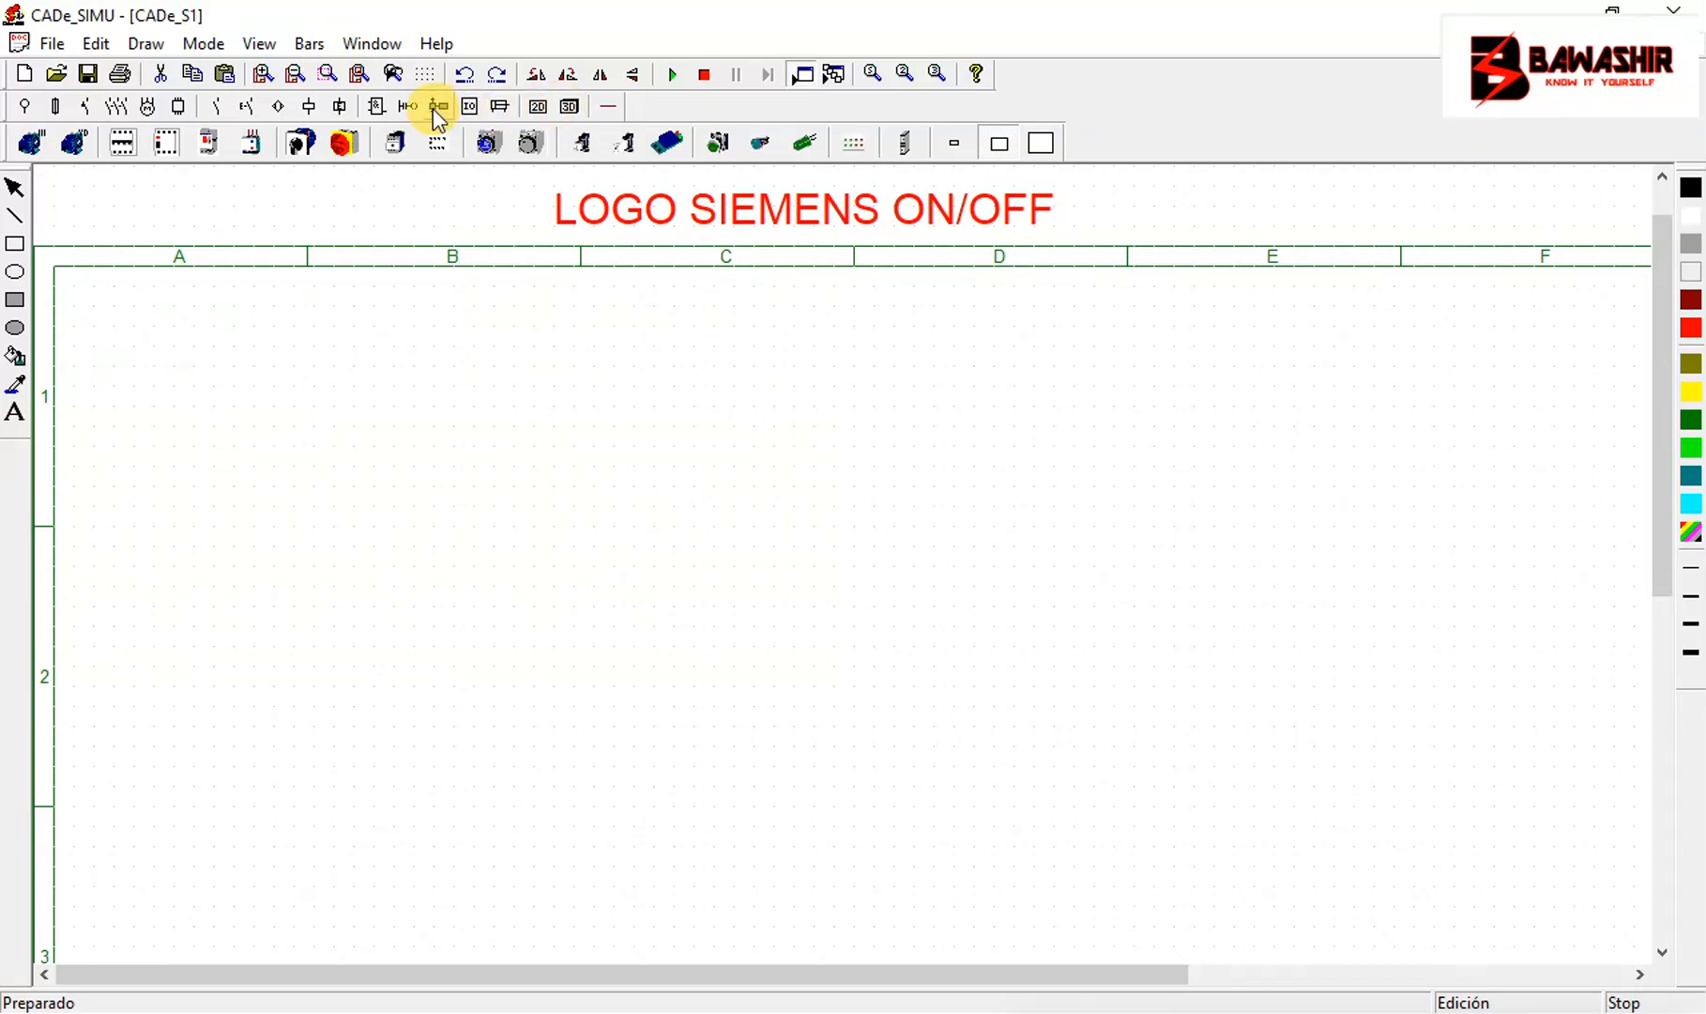
left_click(437, 106)
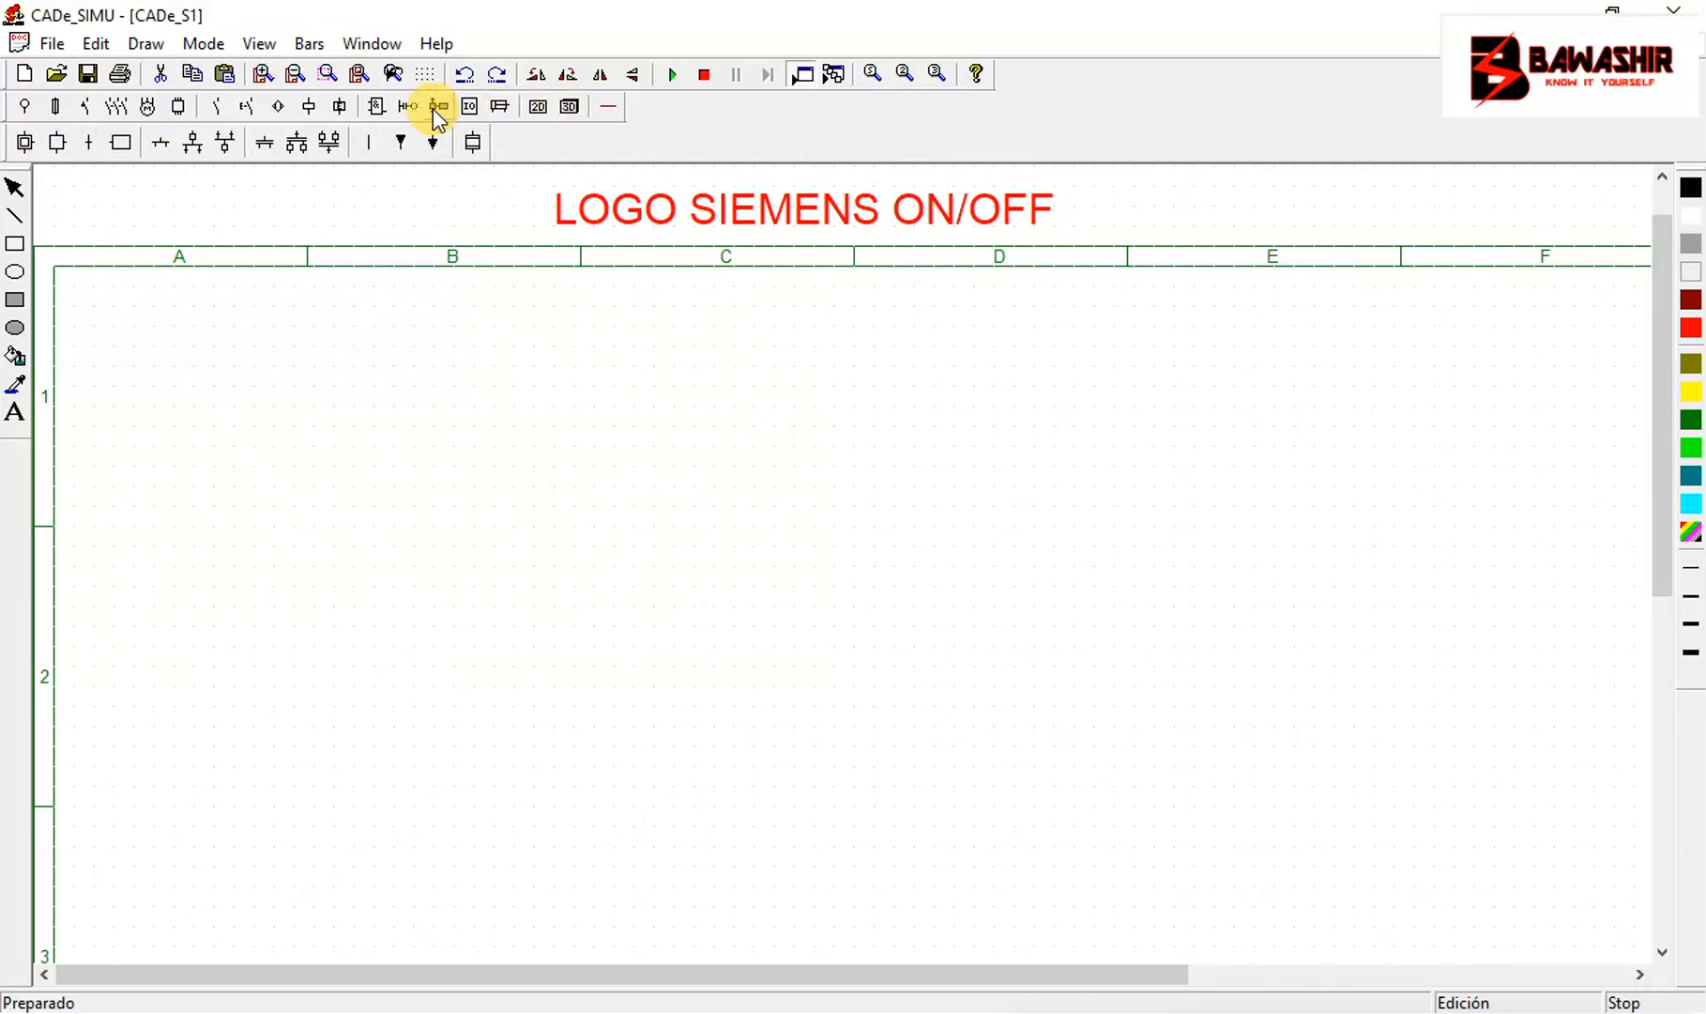
left_click(407, 106)
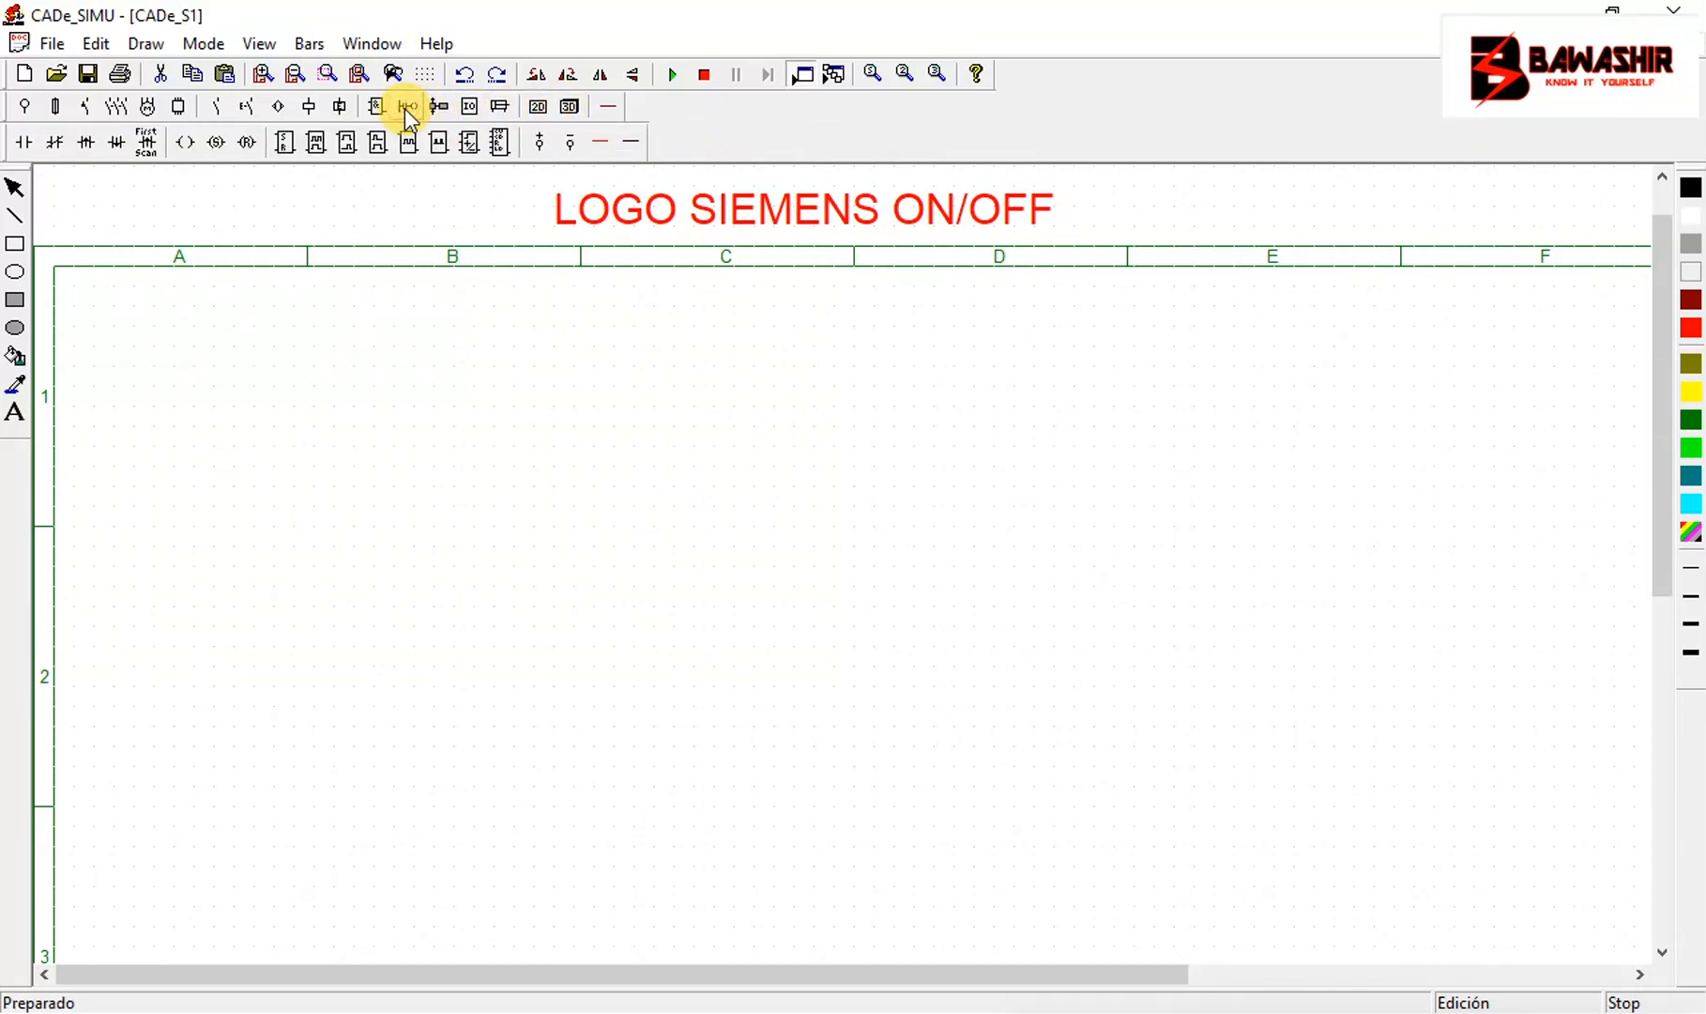
left_click(428, 108)
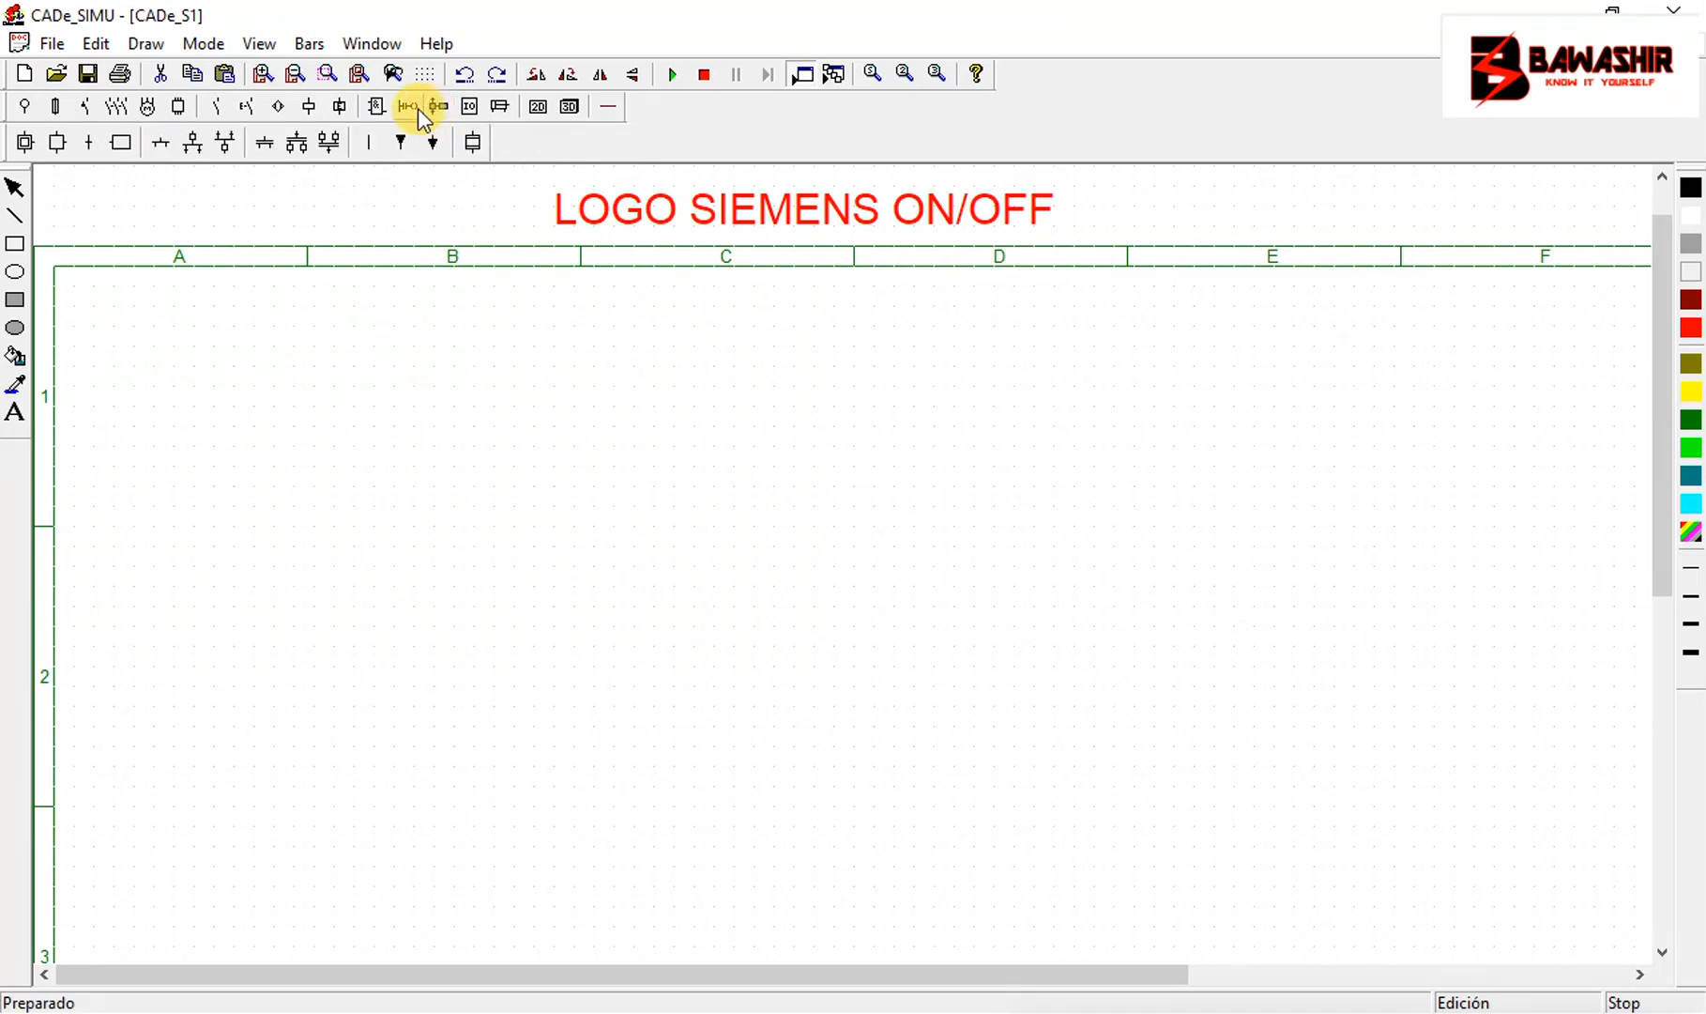
left_click(410, 110)
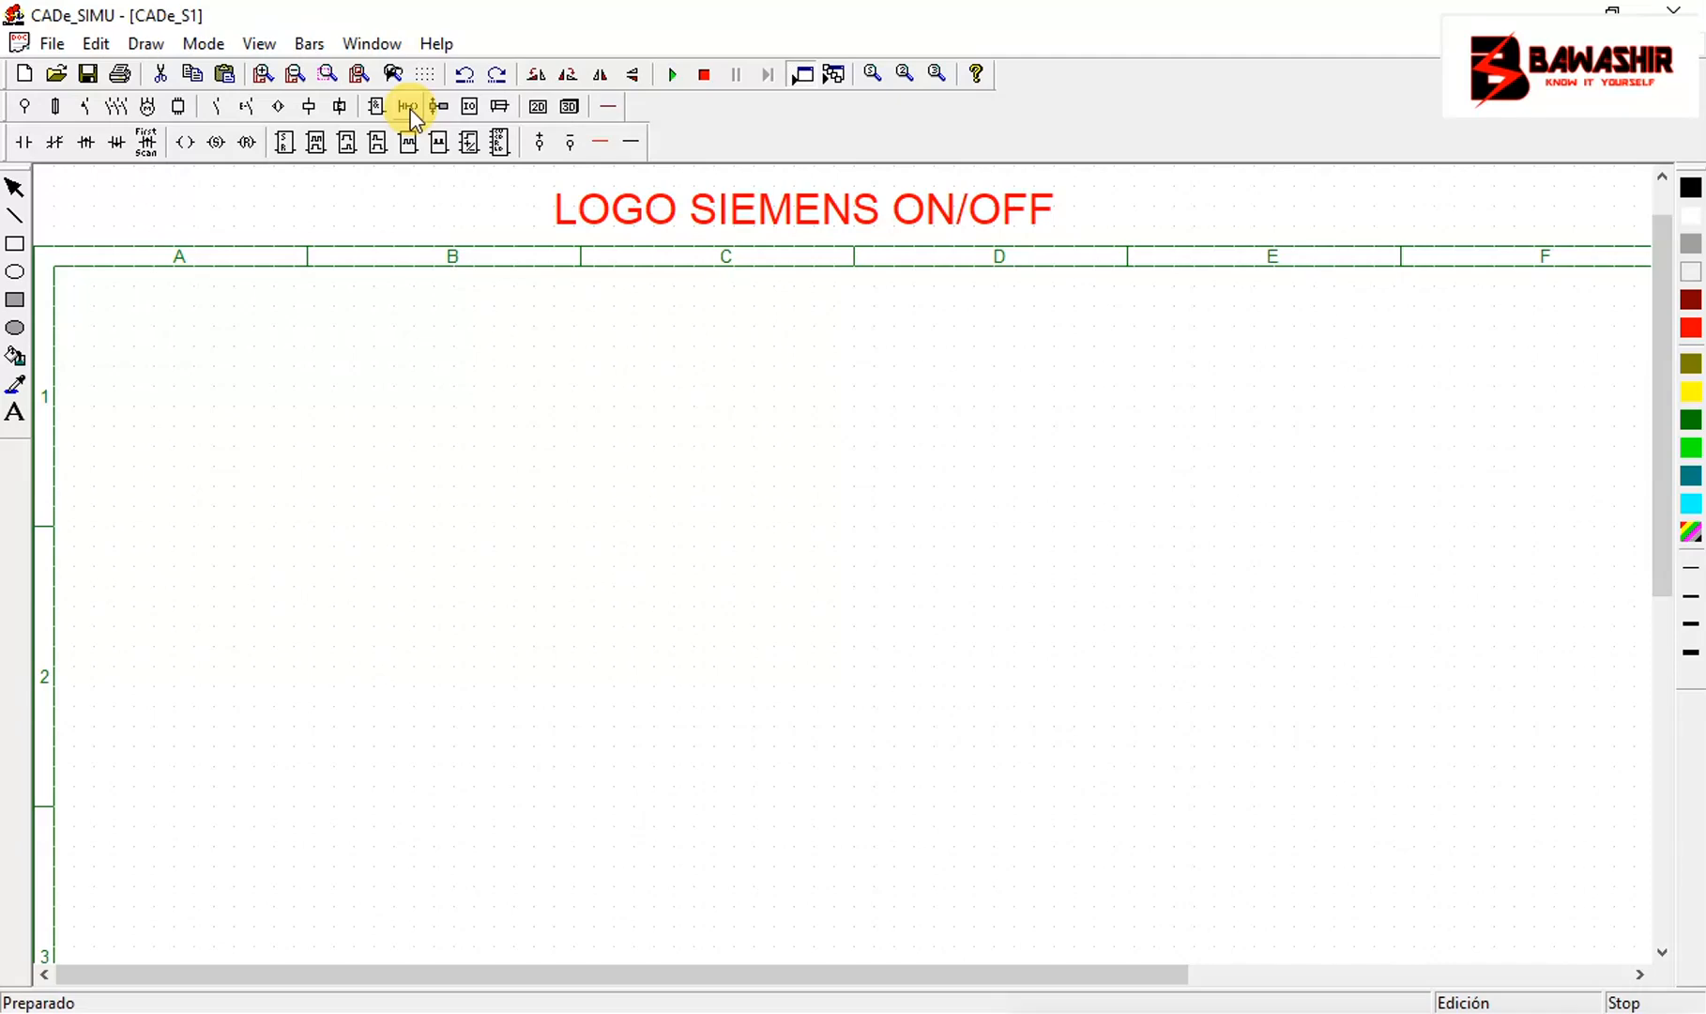
Place a Siemens LOGO! 24RCE controller on the sheet and move it to the area below columns F and G
left_click(469, 107)
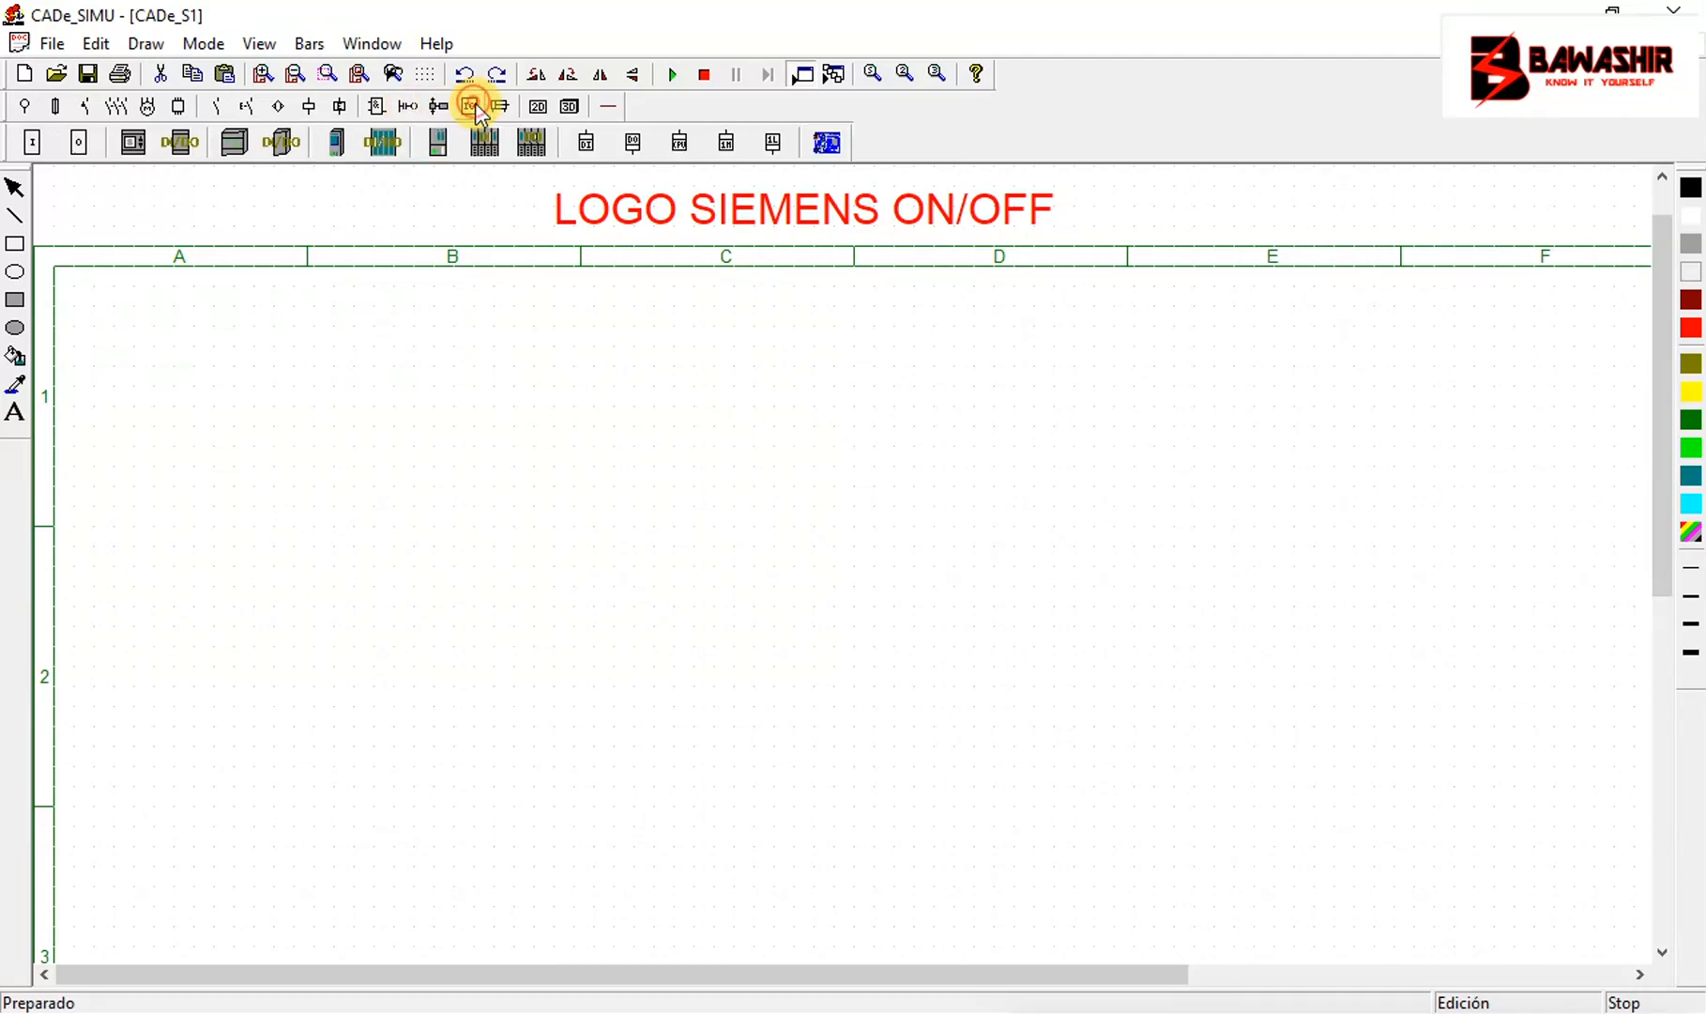
left_click(132, 144)
left_click(388, 353)
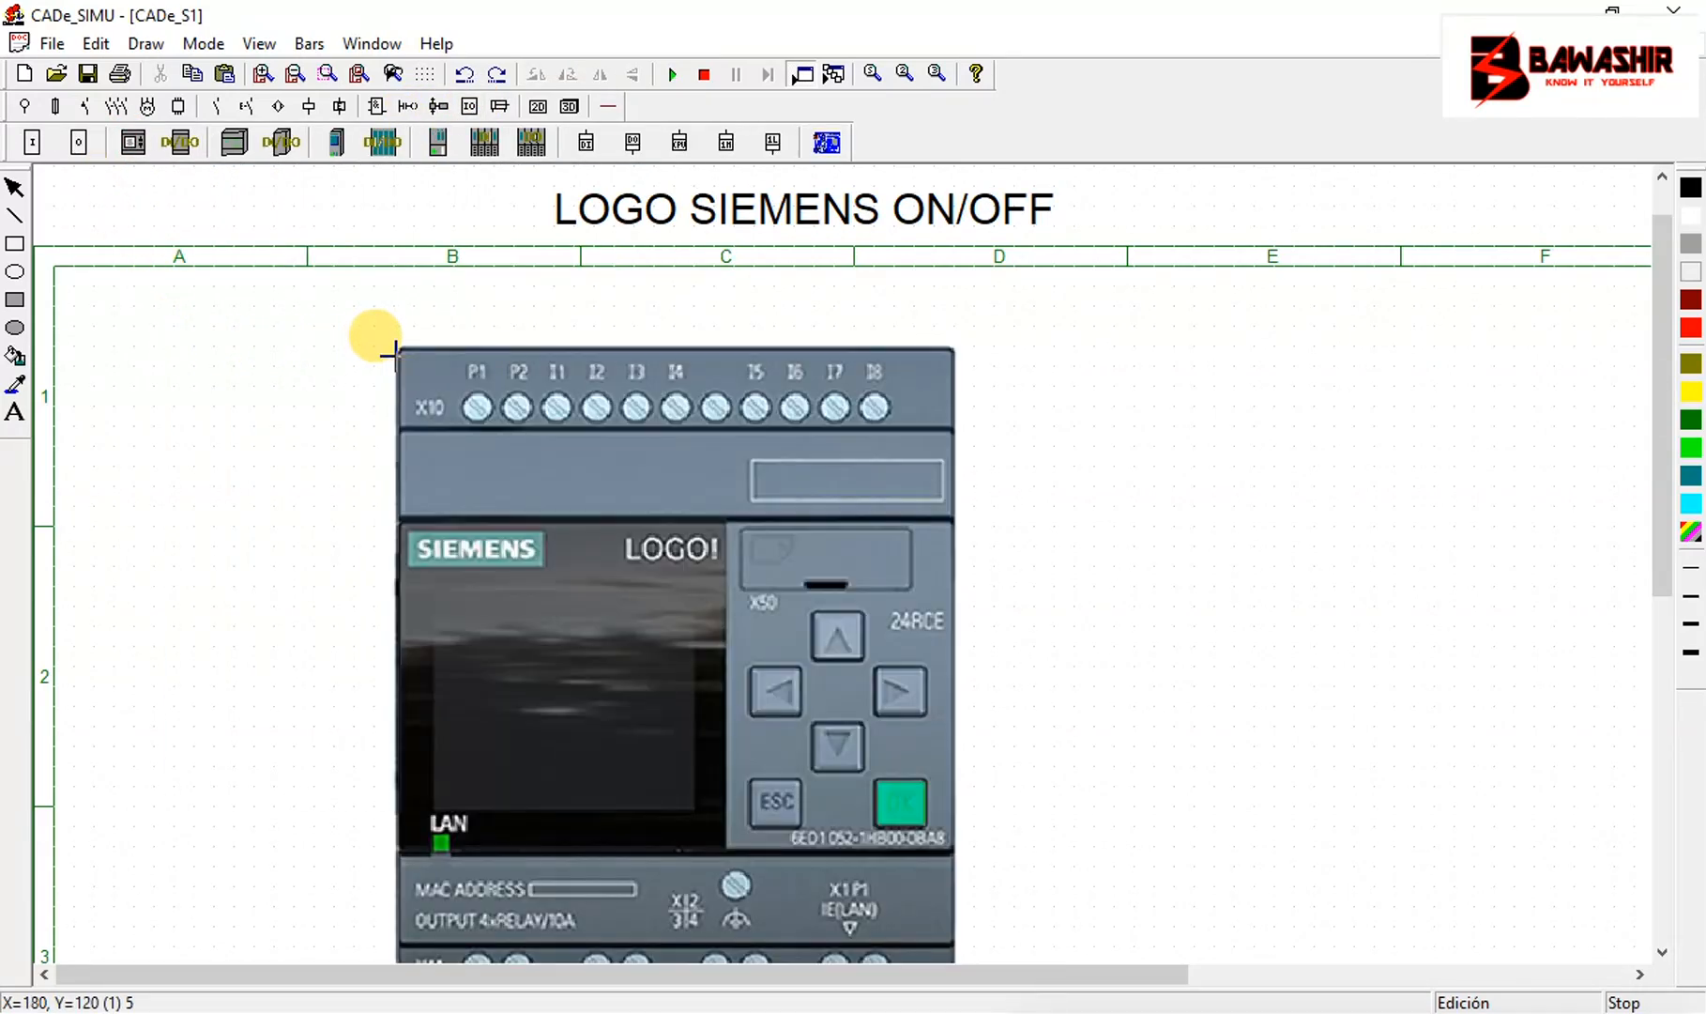
left_click(394, 330)
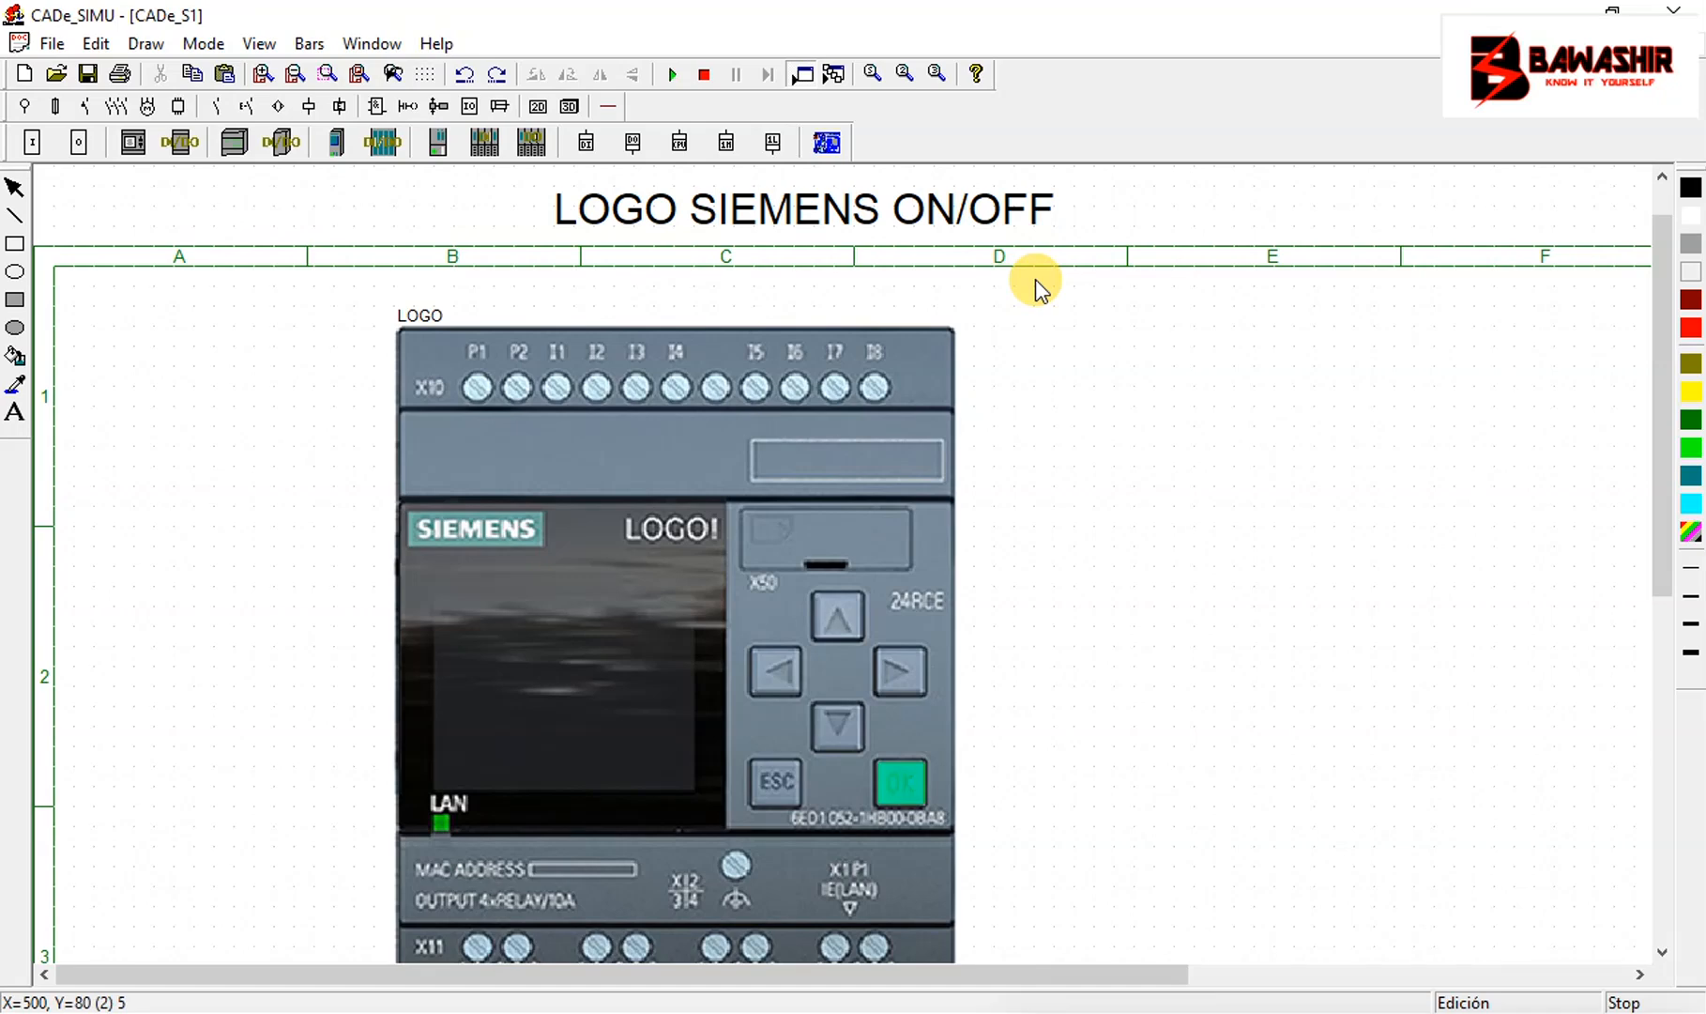
scroll(1011, 873, "down", 1)
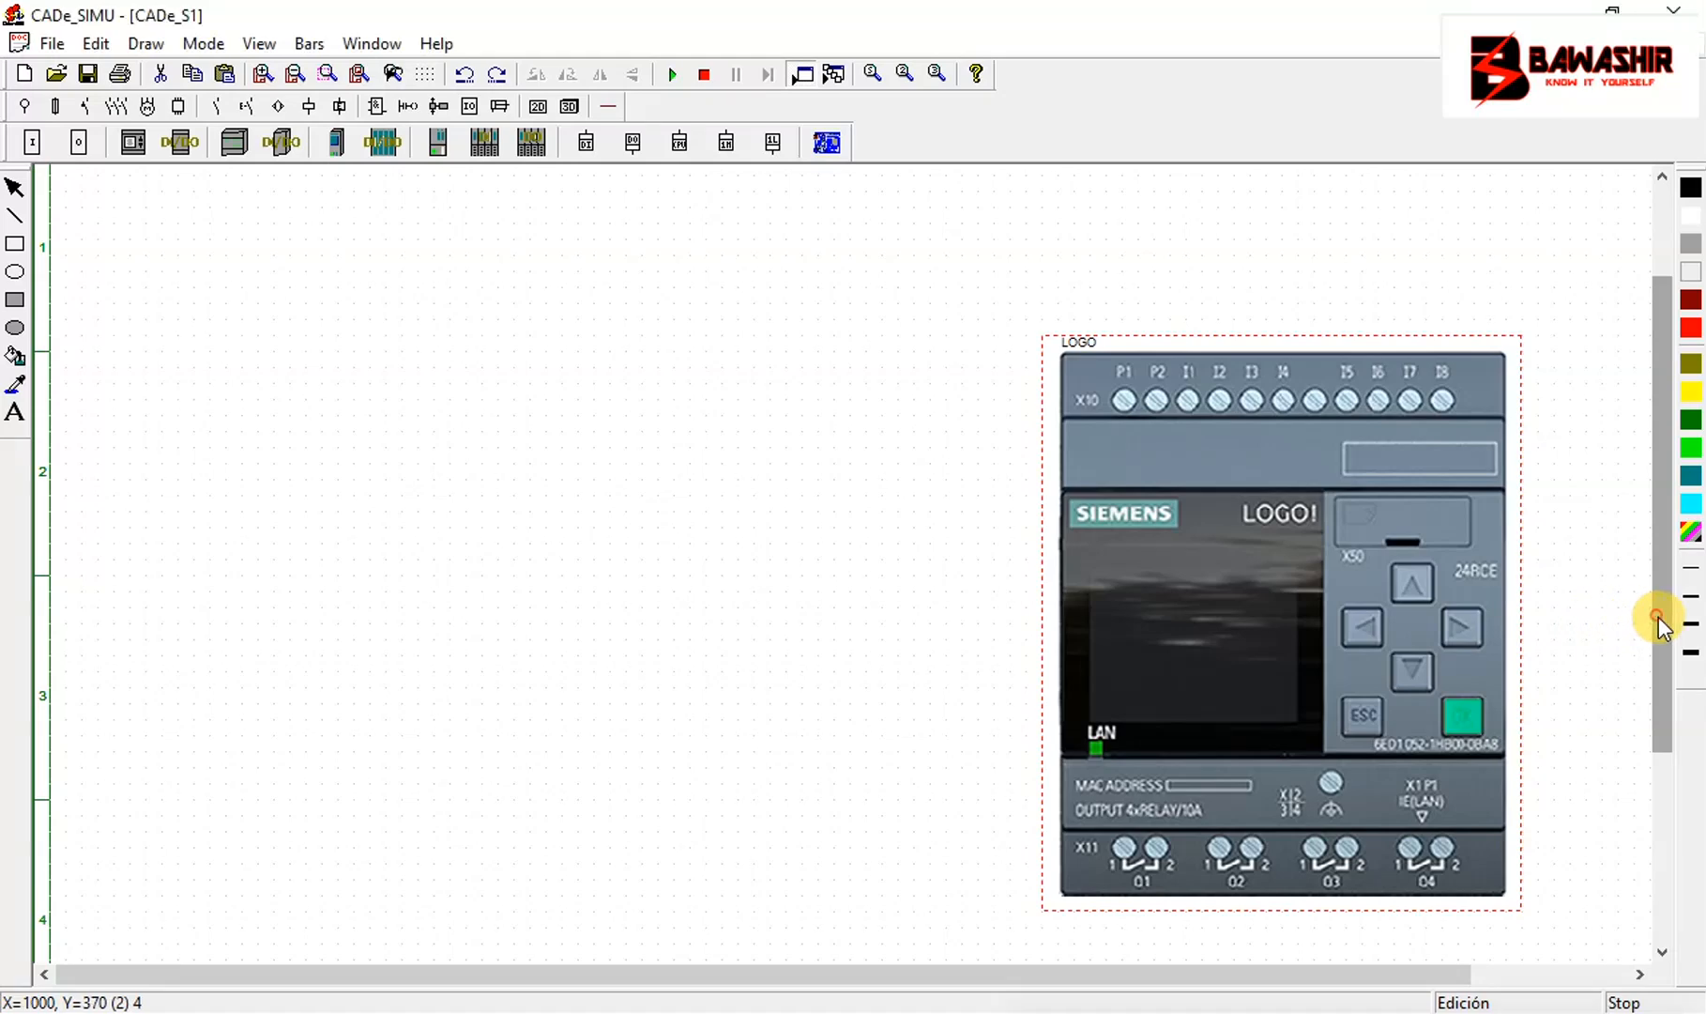
left_click_drag(1658, 618, 1659, 560)
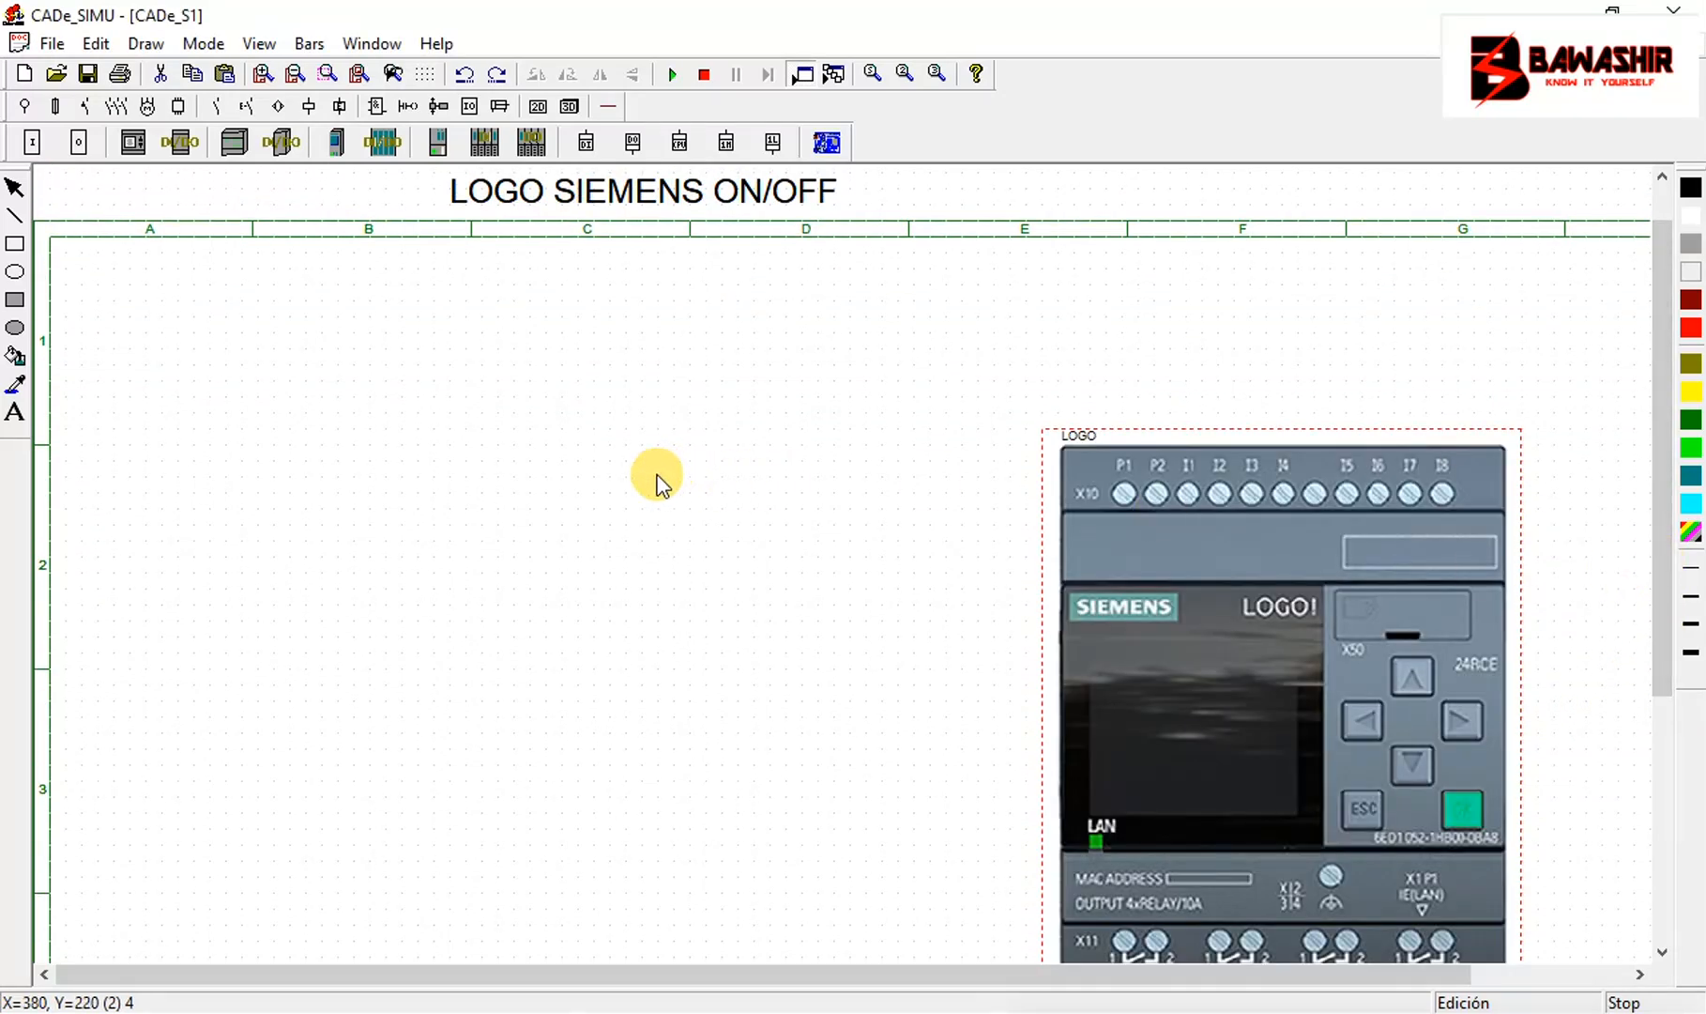
Place a three-phase L1, L2, L3 supply at the upper end of column A
left_click(19, 106)
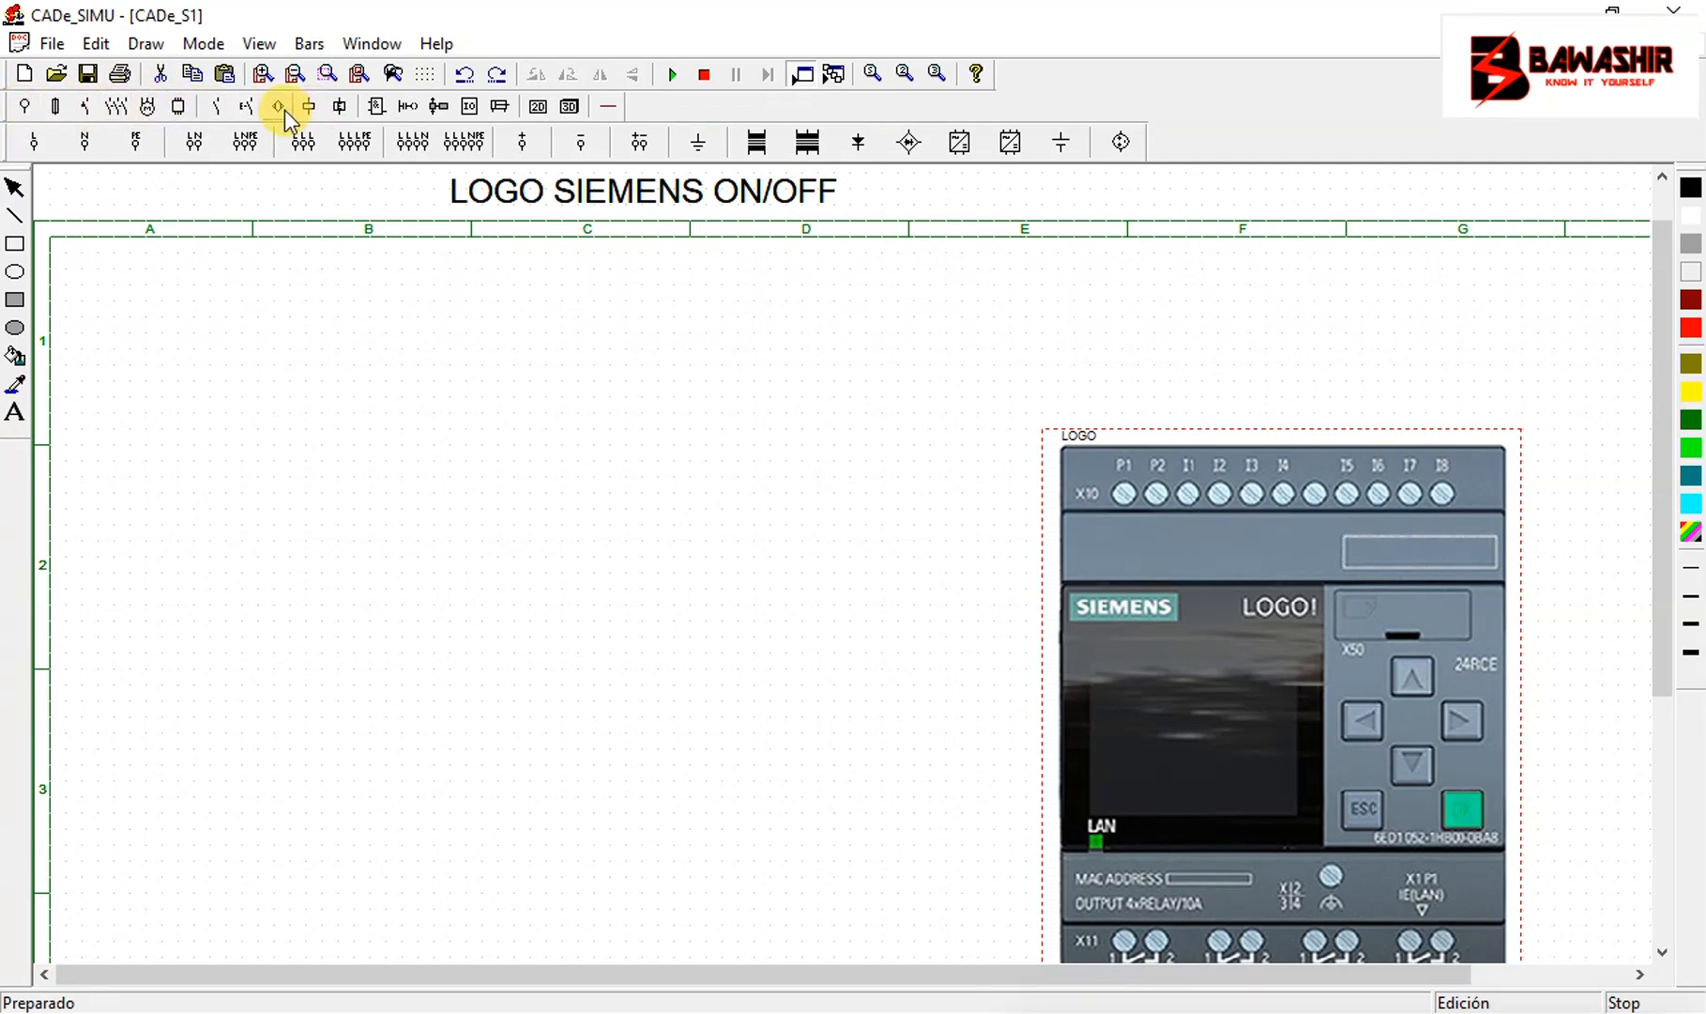
left_click(292, 142)
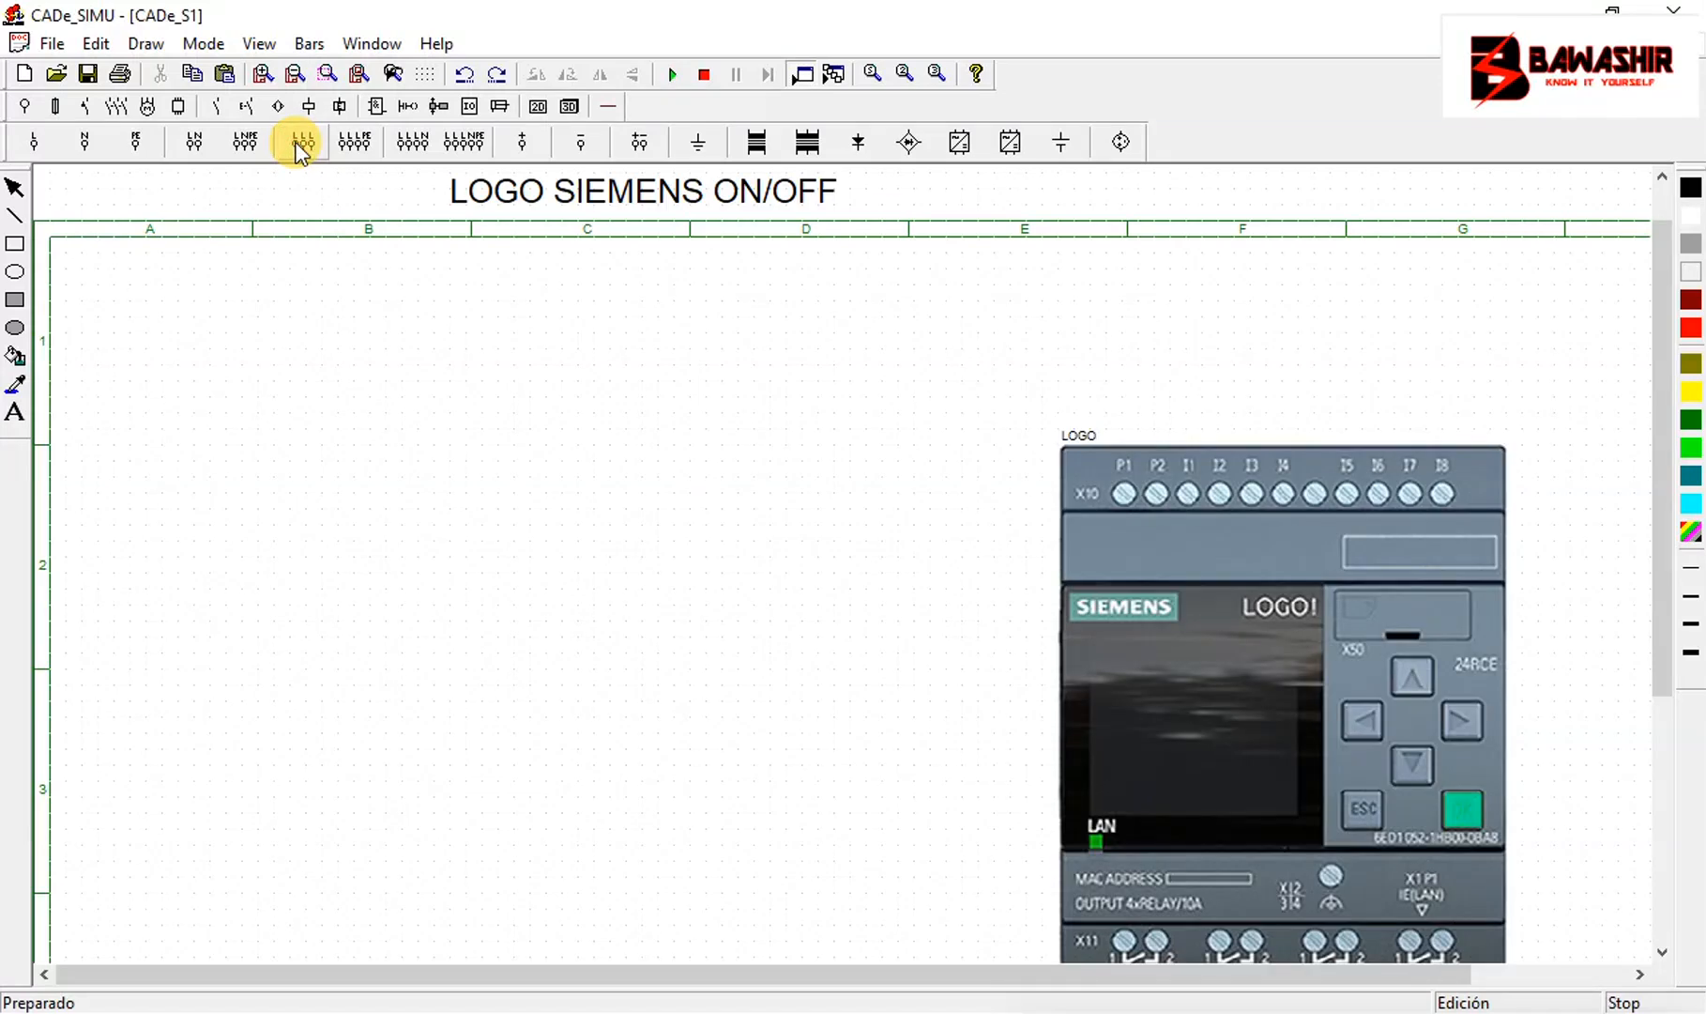
left_click(115, 302)
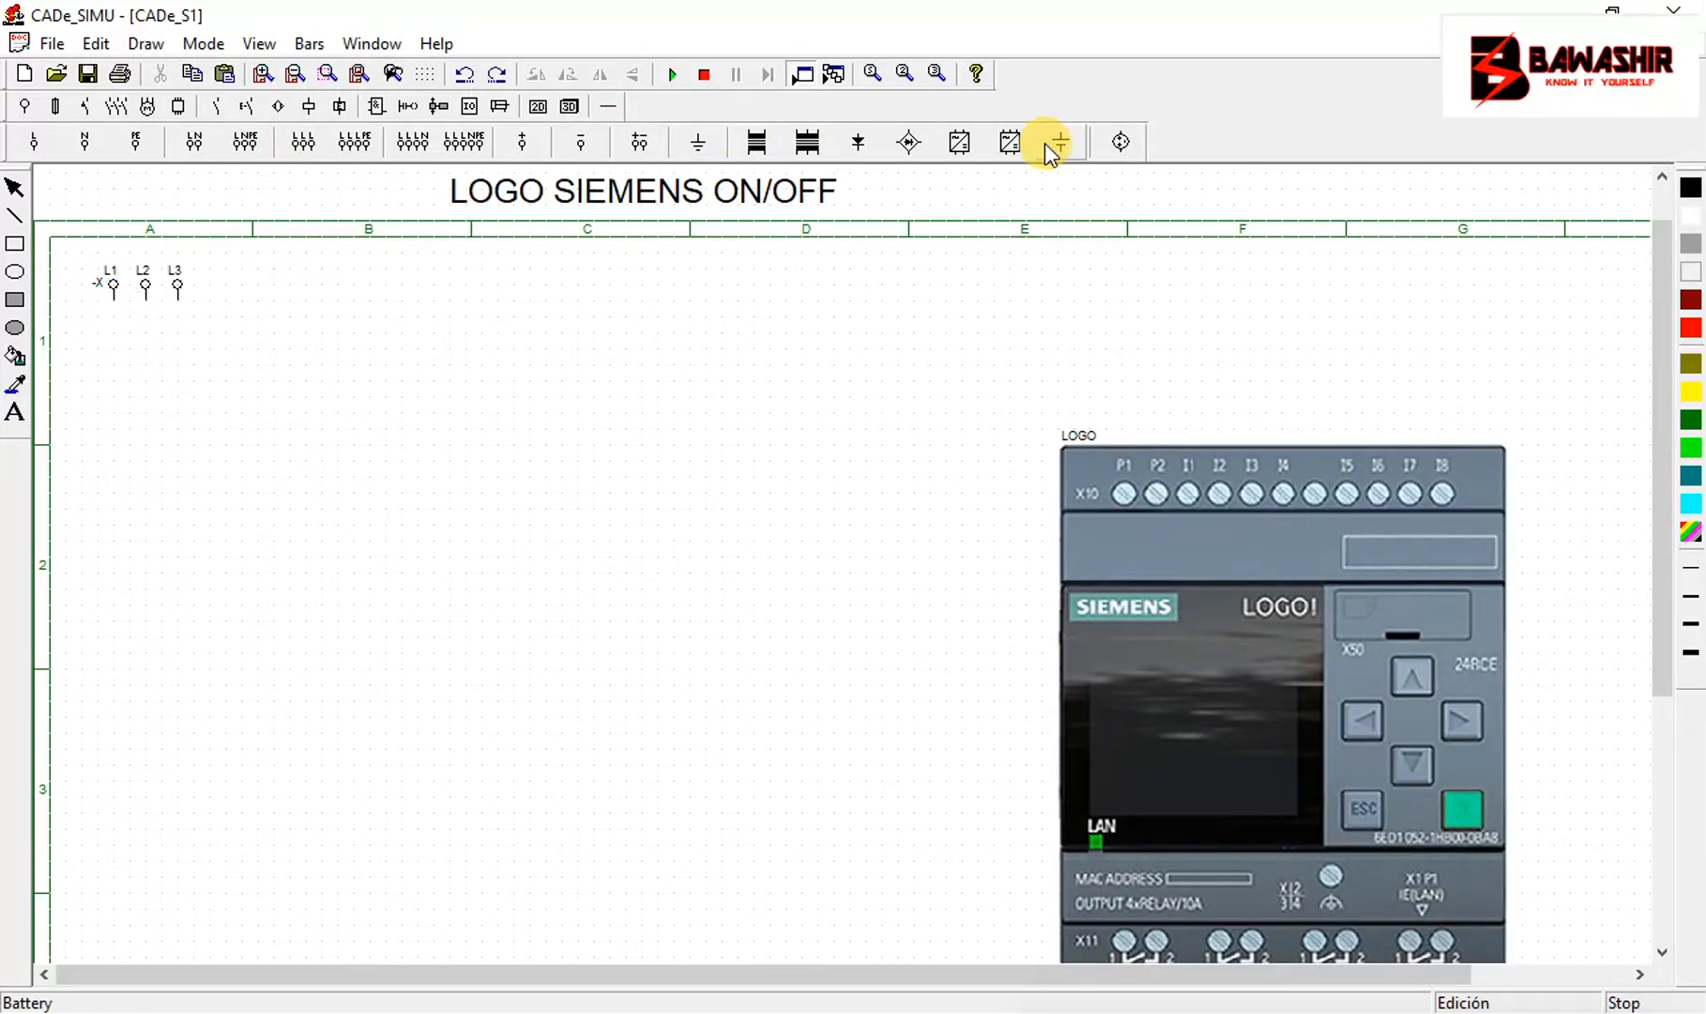
Place a small-size realistic three-pole circuit breaker below the L1, L2, L3 supply terminals
left_click(538, 107)
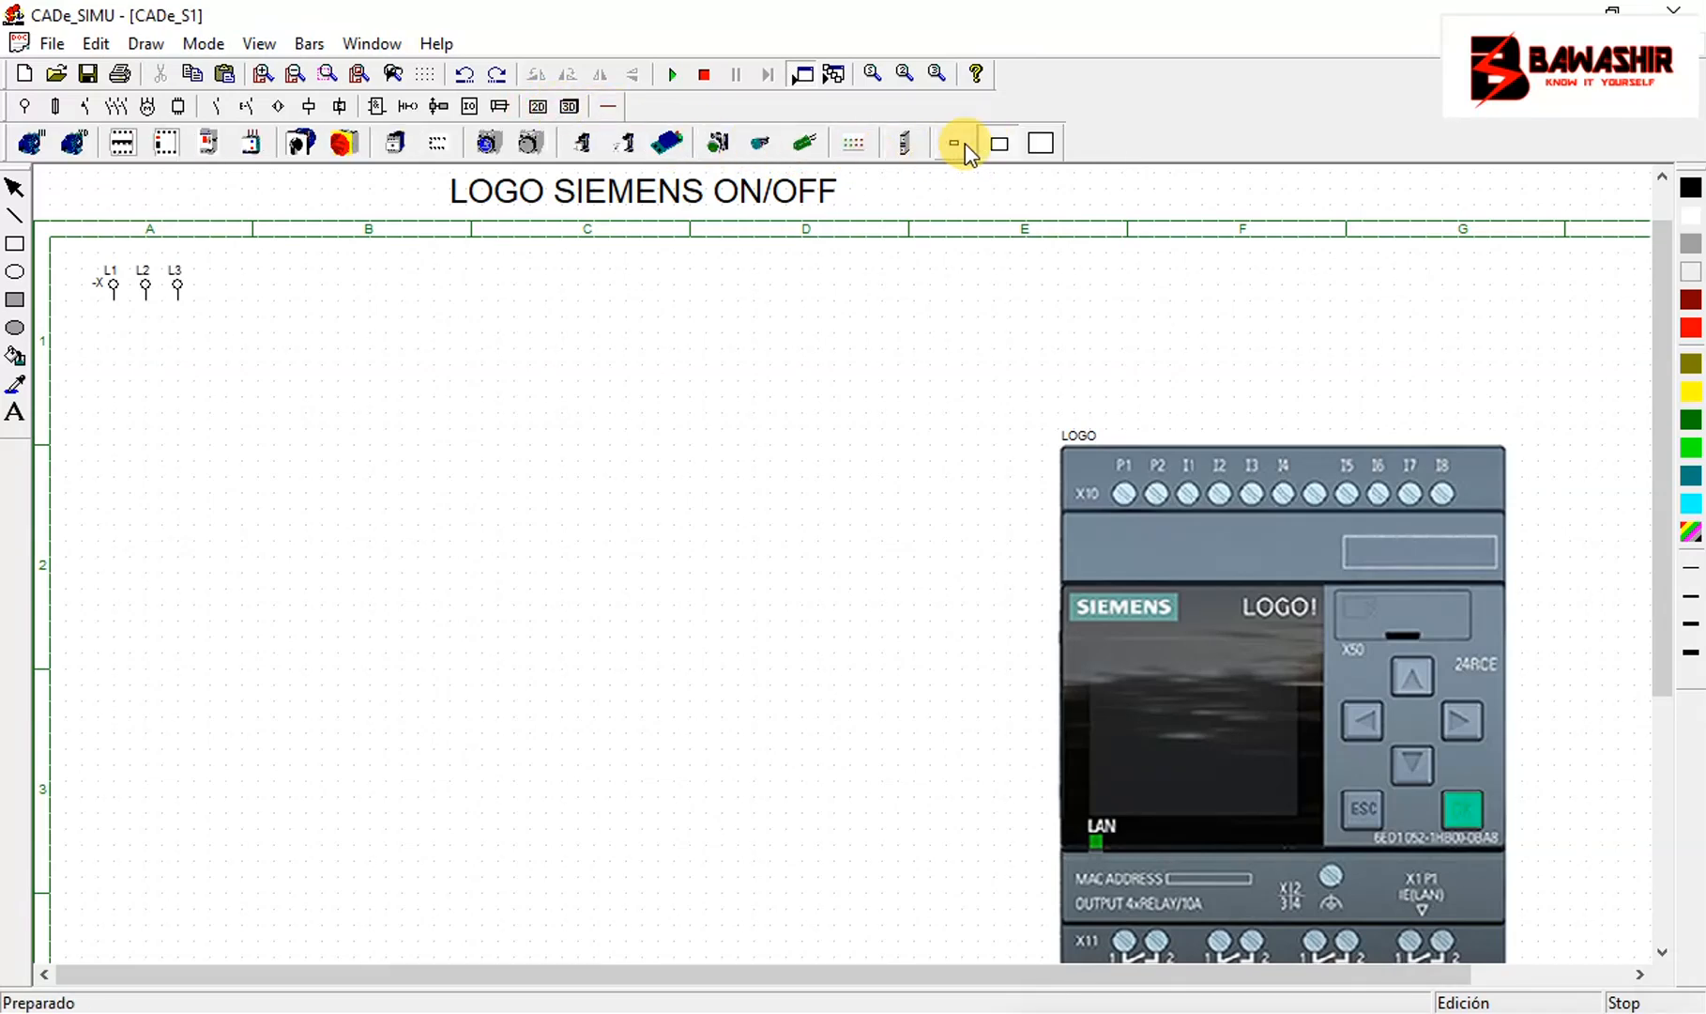
left_click(965, 143)
left_click(122, 142)
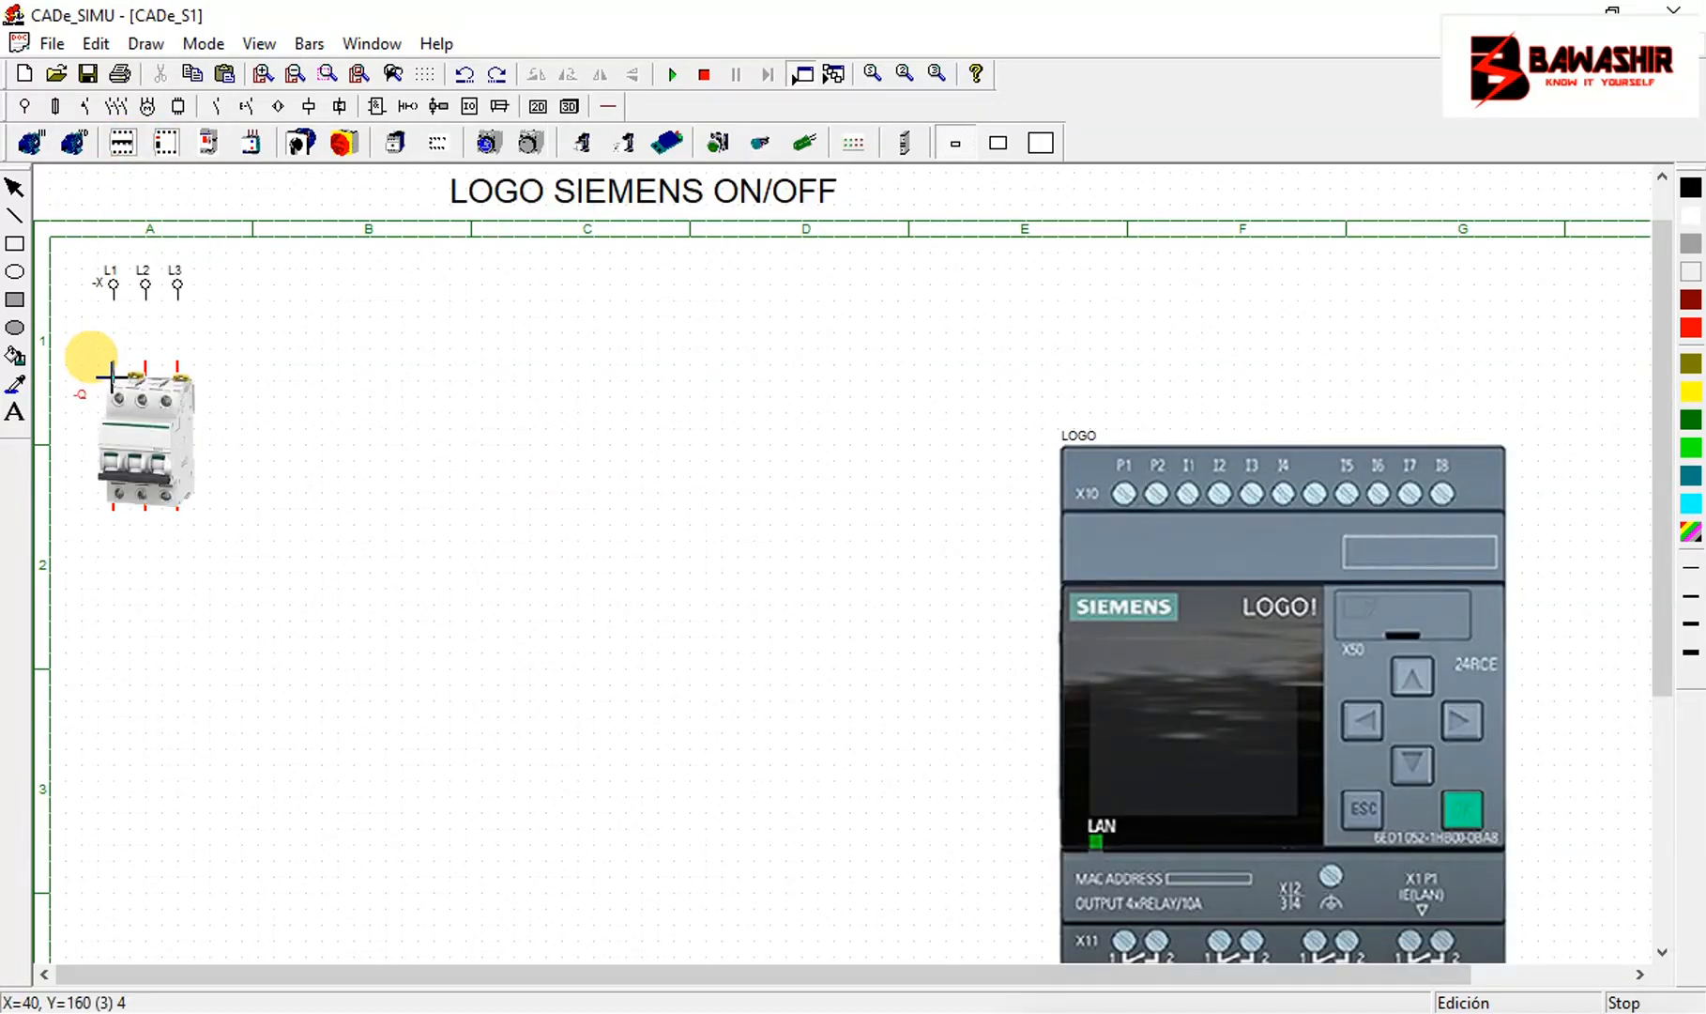
left_click(99, 379)
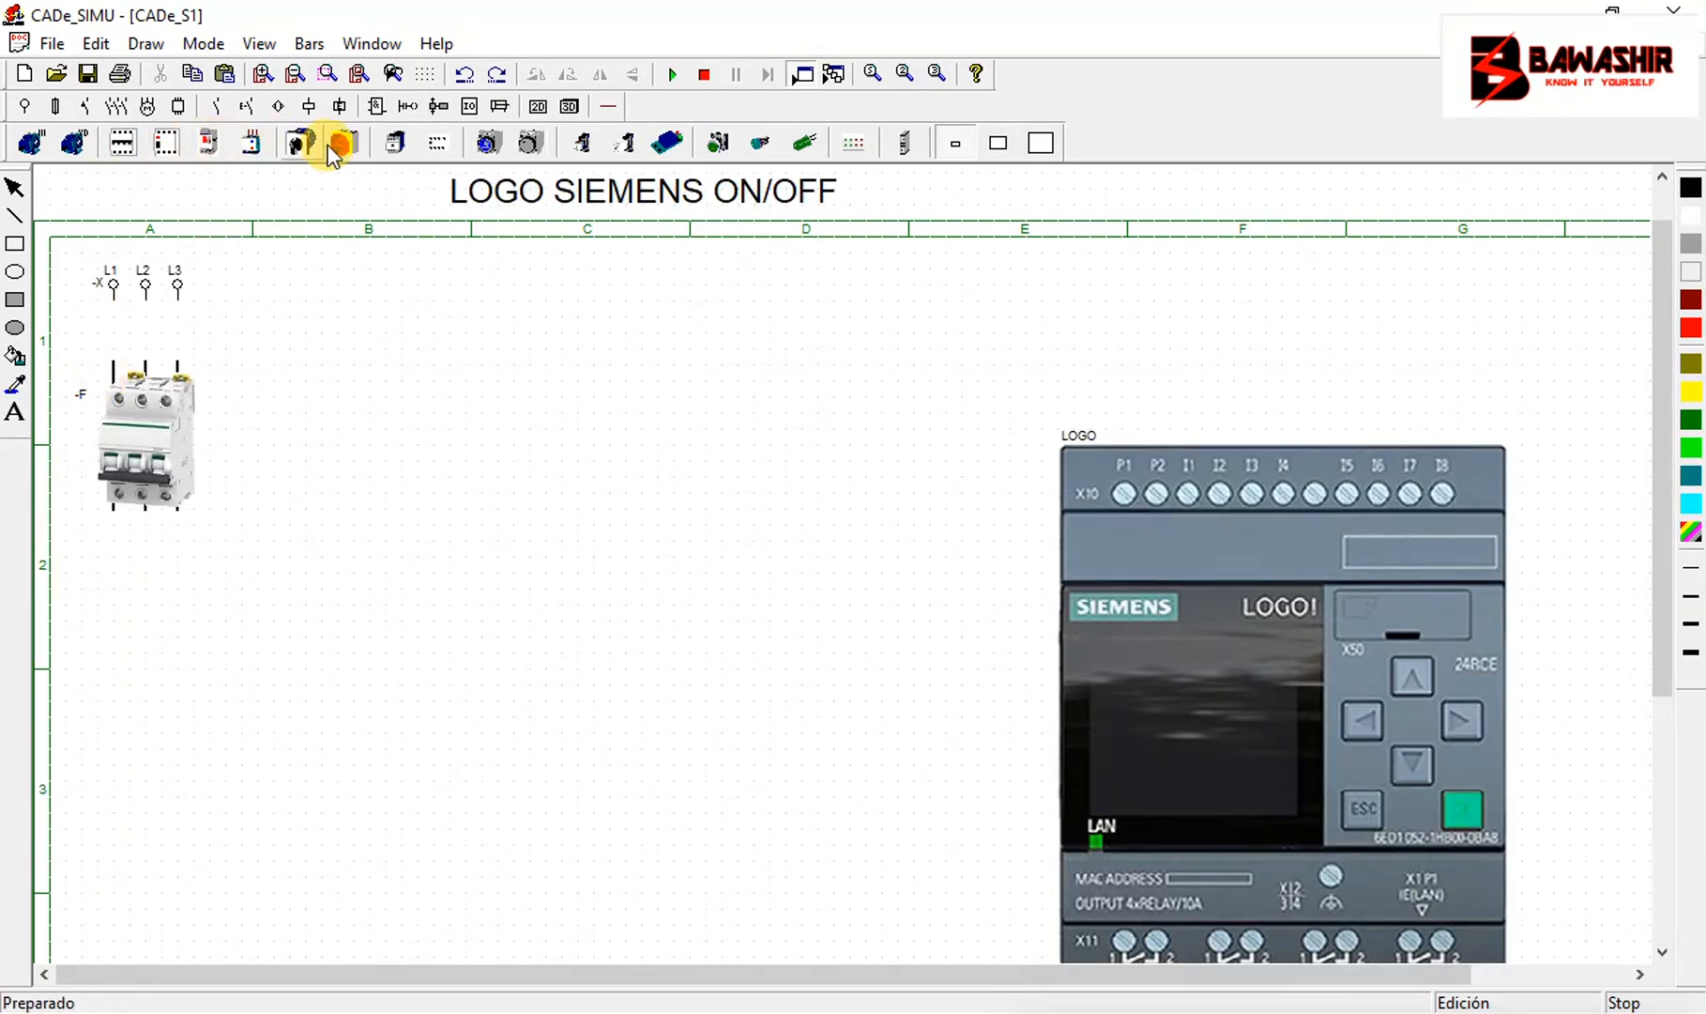
Place a realistic contactor below the circuit breaker and a thermal overload relay below the contactor
left_click(396, 143)
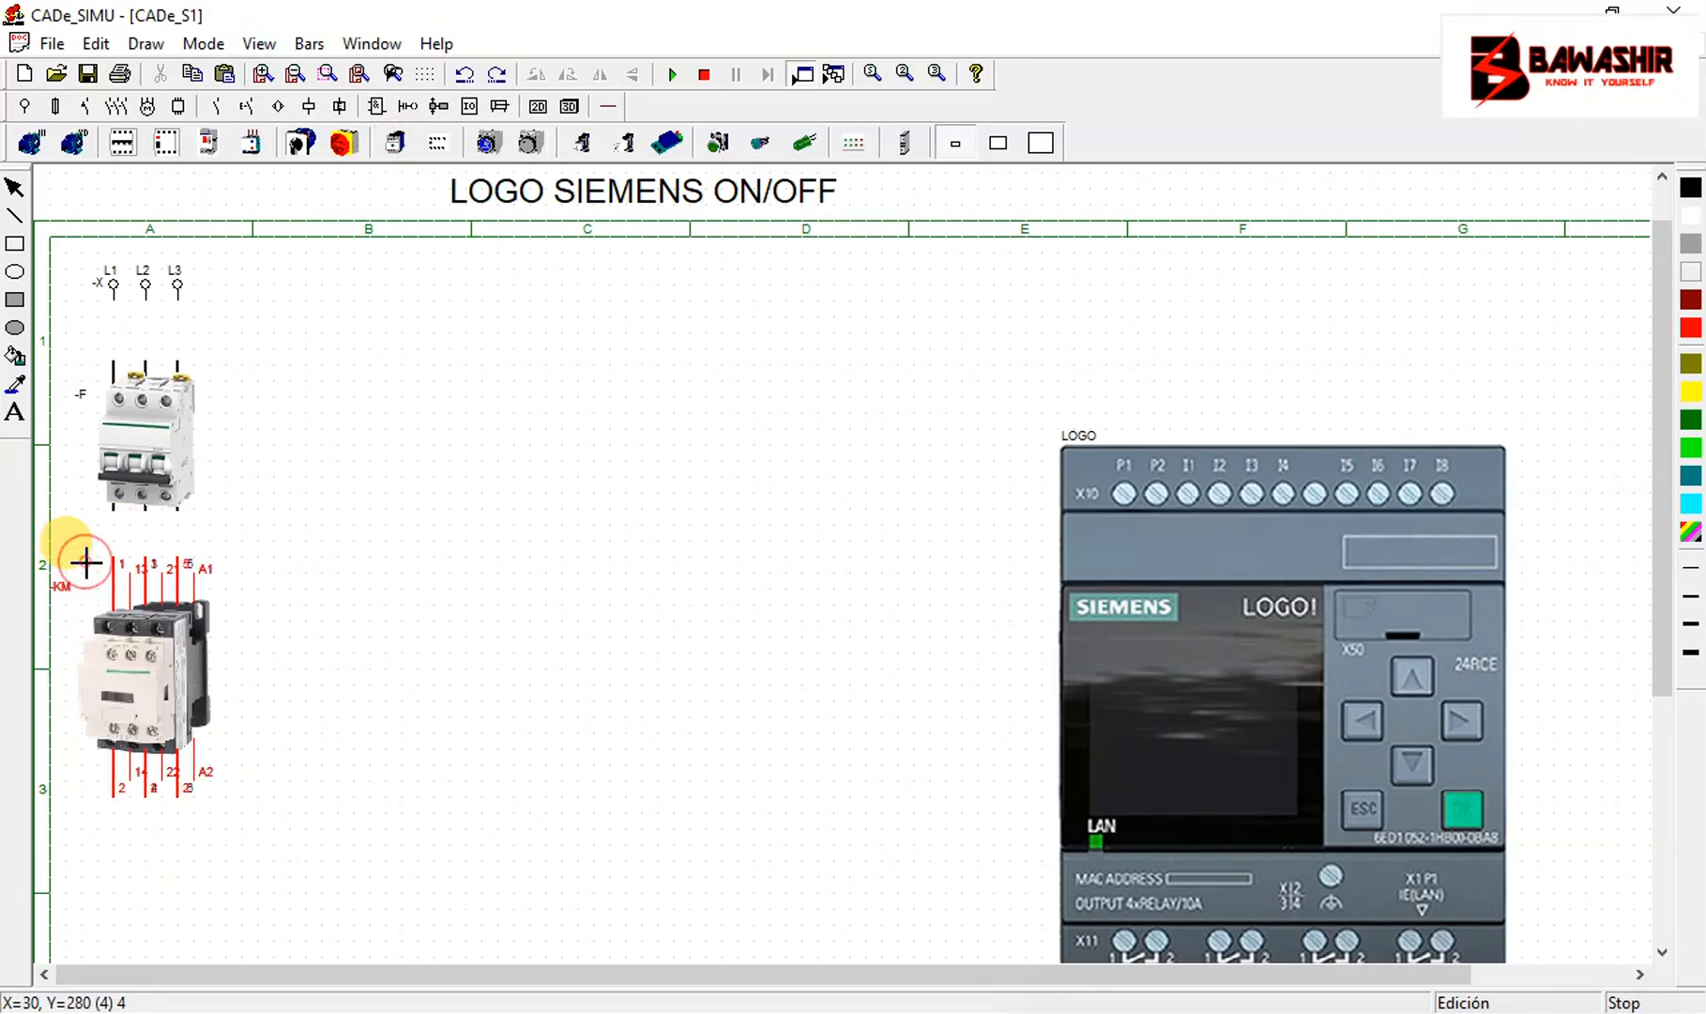
left_click(86, 563)
left_click(252, 143)
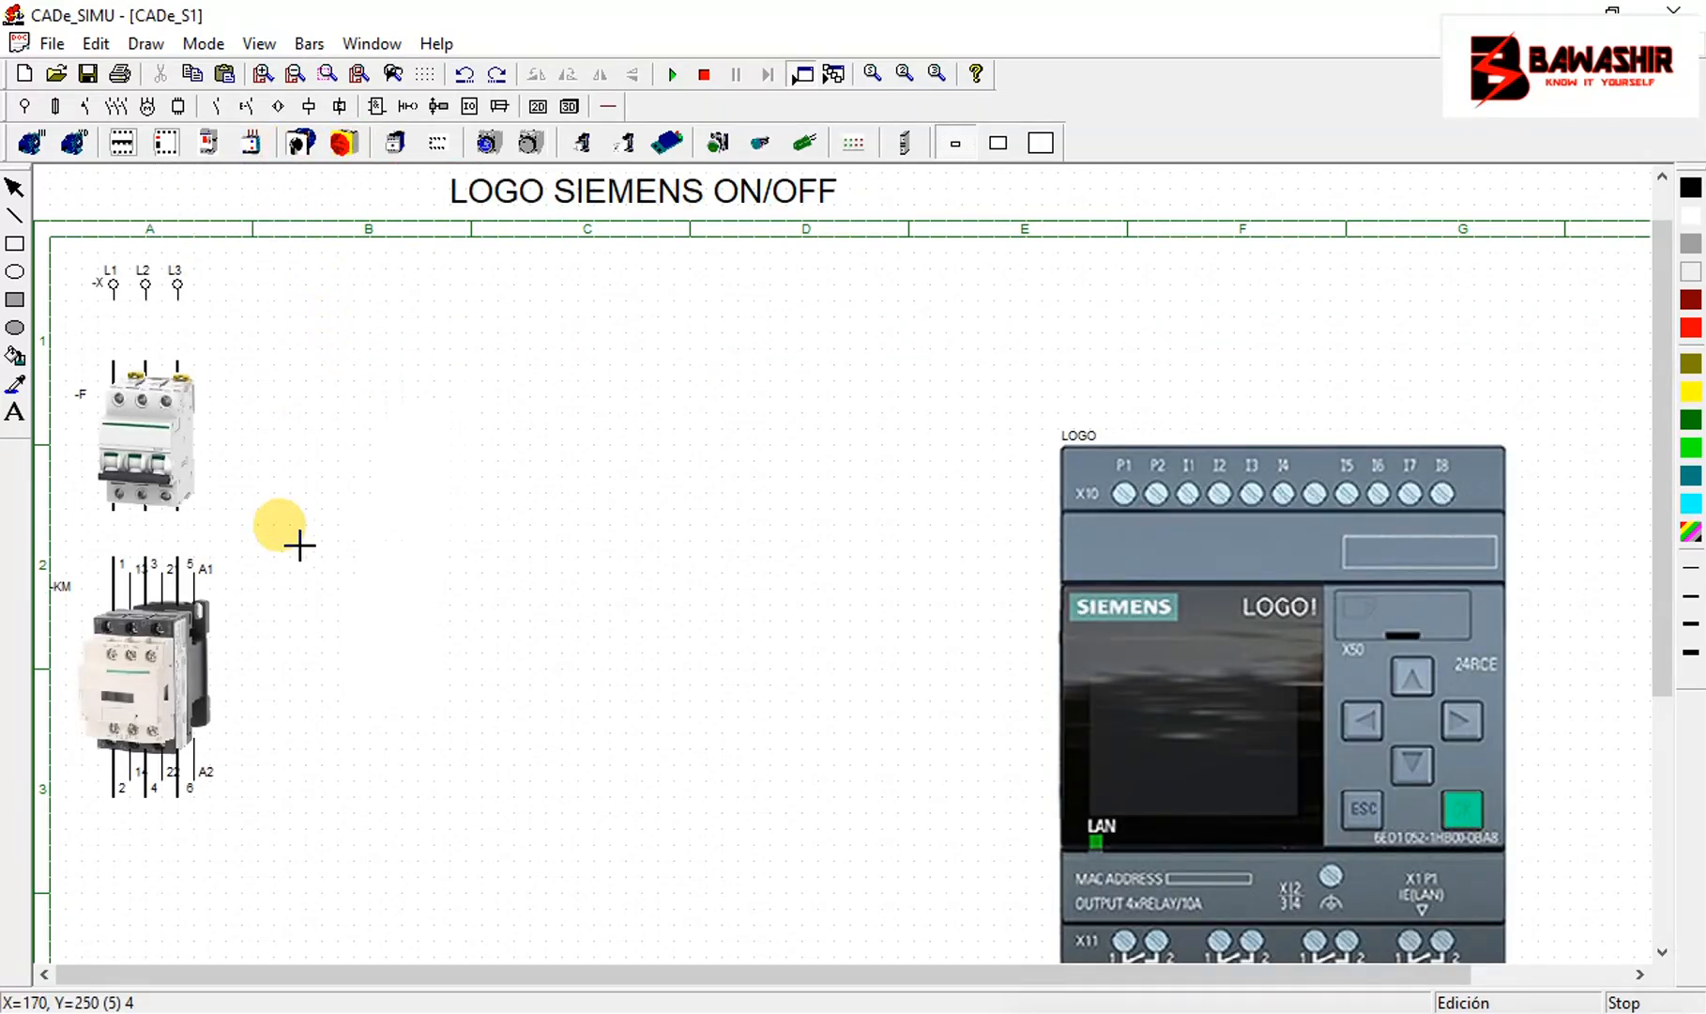
left_click(81, 856)
Shift the LOGO! controller slightly further right and place a realistic three-phase motor below the overload relay
left_click_drag(1382, 496, 1463, 479)
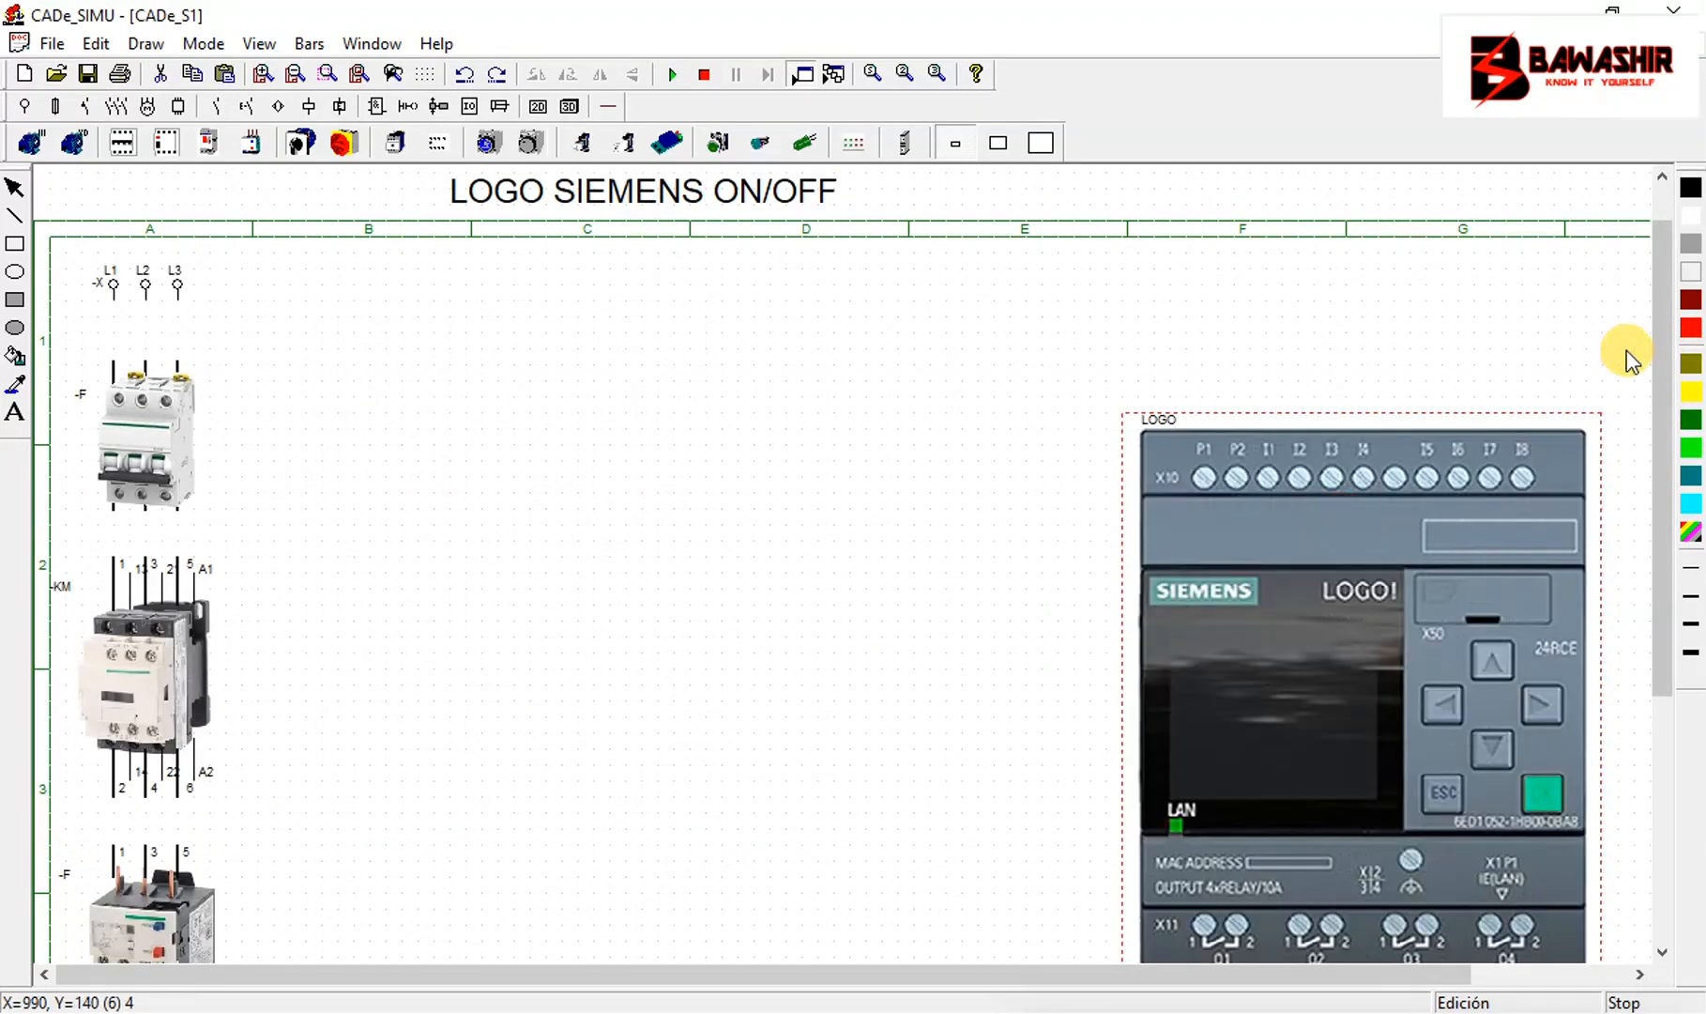
left_click_drag(1659, 379, 1664, 590)
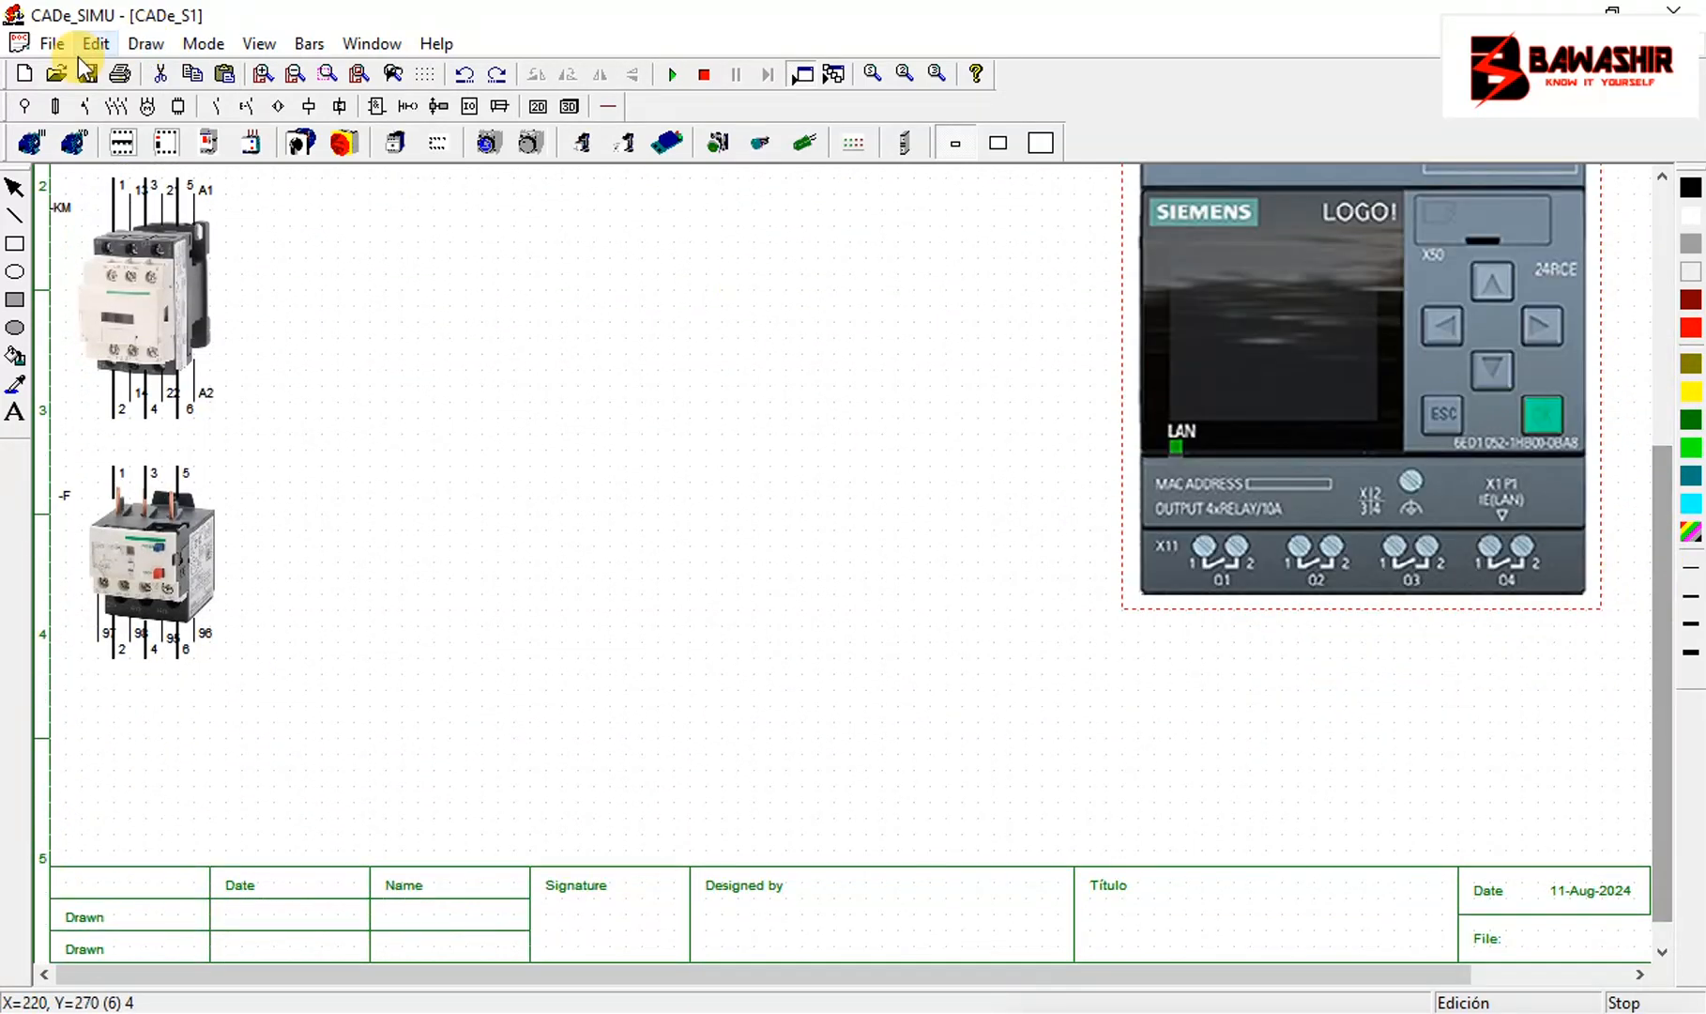
left_click(35, 138)
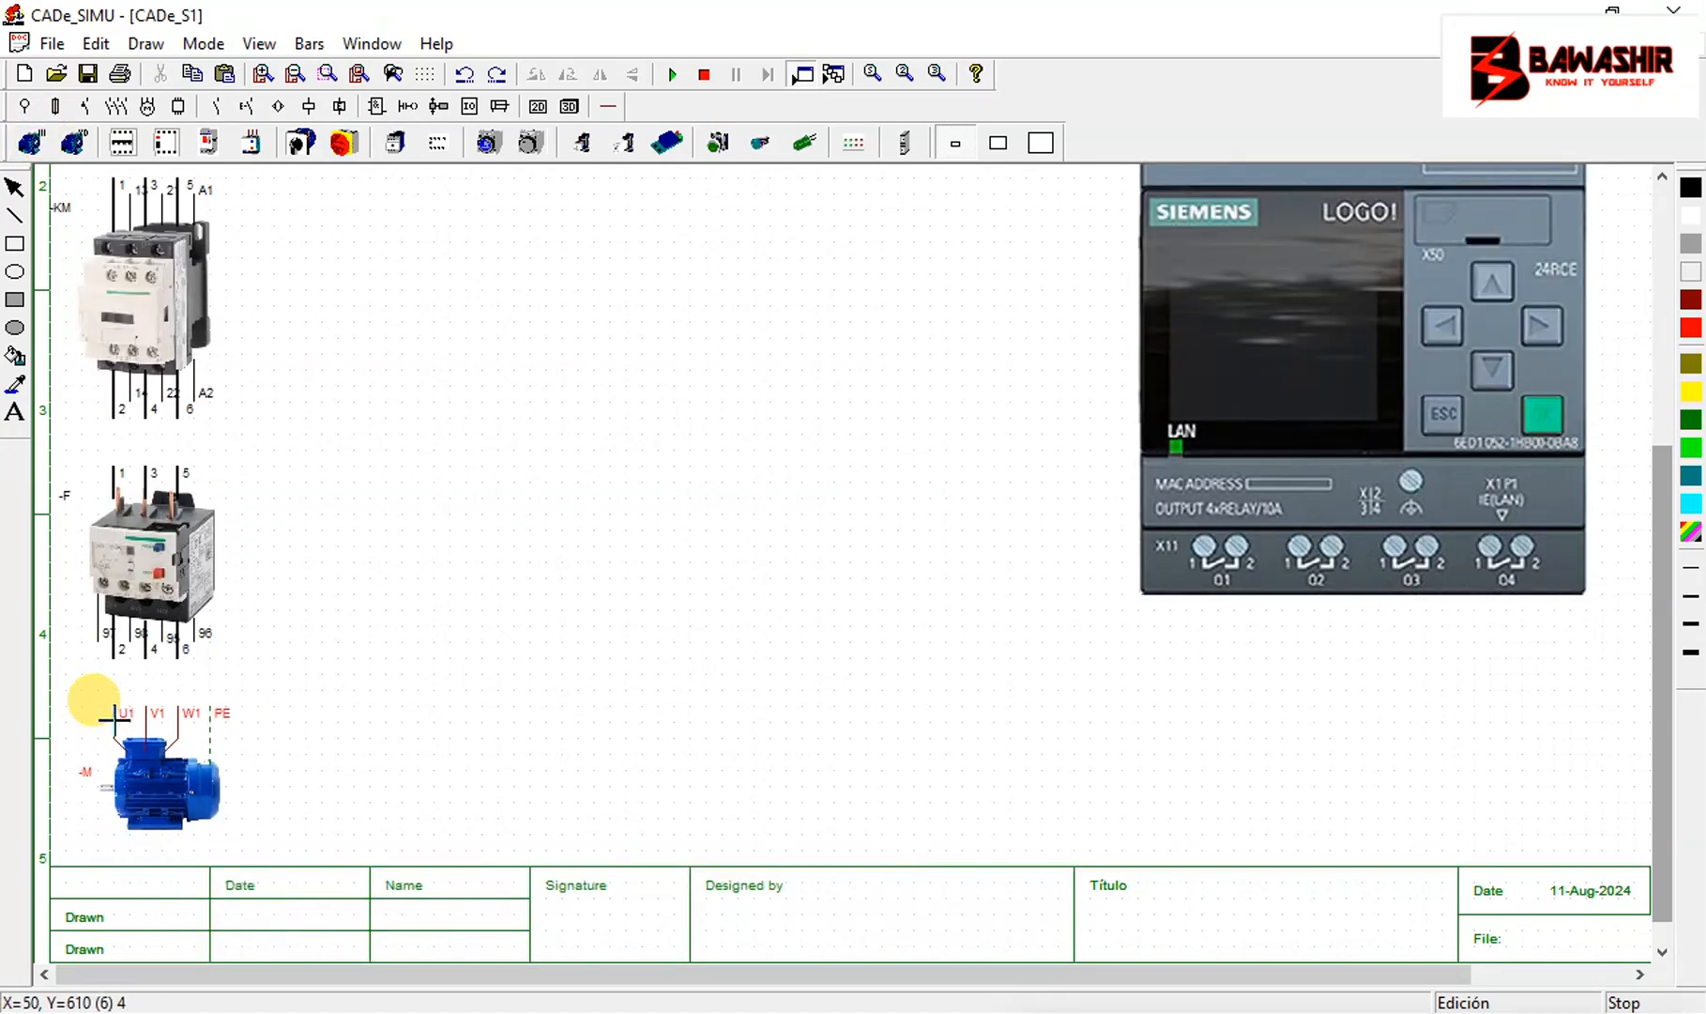
left_click(114, 718)
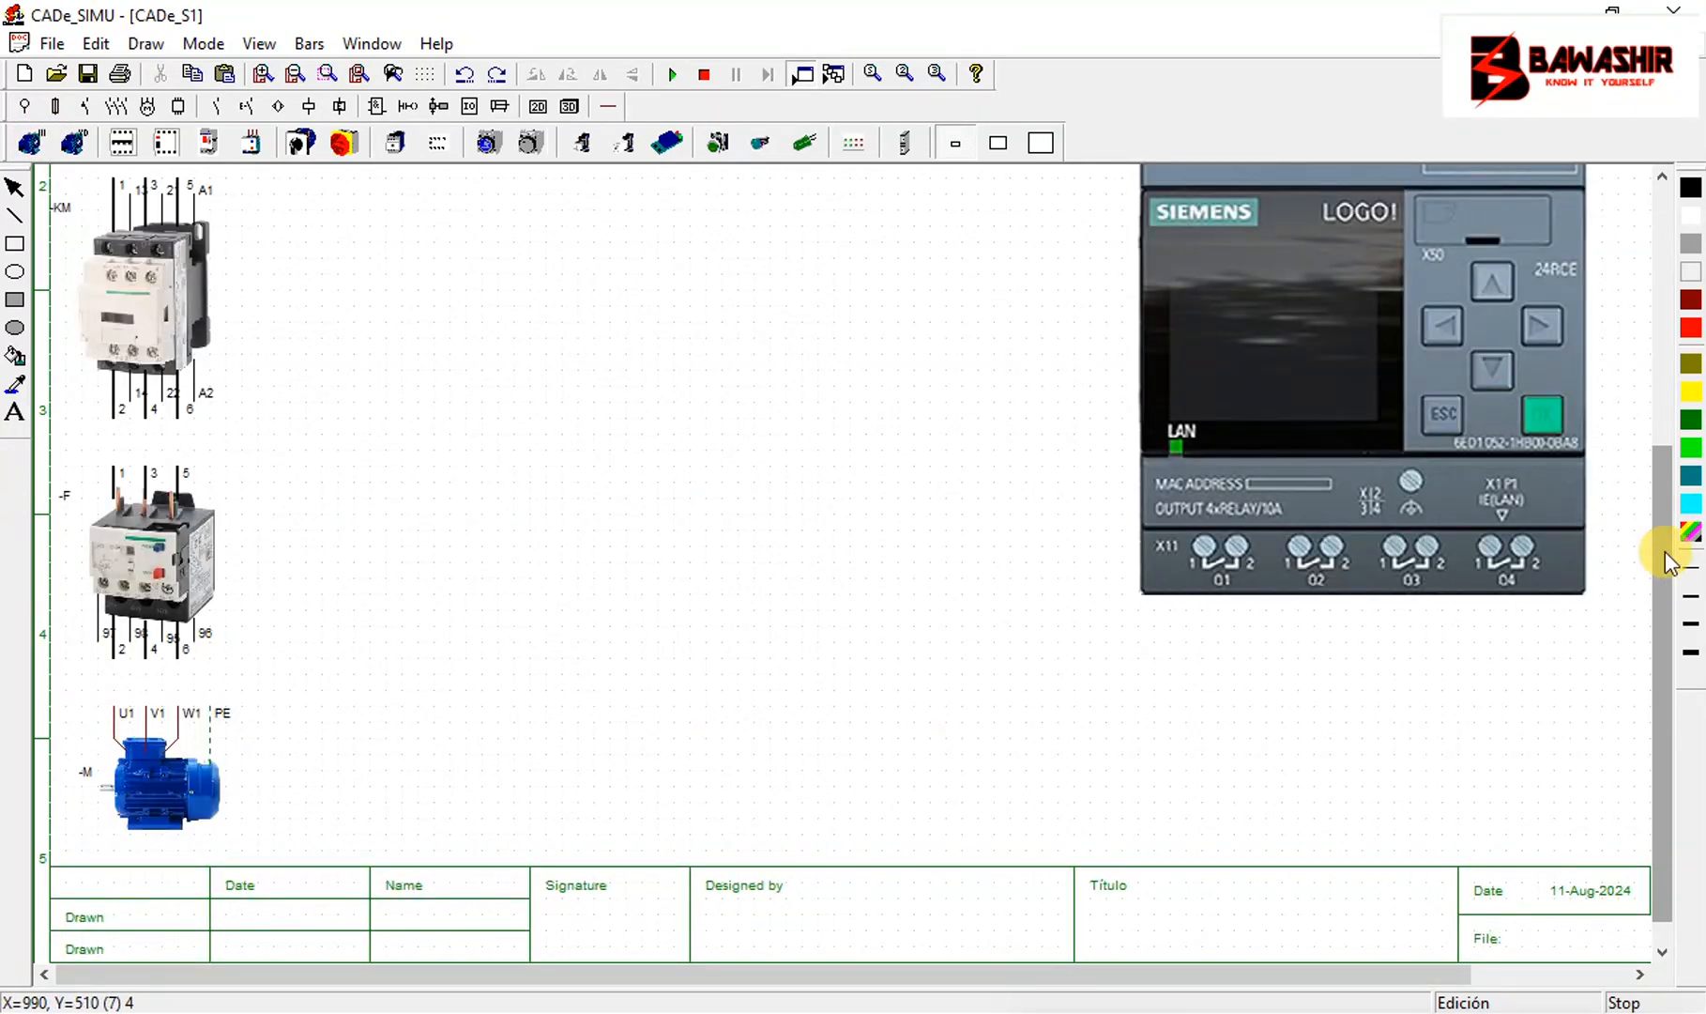
Move the circuit breaker, contactor and overload relay upwards, with the breaker close beneath the supply terminals
left_click_drag(1668, 568, 1668, 350)
left_click_drag(147, 413, 148, 378)
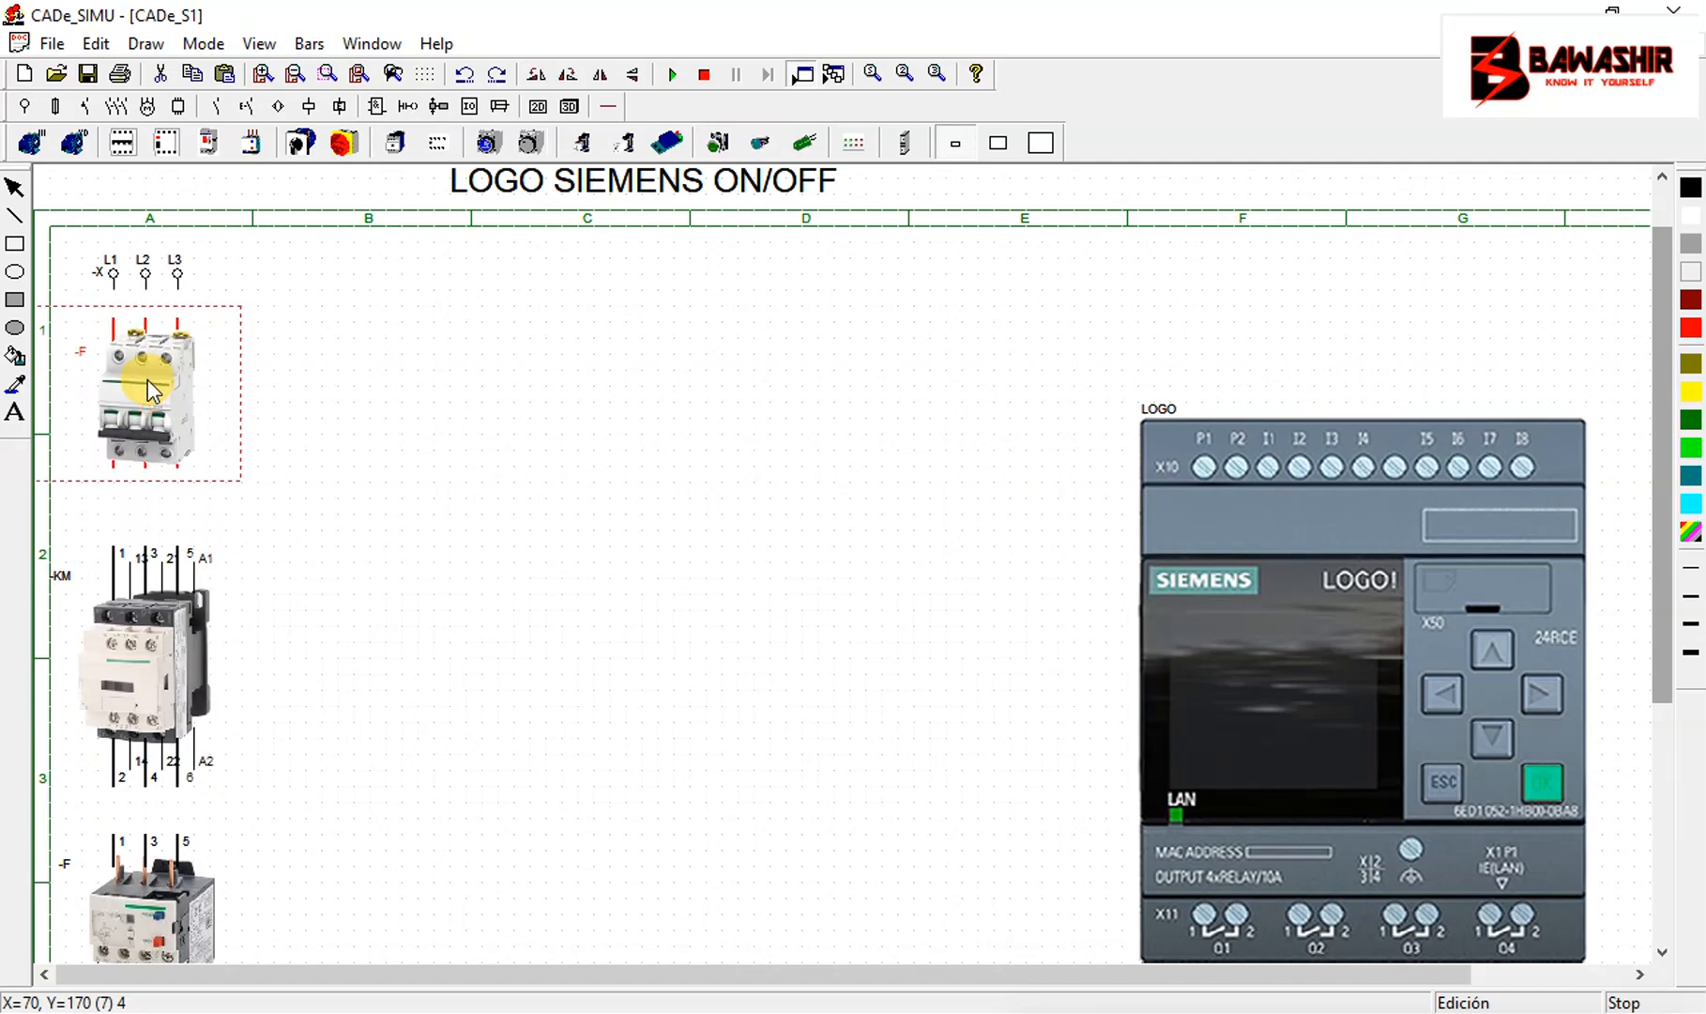
left_click_drag(132, 657, 130, 612)
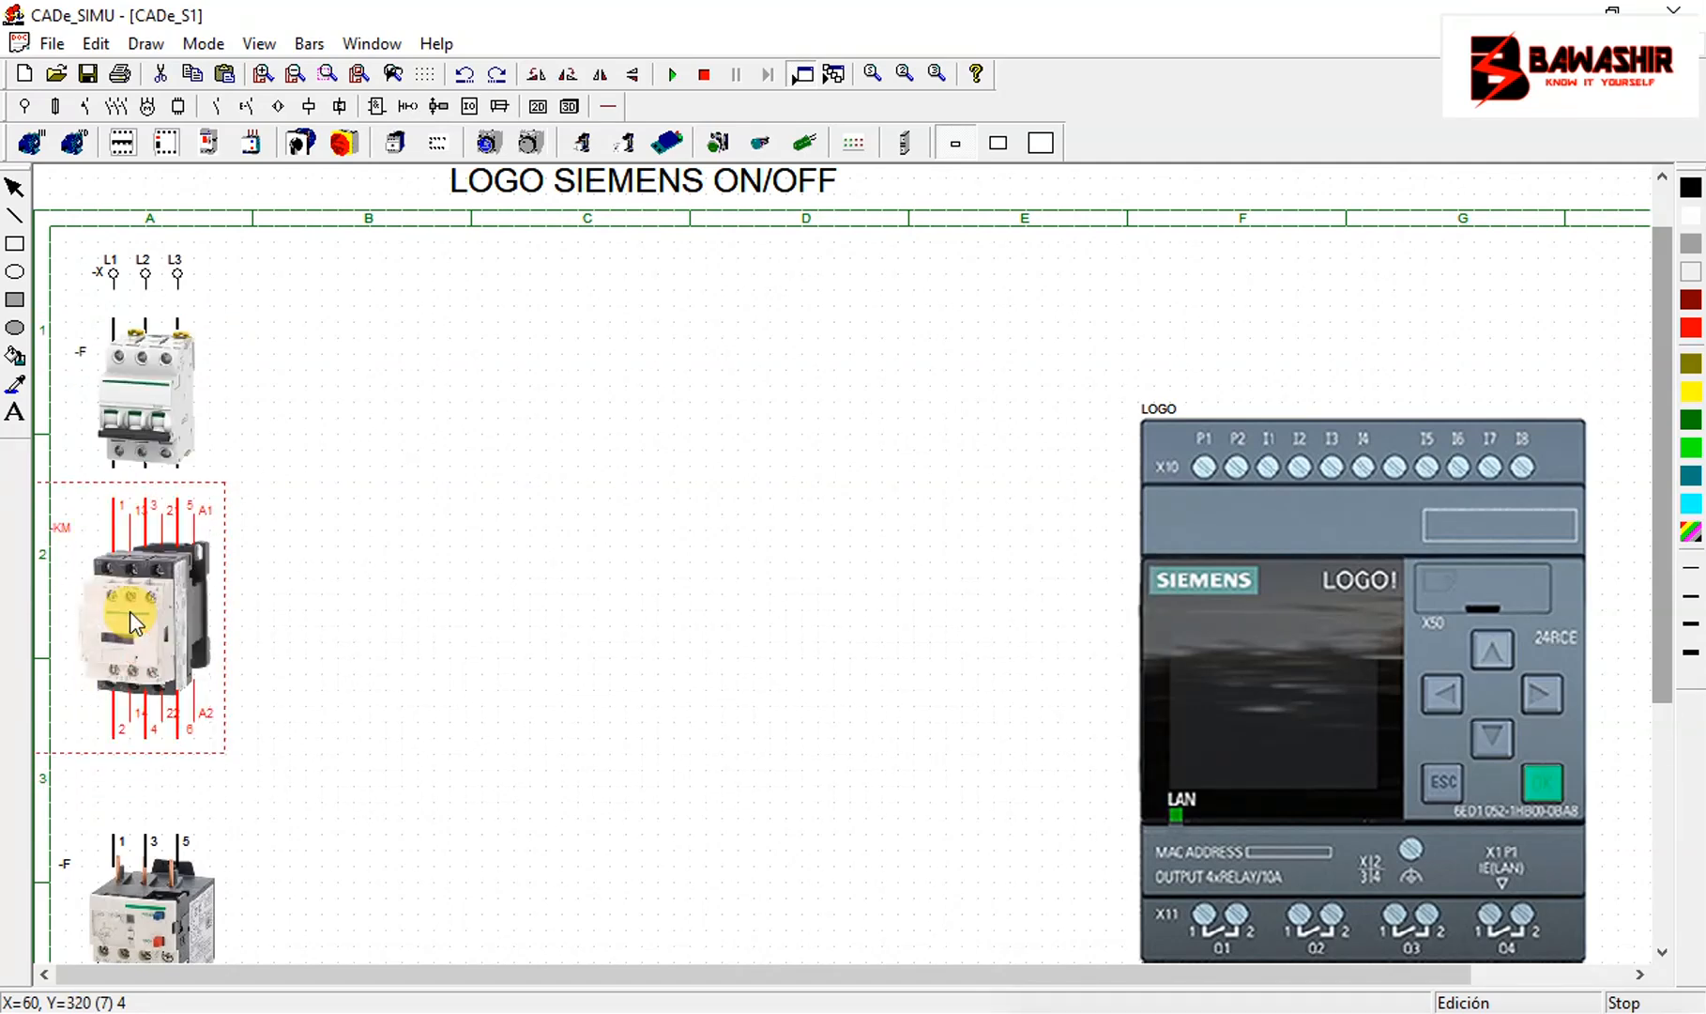
left_click_drag(158, 951, 160, 898)
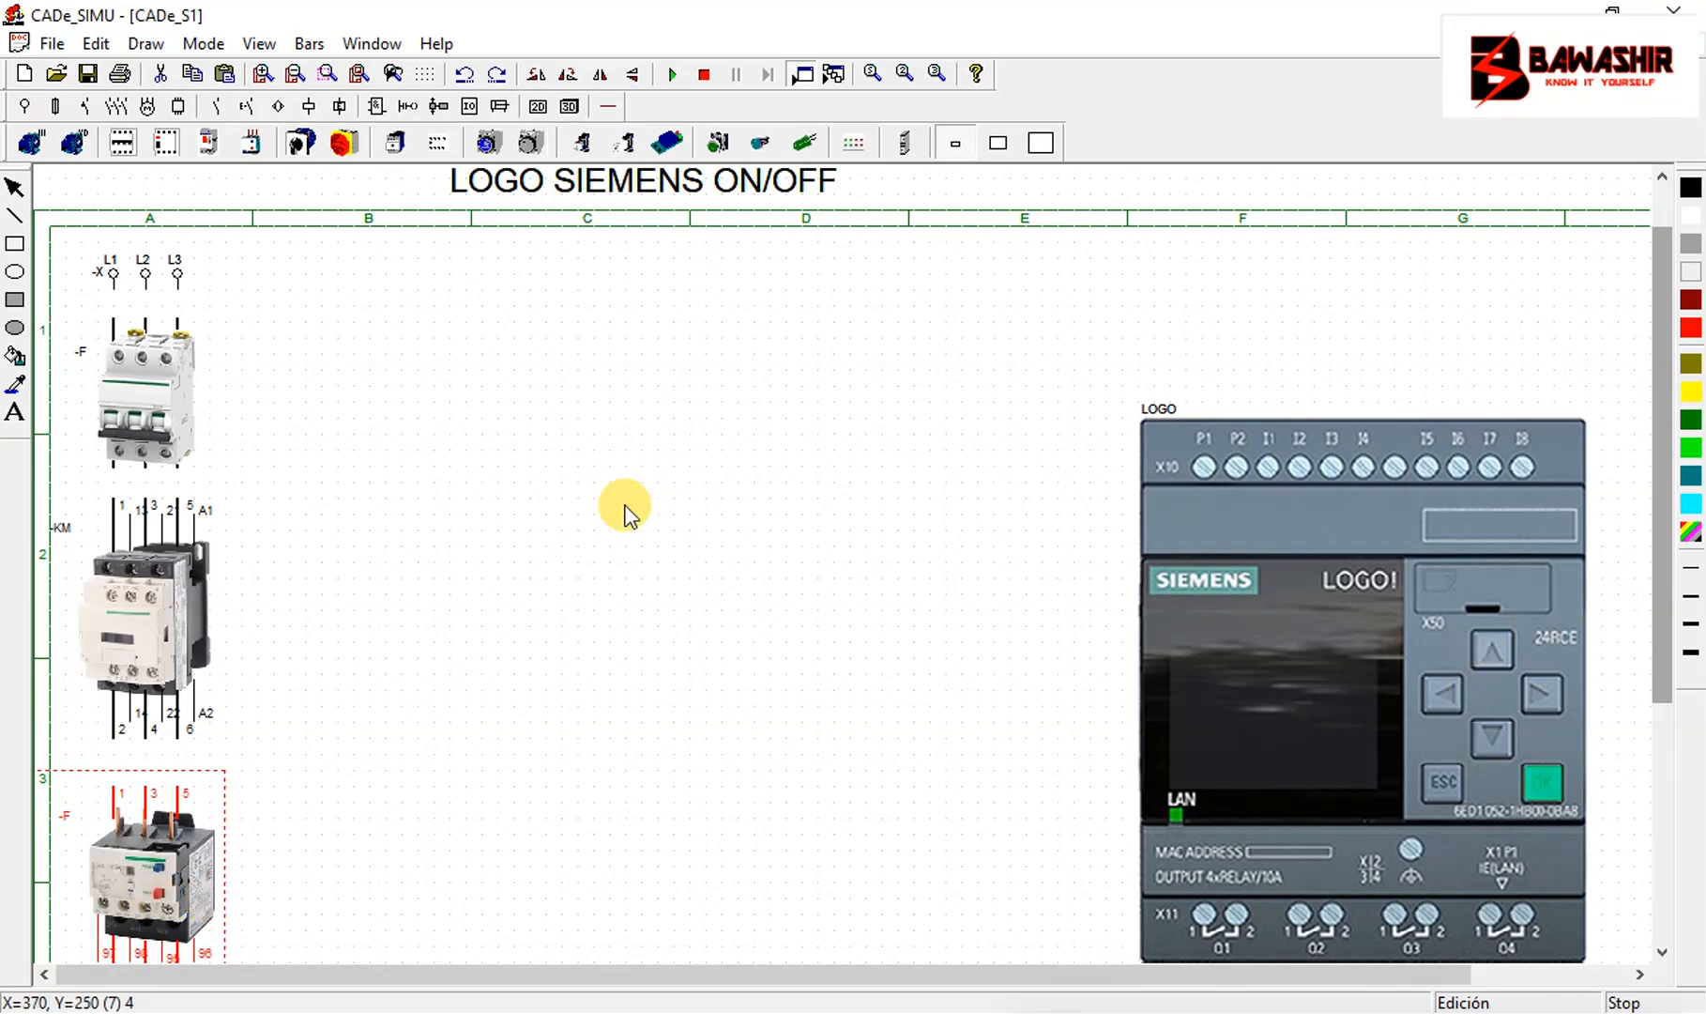
left_click(134, 387)
left_click_drag(135, 393, 136, 376)
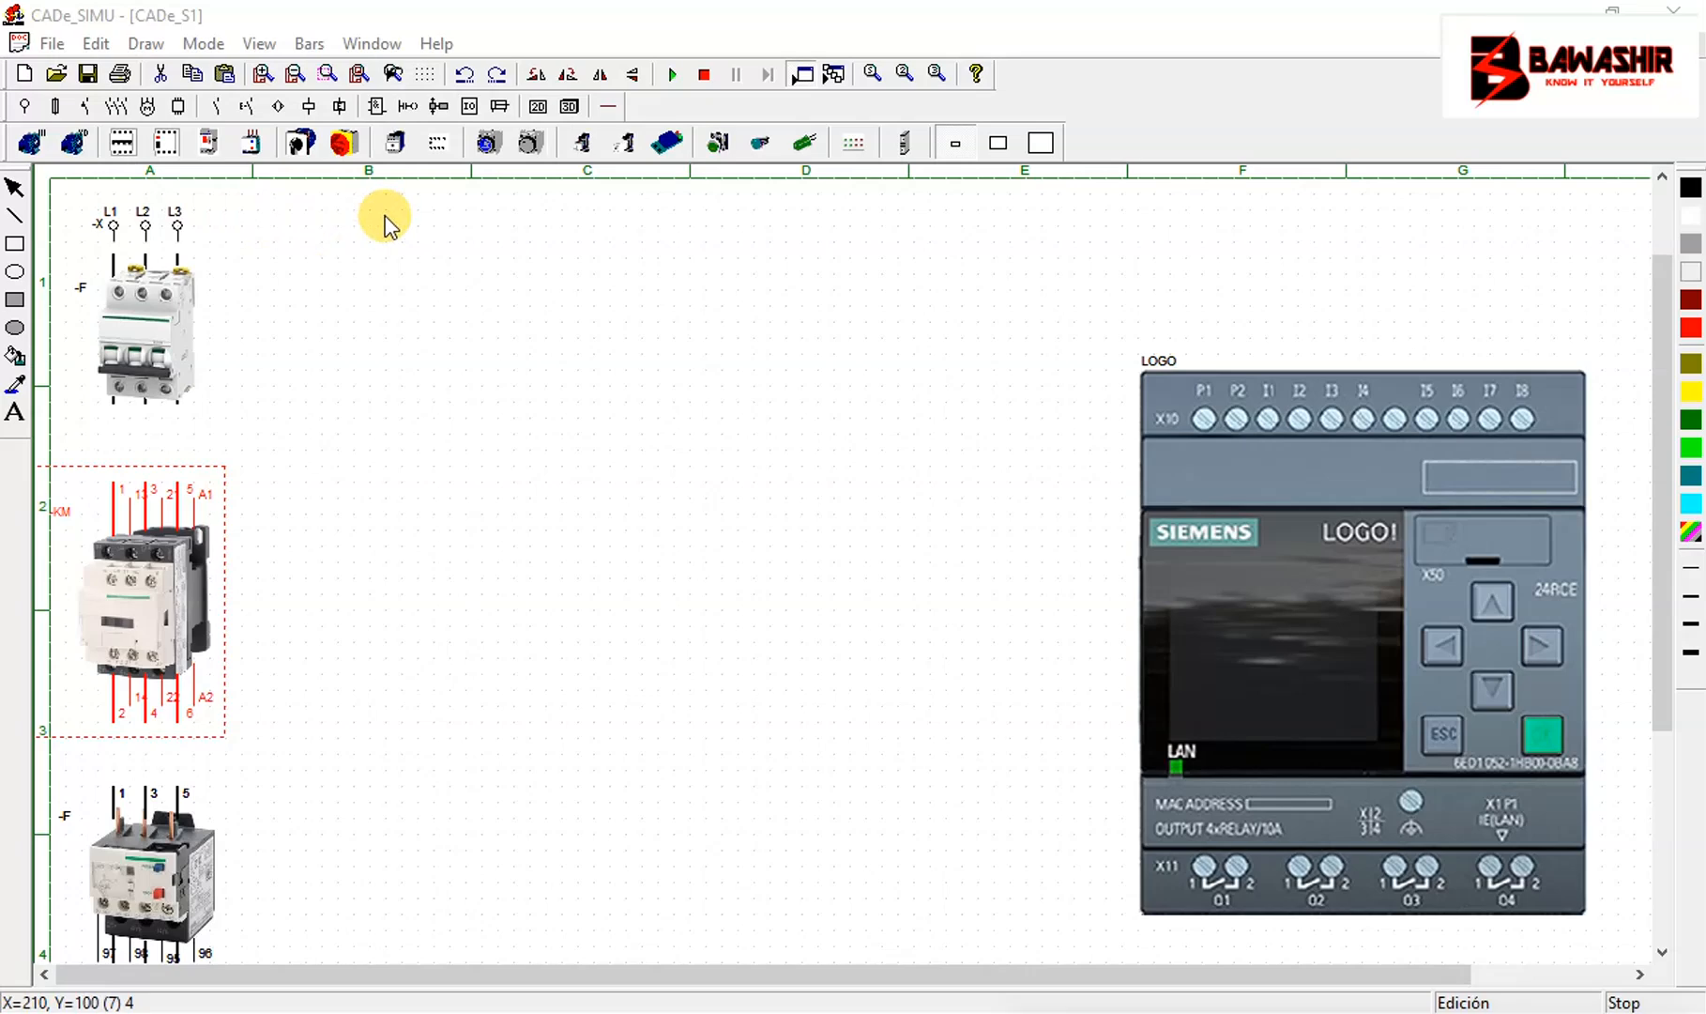
Connect supply terminals L1, L2 and L3 to the circuit breaker's upper terminals with three-phase wires
left_click(615, 108)
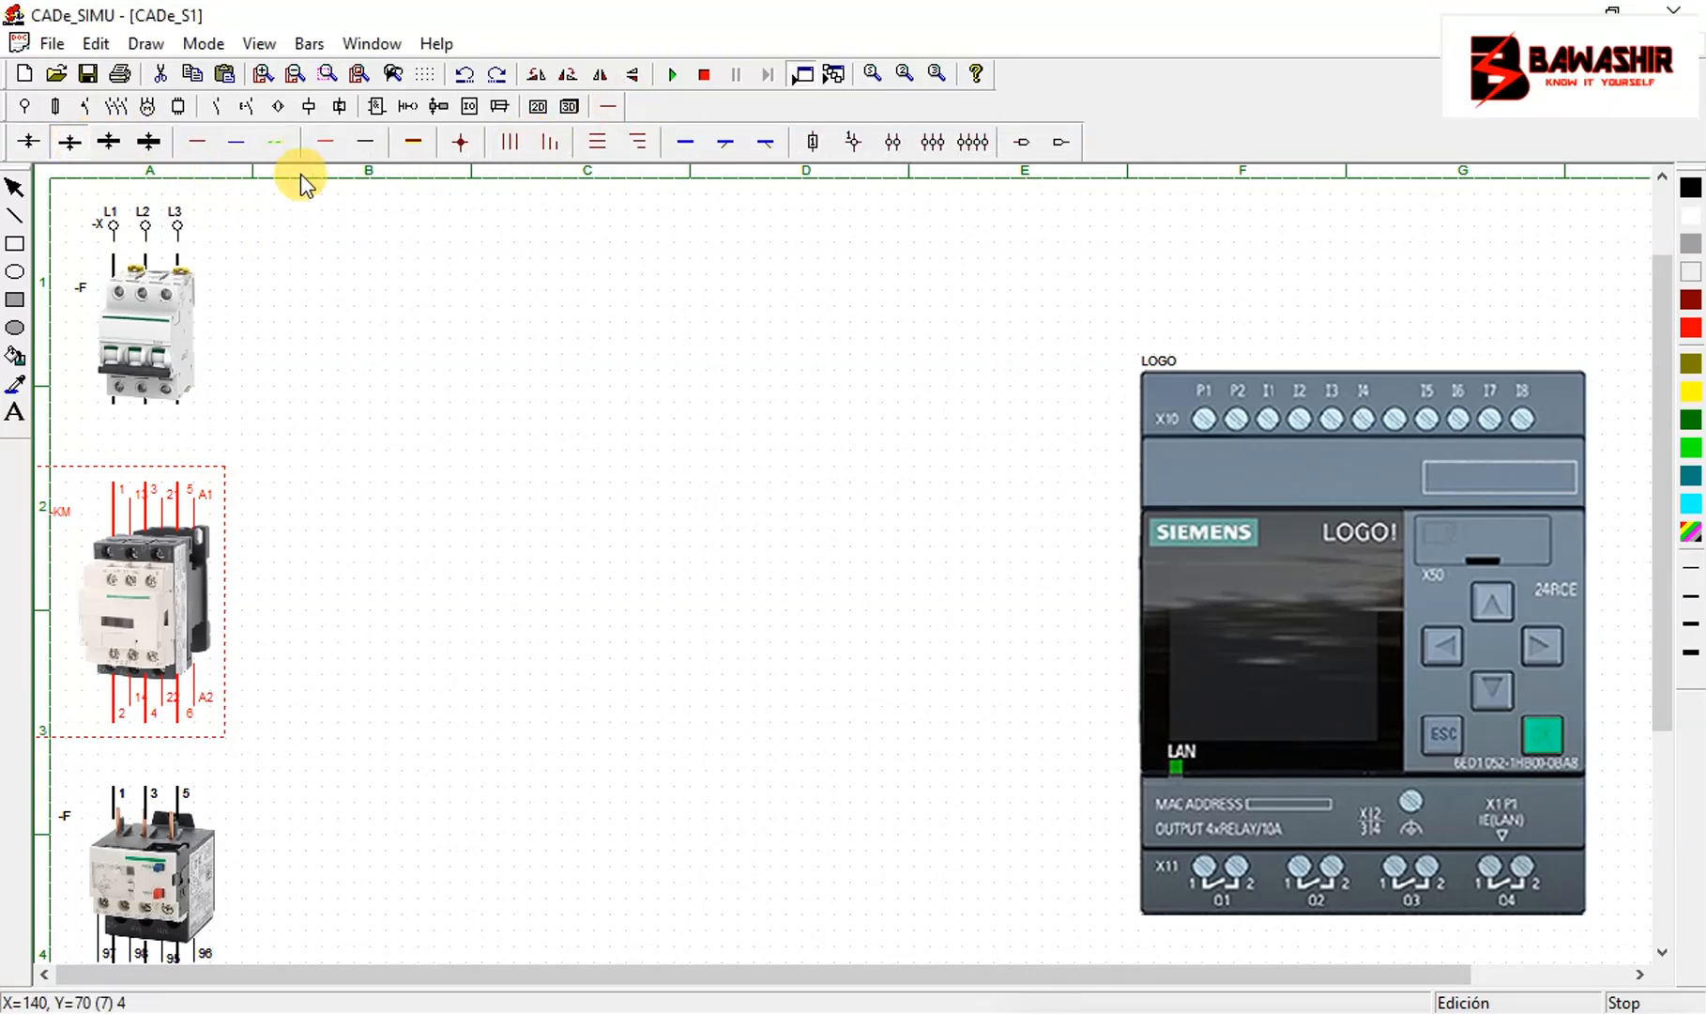
left_click(508, 142)
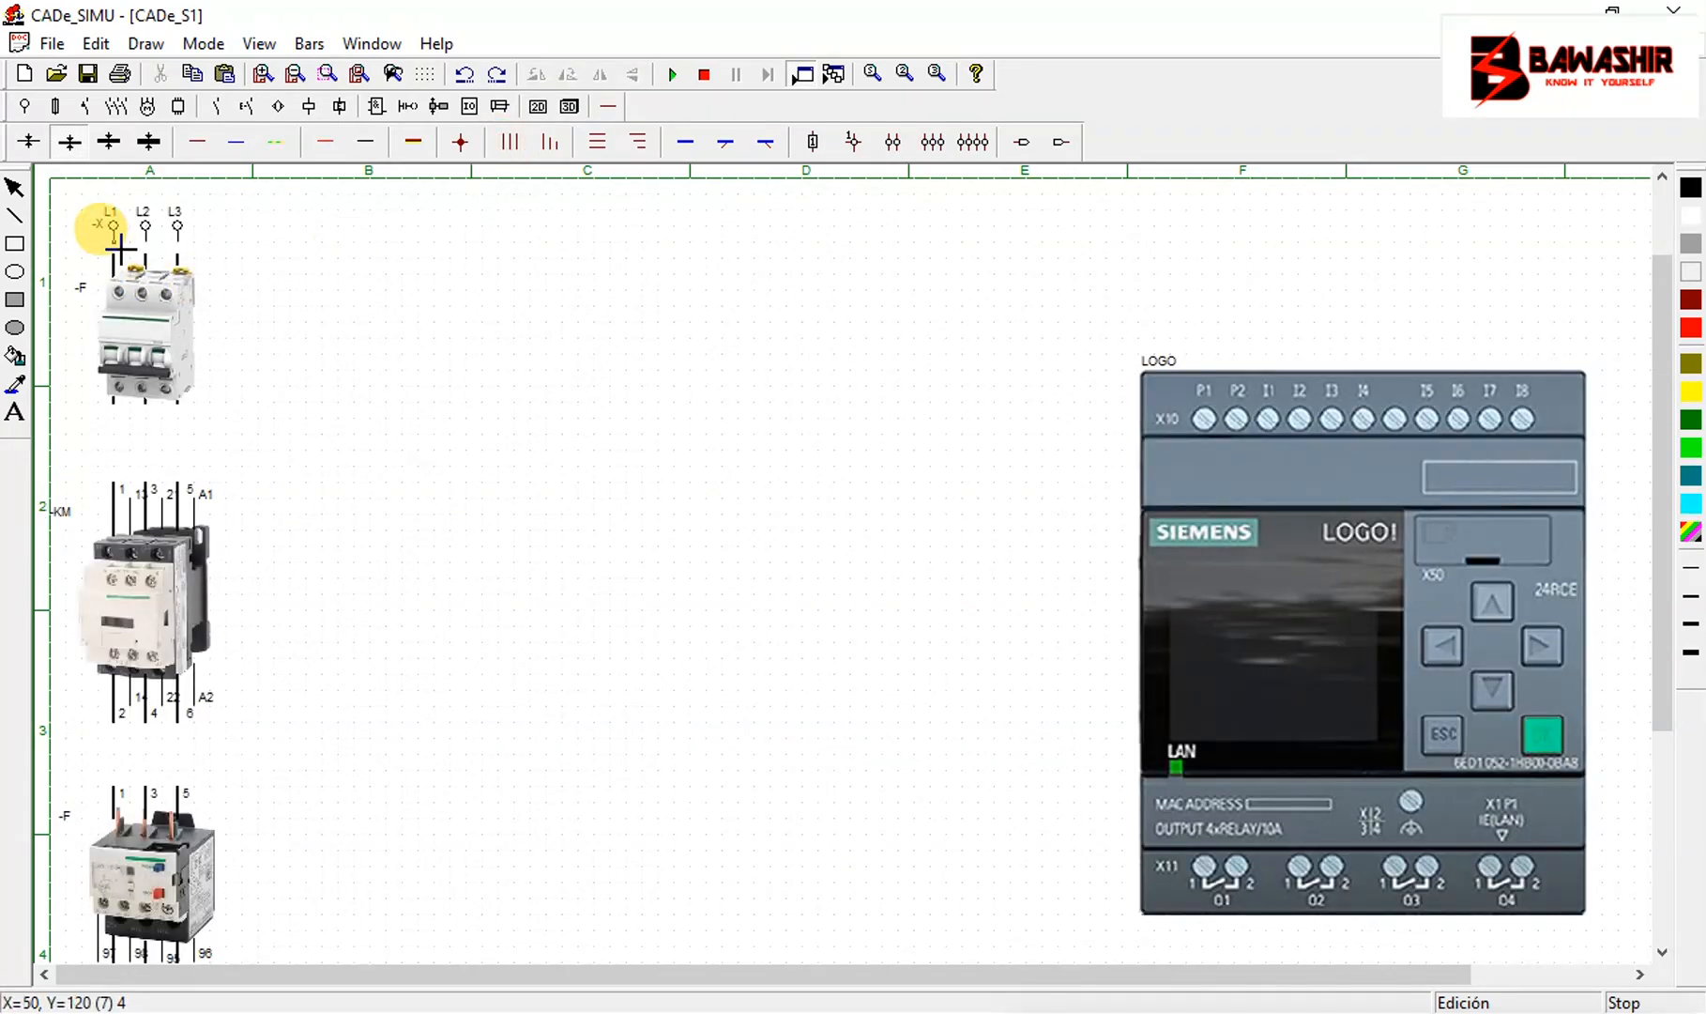
left_click_drag(120, 248, 120, 261)
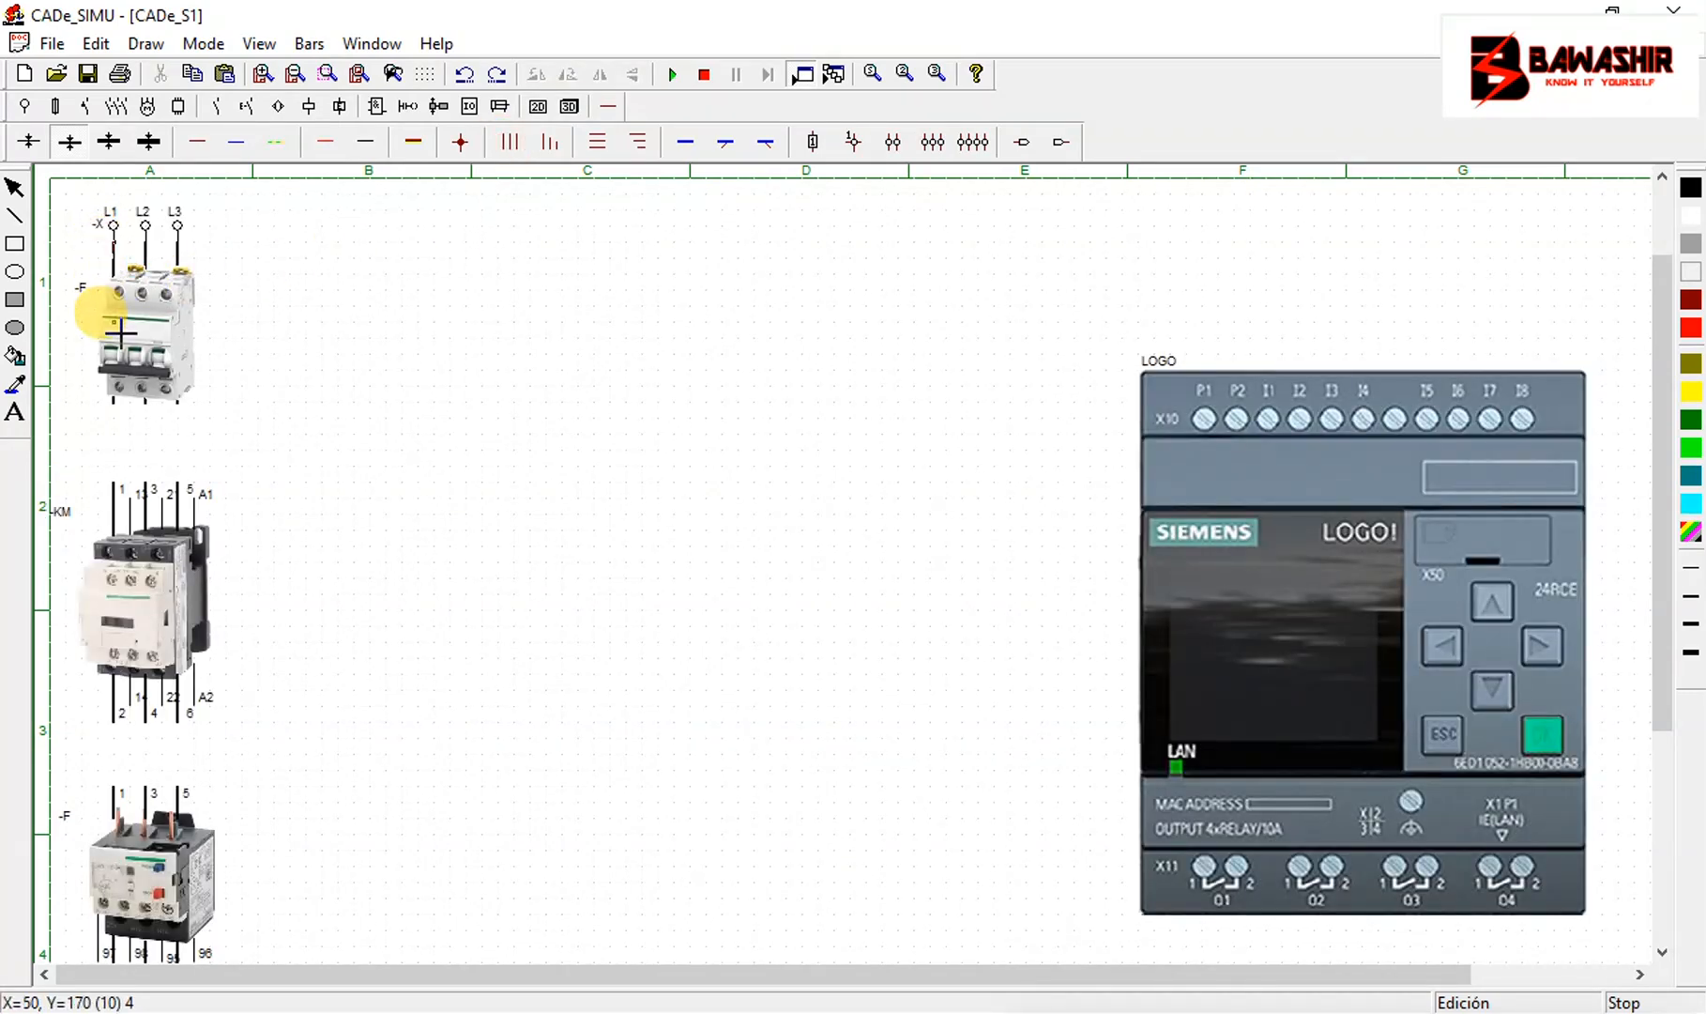
key("ctrl+z")
key("ctrl+z")
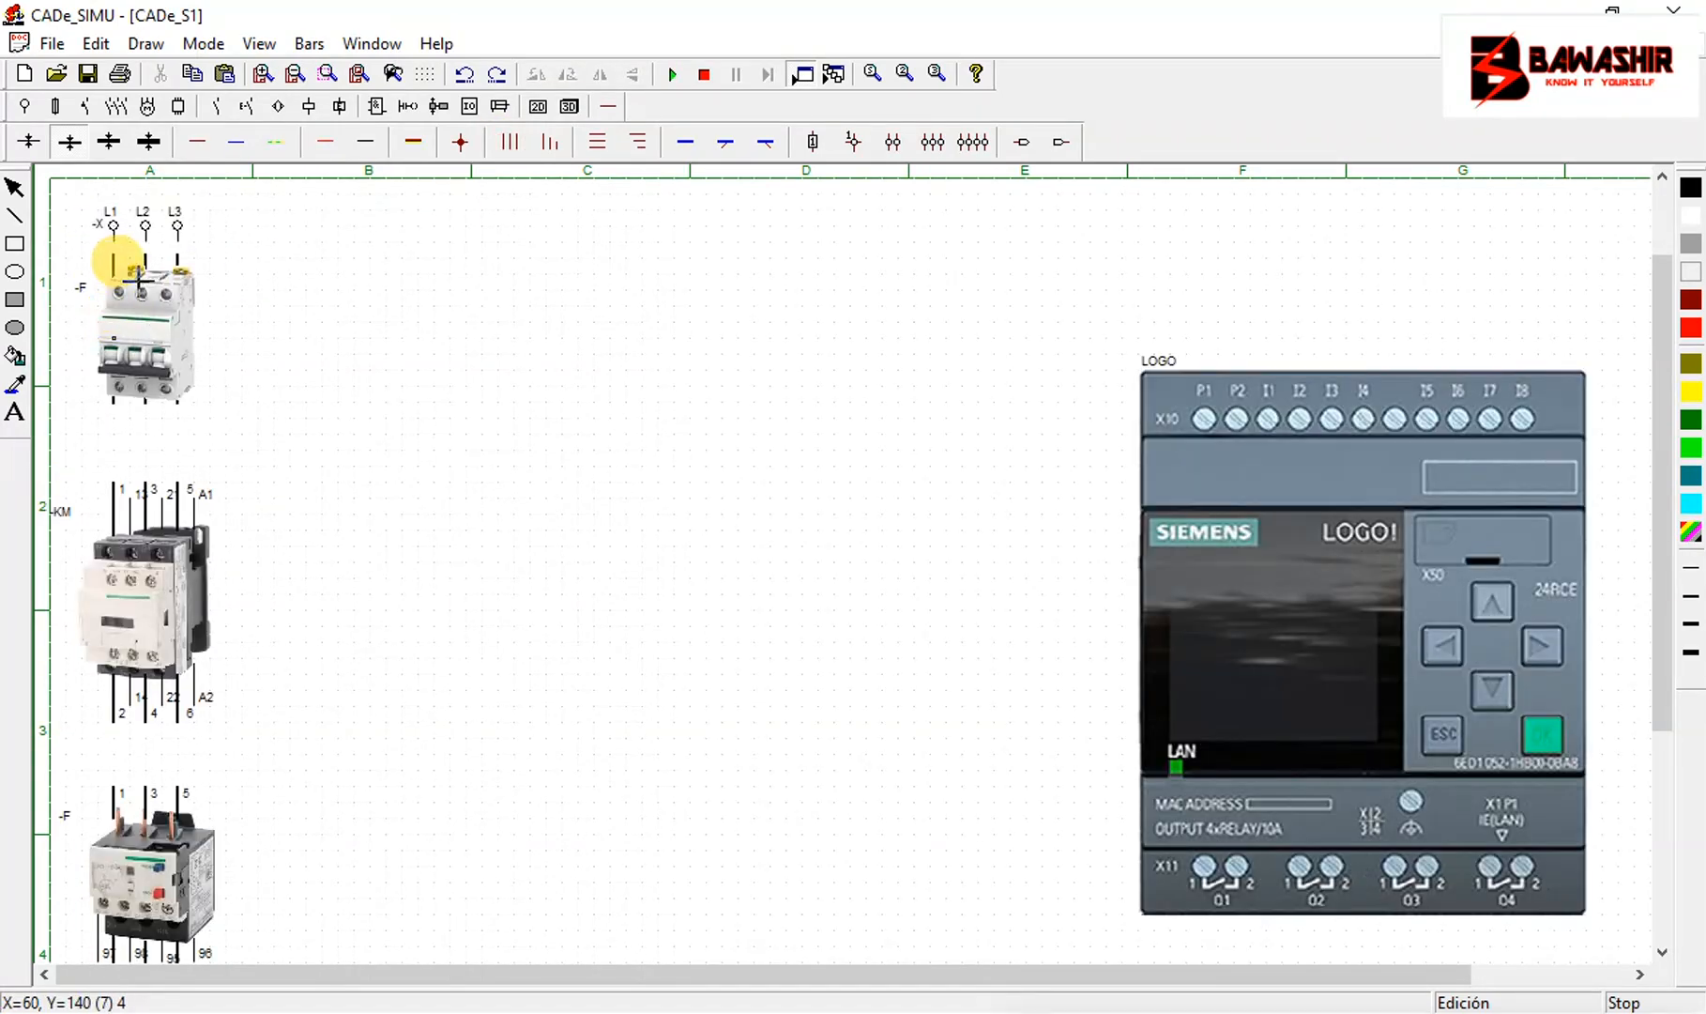
left_click_drag(128, 253, 129, 267)
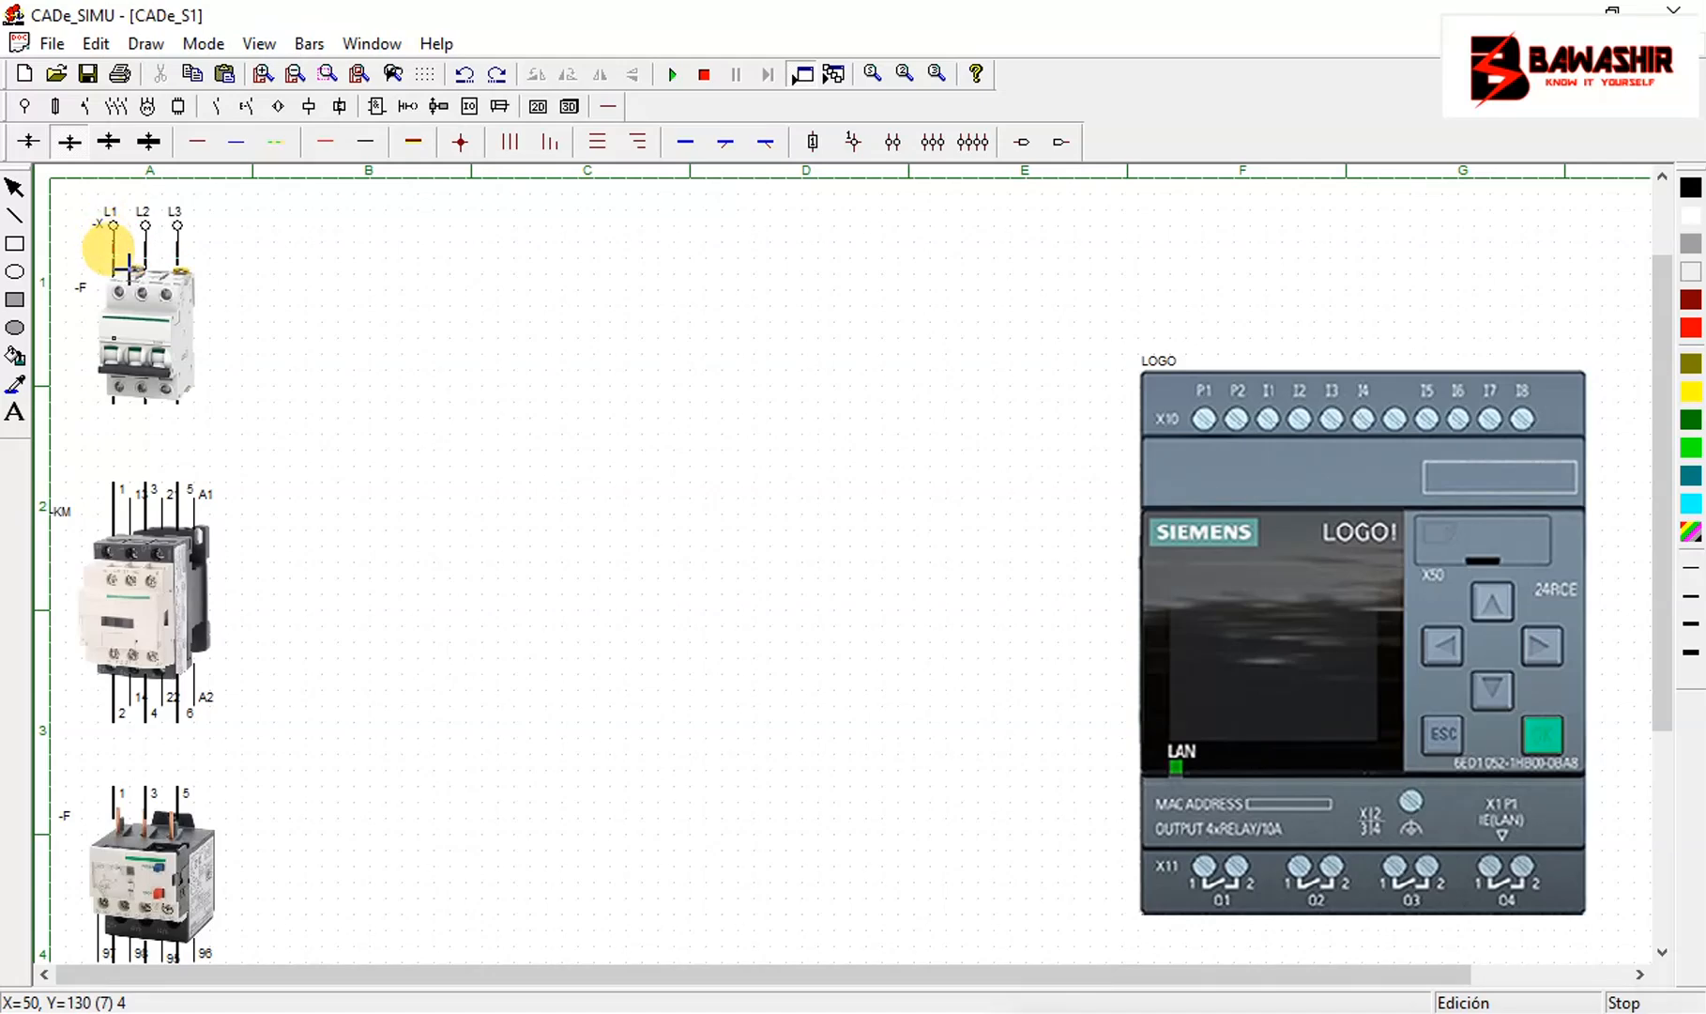
Wire the three phases from the circuit breaker through the contactor and overload relay to motor terminals U1, V1 and W1
left_click_drag(133, 402, 128, 486)
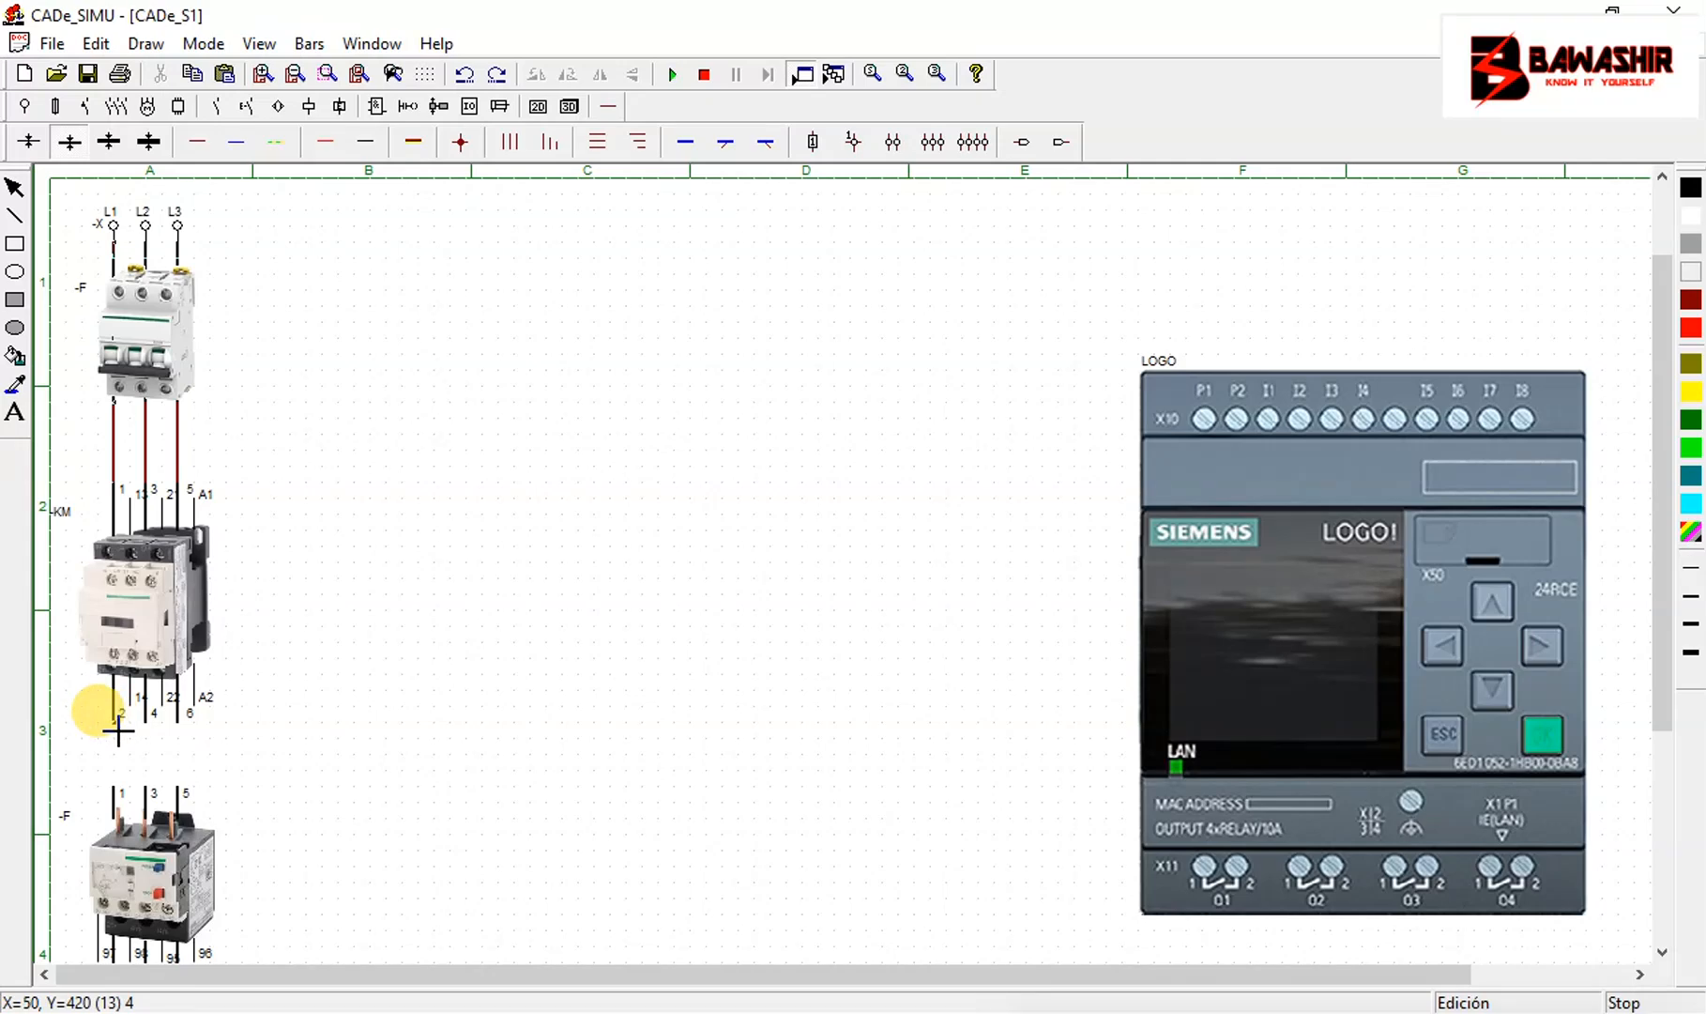
left_click_drag(115, 724, 118, 787)
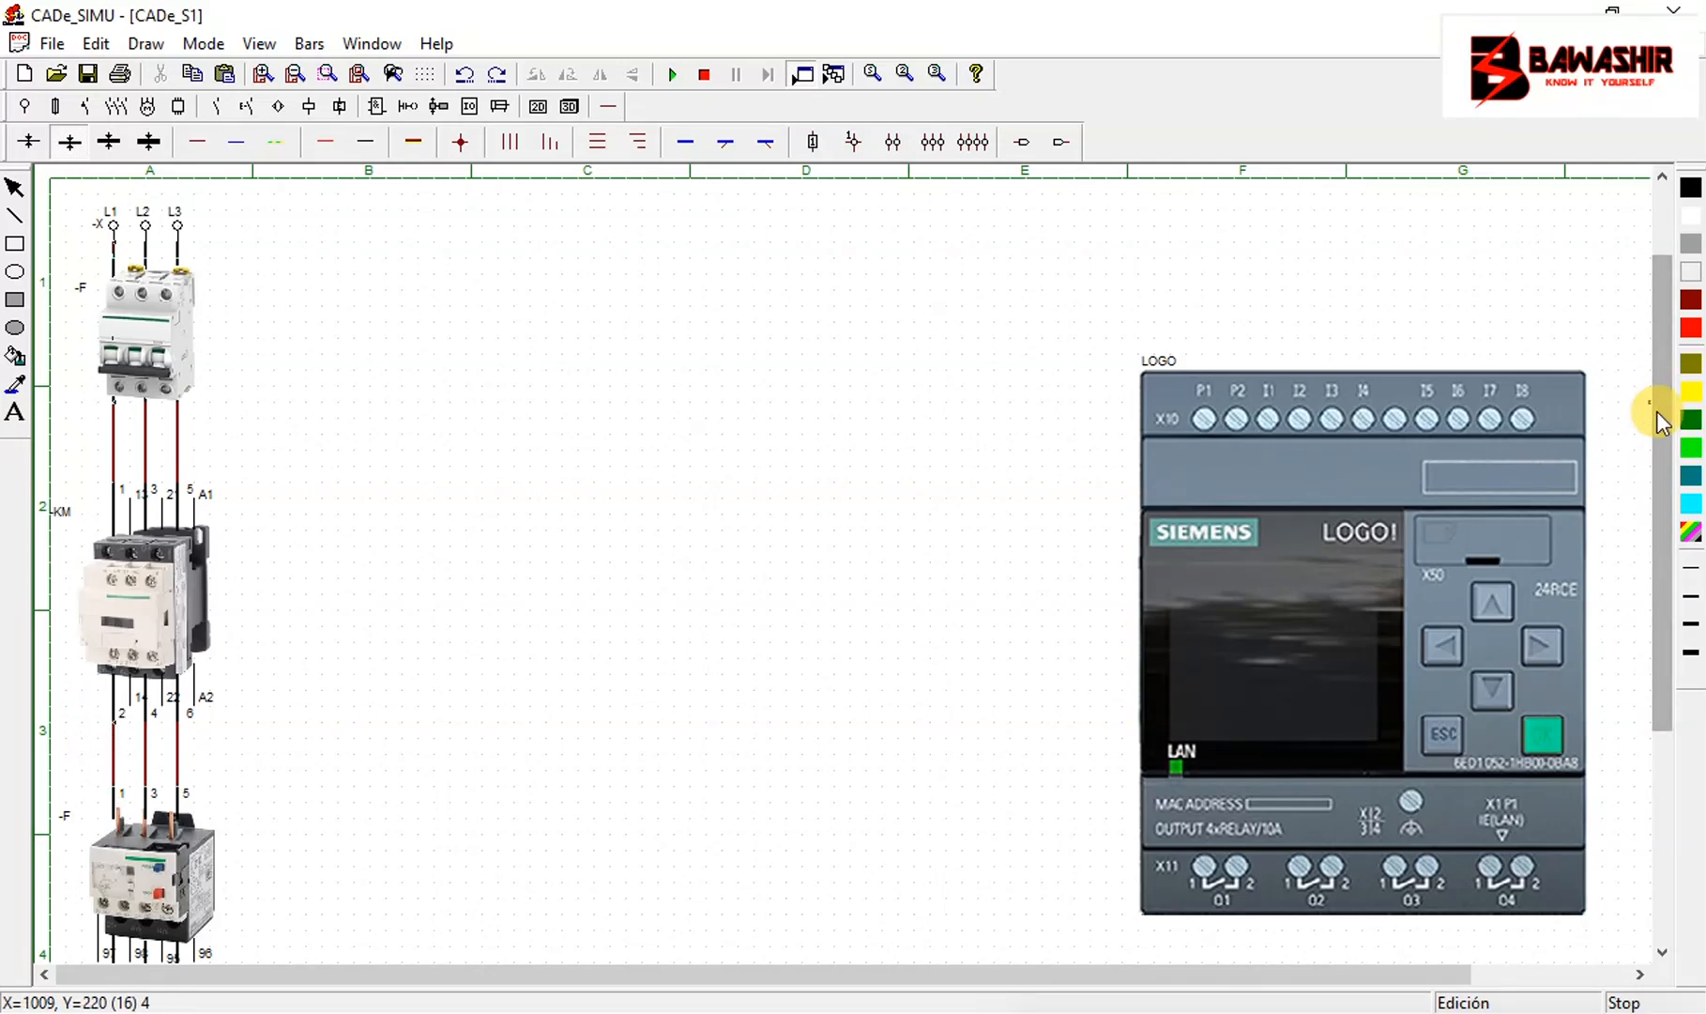
left_click_drag(1661, 410, 1668, 554)
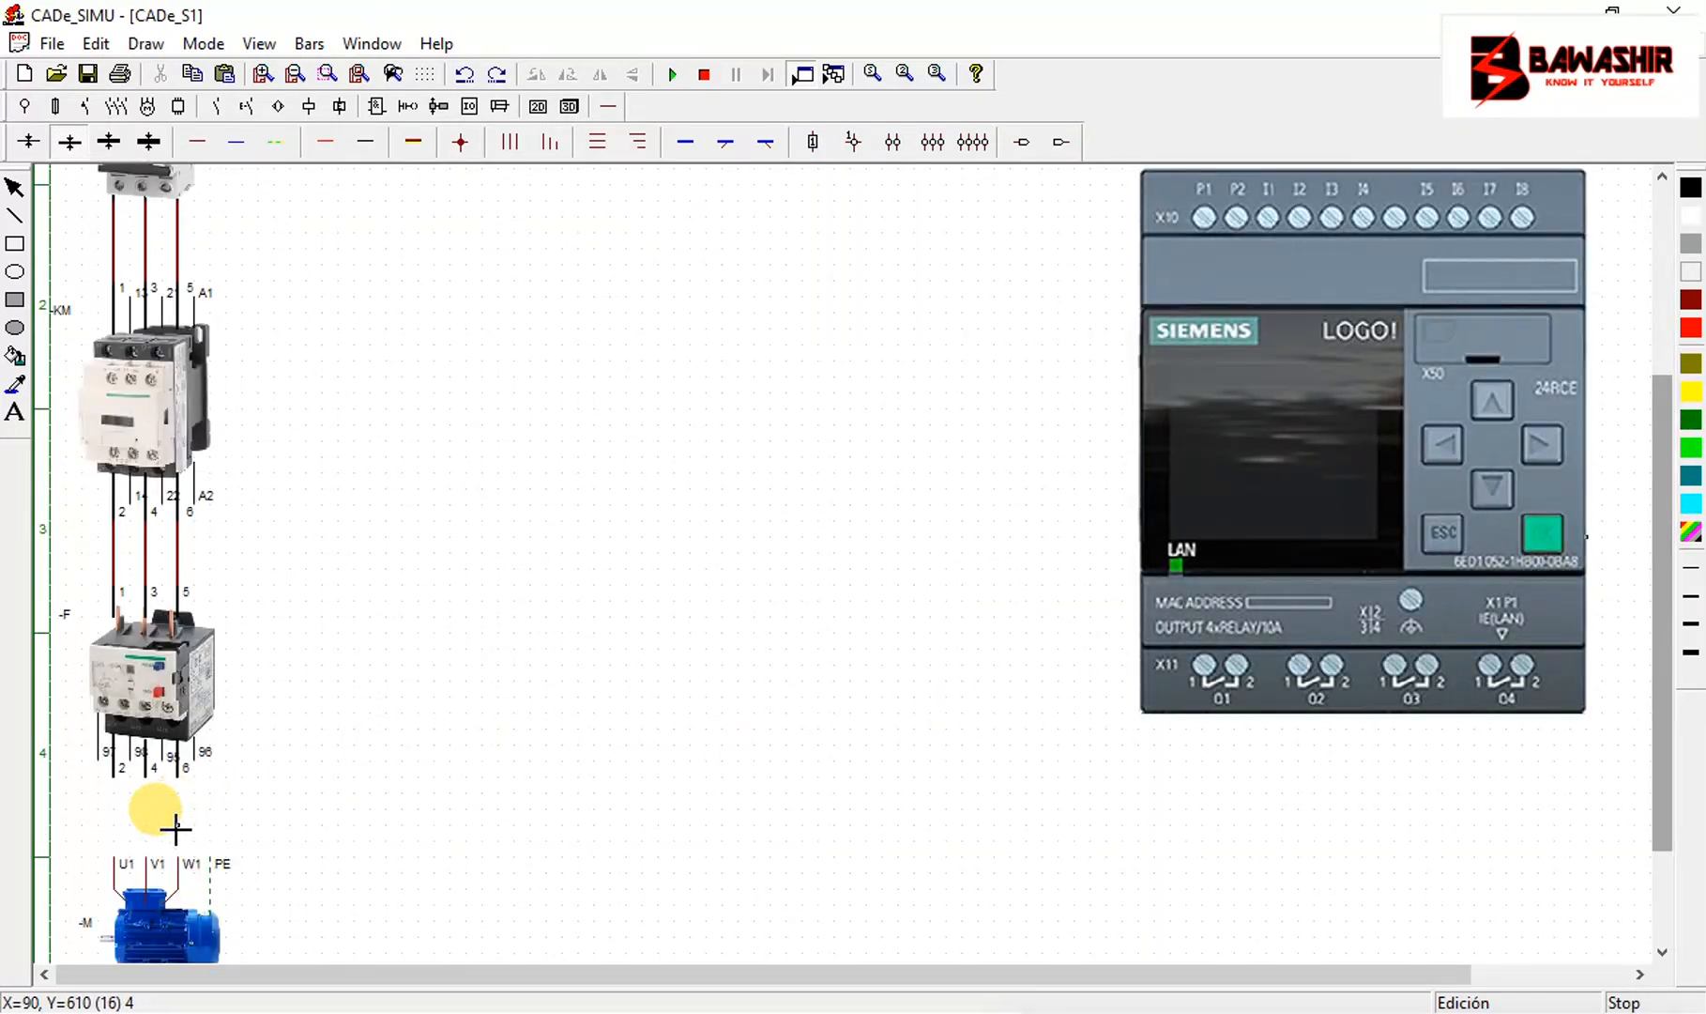
left_click_drag(114, 787, 125, 862)
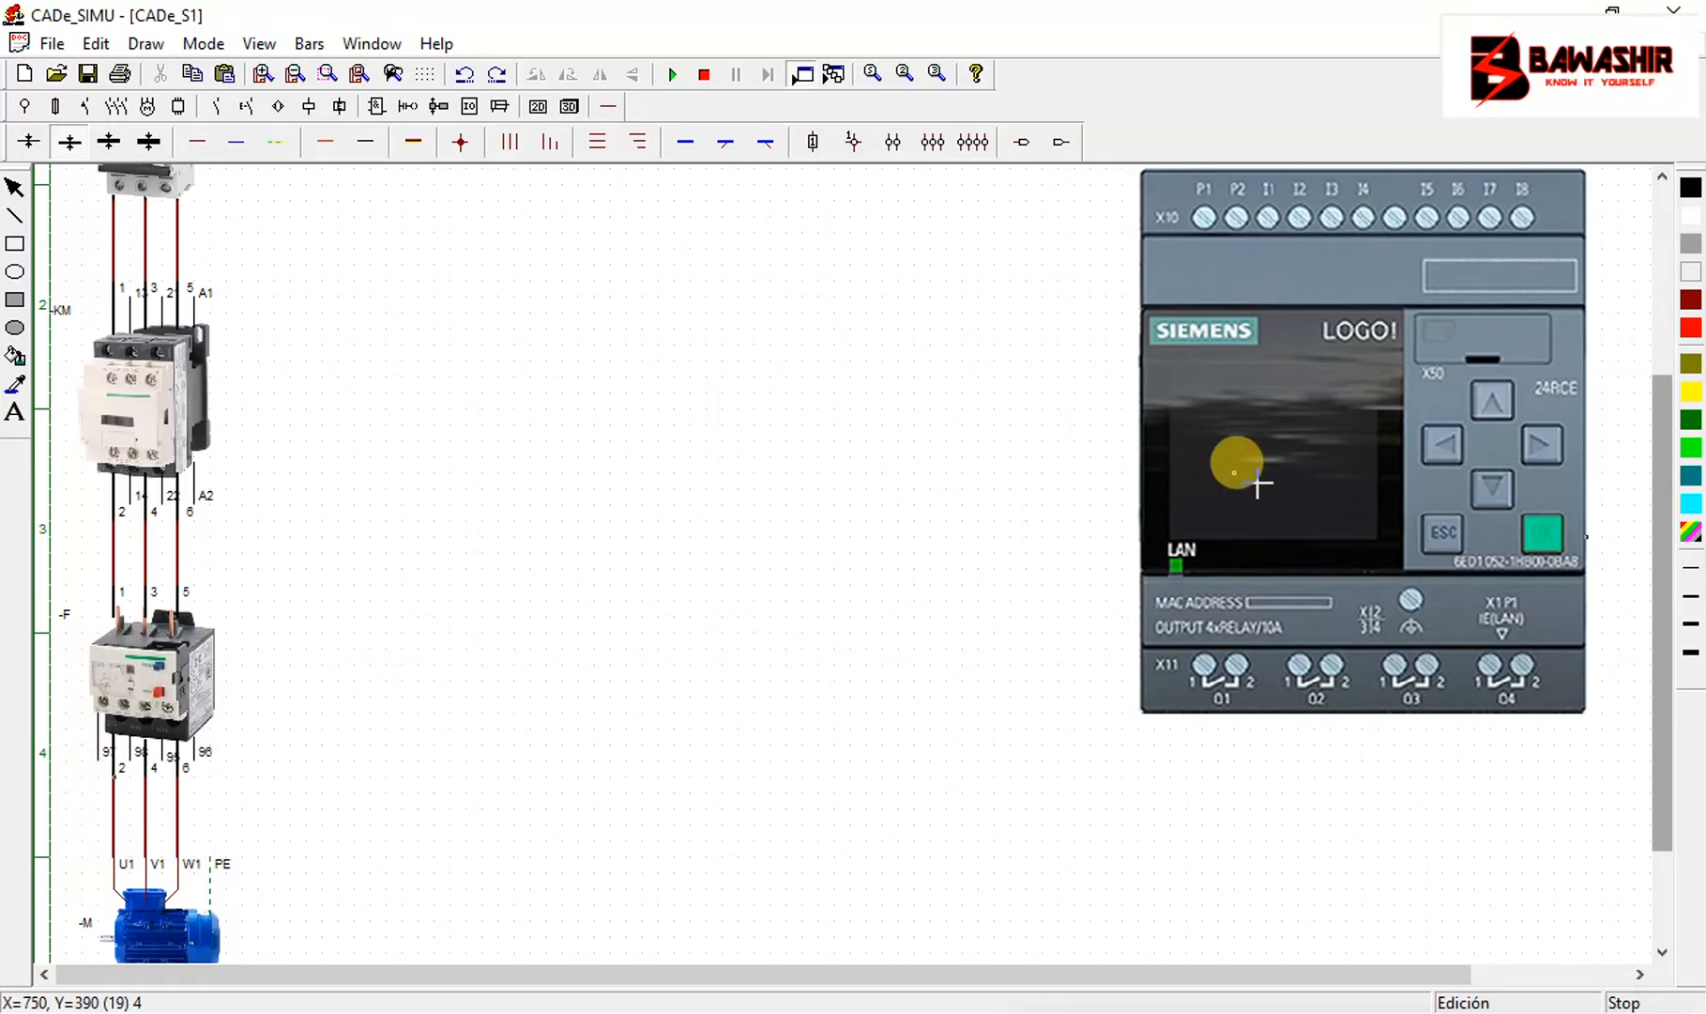
left_click_drag(1662, 532, 1679, 405)
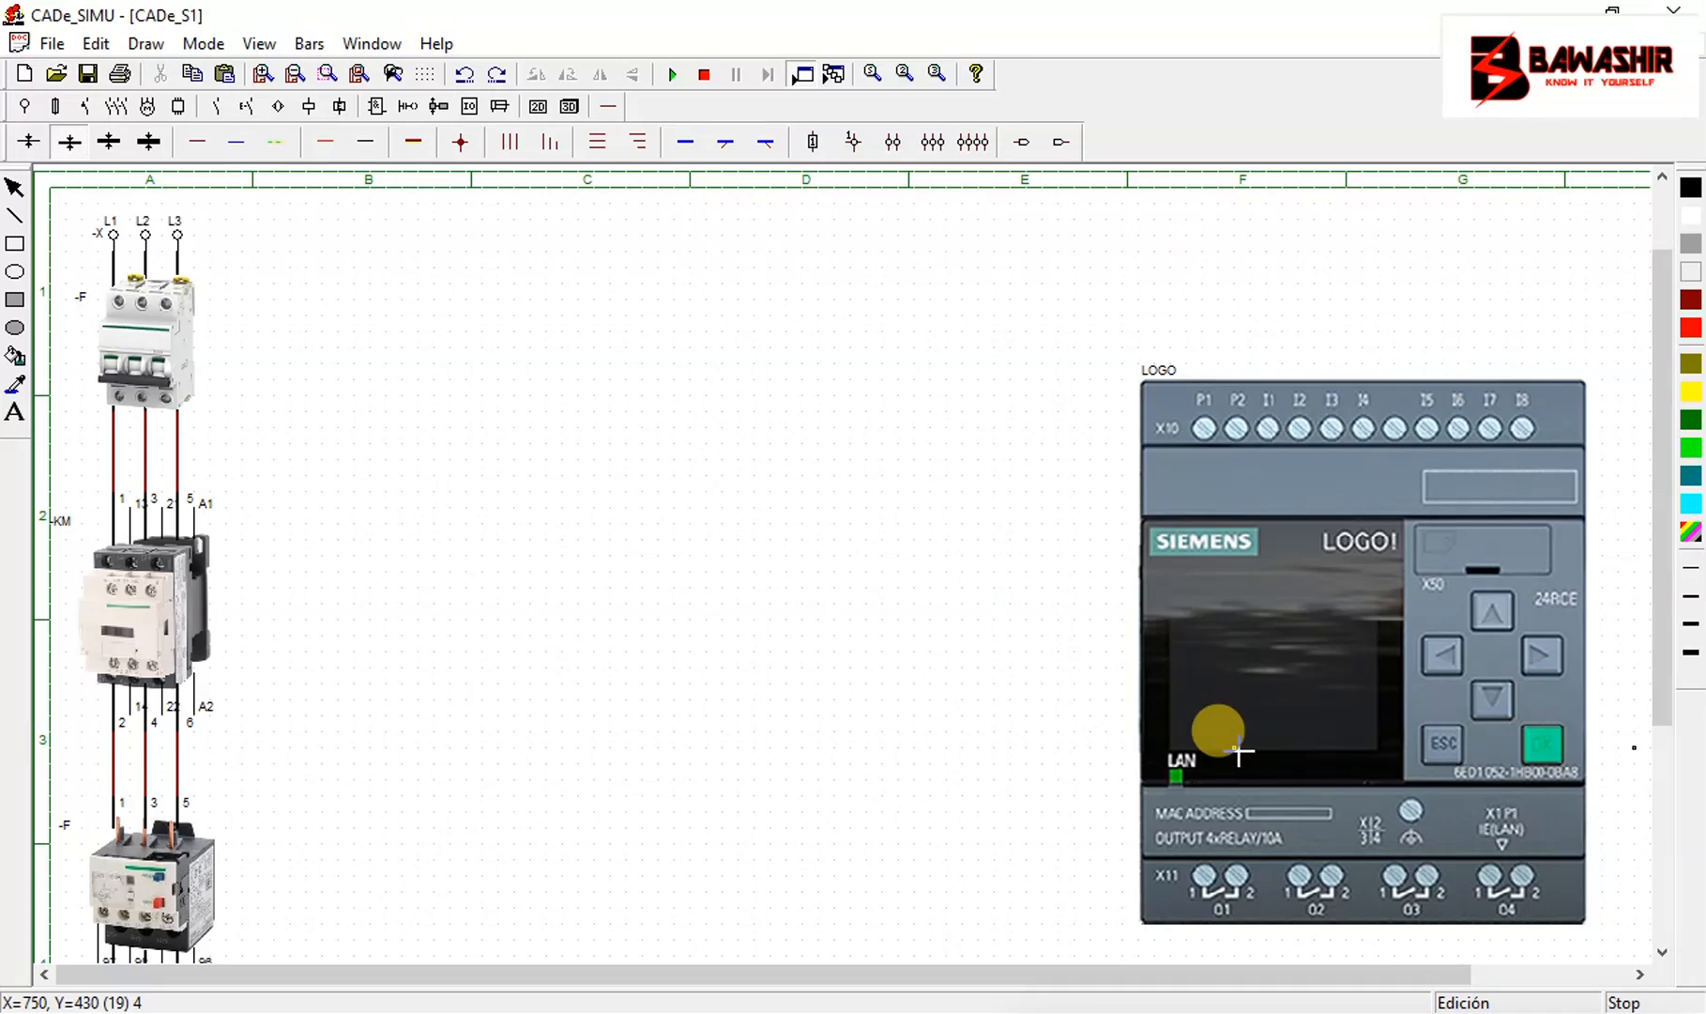
Rename the three-pole circuit breaker as mccb and the contactor below it as Q1
double_click(118, 335)
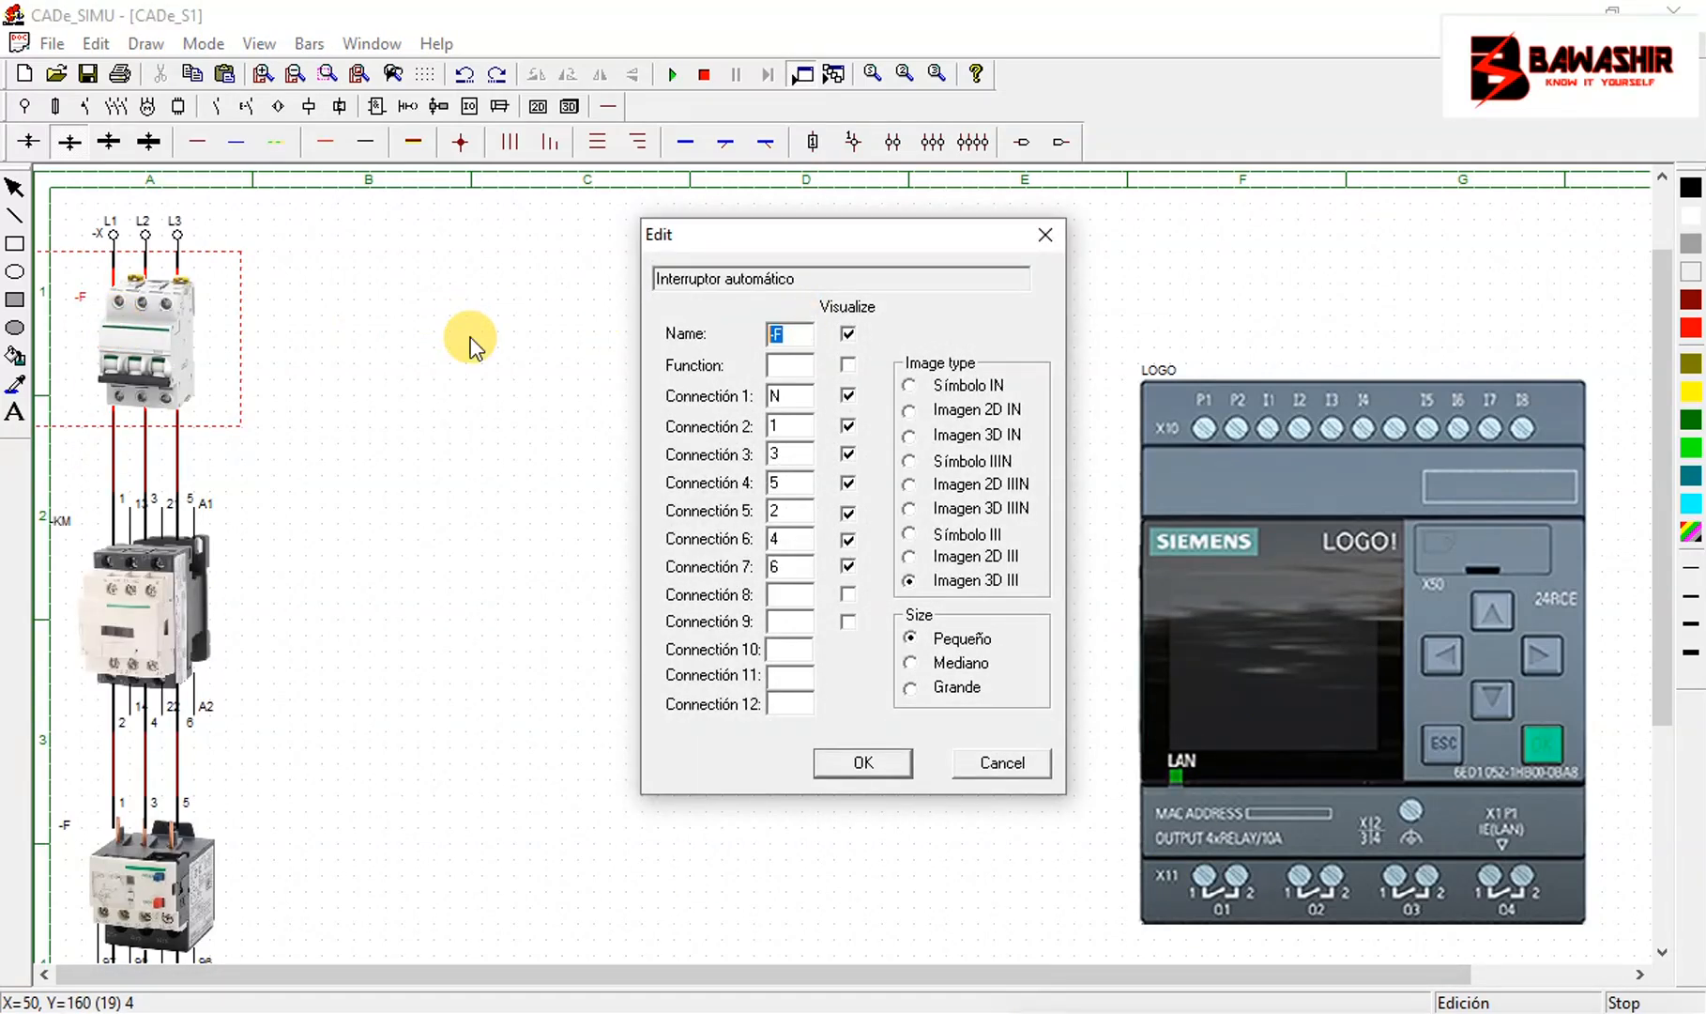
type("mccb")
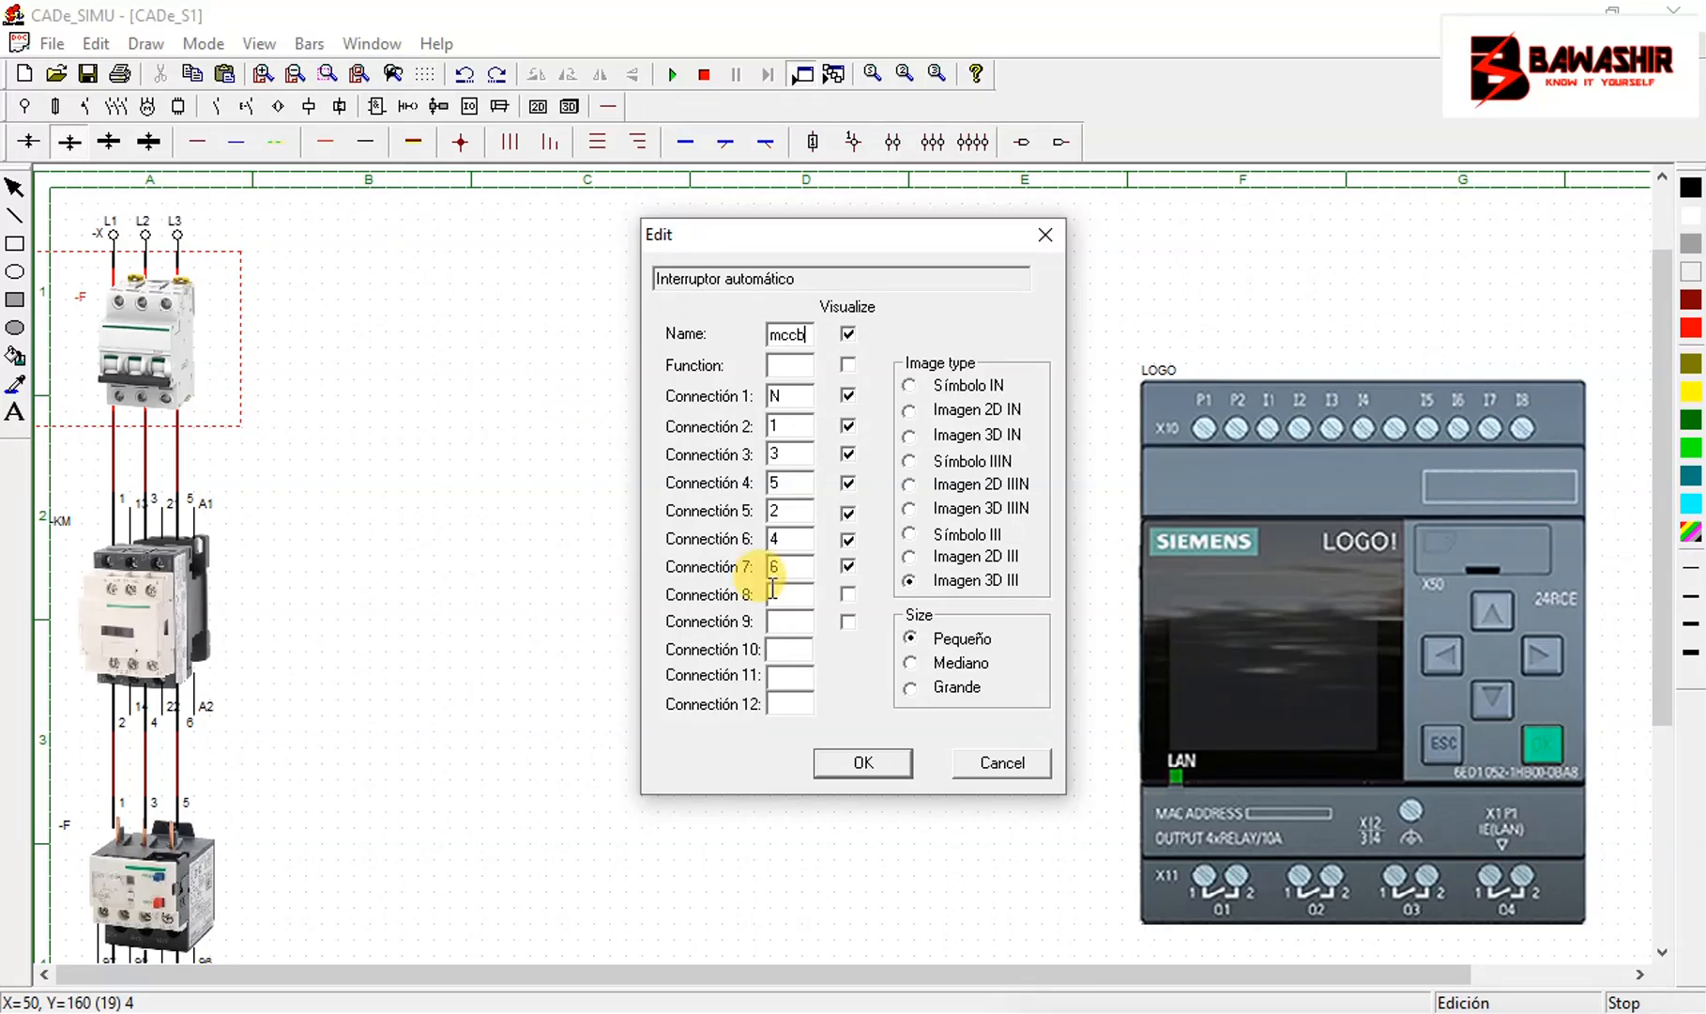
left_click(865, 762)
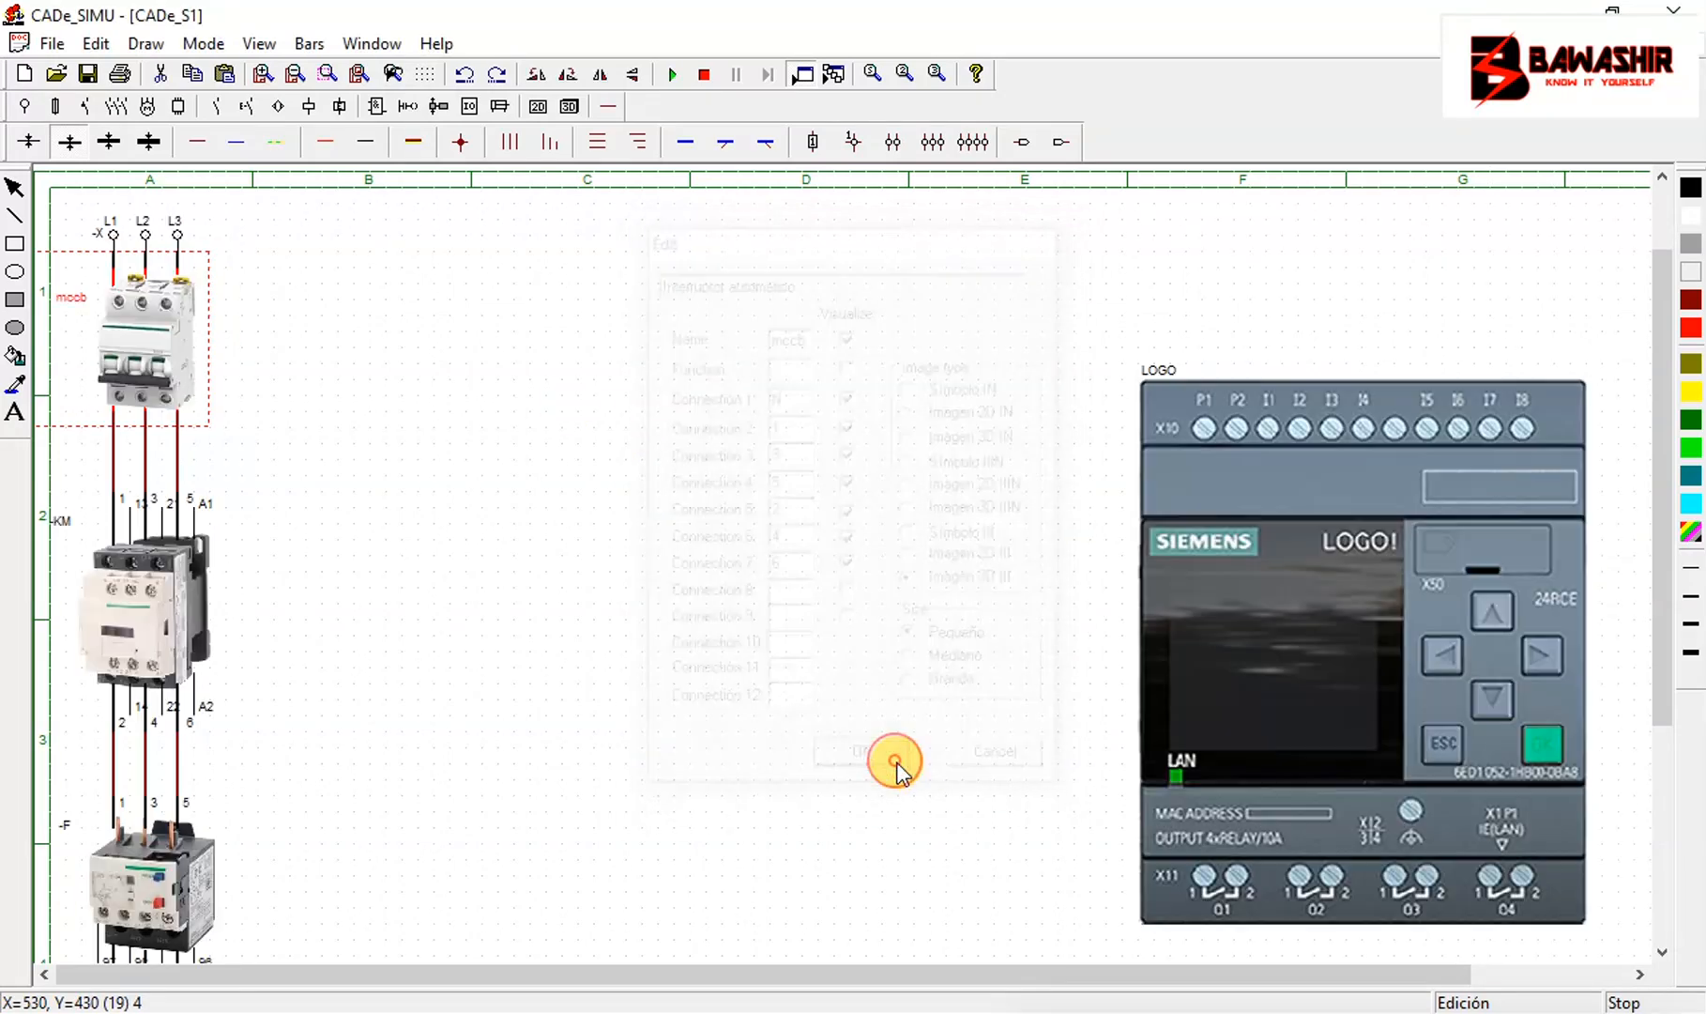
double_click(153, 620)
double_click(791, 333)
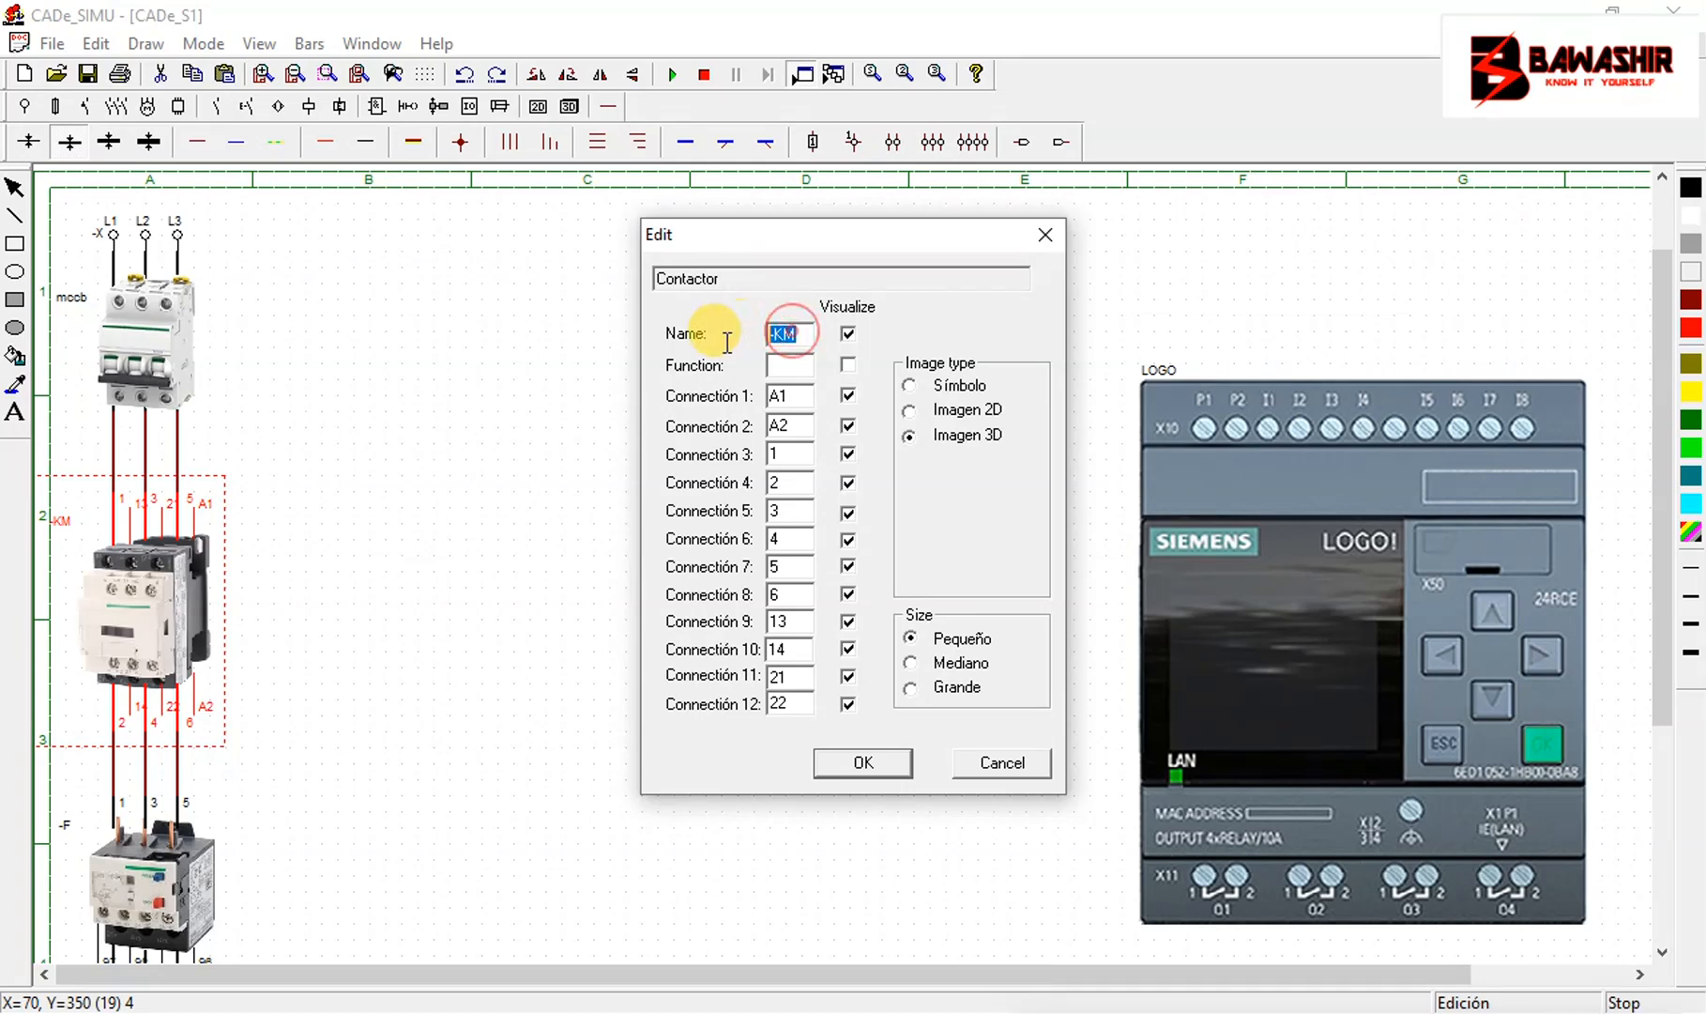
type("Q1")
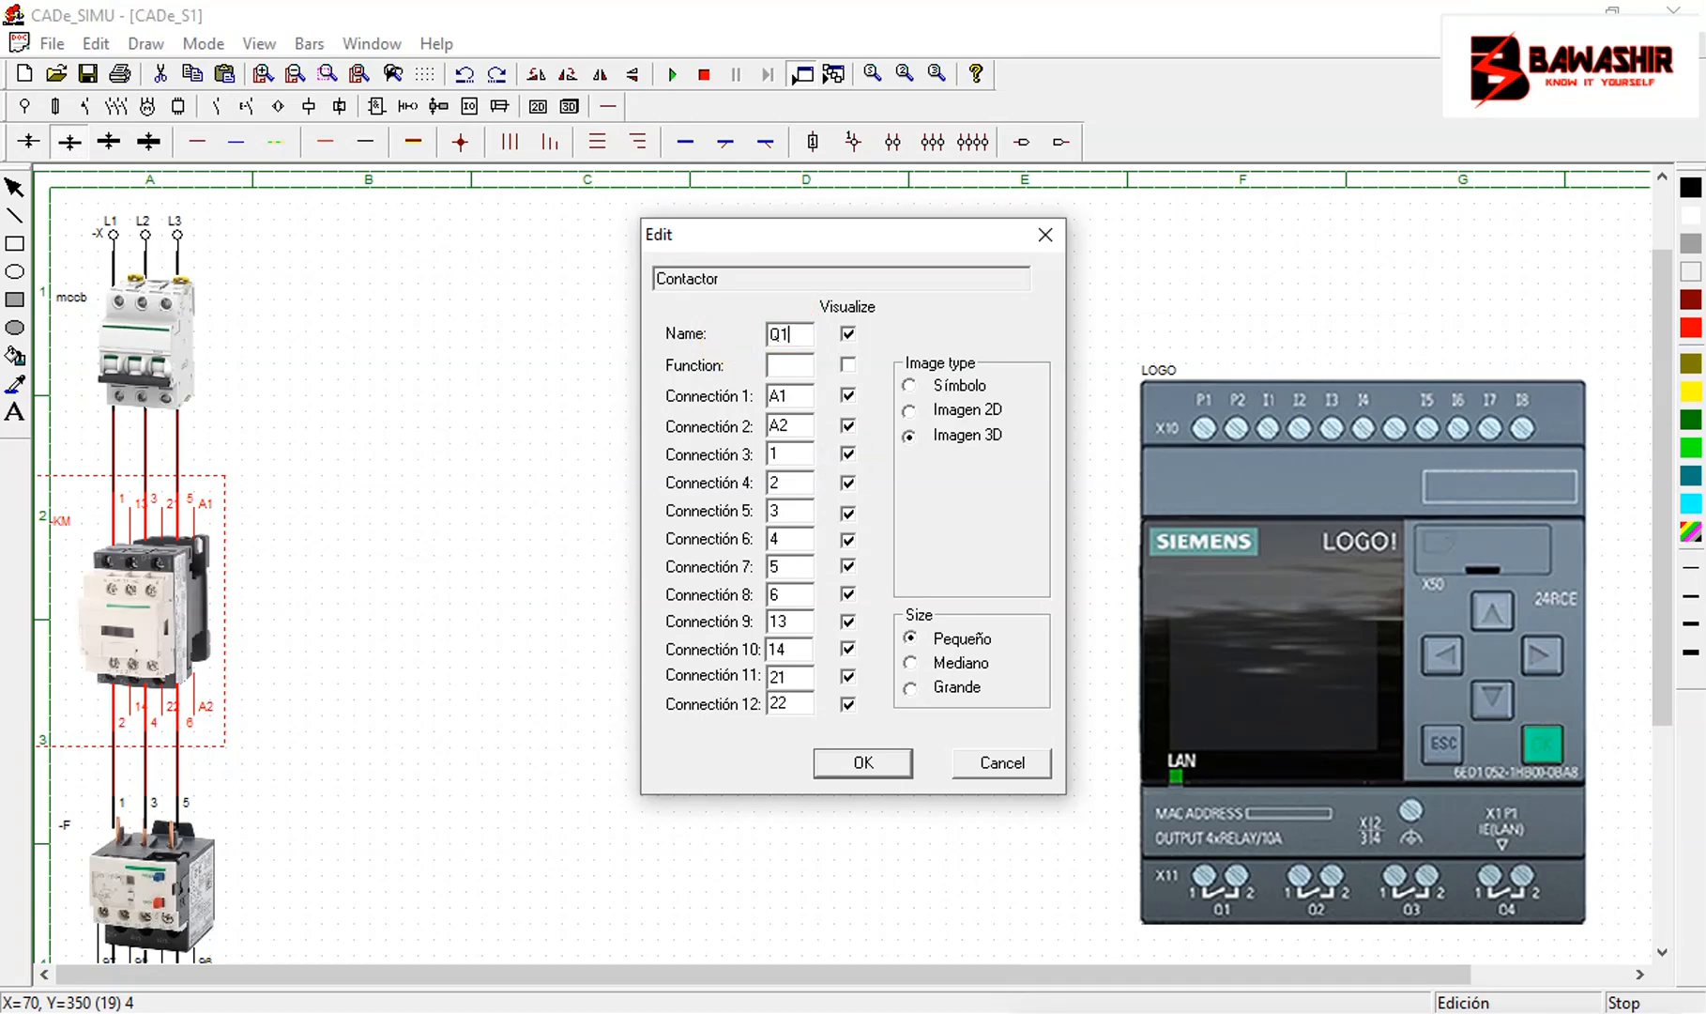
left_click(863, 765)
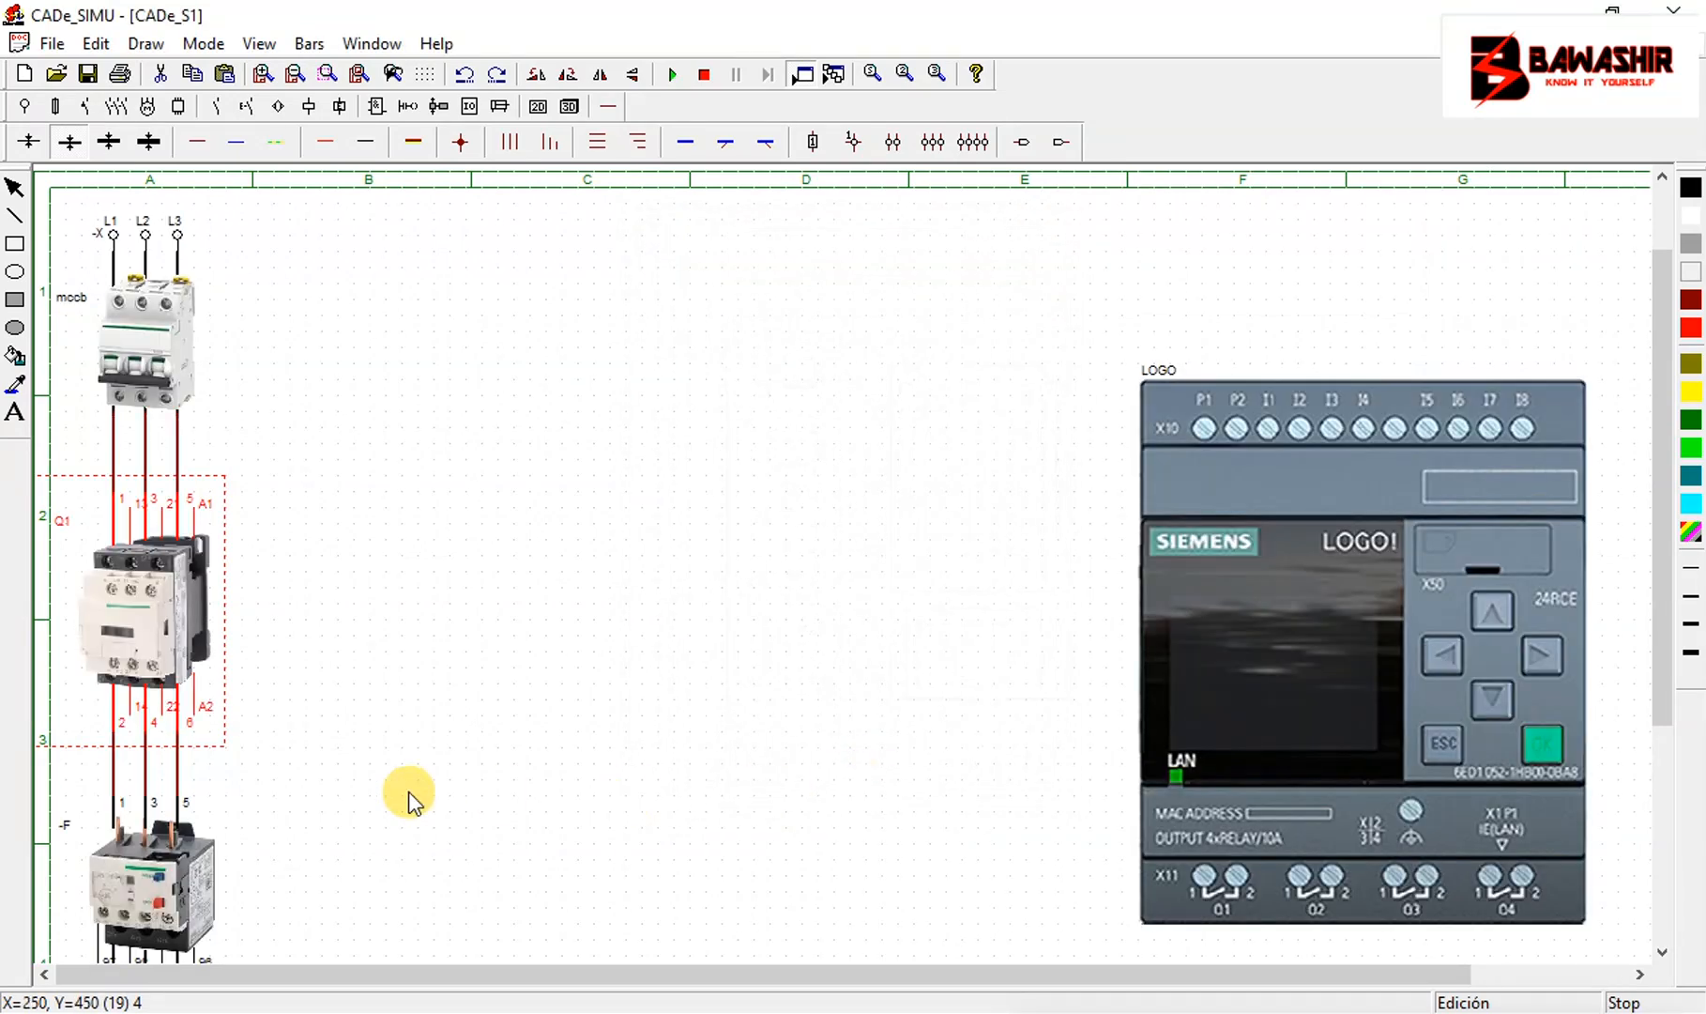
double_click(158, 872)
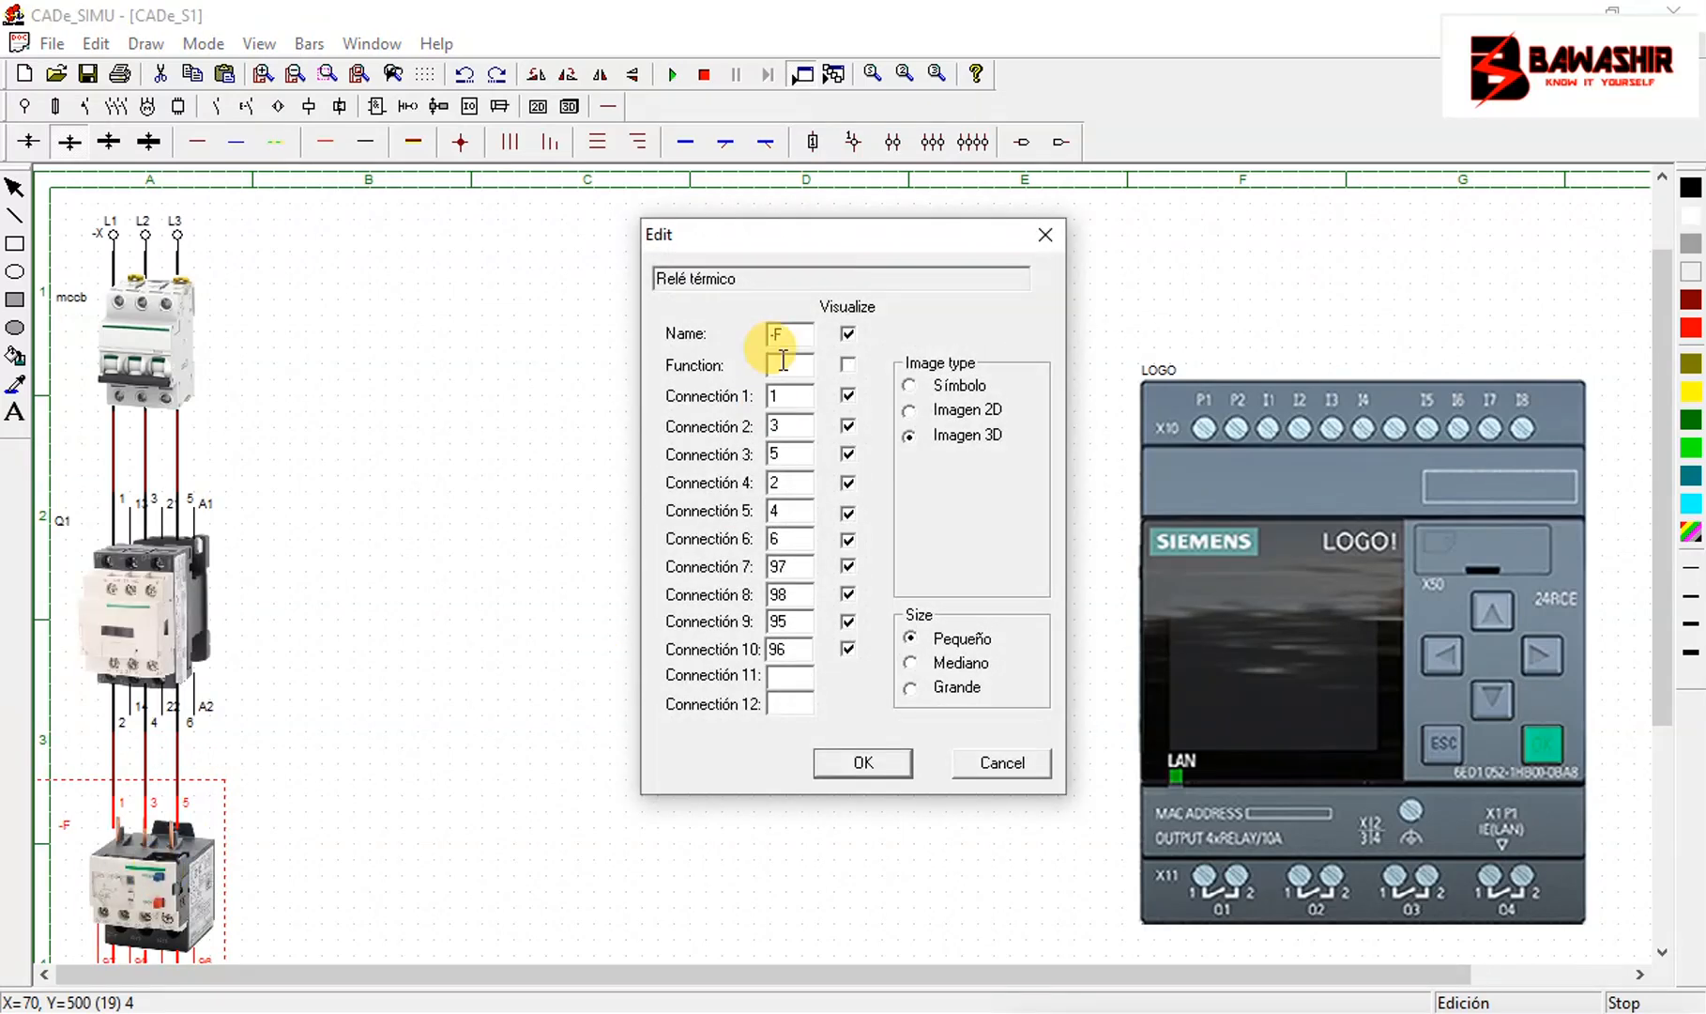
left_click(882, 763)
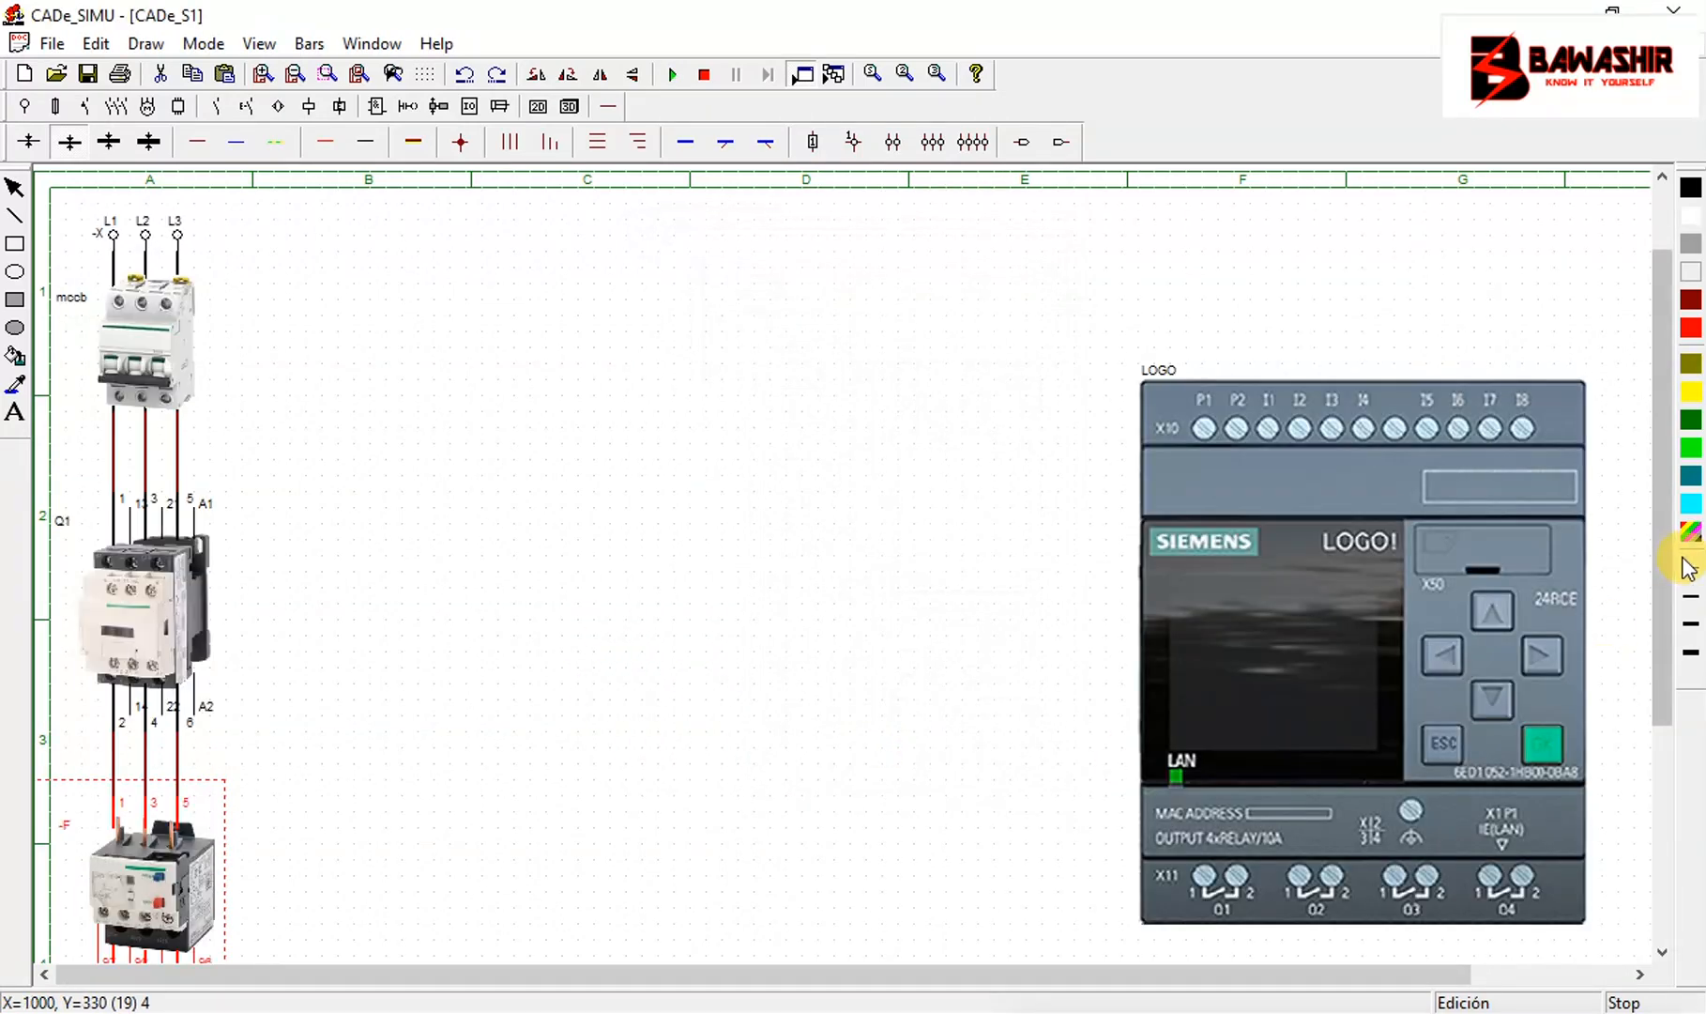
left_click_drag(1659, 555, 1676, 773)
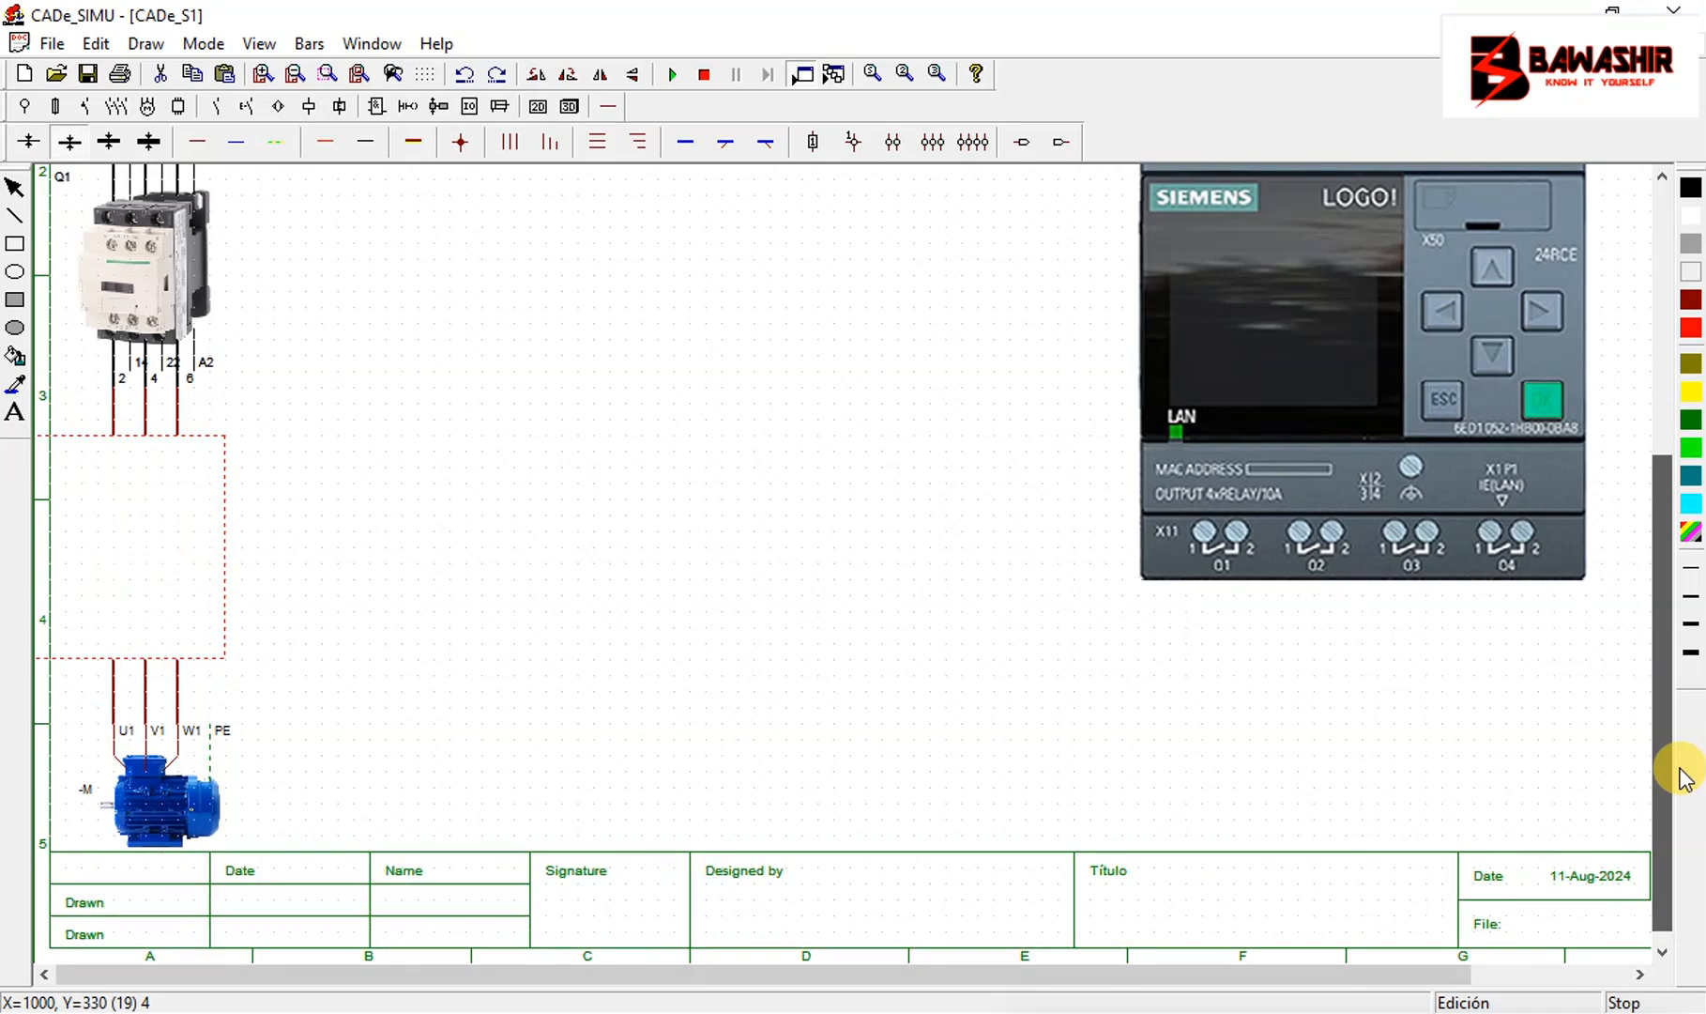
left_click_drag(1659, 712, 1659, 402)
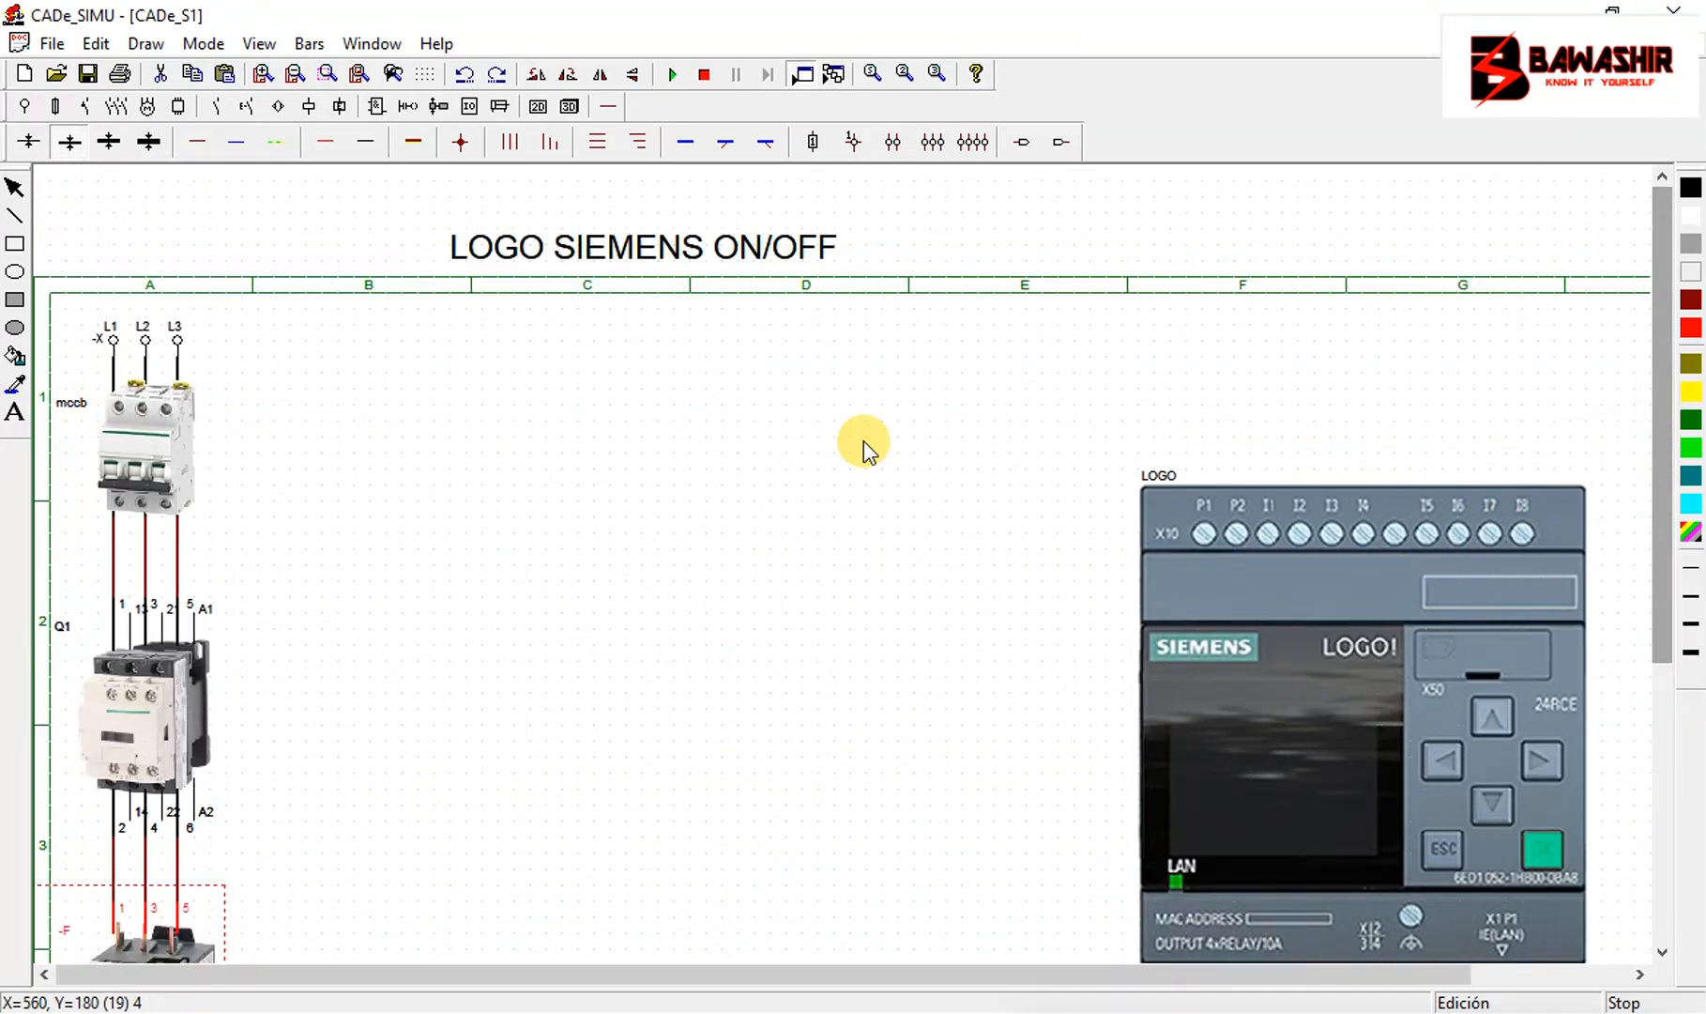
Place two realistic green push buttons side by side, to the right of the circuit breaker near the sheet's upper edge
left_click(541, 105)
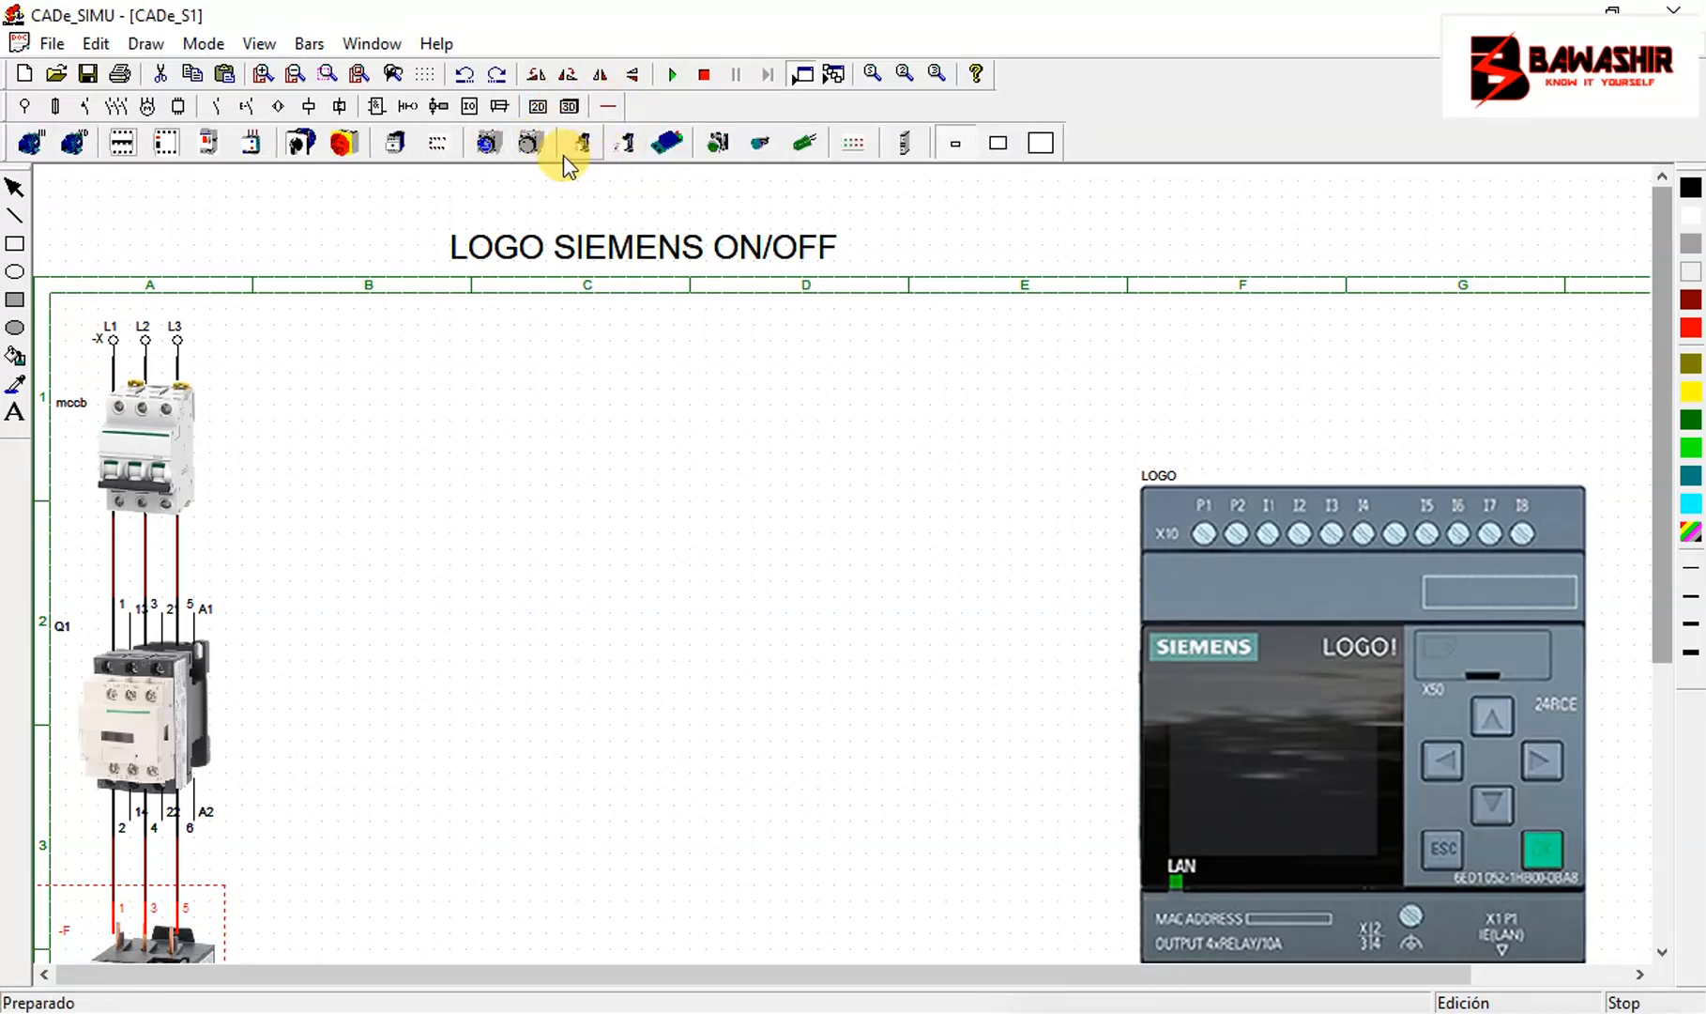
left_click(715, 150)
left_click(481, 431)
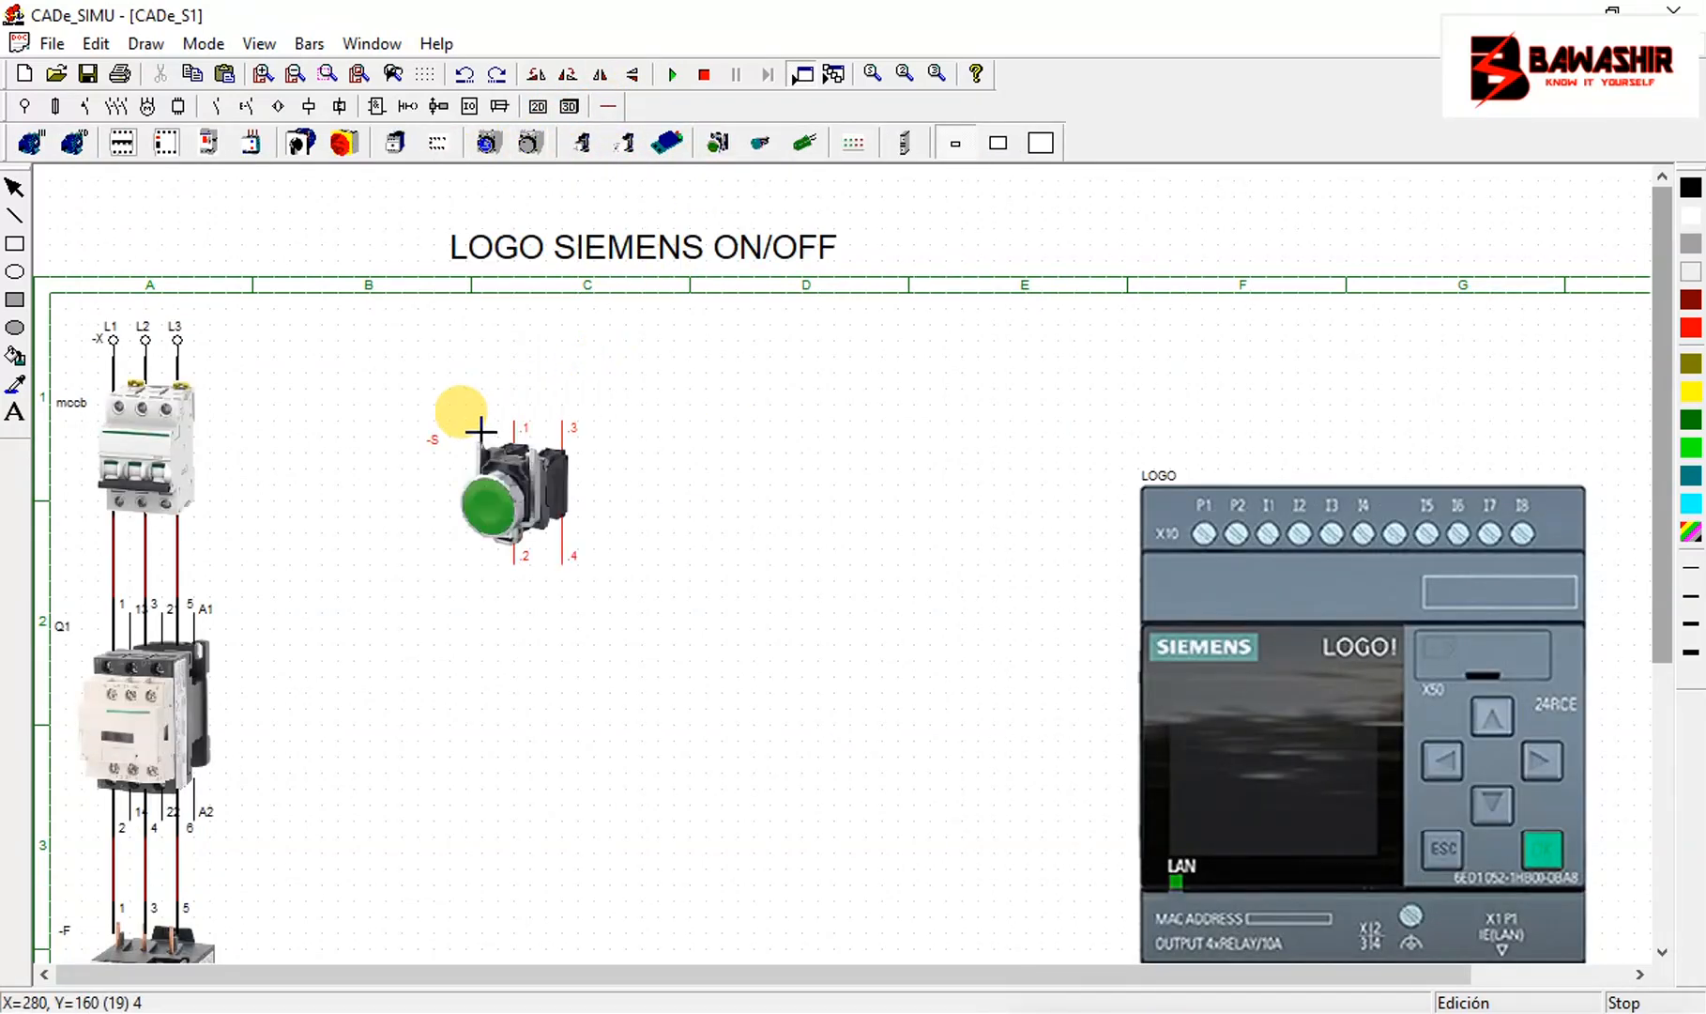
left_click(466, 367)
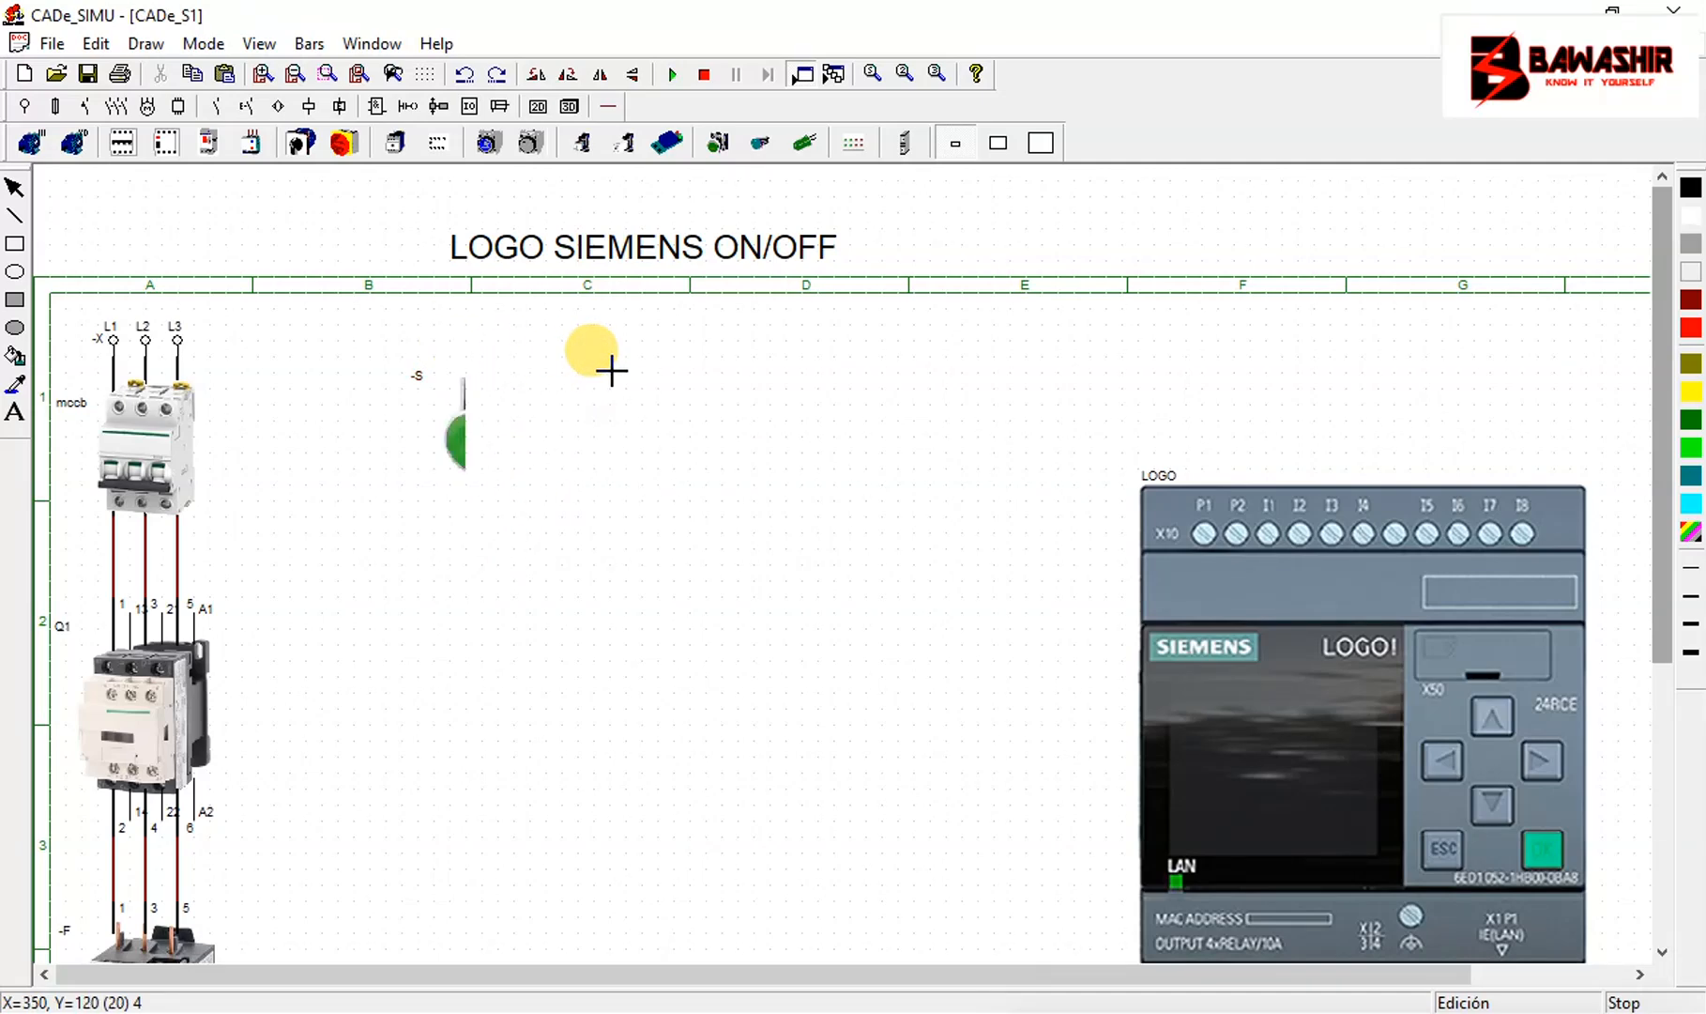
left_click(678, 369)
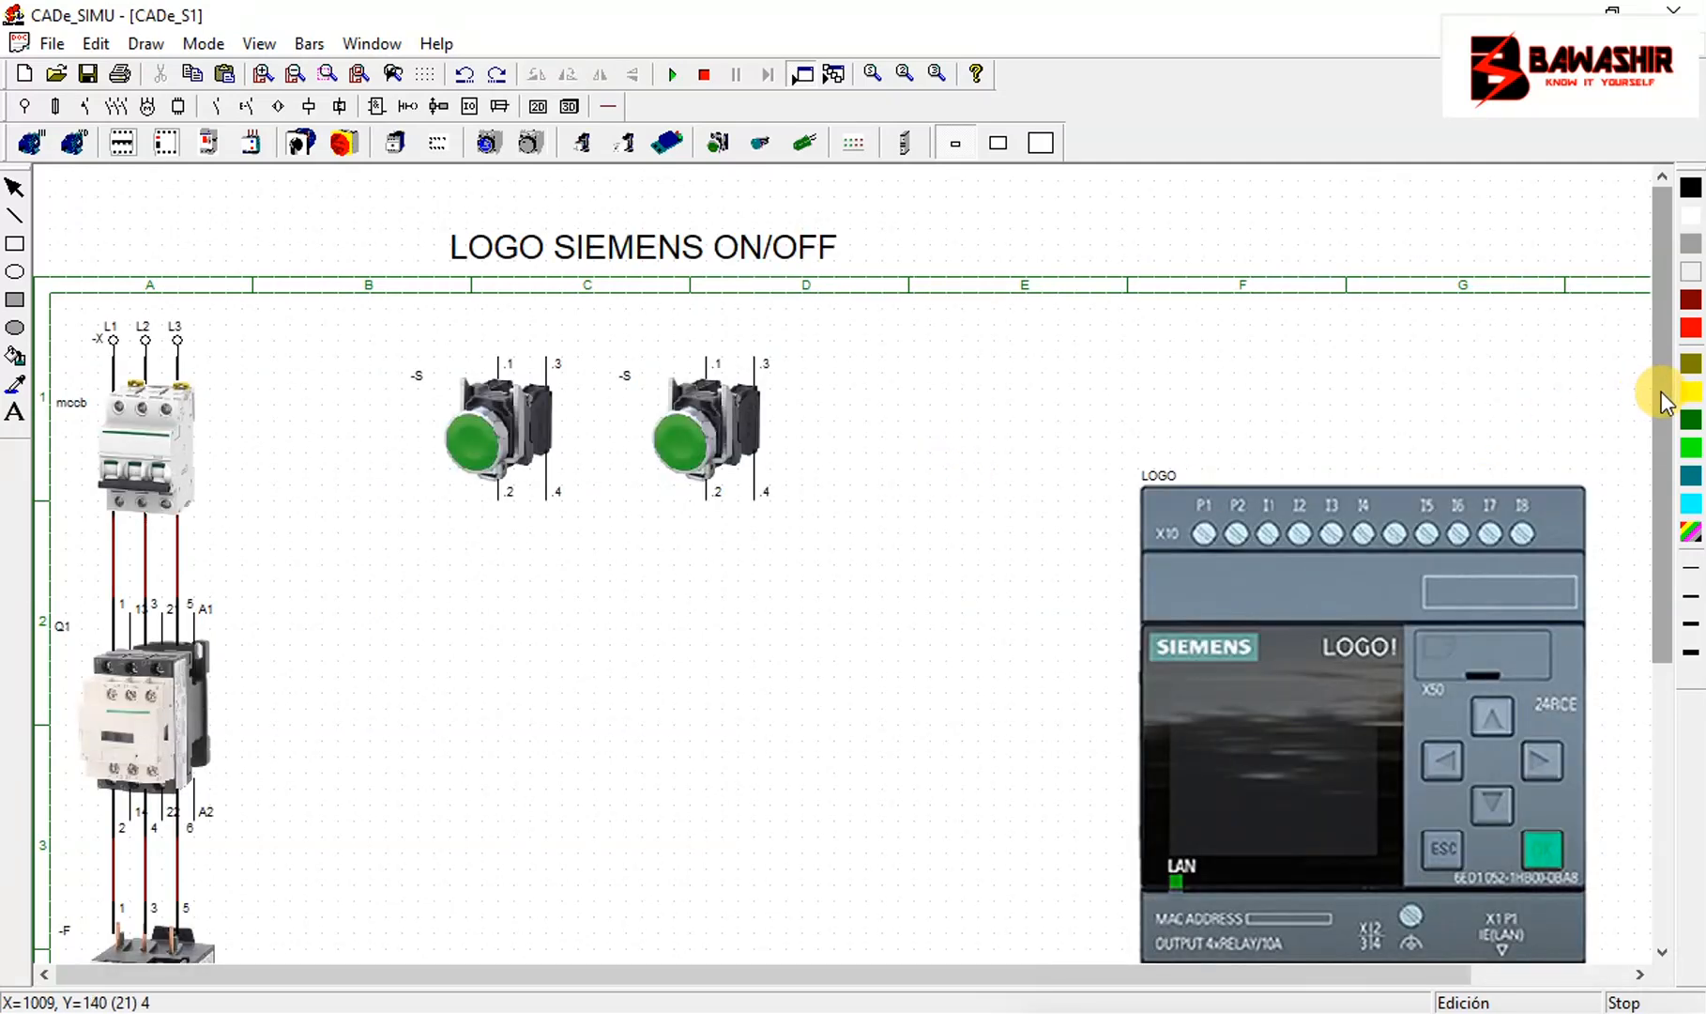
Place two realistic green pilot lamps side by side, to the right of the two push buttons
mouse_move(1663, 390)
left_mouse_down()
mouse_move(1669, 592)
mouse_move(1662, 385)
left_mouse_up()
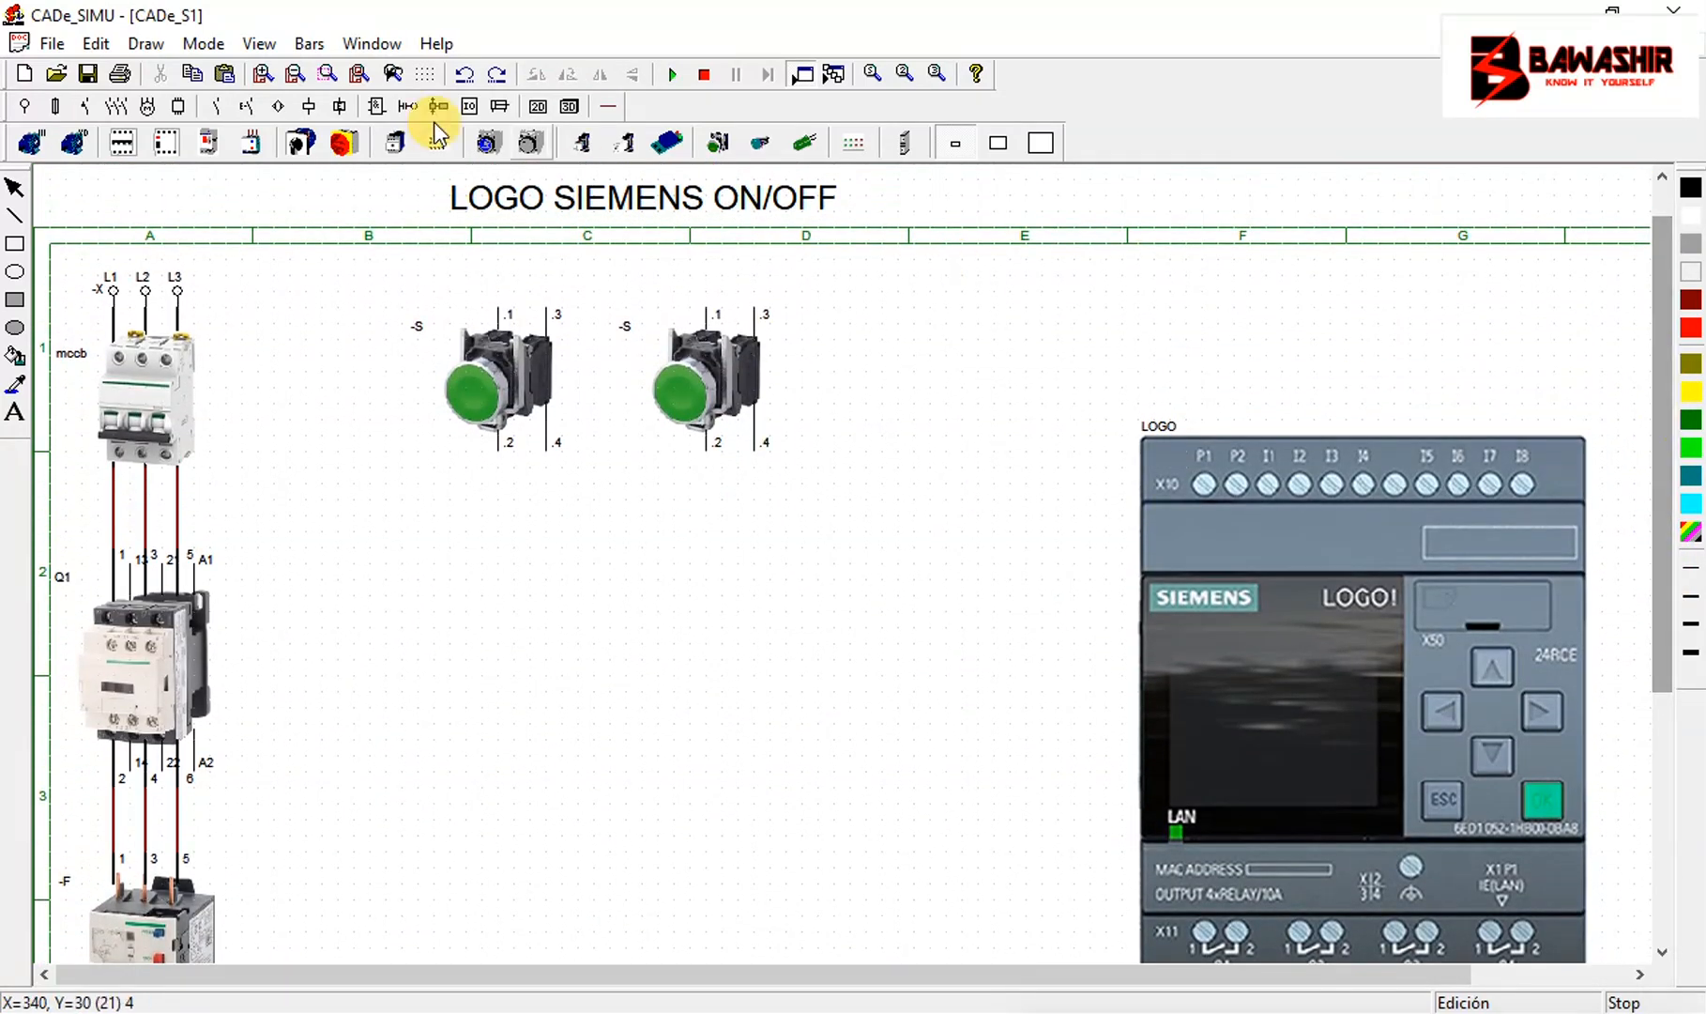
left_click(738, 146)
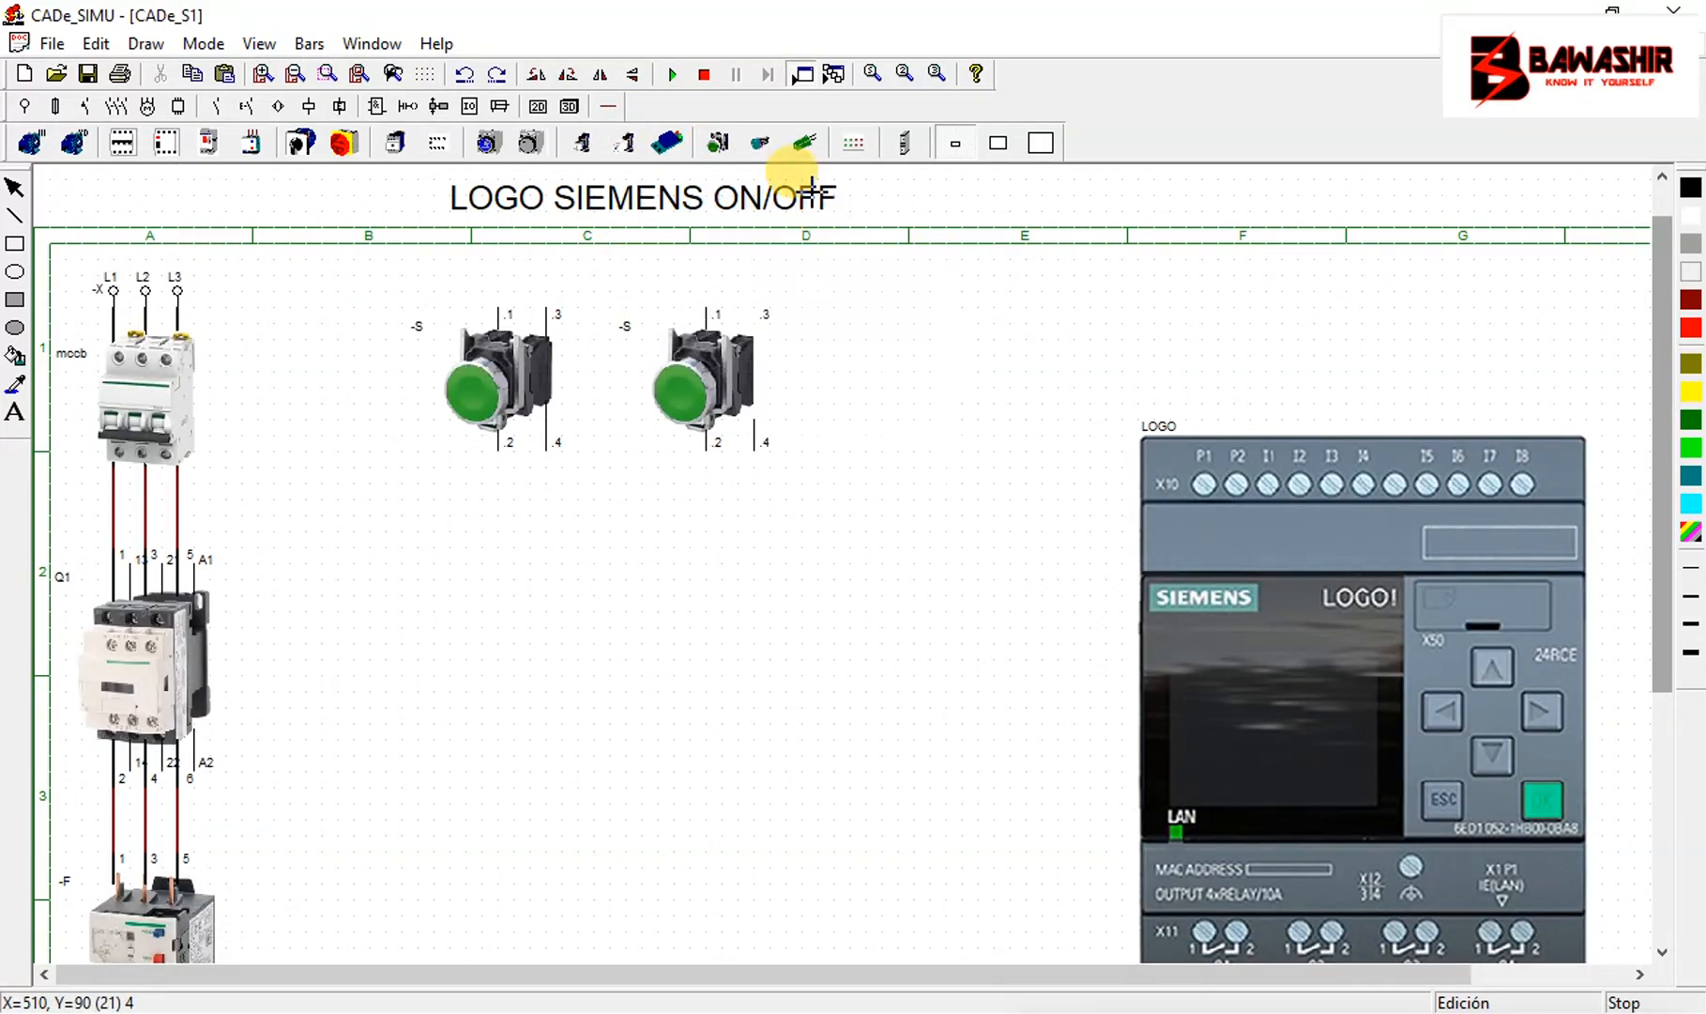
left_click(762, 143)
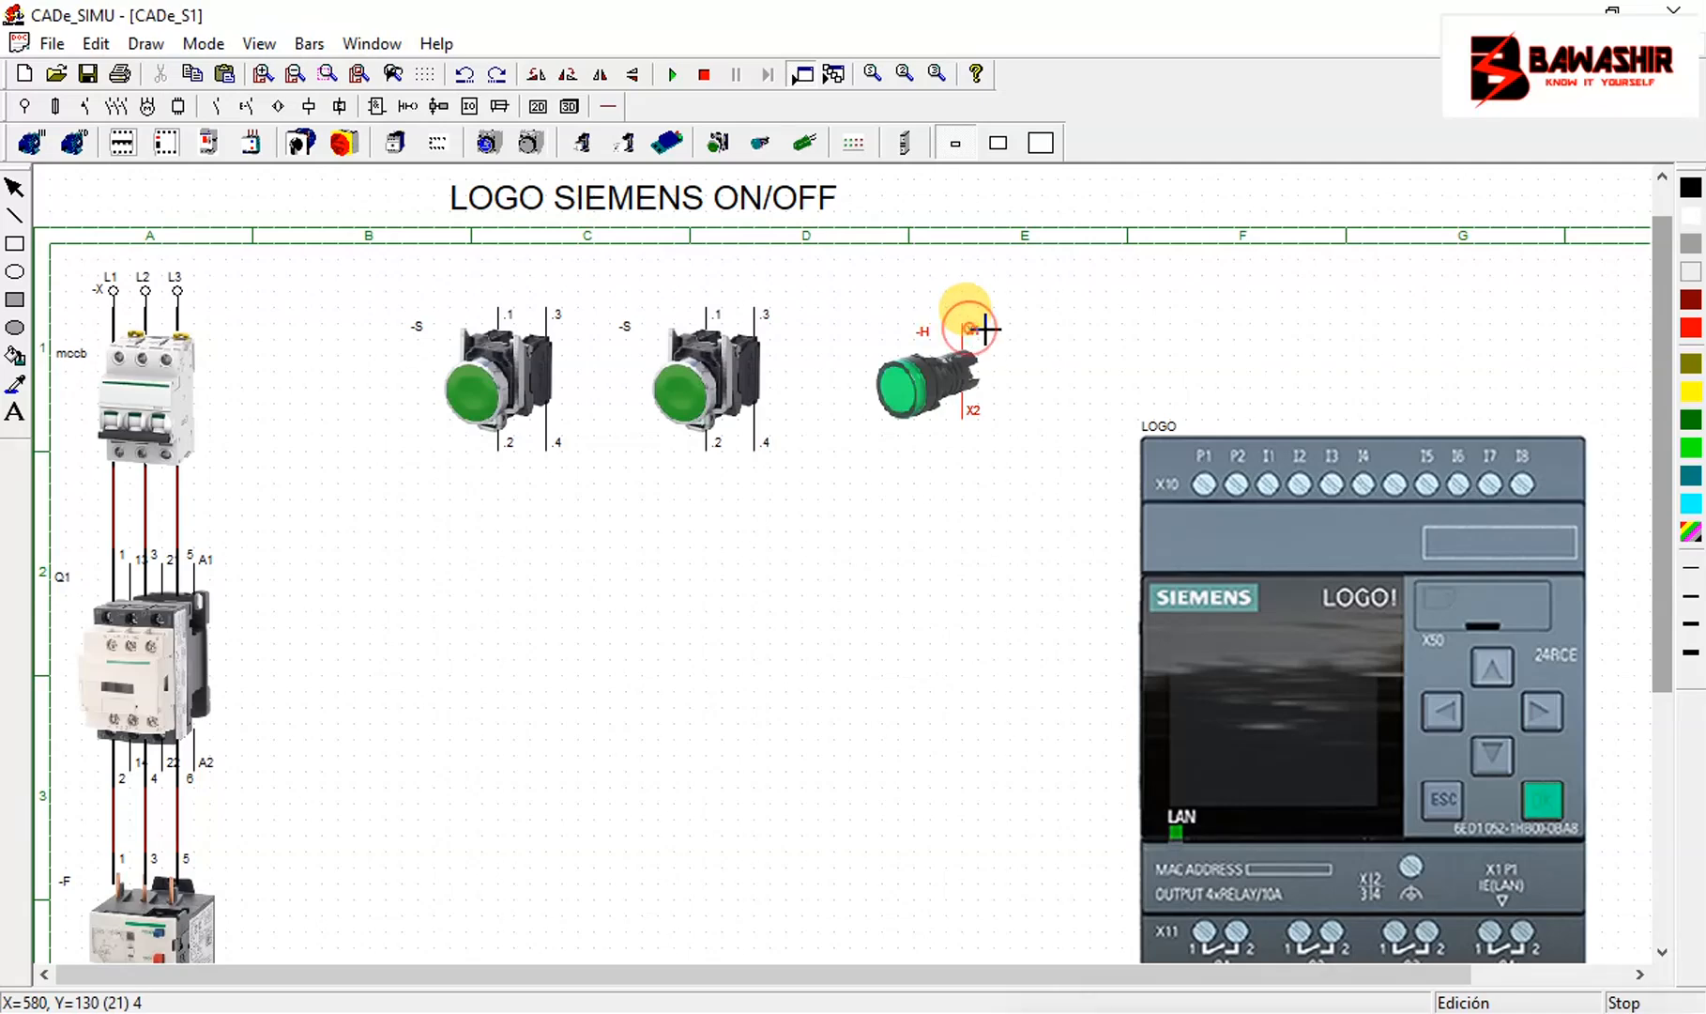
left_click(967, 329)
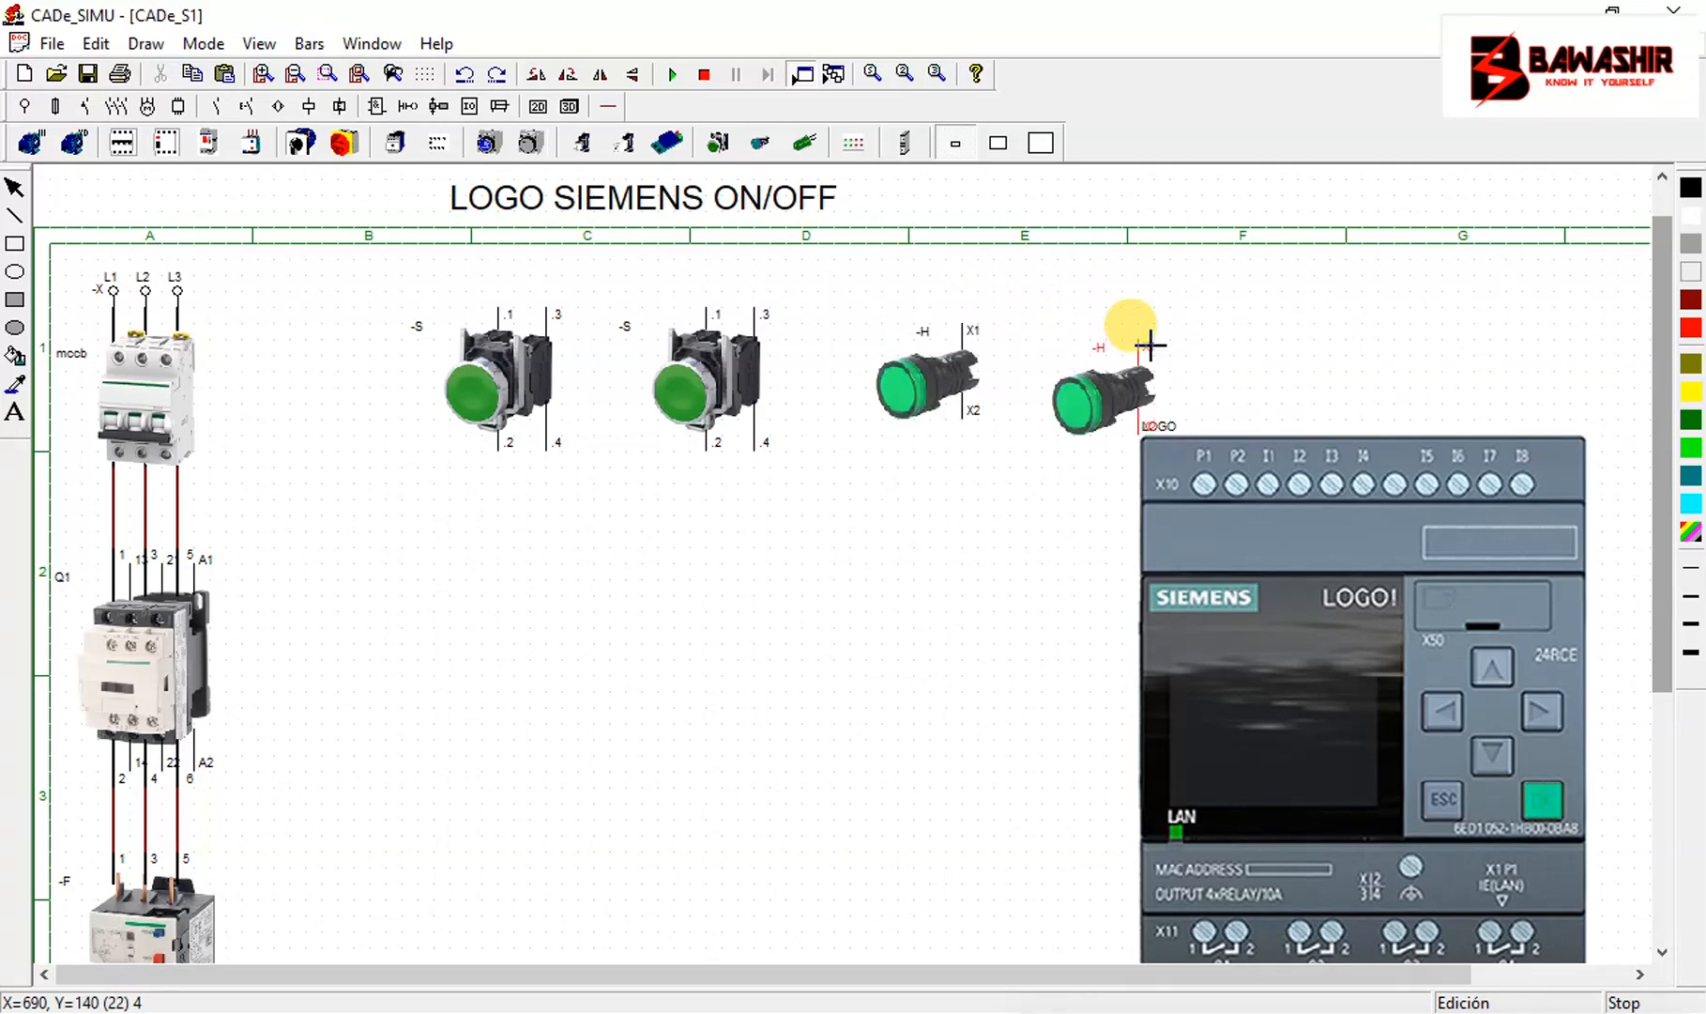
left_click(1151, 335)
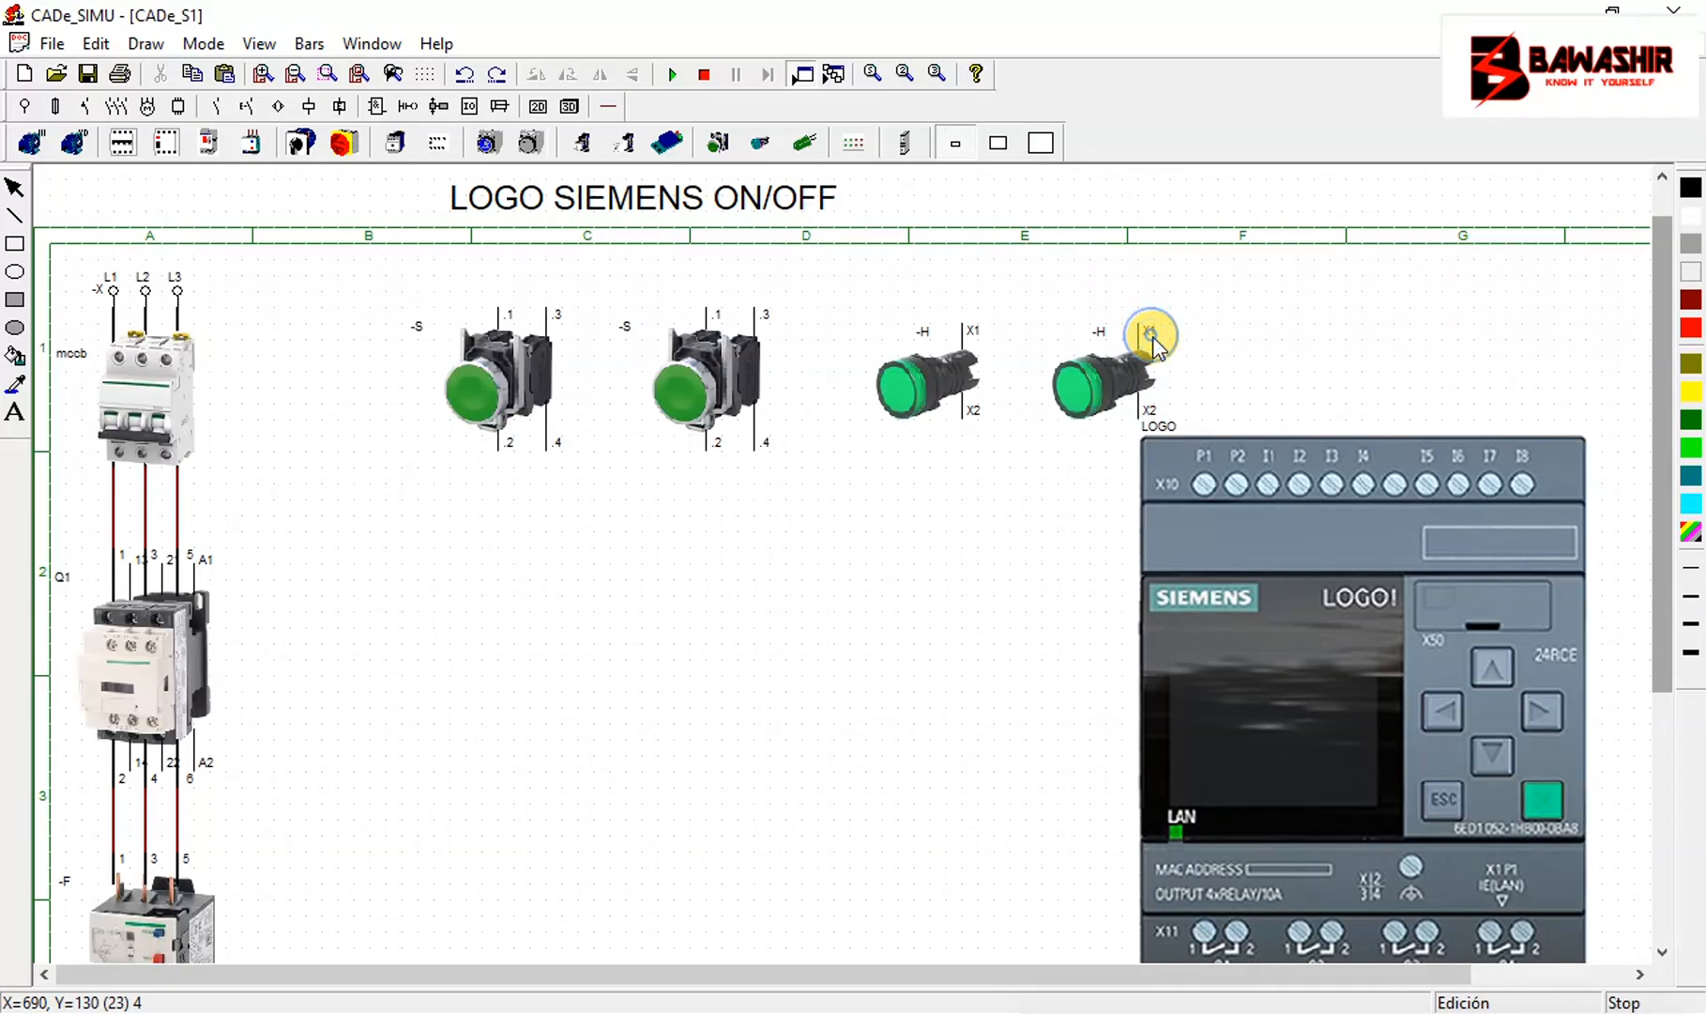
Move the LOGO! controller left and slightly down so that it sits centrally beneath the push buttons and pilot lamps
mouse_move(1414, 620)
left_mouse_down()
mouse_move(1399, 606)
mouse_move(894, 701)
mouse_move(918, 690)
left_mouse_up()
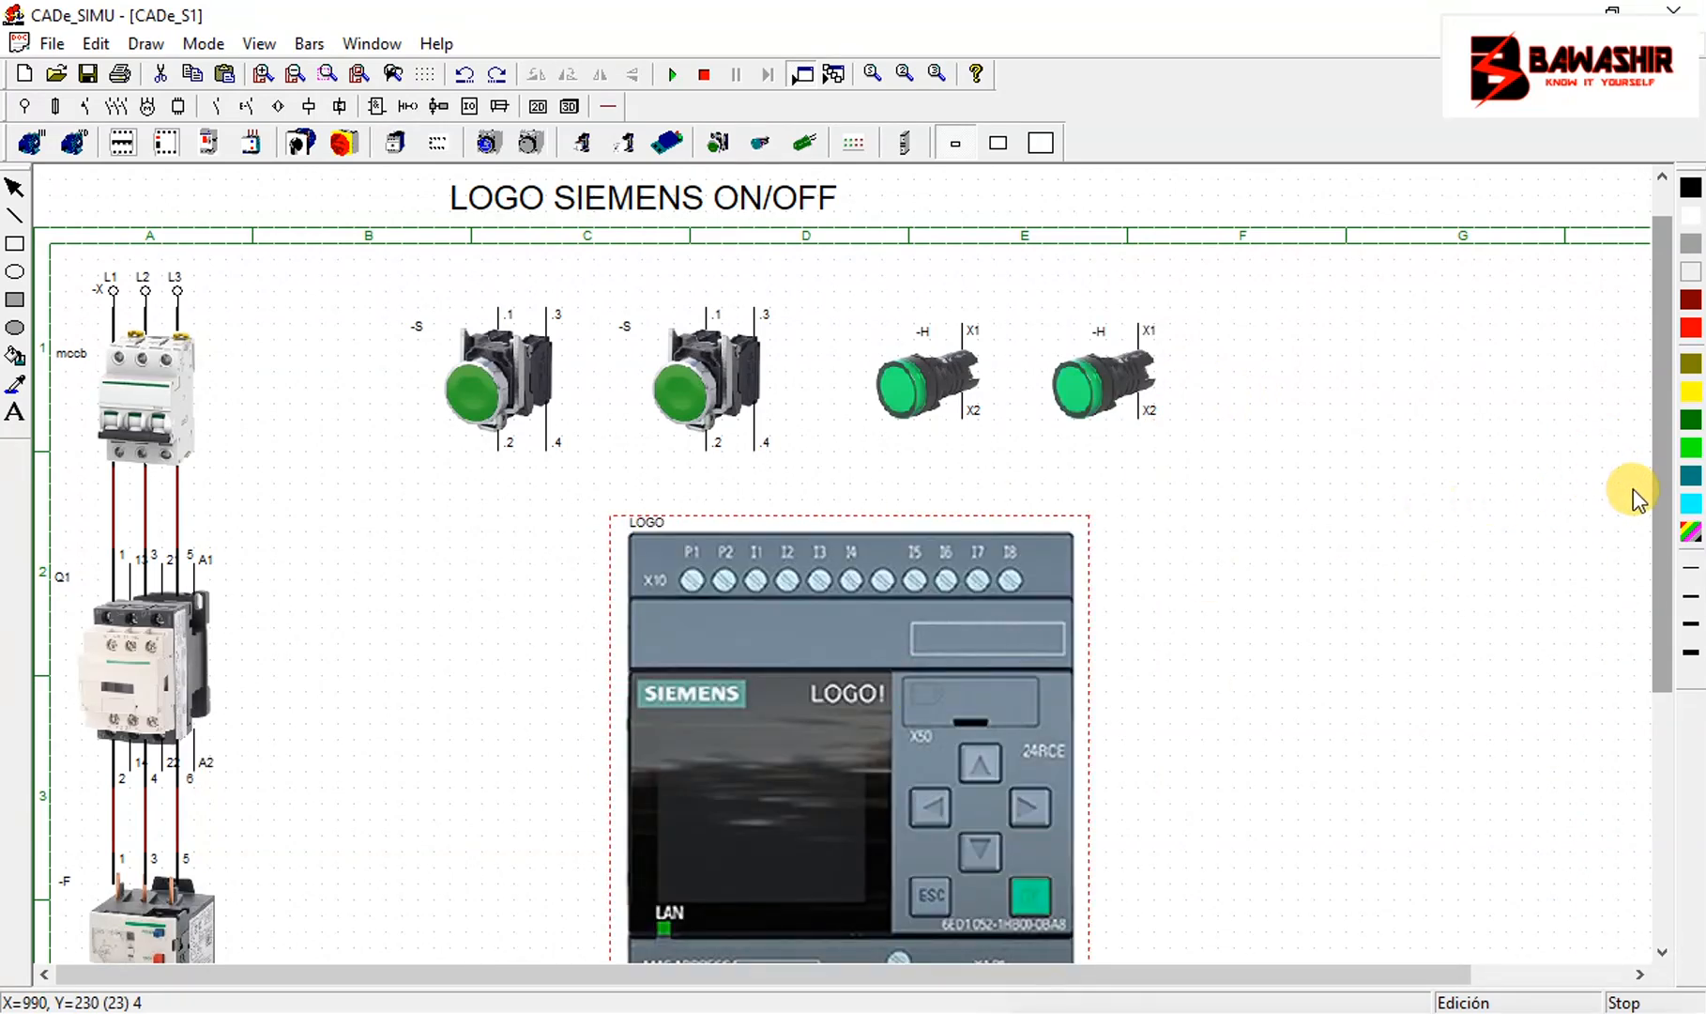
mouse_move(1657, 501)
left_mouse_down()
mouse_move(1666, 644)
mouse_move(1649, 525)
left_mouse_up()
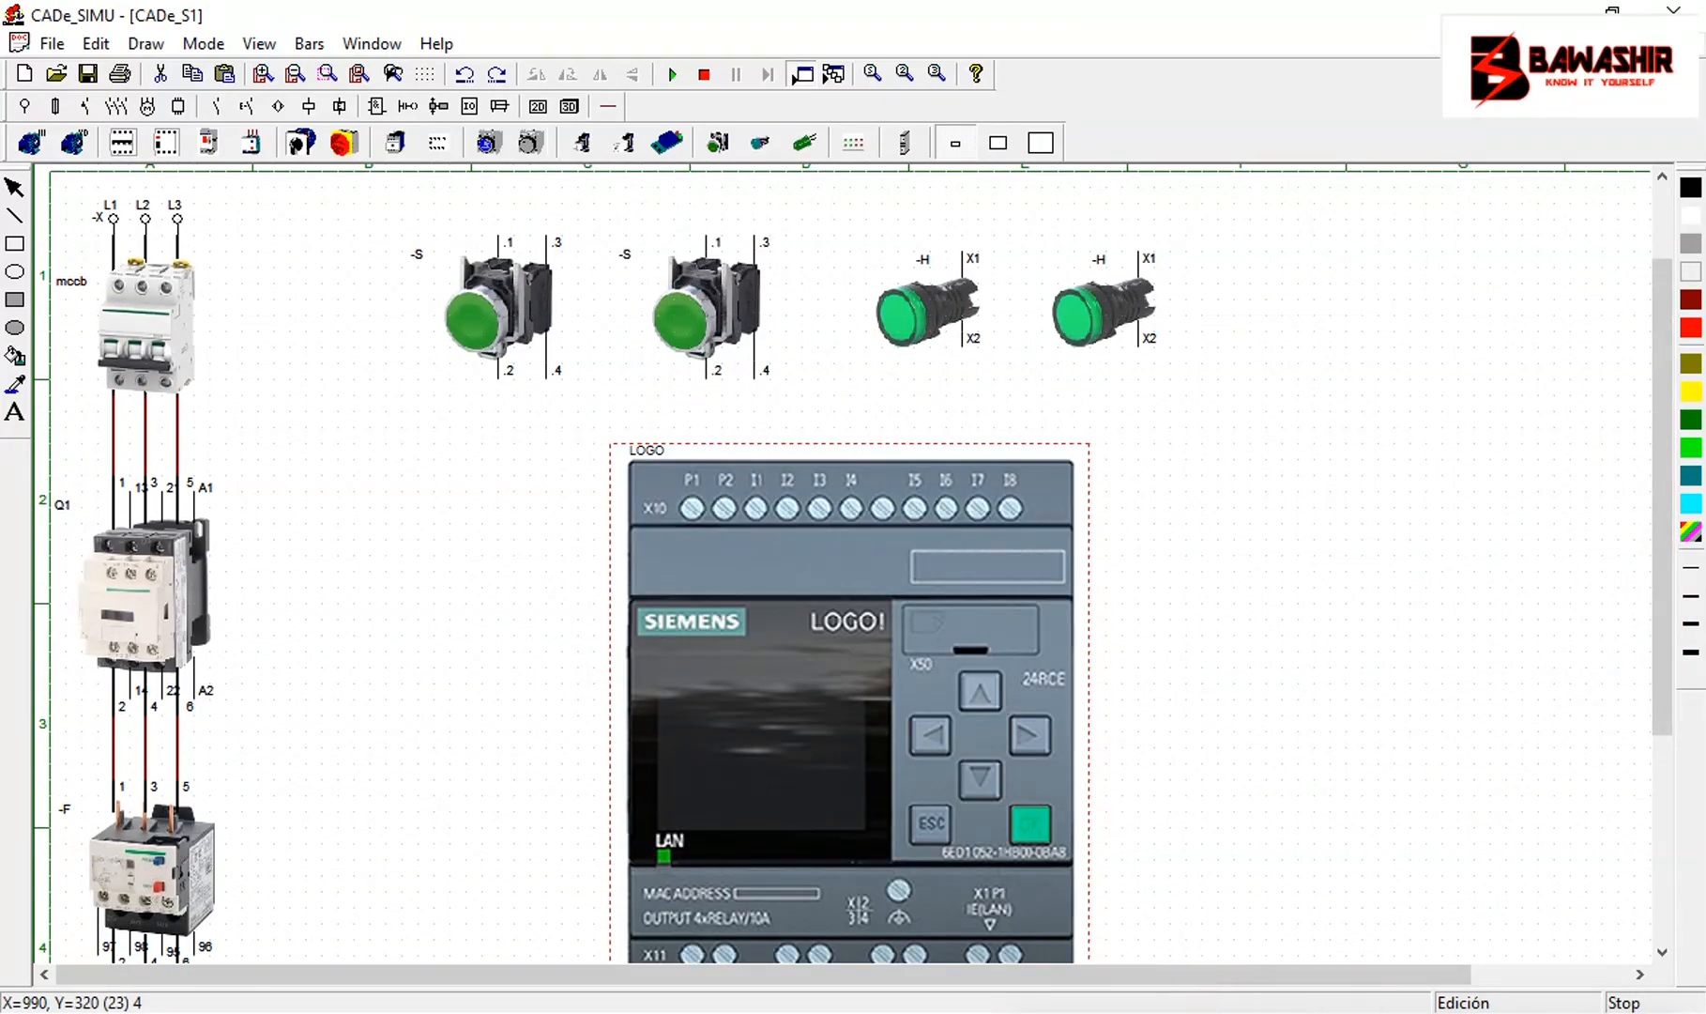
scroll(744, 633, "up", 1)
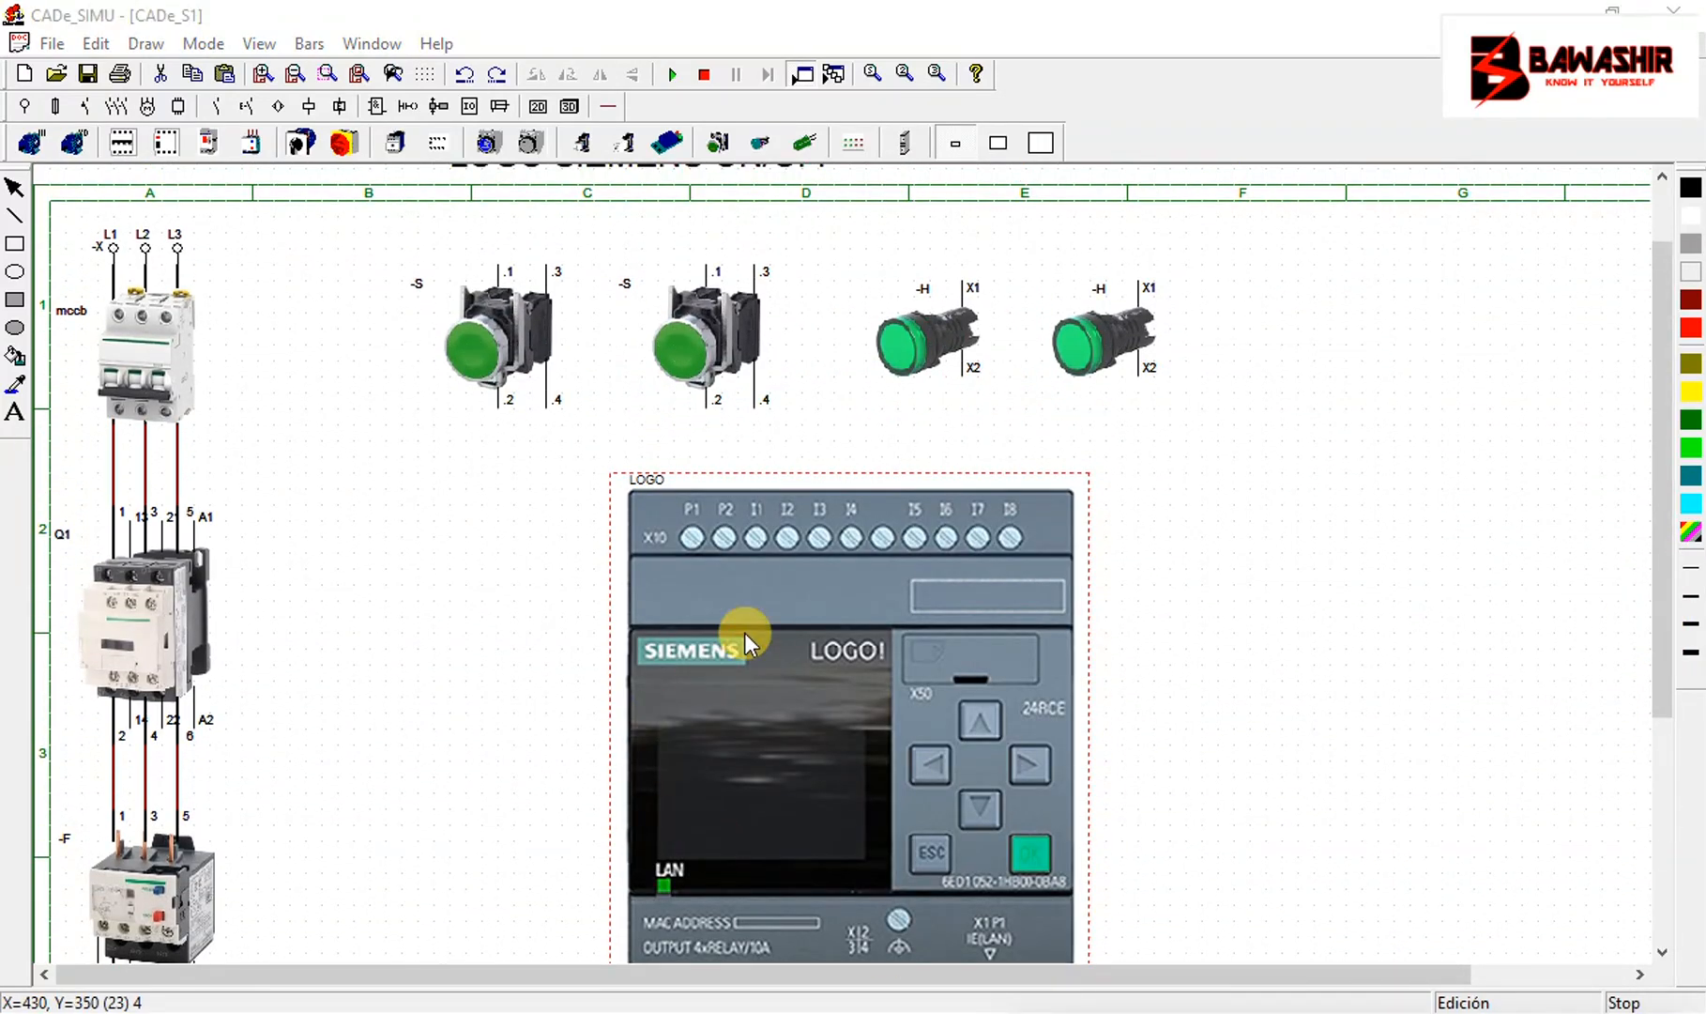
Rename the left push button as I1 and the right push button as I2
double_click(519, 346)
left_click_drag(793, 240, 1180, 371)
double_click(1186, 452)
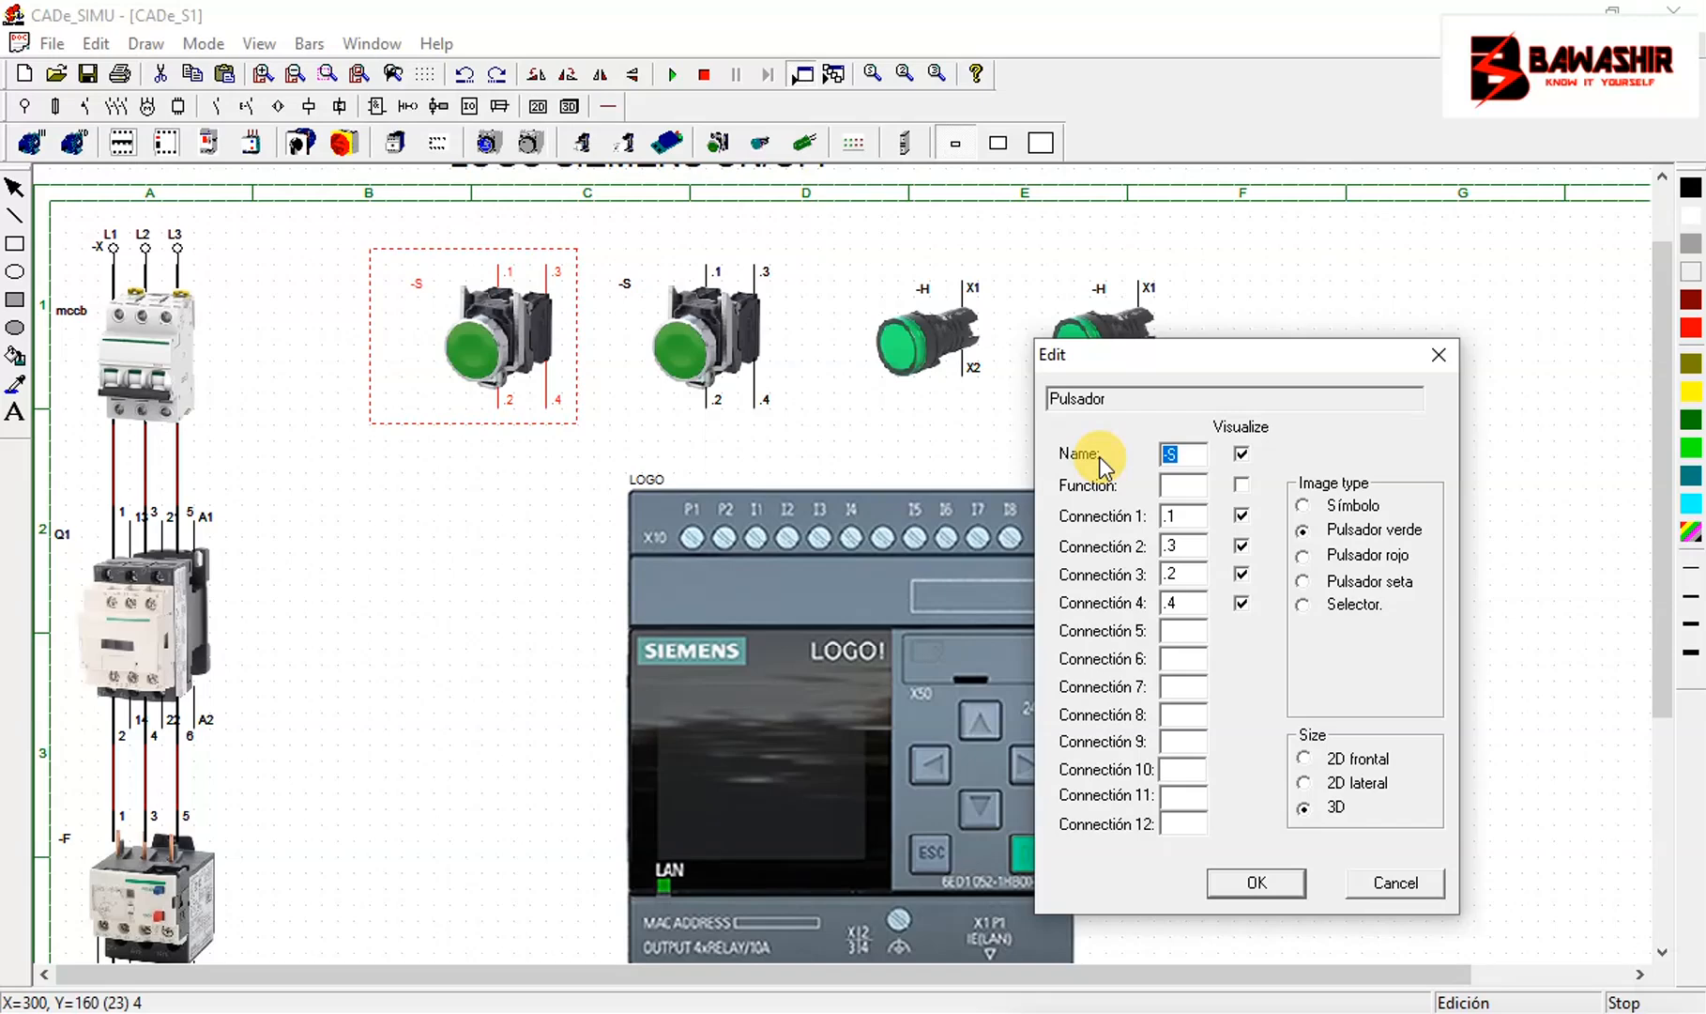
type("I1")
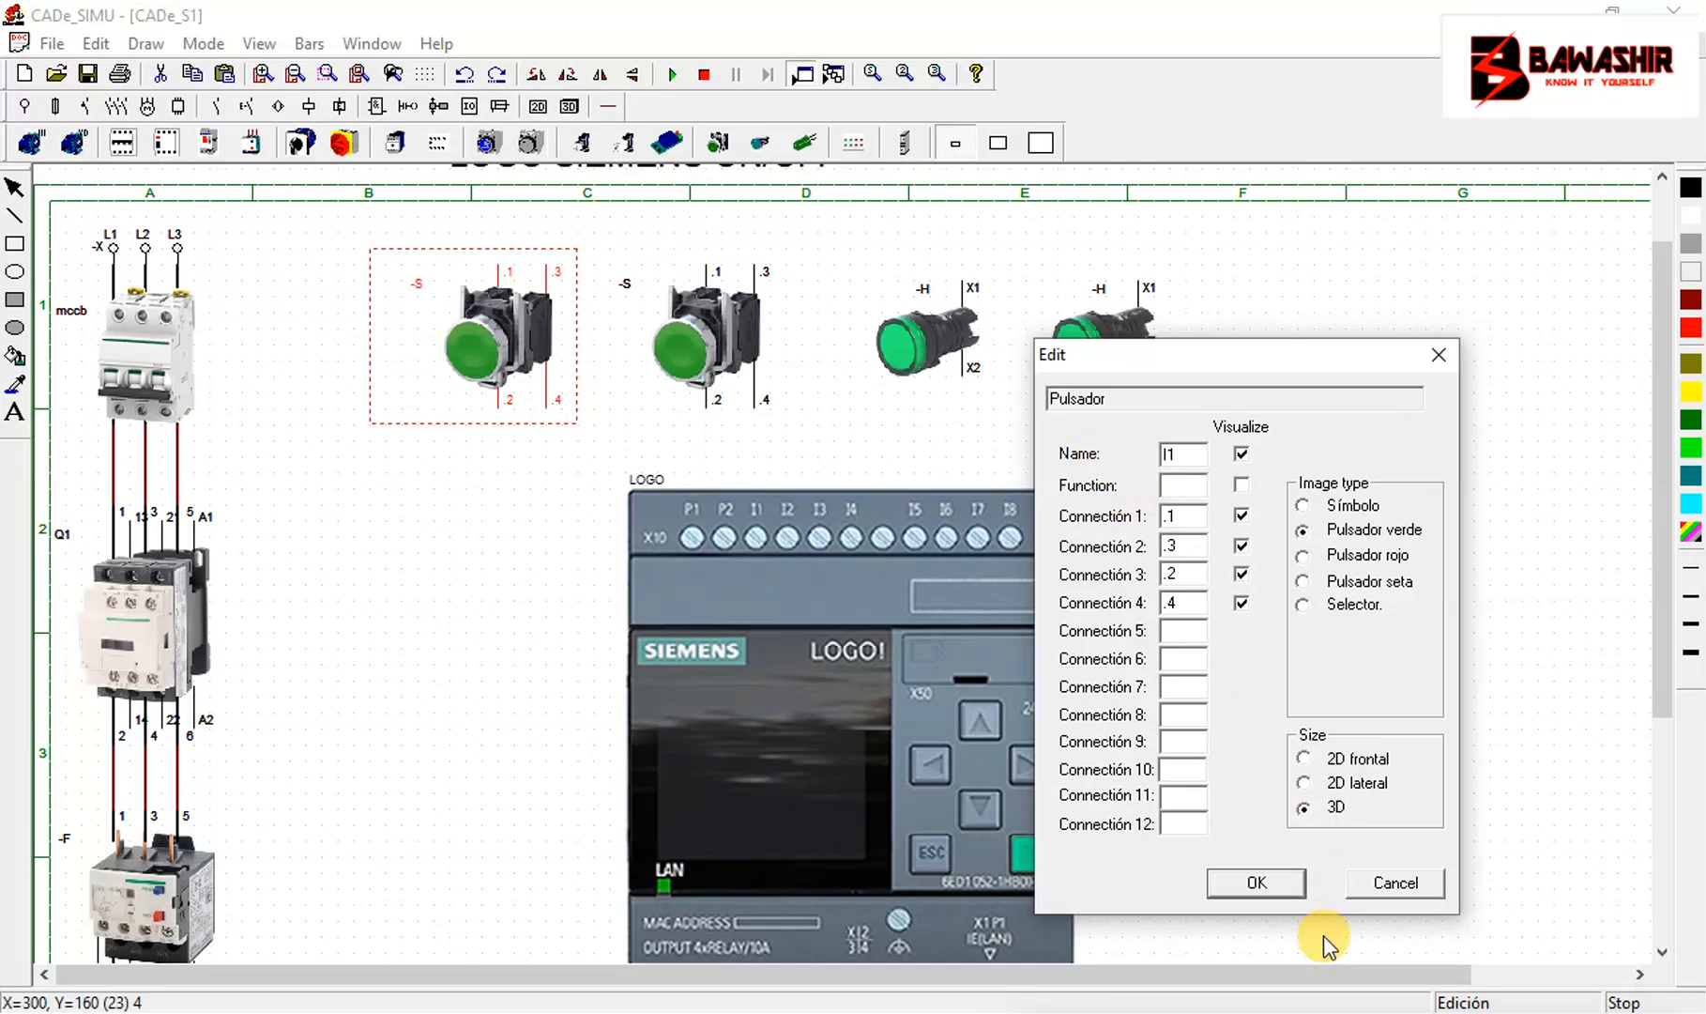
left_click(1251, 880)
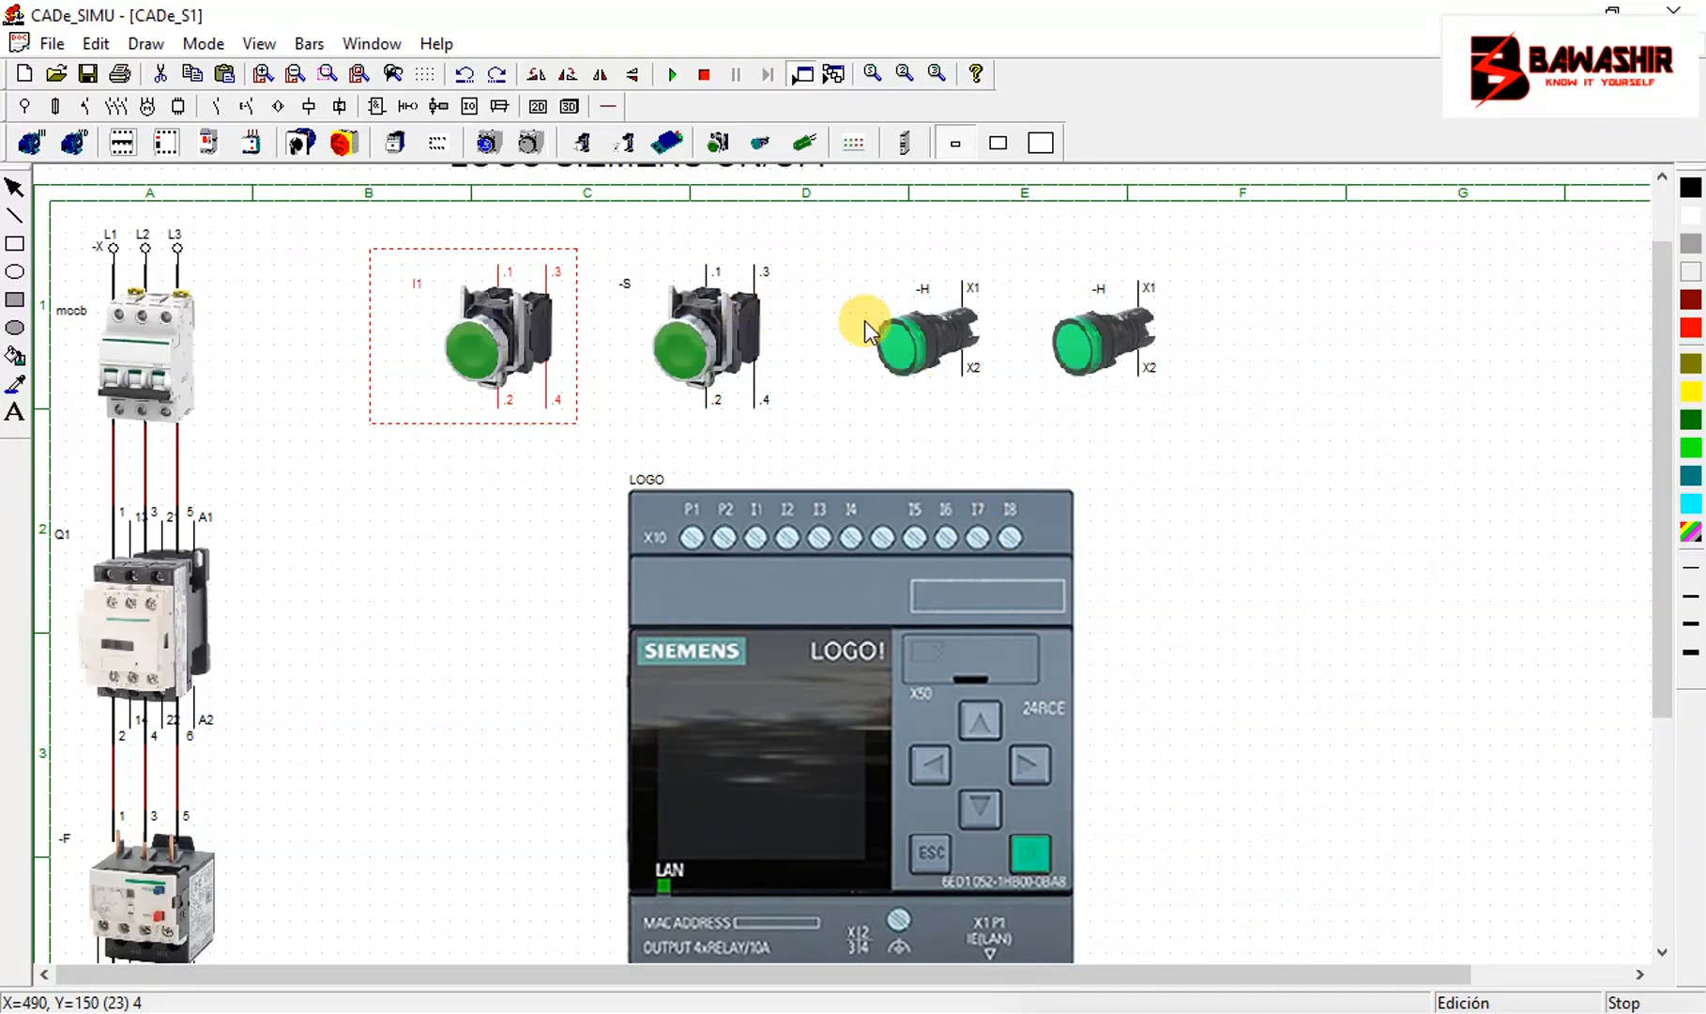
double_click(690, 335)
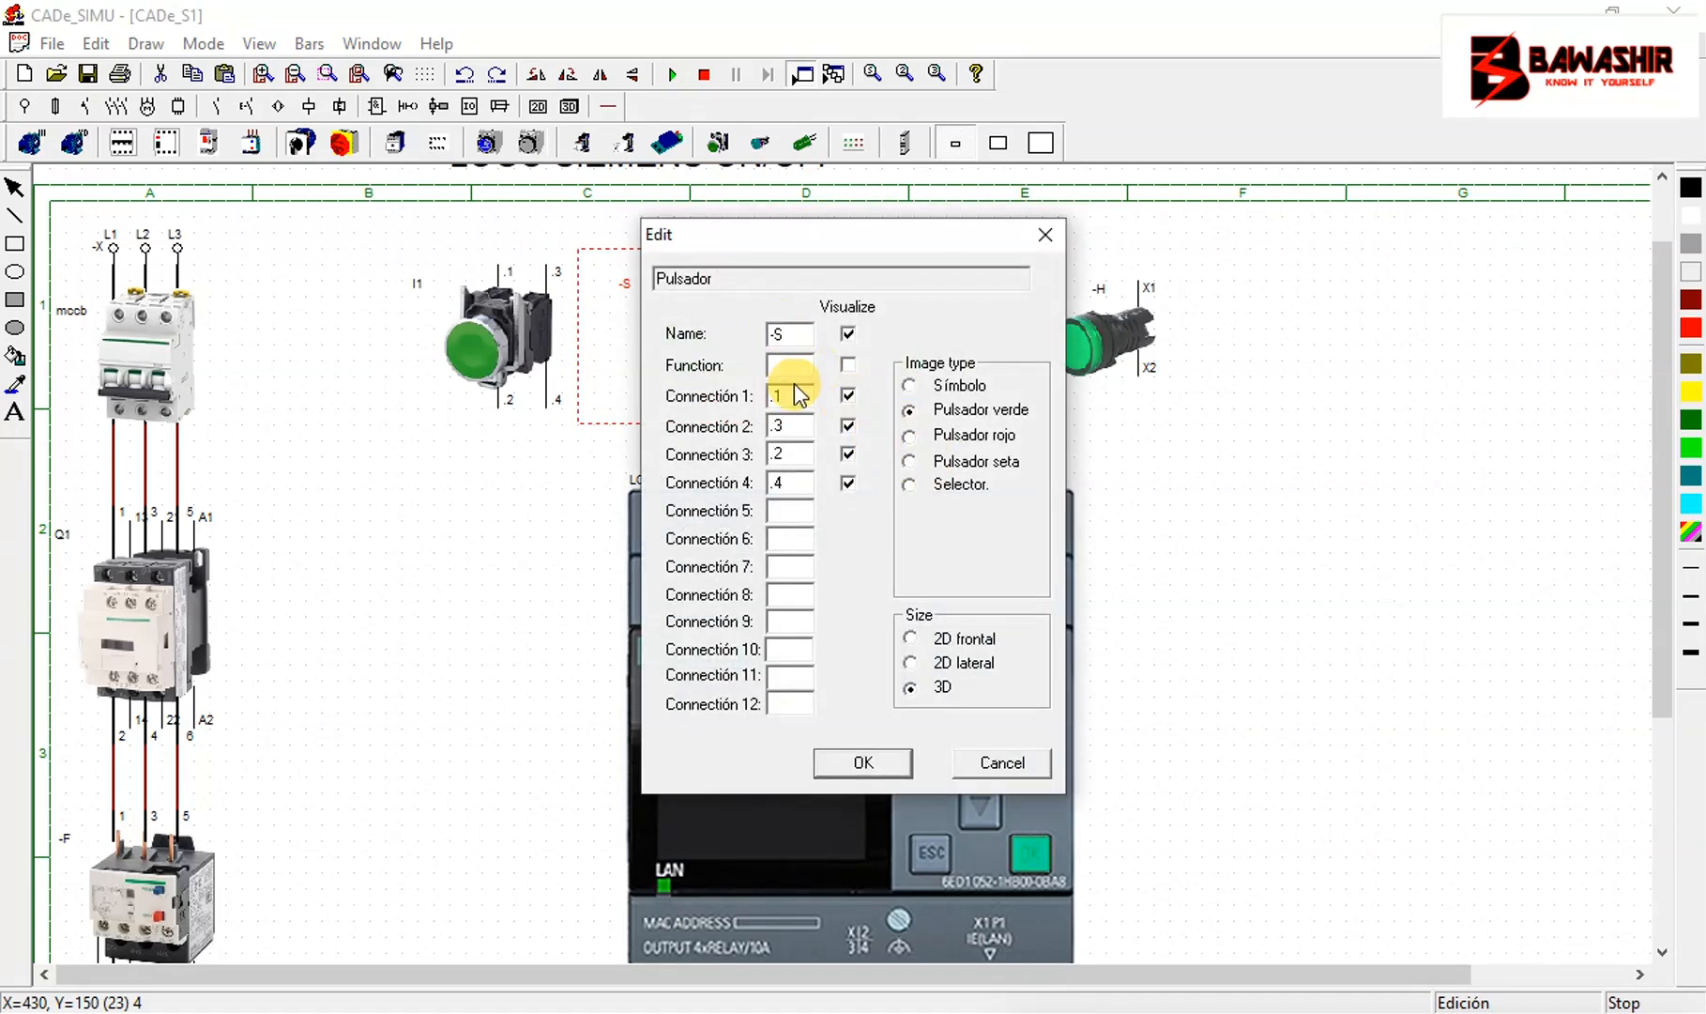
double_click(793, 334)
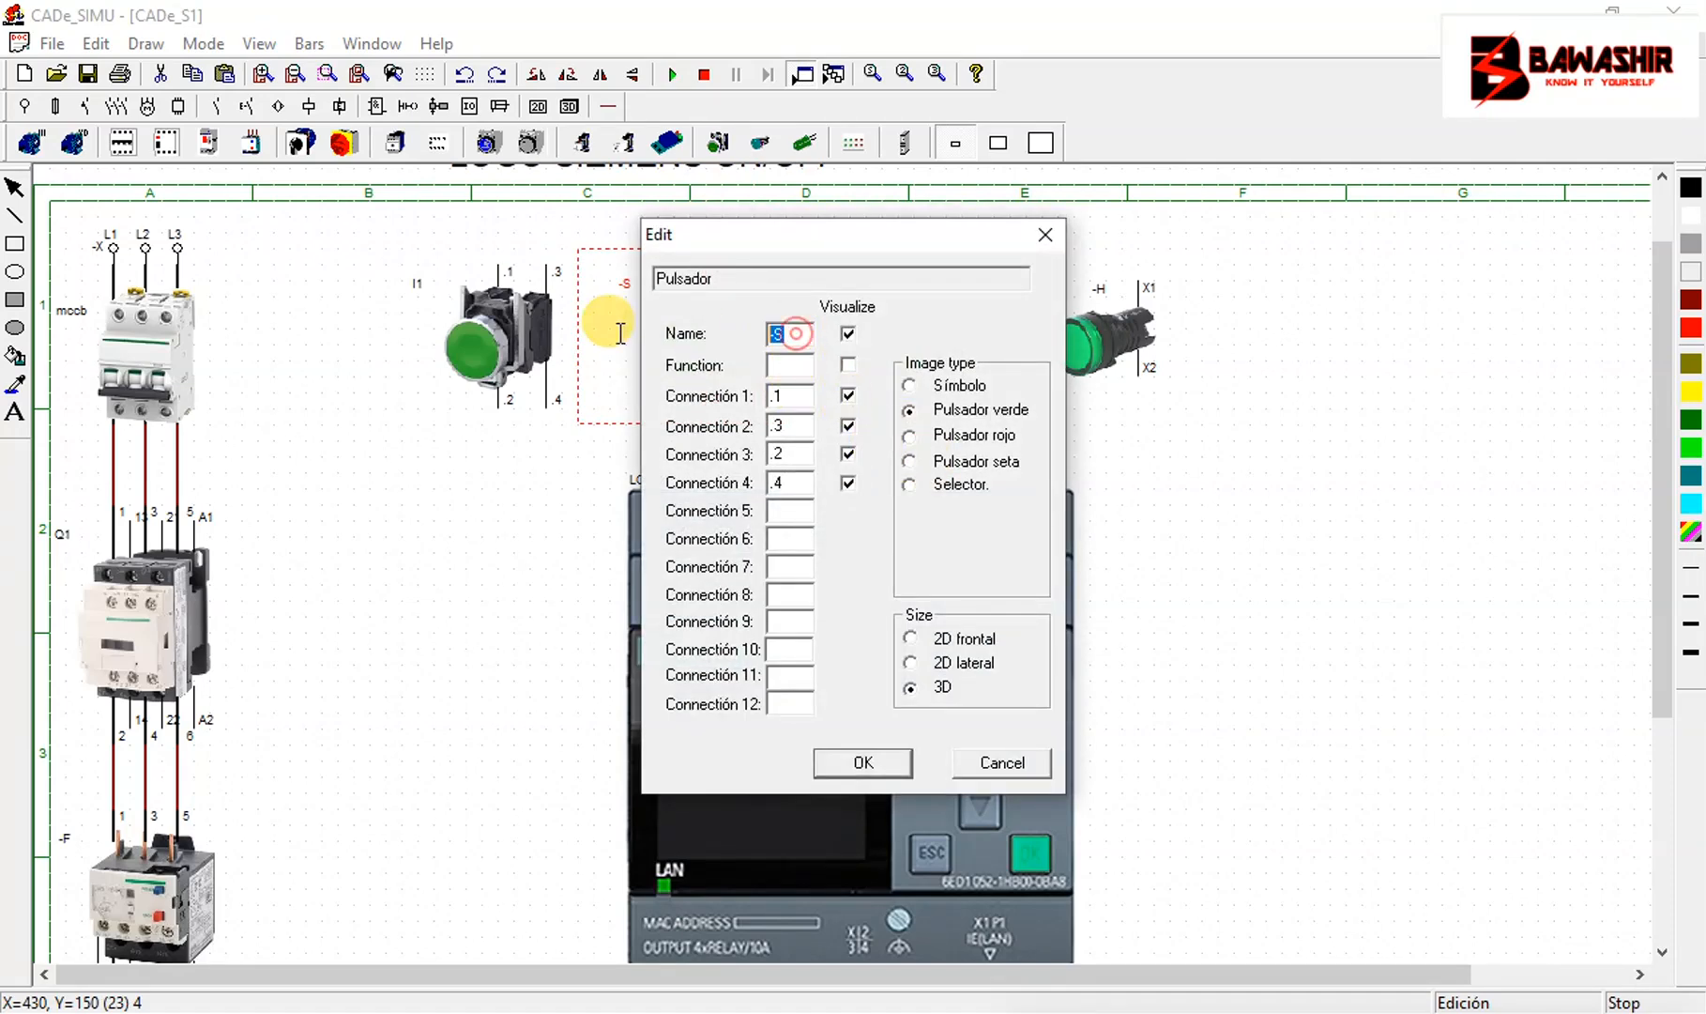
type("I2")
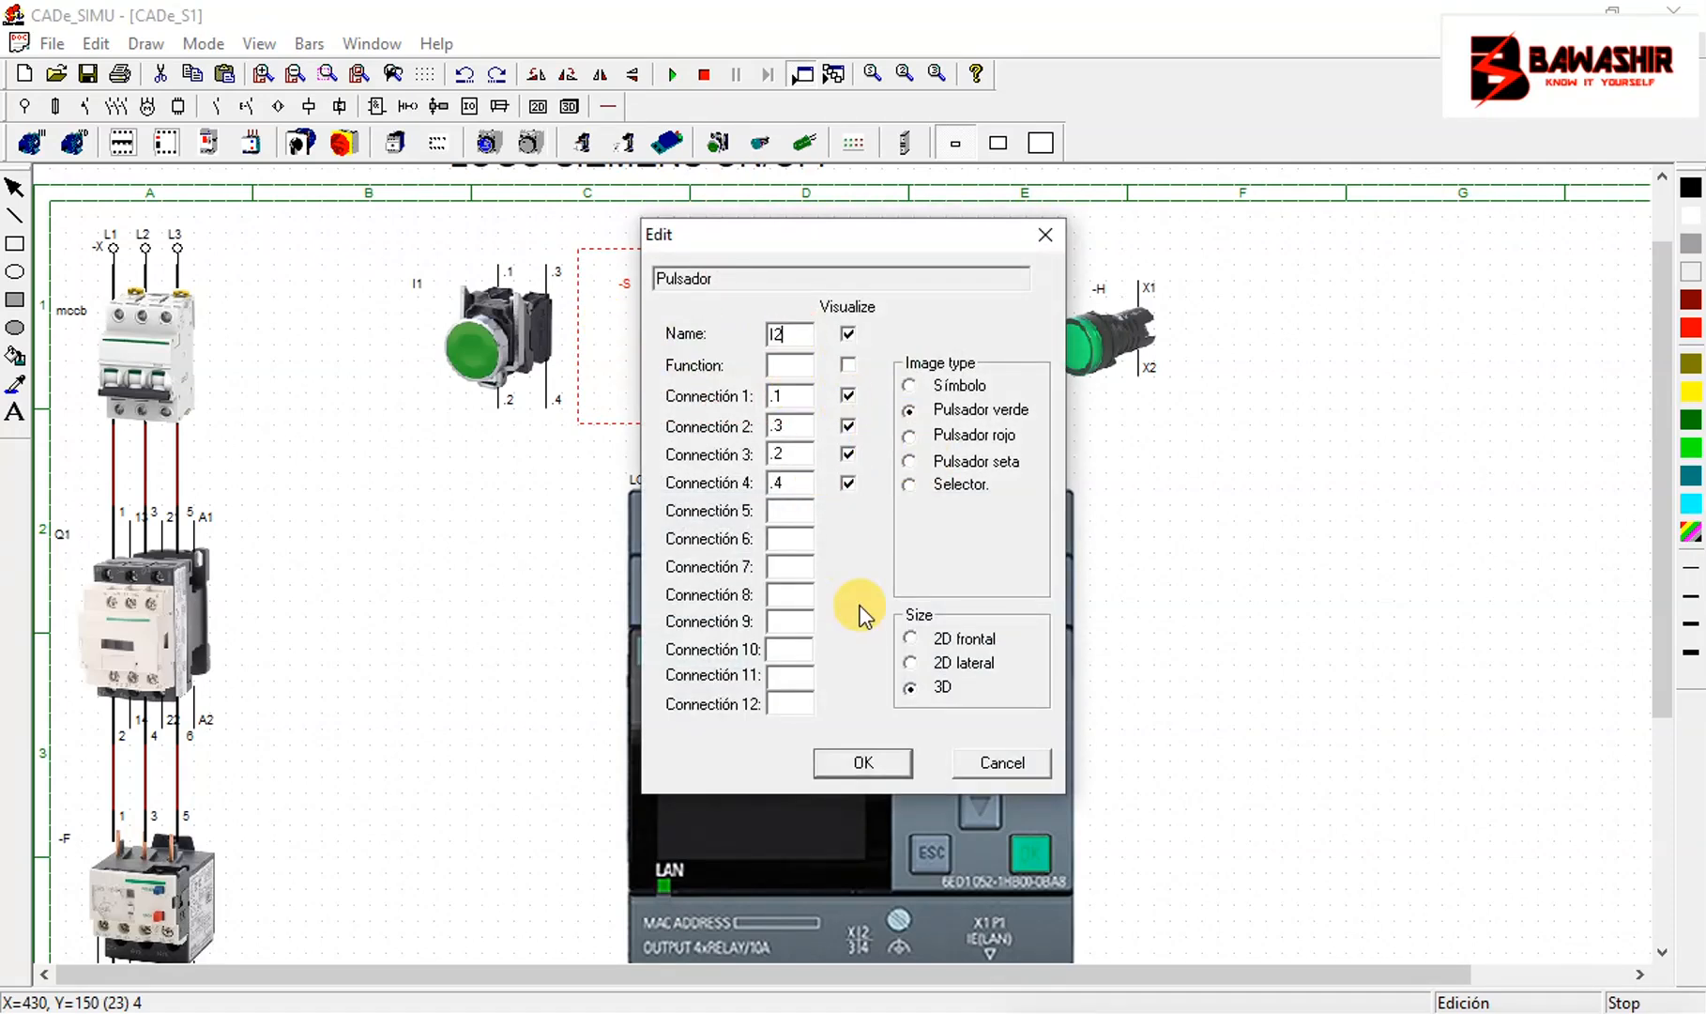
left_click(888, 762)
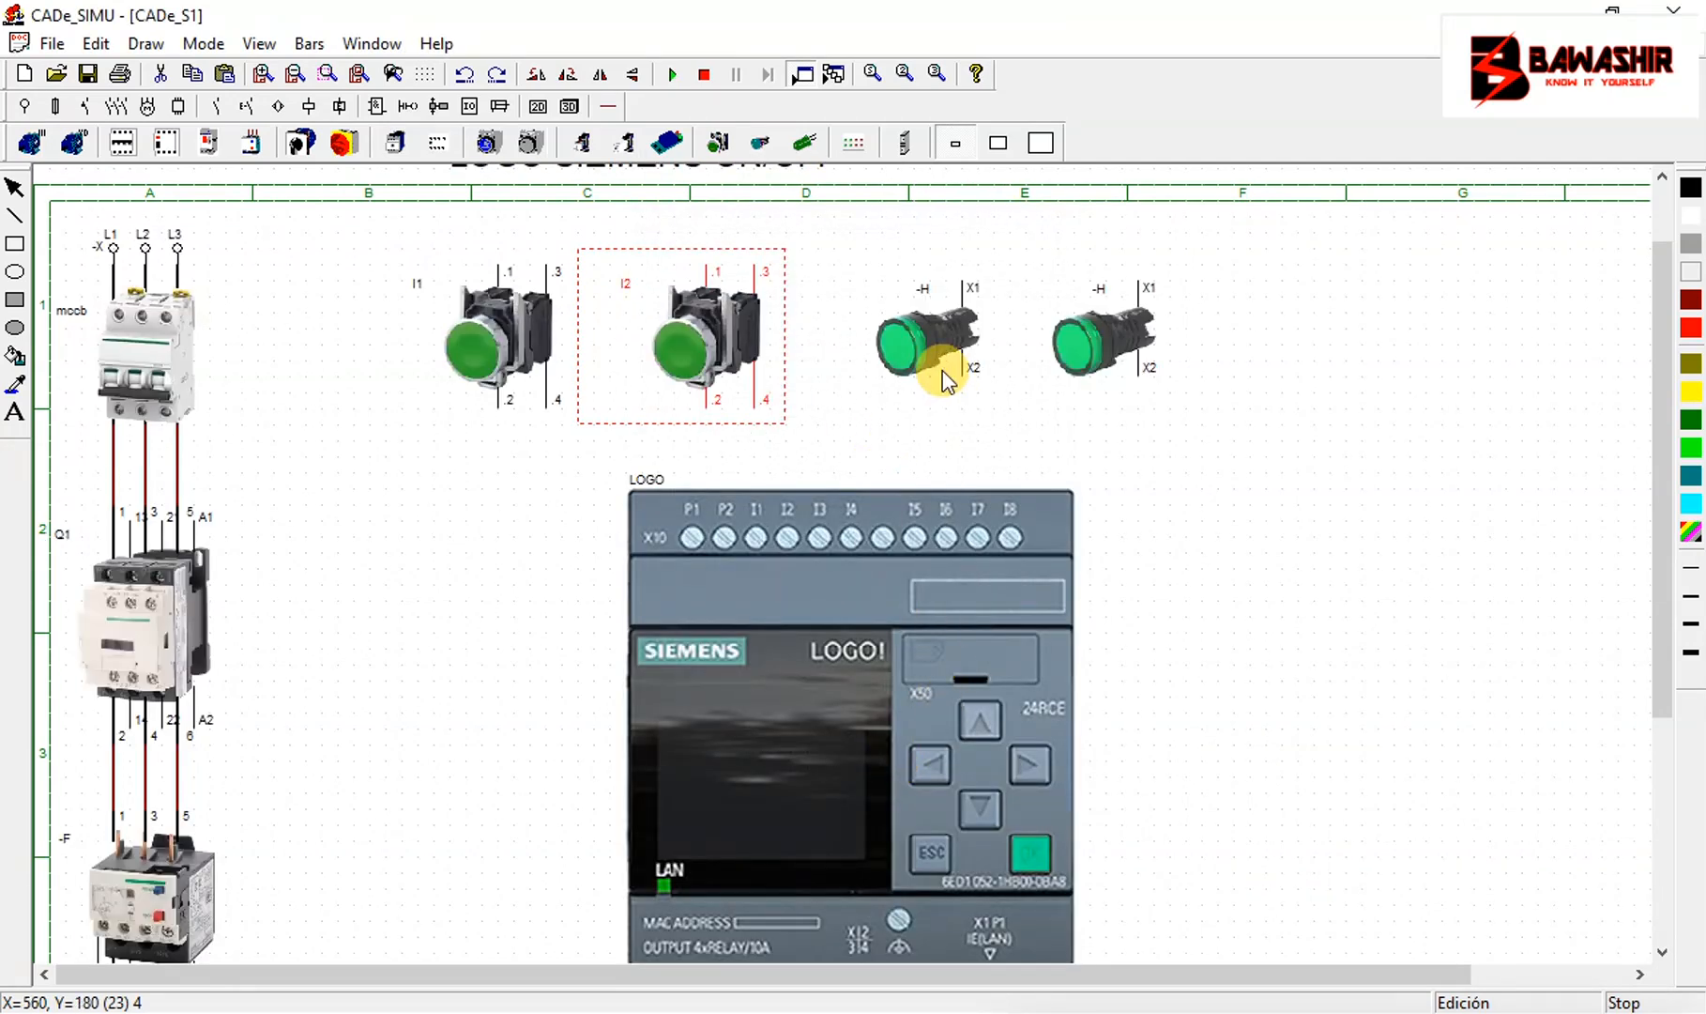
Rename the left pilot lamp as Q2 and the right pilot lamp as Q3
left_click_drag(1665, 393, 1662, 408)
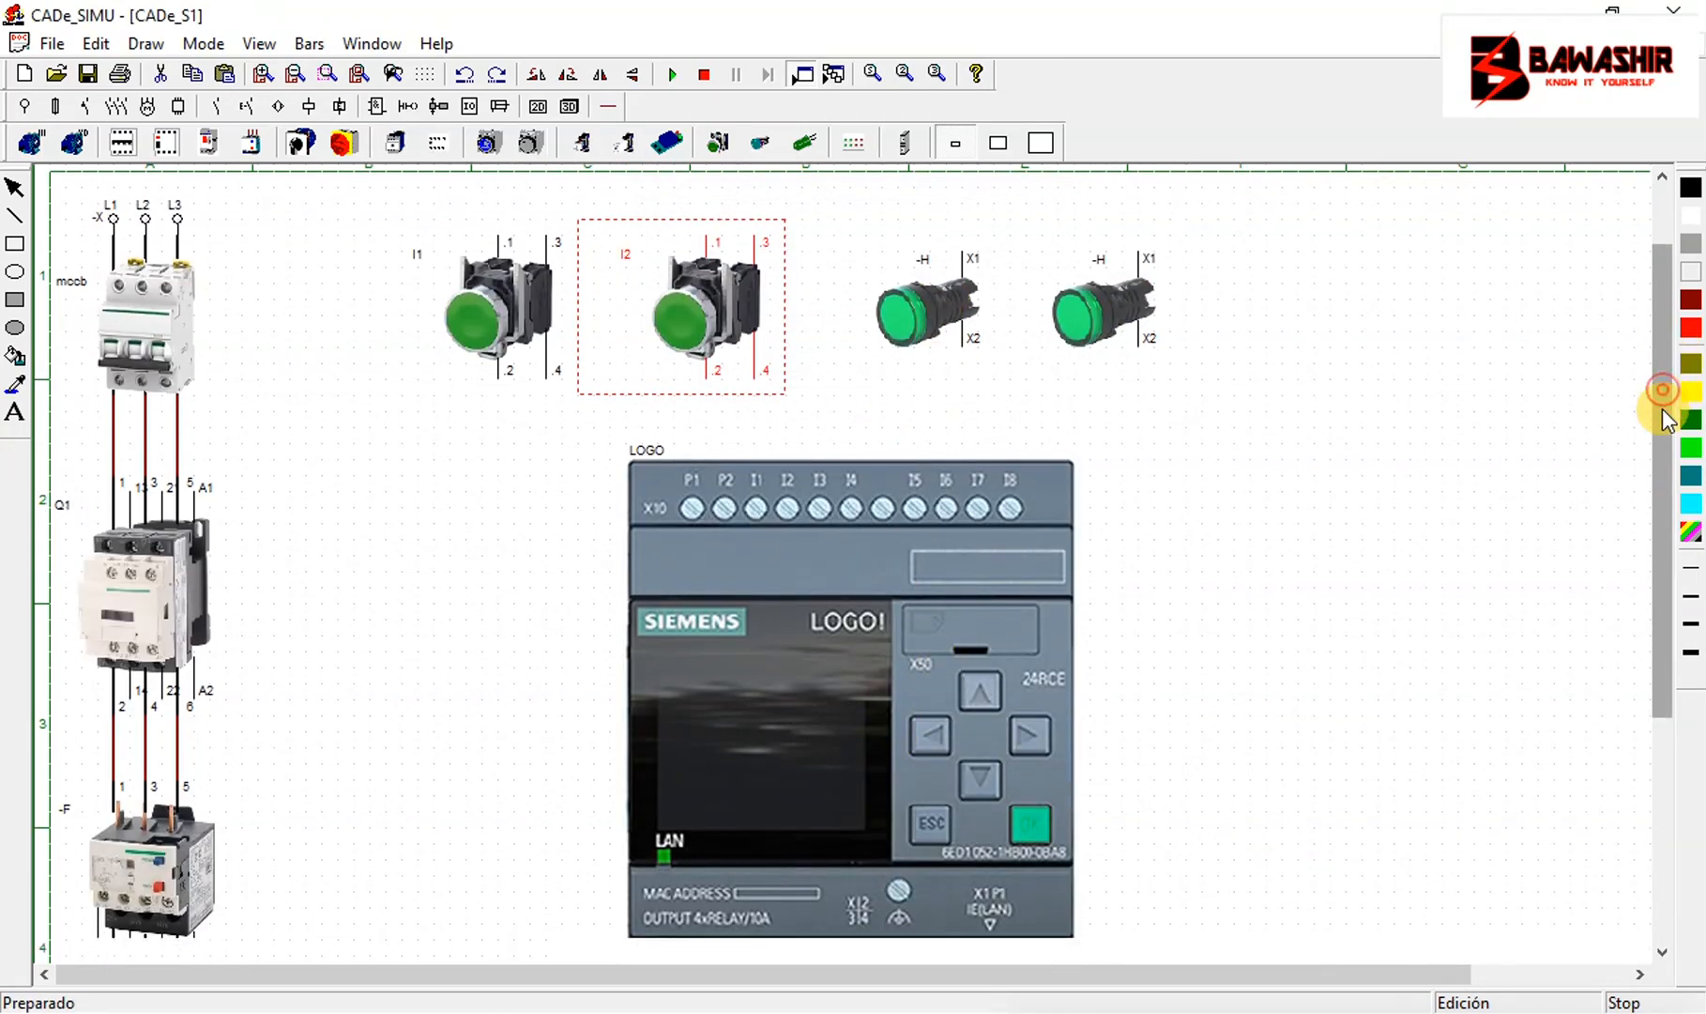
double_click(878, 291)
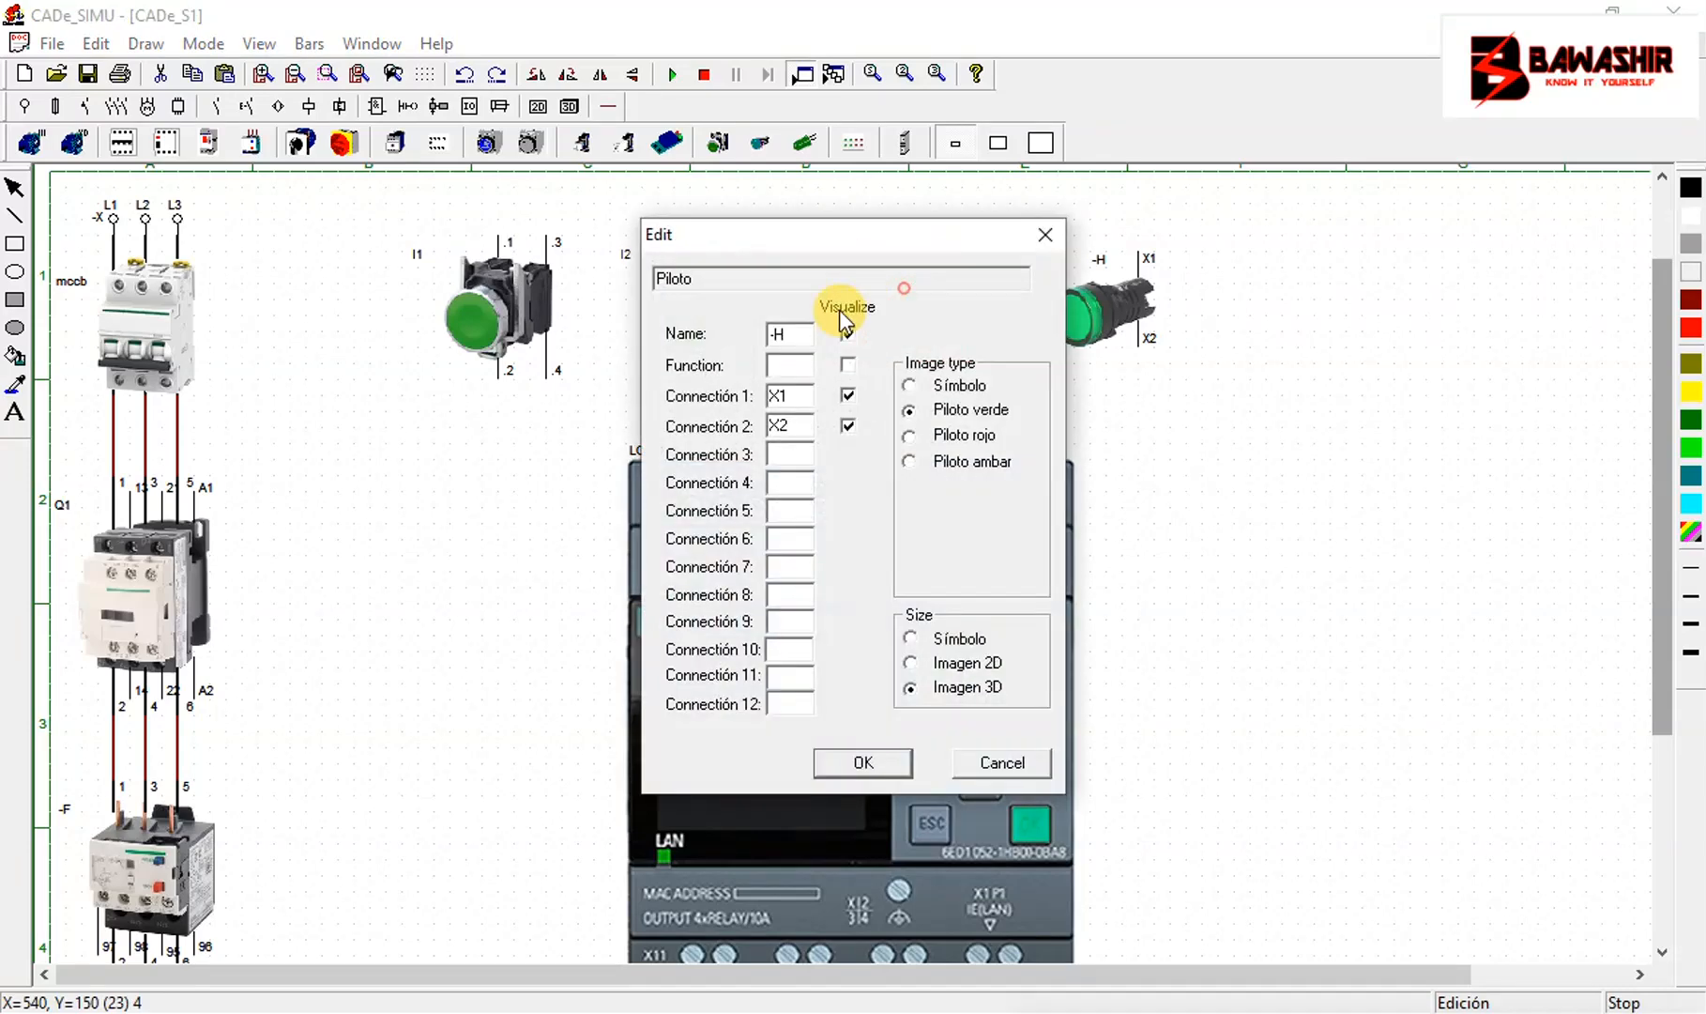
left_click_drag(796, 331, 649, 338)
type("0")
left_click_drag(795, 329, 740, 342)
type("Q2")
left_click(874, 758)
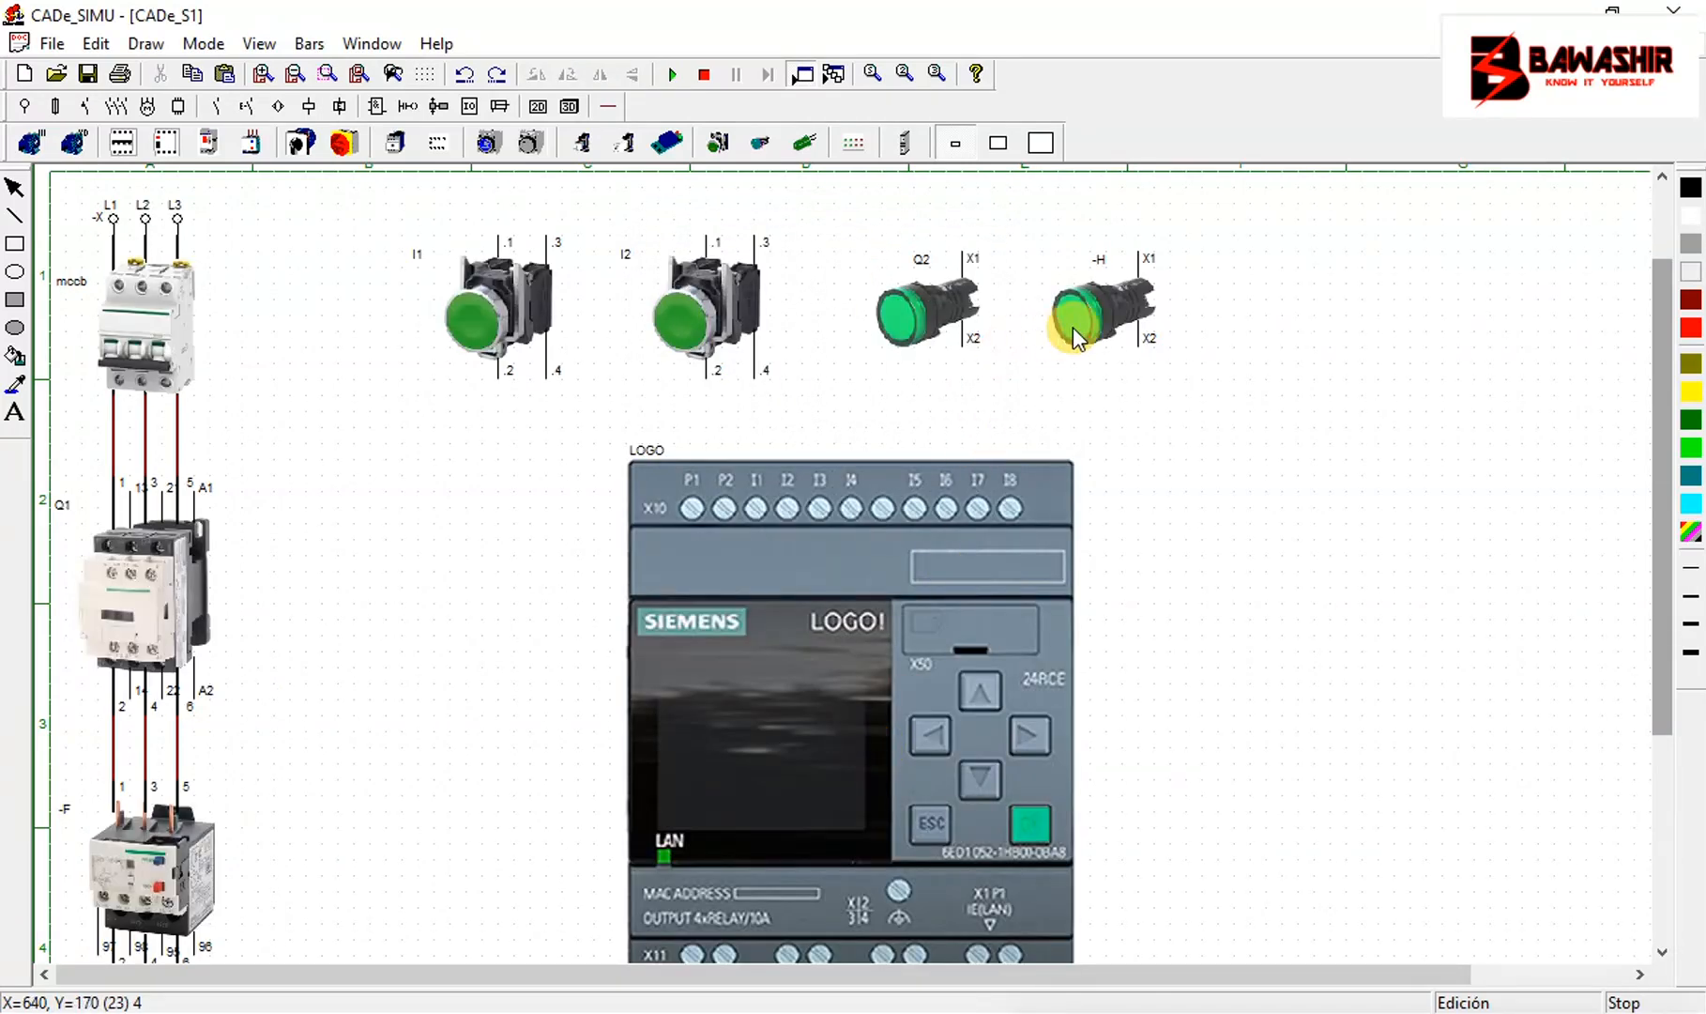
double_click(1075, 329)
left_click_drag(807, 336, 629, 322)
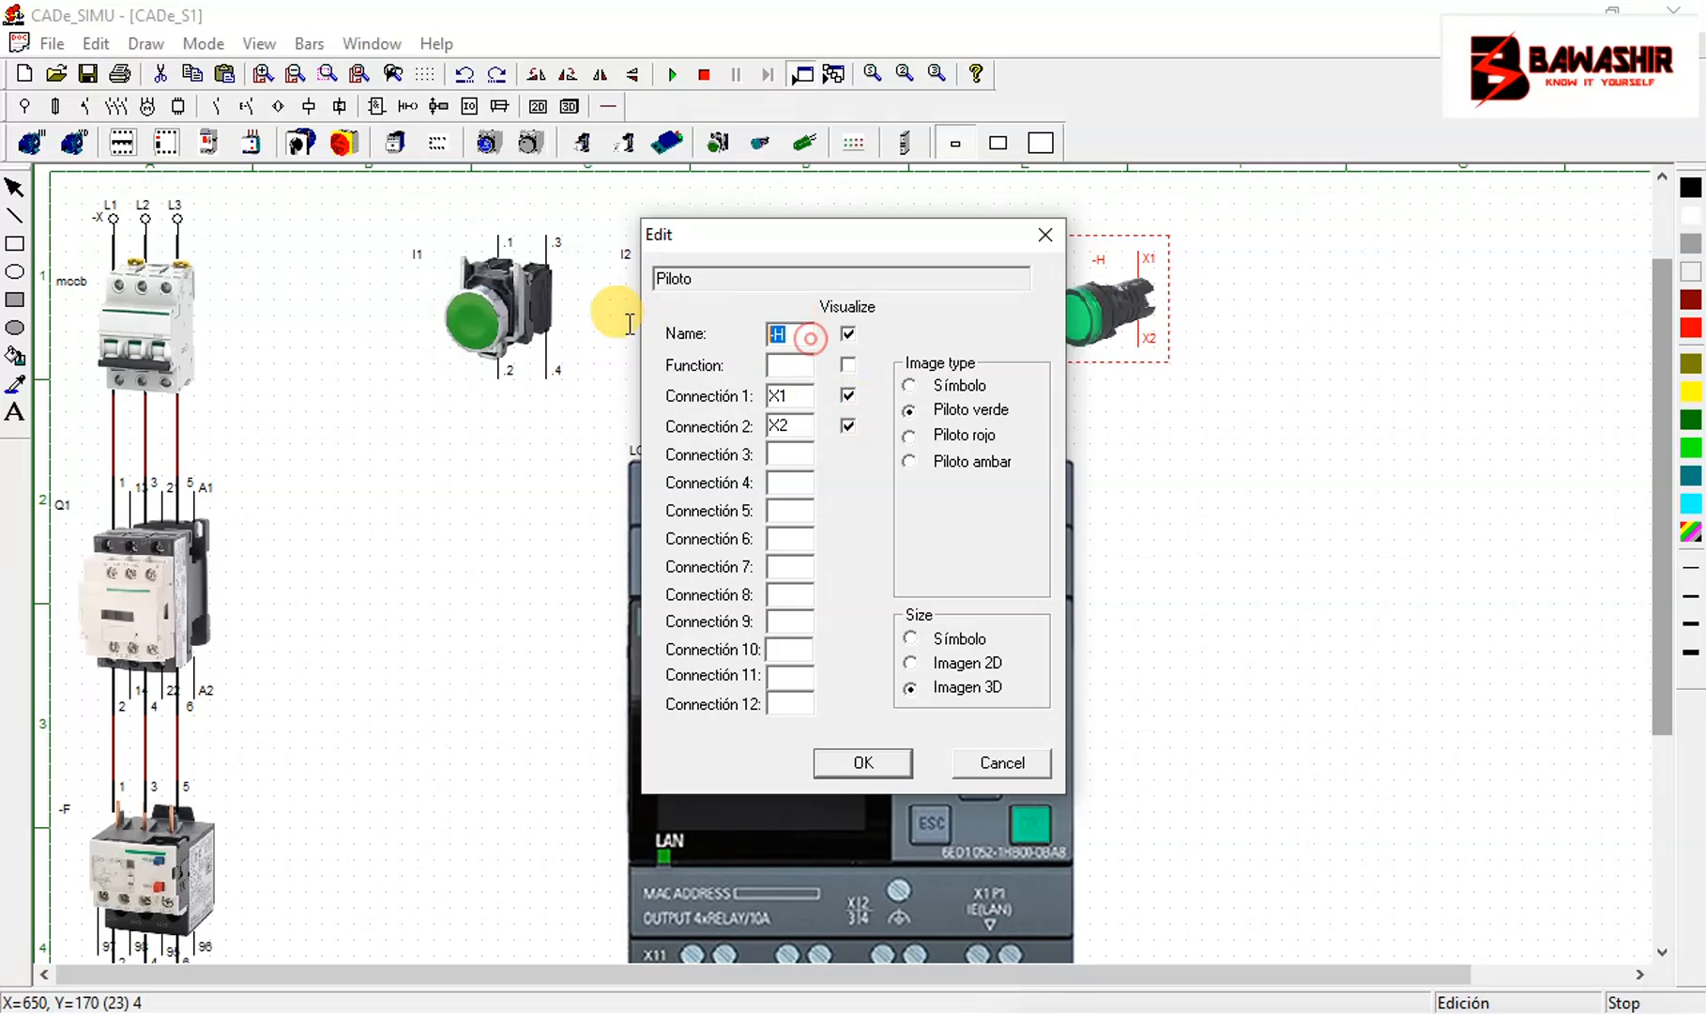
type("Q3")
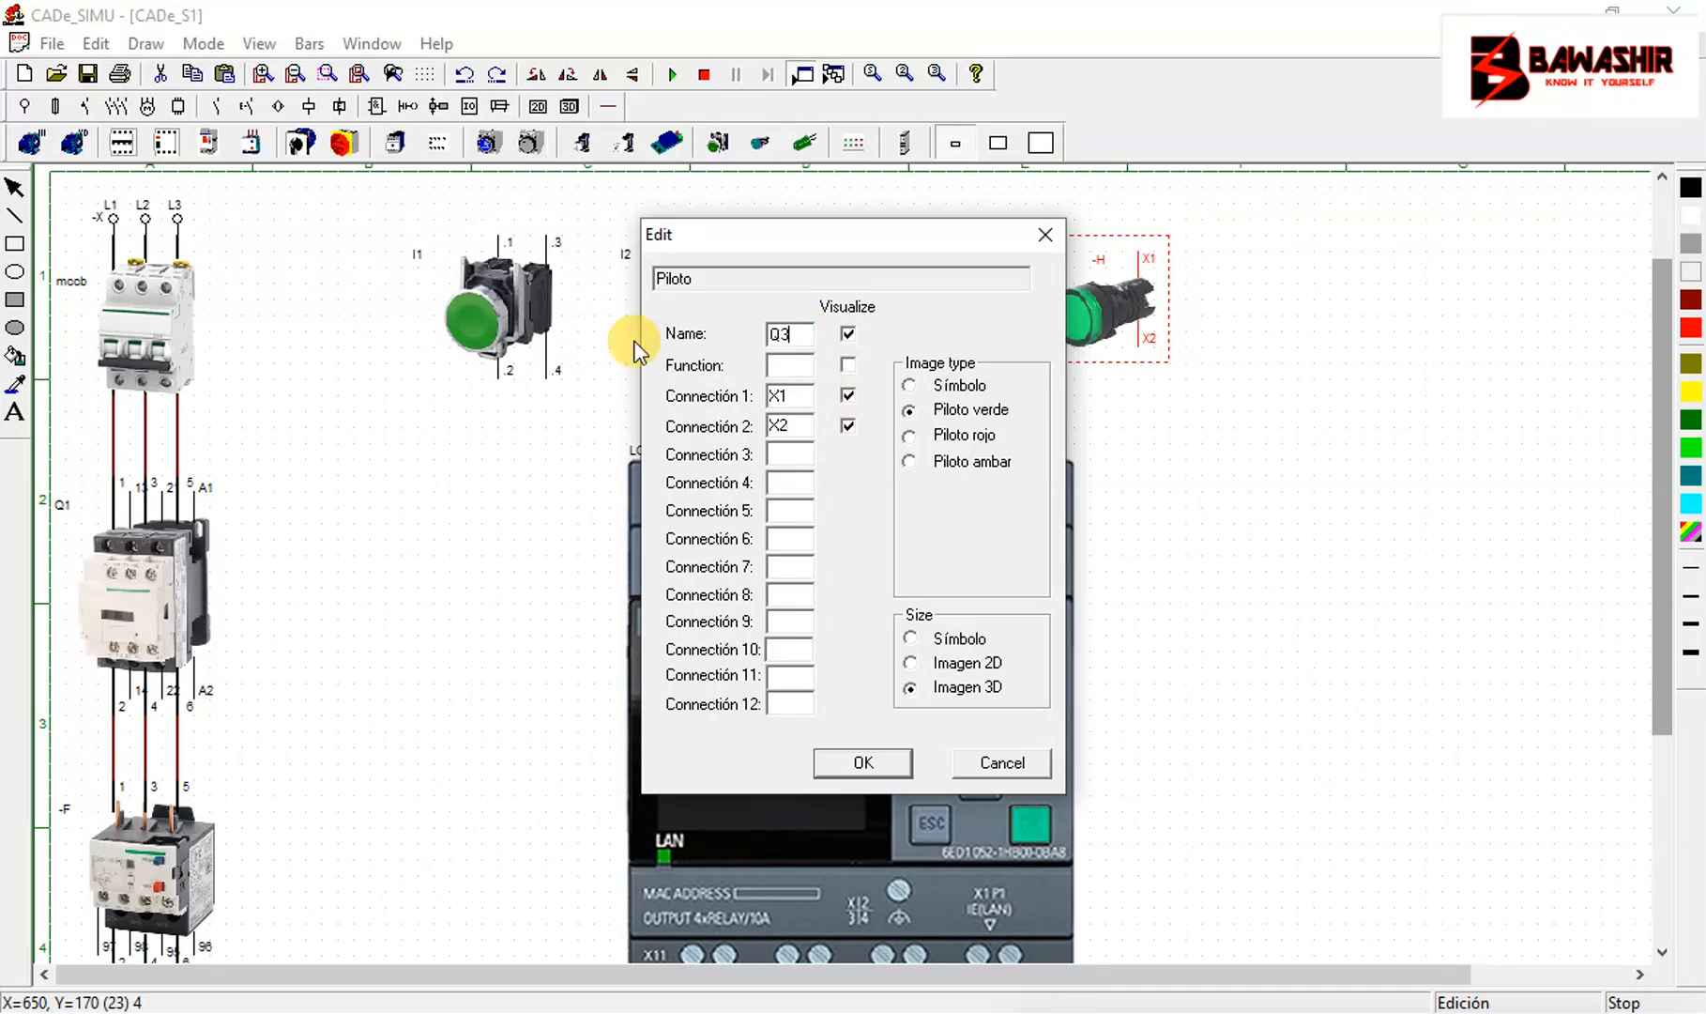
left_click(866, 762)
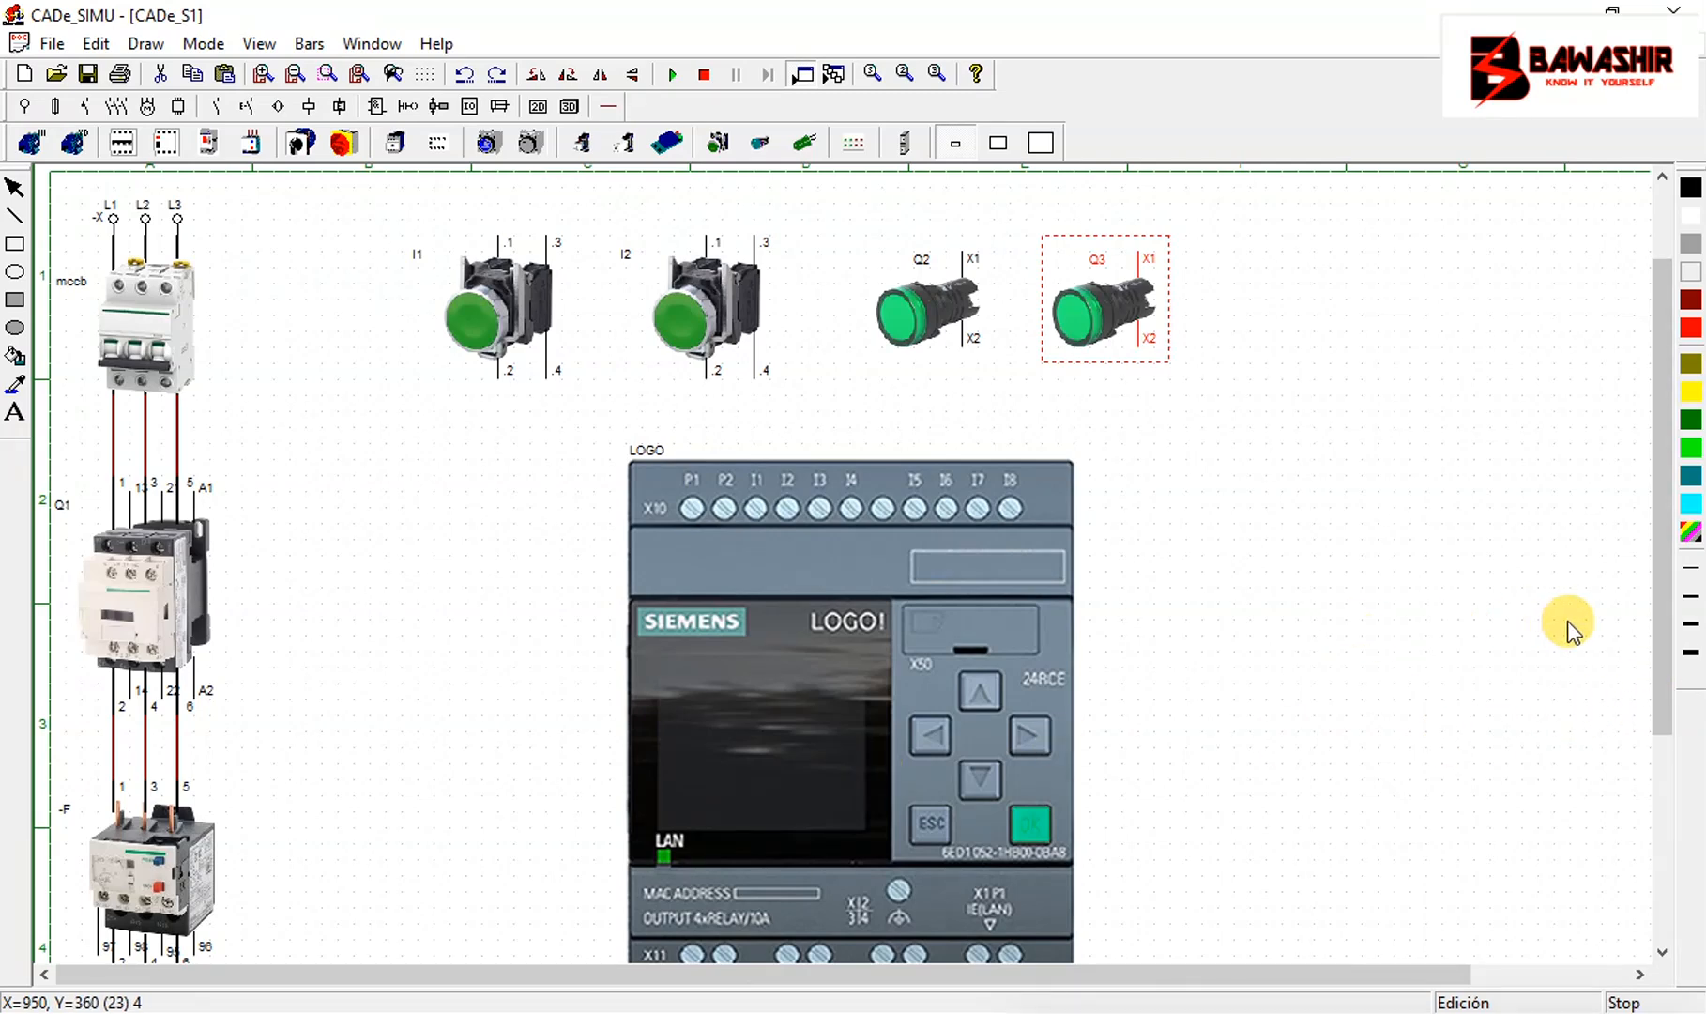
Add a text label reading STOP above the I1 push button
left_click_drag(1656, 633, 1656, 654)
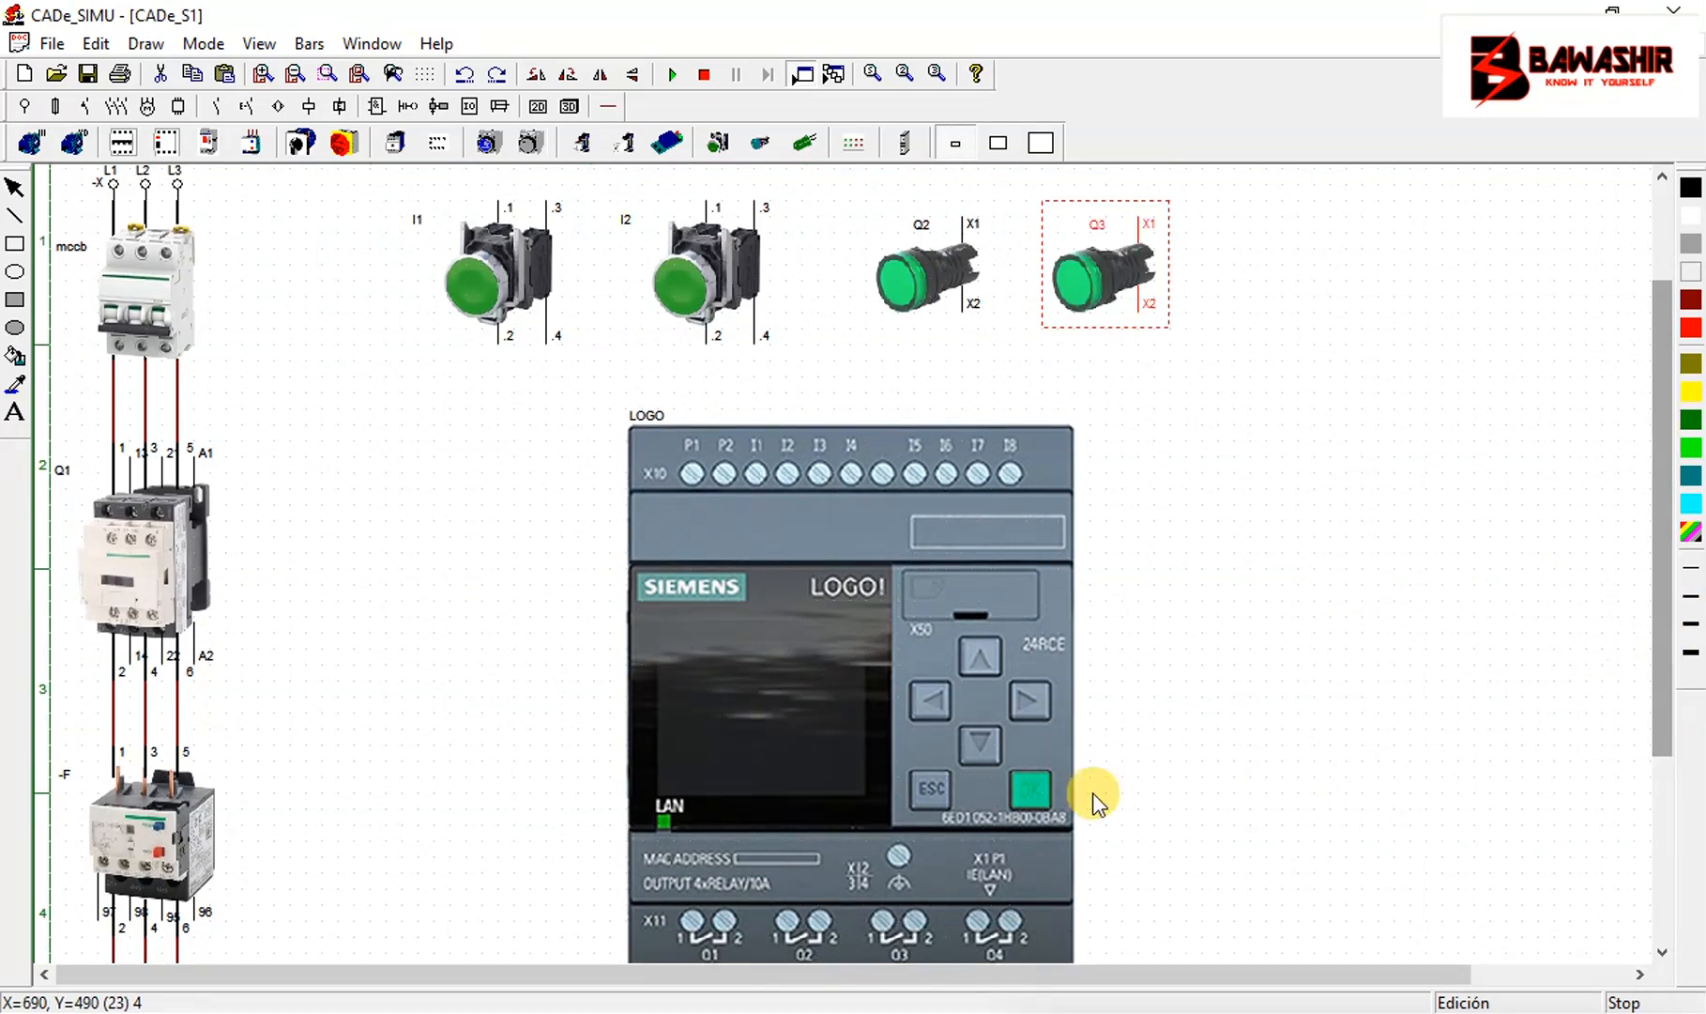
mouse_move(1658, 678)
left_mouse_down()
mouse_move(1658, 703)
mouse_move(1655, 654)
left_mouse_up()
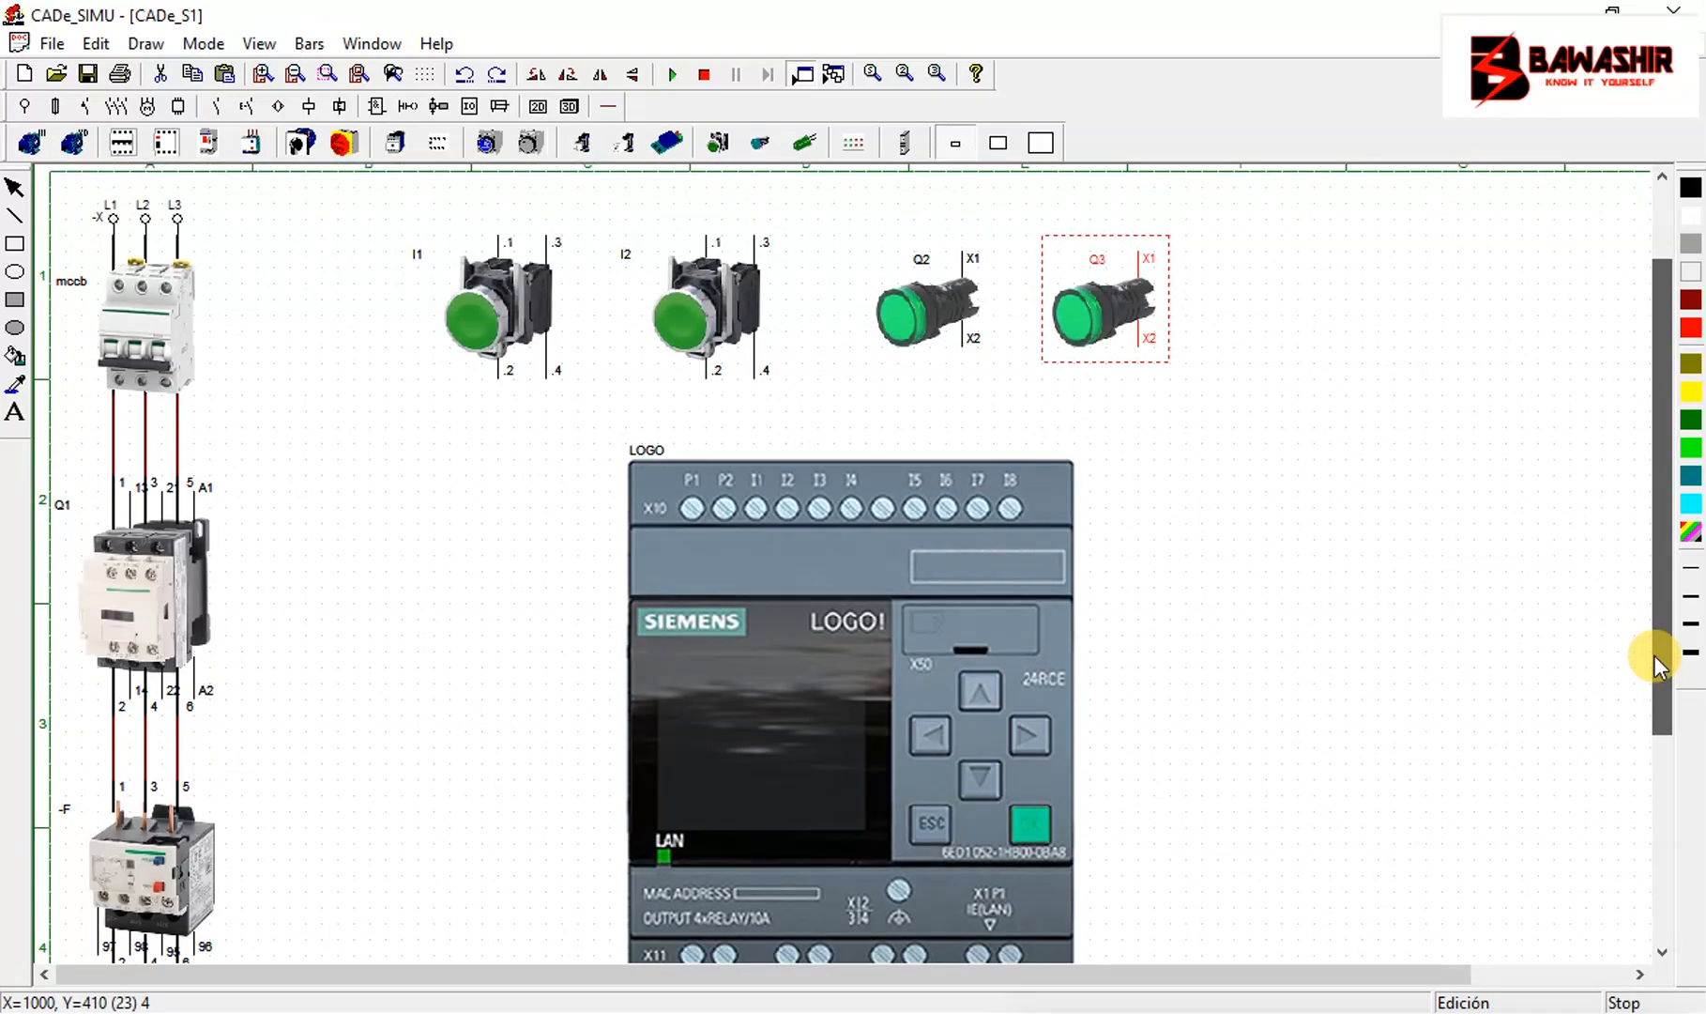
left_click(14, 413)
left_click(490, 322)
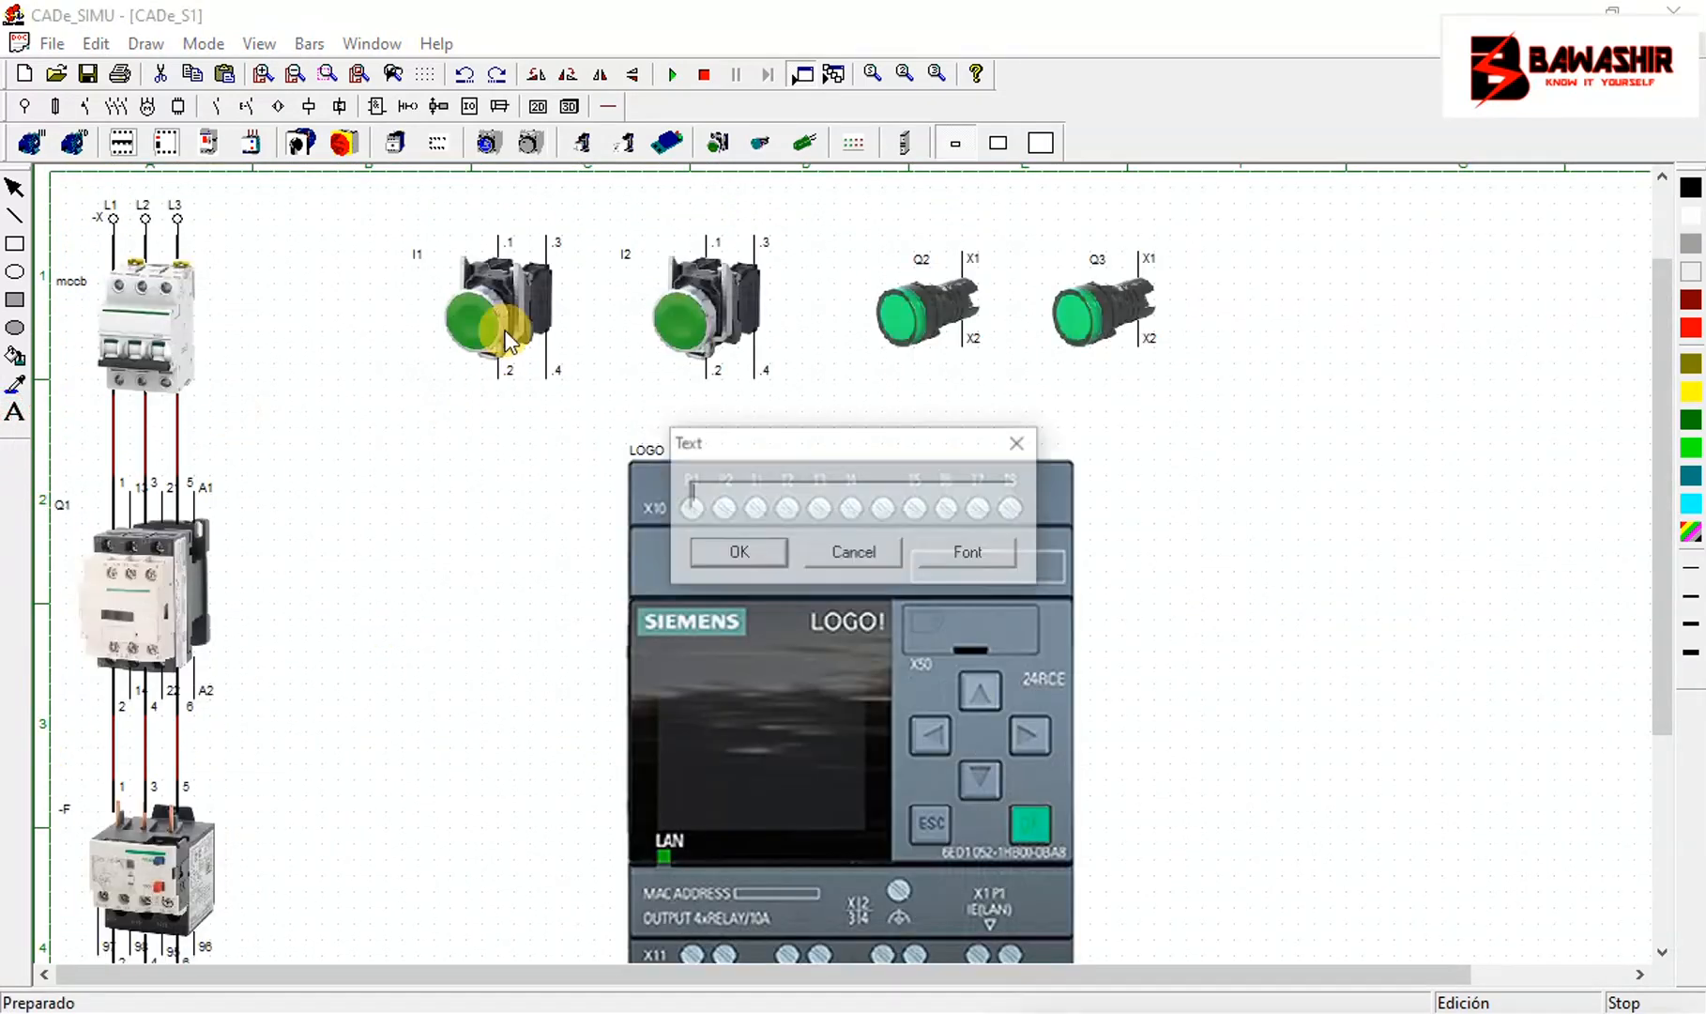
type("STOP")
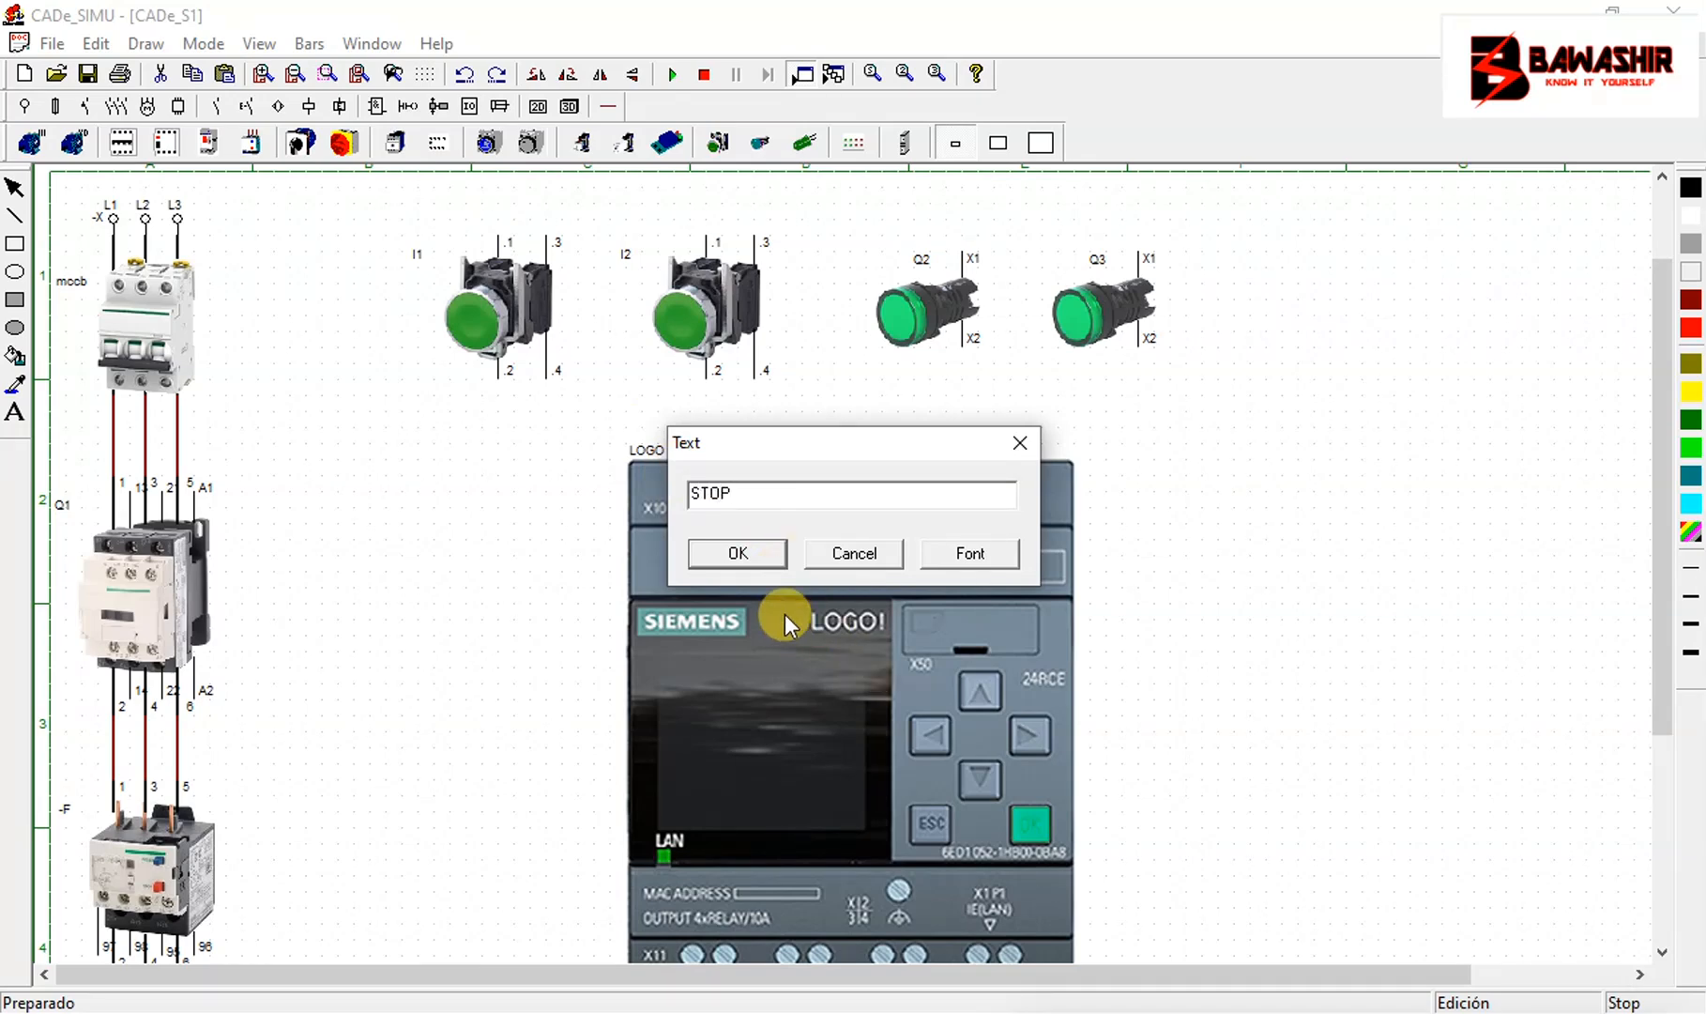
left_click(749, 562)
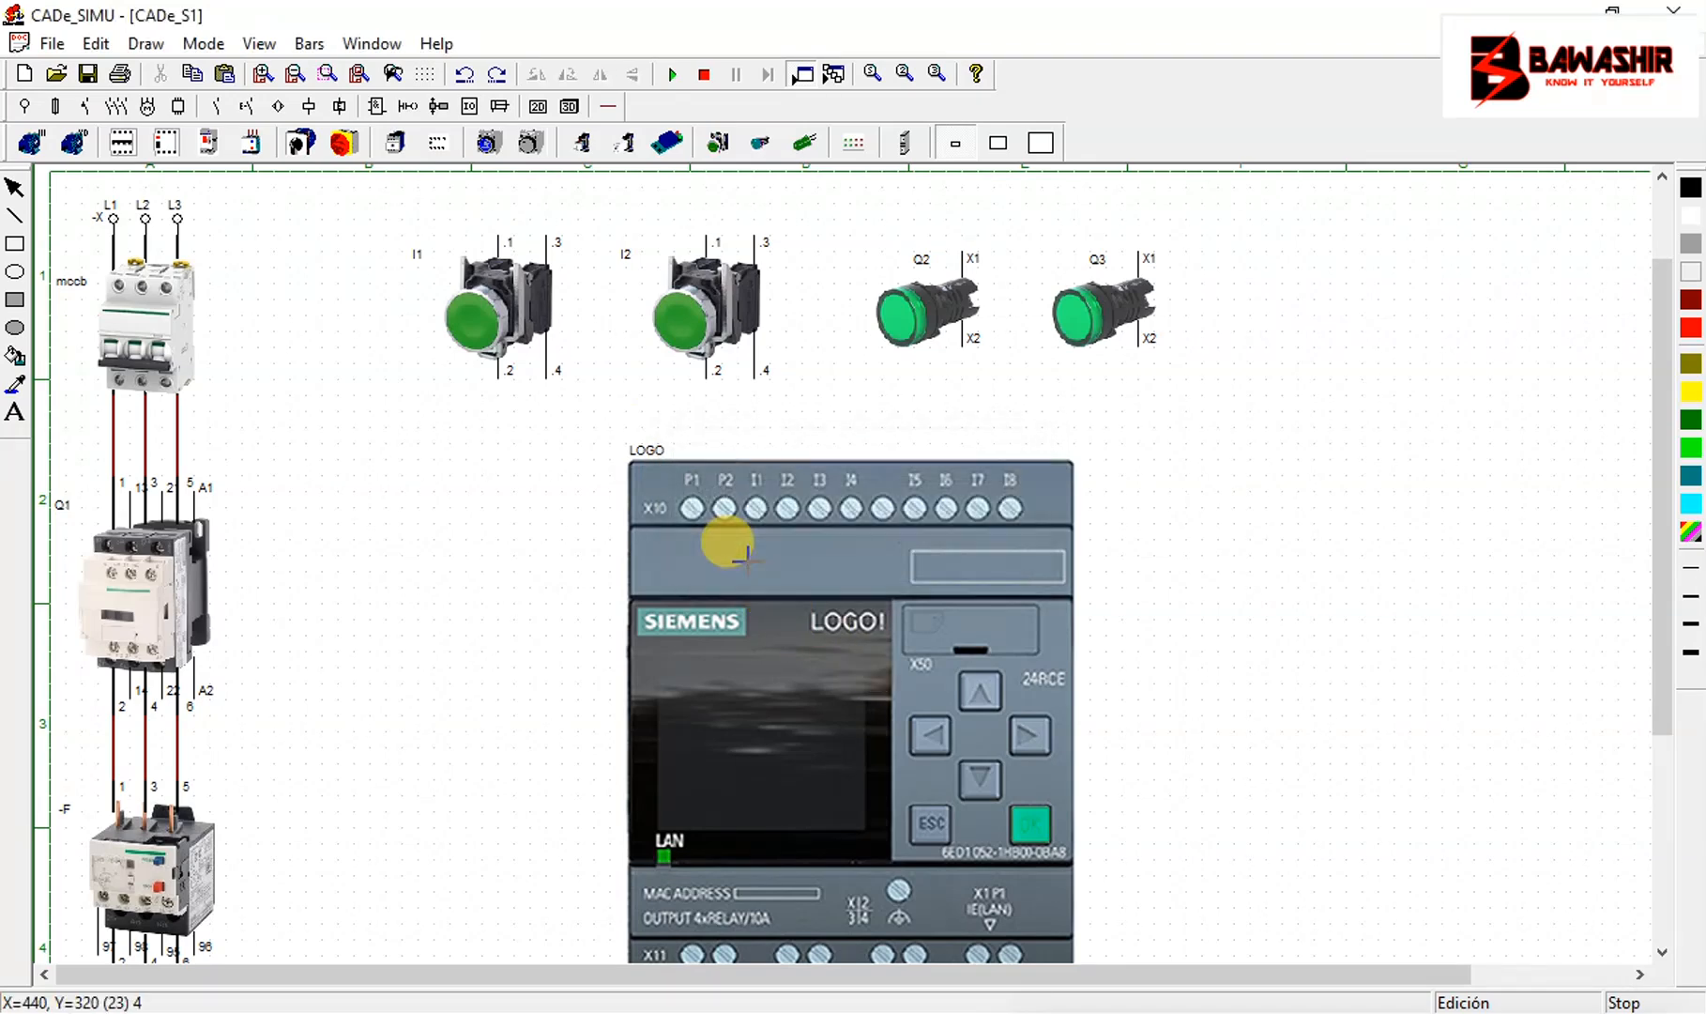
left_click(511, 215)
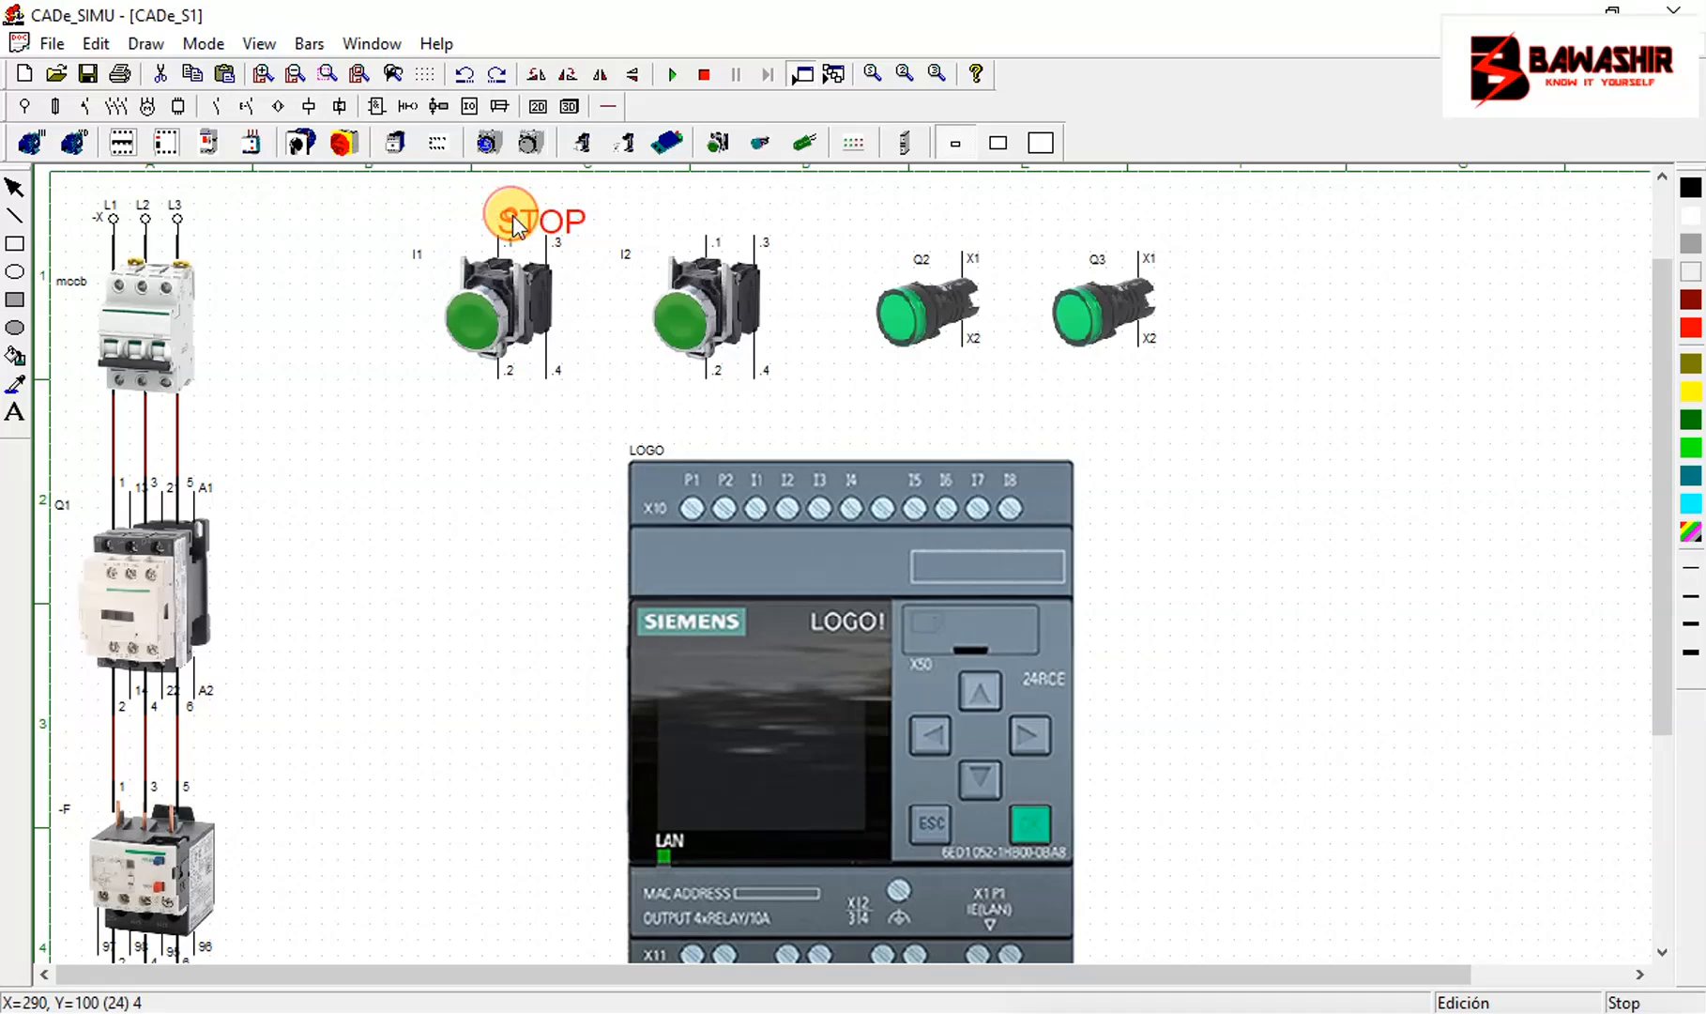
Set the font size of the STOP label to 16
double_click(537, 220)
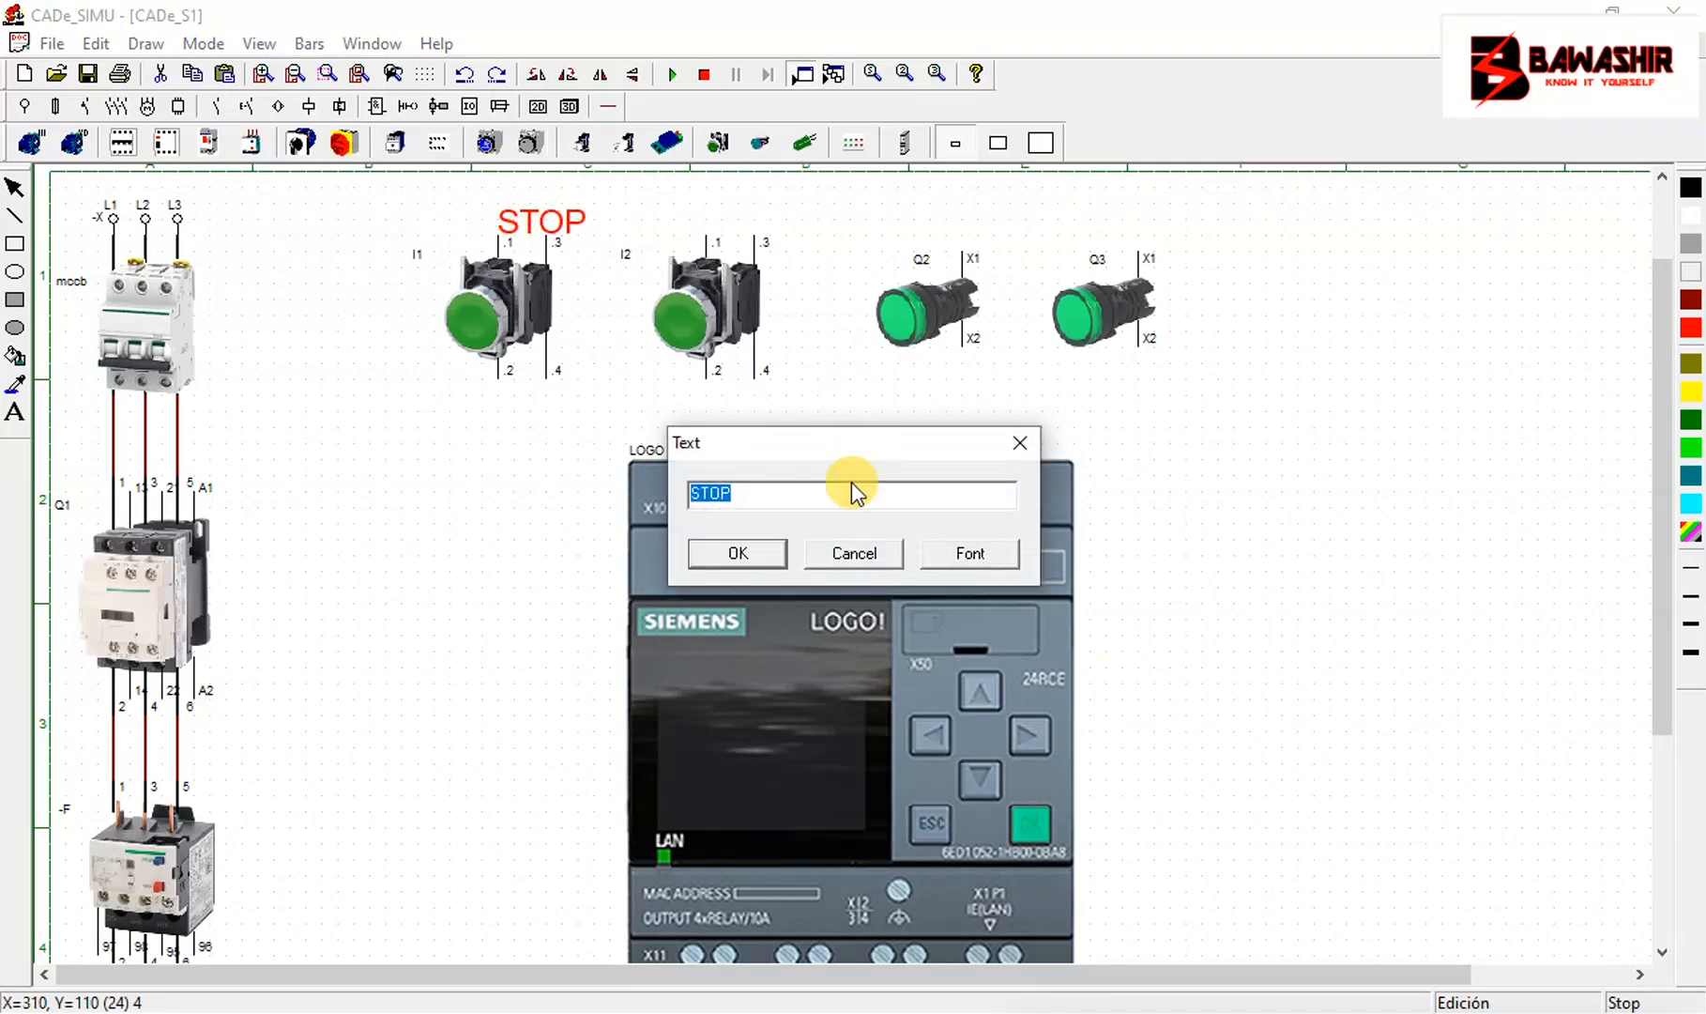
left_click(967, 554)
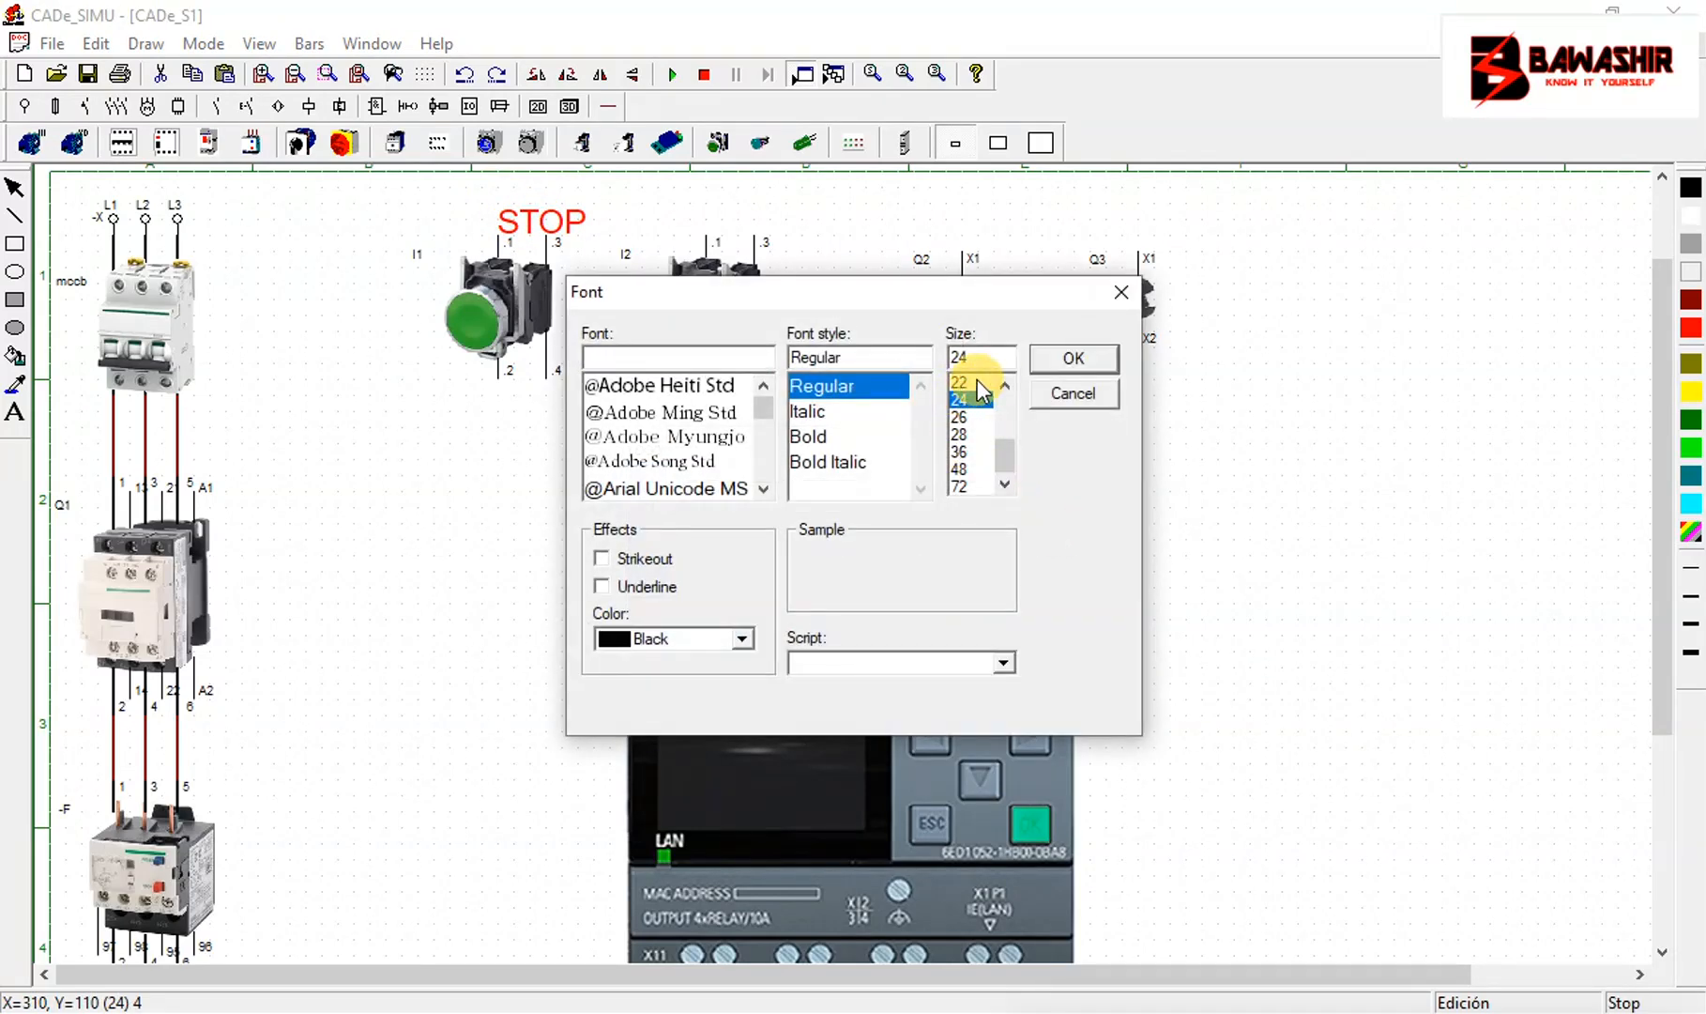
left_click(1003, 385)
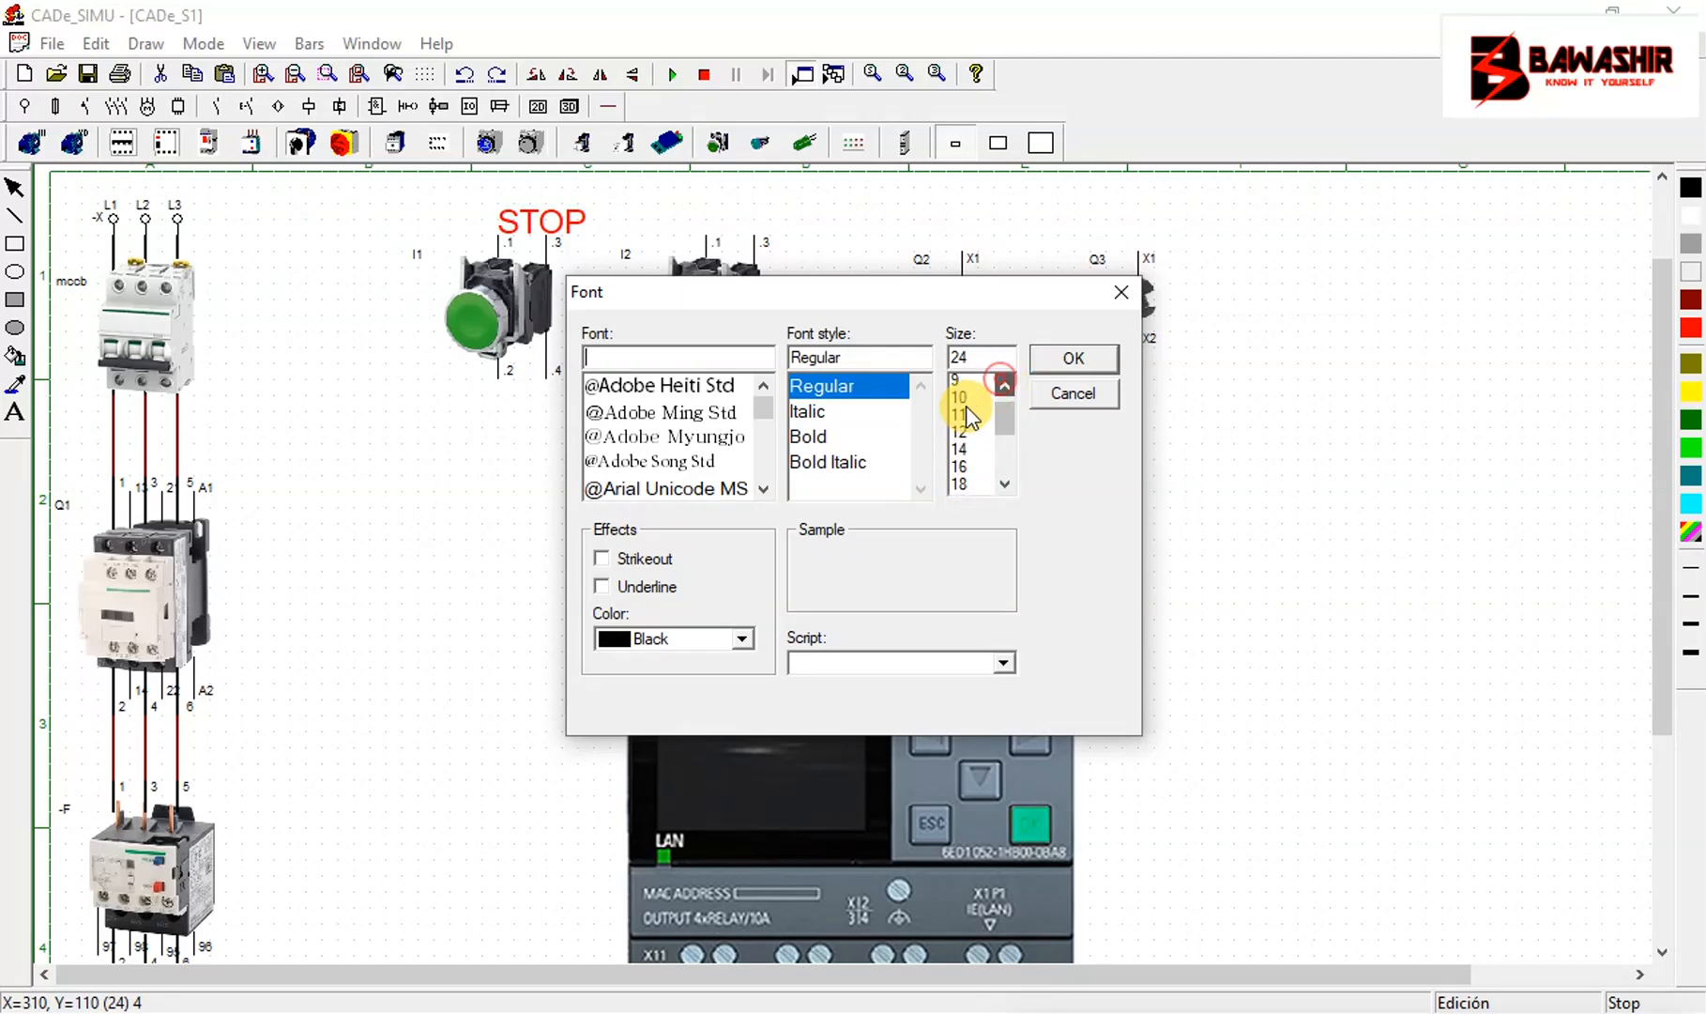
left_click(963, 468)
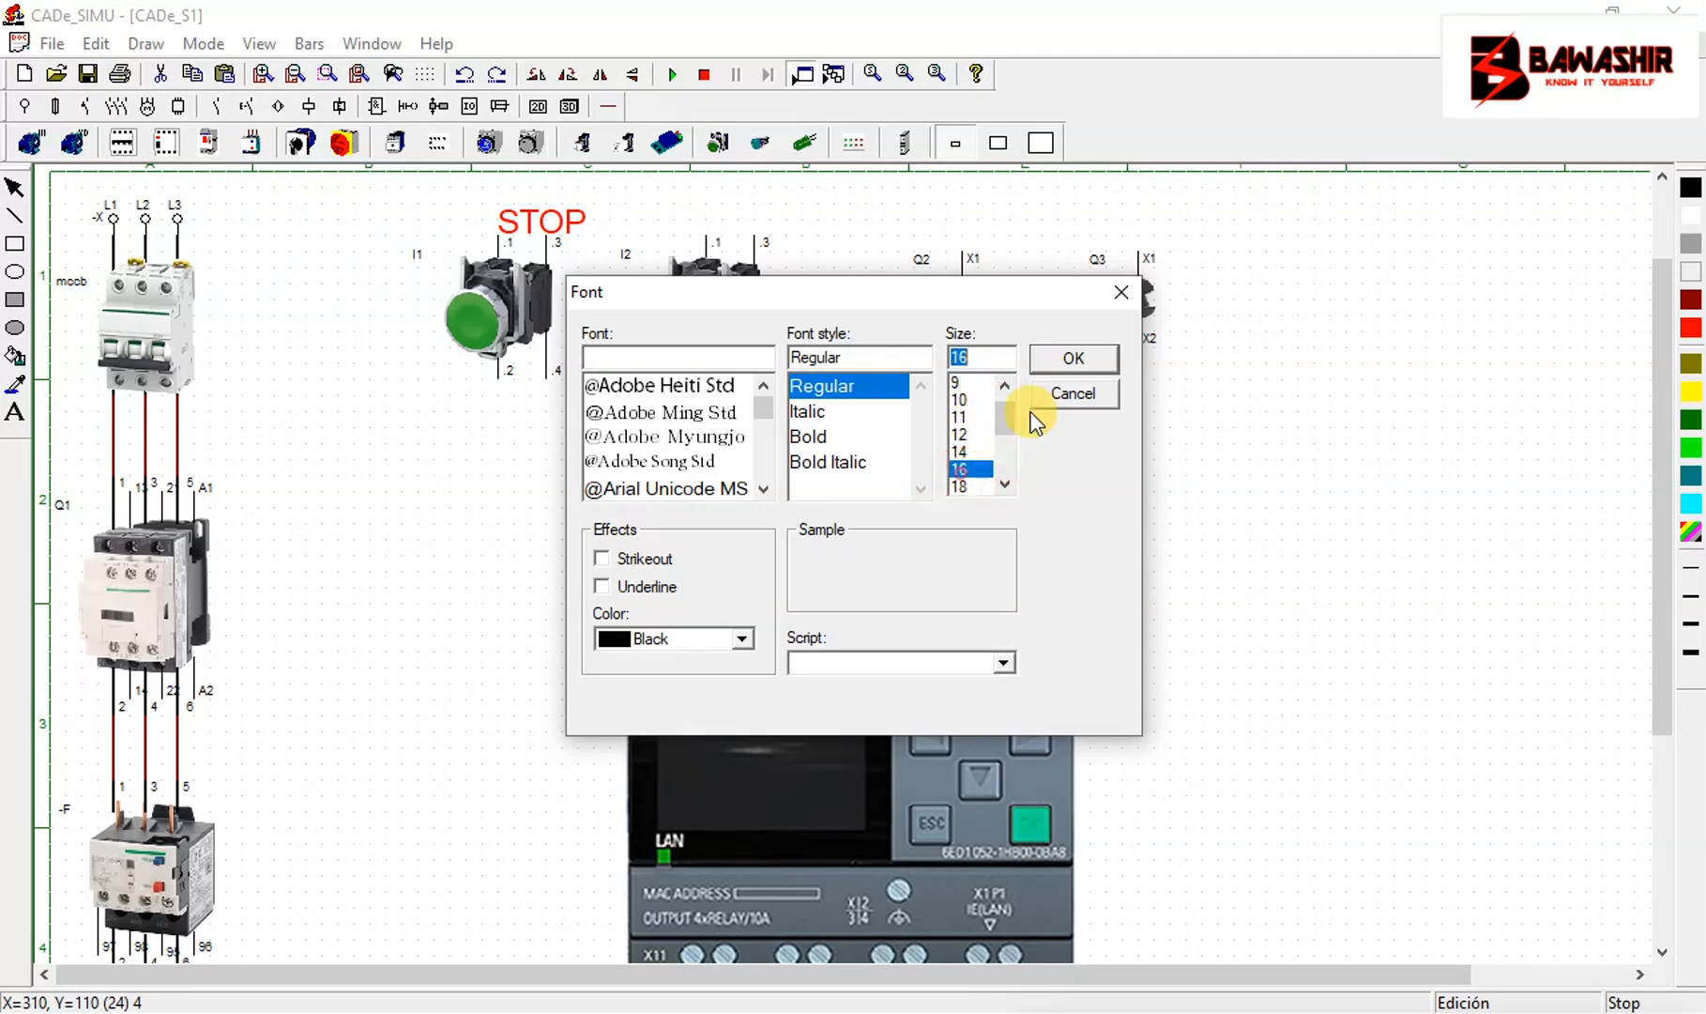
left_click(1074, 357)
left_click(729, 558)
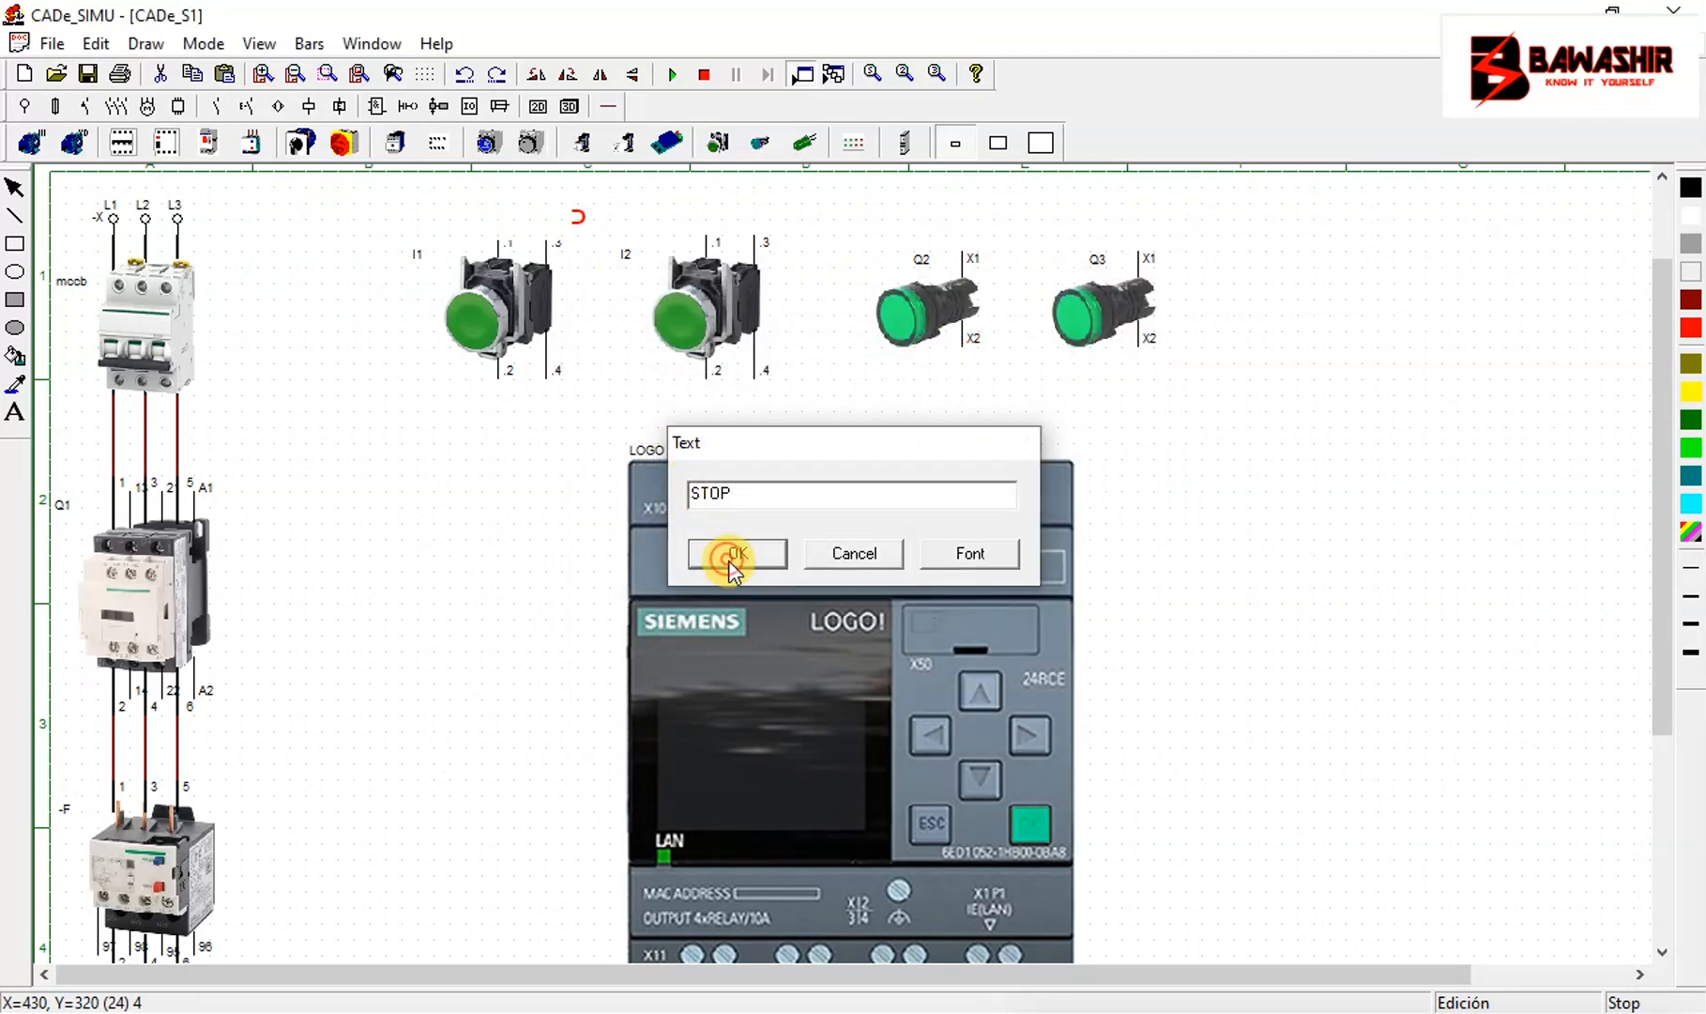
Make the STOP label bold and shift it slightly right so it sits over the I1 push button
left_click(529, 221)
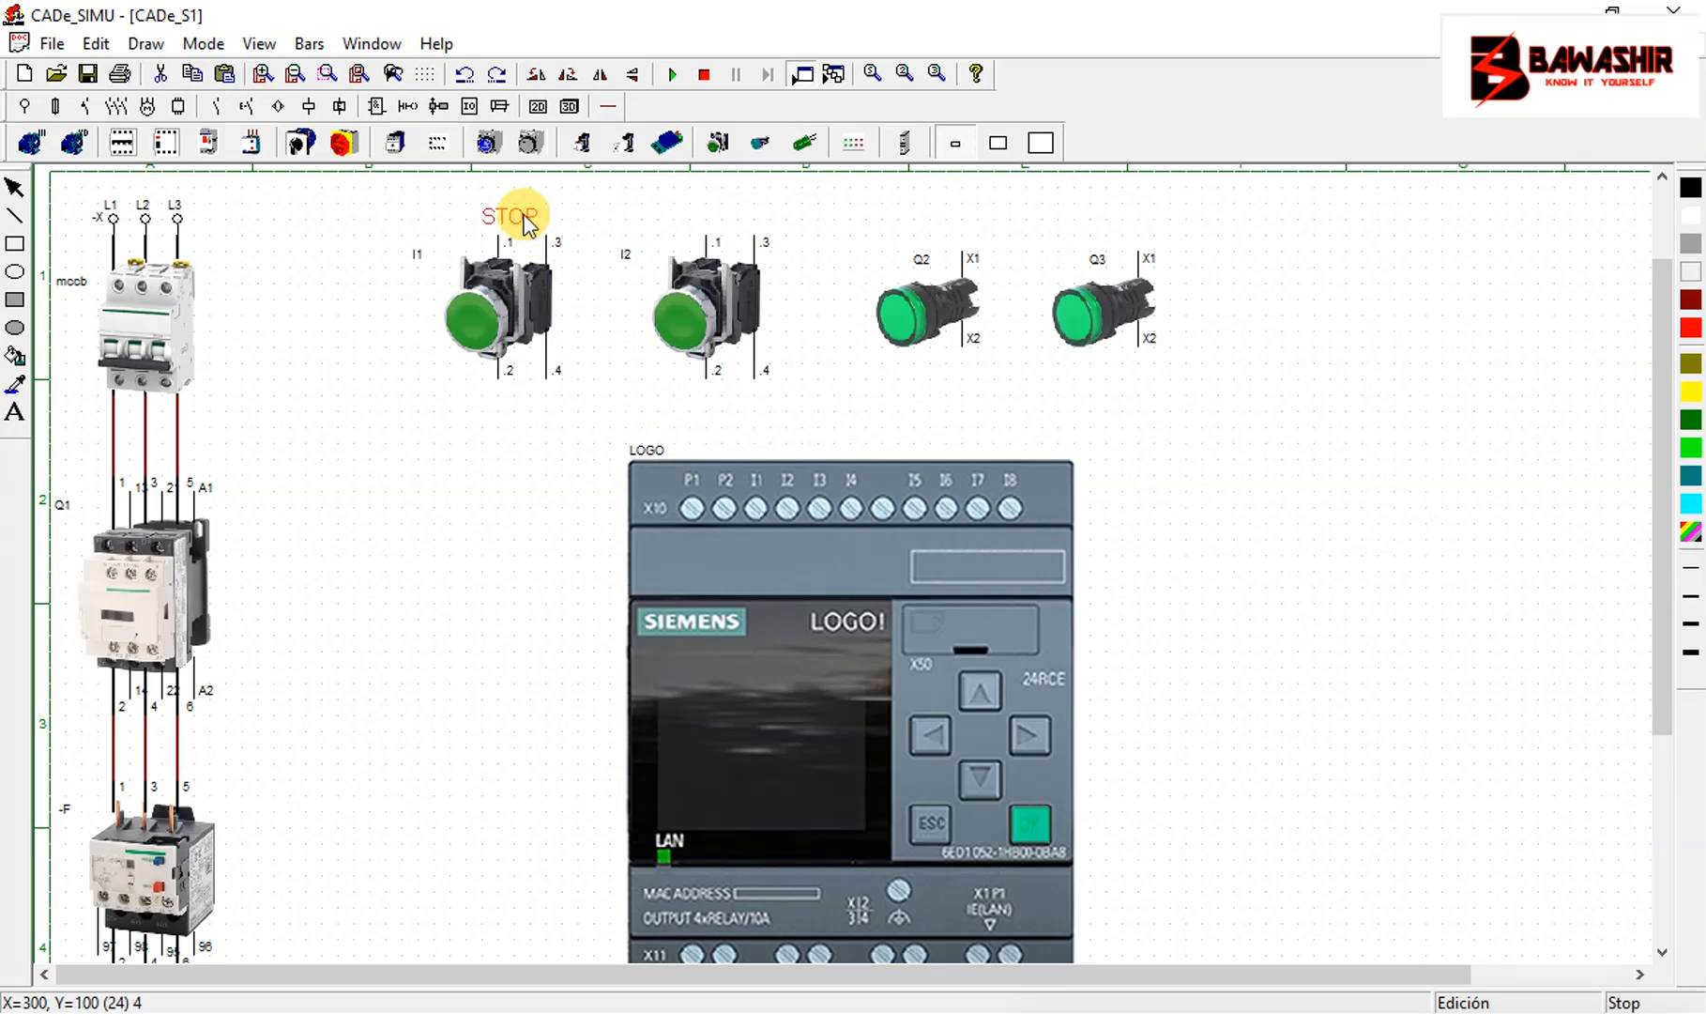
double_click(528, 221)
left_click(976, 552)
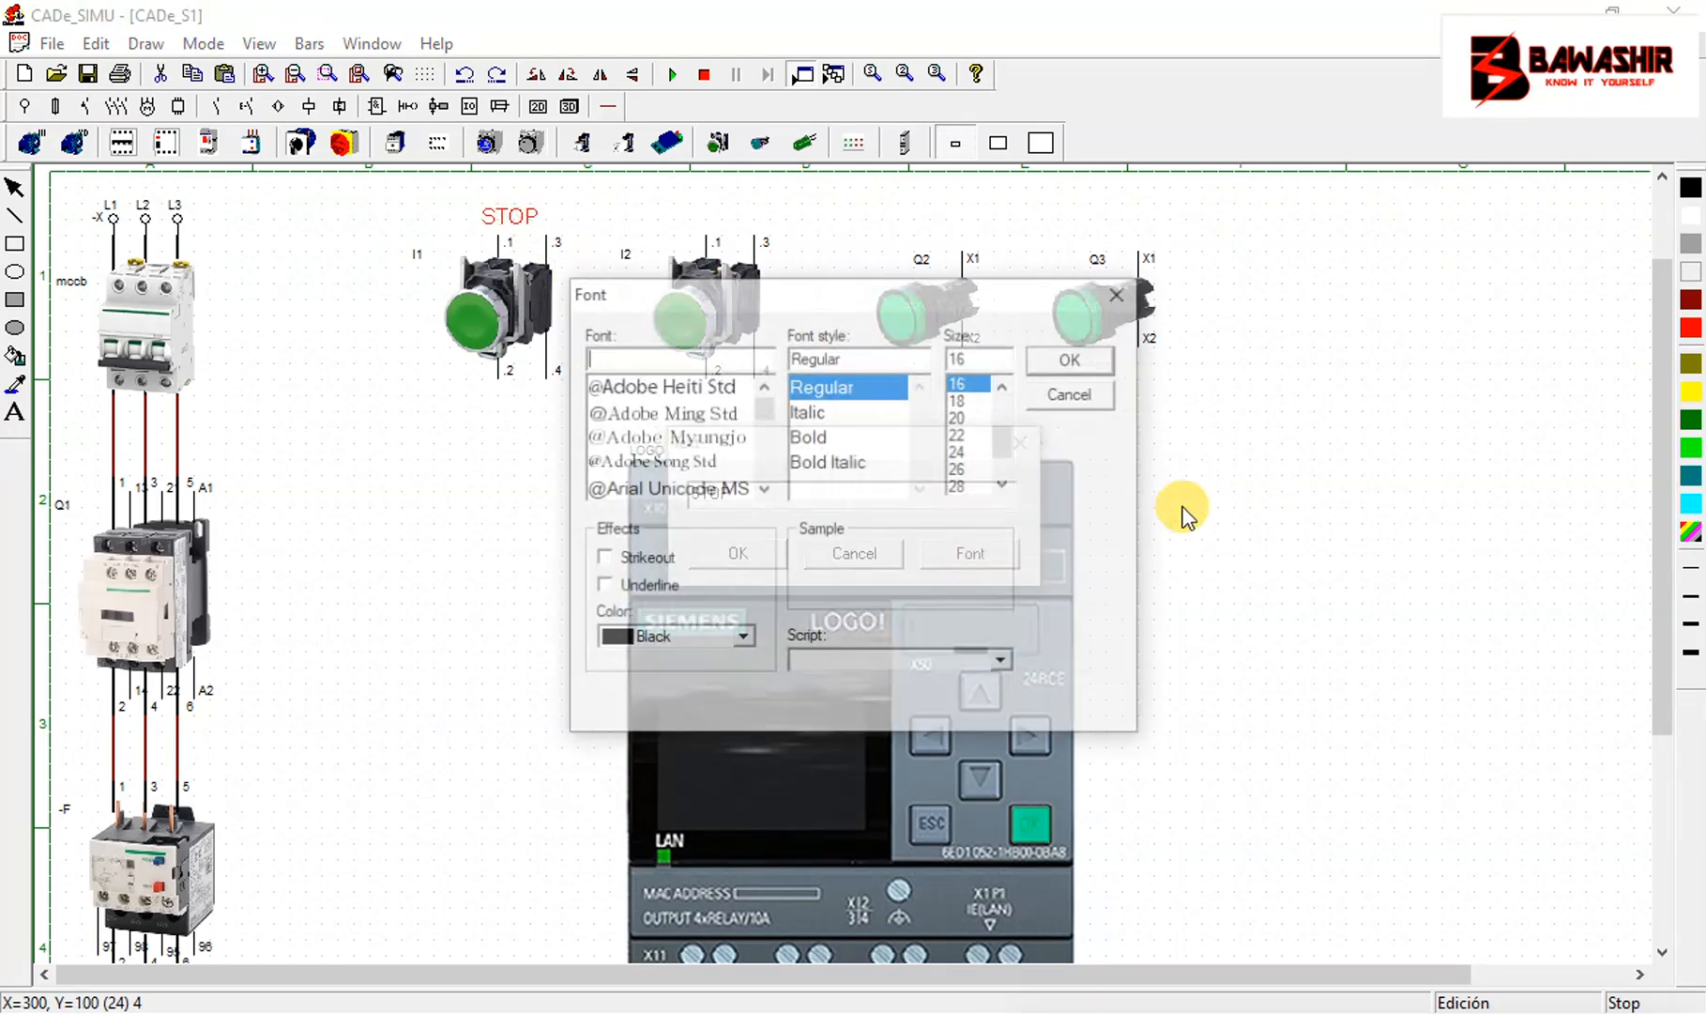
left_click(838, 436)
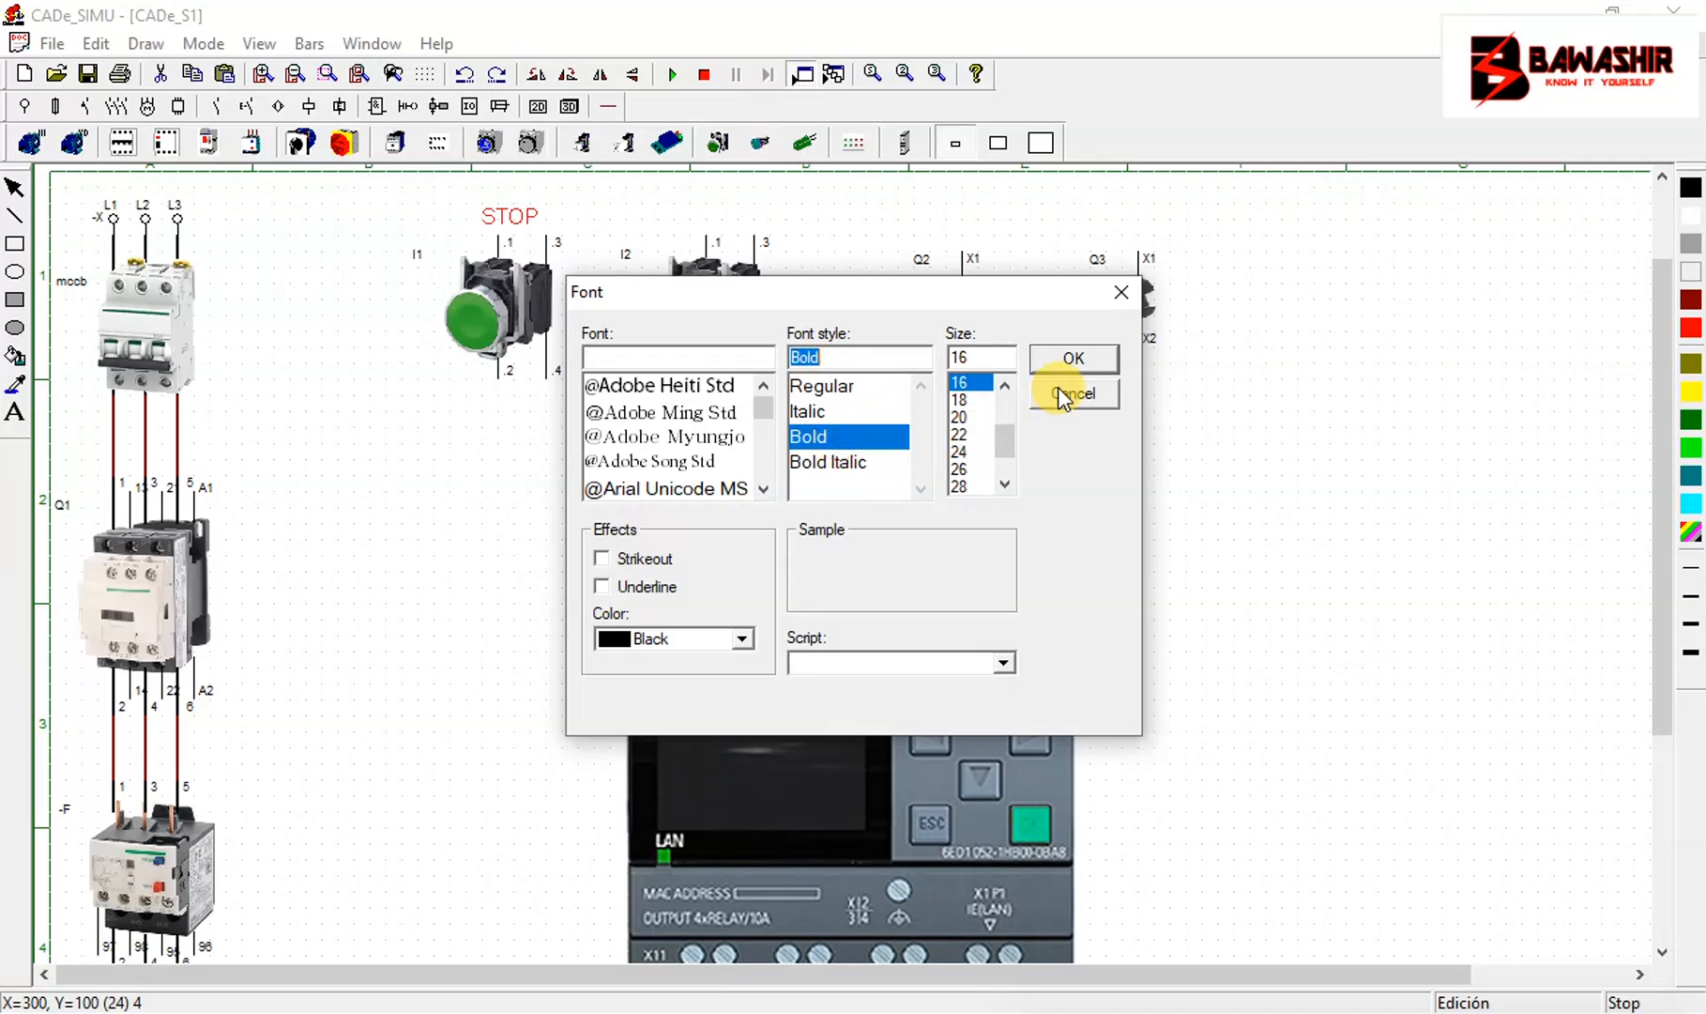
left_click(1072, 359)
left_click(739, 553)
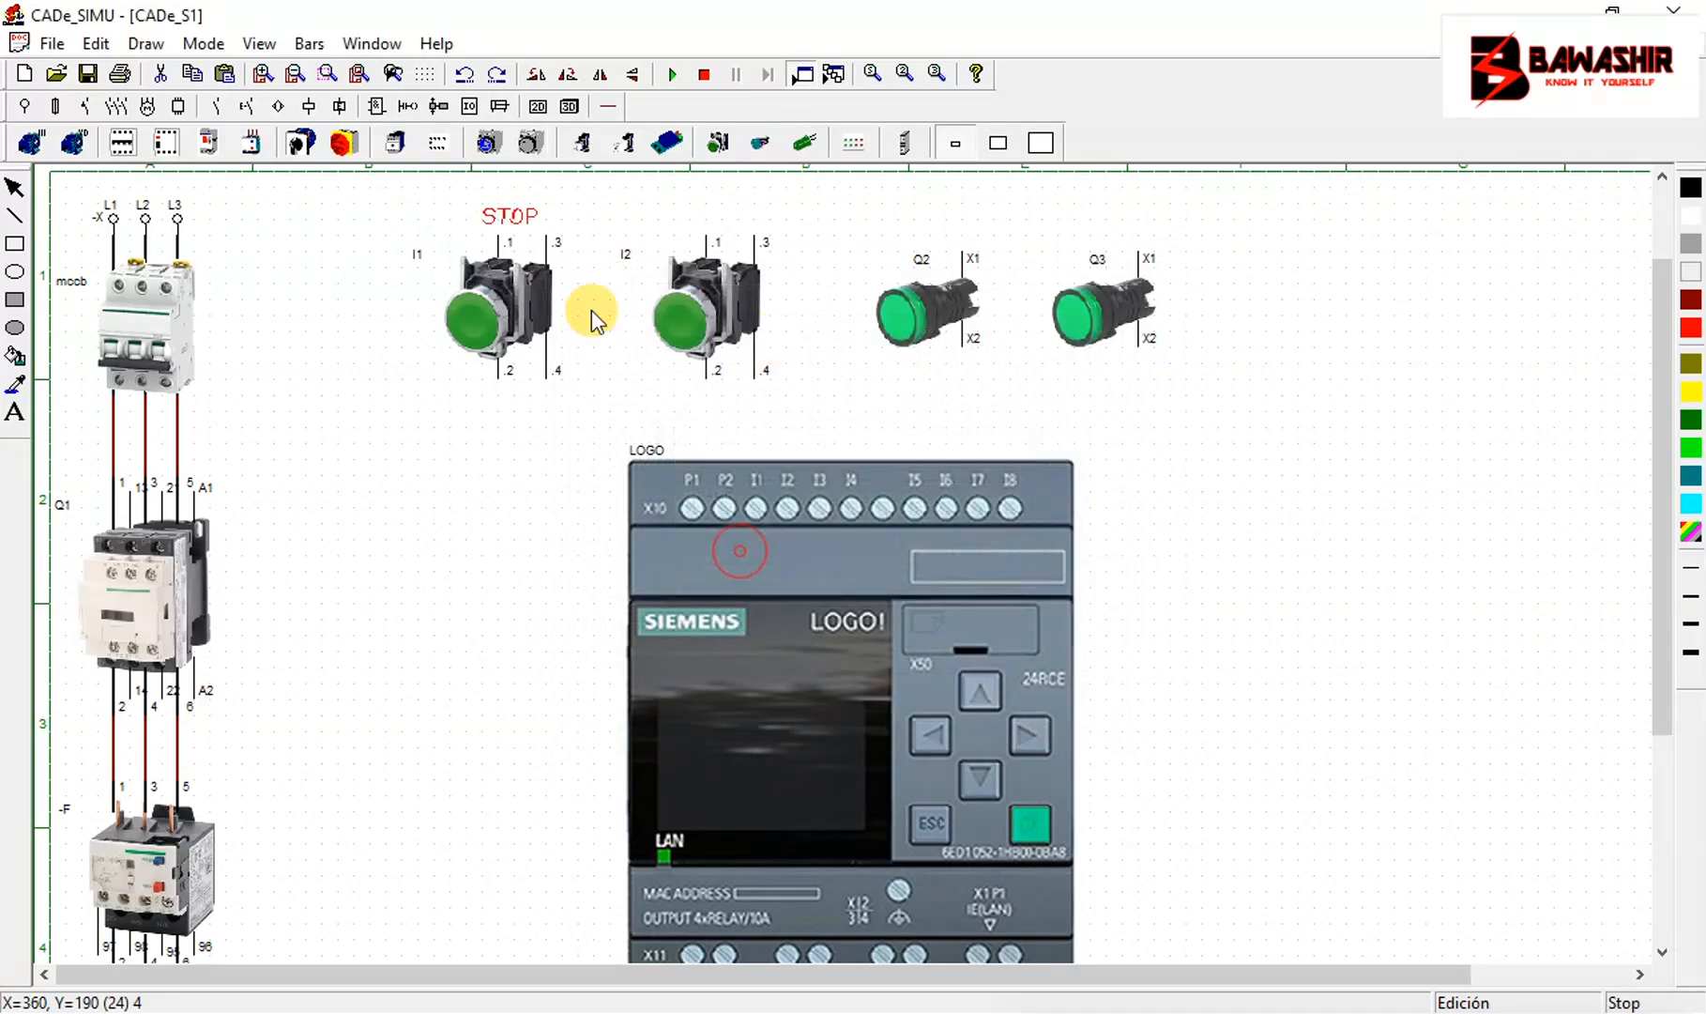
left_click_drag(522, 213, 534, 215)
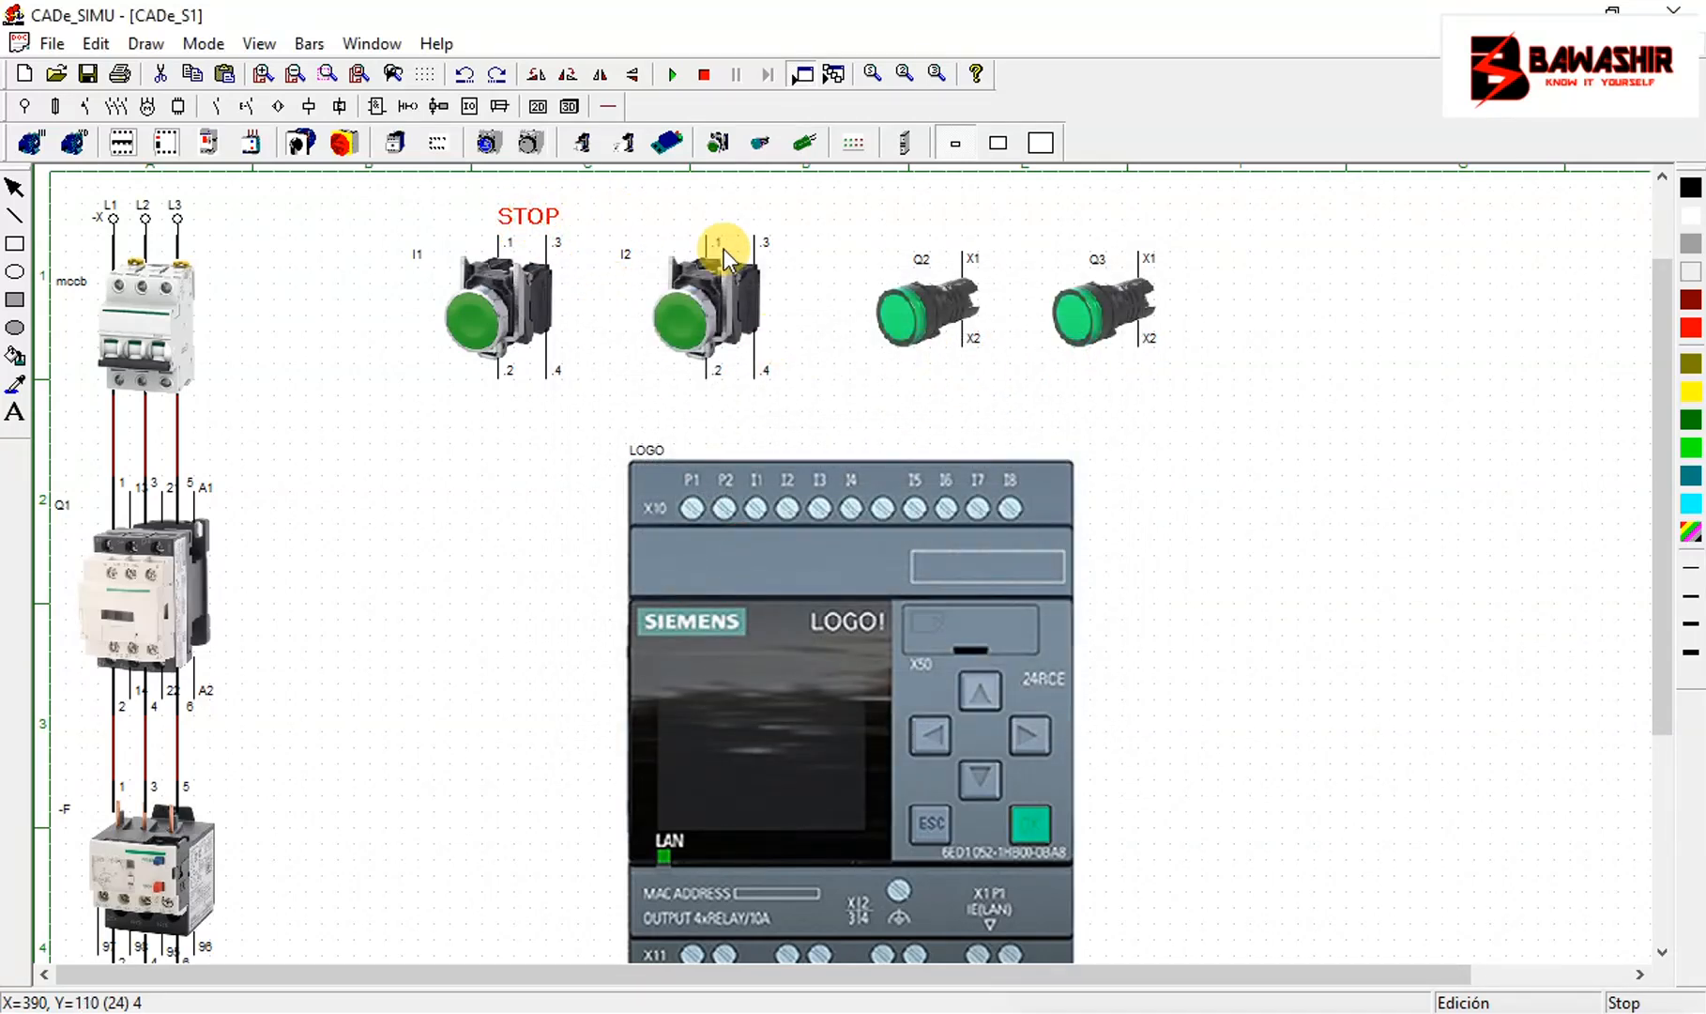
Add a text label reading START above the I2 push button, level with the STOP label
left_click(14, 411)
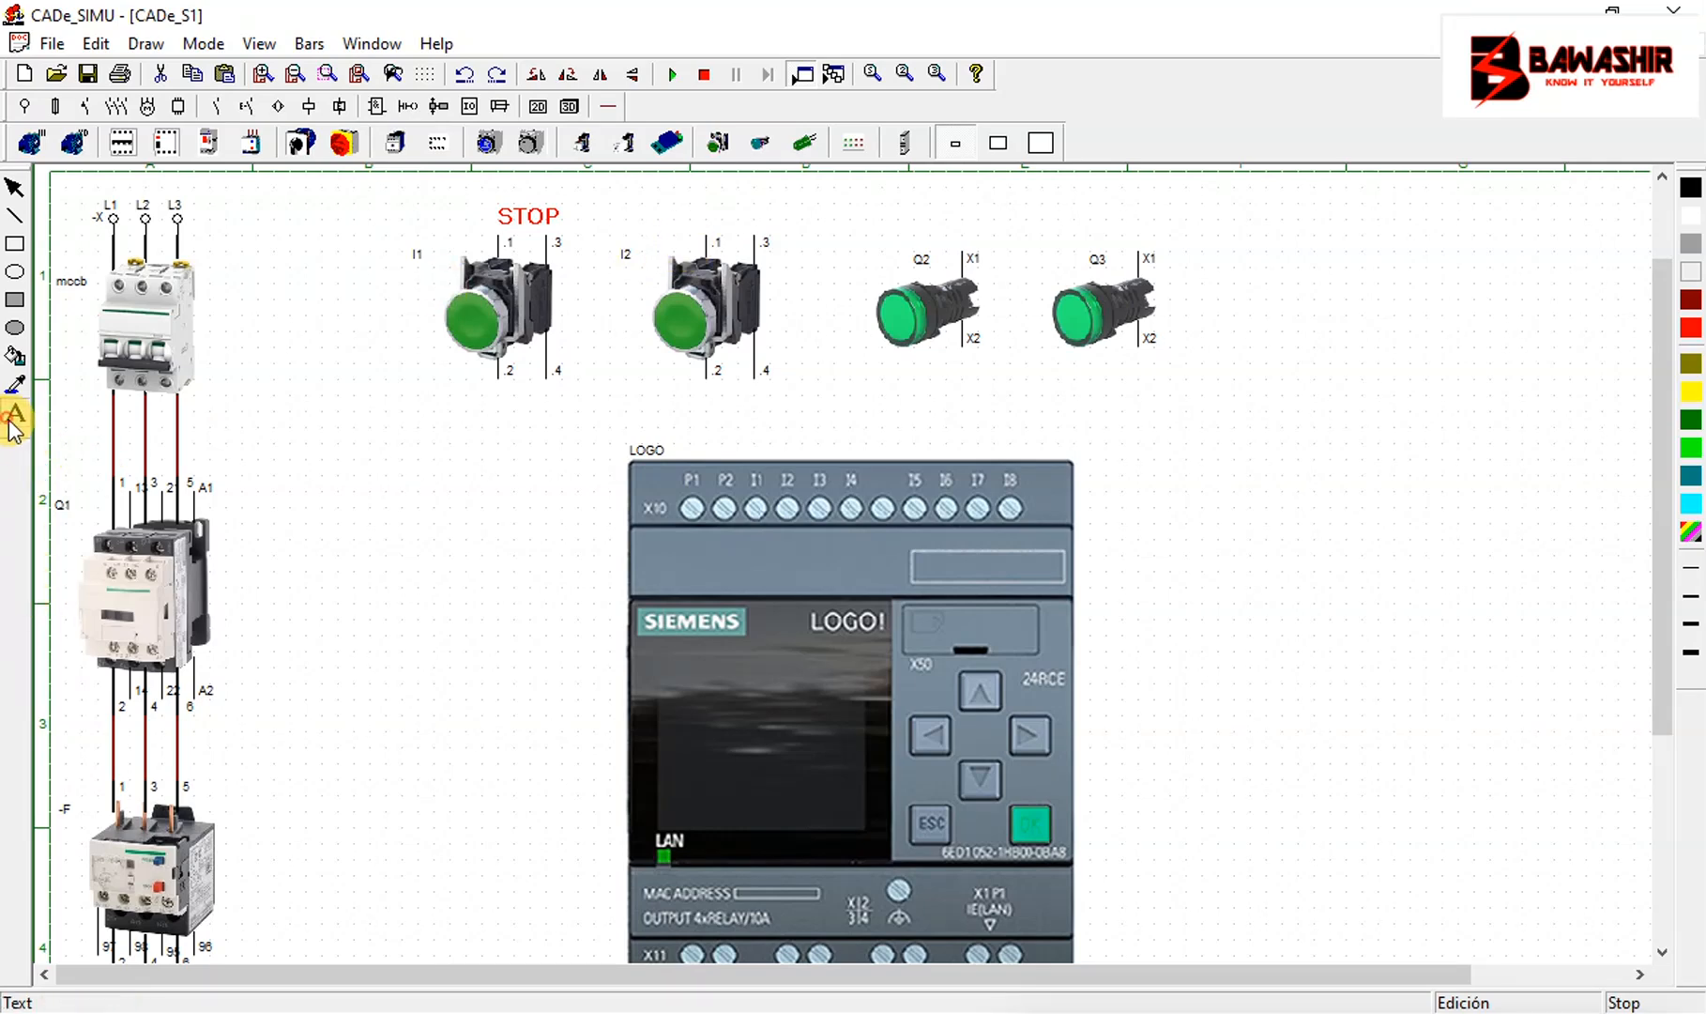
left_click(773, 278)
type("START")
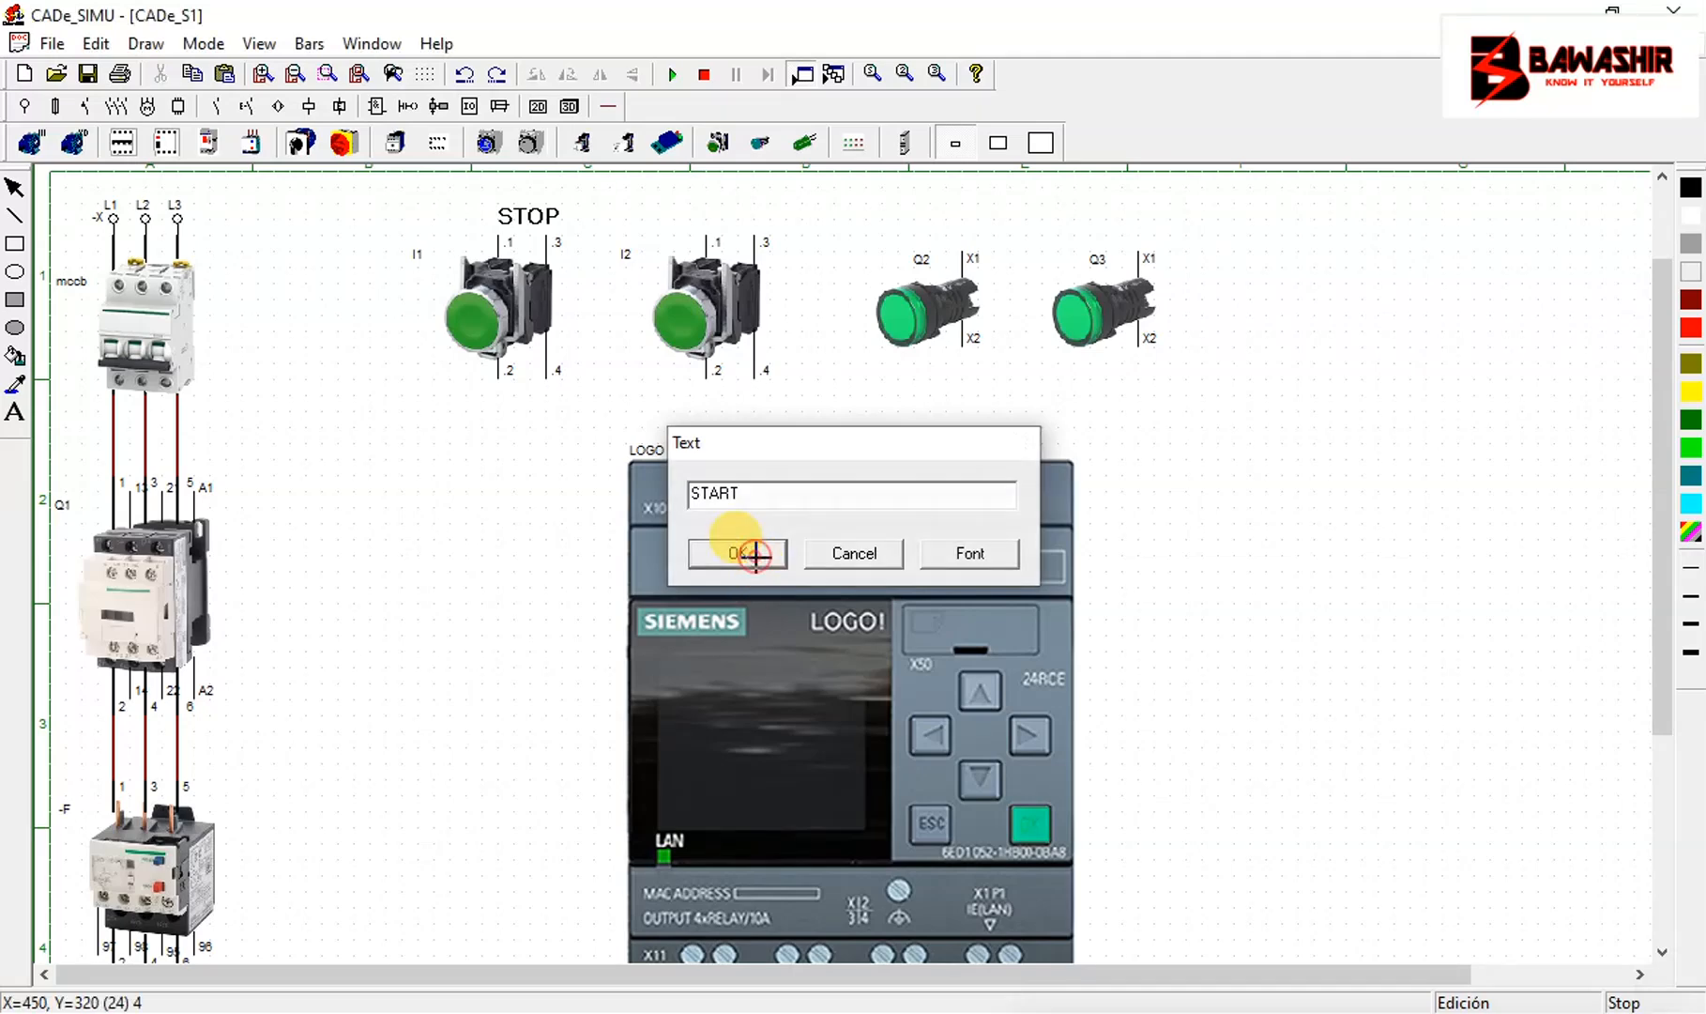
left_click(757, 559)
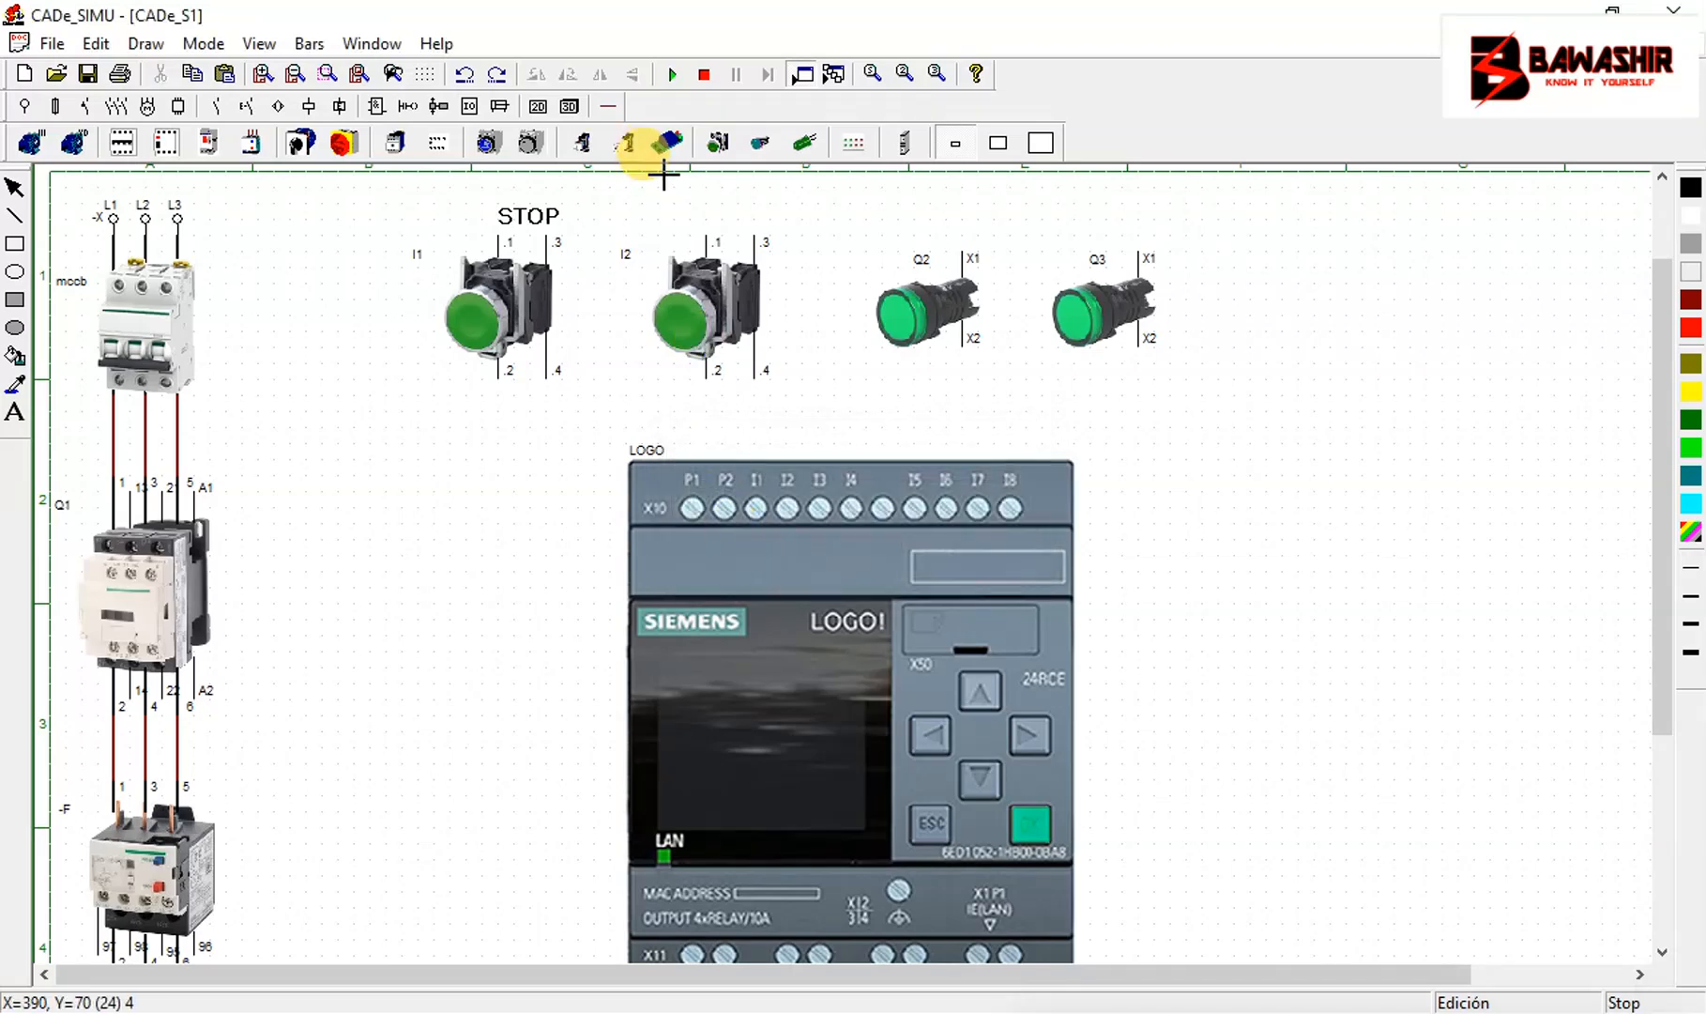
left_click(732, 222)
left_click_drag(734, 227, 728, 215)
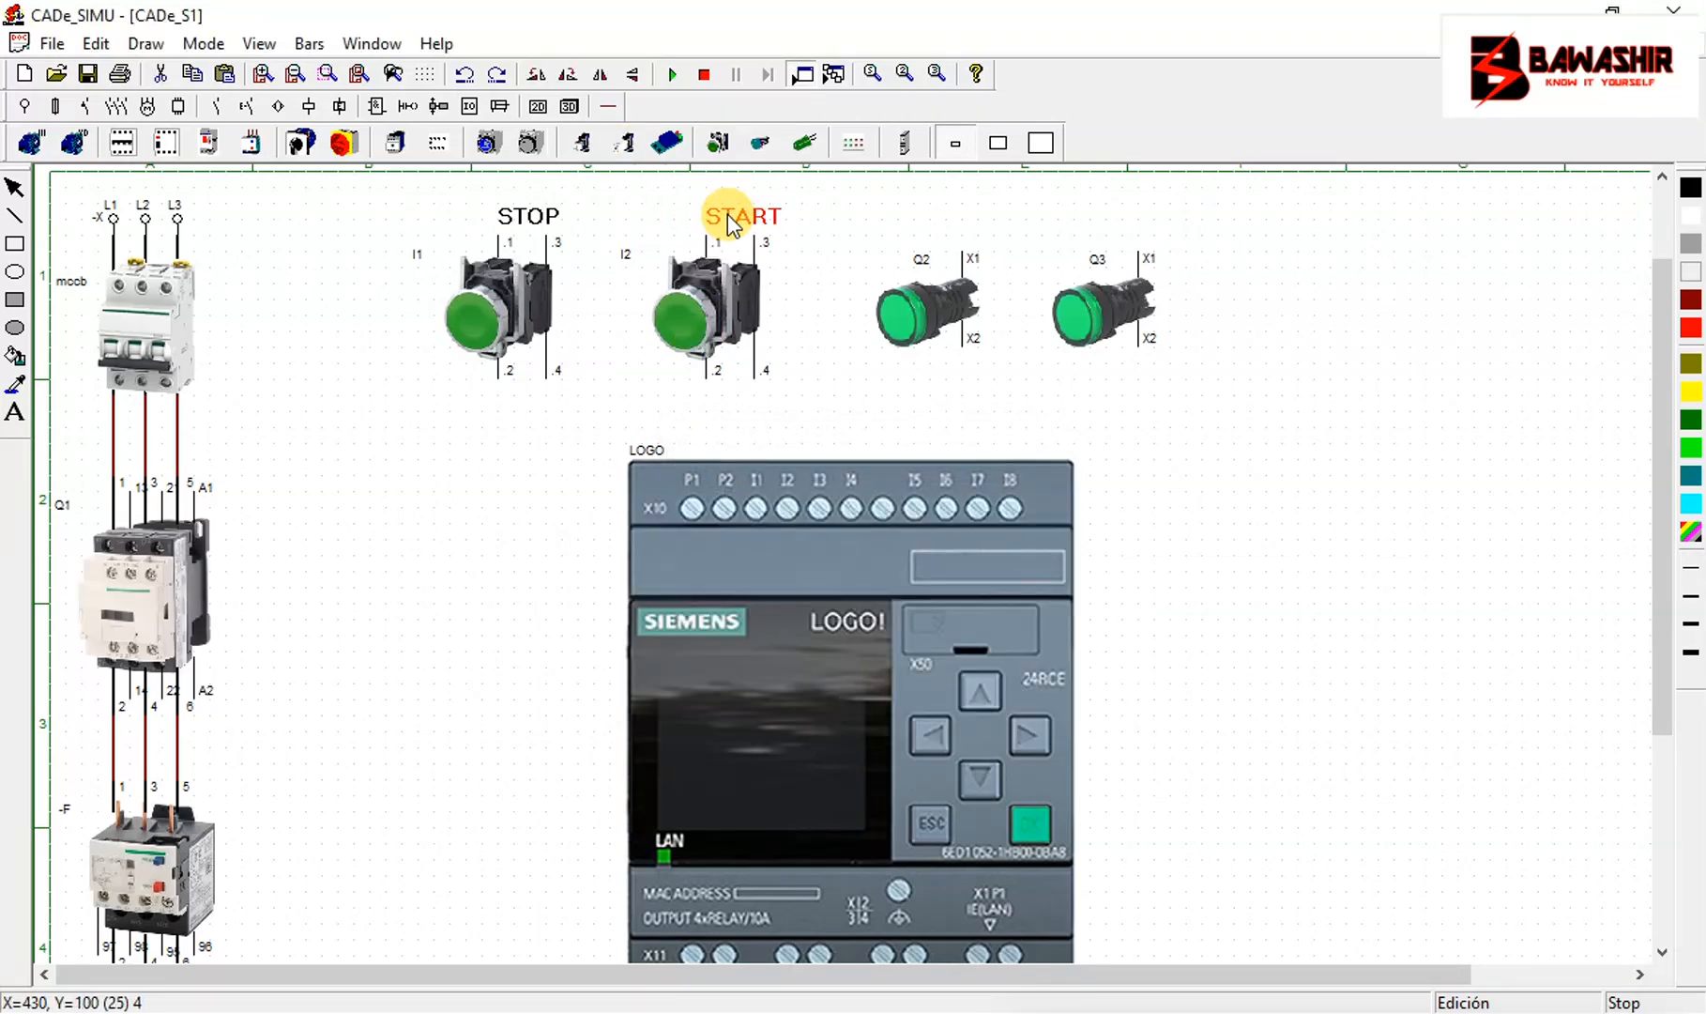
Add a text label reading OFF above the Q2 pilot lamp
left_click(14, 411)
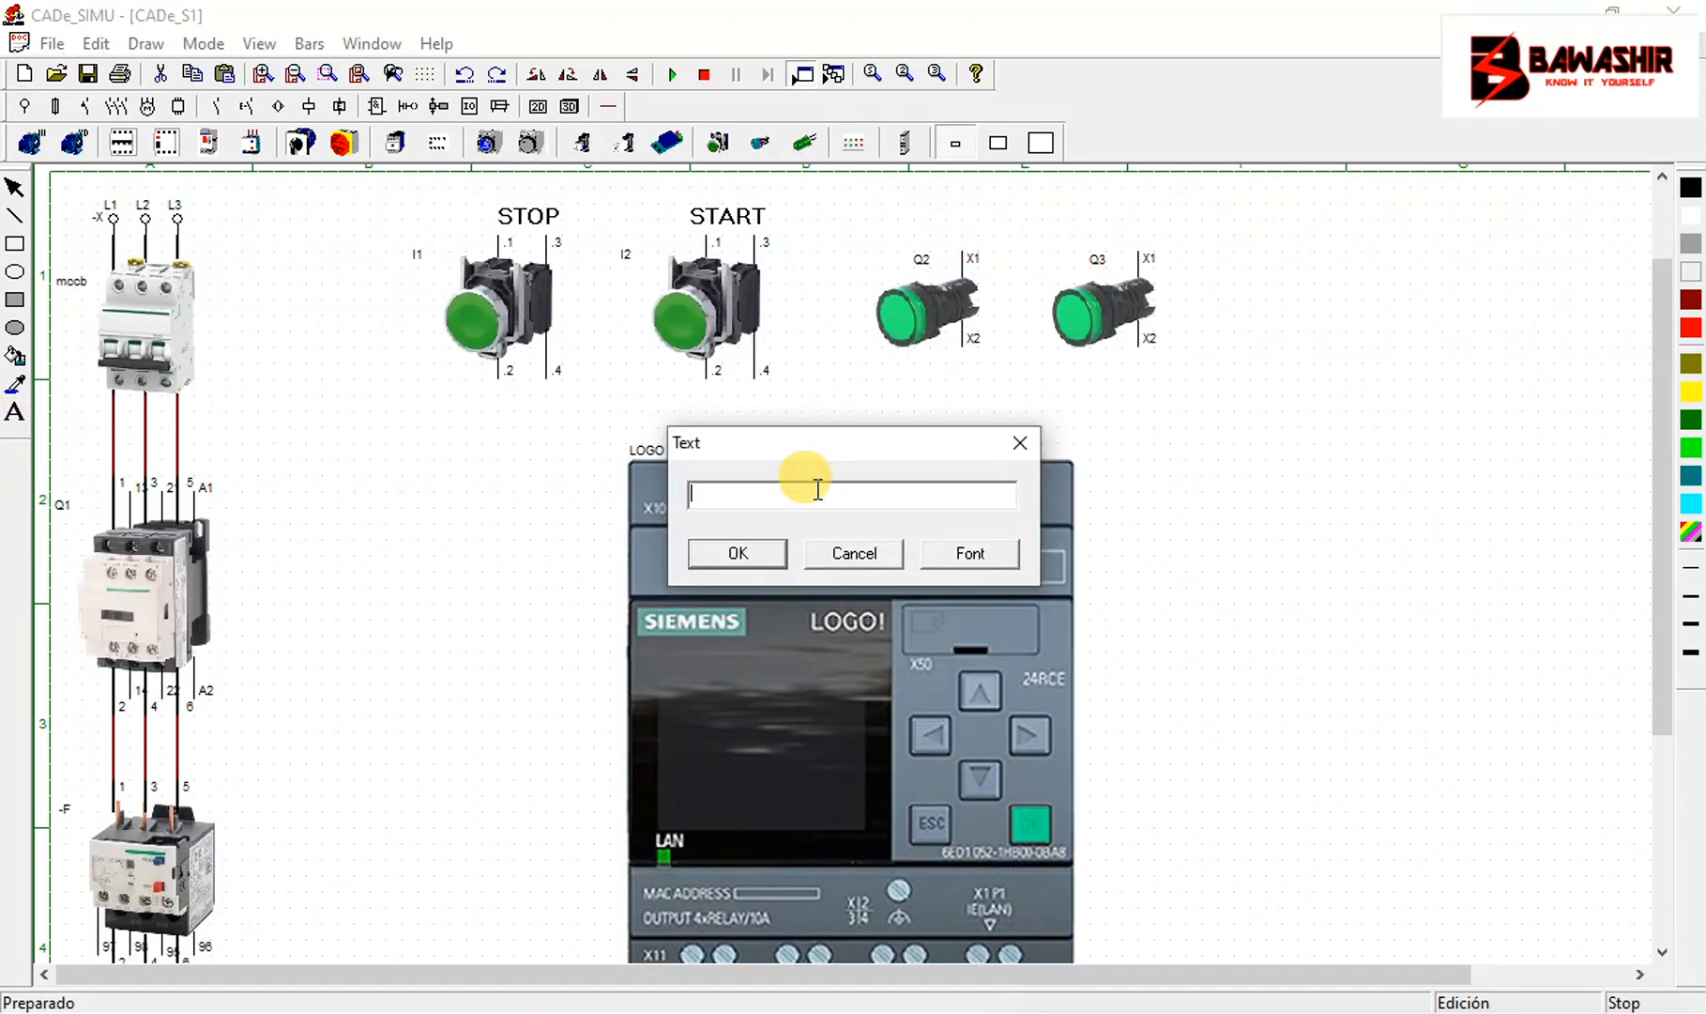
type("0")
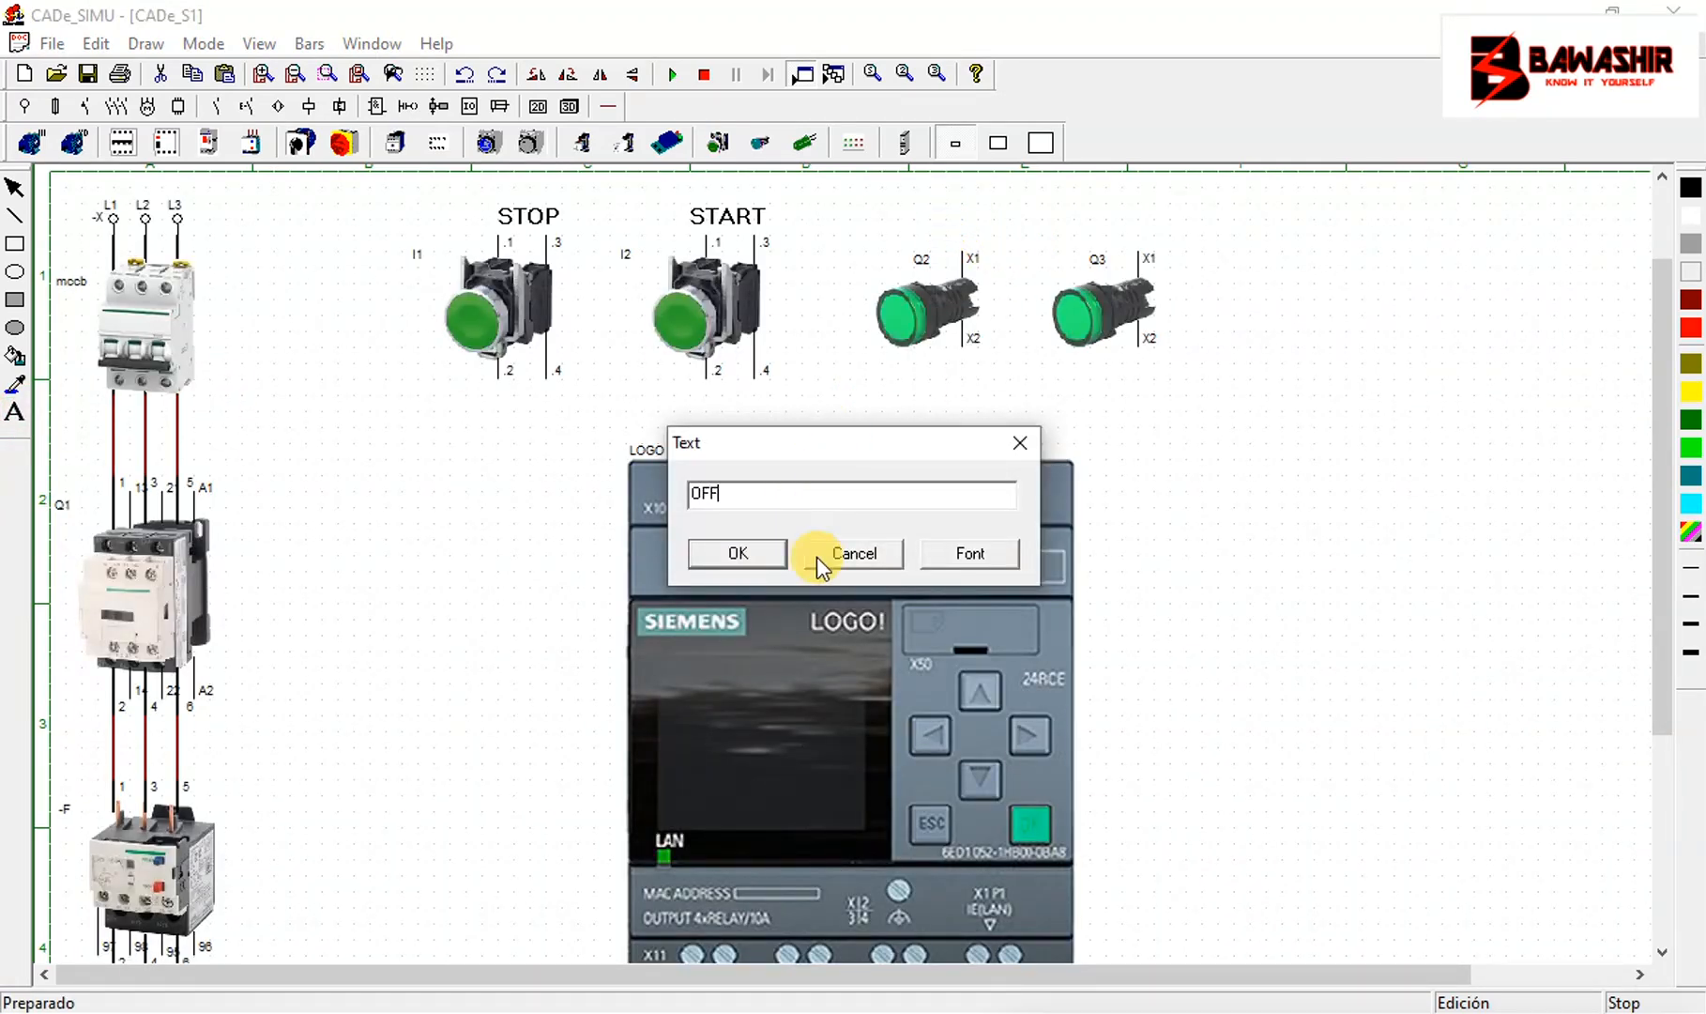
left_click(746, 553)
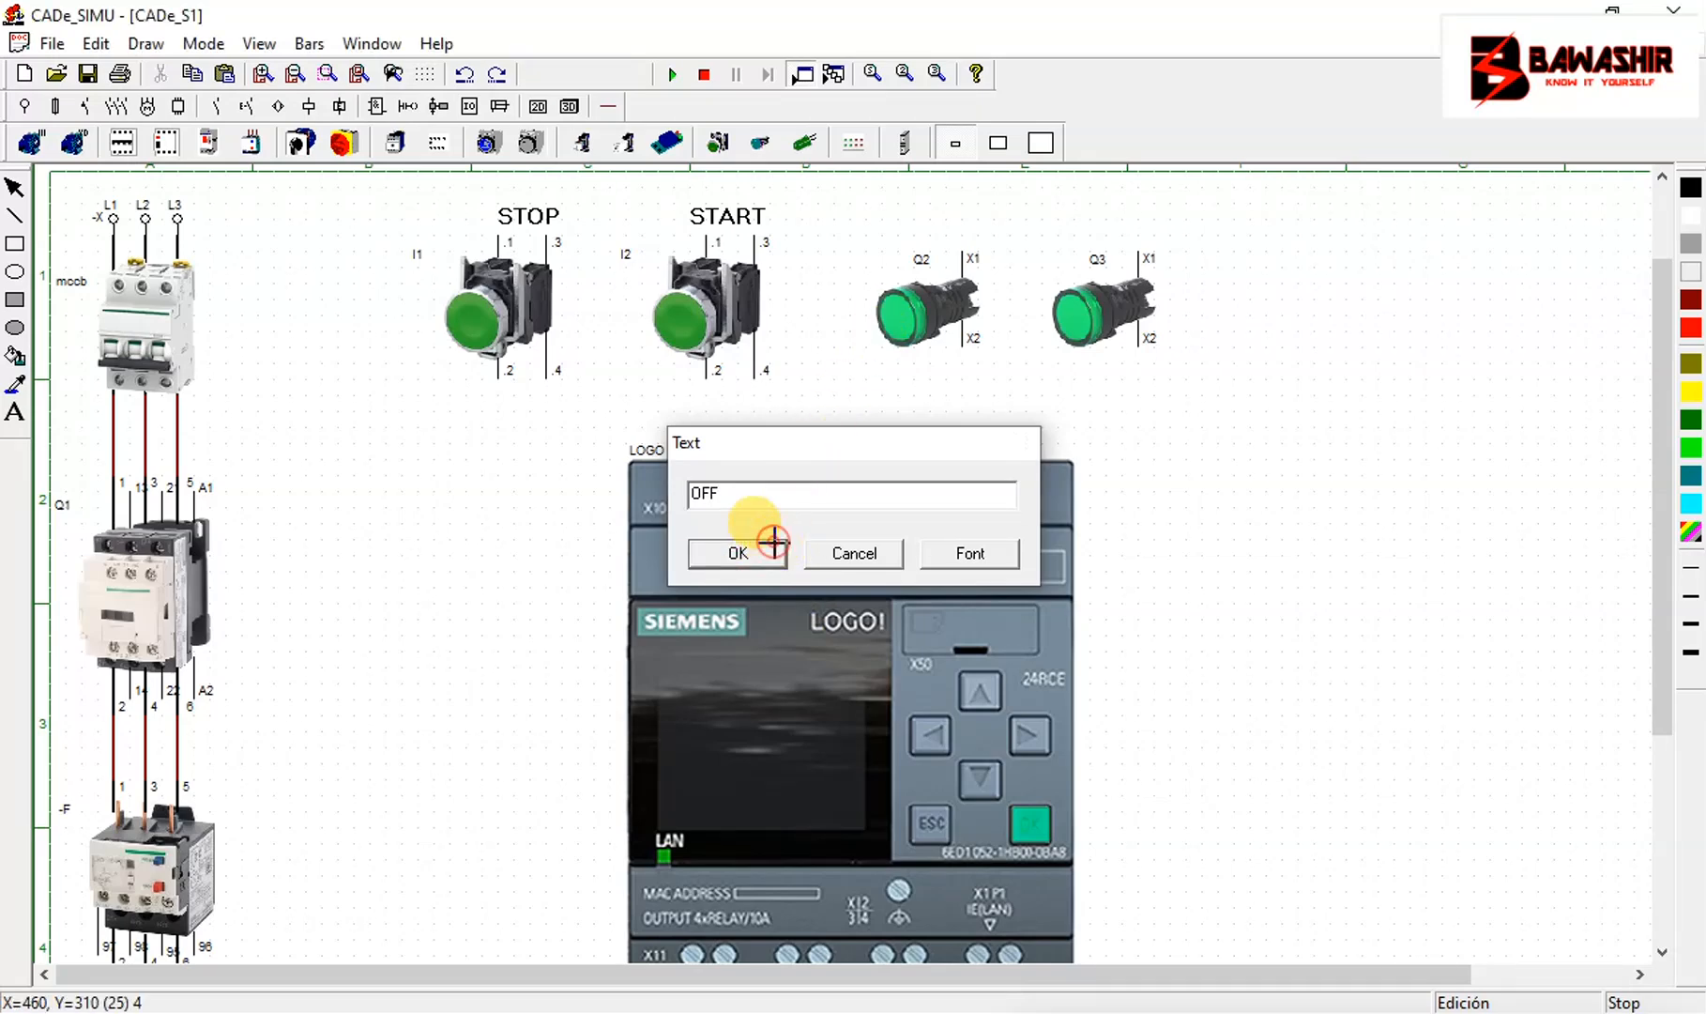
left_click(944, 234)
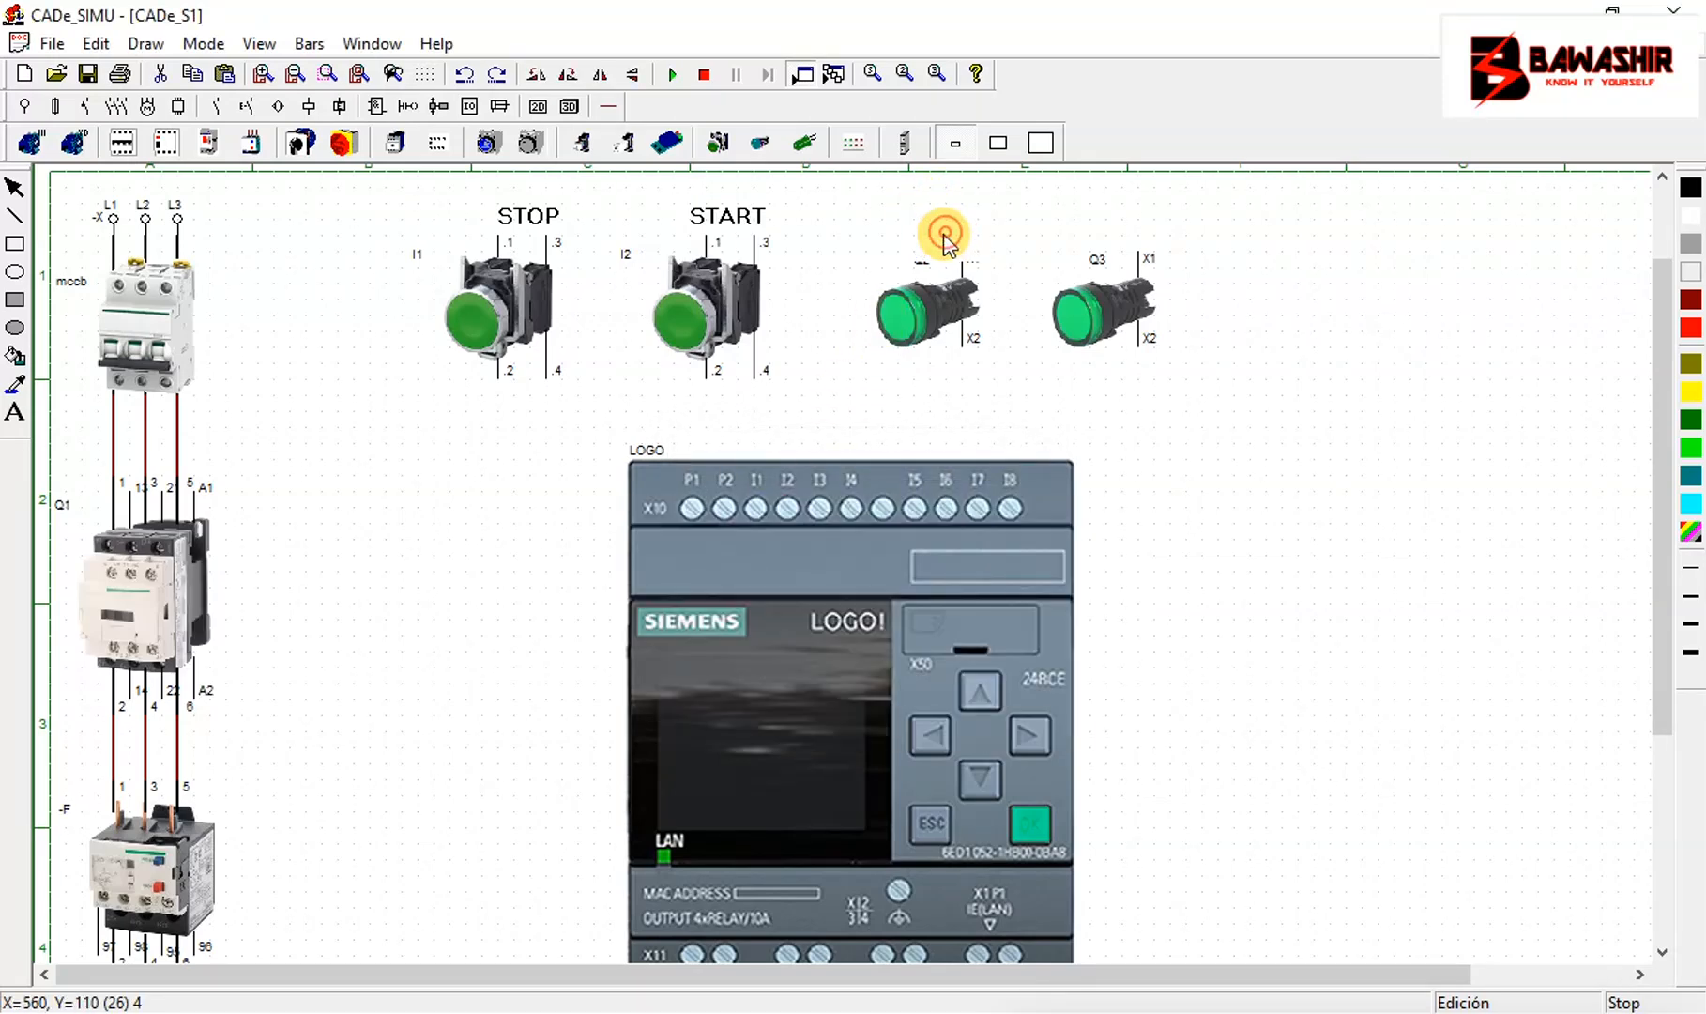
Add a text label reading ON above the Q3 pilot lamp, level with the OFF label
left_click(14, 411)
left_click(991, 384)
type("0")
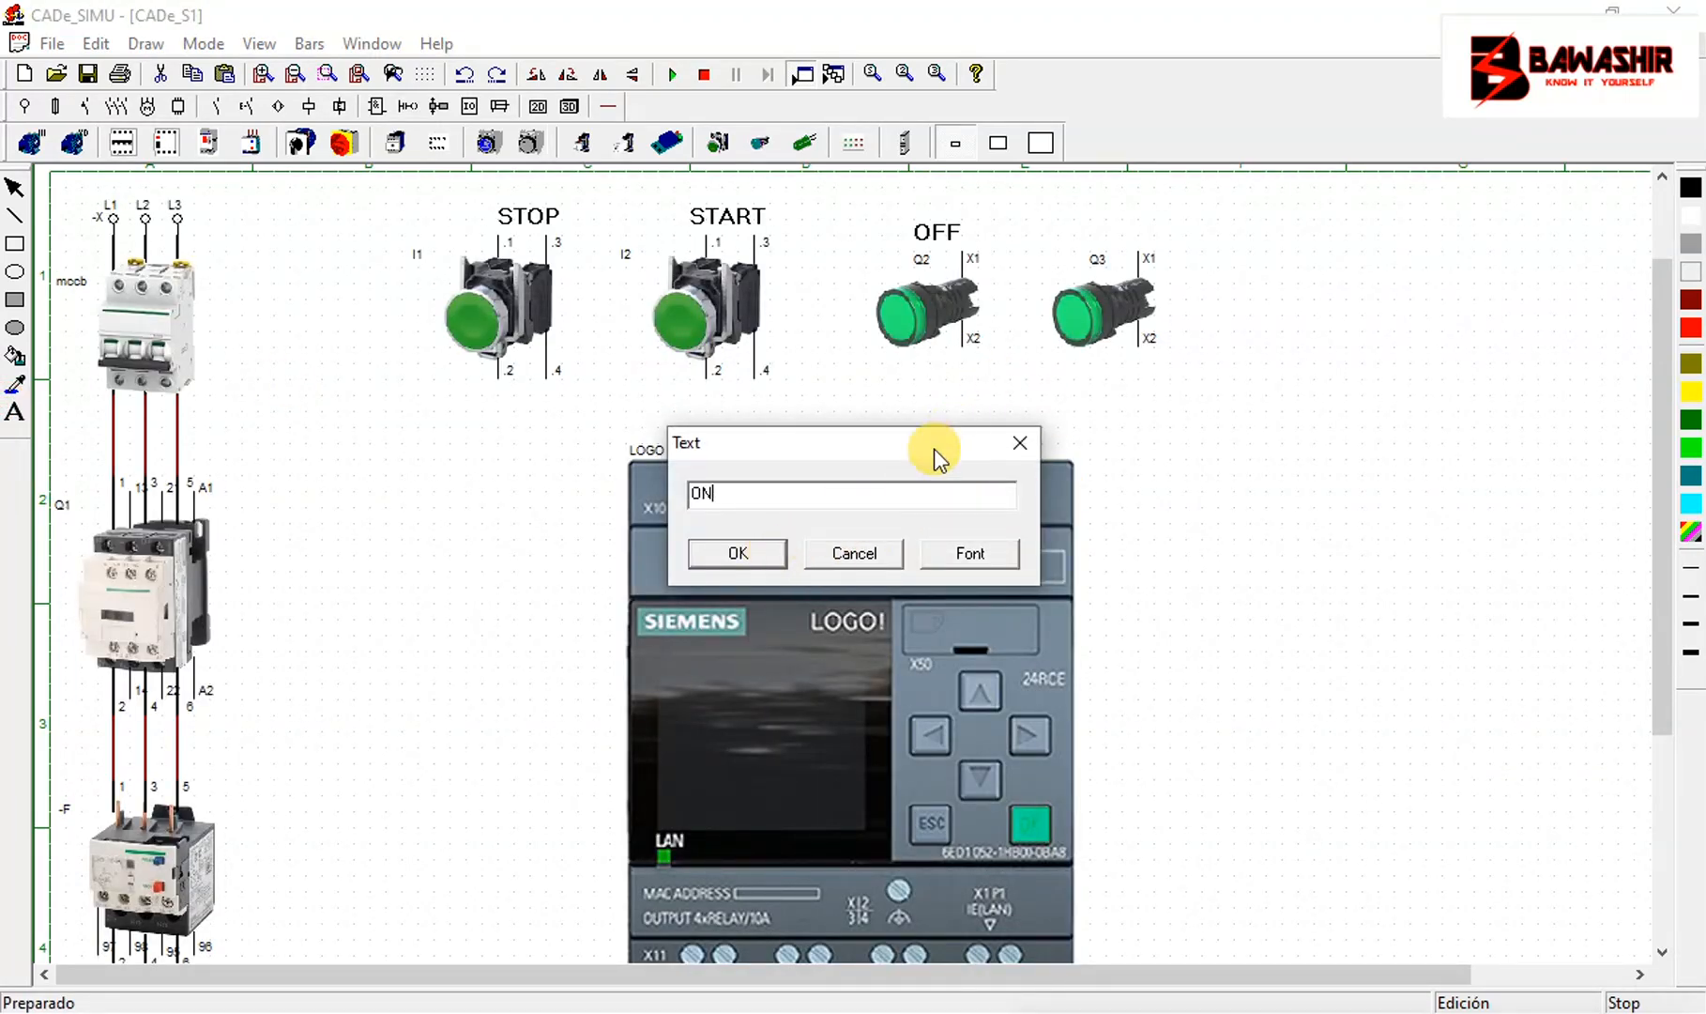
left_click(746, 553)
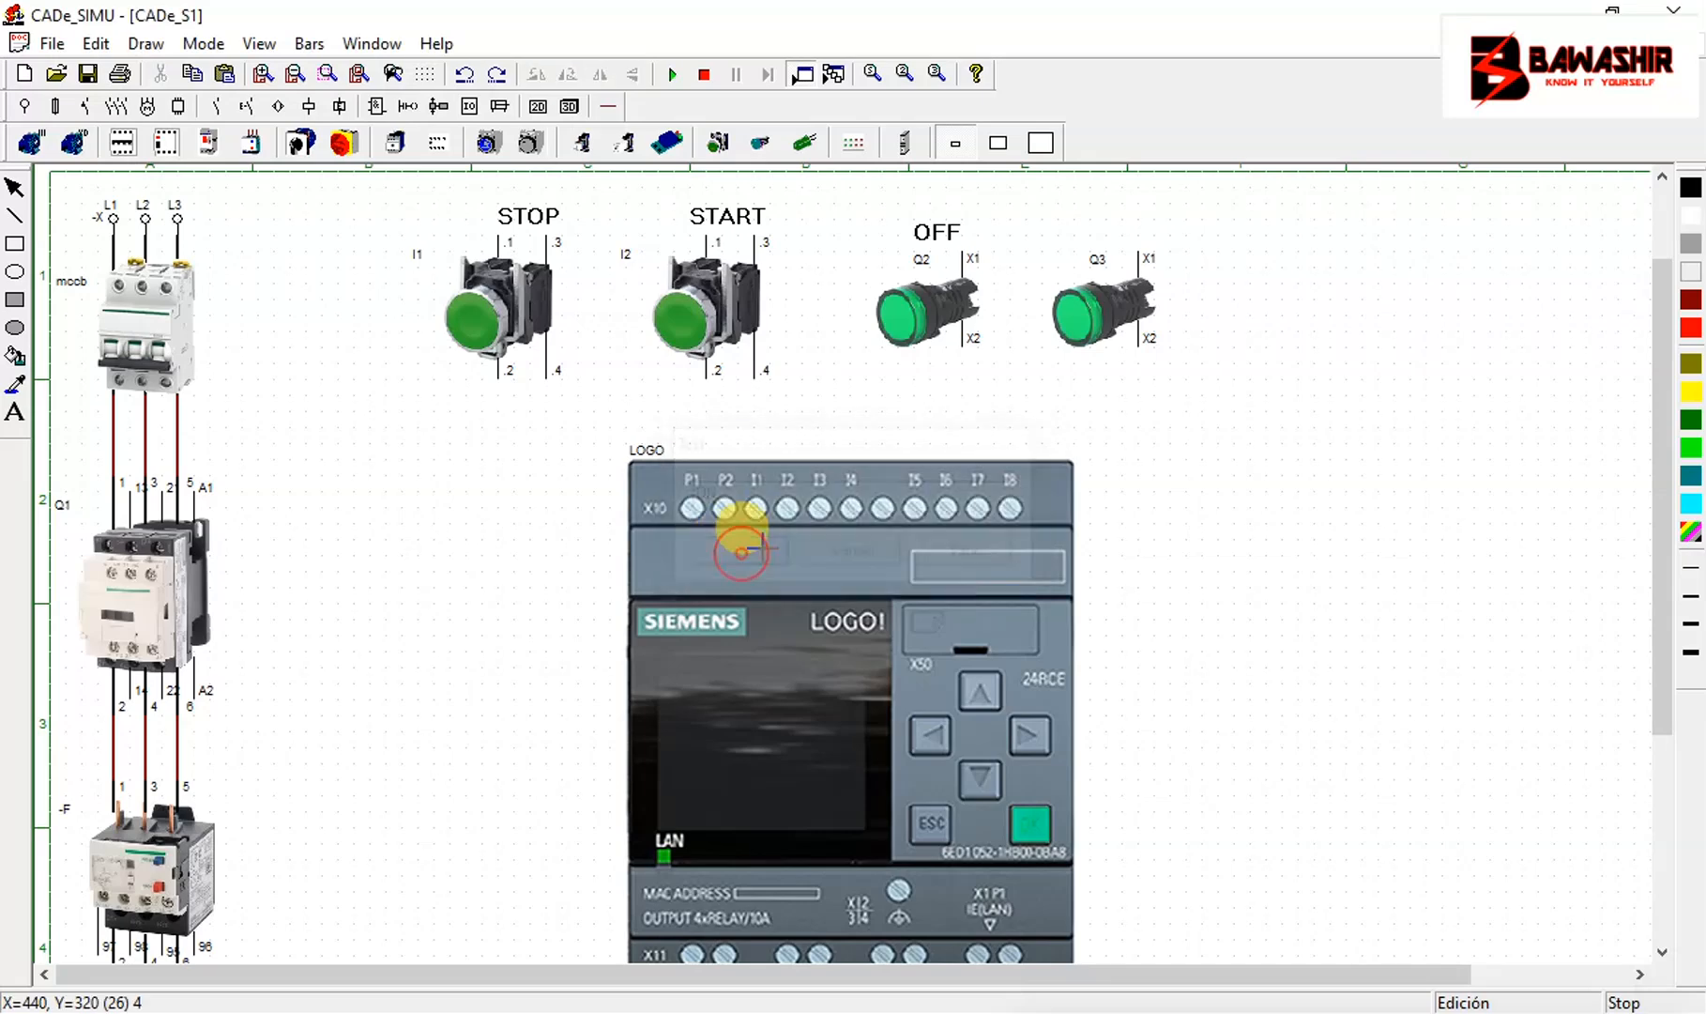
left_click(1121, 246)
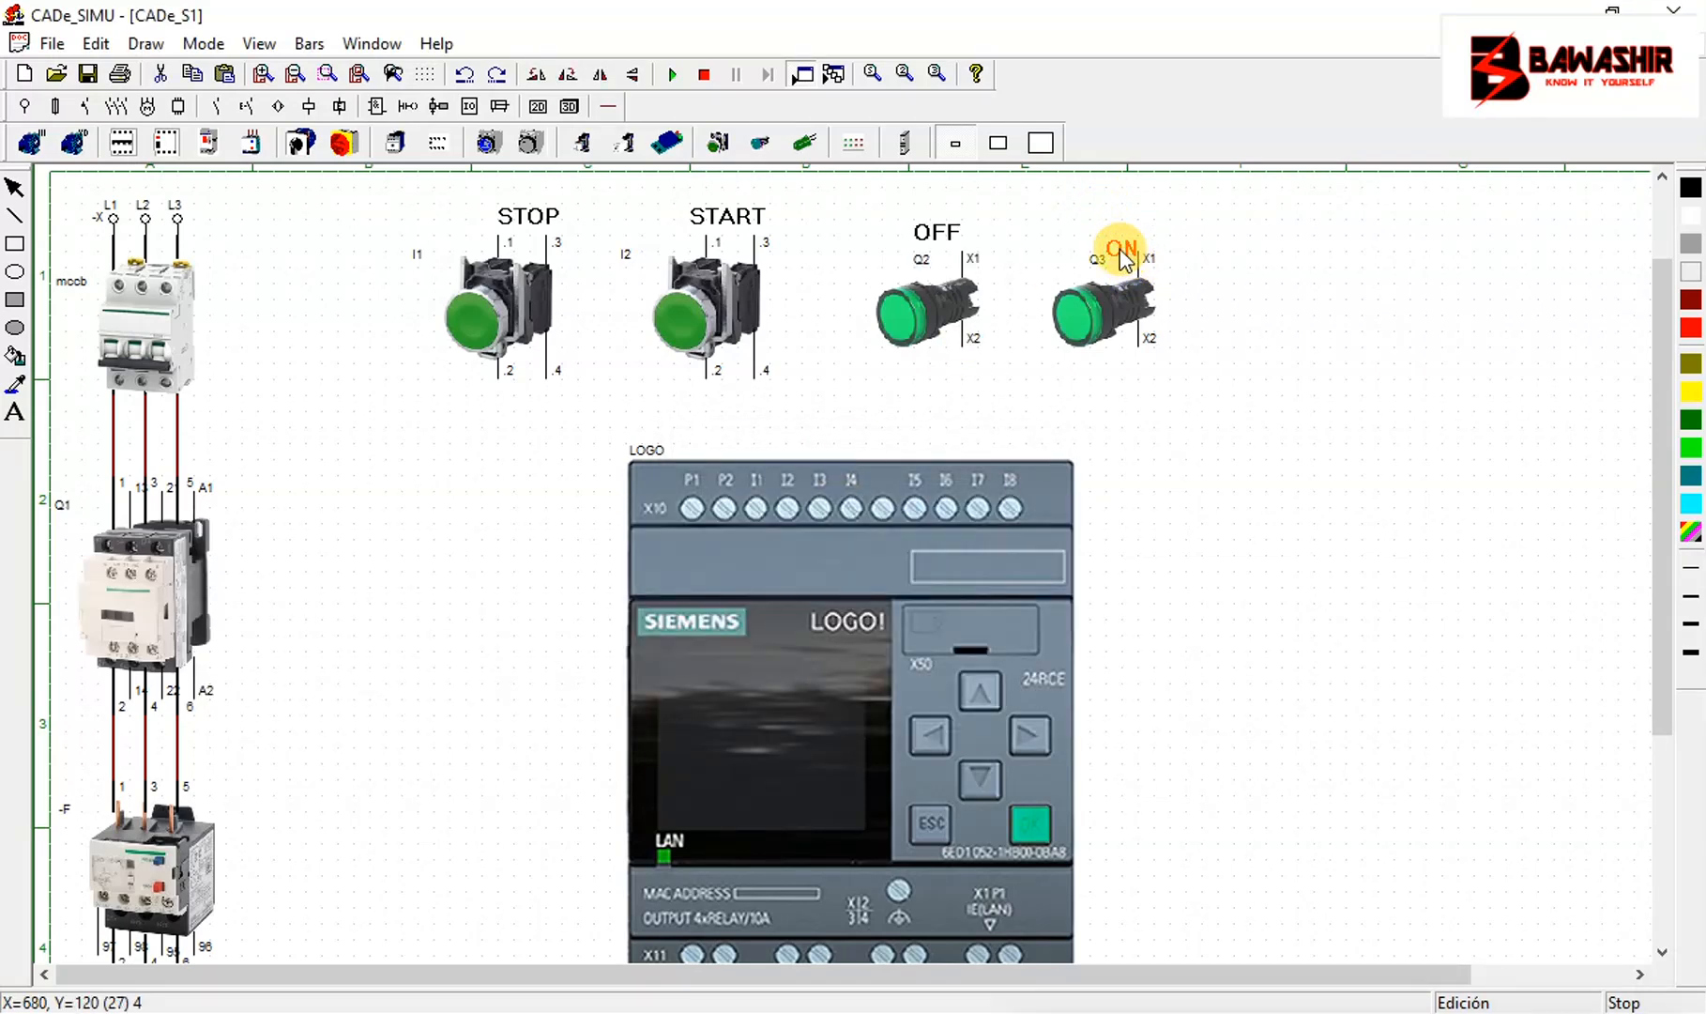
left_click_drag(1121, 248, 1122, 236)
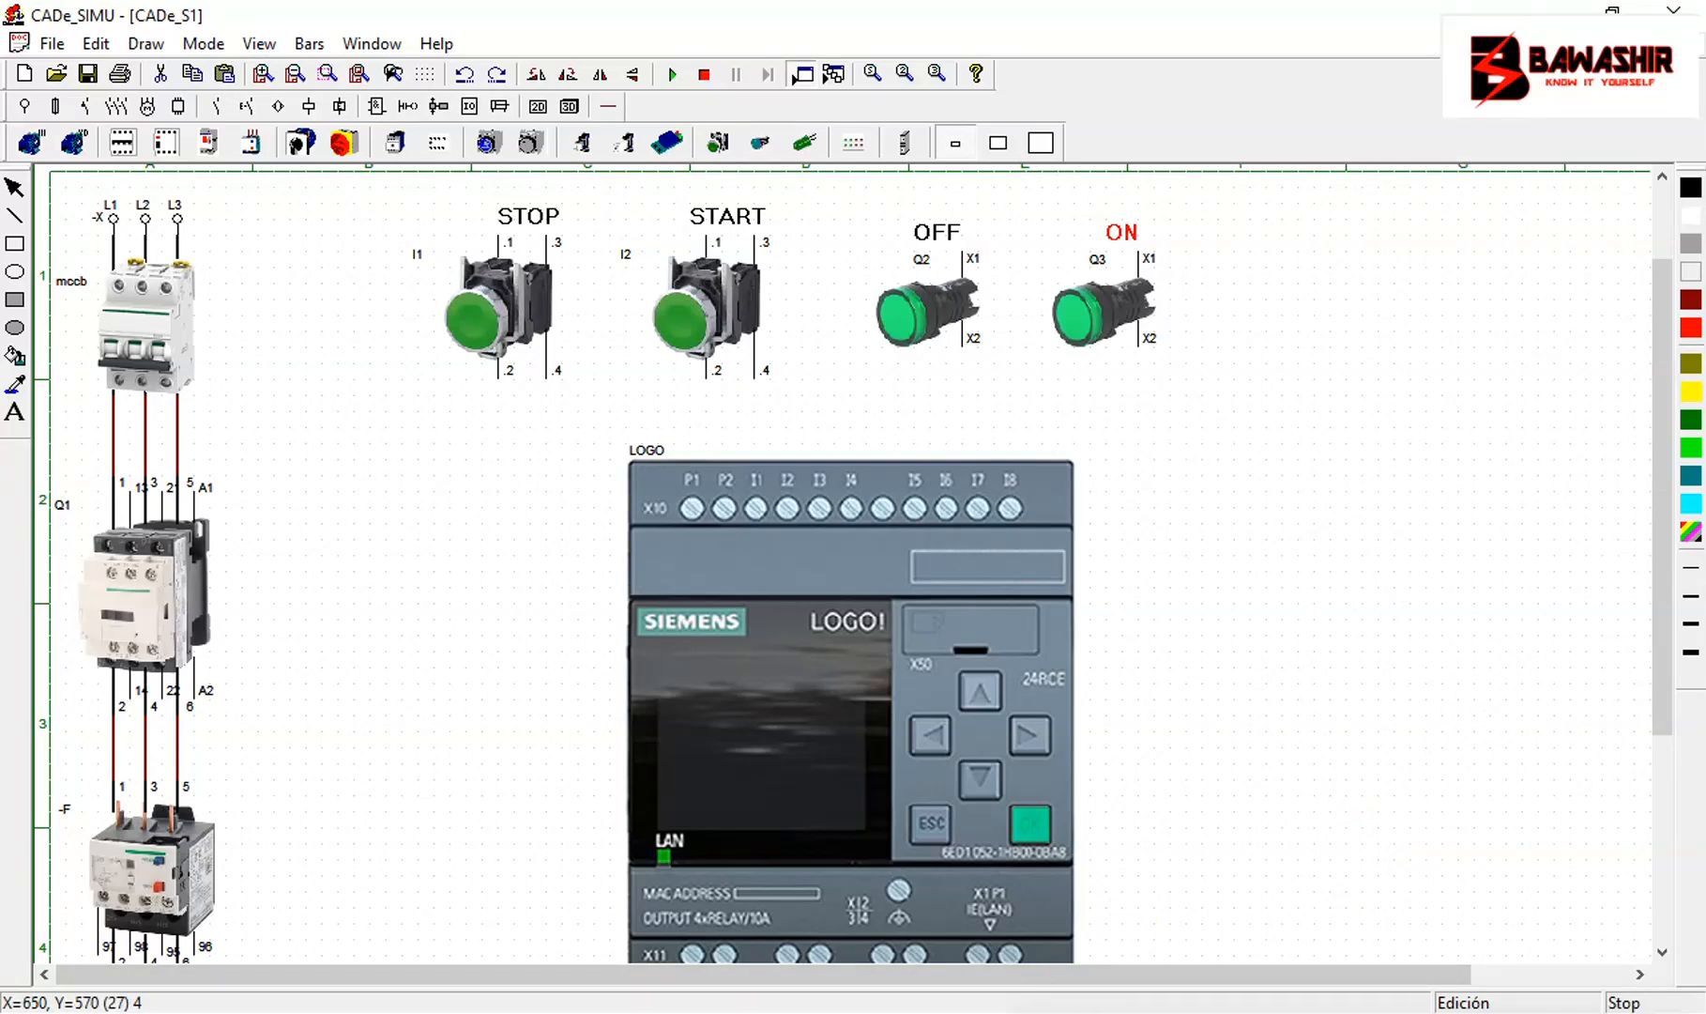
Place a realistic circuit breaker to the right of the main breaker and change it to the two-pole IN image, aligned with the main breaker
left_click(122, 143)
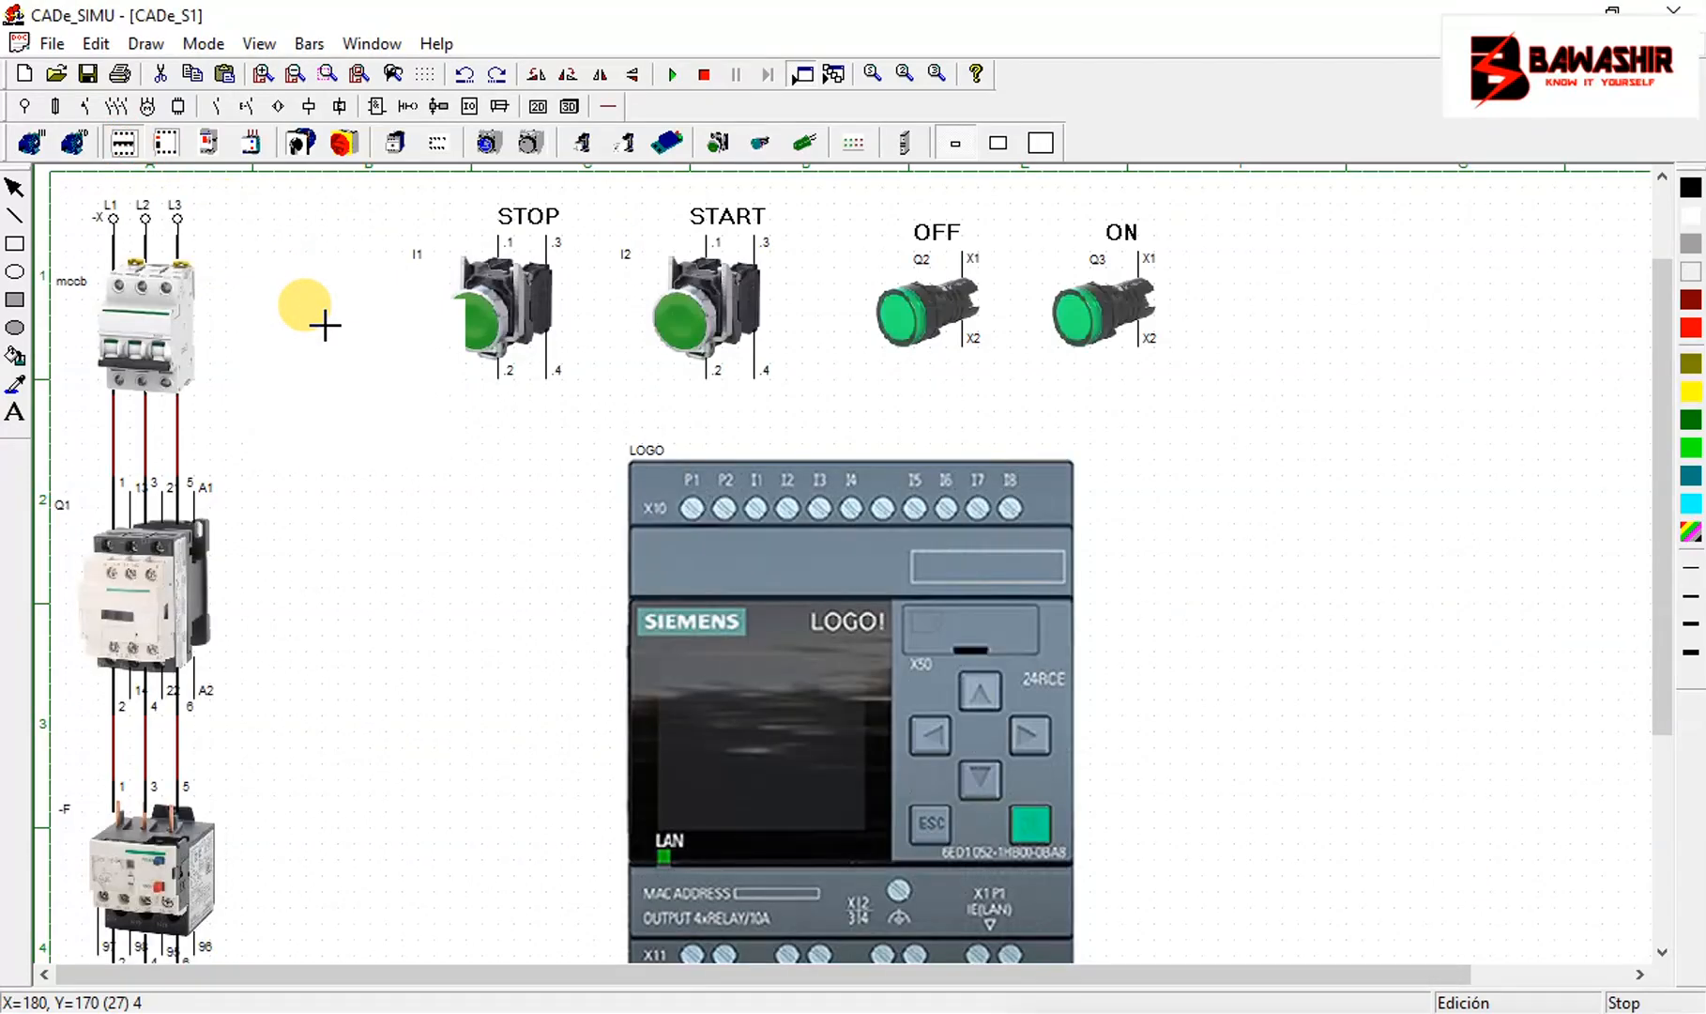
left_click(270, 274)
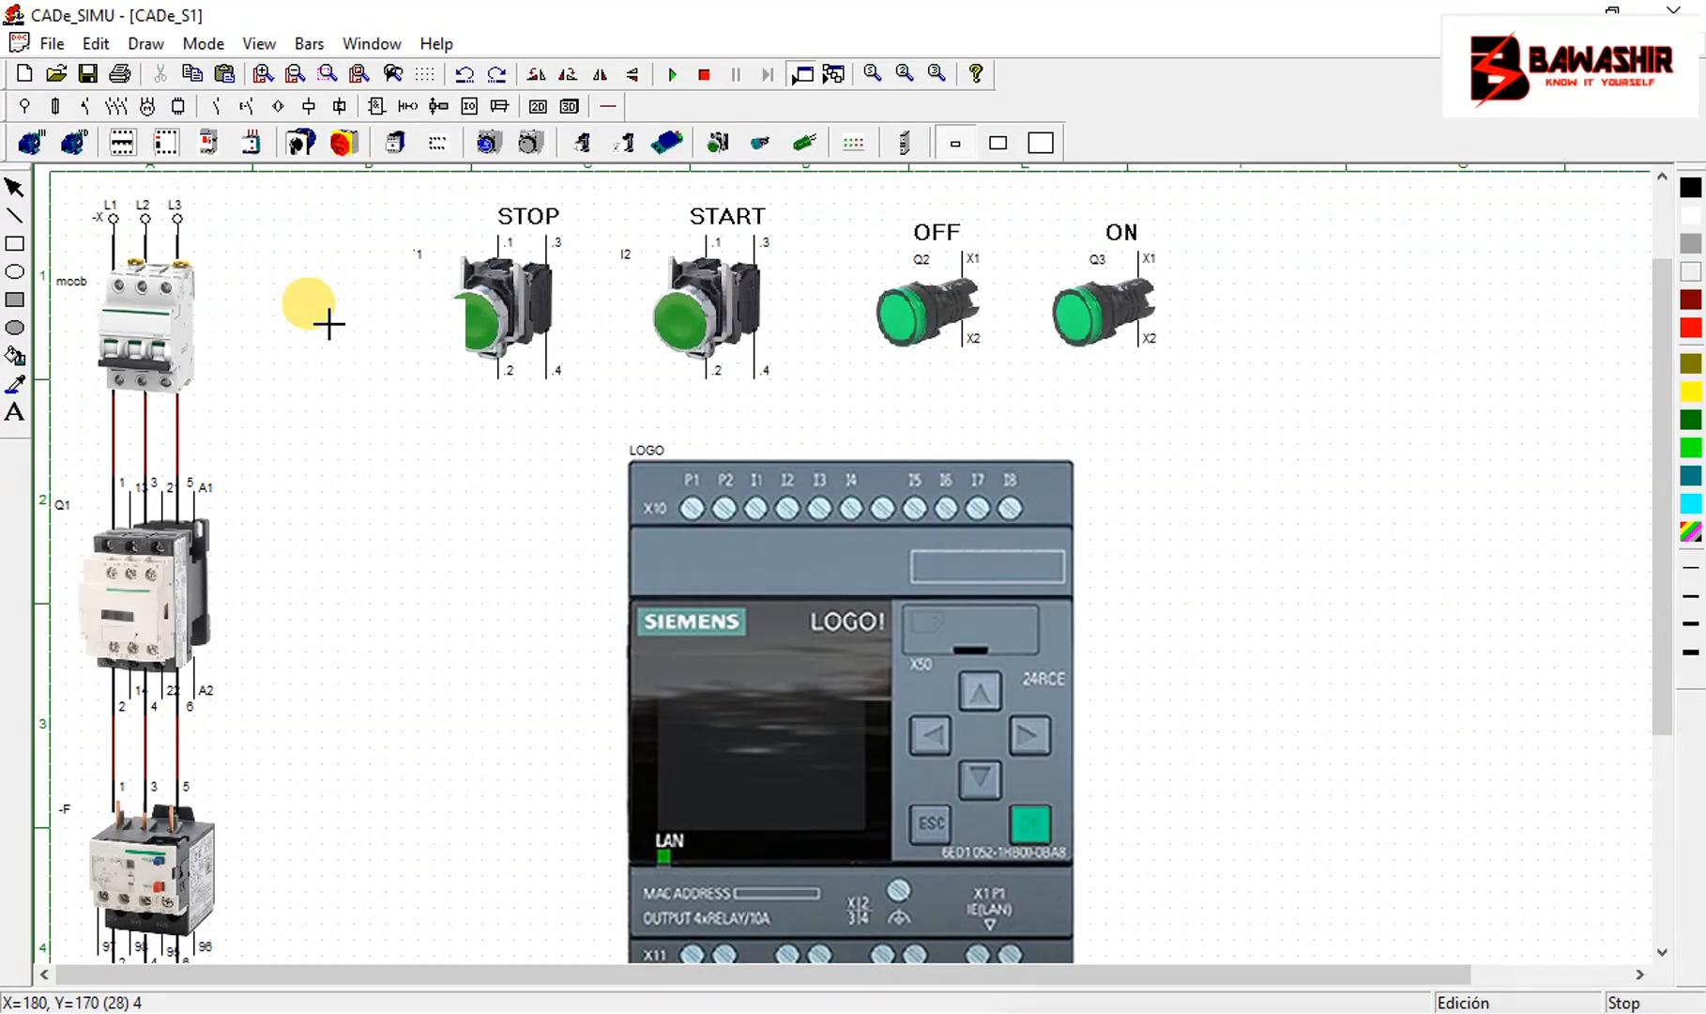
double_click(305, 327)
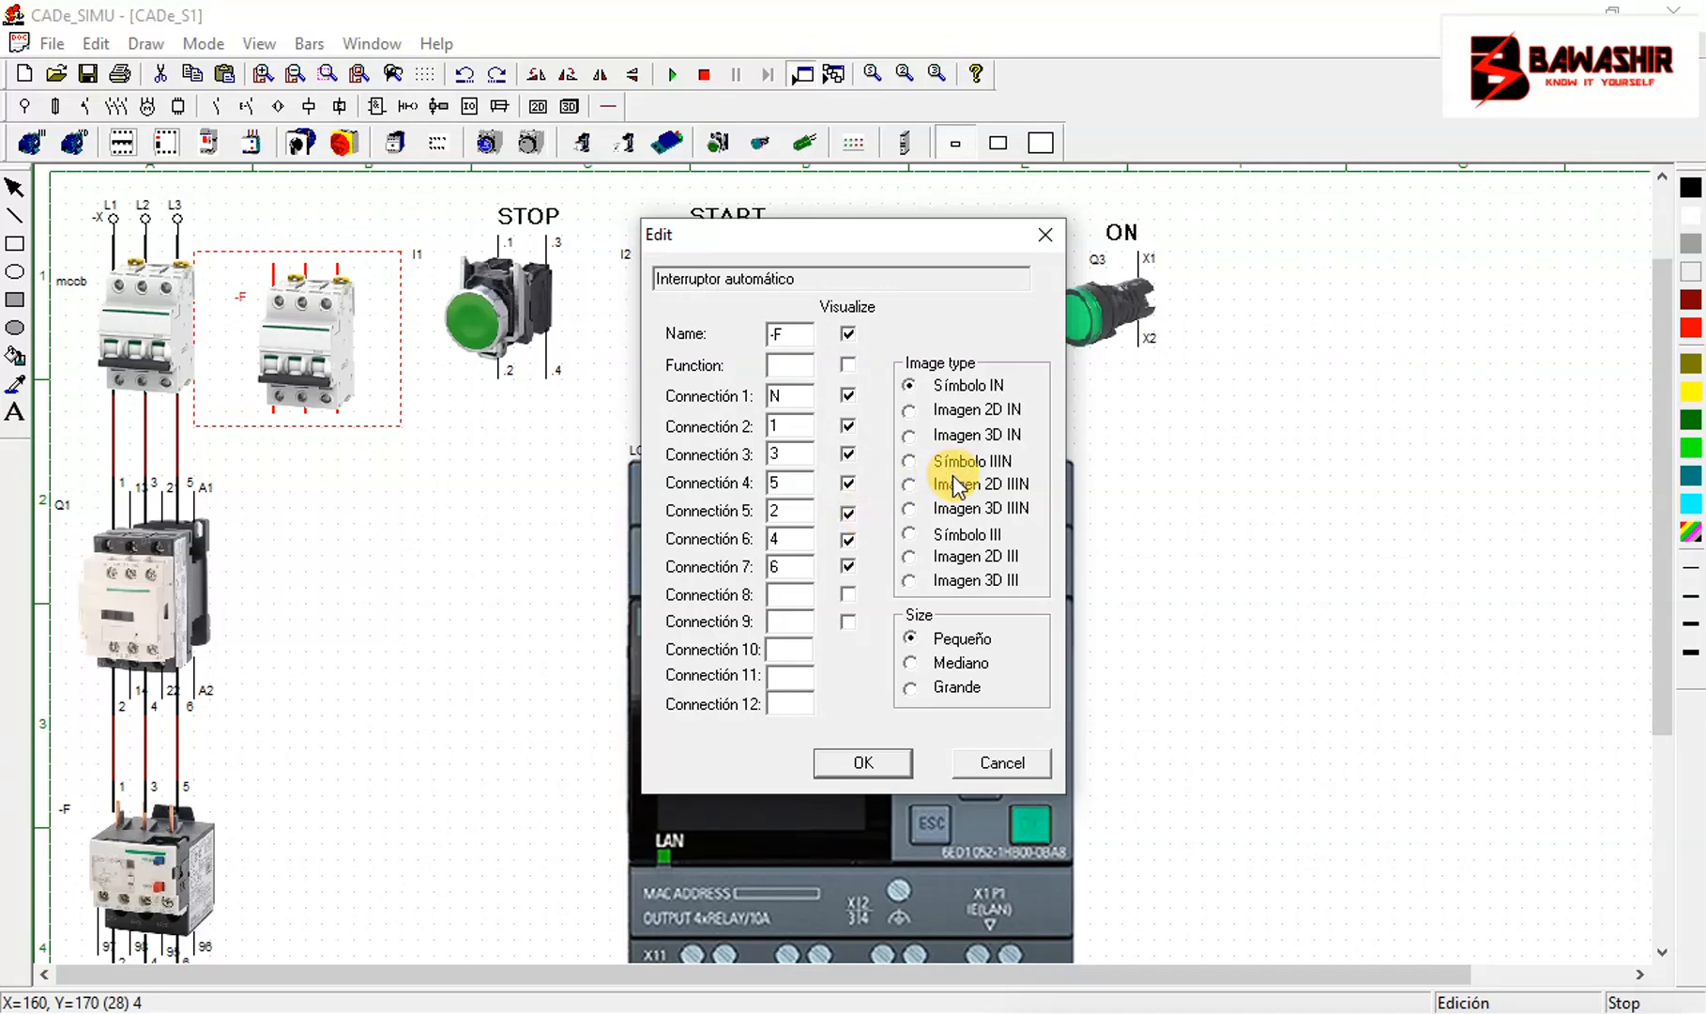
left_click(863, 761)
left_click(282, 352)
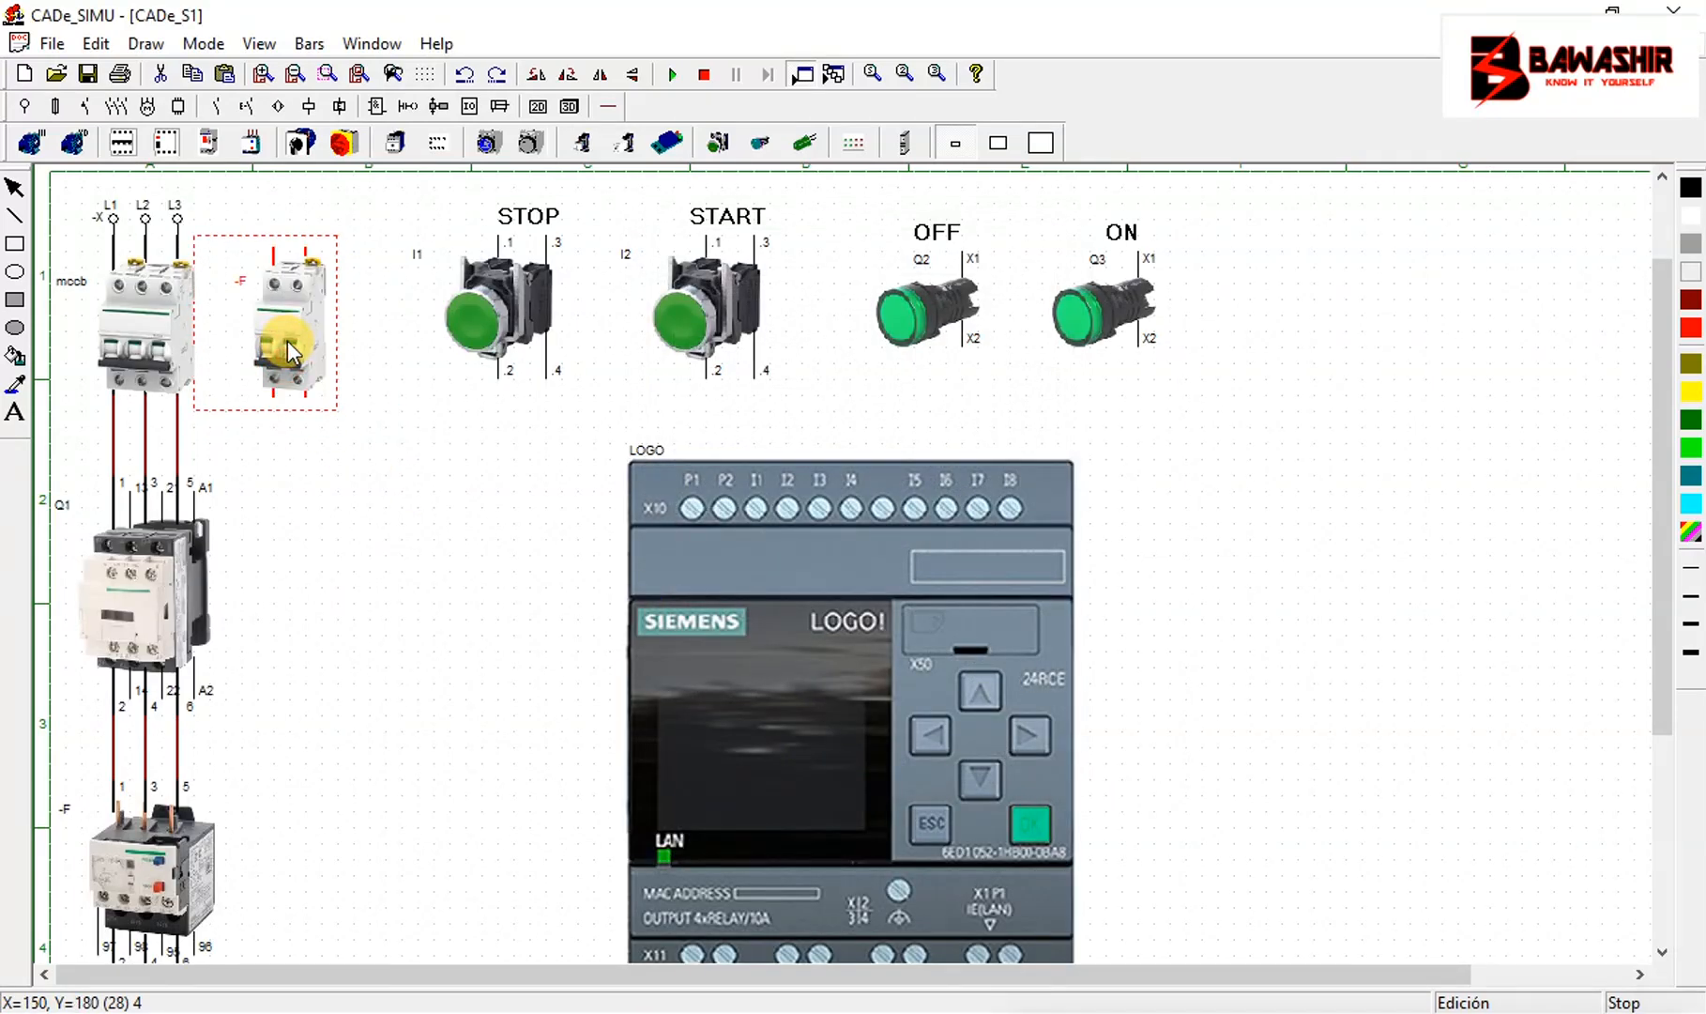
Place an L-N supply directly above the terminals of the two-pole circuit breaker
left_click(26, 105)
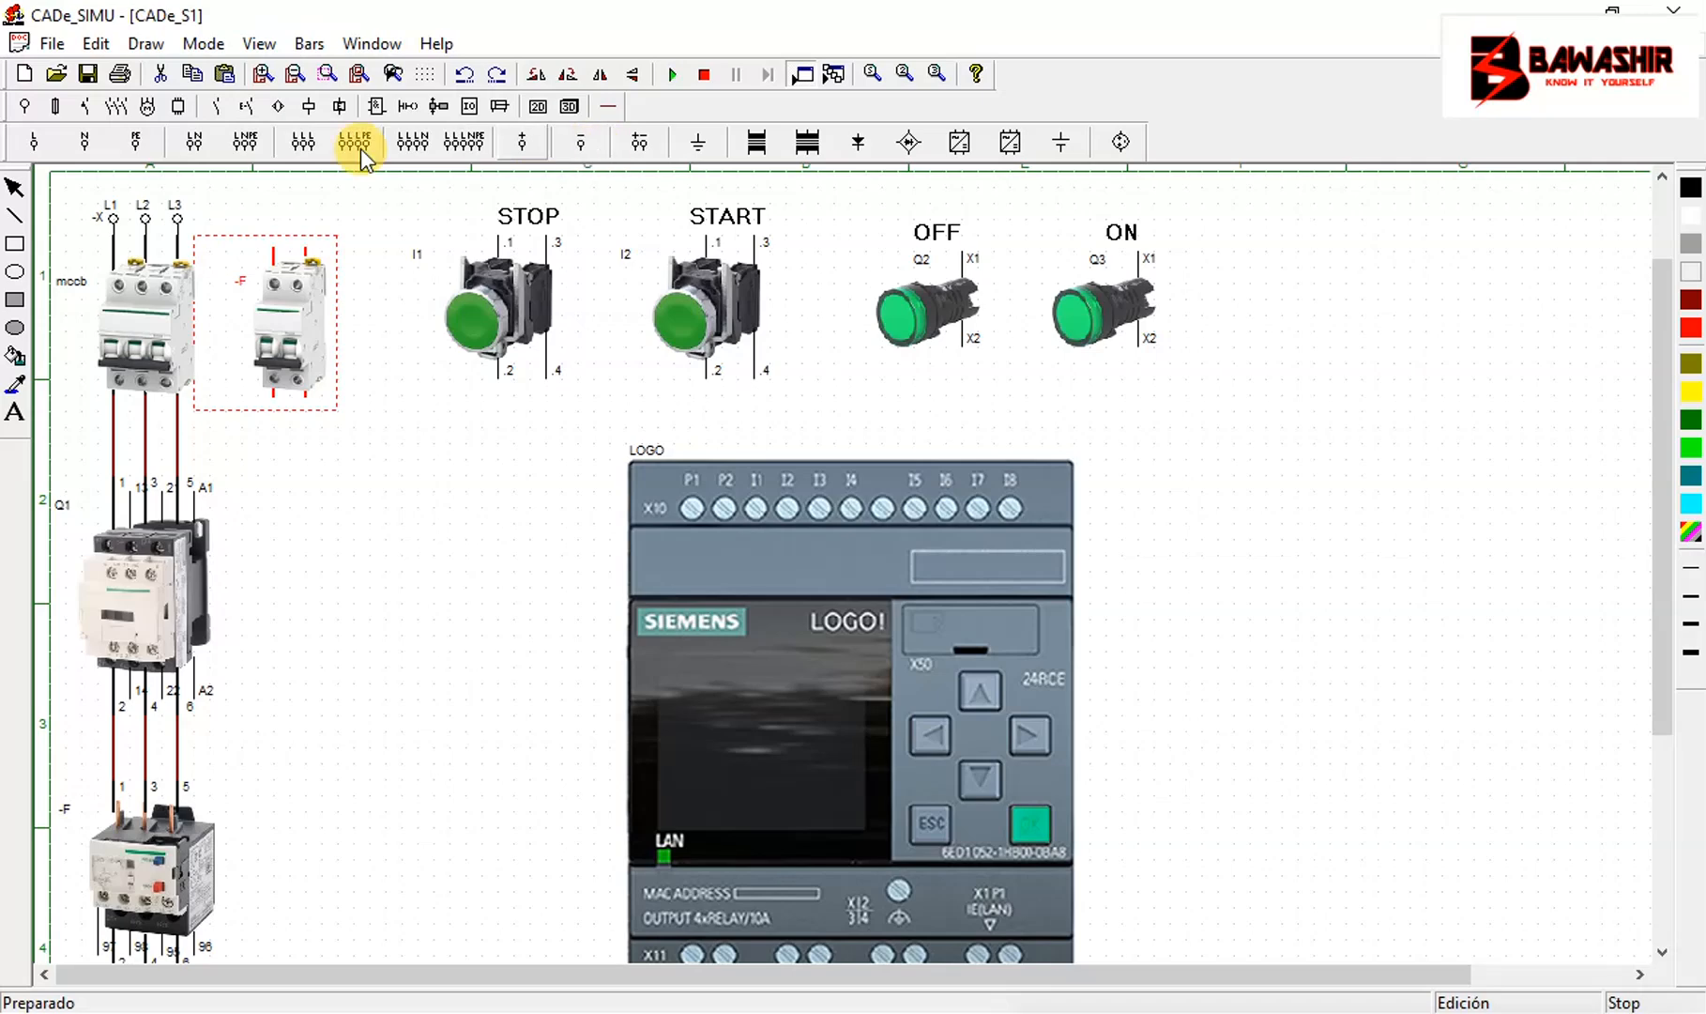
left_click(190, 143)
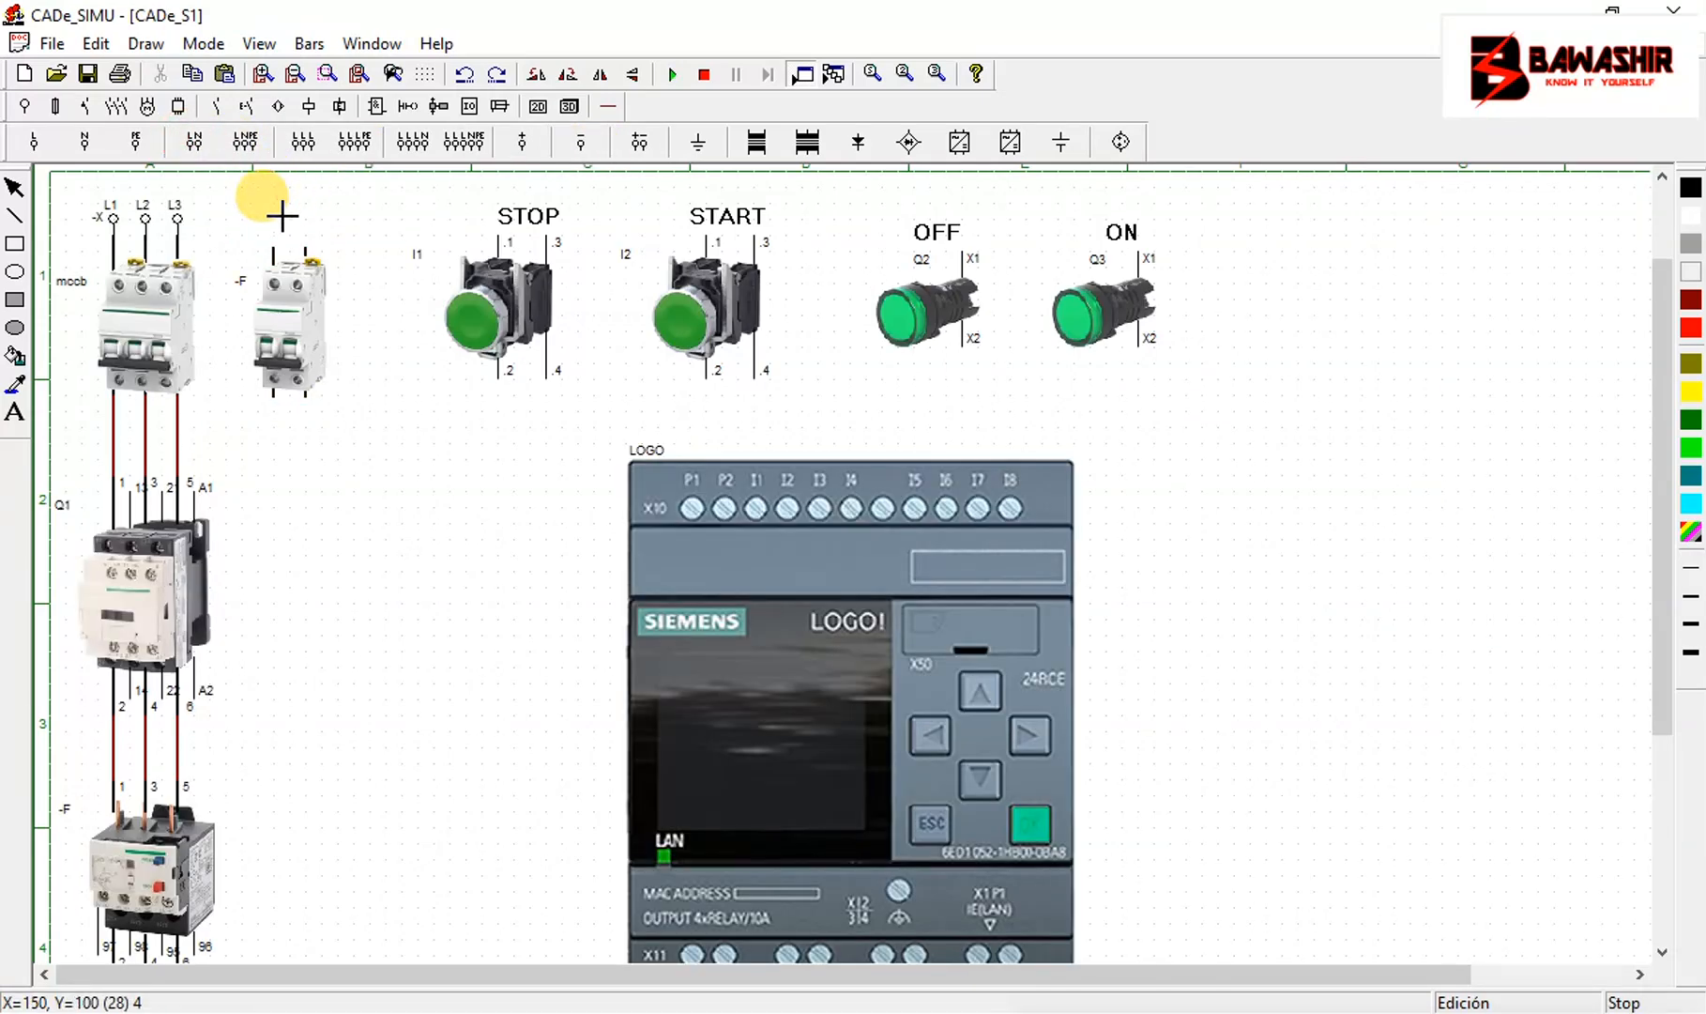
left_click(282, 227)
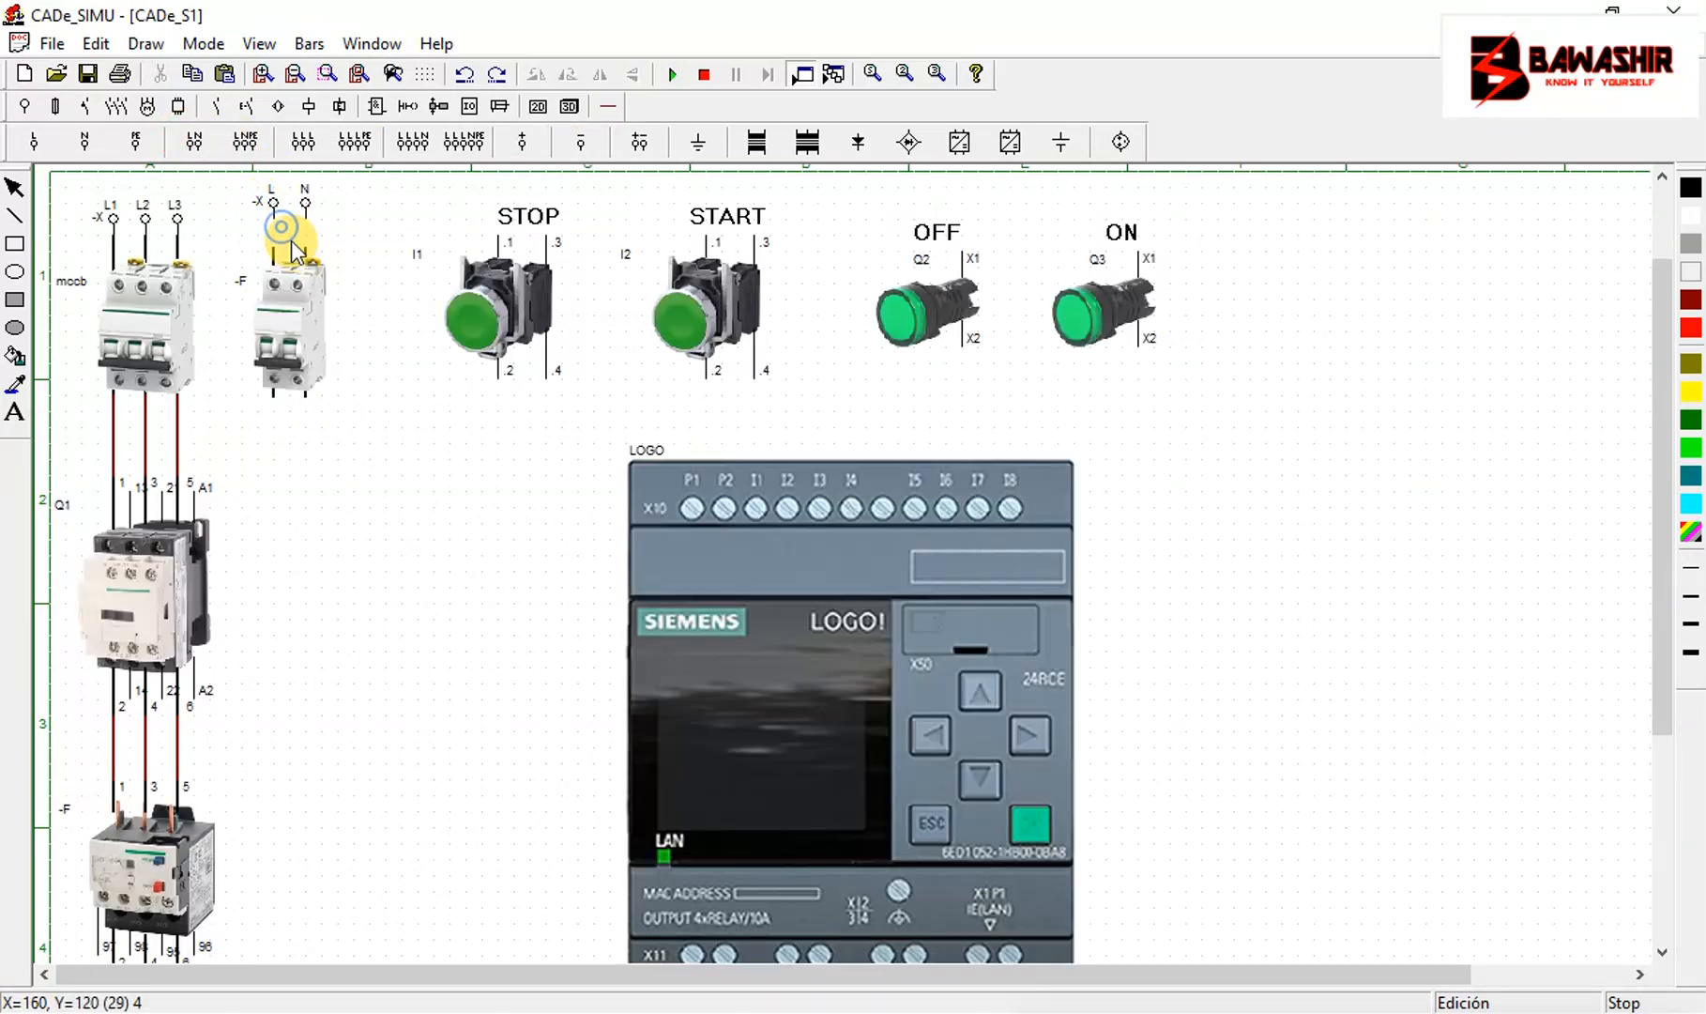
Wire the L-N supply to the two-pole breaker's upper terminals, with a red wire for L and a blue wire for N
left_click(608, 106)
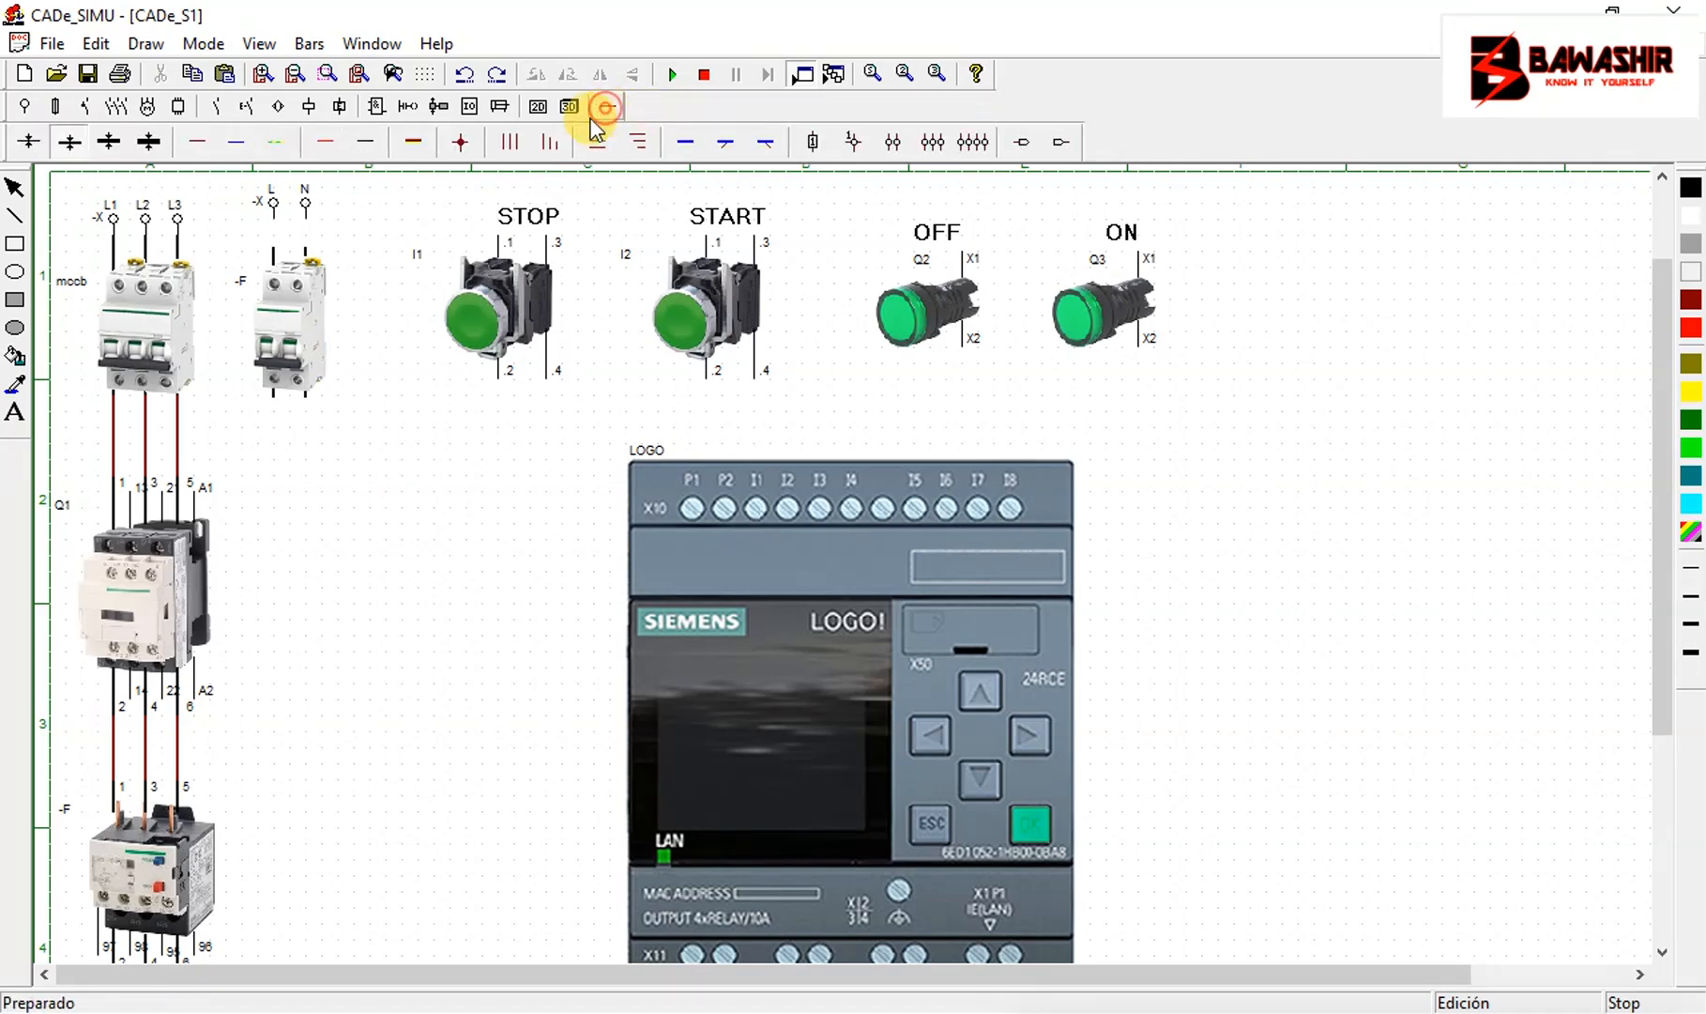
left_click(210, 143)
left_click(261, 227)
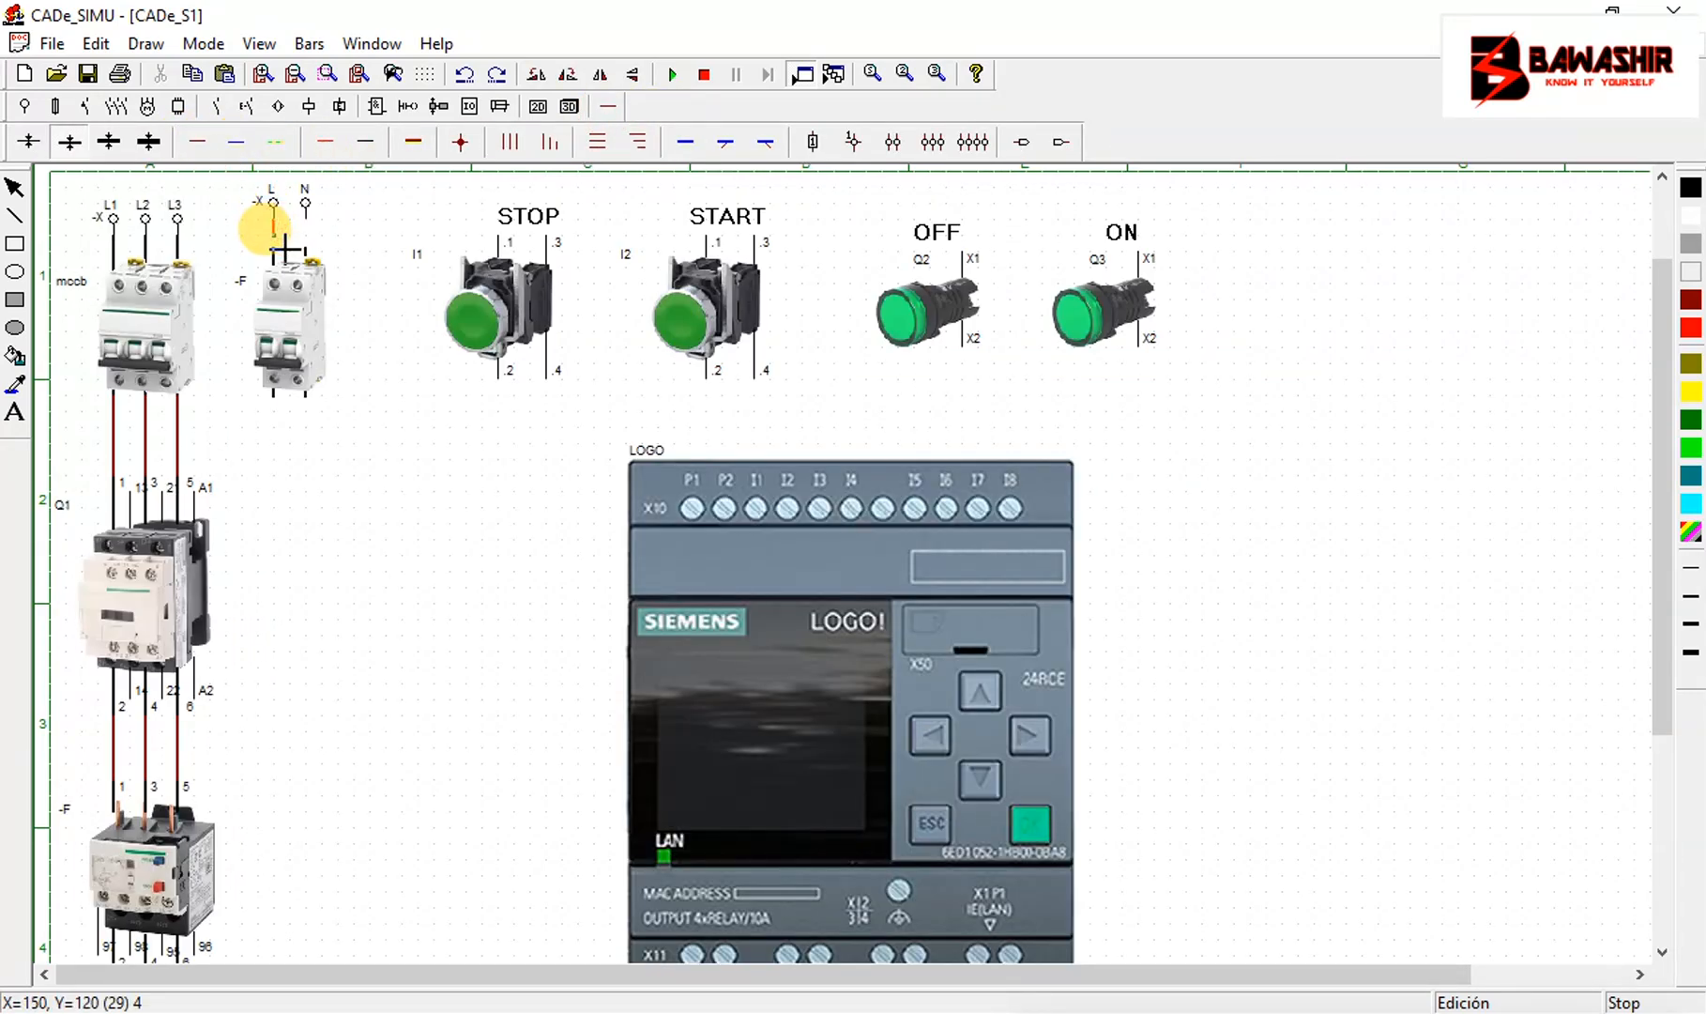
left_click(230, 142)
left_click(296, 231)
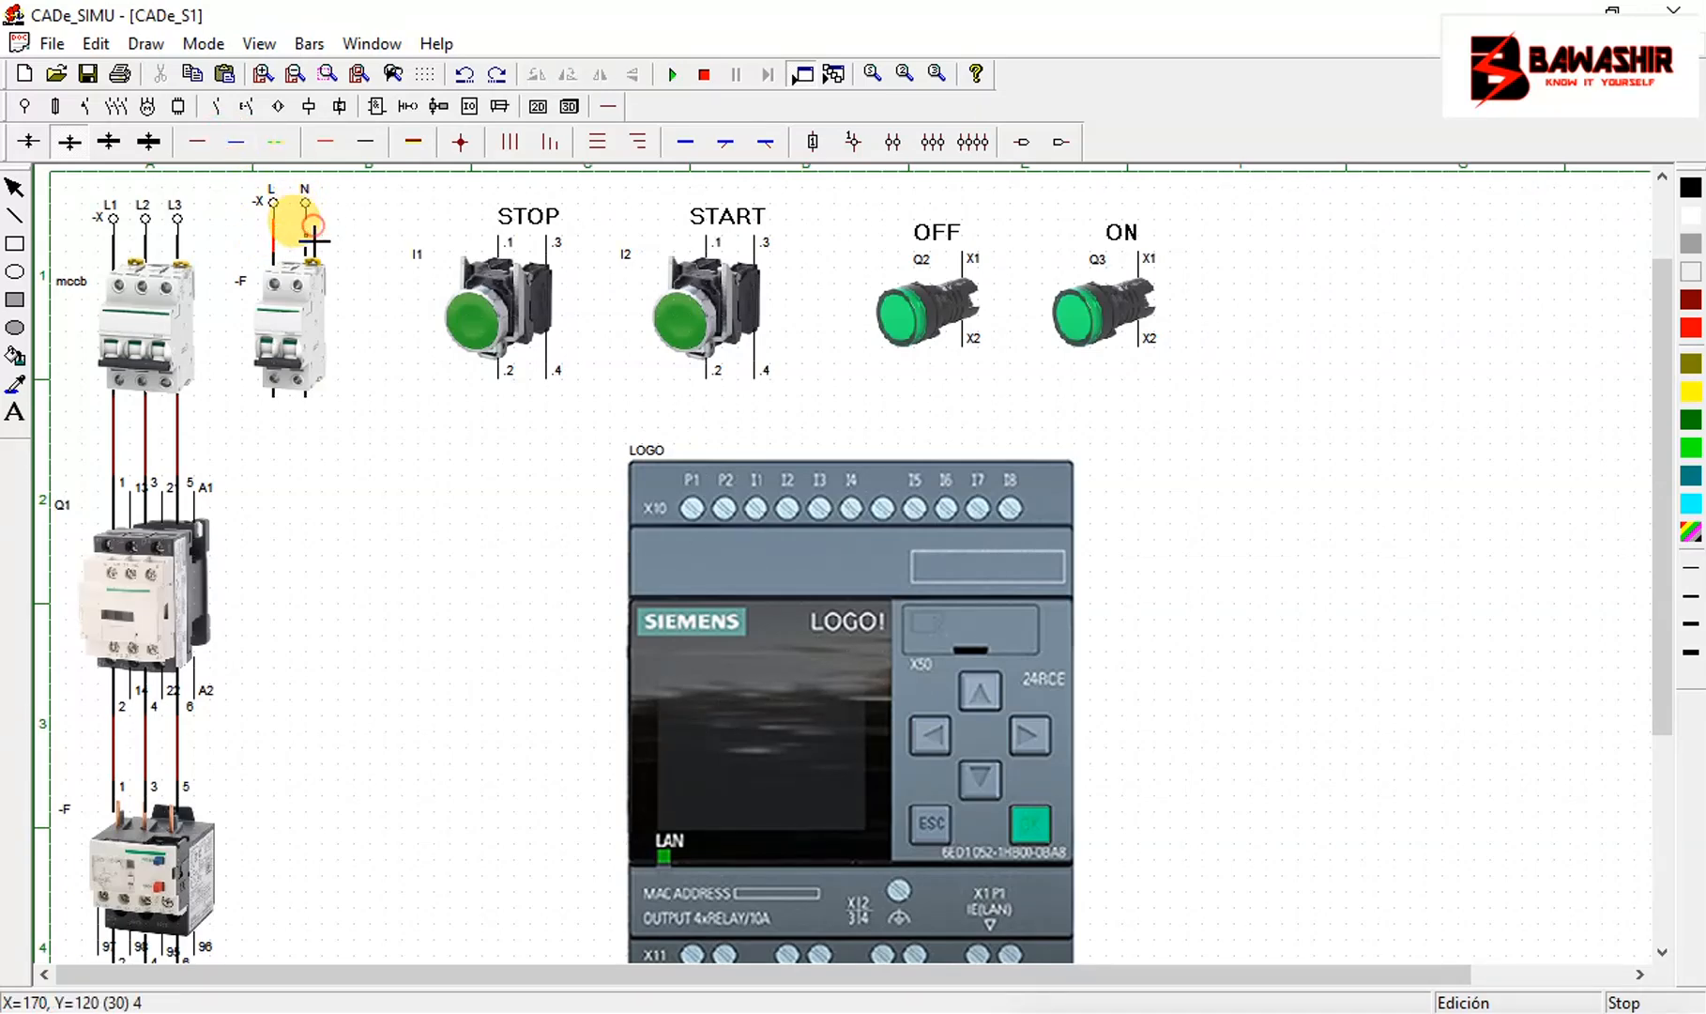
left_click_drag(315, 258, 314, 259)
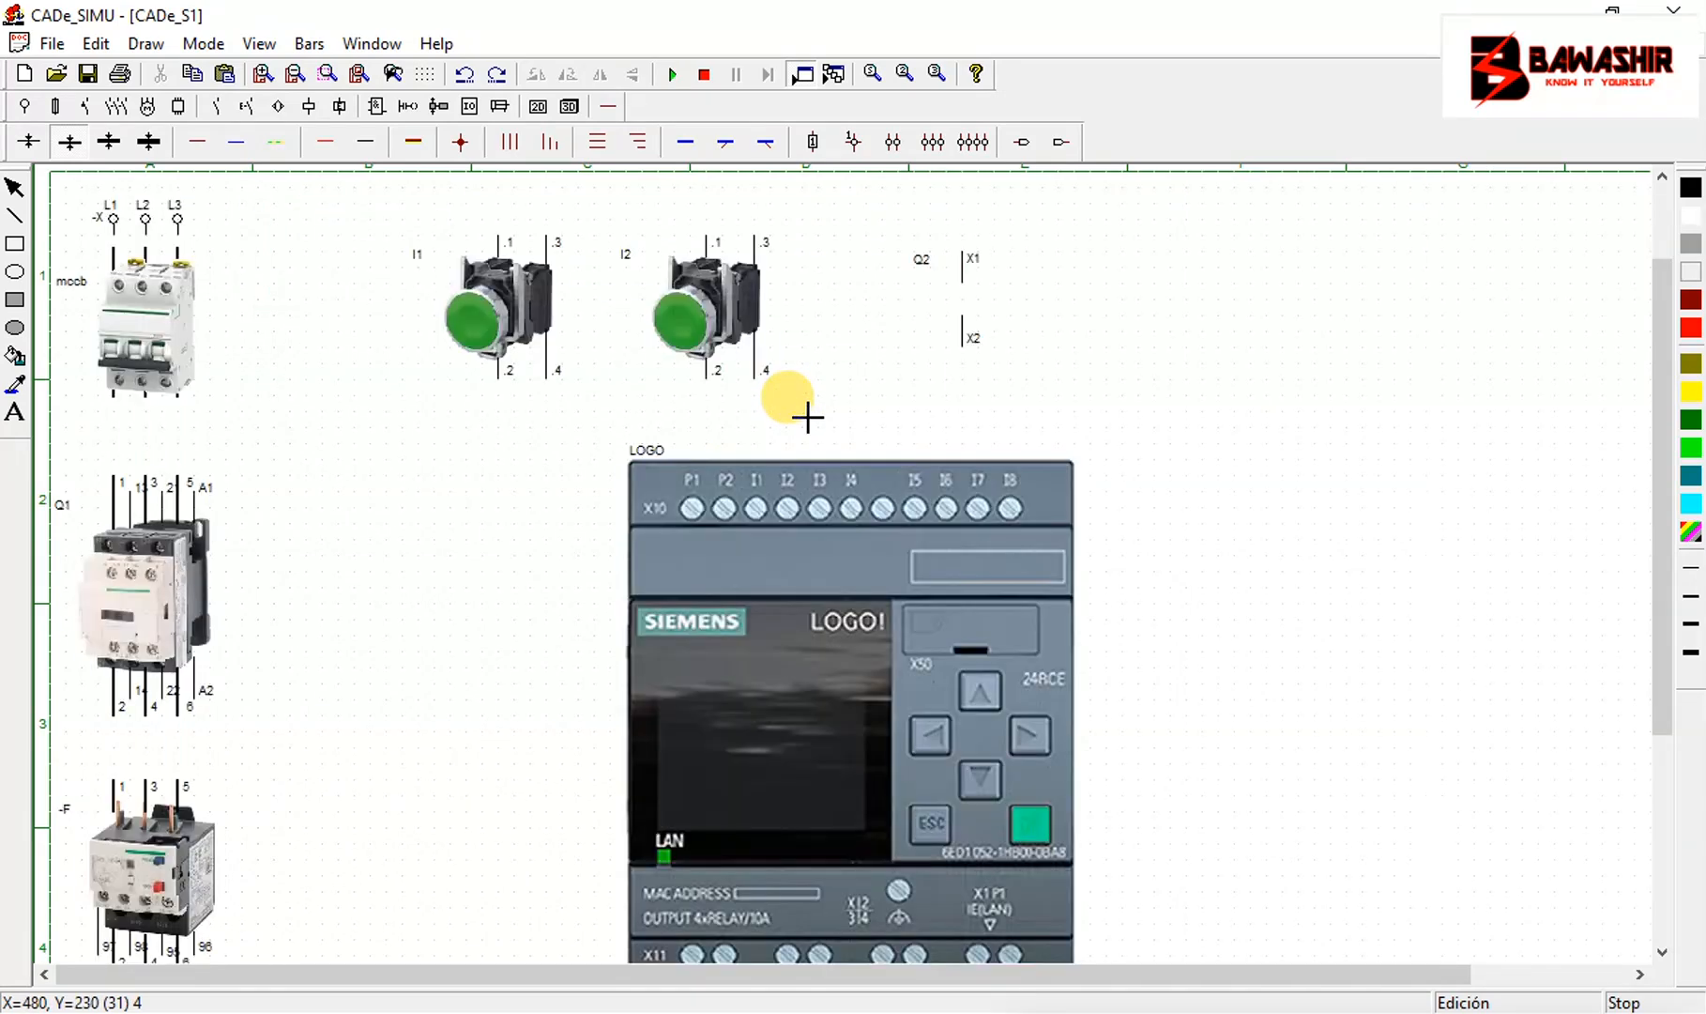
Move the LOGO! module leftward below the push buttons and wire the two-pole breaker's L output to terminal P1 in red
left_click_drag(834, 670, 608, 681)
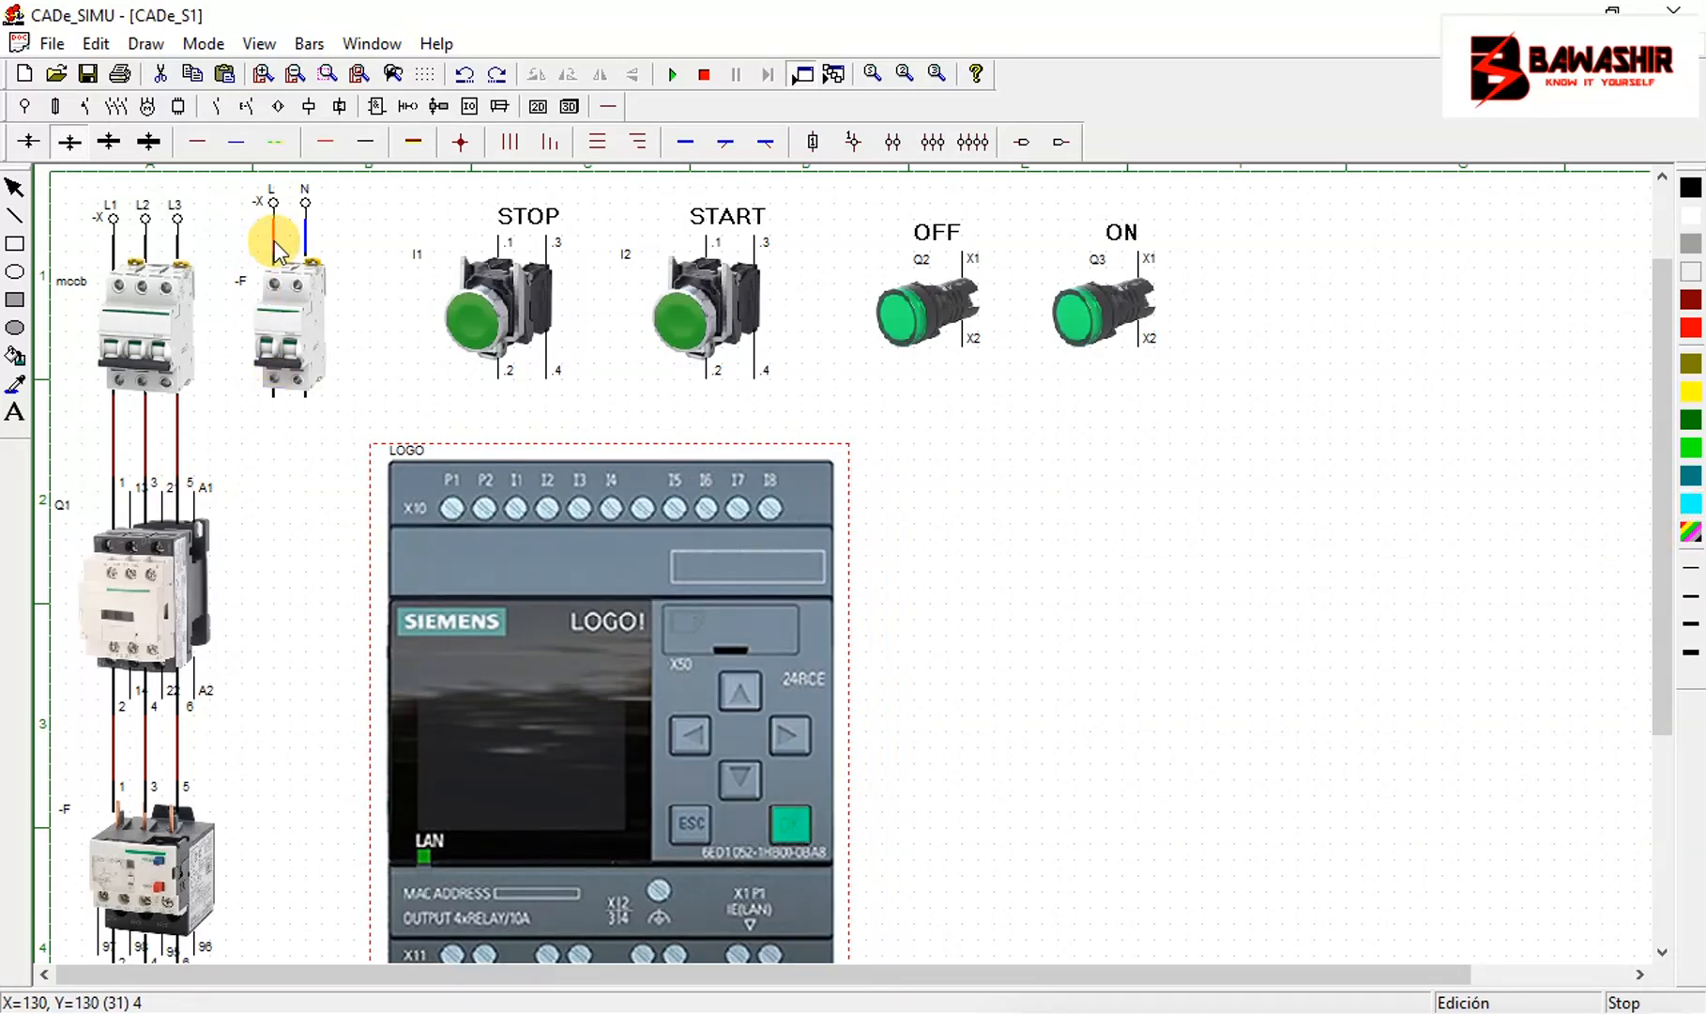
left_click(203, 142)
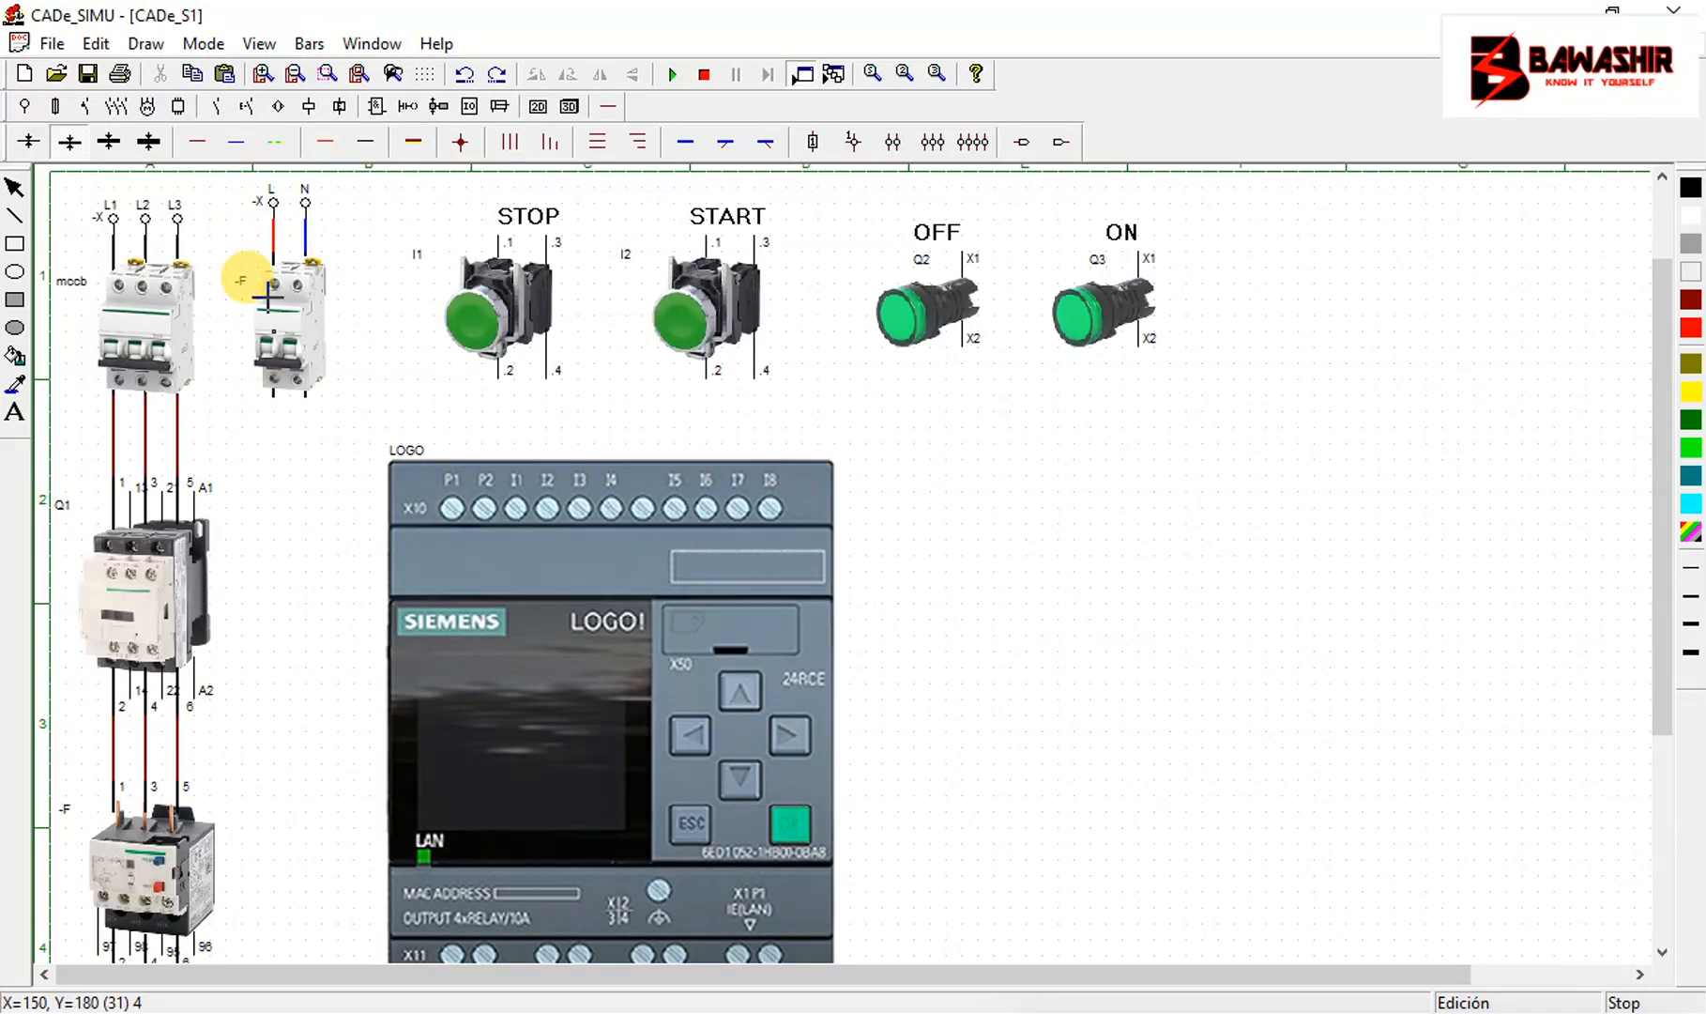
left_click(453, 462)
left_click(455, 436)
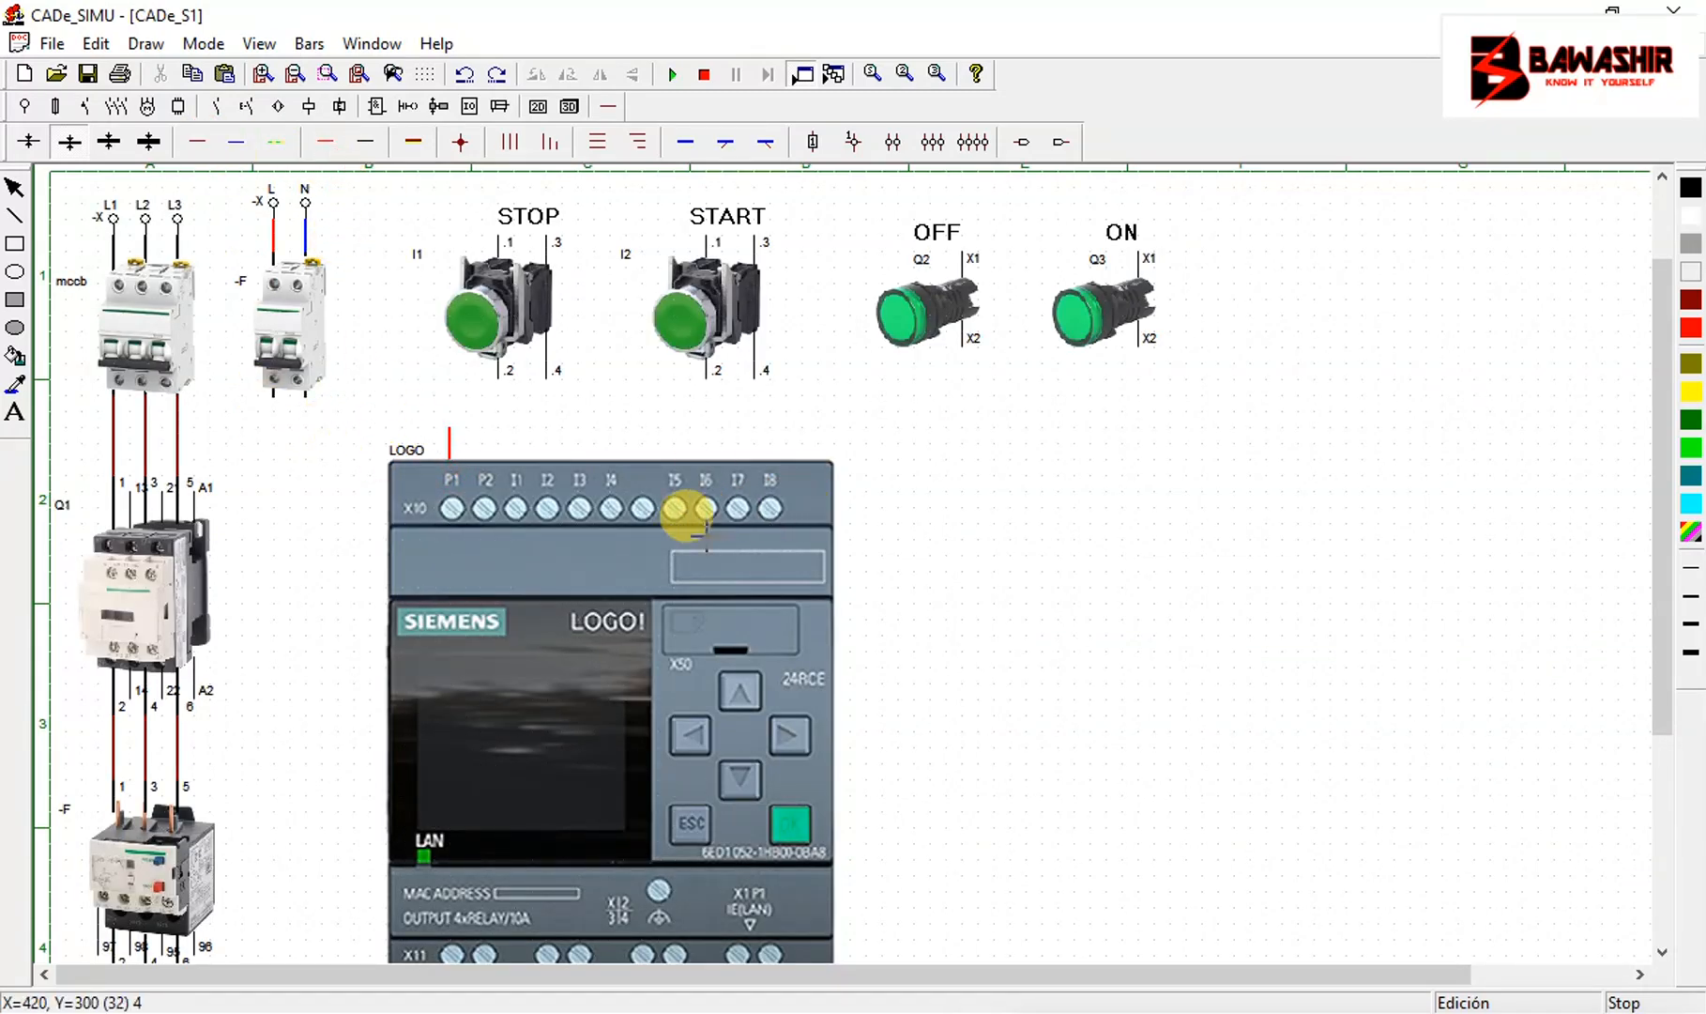
left_click(283, 405)
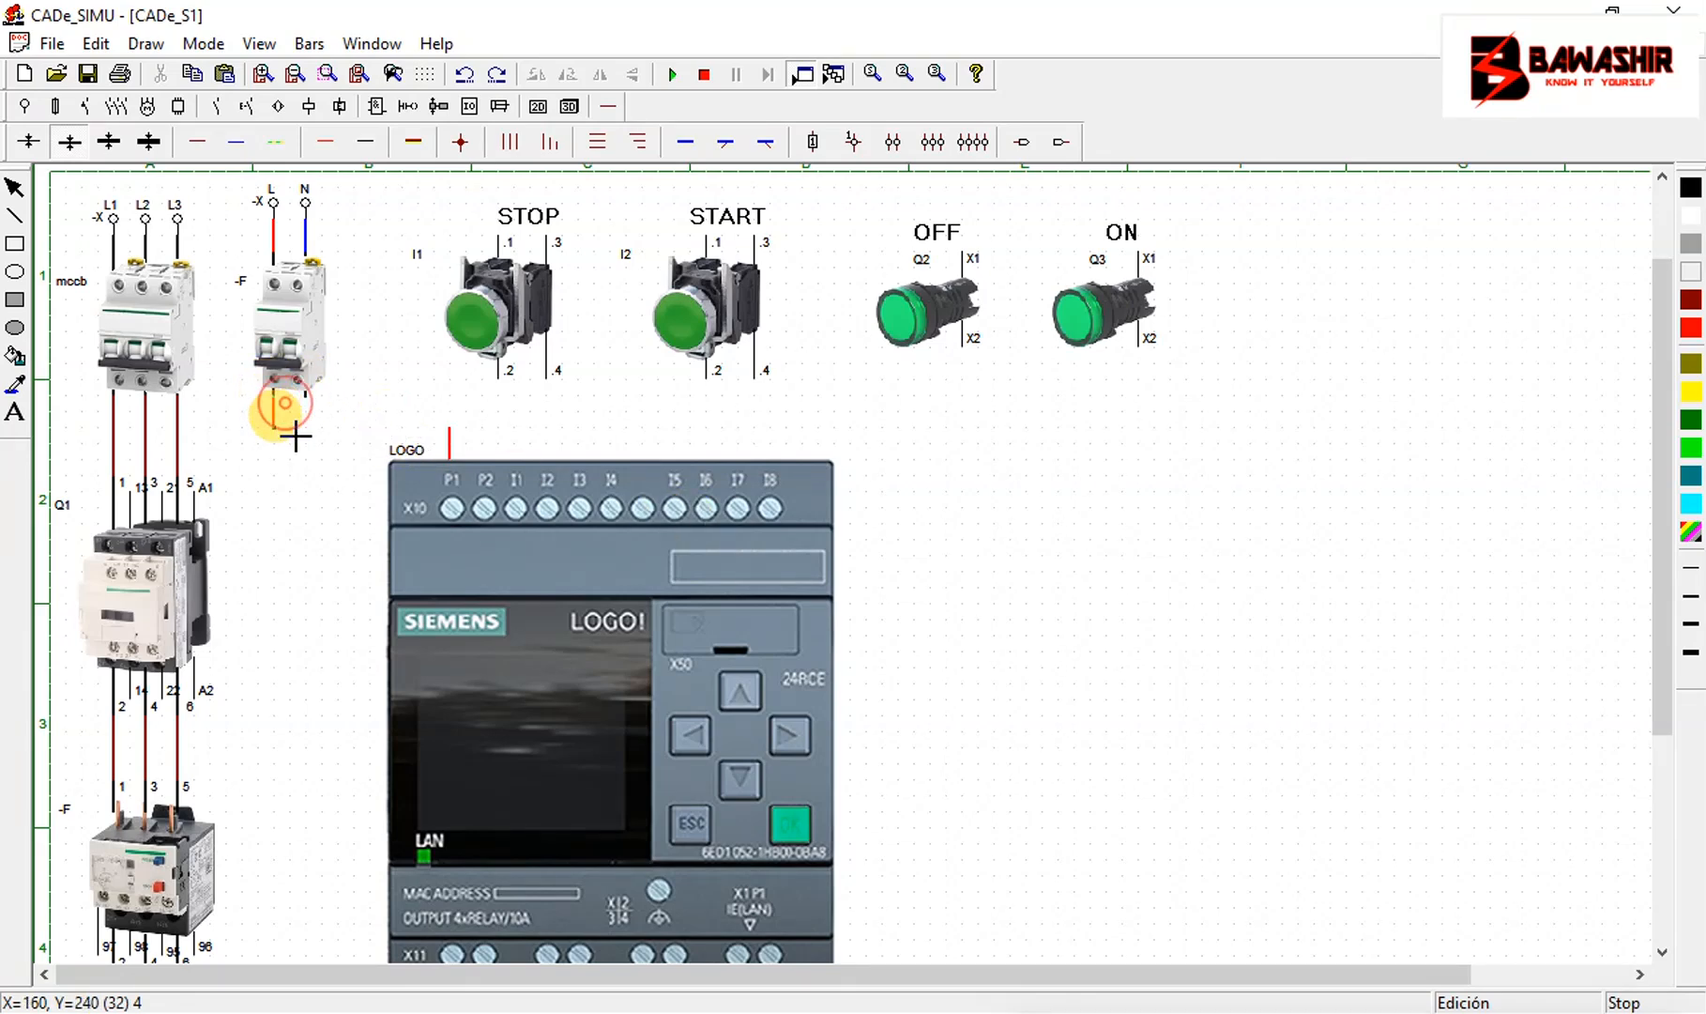
left_click(452, 452)
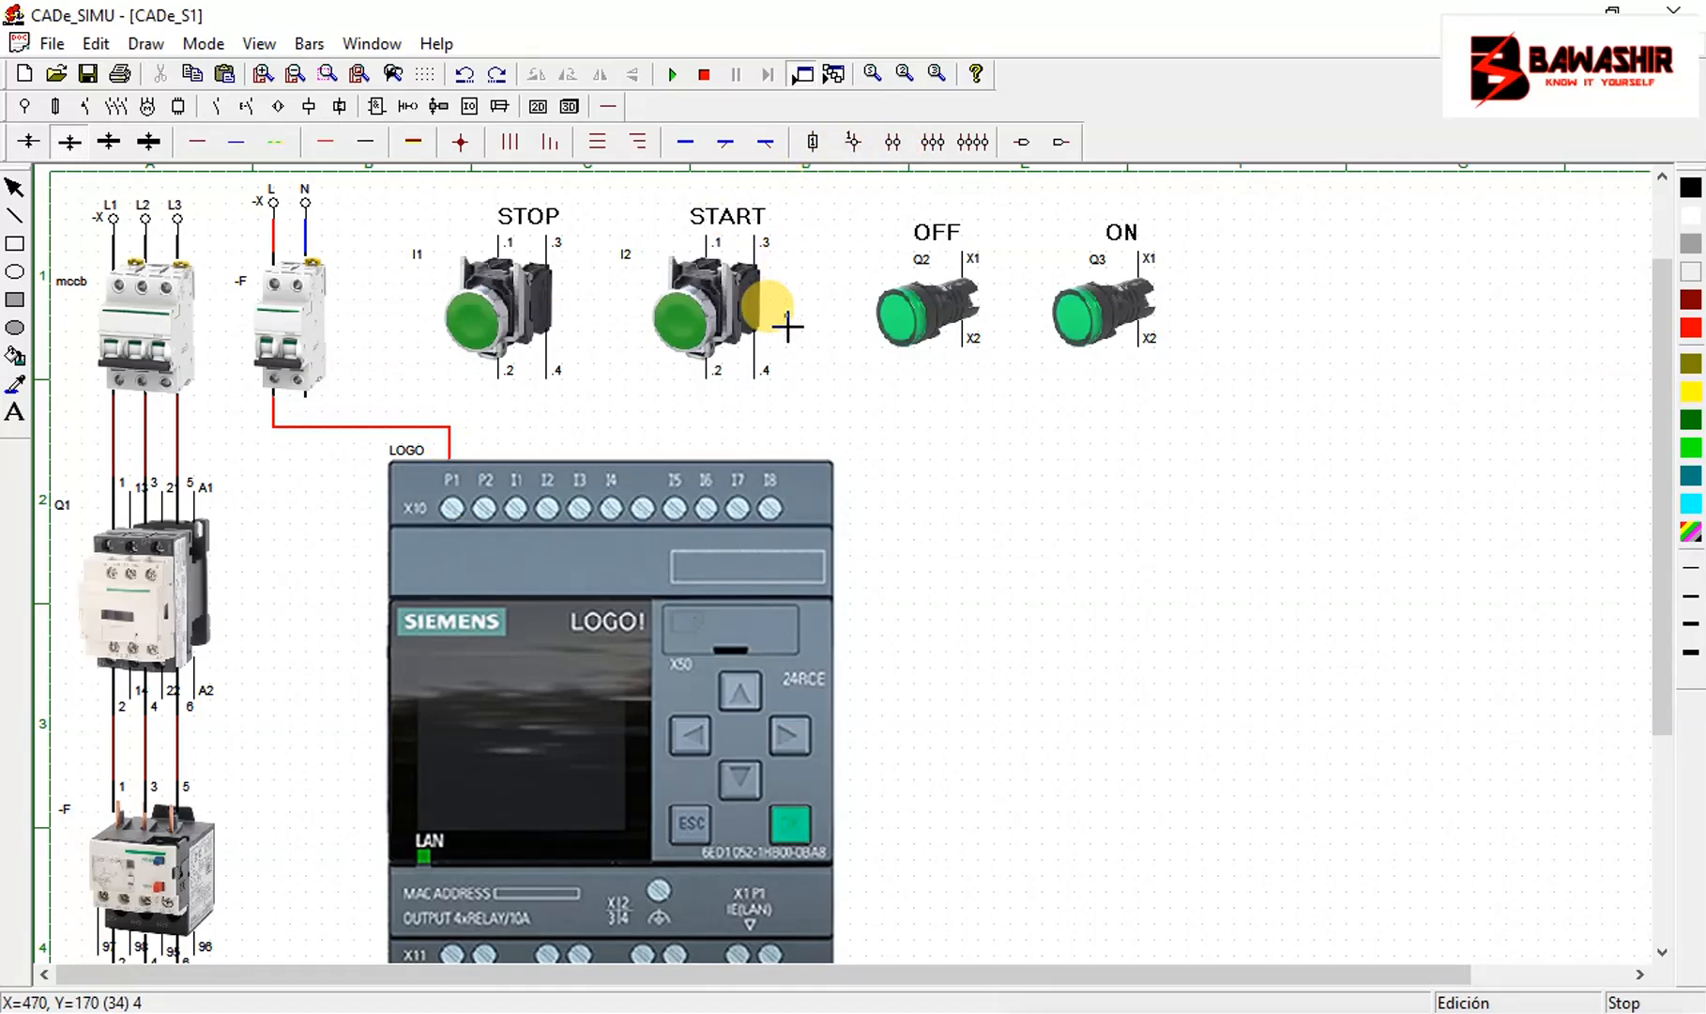
Change the LOGO! module's symbol type to Relief photo
double_click(700, 555)
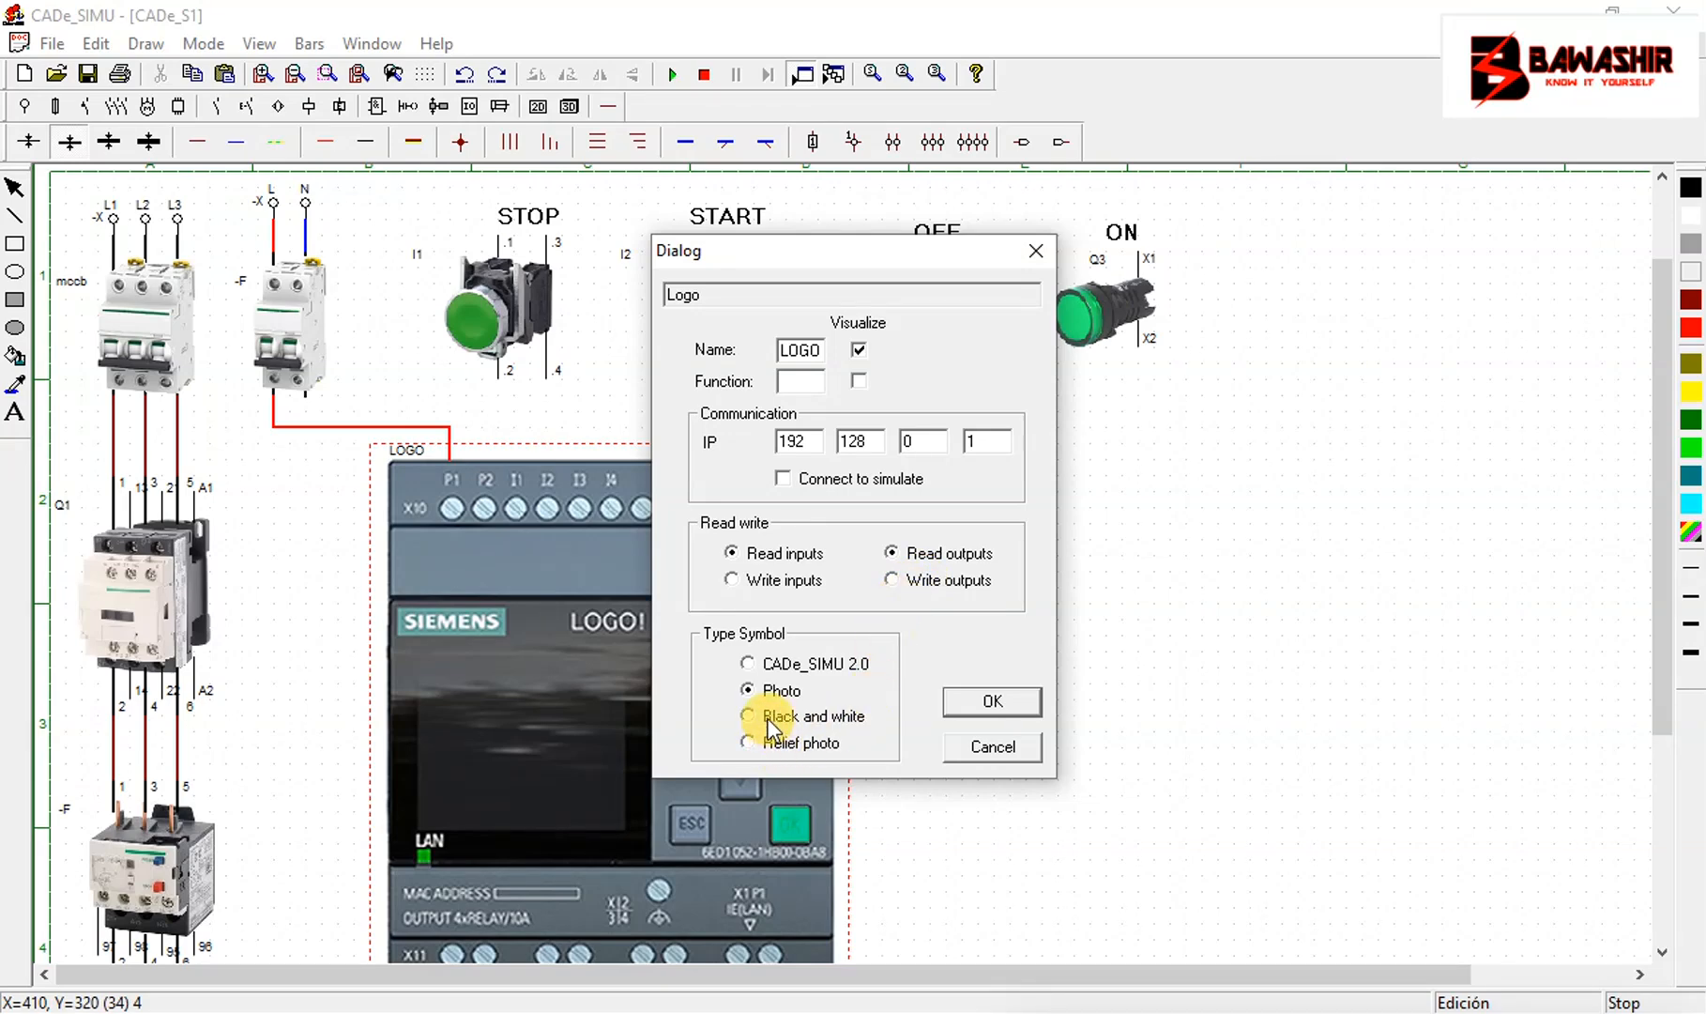
left_click(748, 743)
left_click(1009, 702)
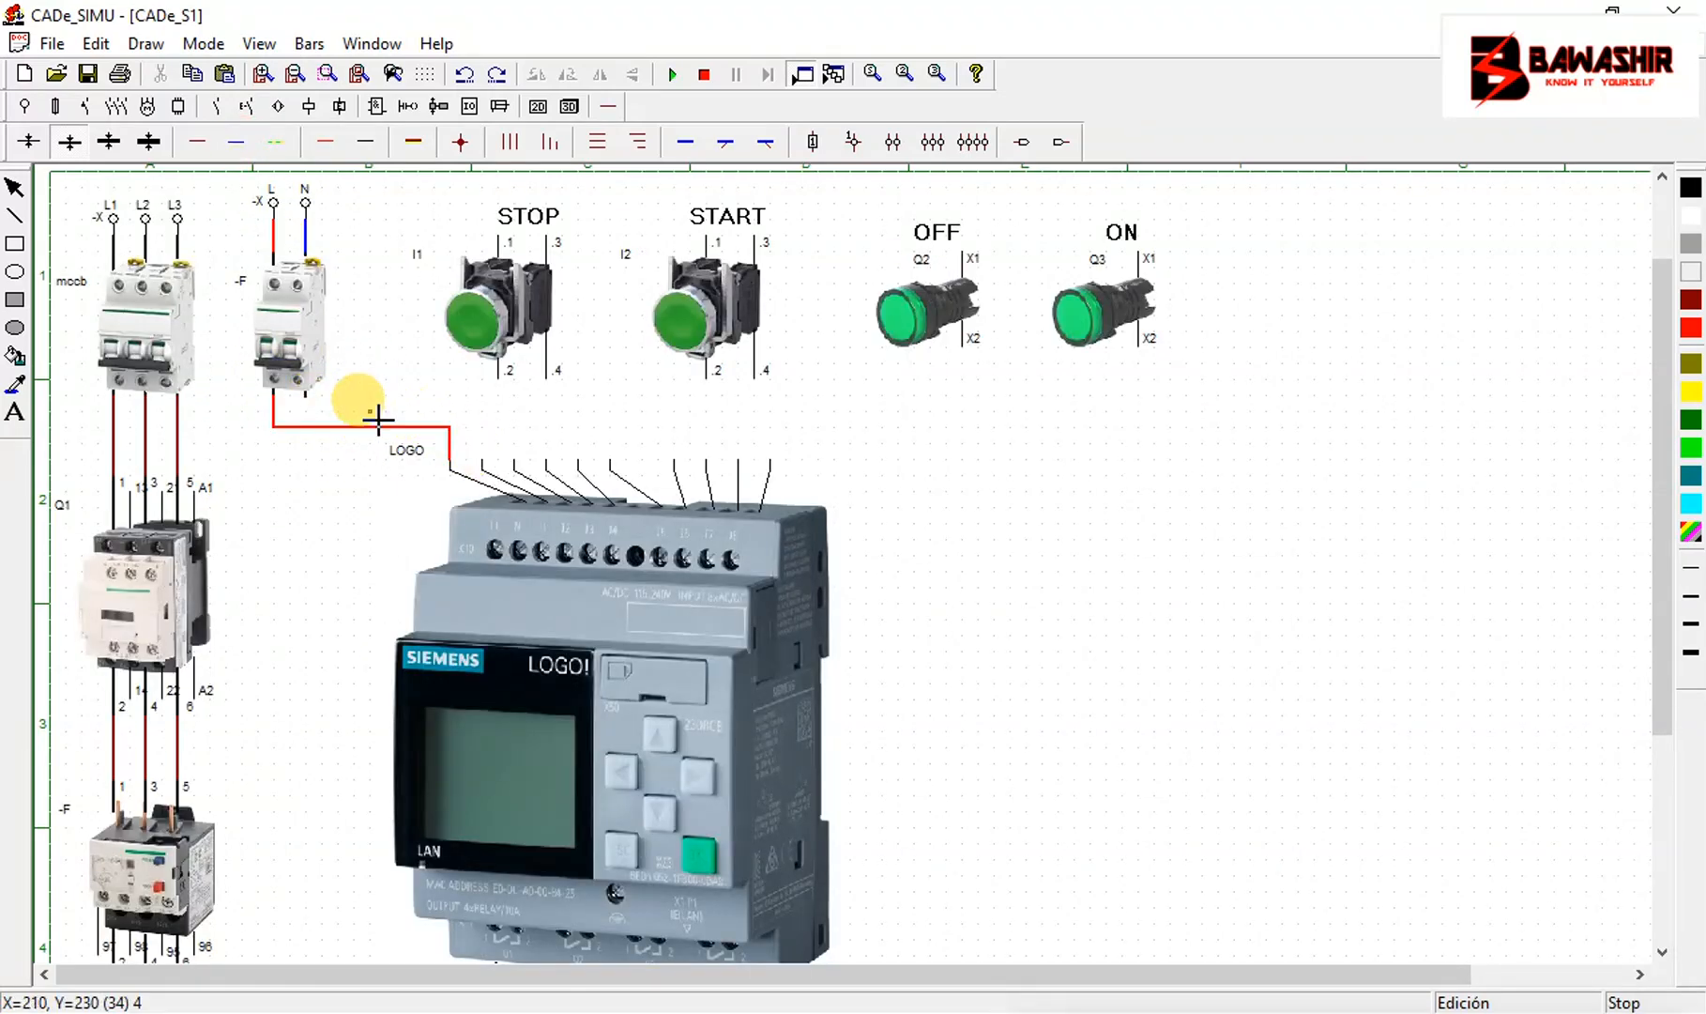
Wire the two-pole breaker's N output to the LOGO! module's second supply terminal in blue, routed above the red wire
left_click(314, 403)
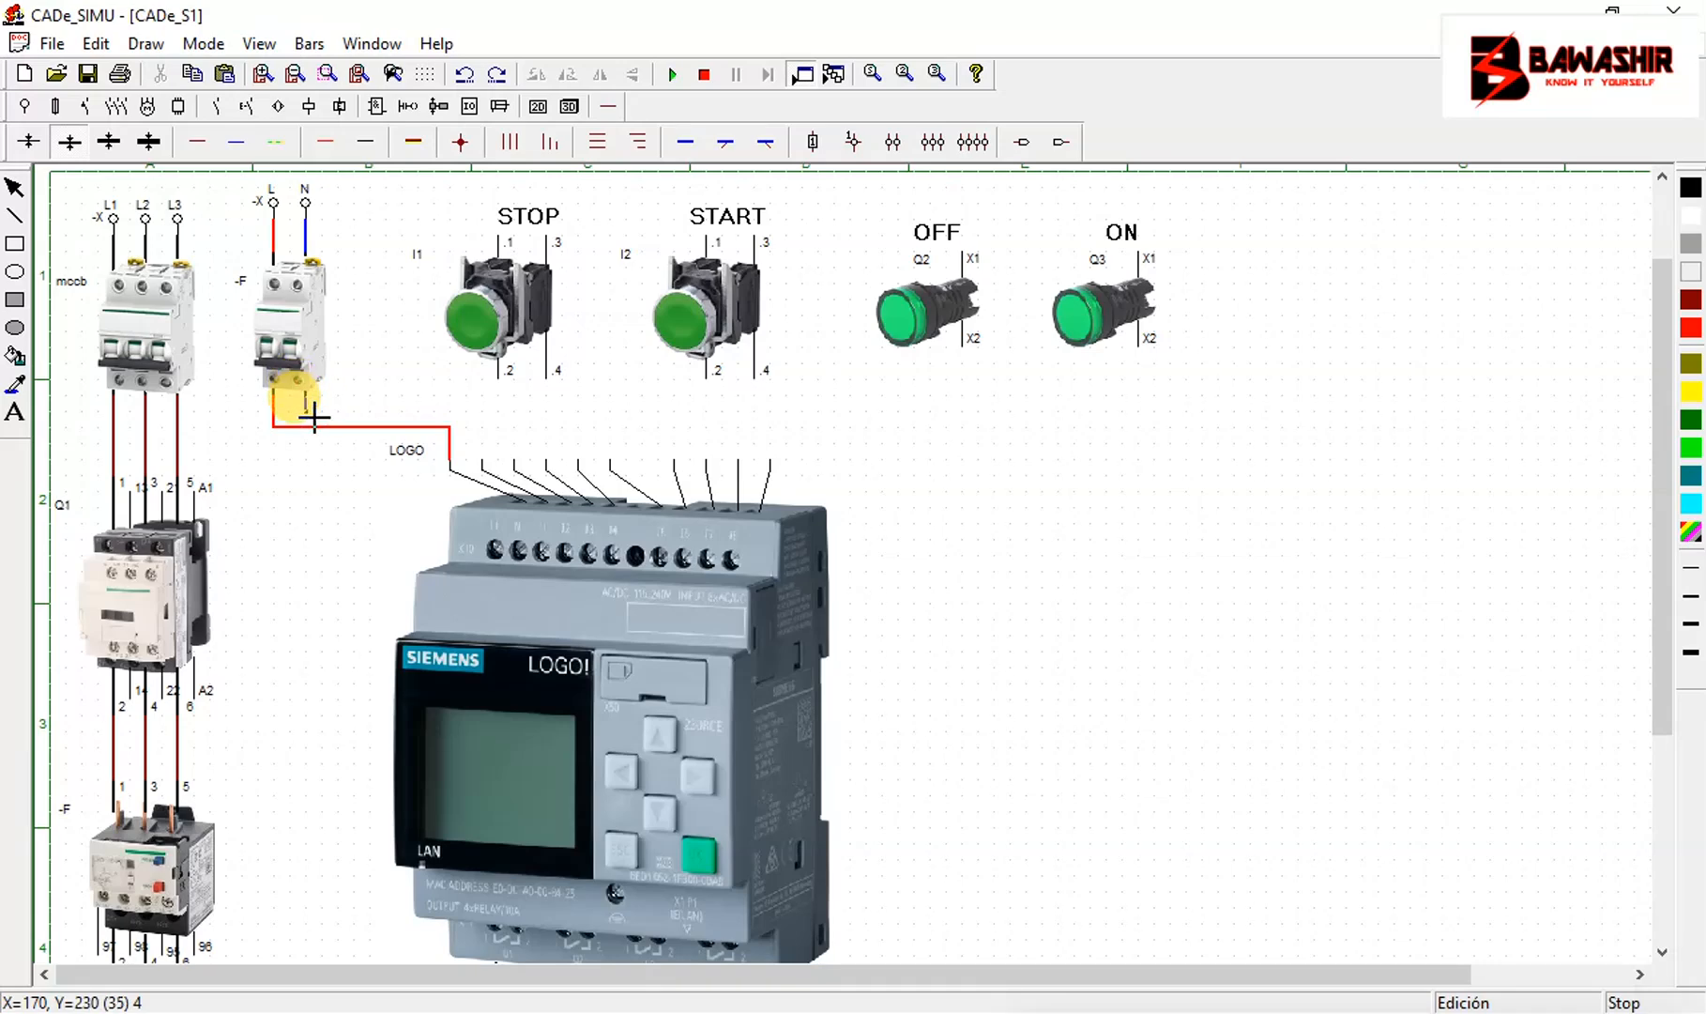
left_click(491, 427)
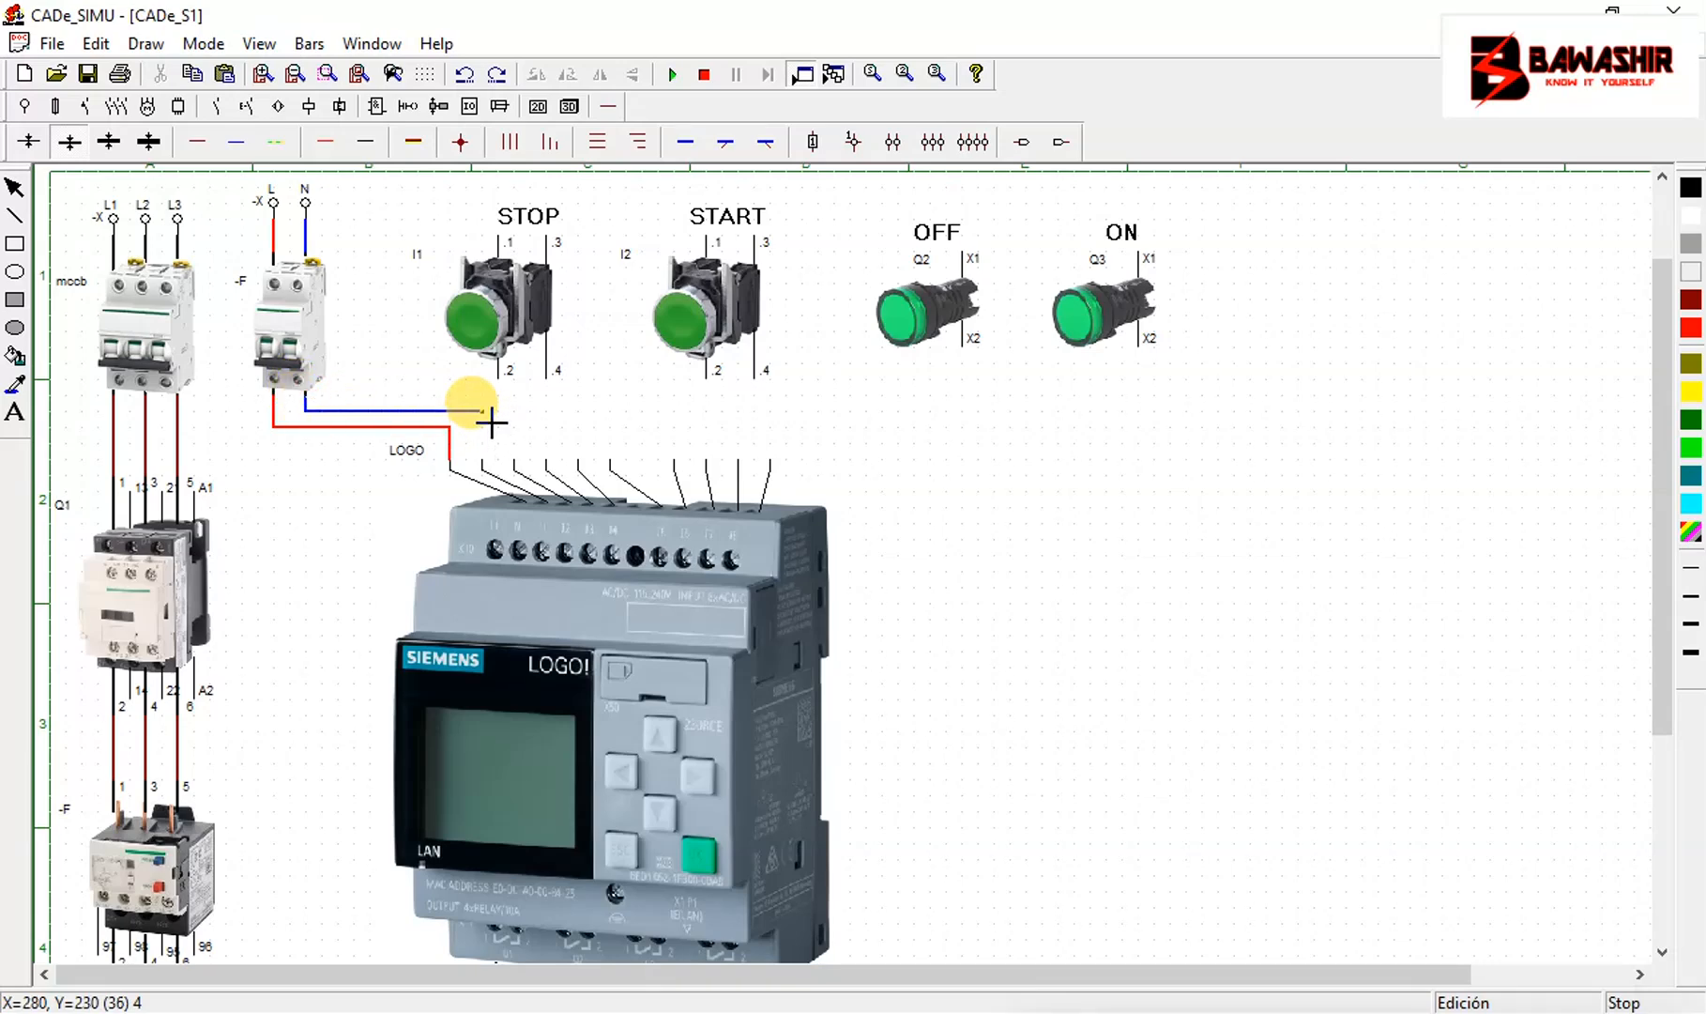
left_click(491, 424)
left_click(491, 460)
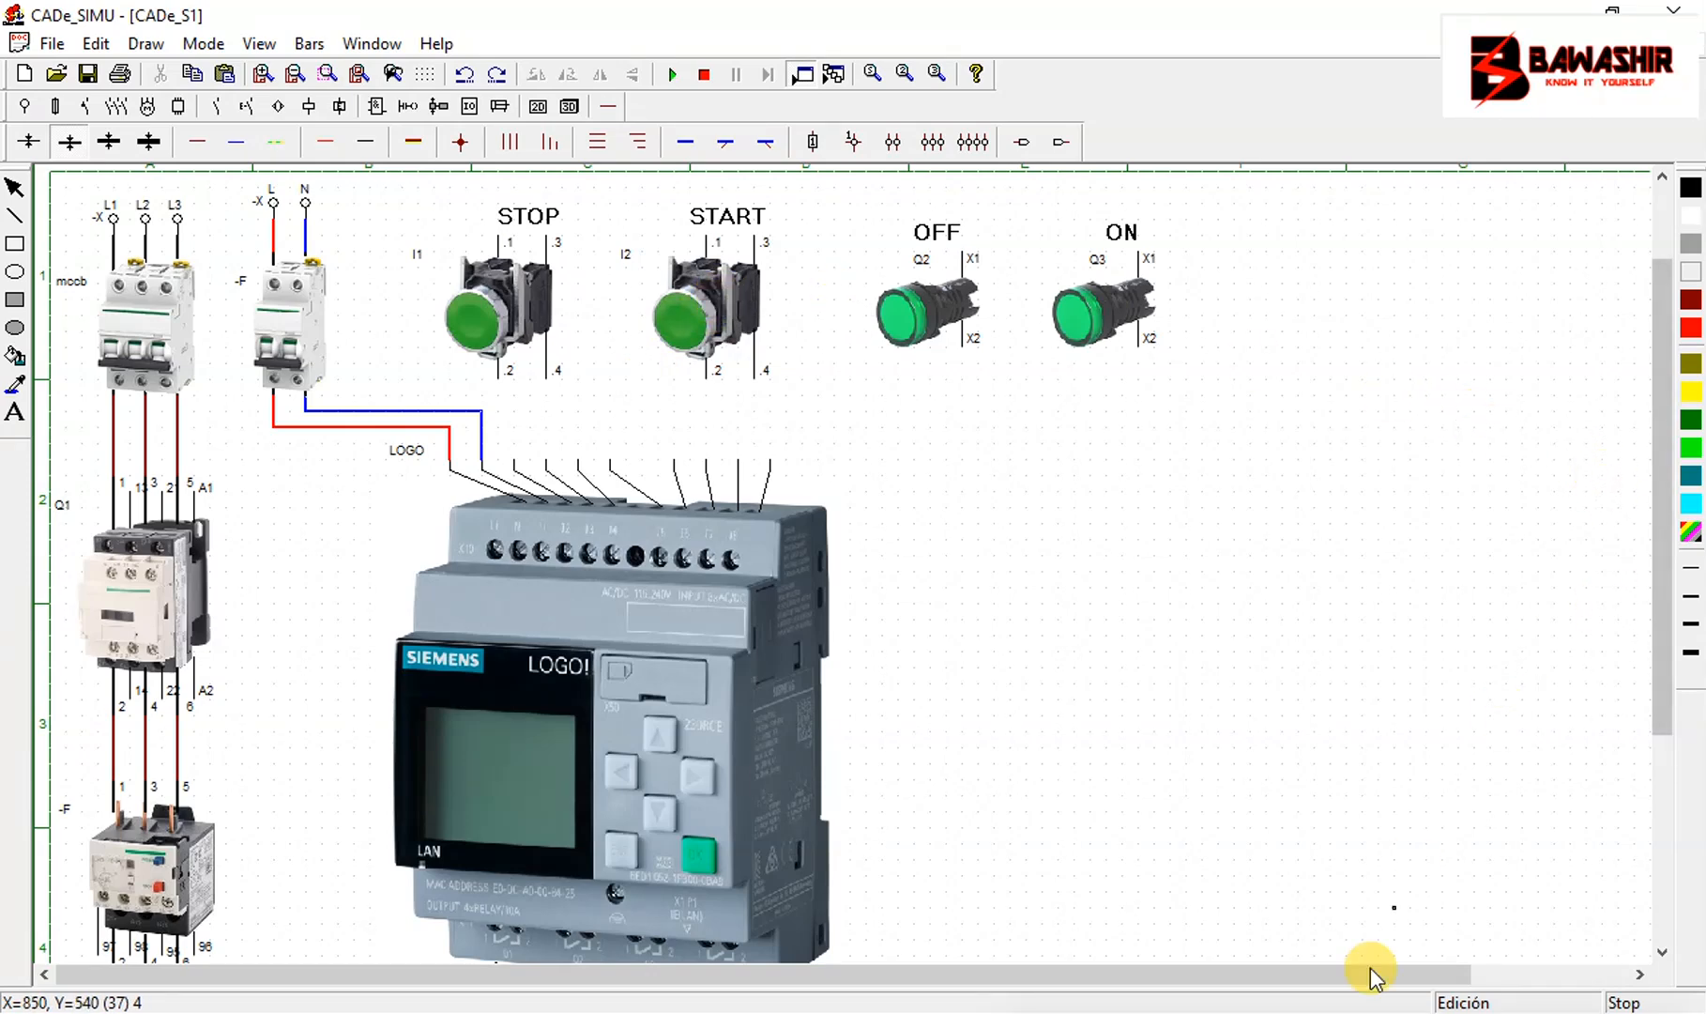
Rename the two-pole circuit breaker as MCB
double_click(277, 323)
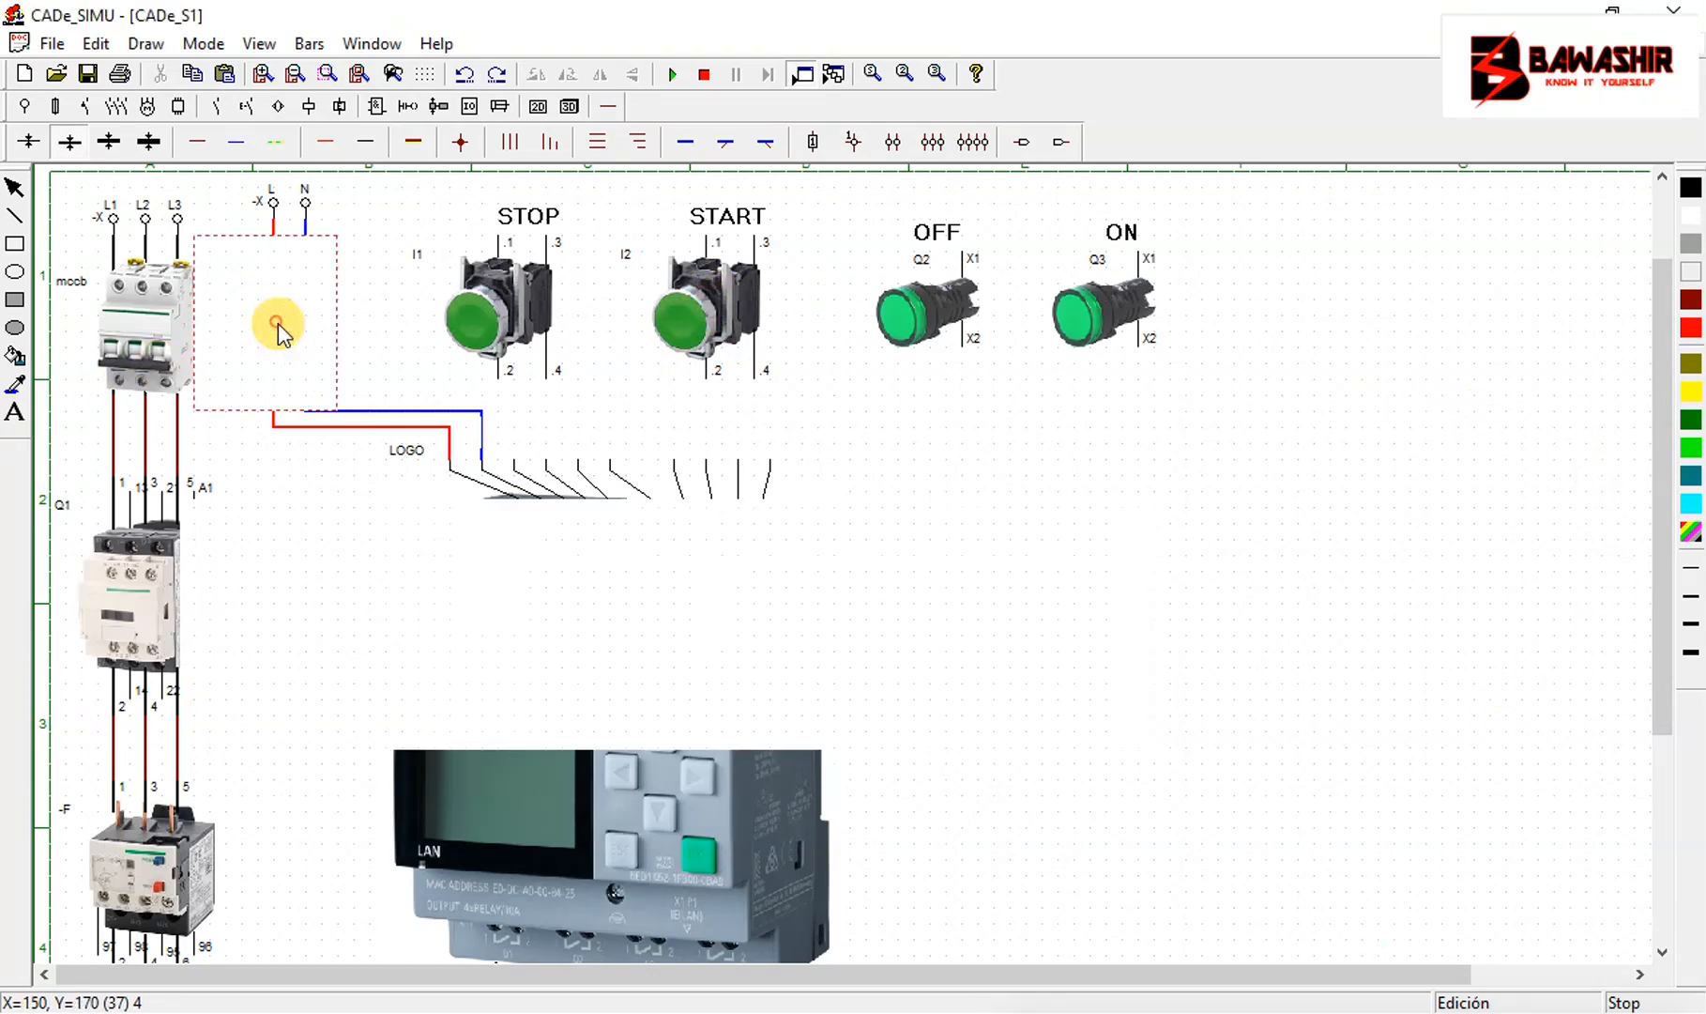
left_click_drag(801, 330, 634, 341)
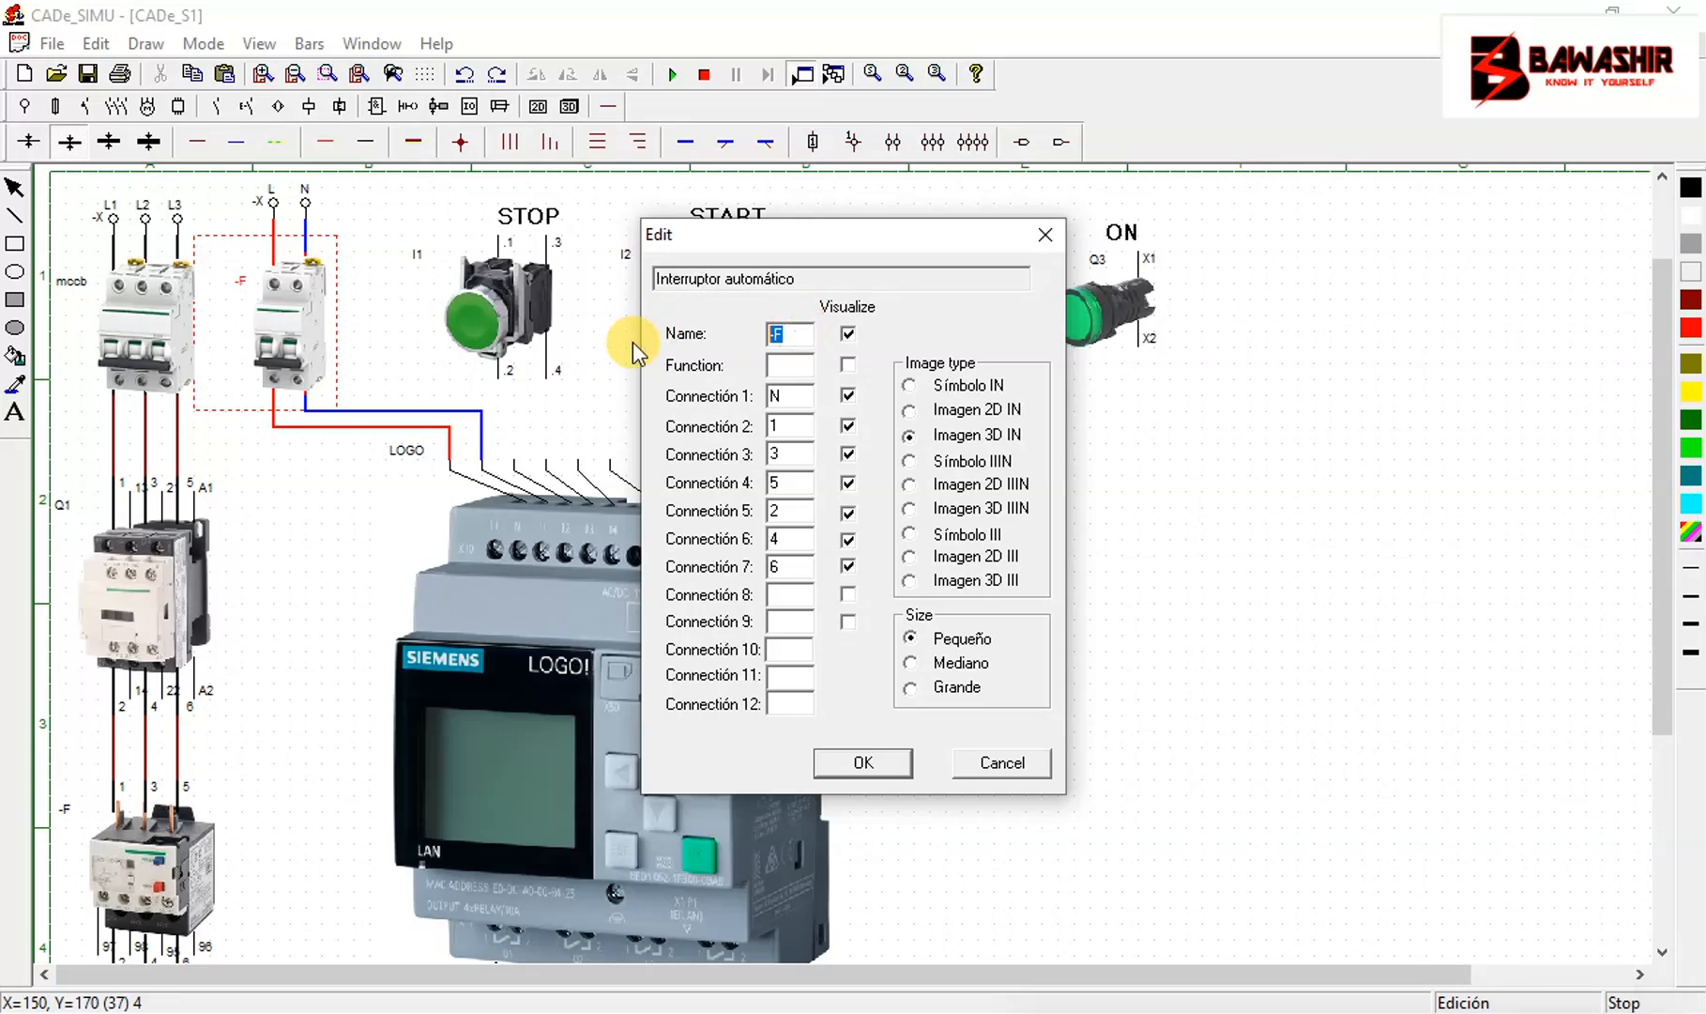
type("MCB")
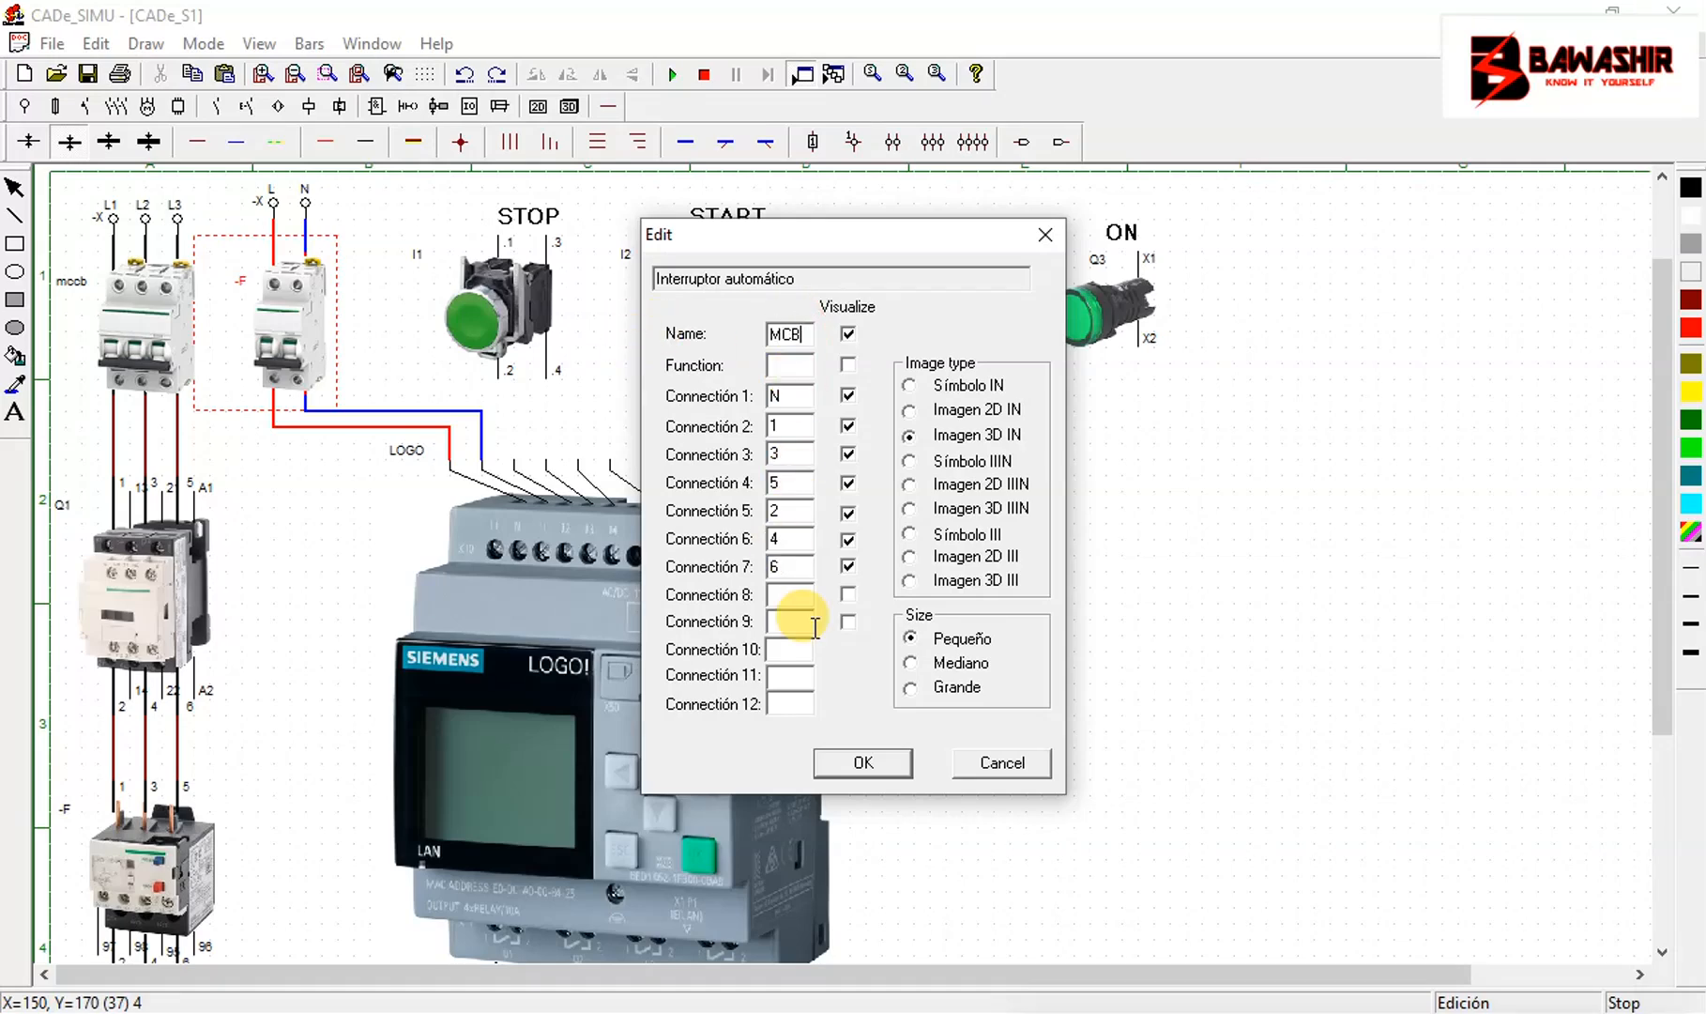
left_click(864, 762)
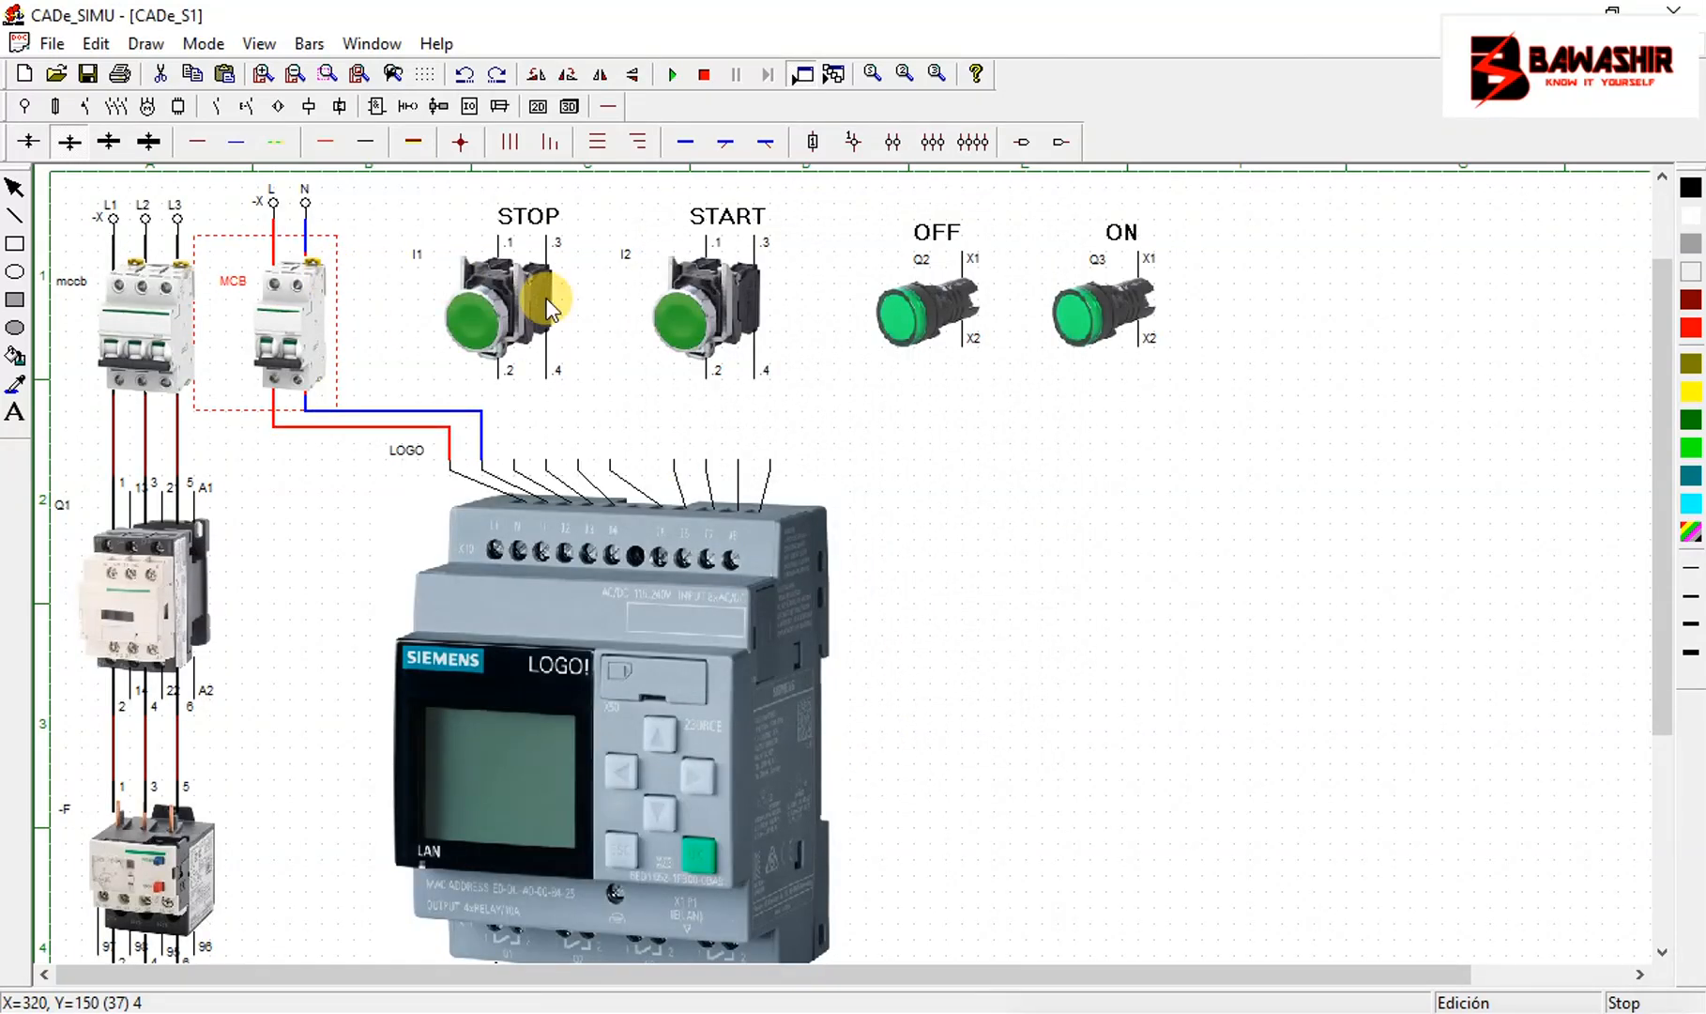
Try the CADe_SIMU 2.0 symbol type on the LOGO! module
double_click(722, 722)
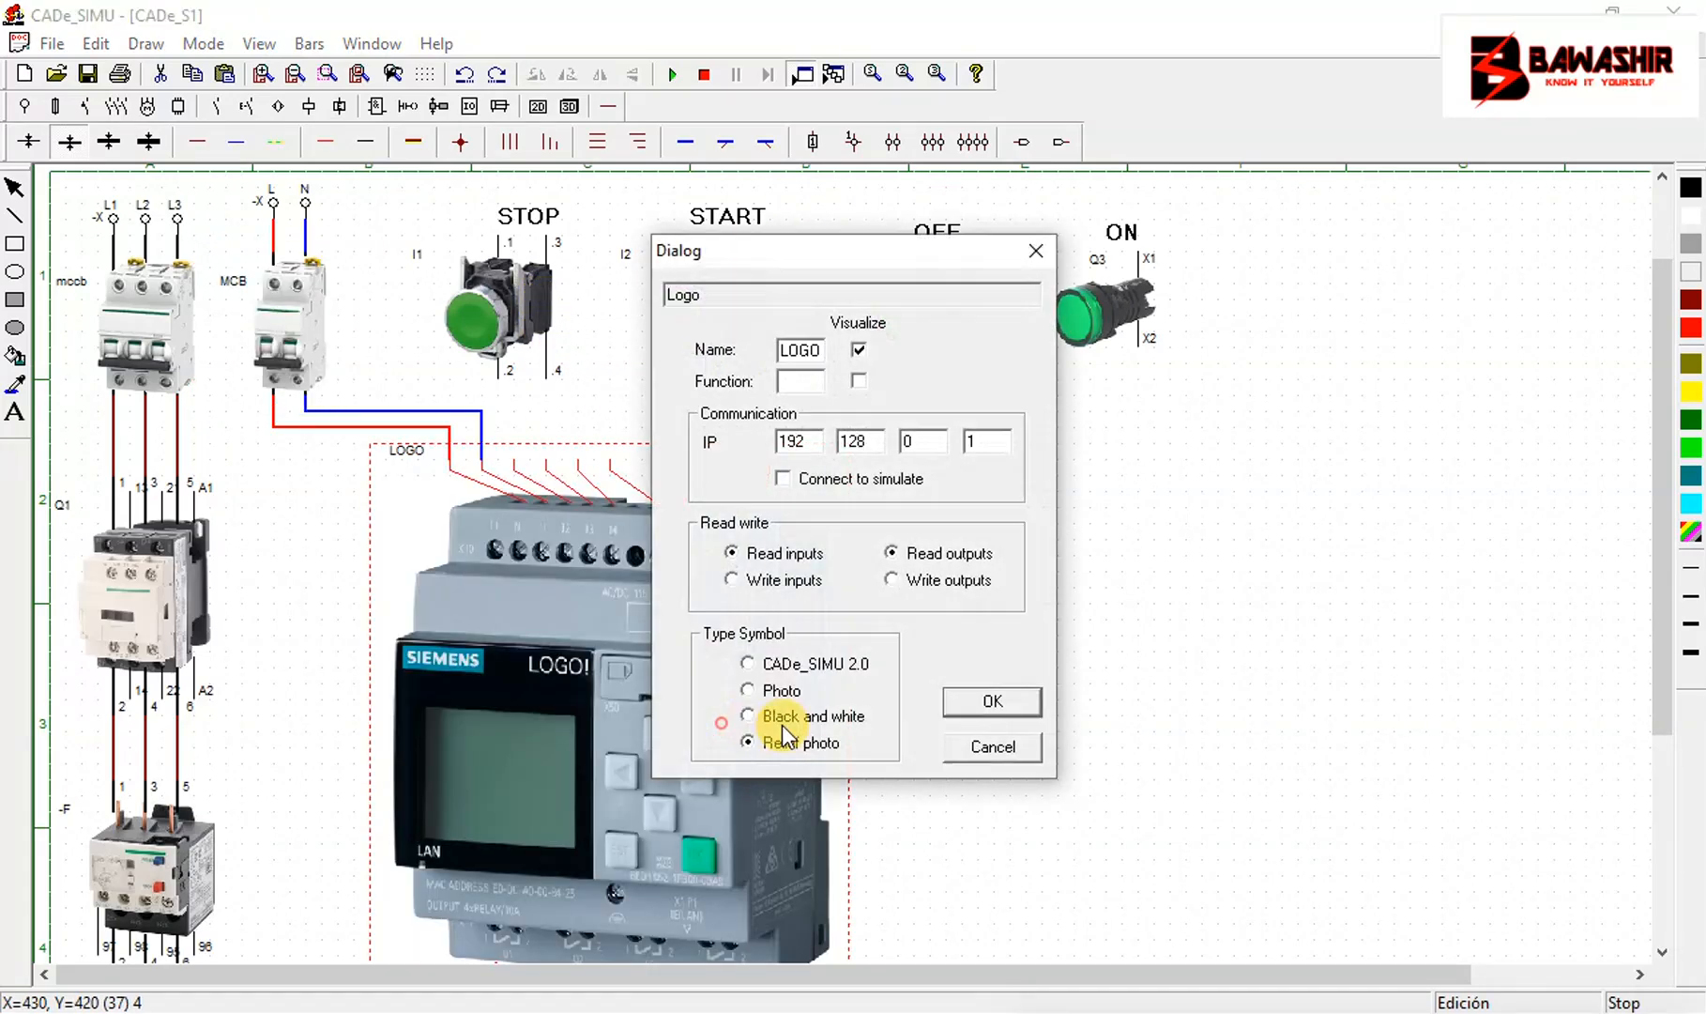
left_click(807, 663)
left_click(959, 703)
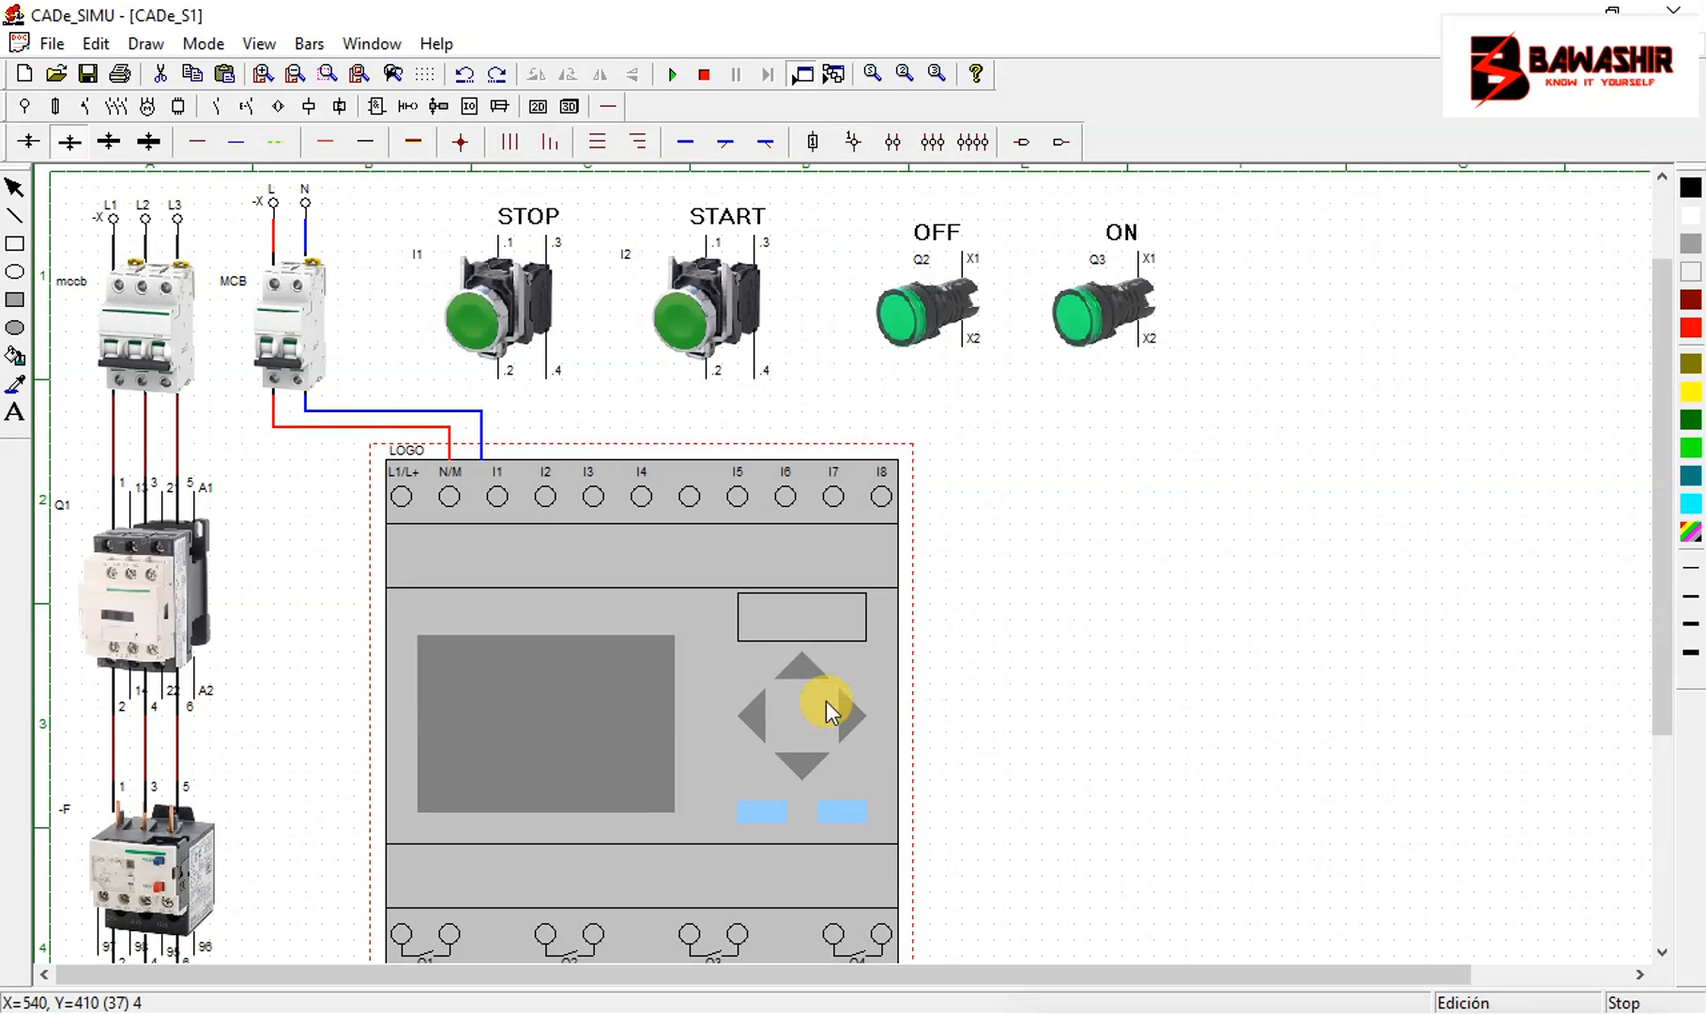
double_click(675, 684)
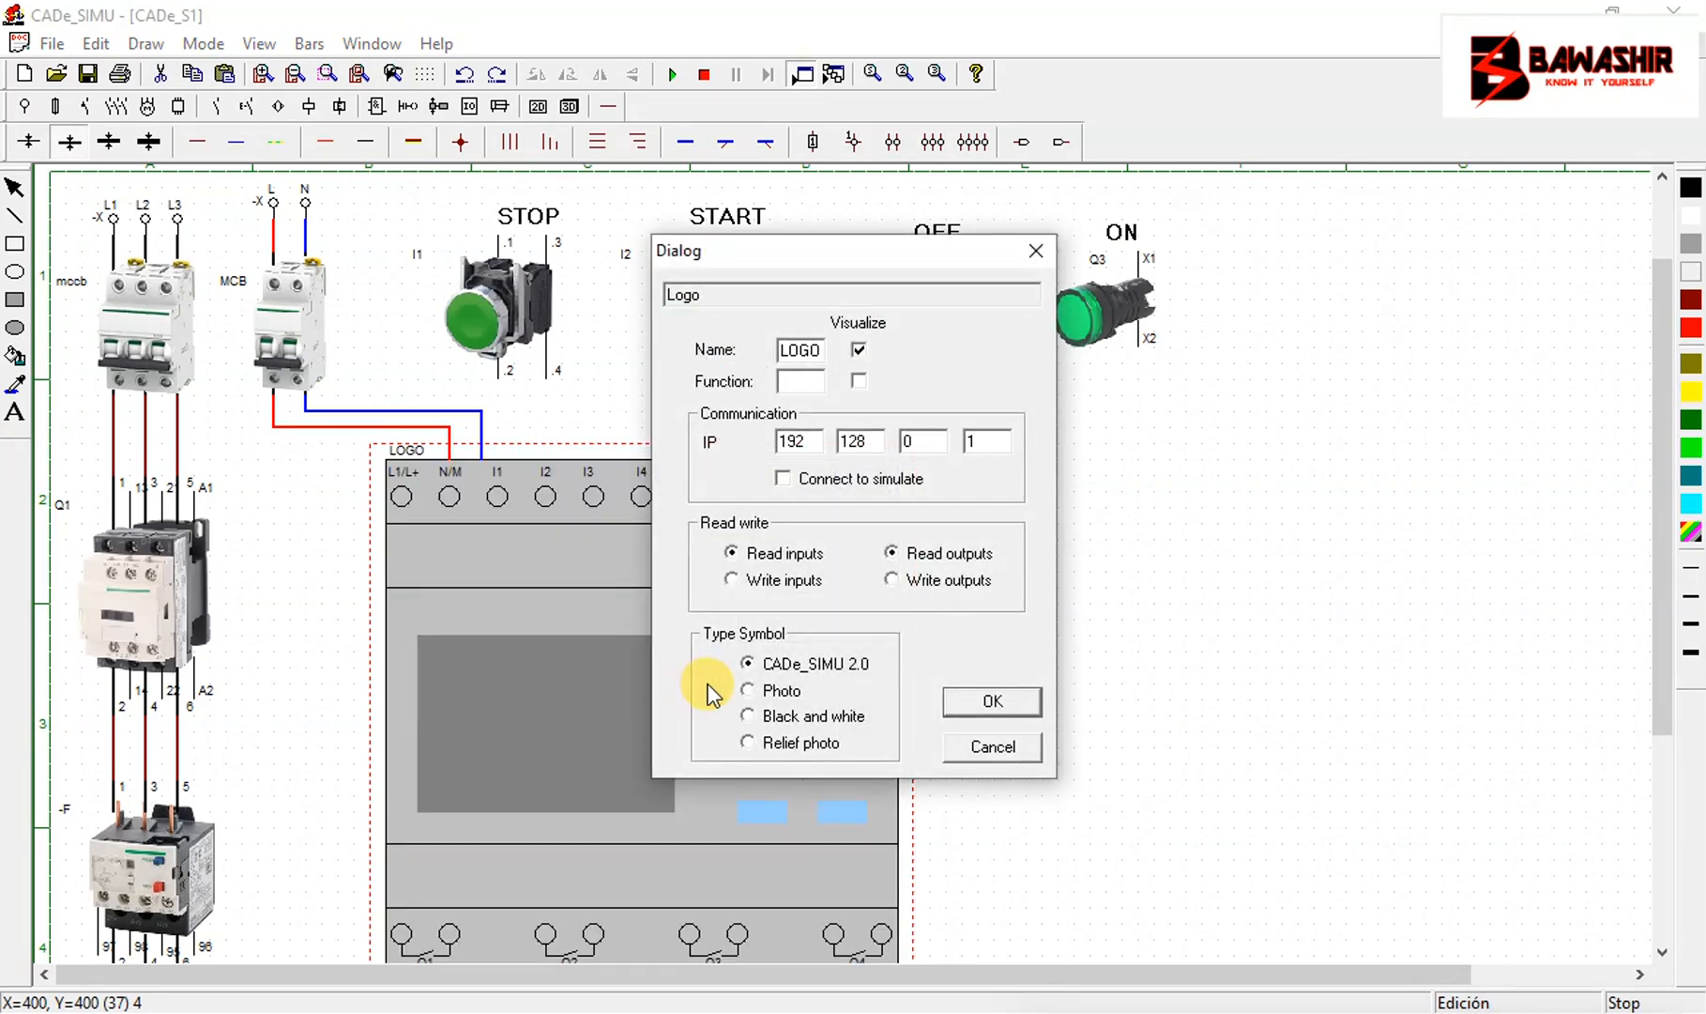
left_click(985, 704)
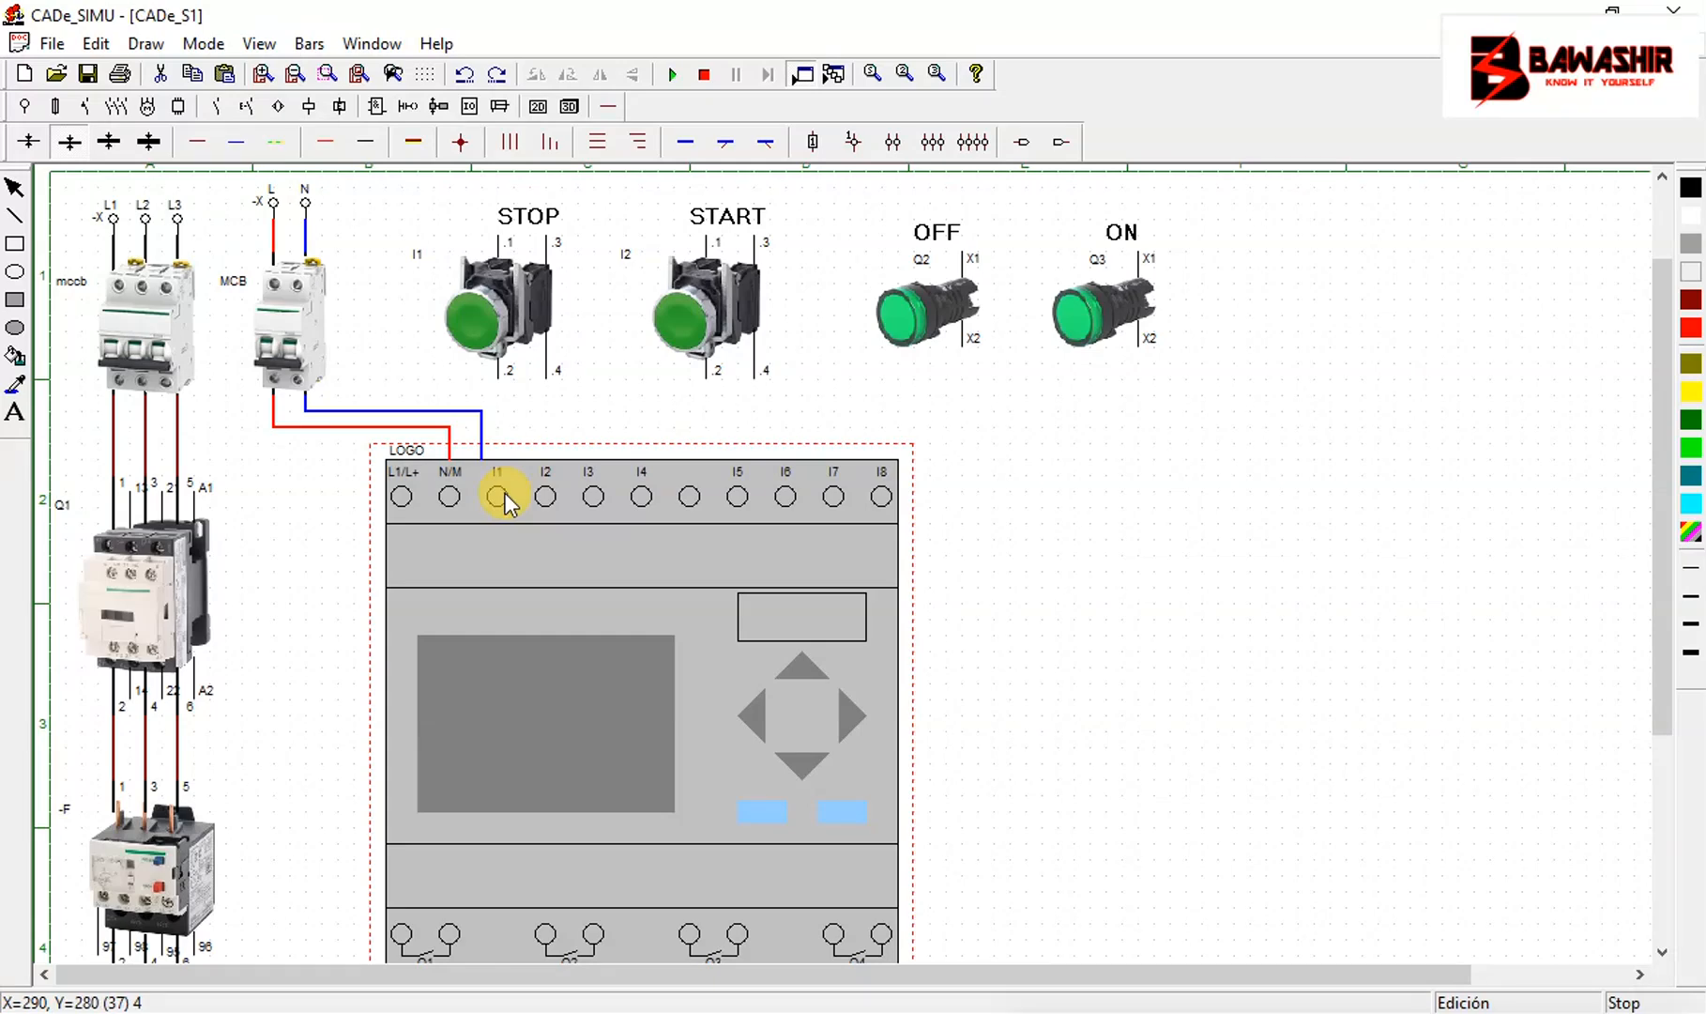
Set the LOGO! module's symbol type to Photo
double_click(579, 655)
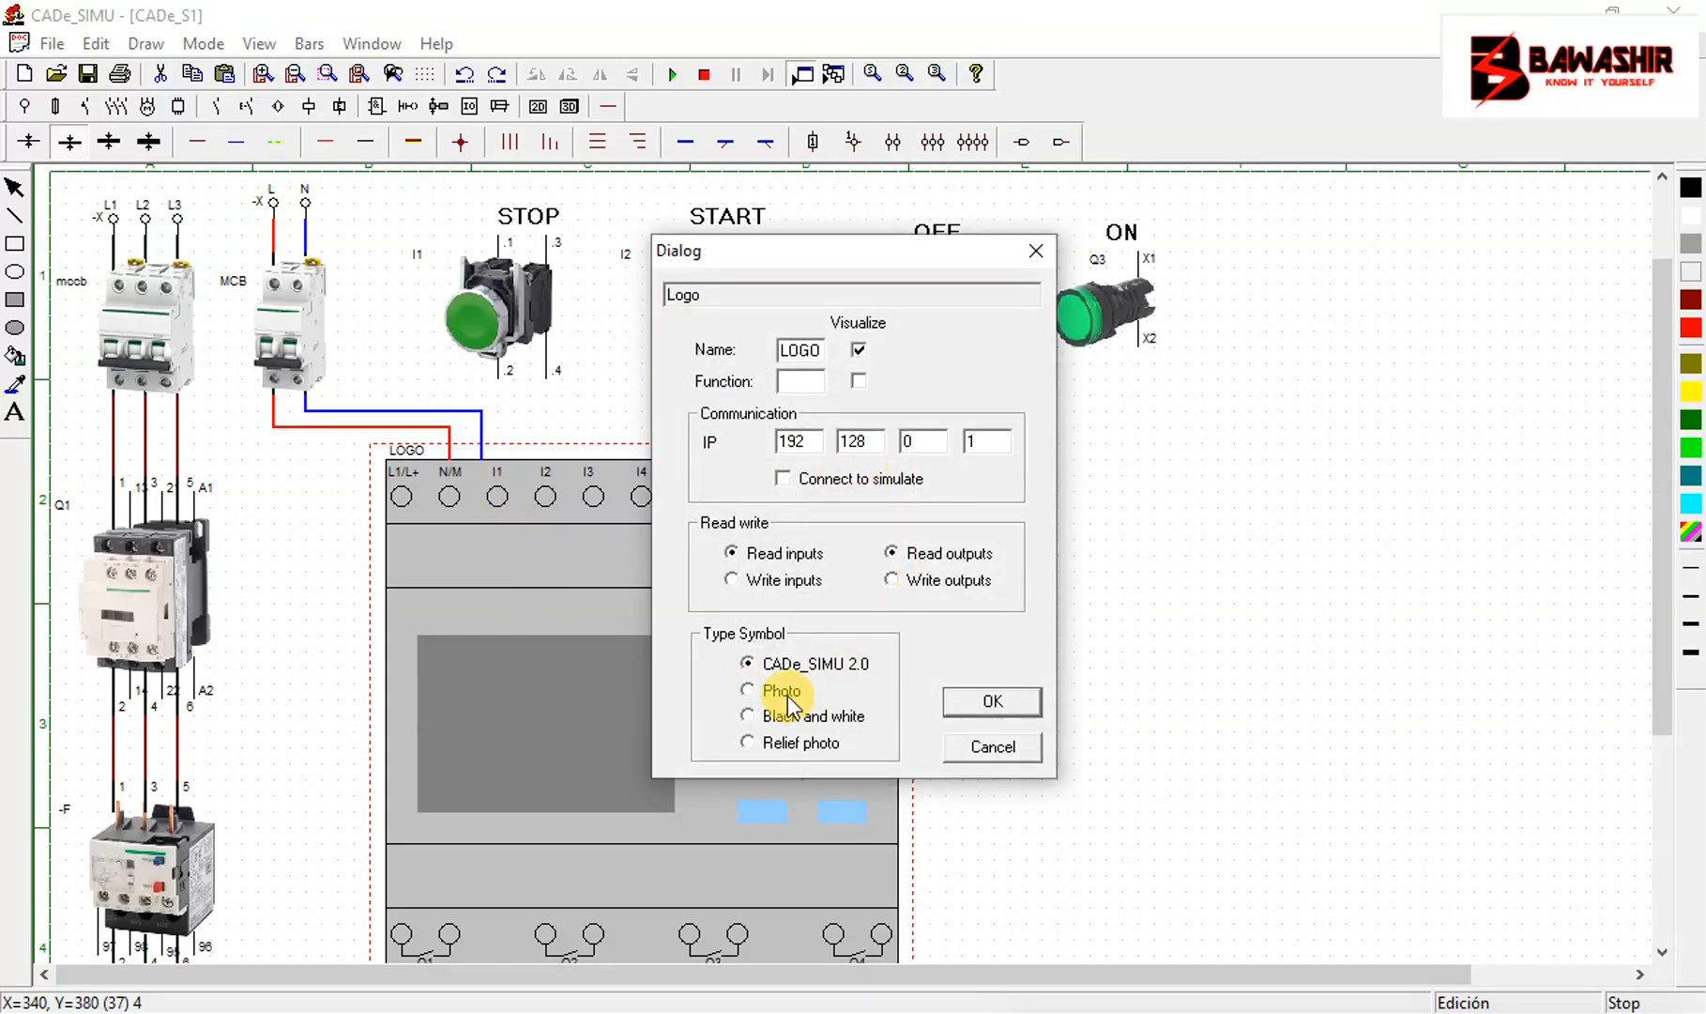
left_click(787, 699)
left_click(962, 704)
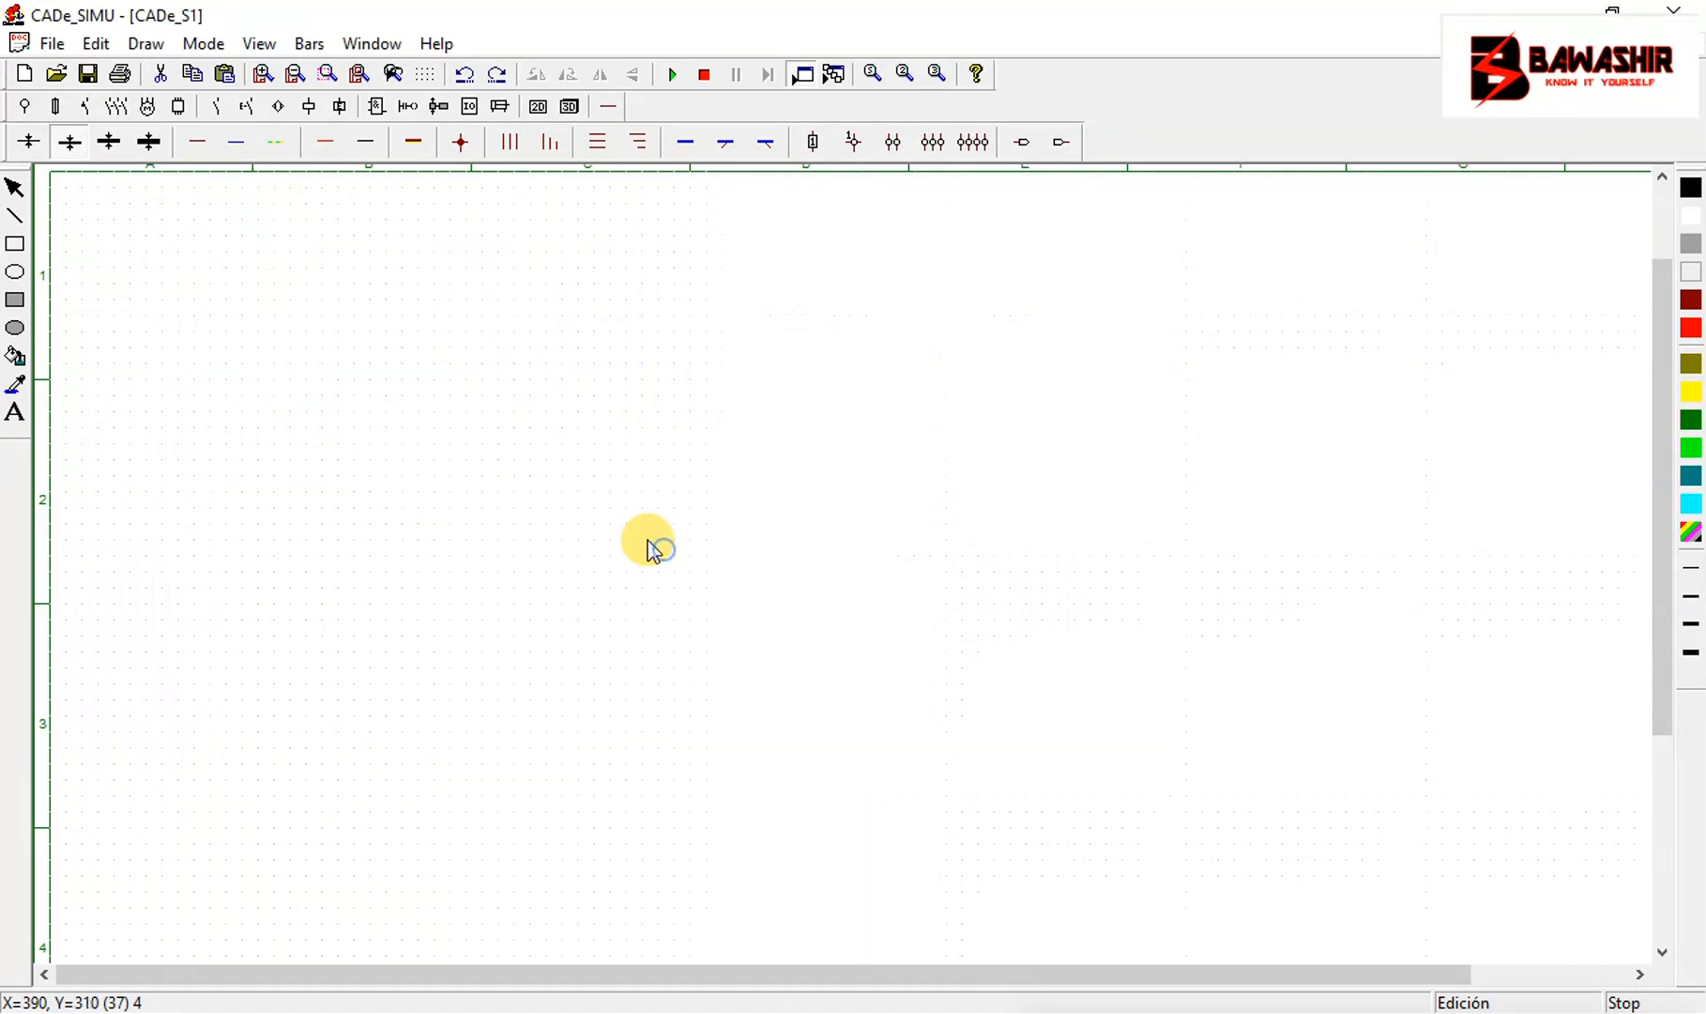
Shift the STOP push button slightly right and run a red wire from the P1 feed up beside it to above its terminals
left_click_drag(461, 311, 510, 311)
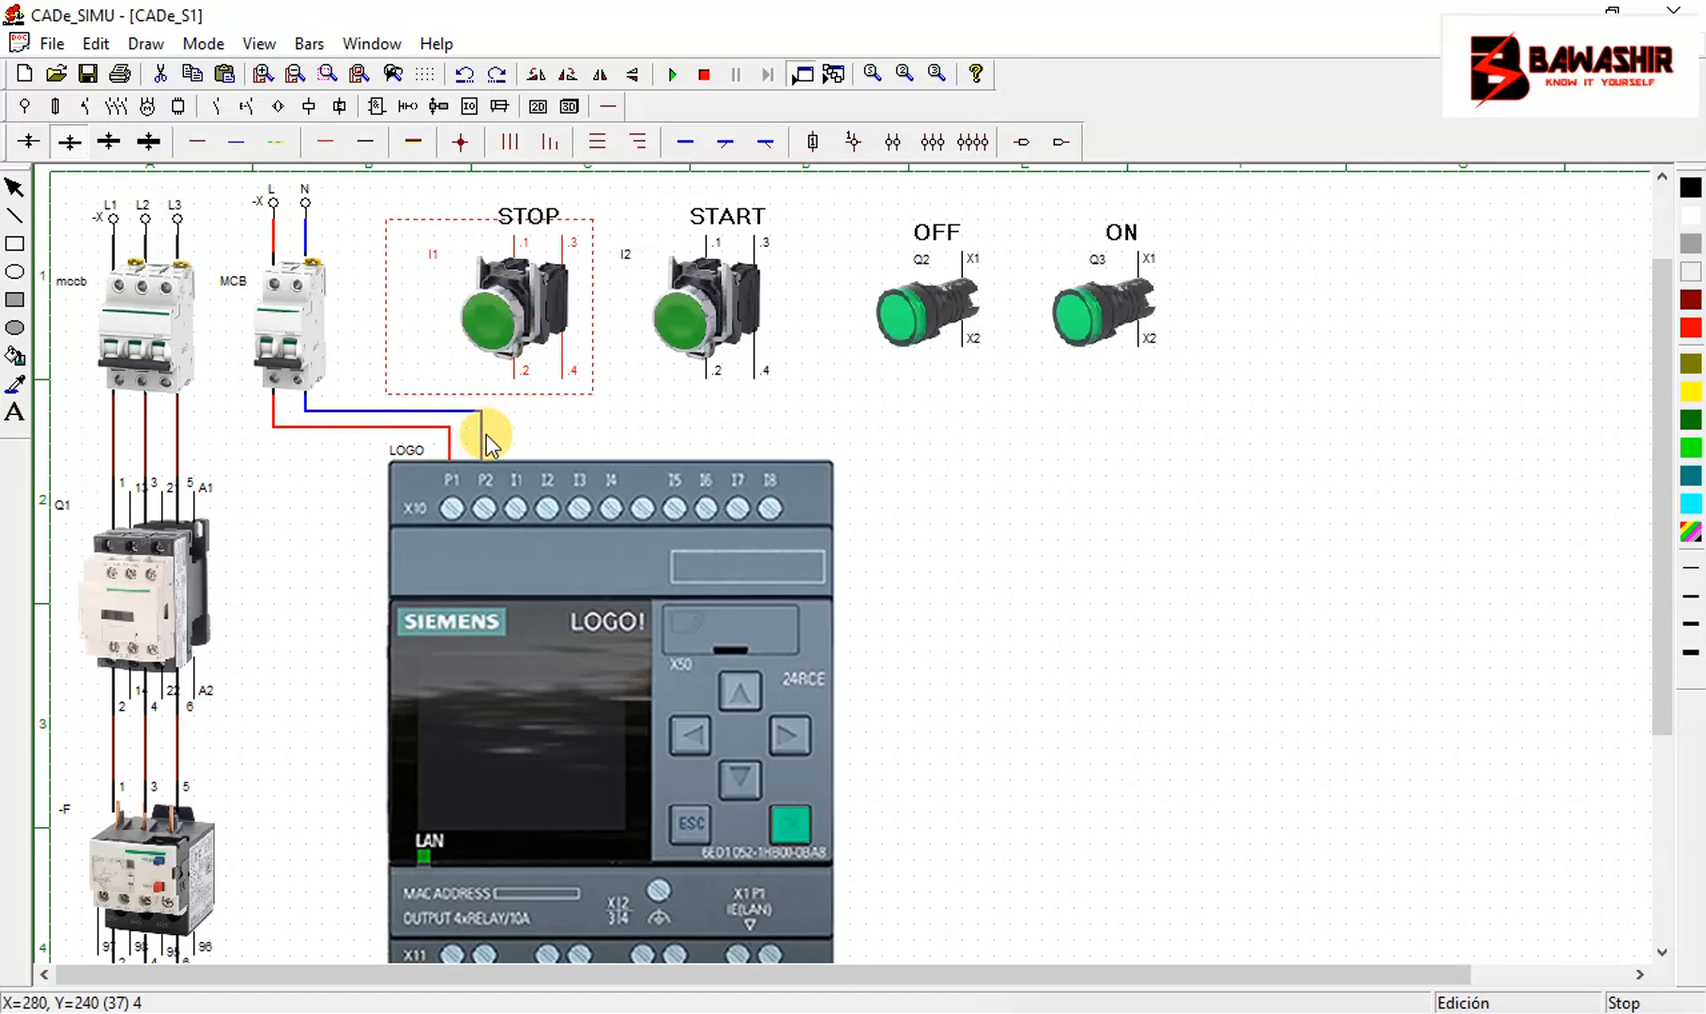
left_click(325, 142)
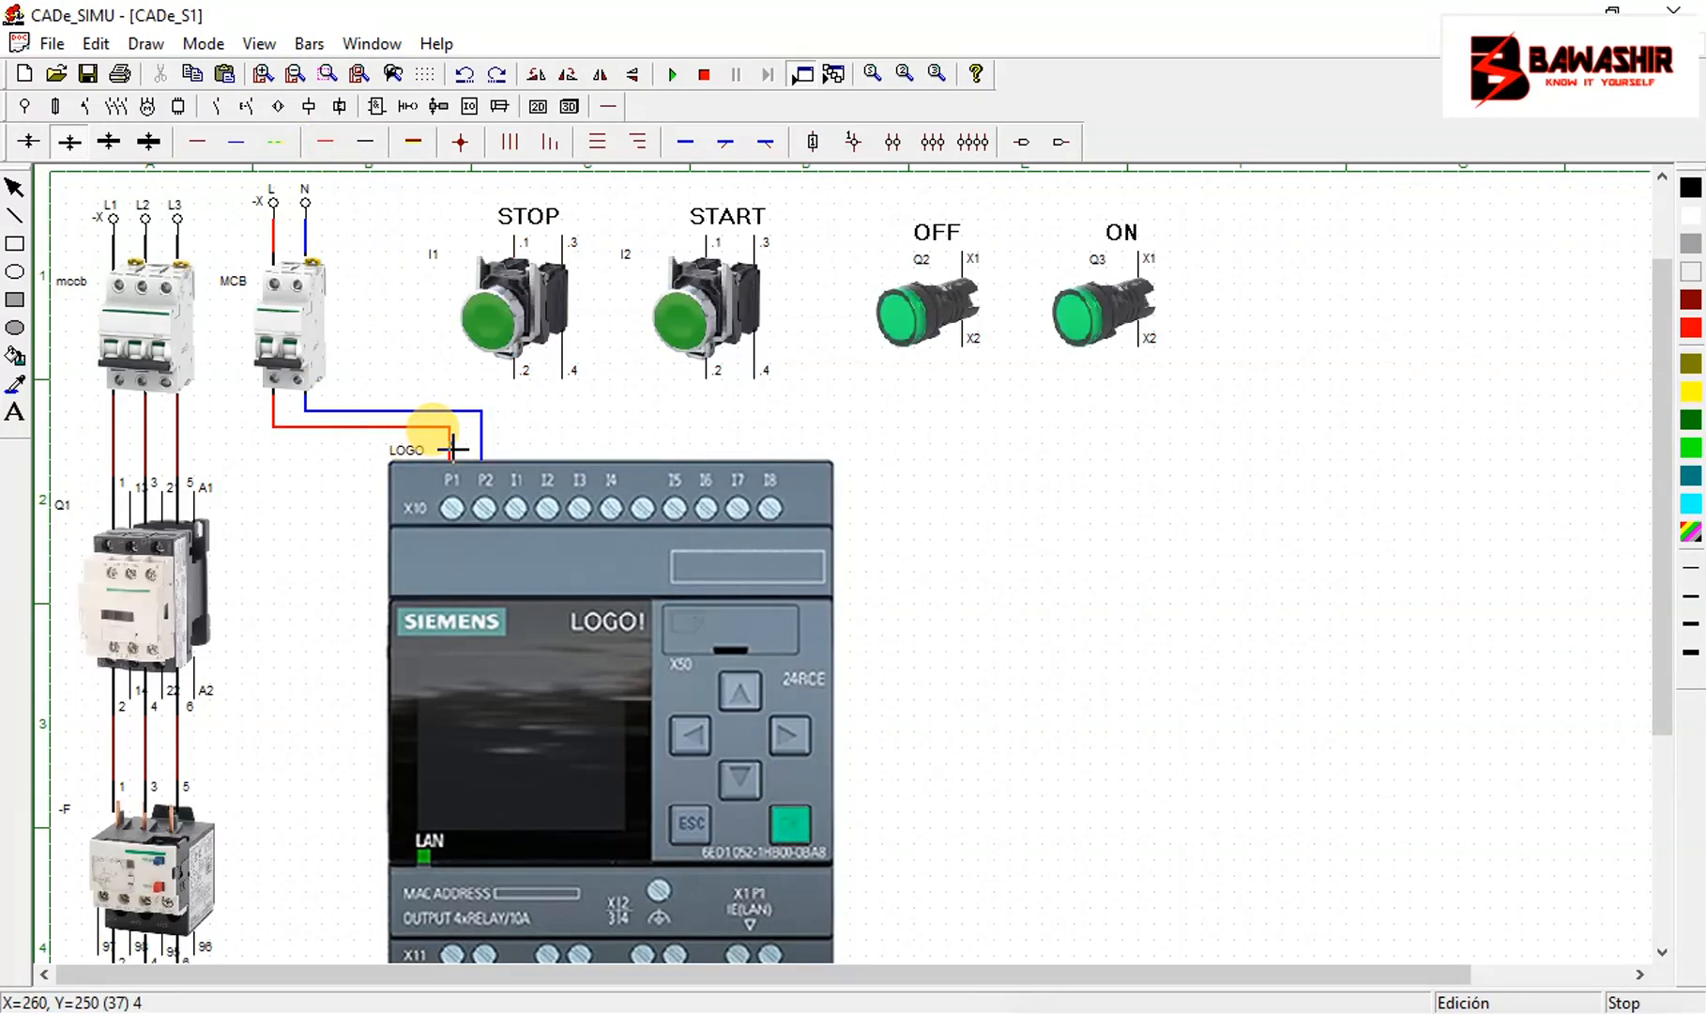
left_click_drag(452, 434, 463, 237)
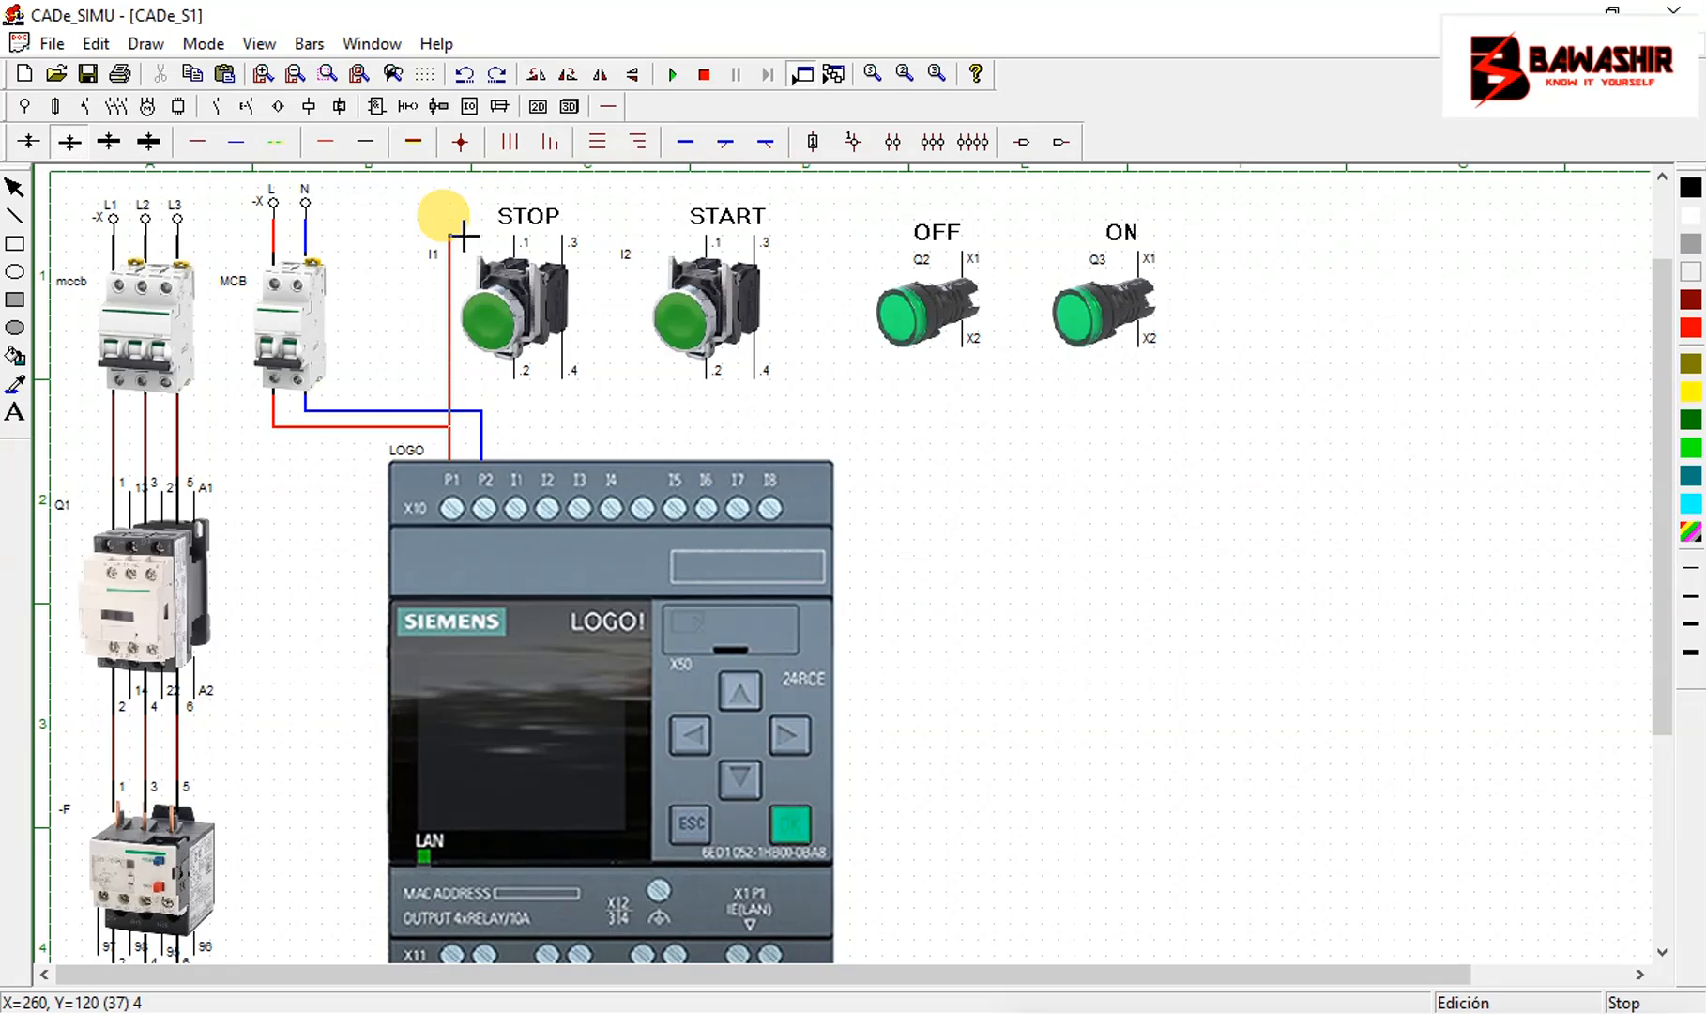
Raise the STOP and START labels and wire the red phase feed to terminal .1 of both push buttons
mouse_move(463, 228)
left_mouse_down()
mouse_move(525, 238)
mouse_move(524, 185)
left_mouse_up()
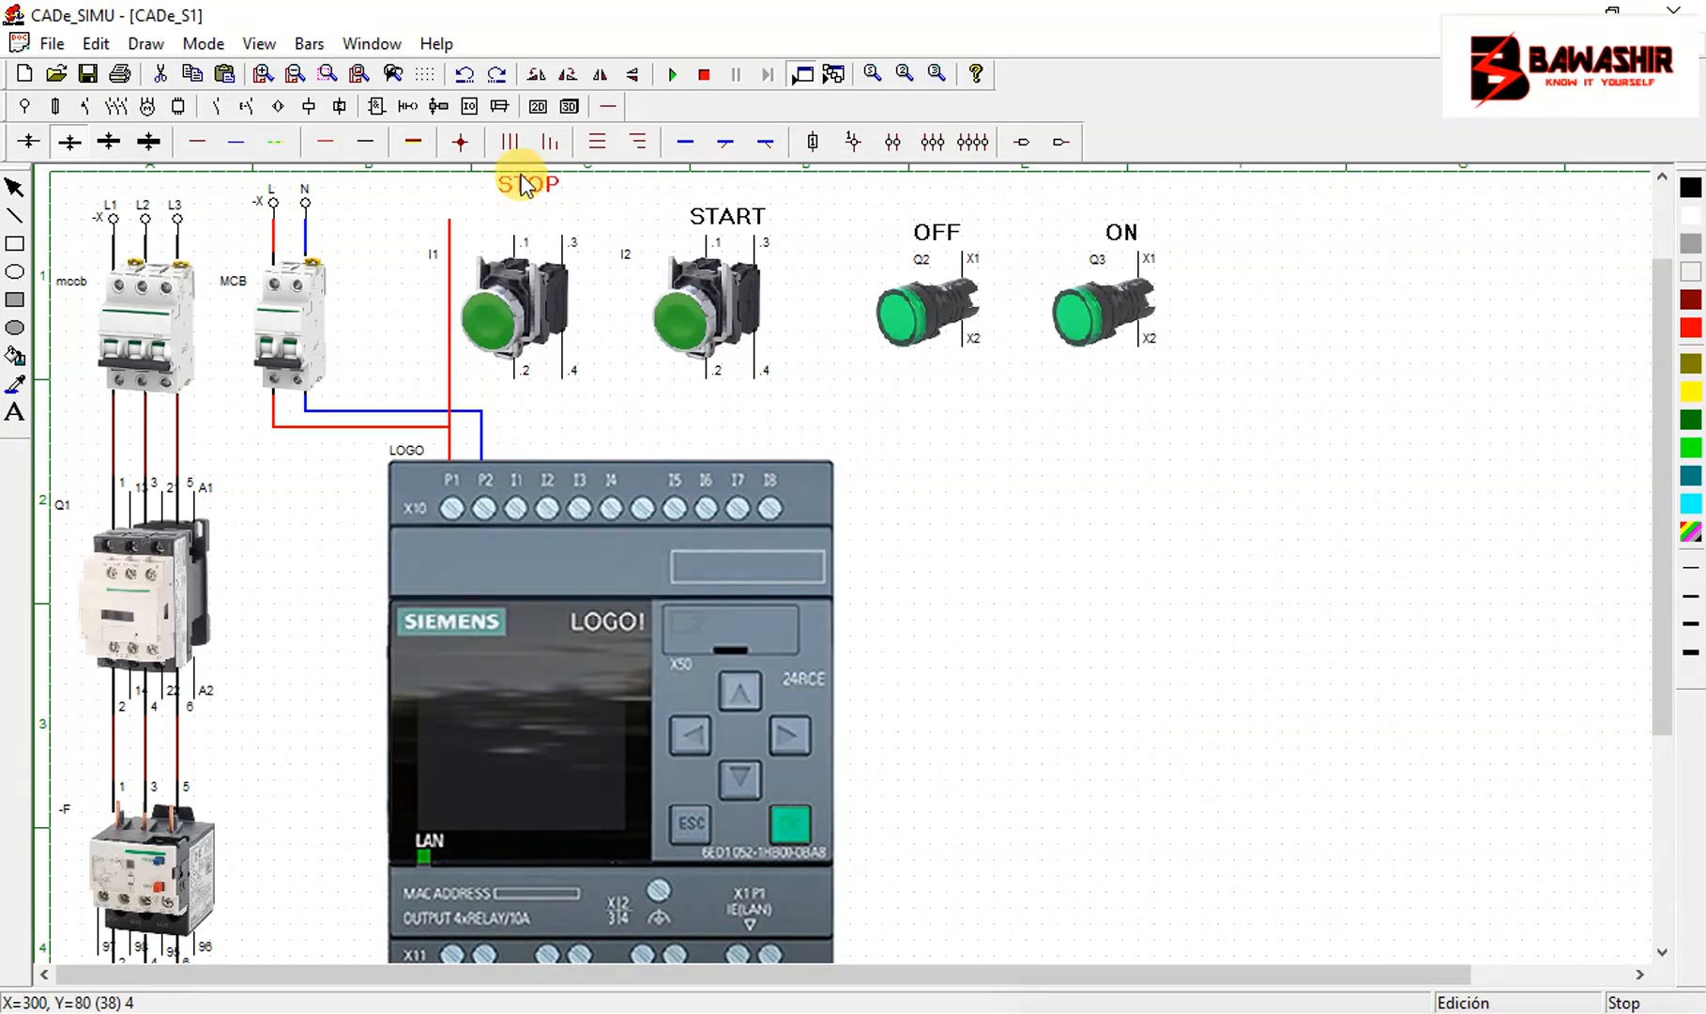
left_click_drag(720, 215, 718, 188)
left_click(320, 134)
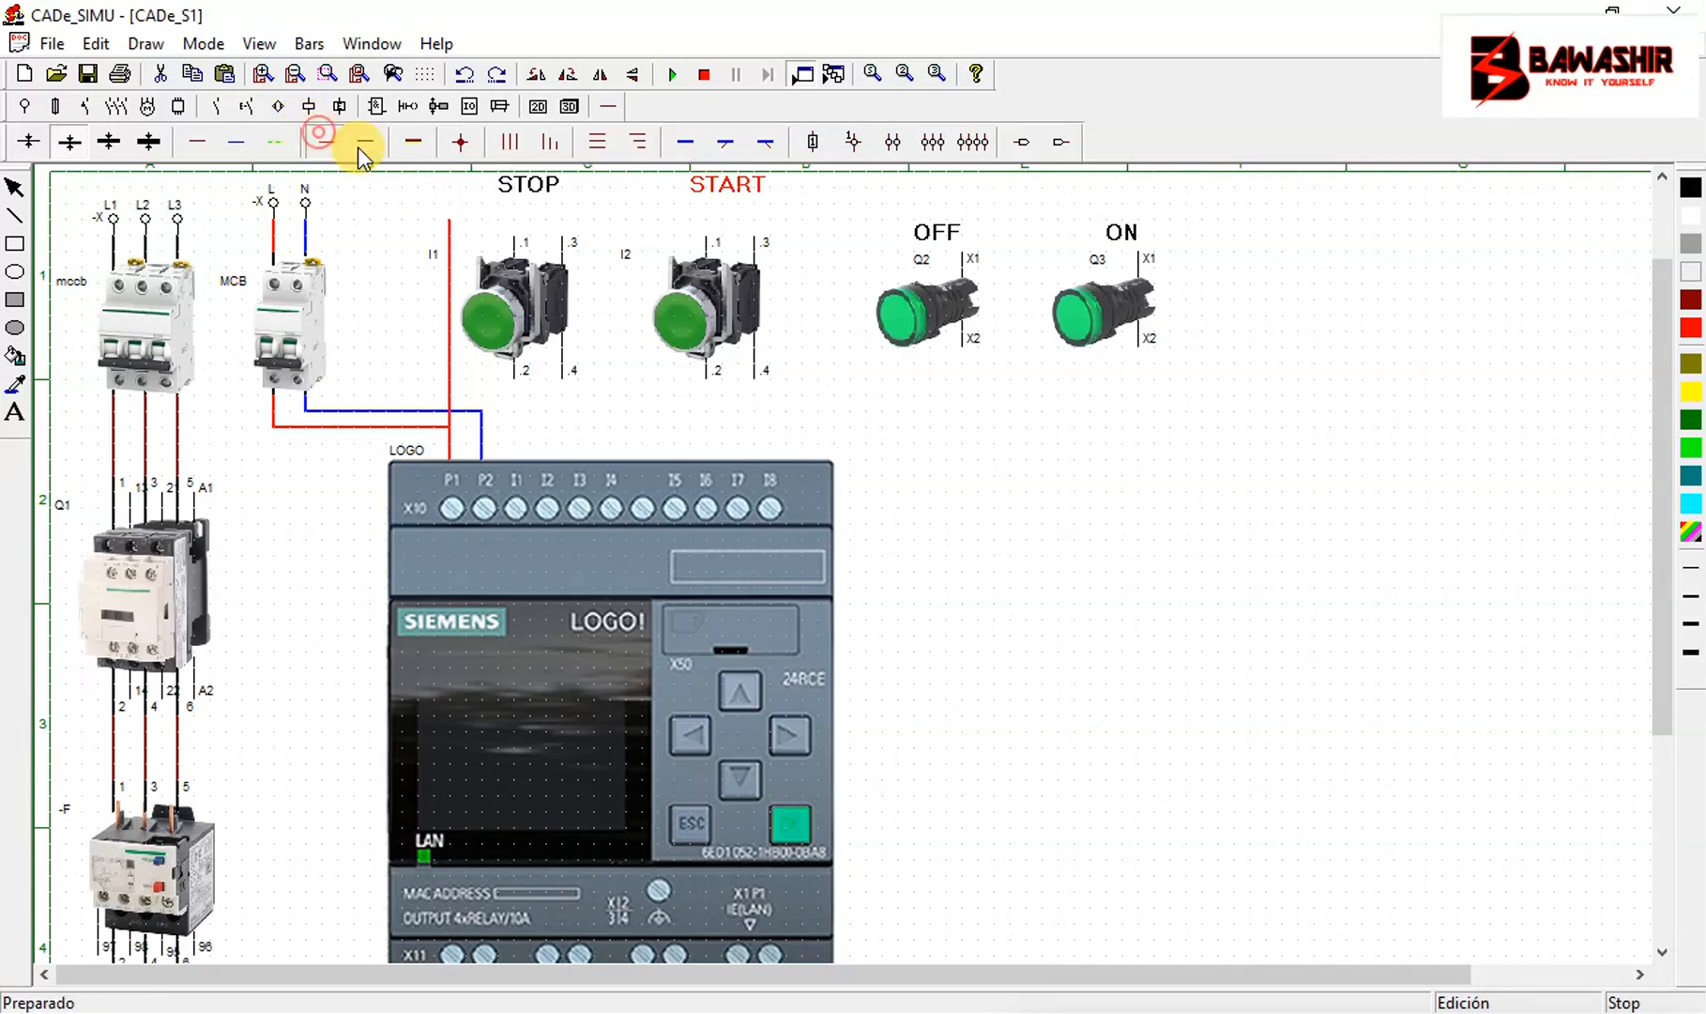
mouse_move(458, 228)
left_mouse_down()
mouse_move(518, 242)
mouse_move(710, 225)
mouse_move(706, 243)
left_mouse_up()
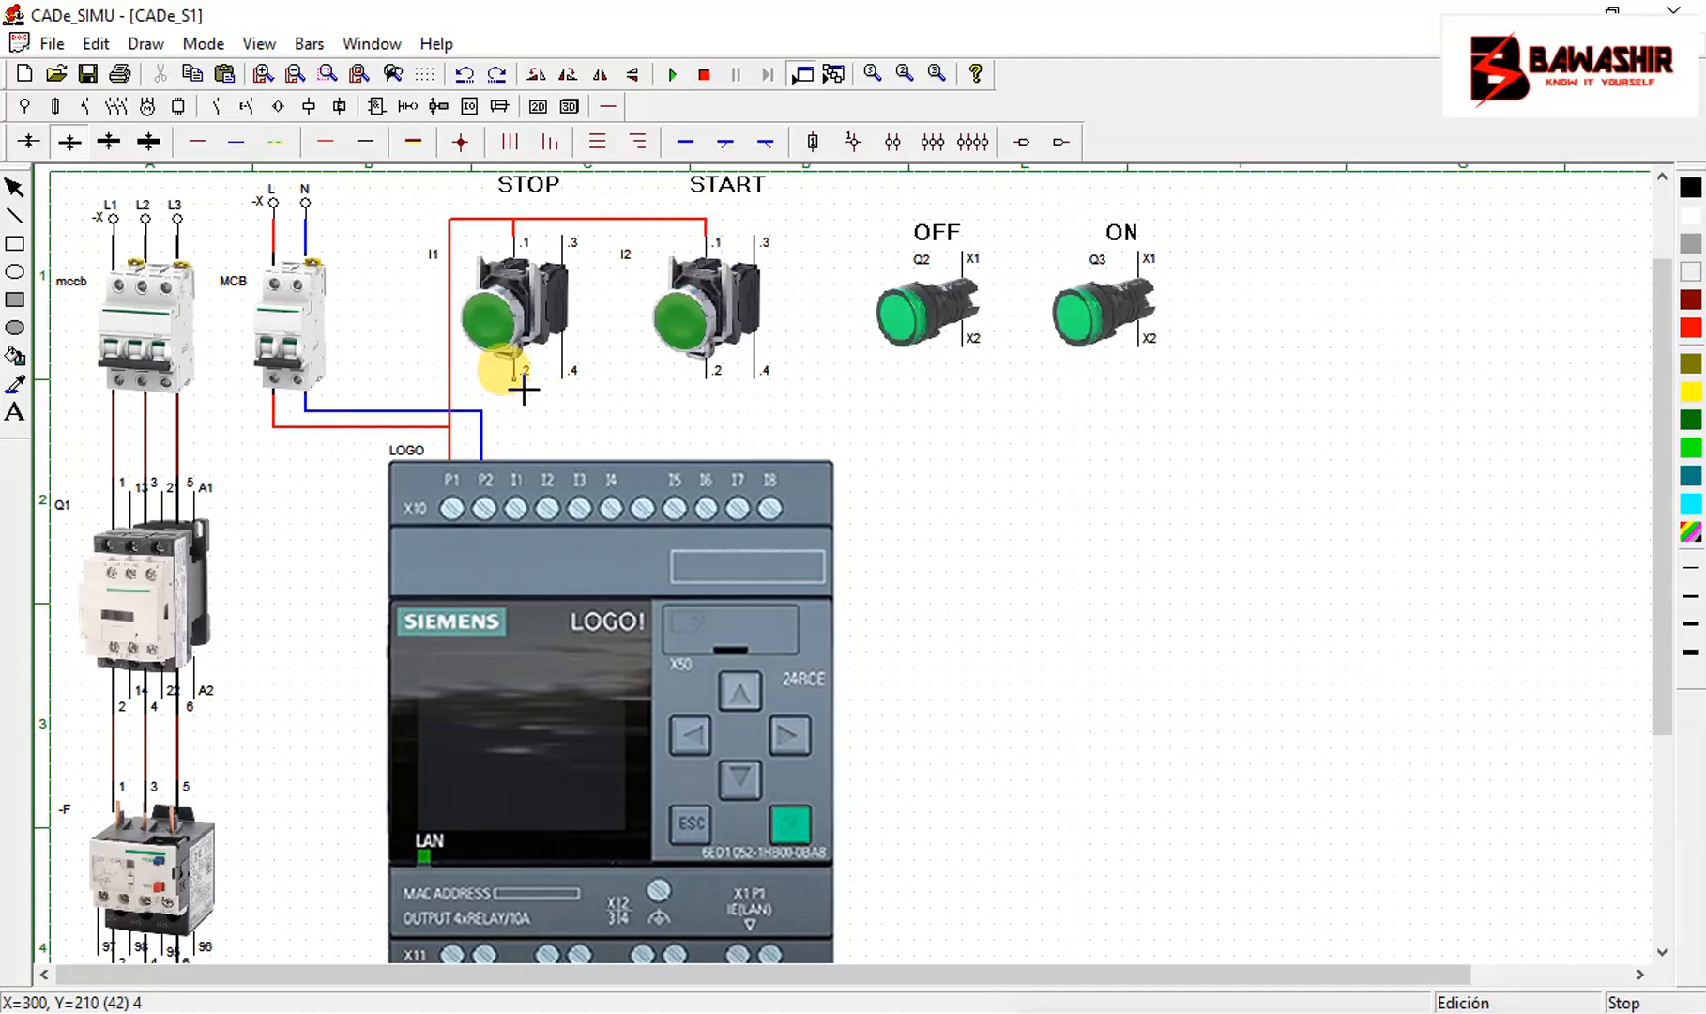
Wire terminal .2 of the STOP push button to input I1 and terminal .2 of the START push button to input I2
left_click_drag(524, 388, 526, 452)
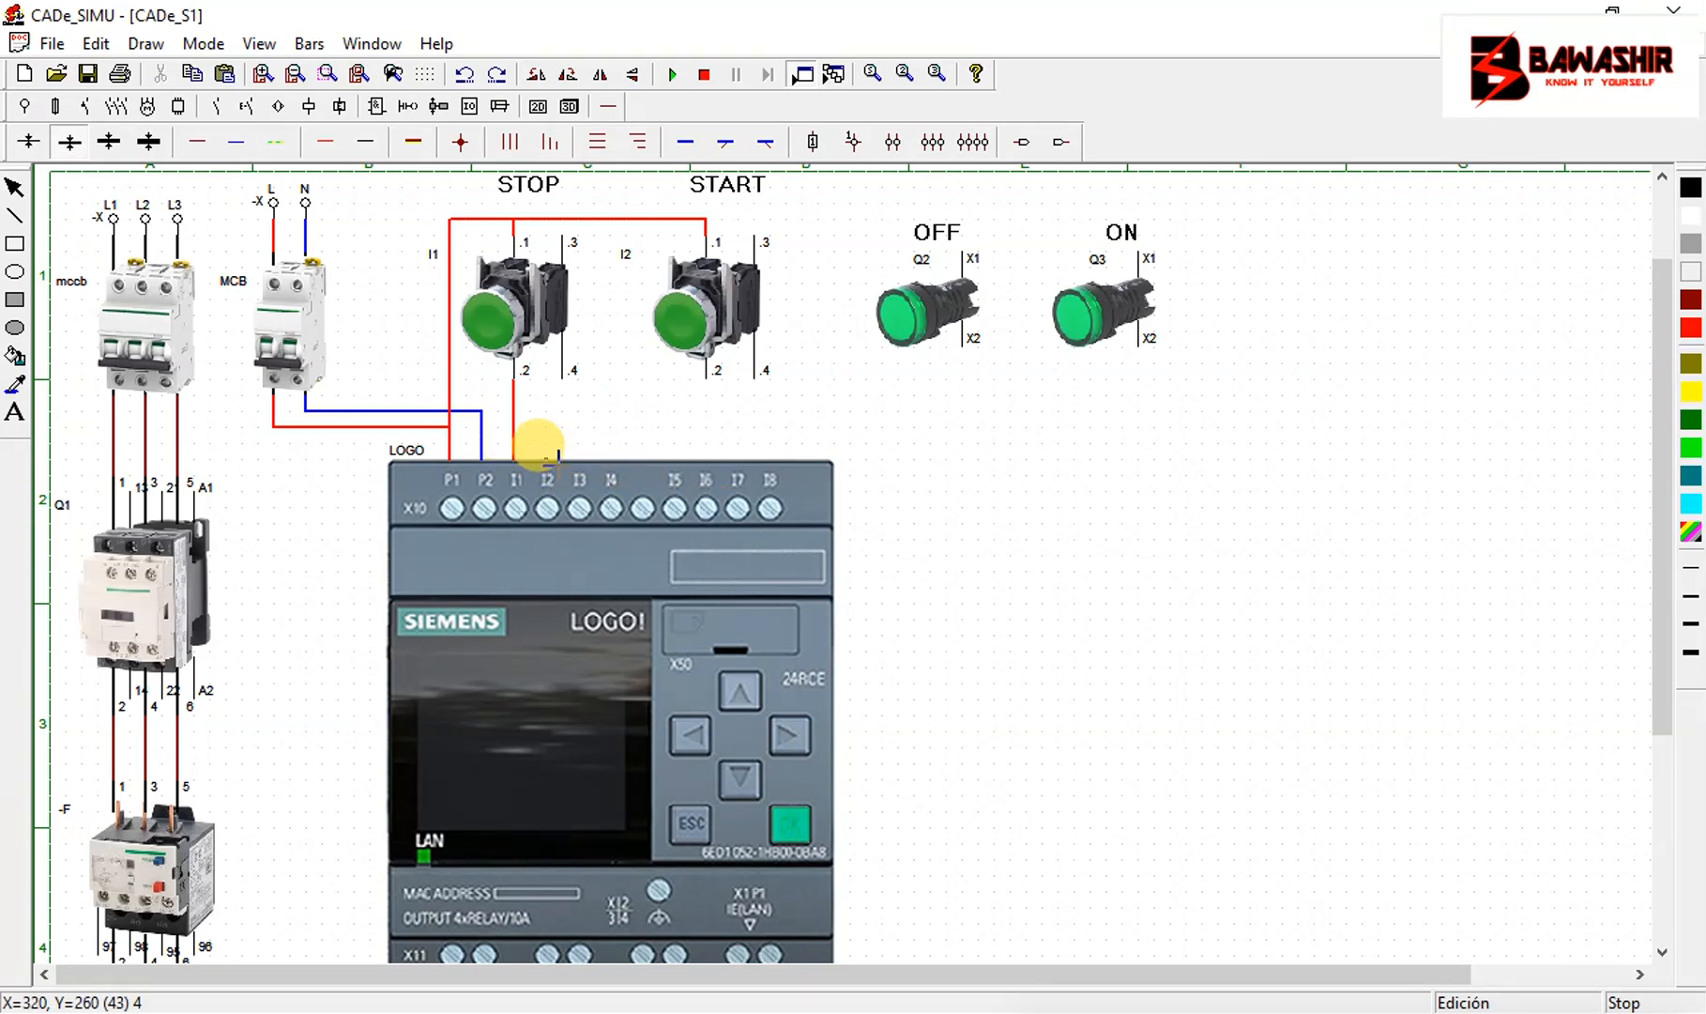
left_click_drag(553, 455, 706, 377)
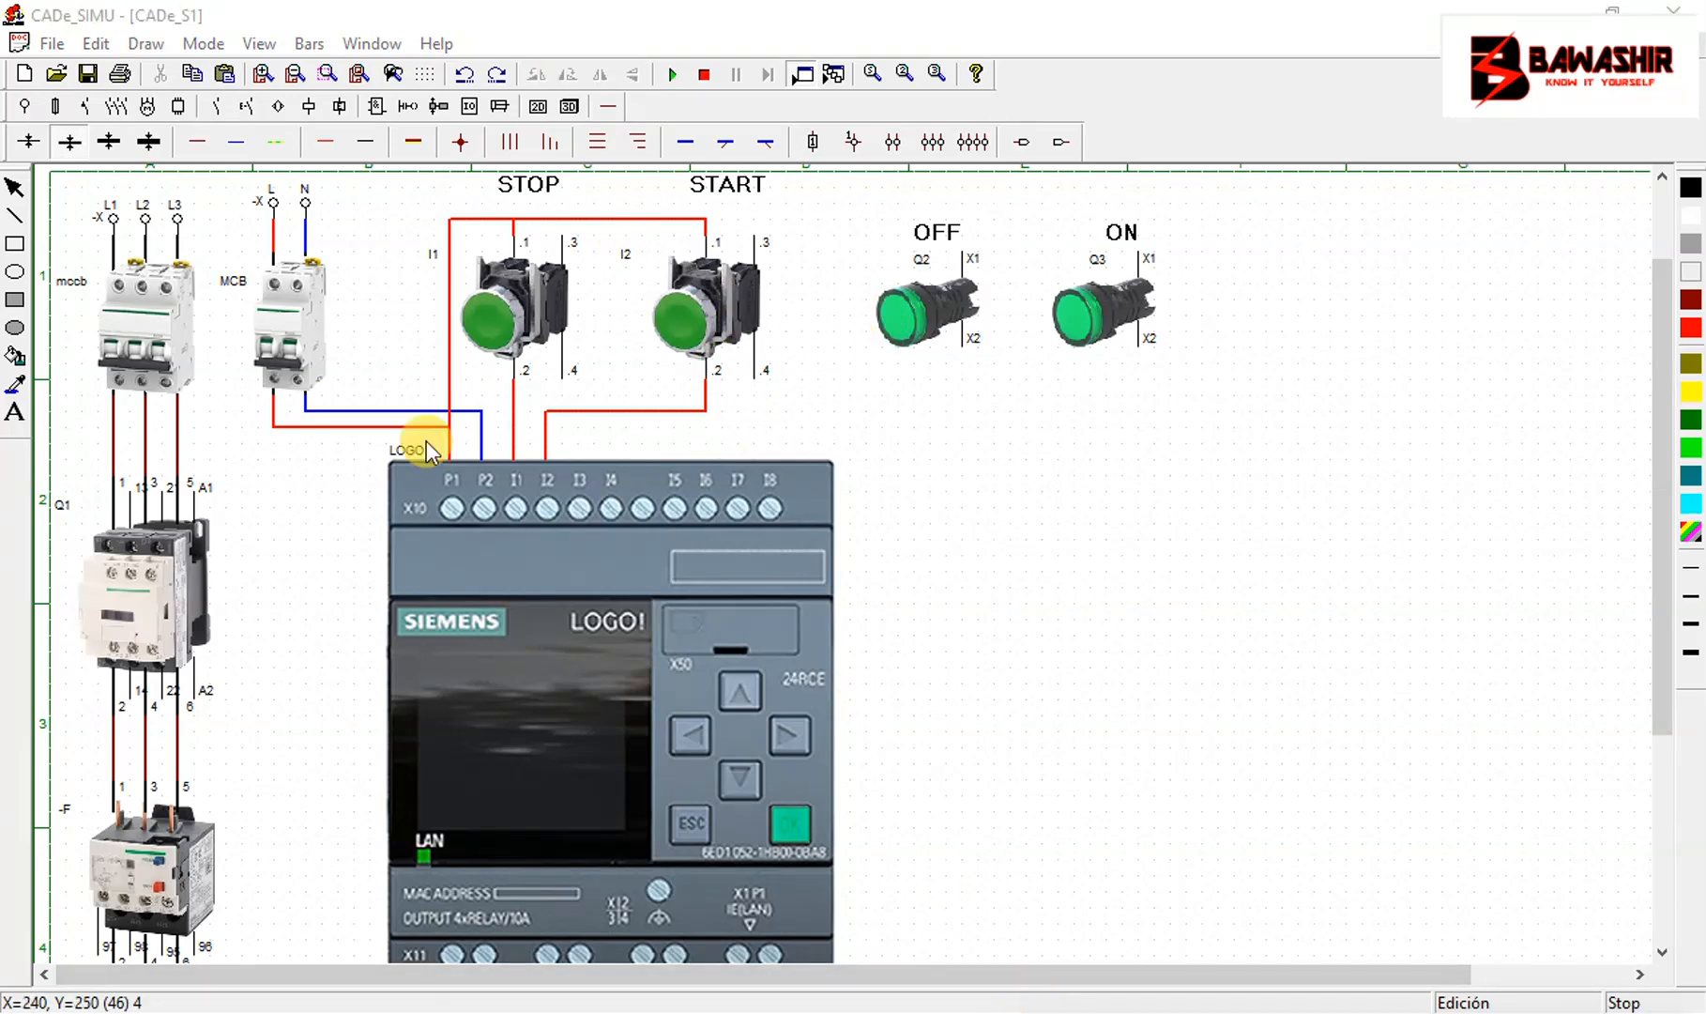
Delete the red wires at terminals .1 and .2 of the STOP push button and set its image type to Símbolo
left_click(523, 396)
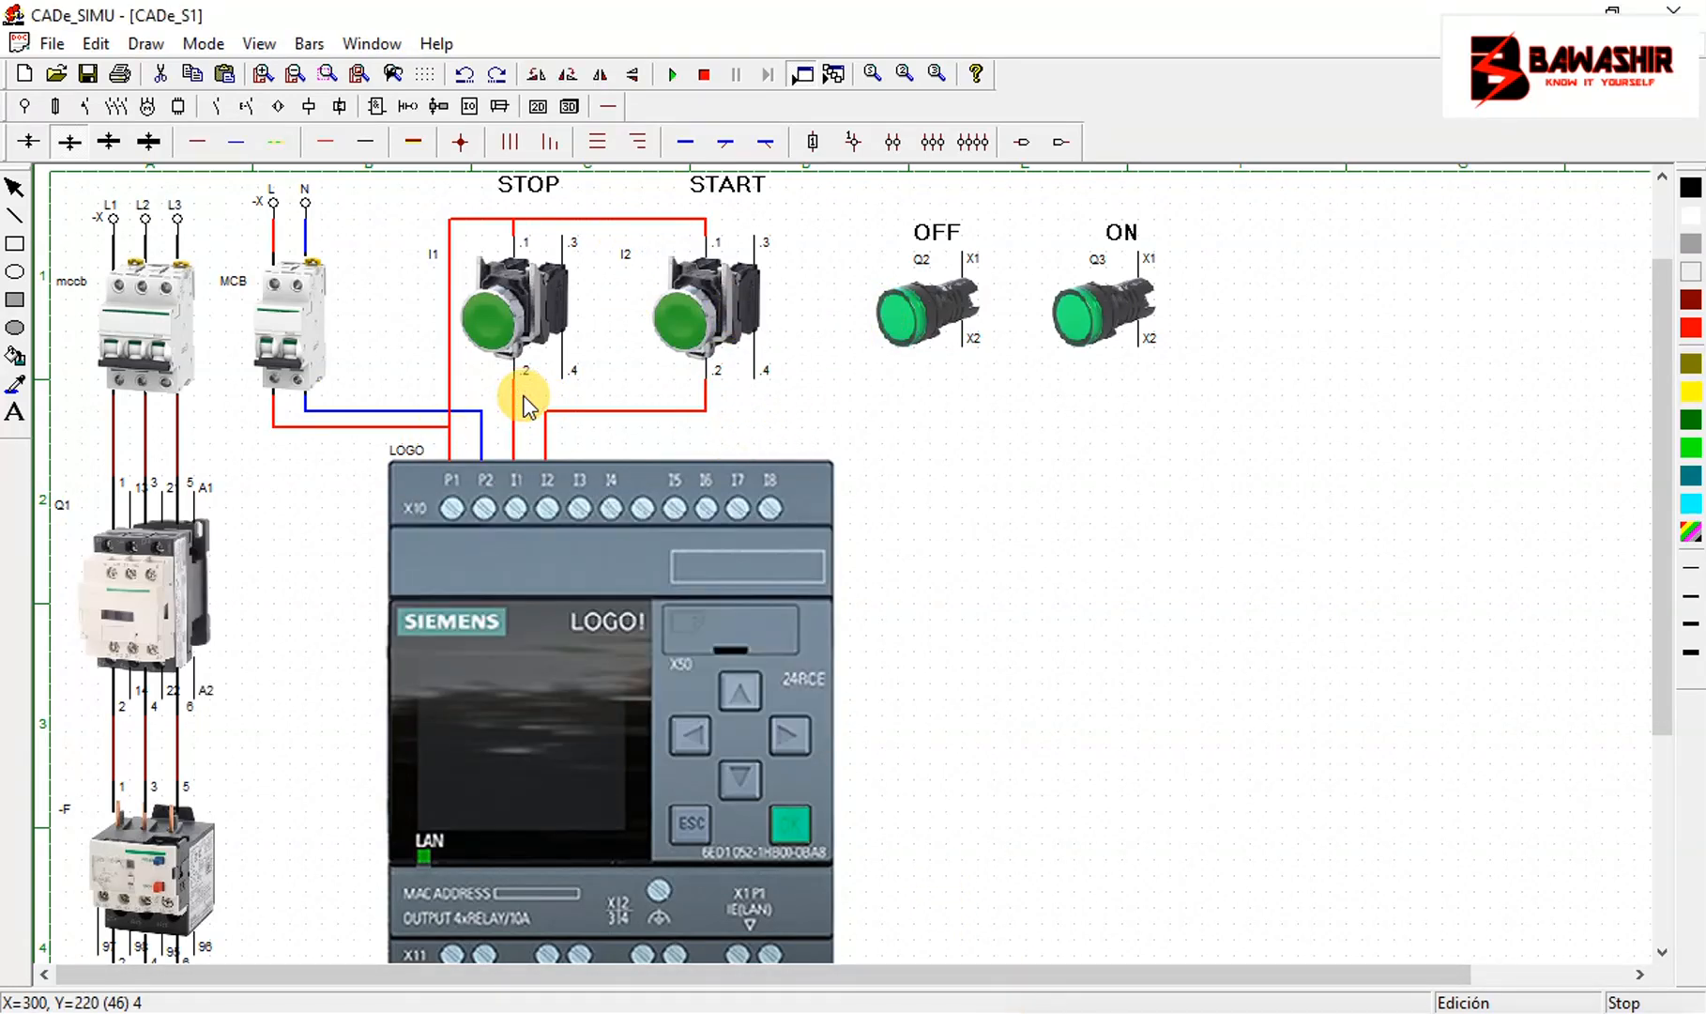
key("Delete")
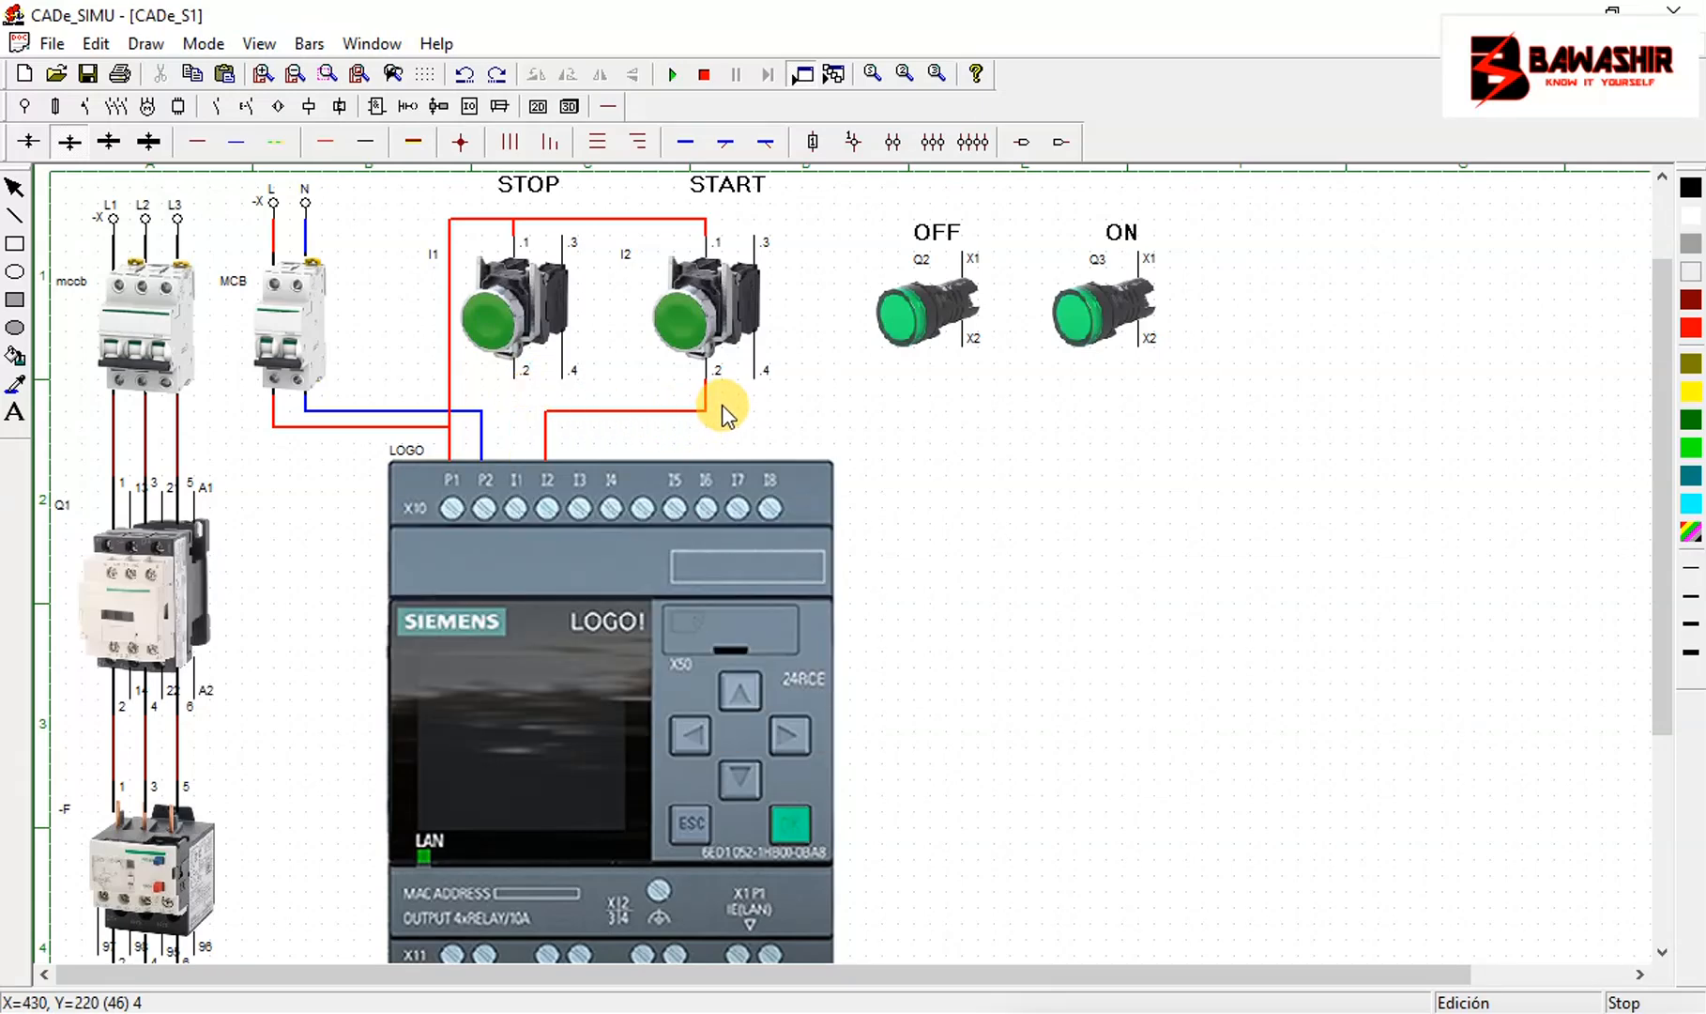
left_click(518, 235)
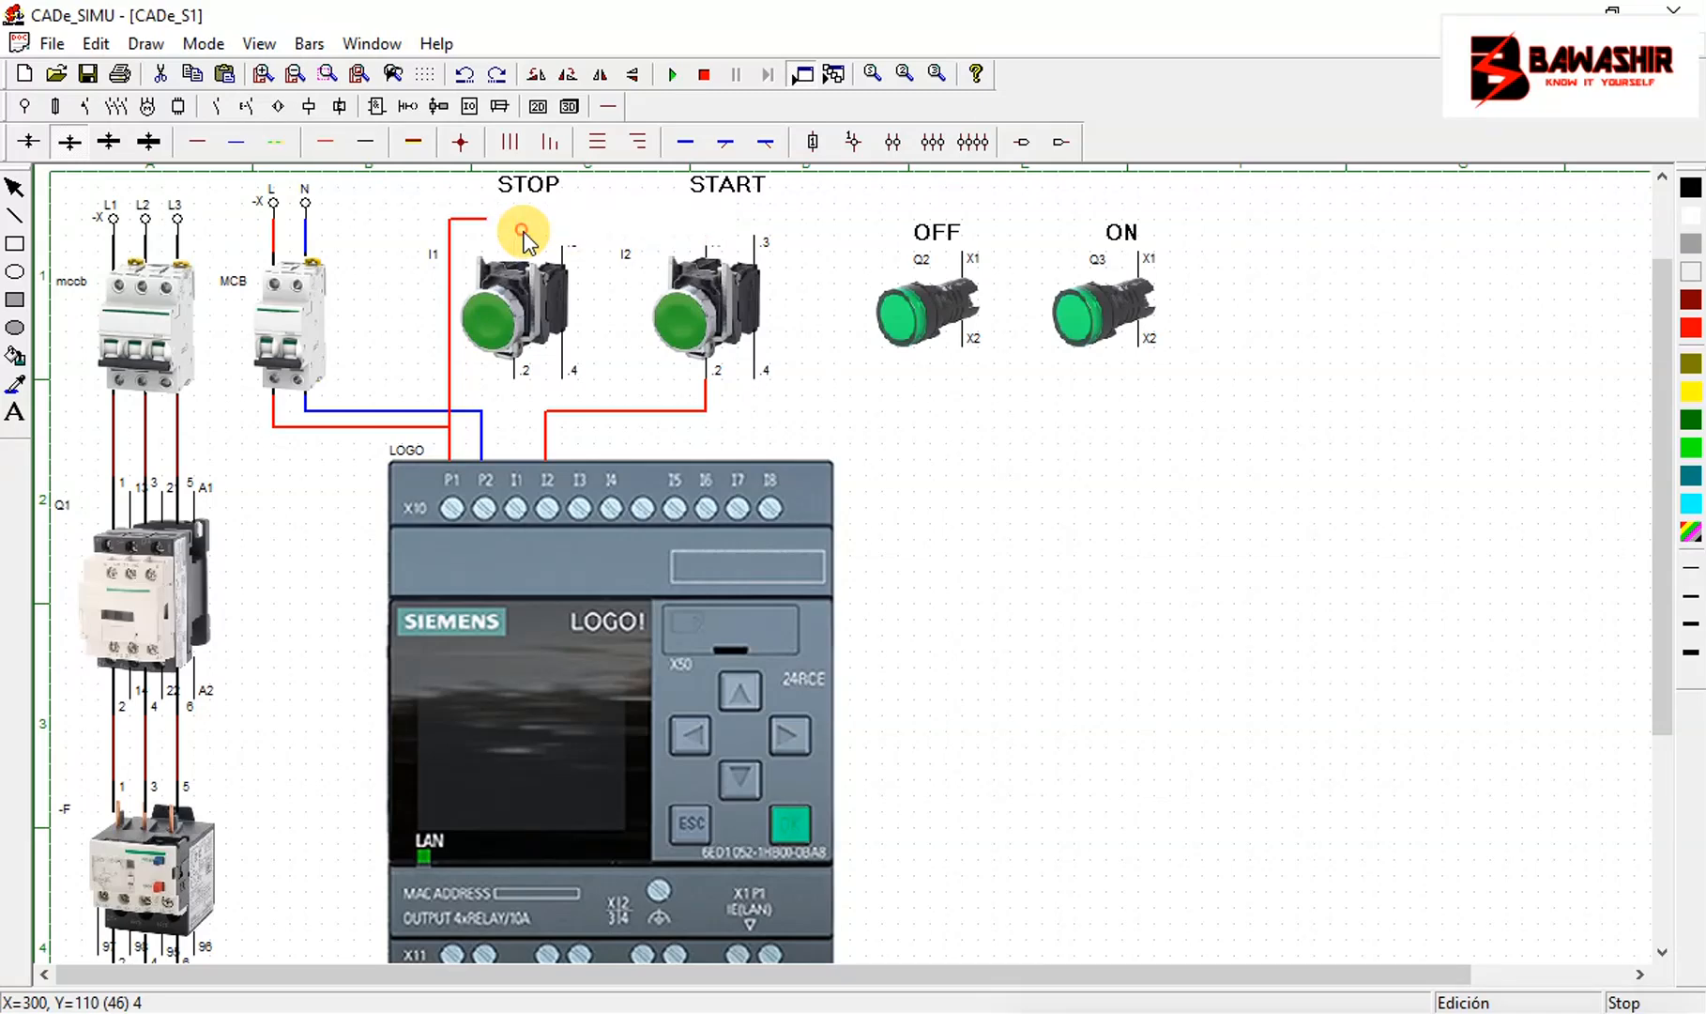
left_click(500, 292)
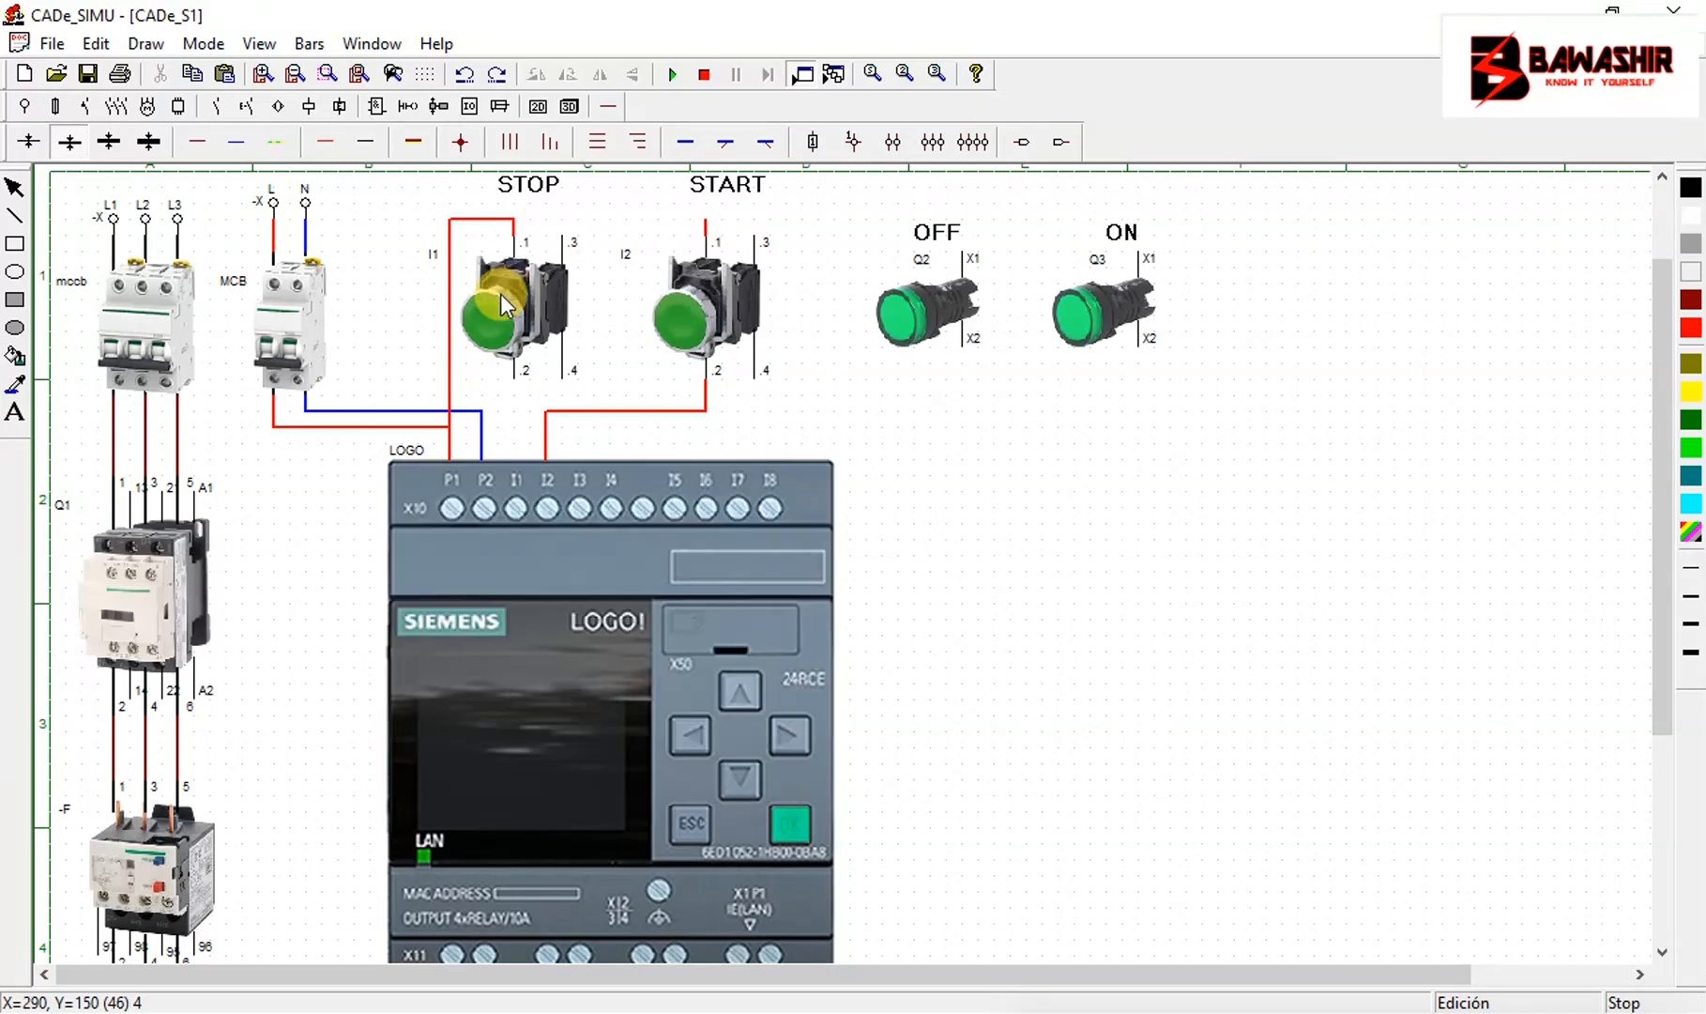
double_click(533, 392)
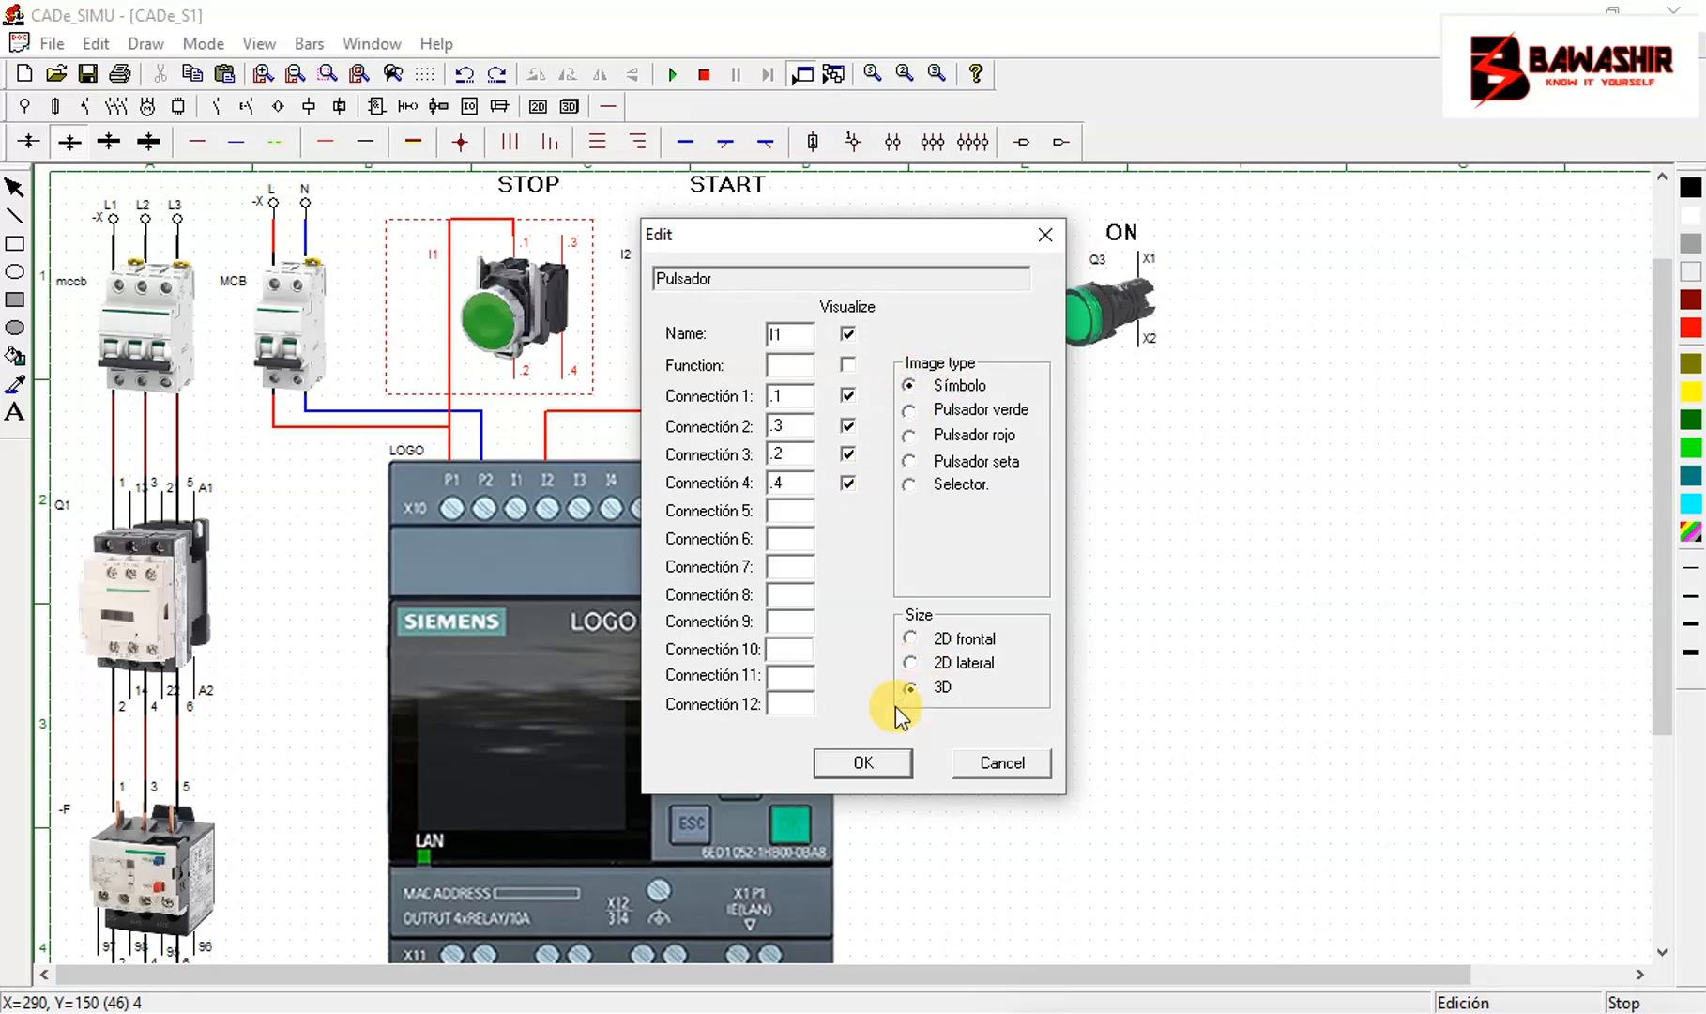
left_click(880, 763)
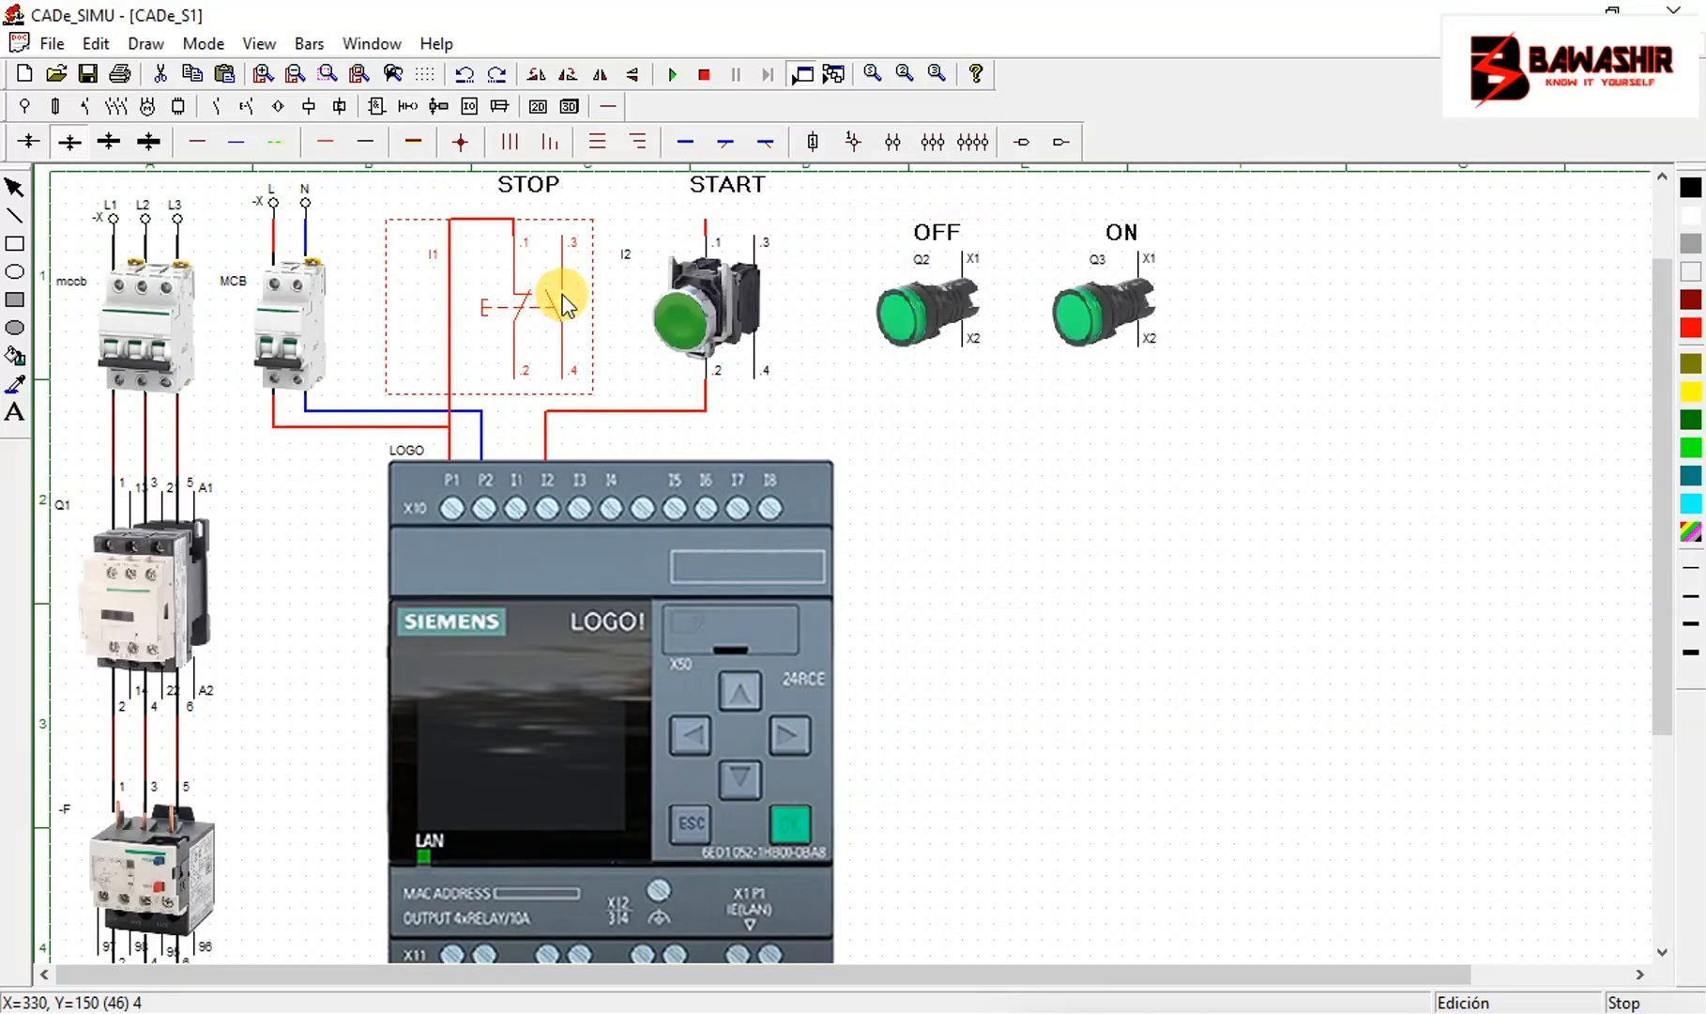
Rewire the STOP push button with red phase wire, linking the feed to terminal .3 and terminal .4 to input I1
left_click(525, 229)
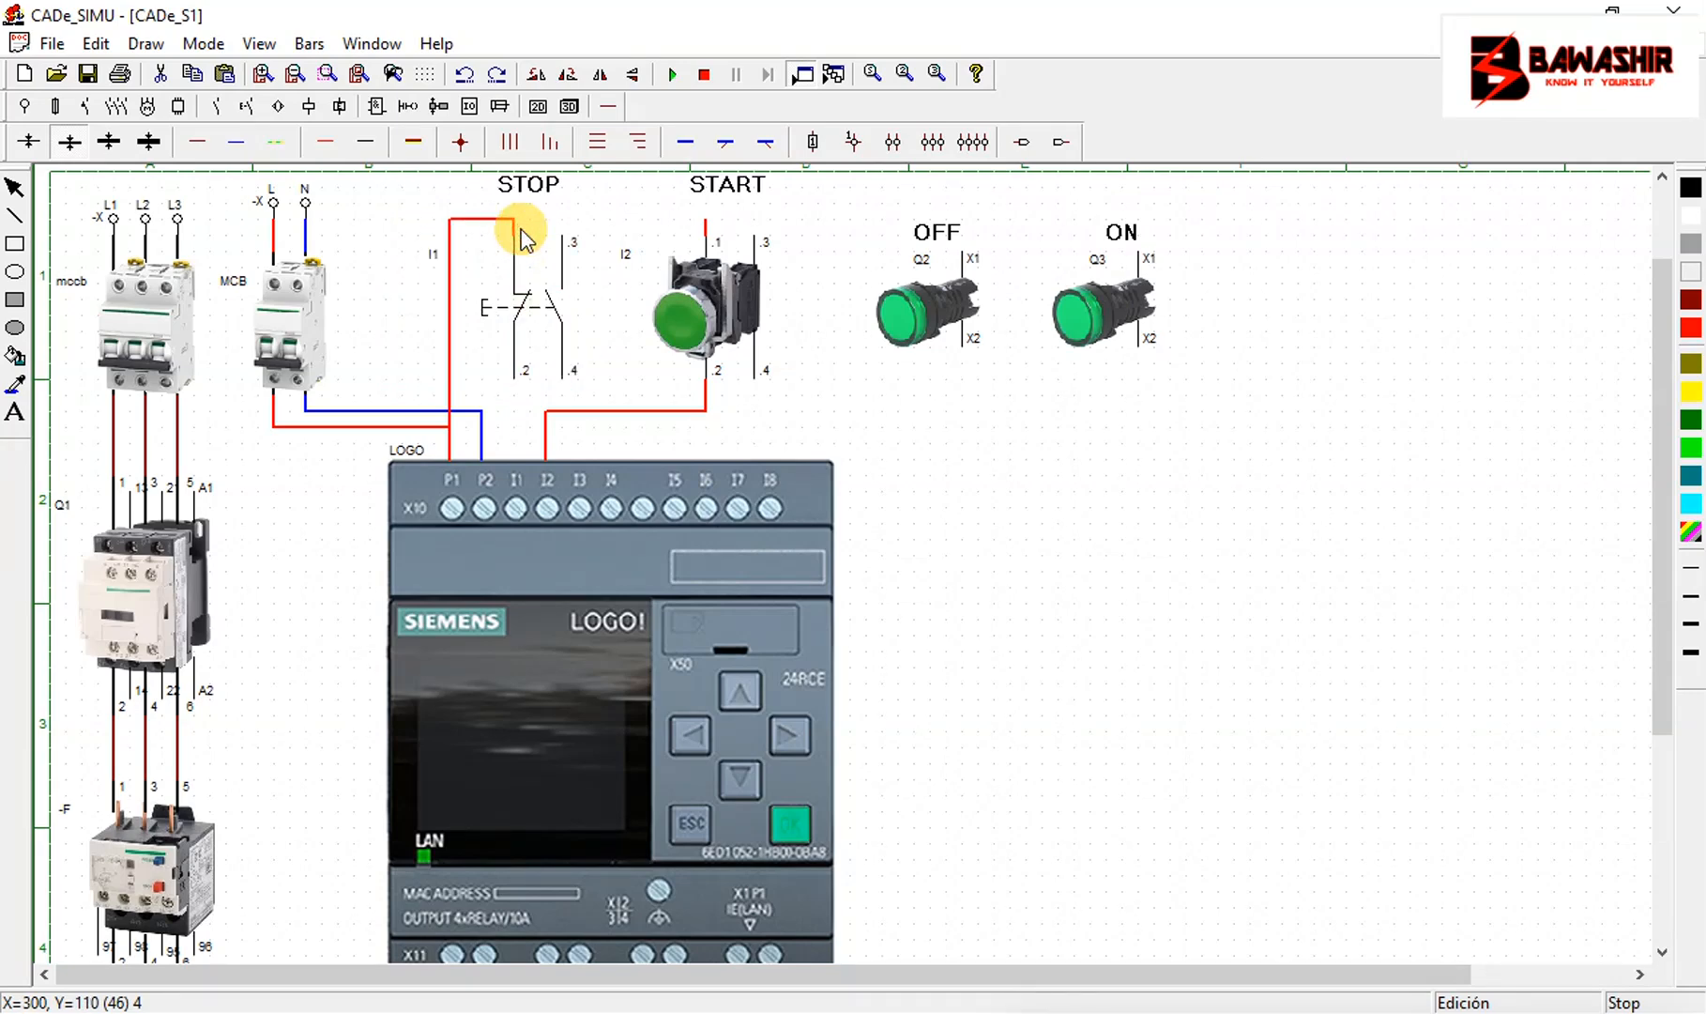
left_click(335, 142)
left_click_drag(520, 226, 561, 221)
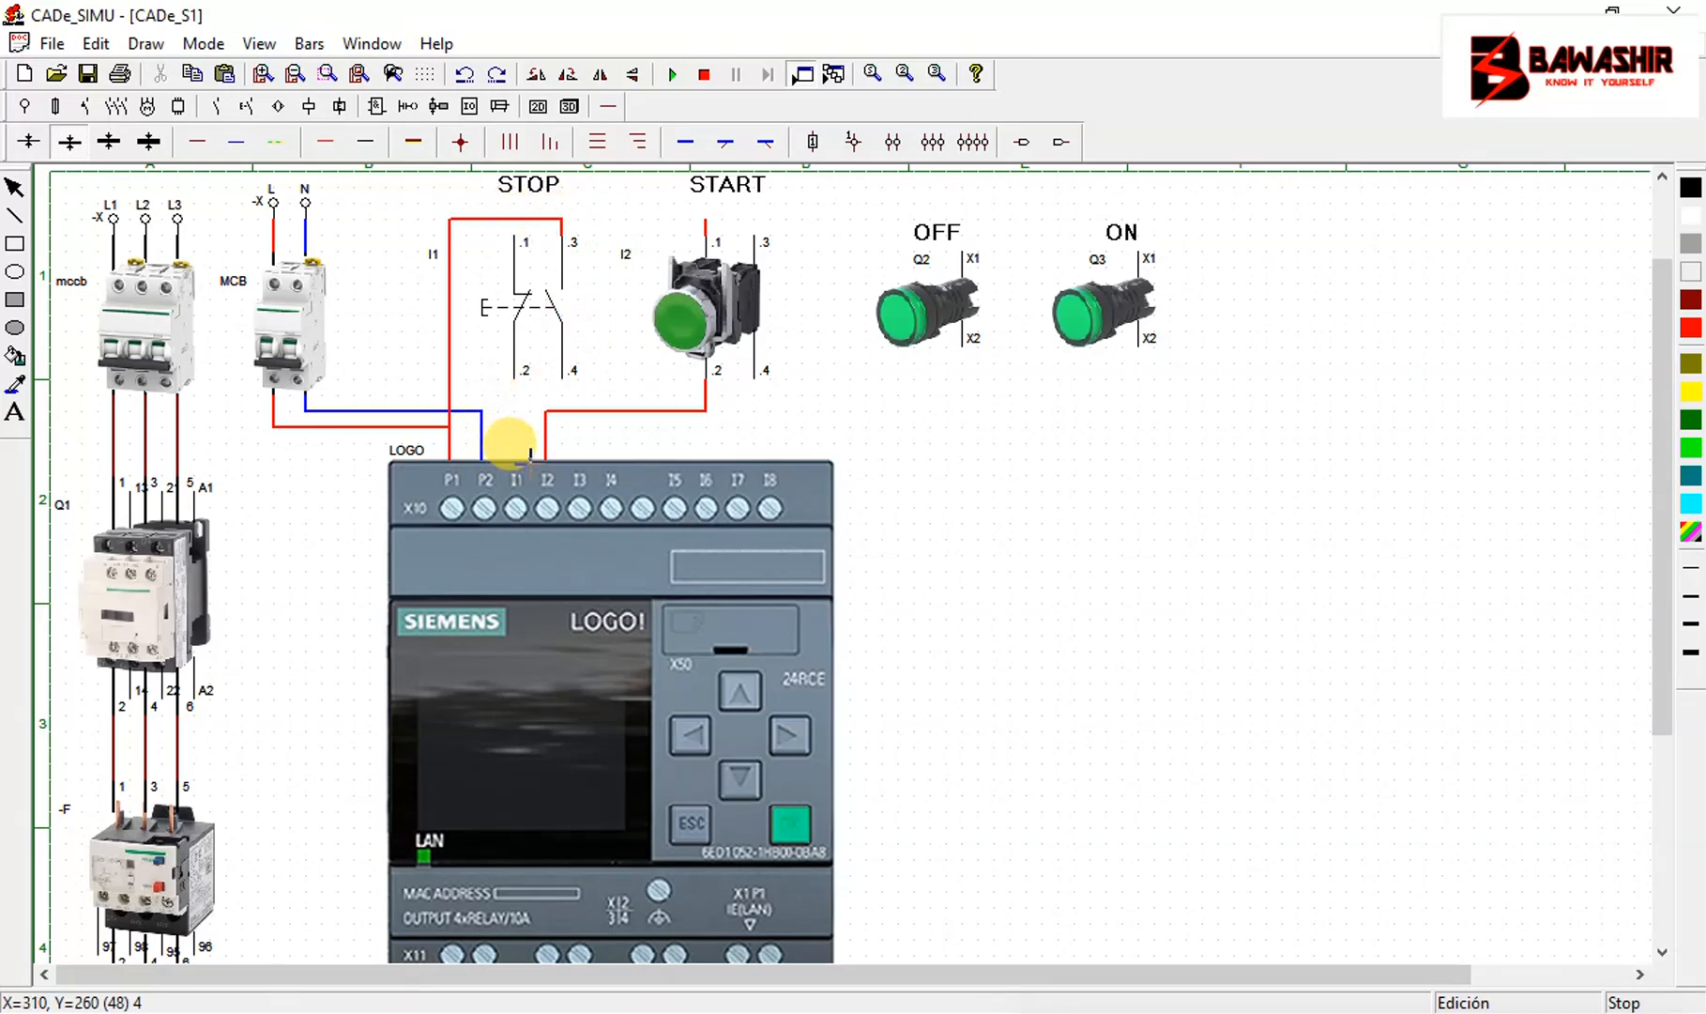
mouse_move(520, 457)
left_mouse_down()
mouse_move(523, 401)
mouse_move(565, 396)
left_mouse_up()
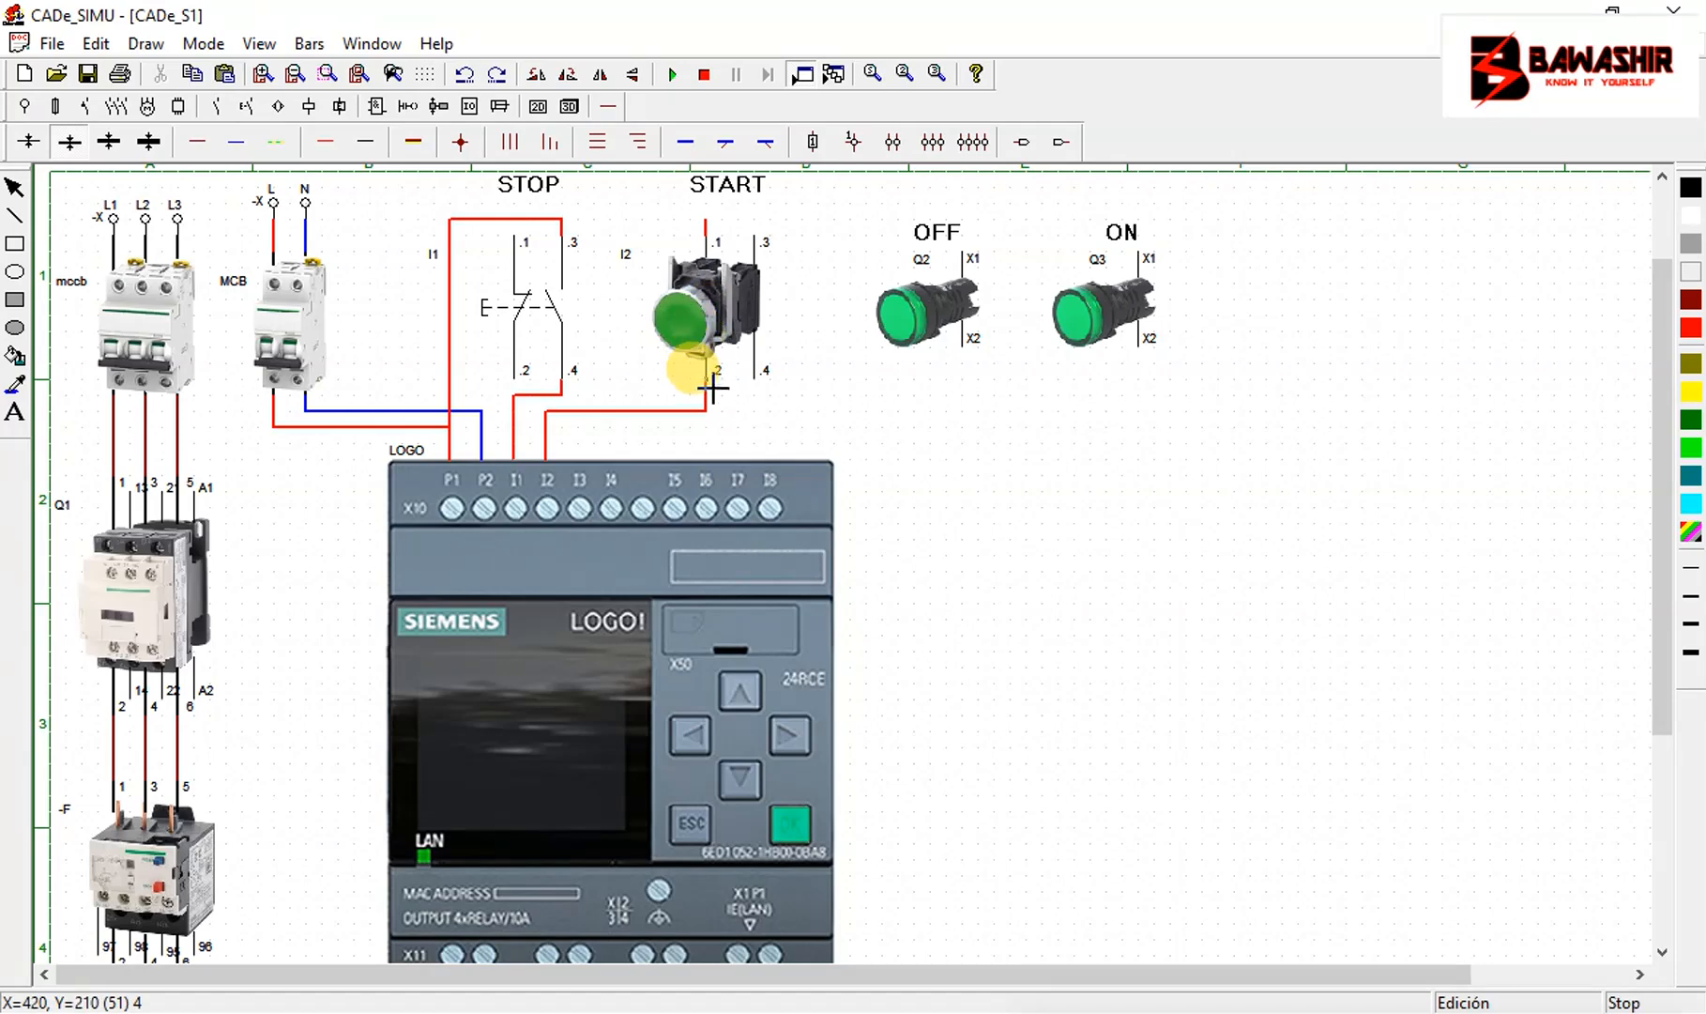
key("Escape")
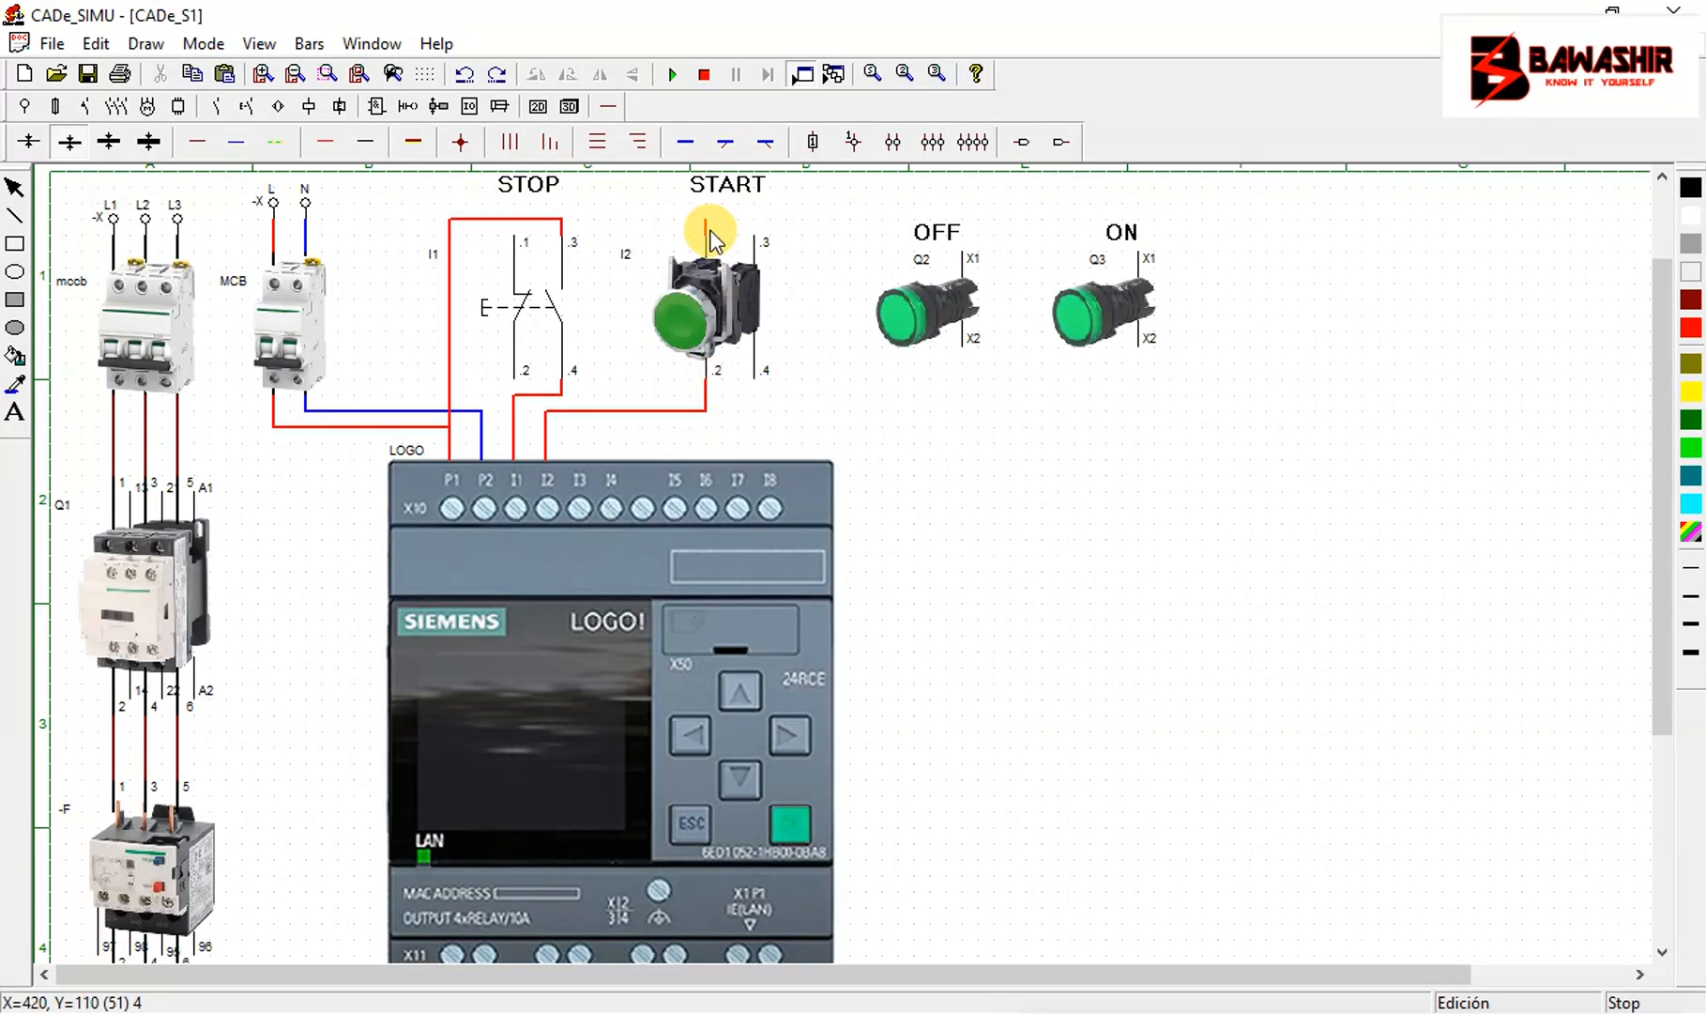
Move the START push button's red wiring to its other contact, linking the feed to terminal .3 and terminal .4 to input I2
left_click(711, 232)
key("Delete")
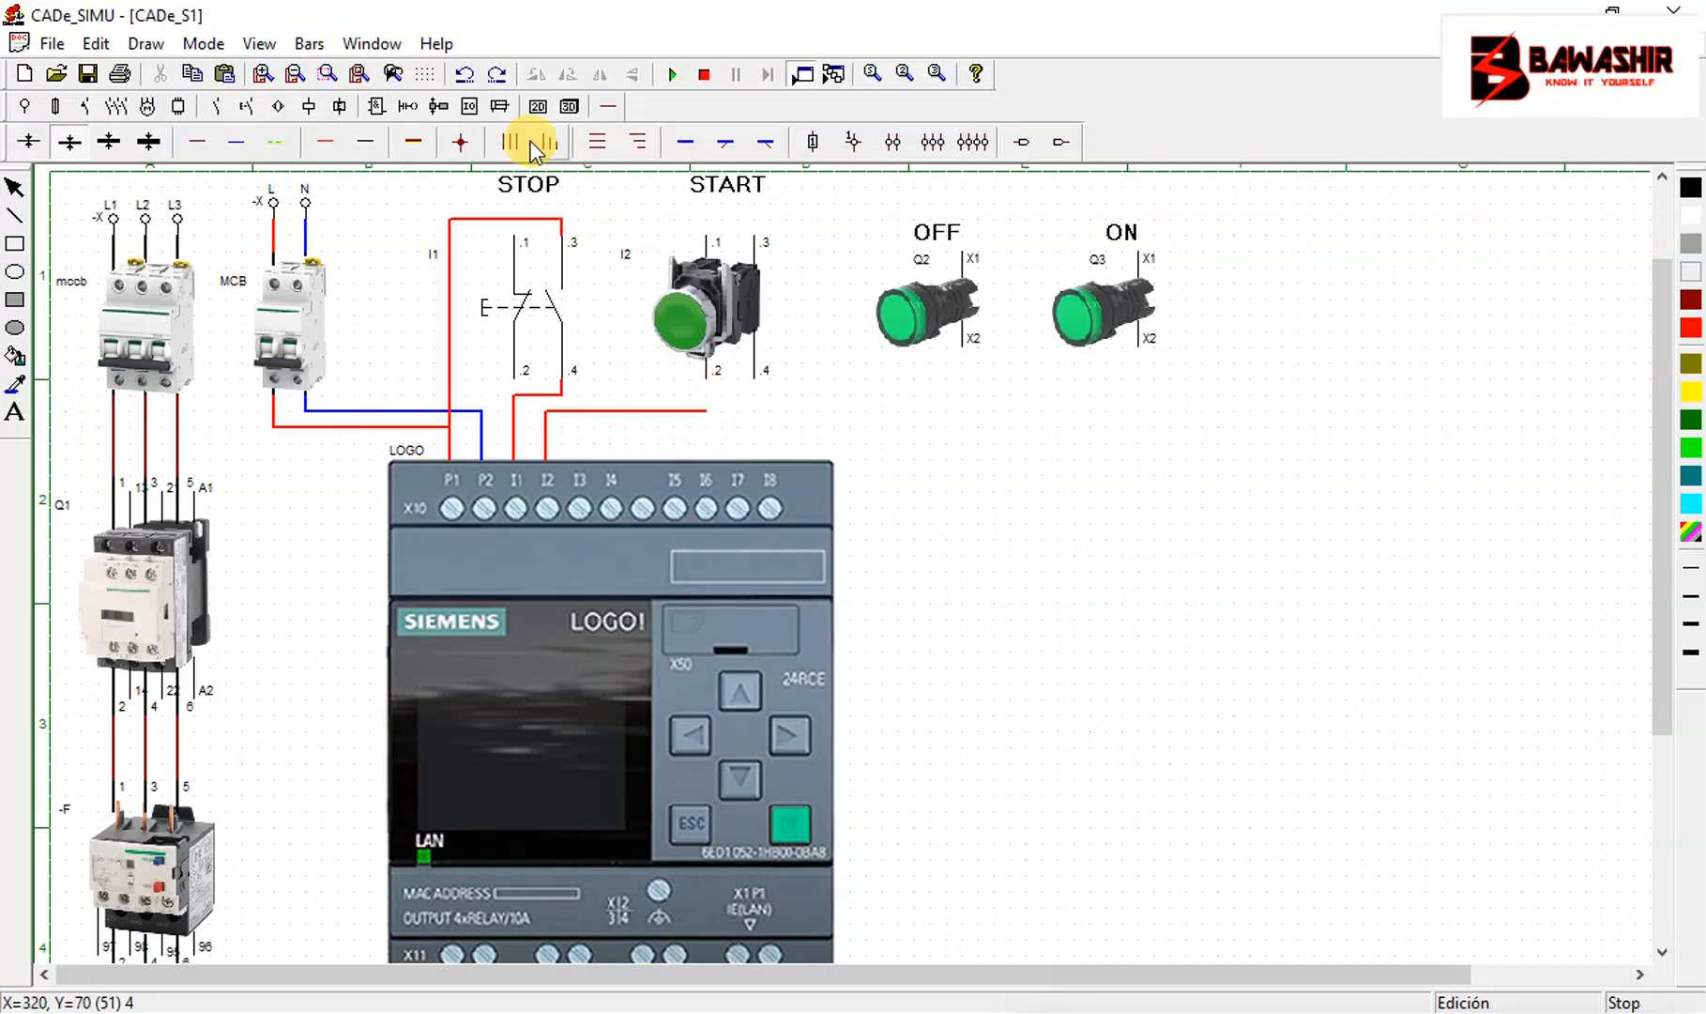
left_click(323, 143)
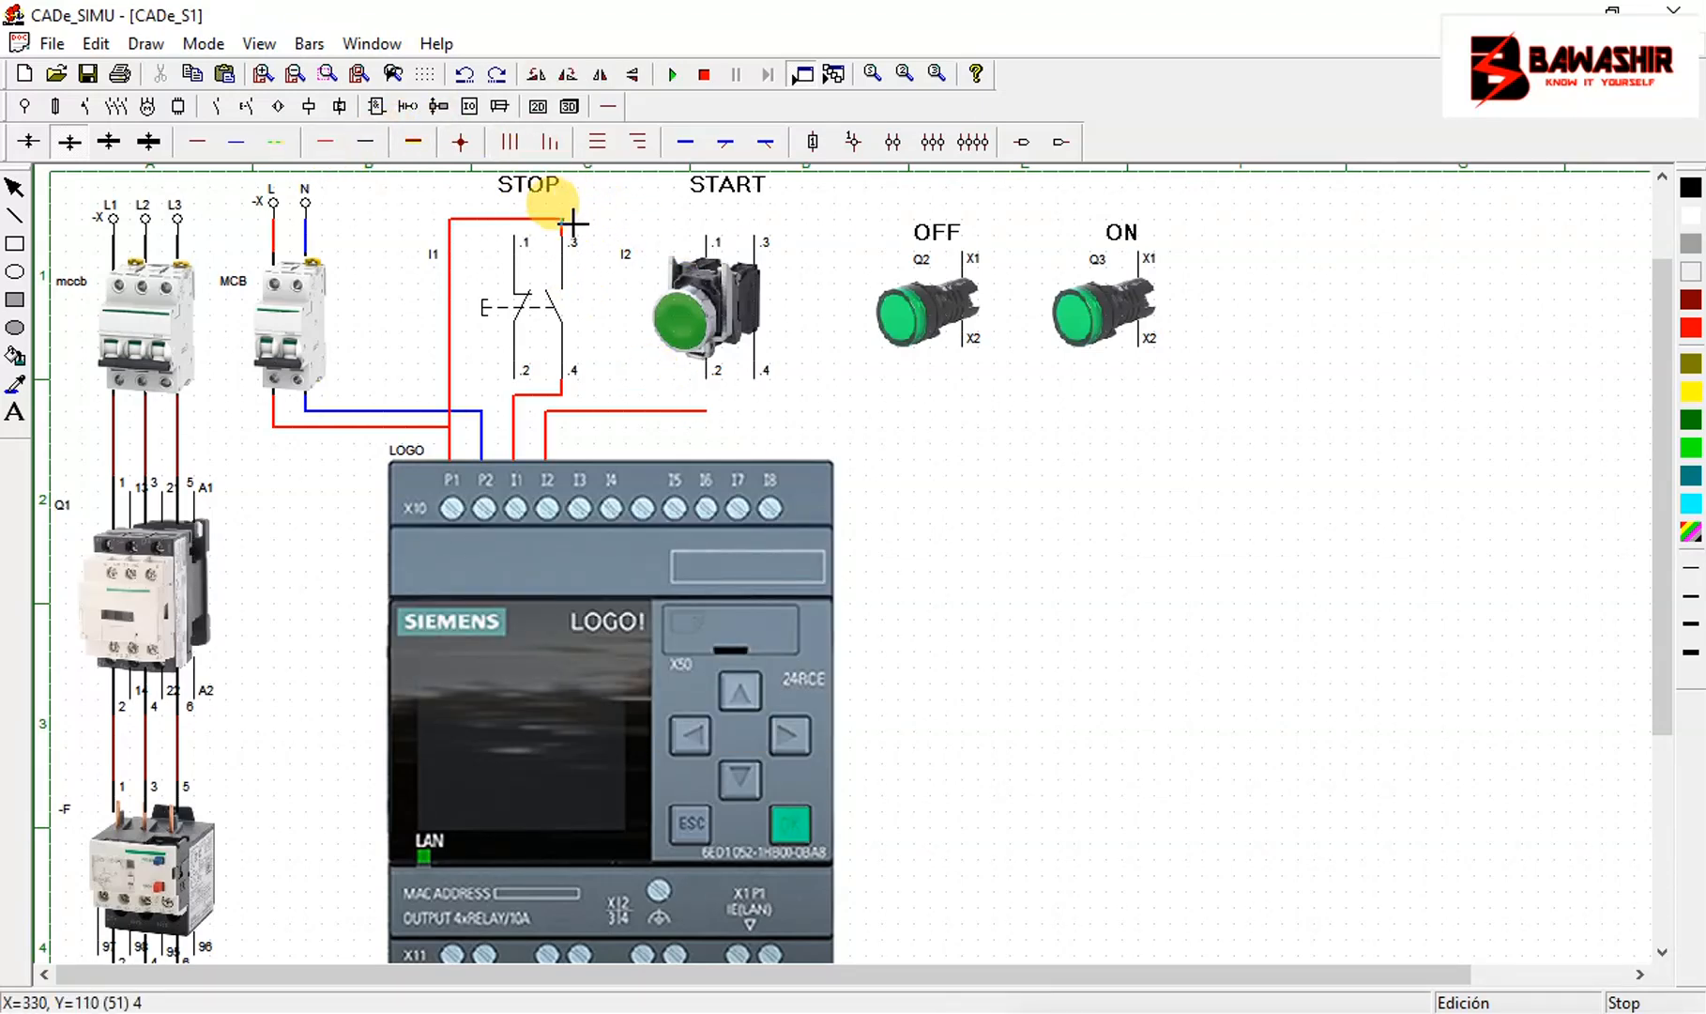
left_click_drag(572, 222, 762, 230)
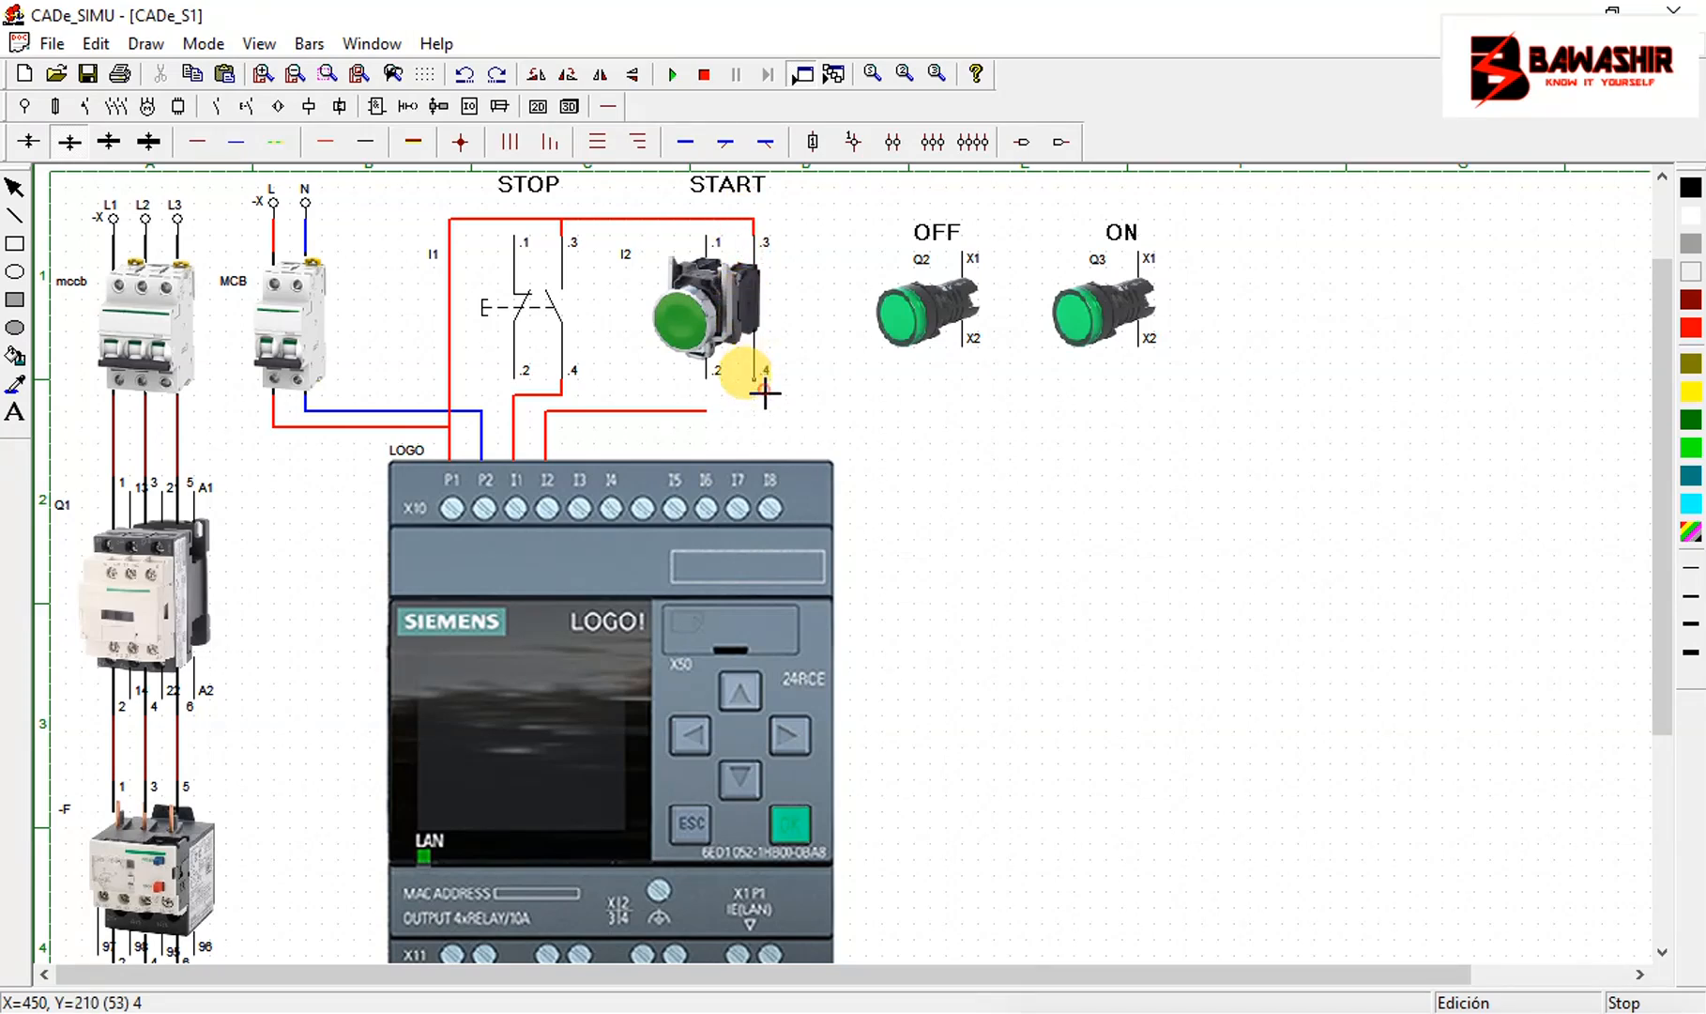
mouse_move(765, 394)
left_mouse_down()
mouse_move(765, 418)
mouse_move(715, 420)
left_mouse_up()
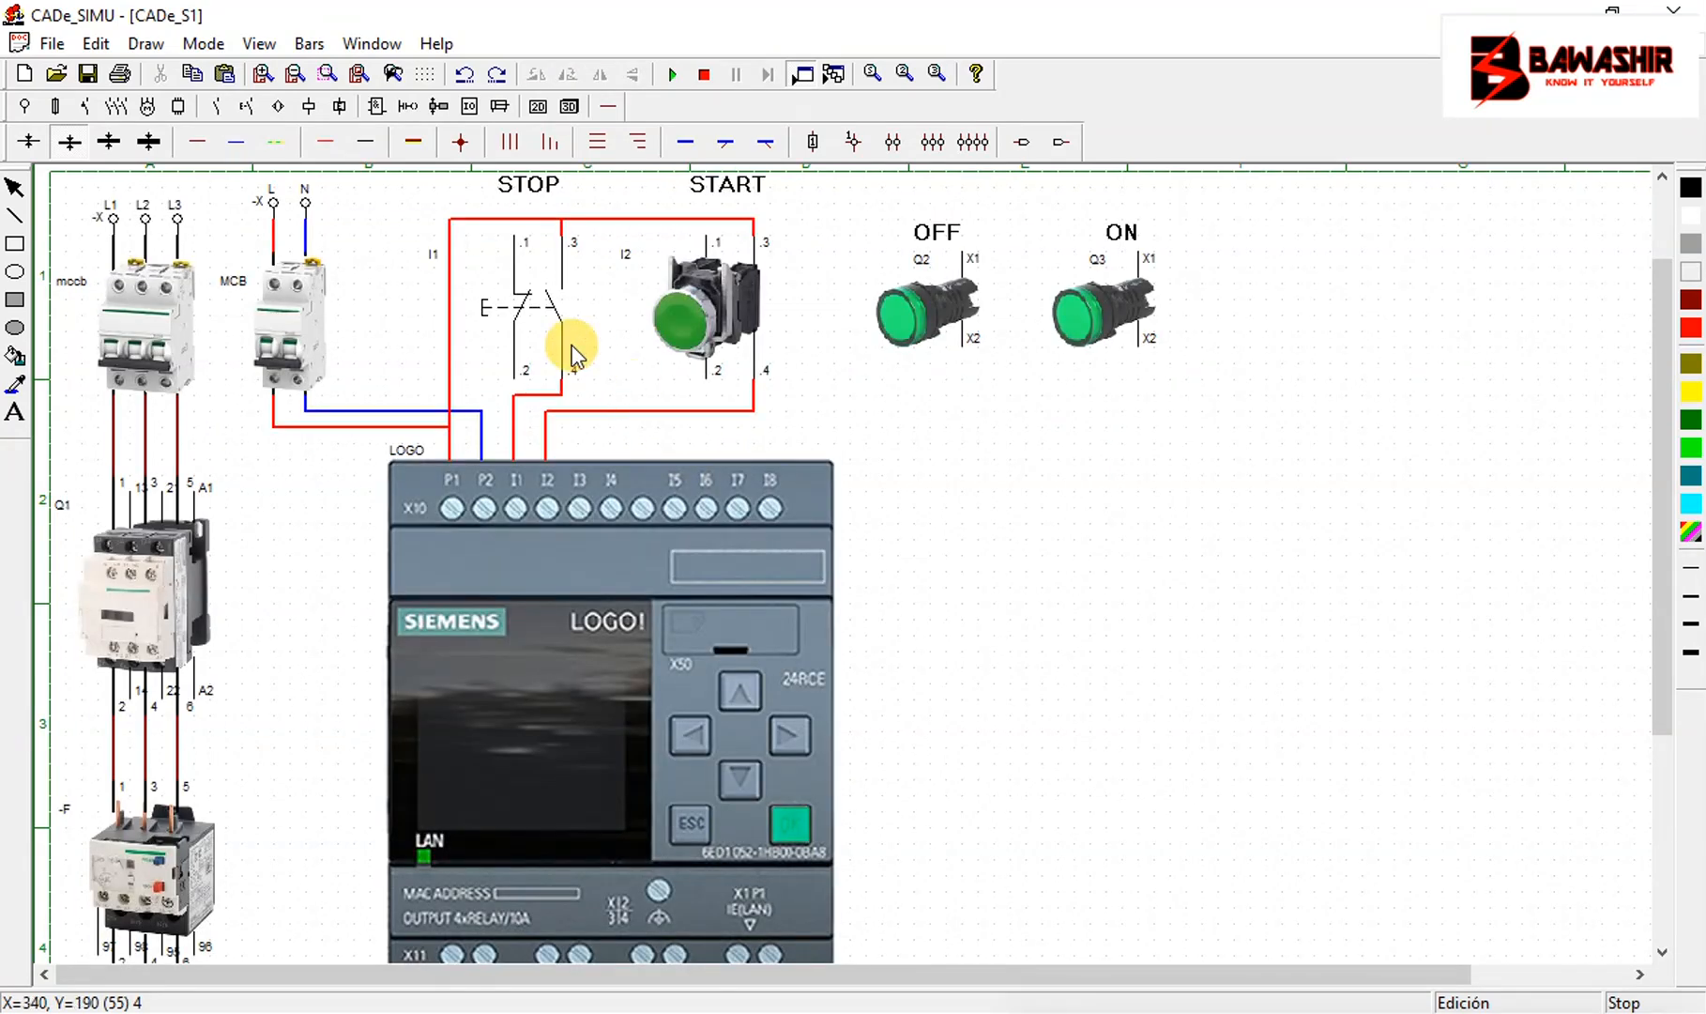
Try the Pulsador verde image type with the 2D frontal size on the STOP push button
double_click(501, 275)
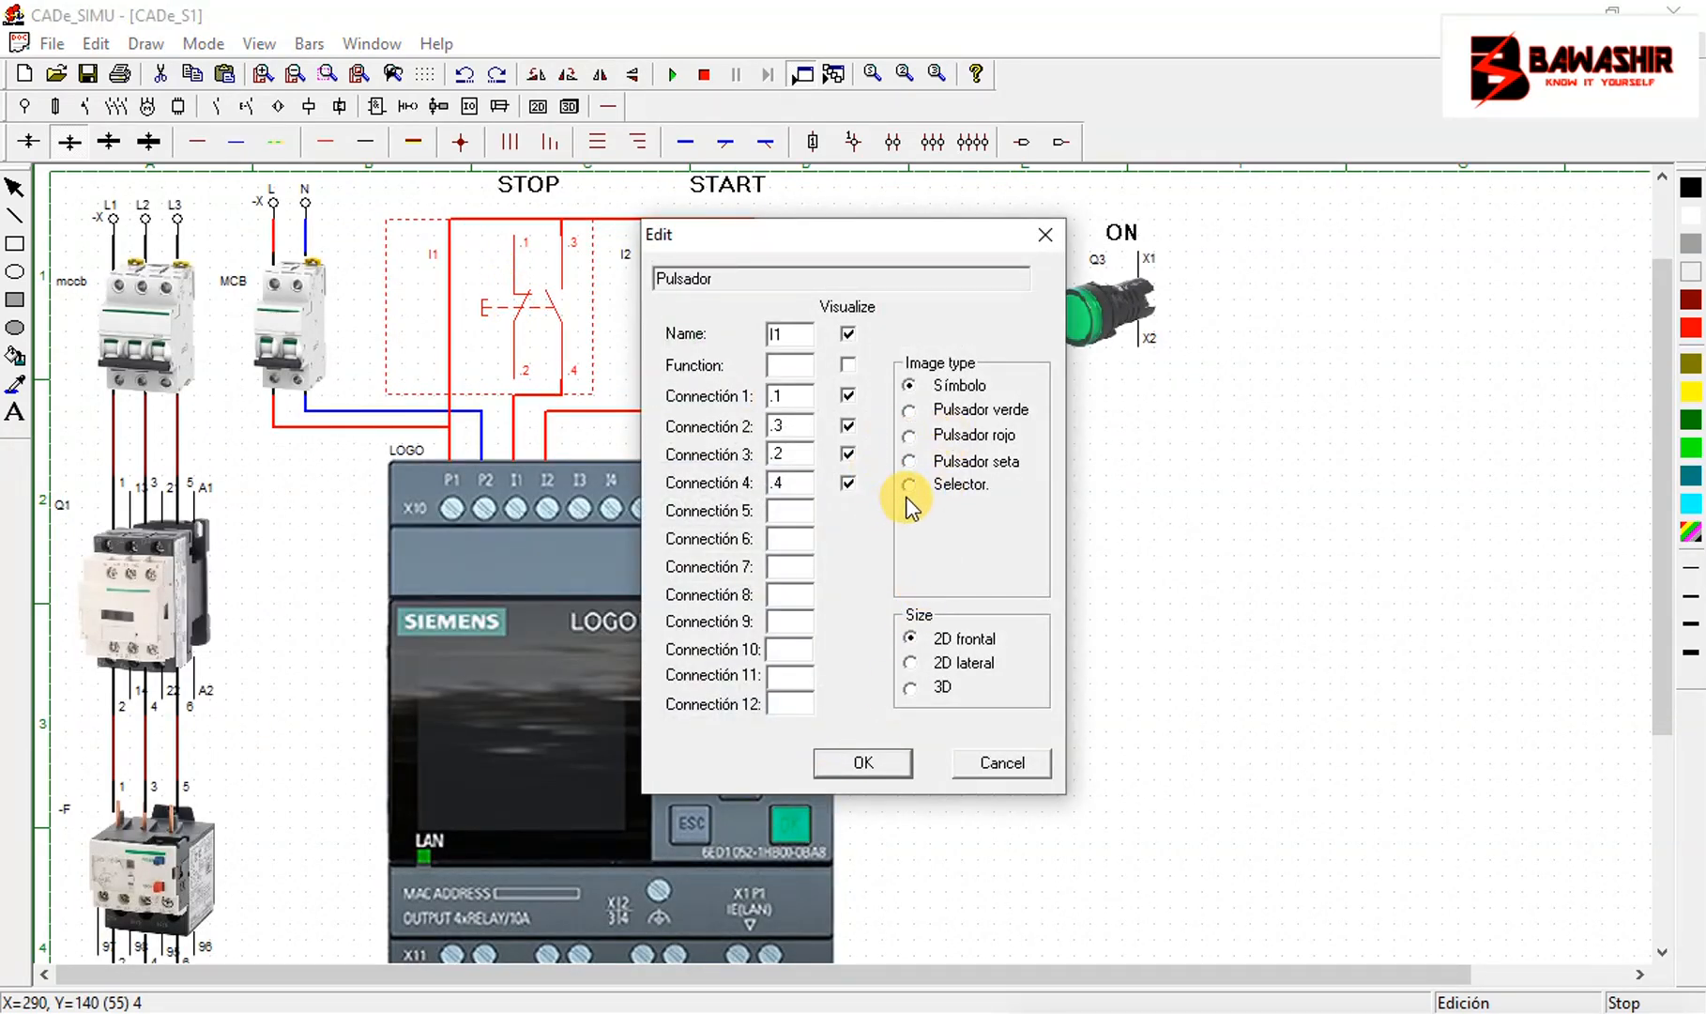
left_click(932, 438)
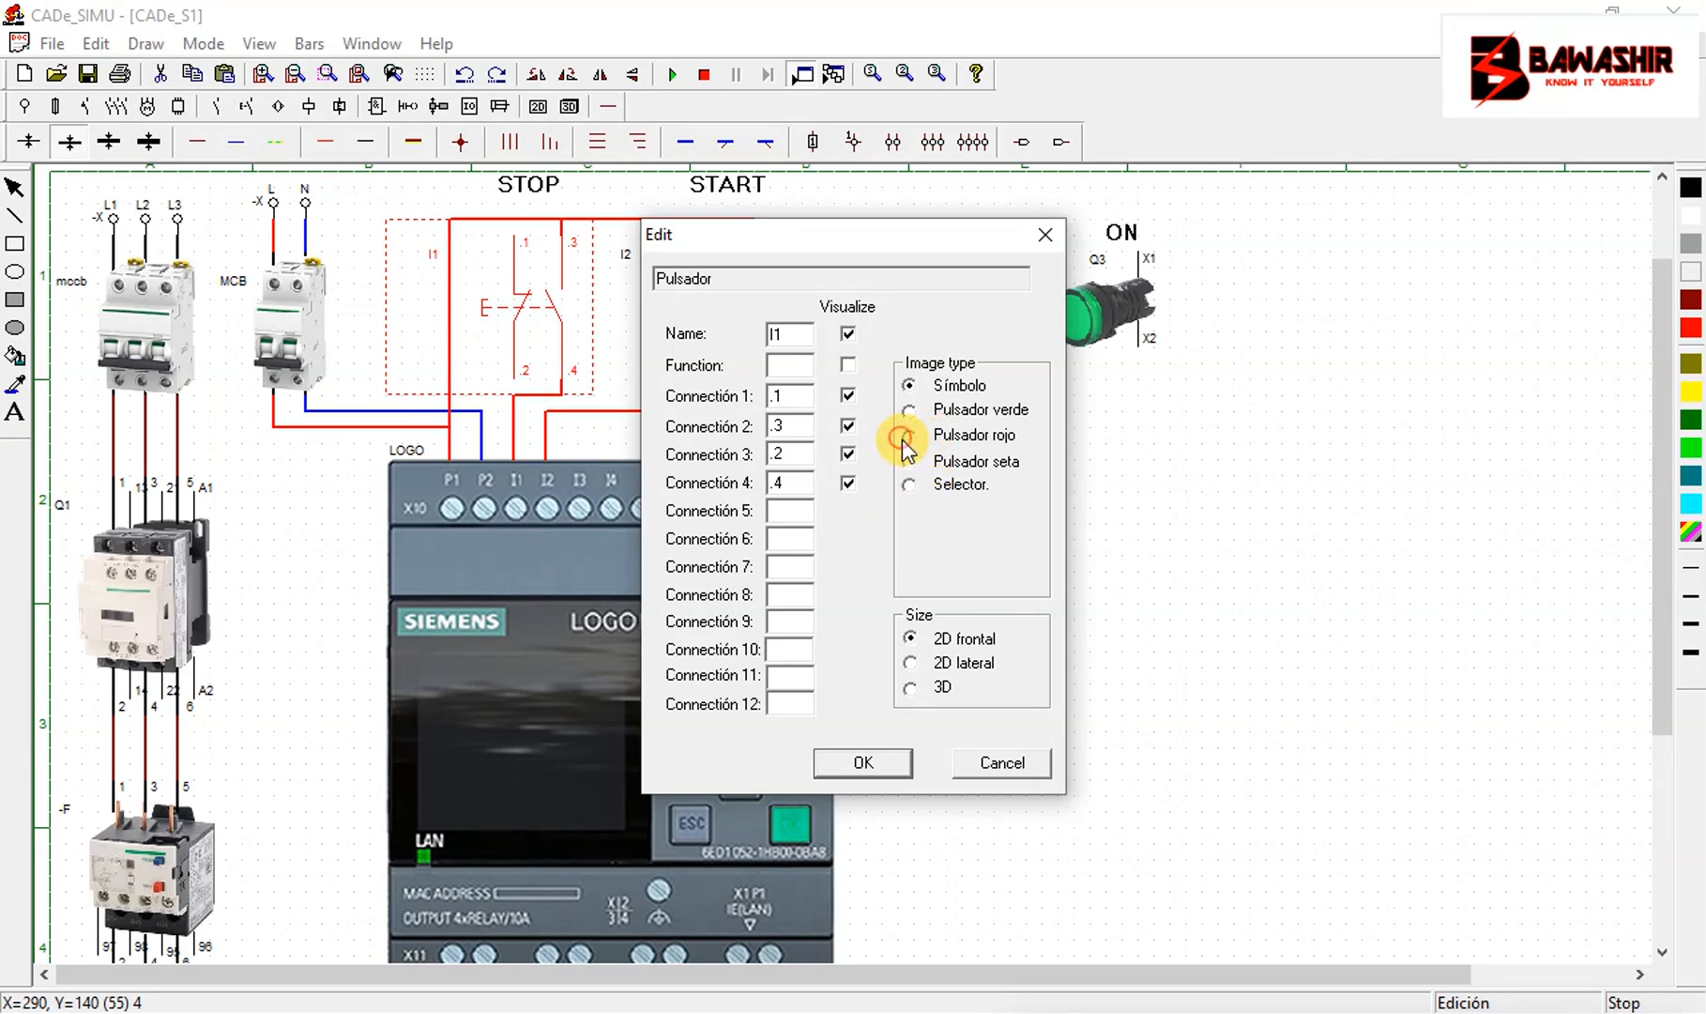
left_click(908, 386)
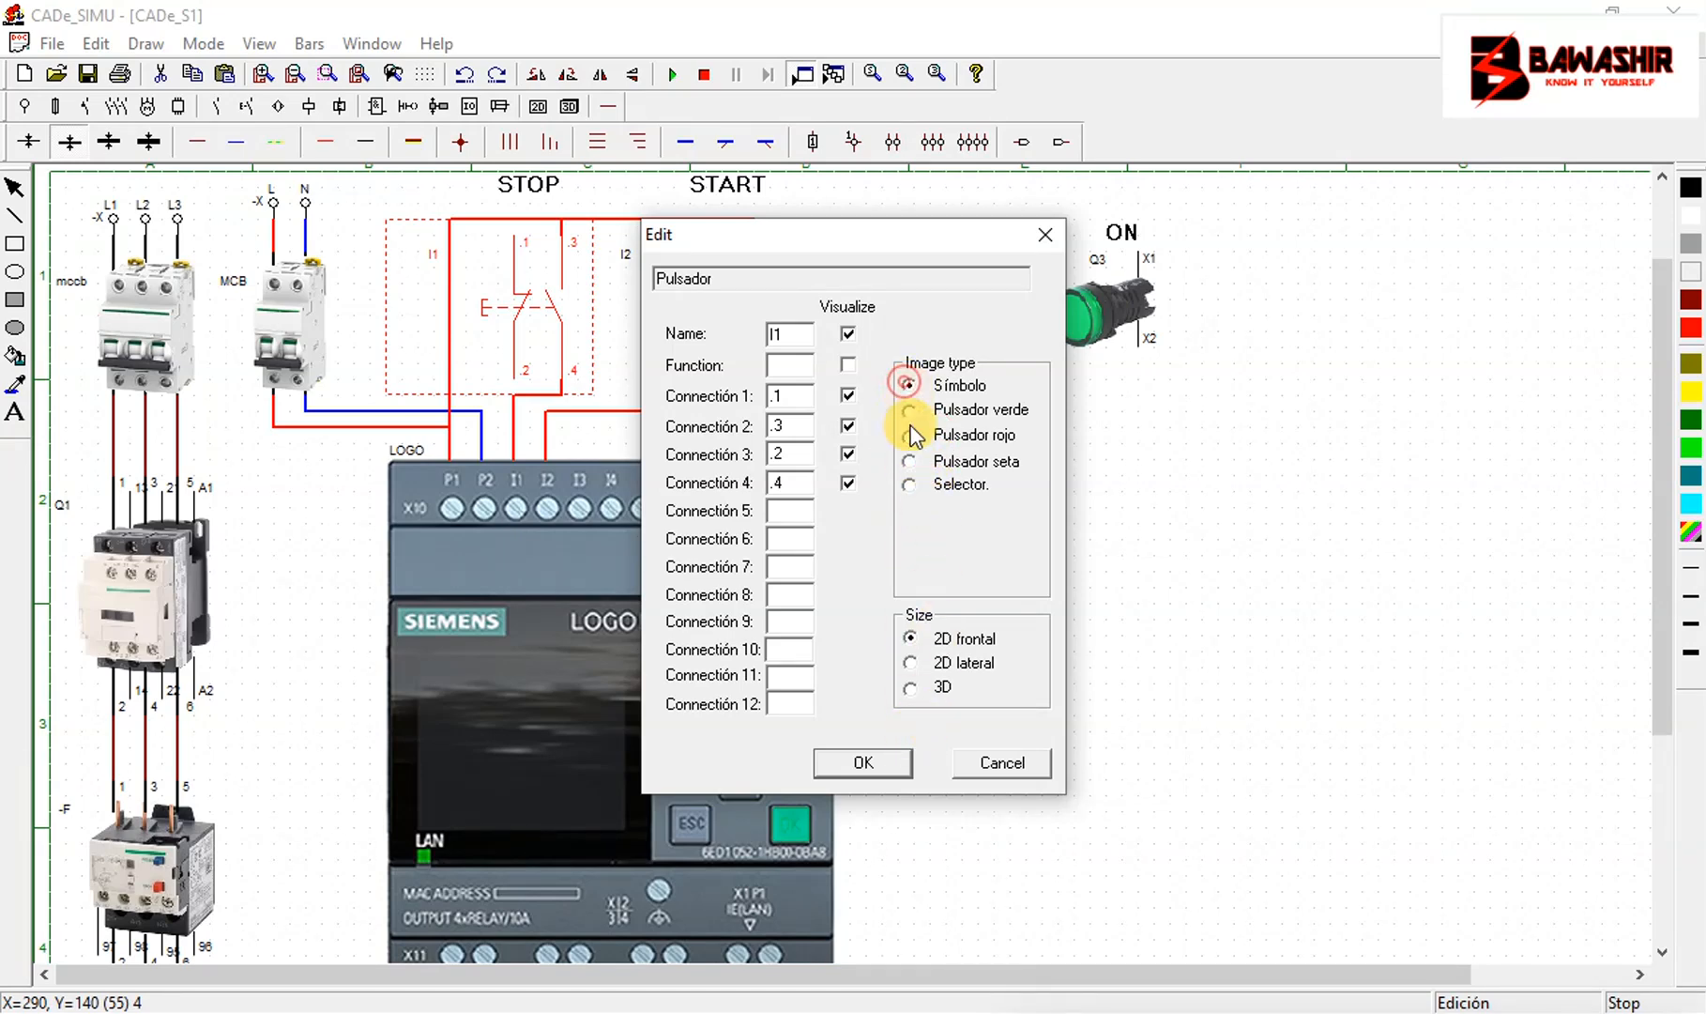
left_click(892, 762)
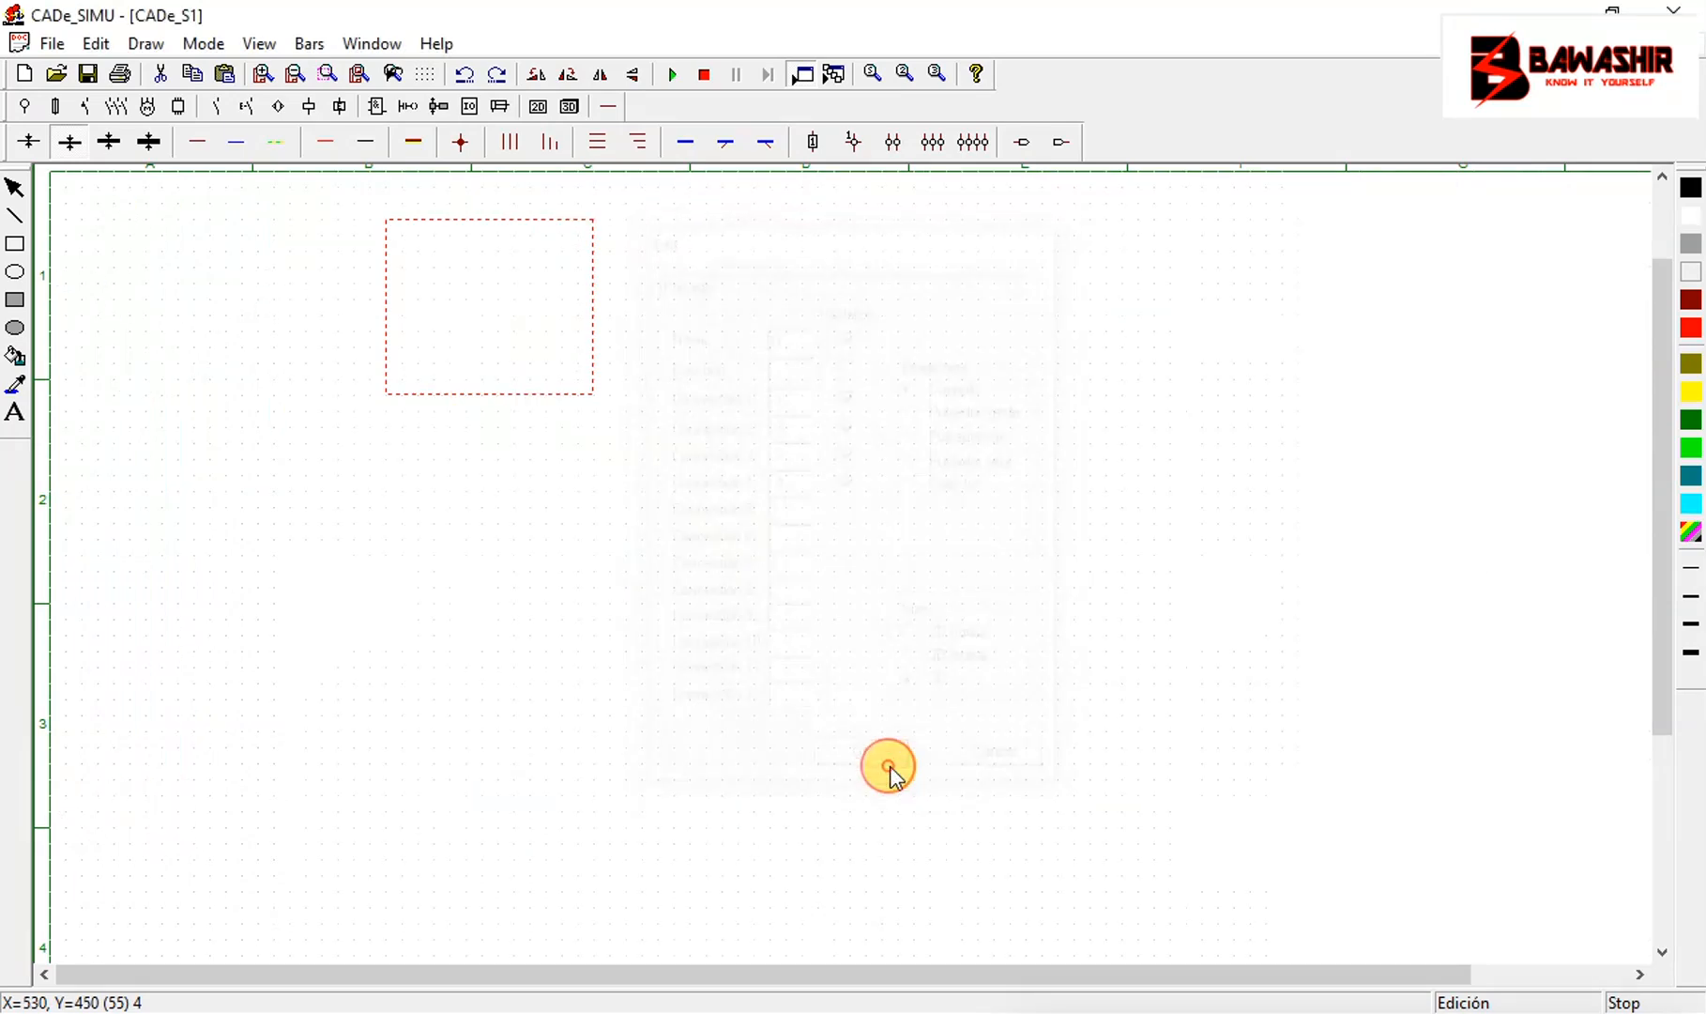
double_click(552, 311)
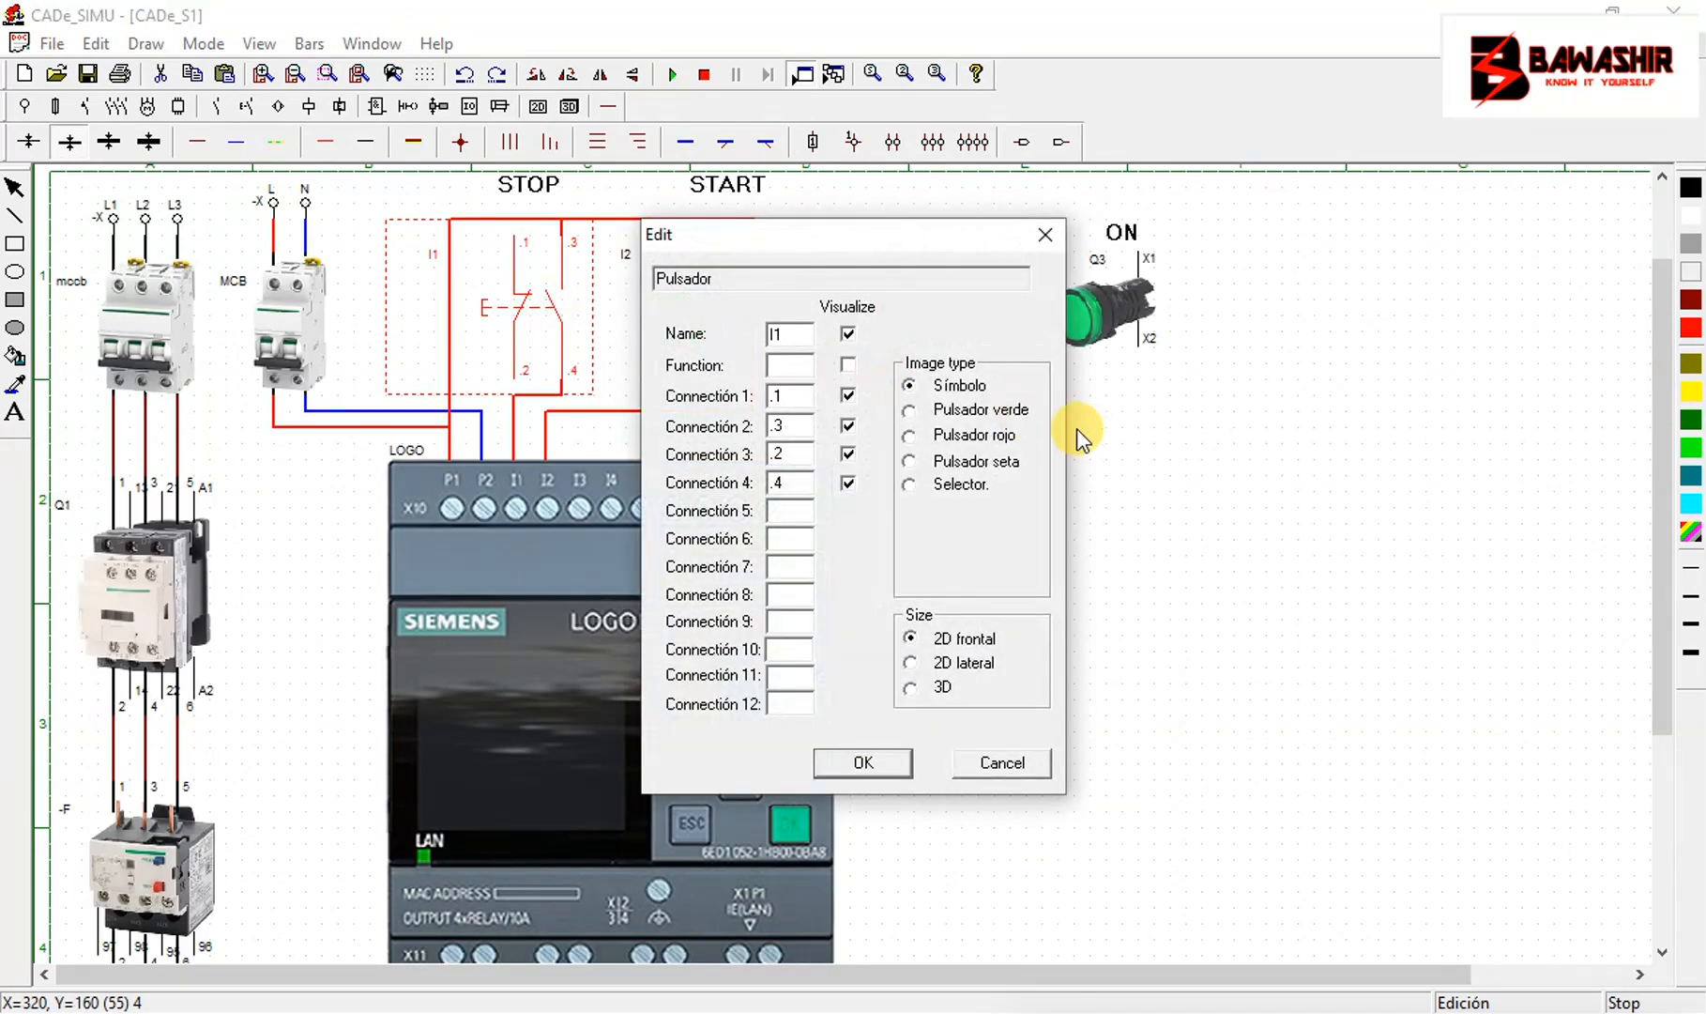
left_click(912, 413)
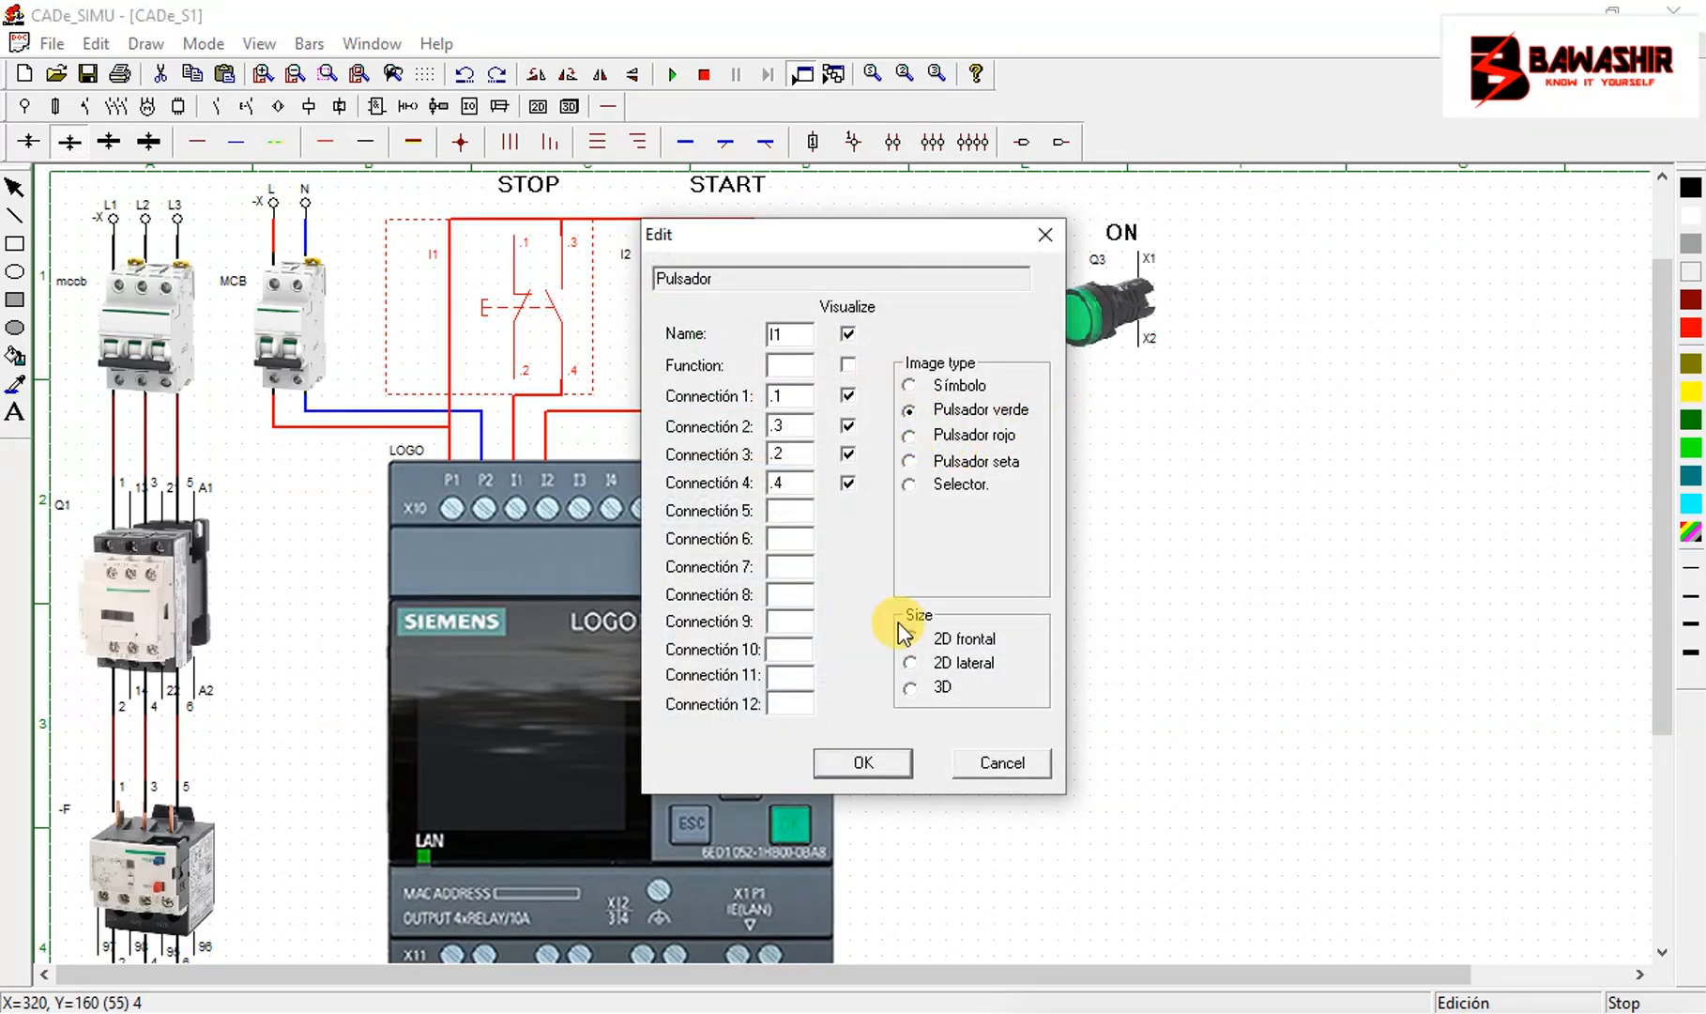
left_click(891, 760)
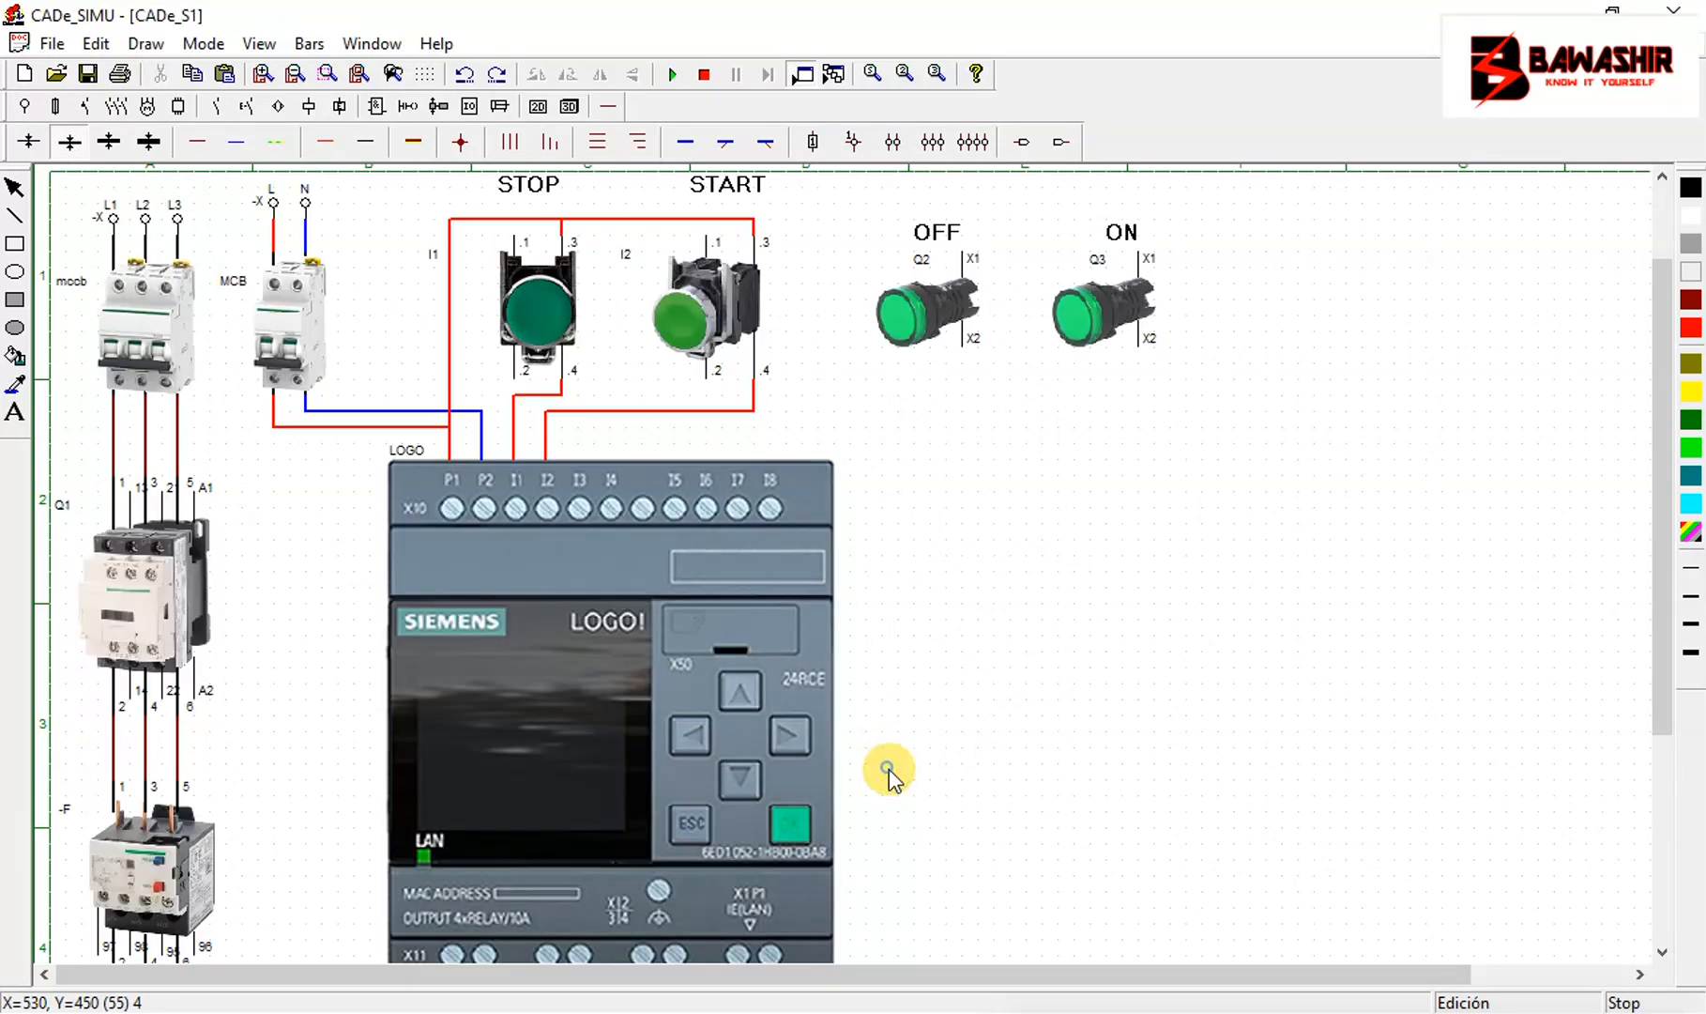
Try the Pulsador rojo and Pulsador seta image types with the 2D frontal size on the STOP push button
double_click(567, 310)
left_click(912, 434)
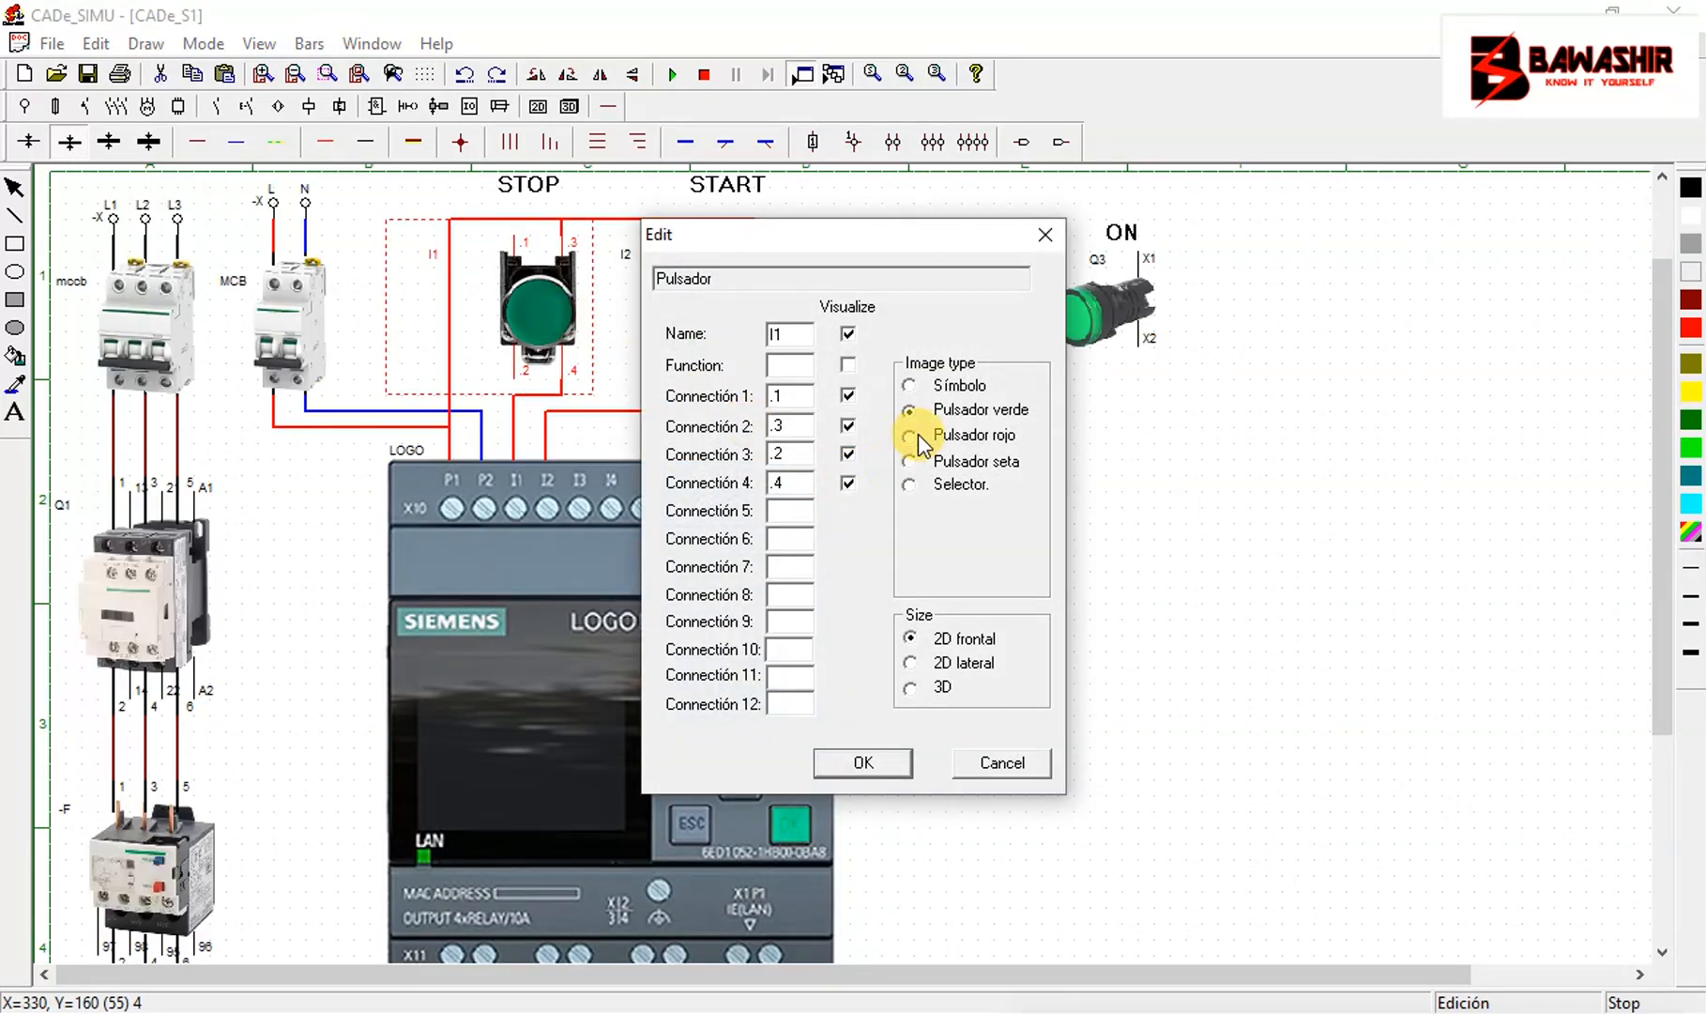
left_click(877, 760)
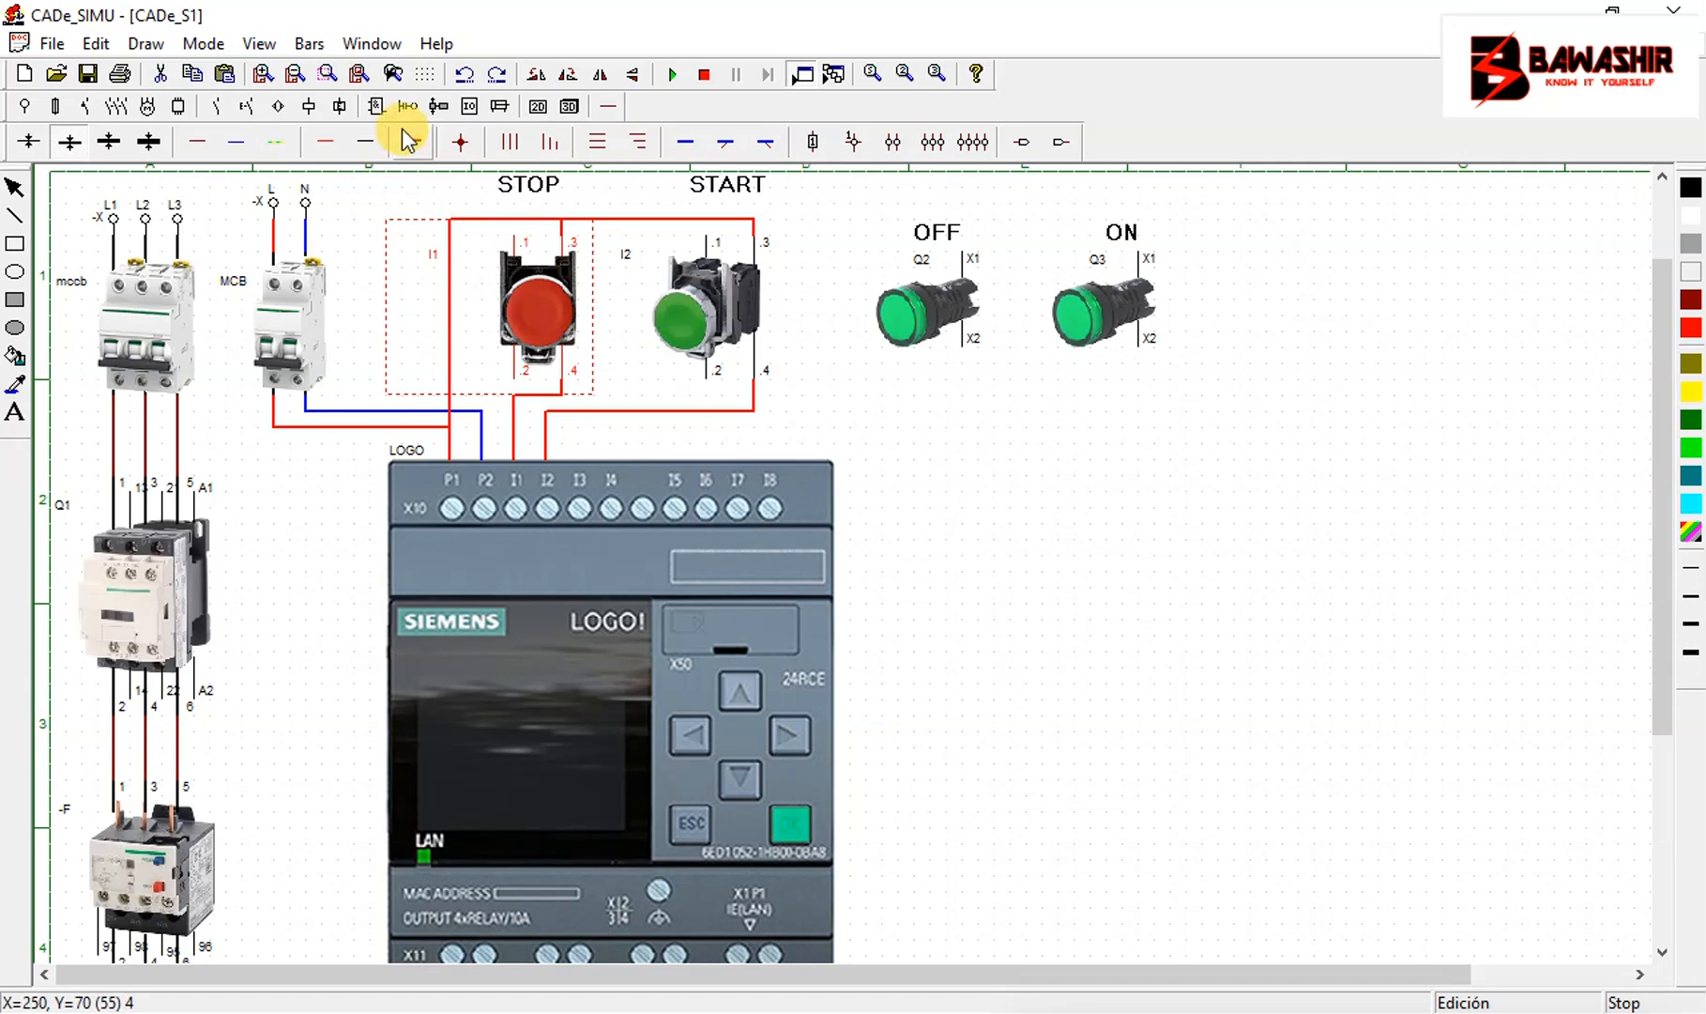
double_click(582, 323)
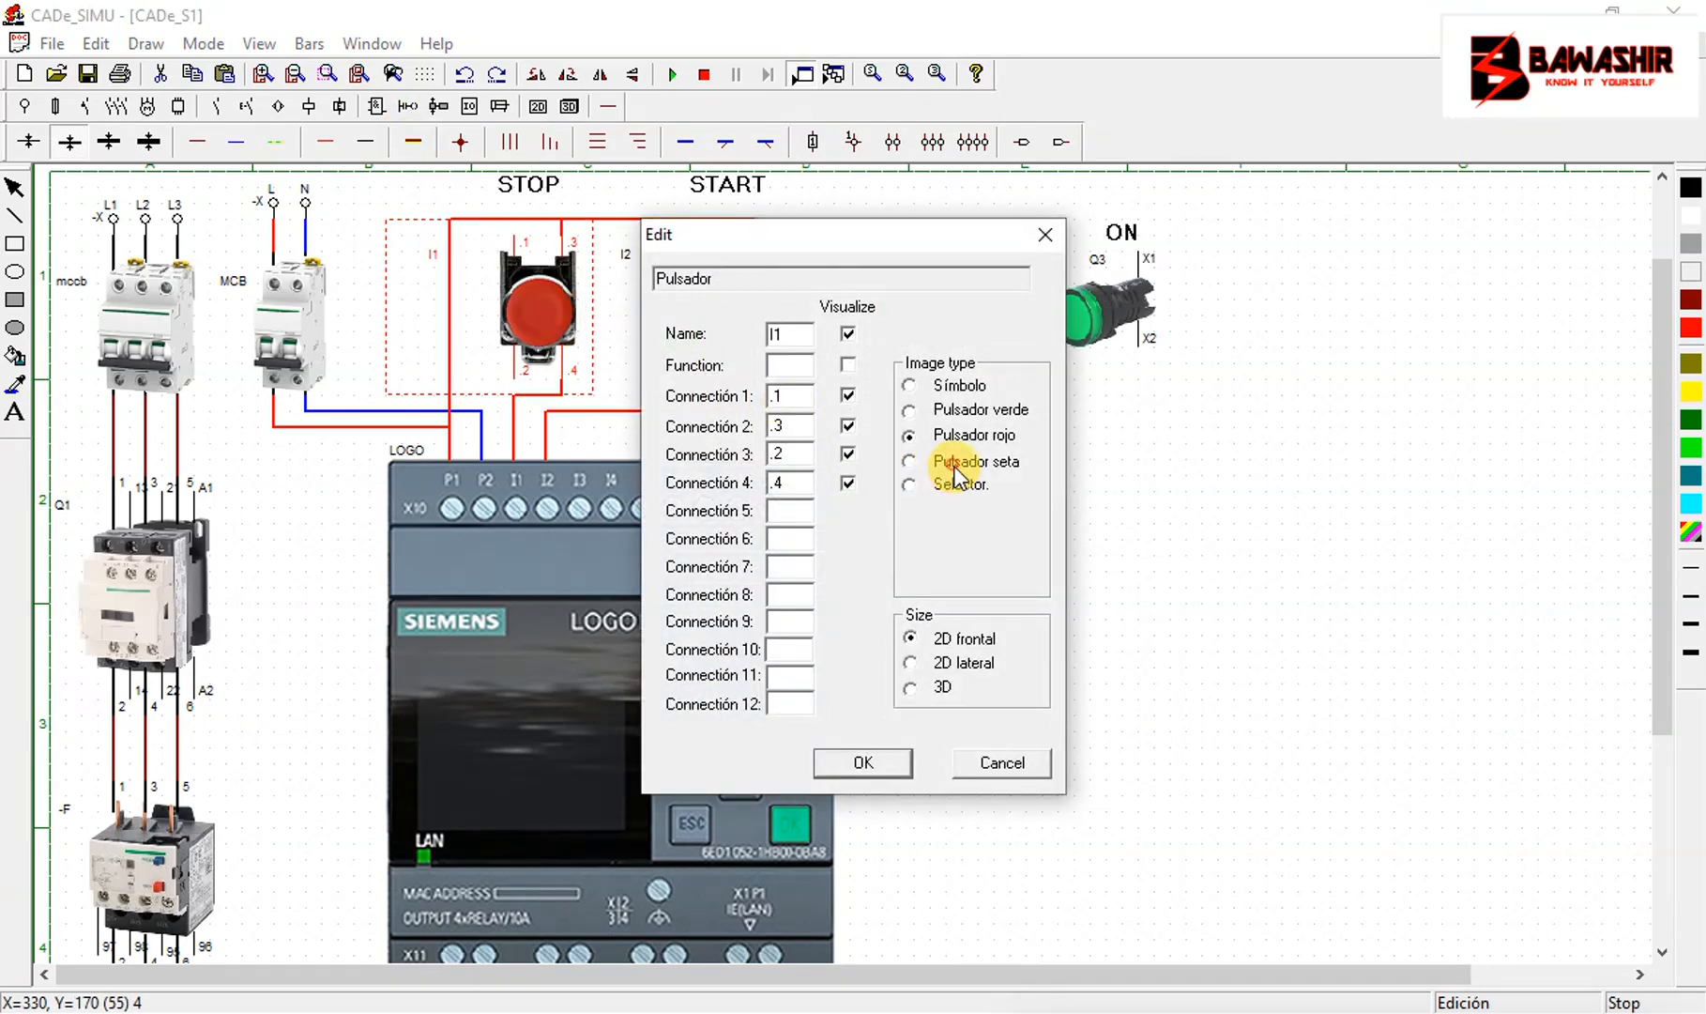
left_click(910, 461)
left_click(864, 762)
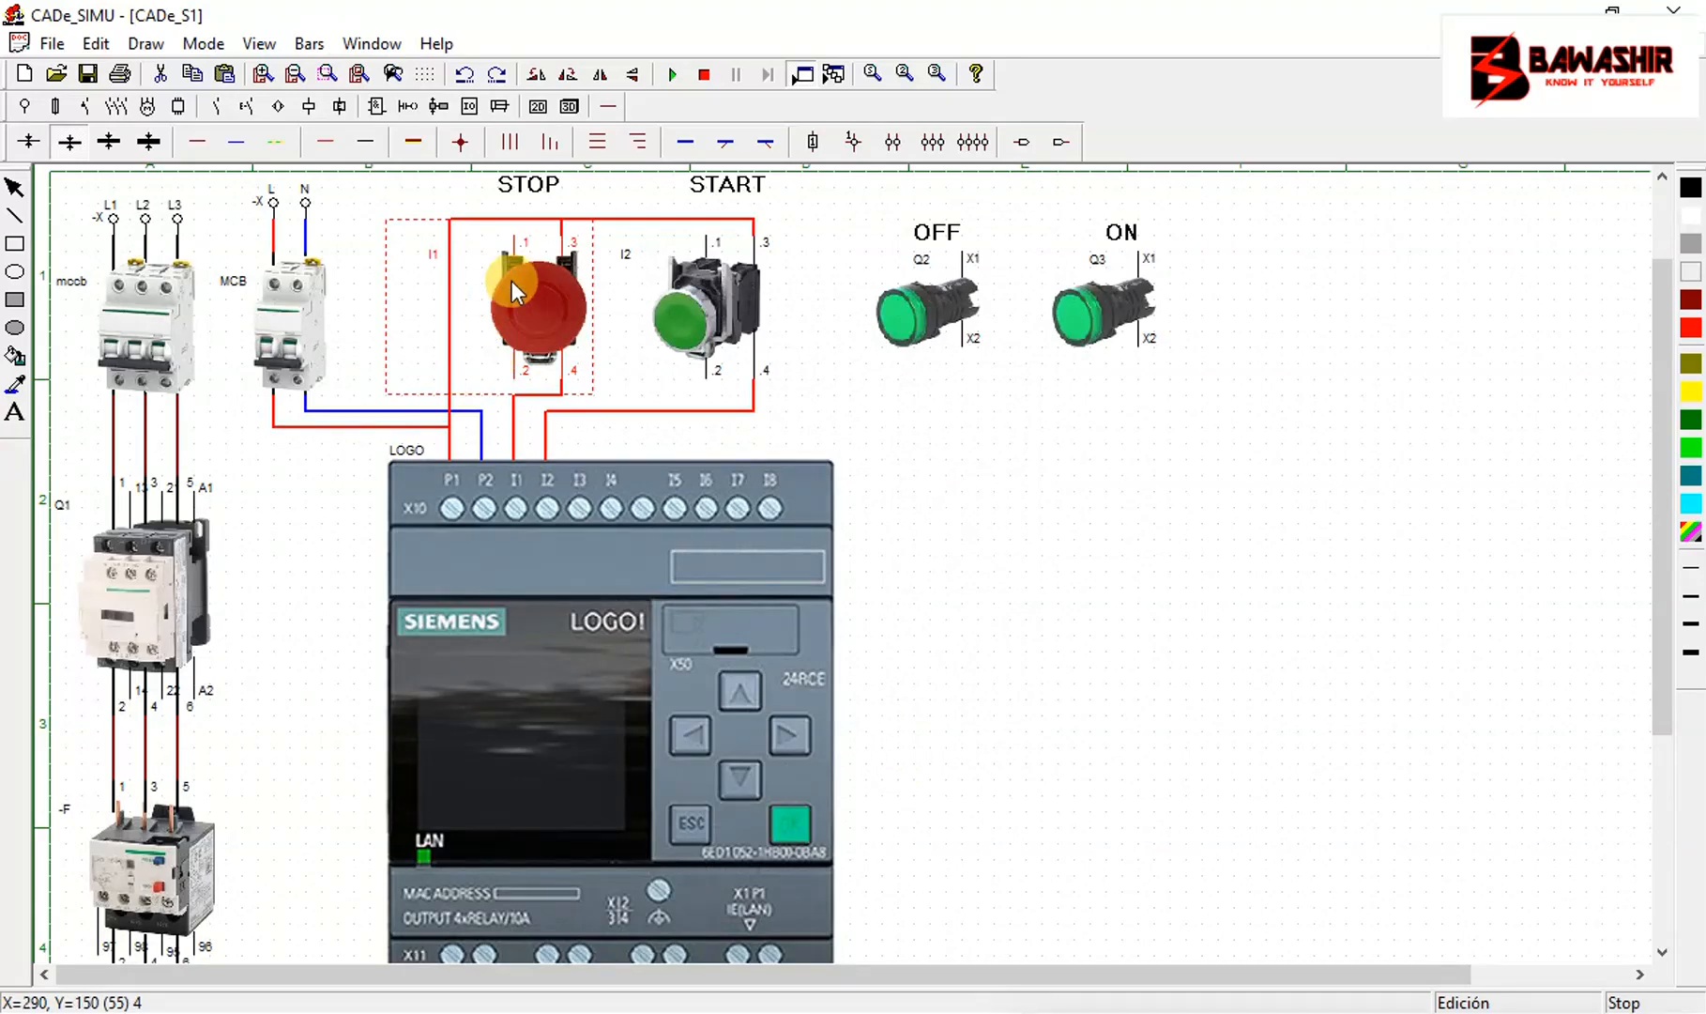
Set the STOP push button to the Pulsador verde image type with the 3D size
double_click(519, 275)
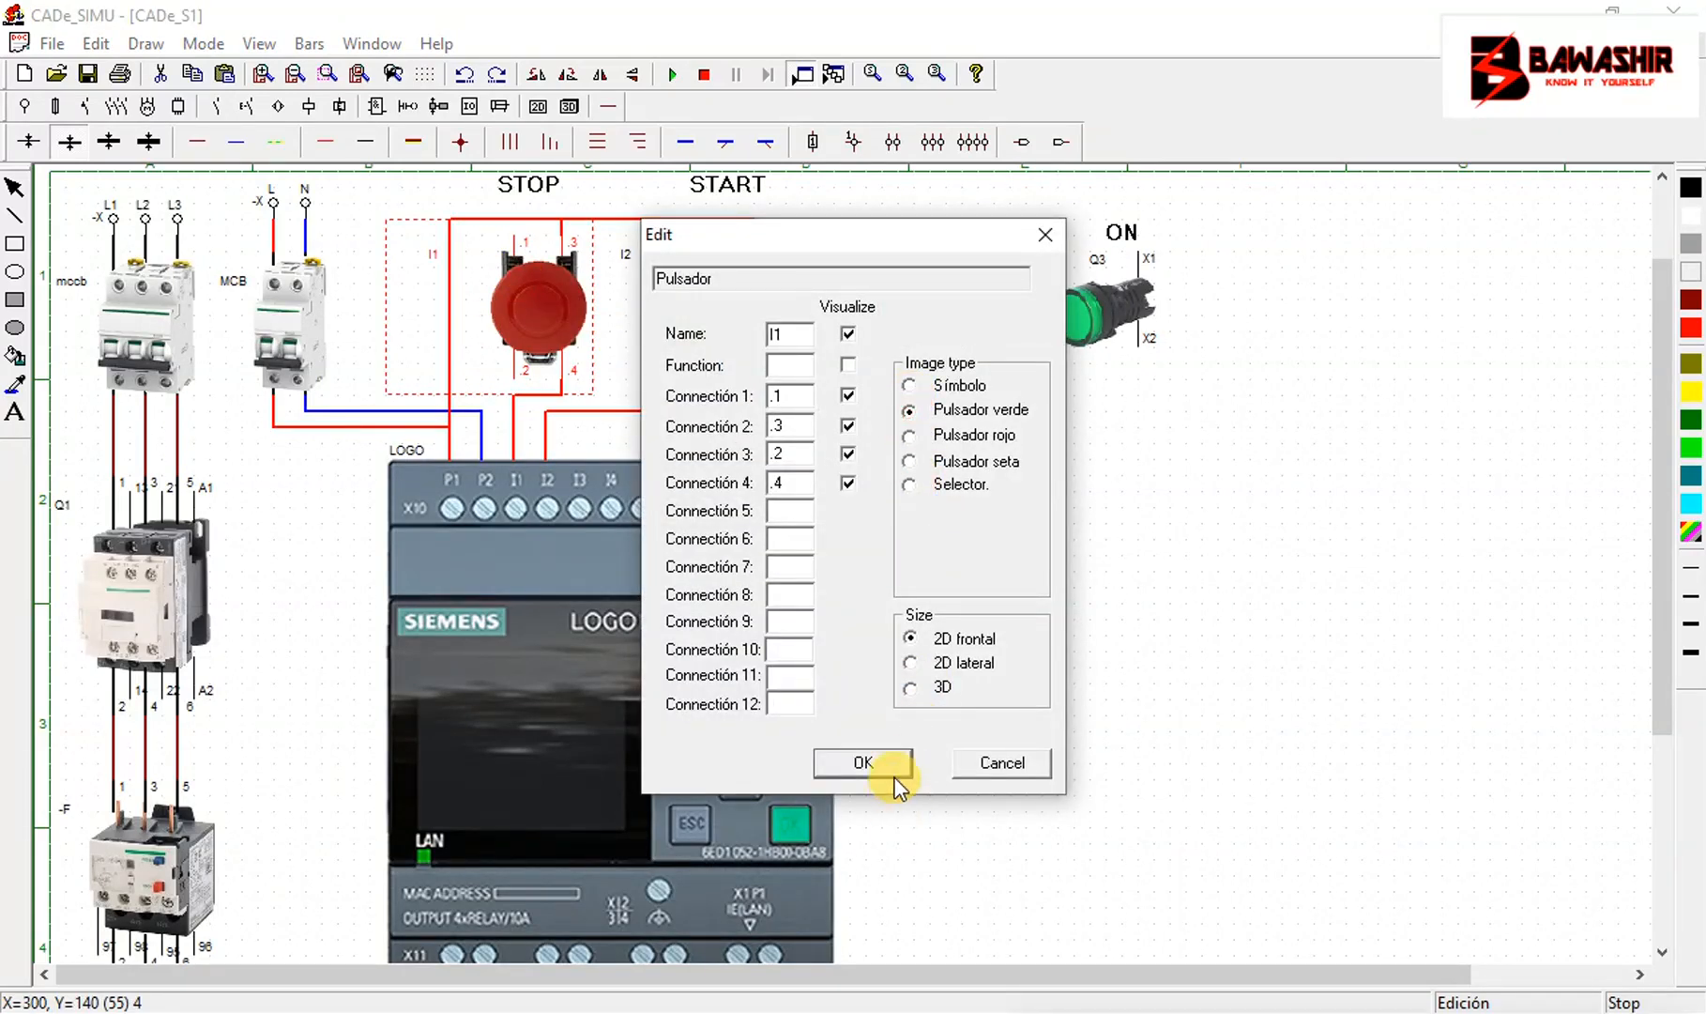
left_click(921, 690)
left_click(865, 760)
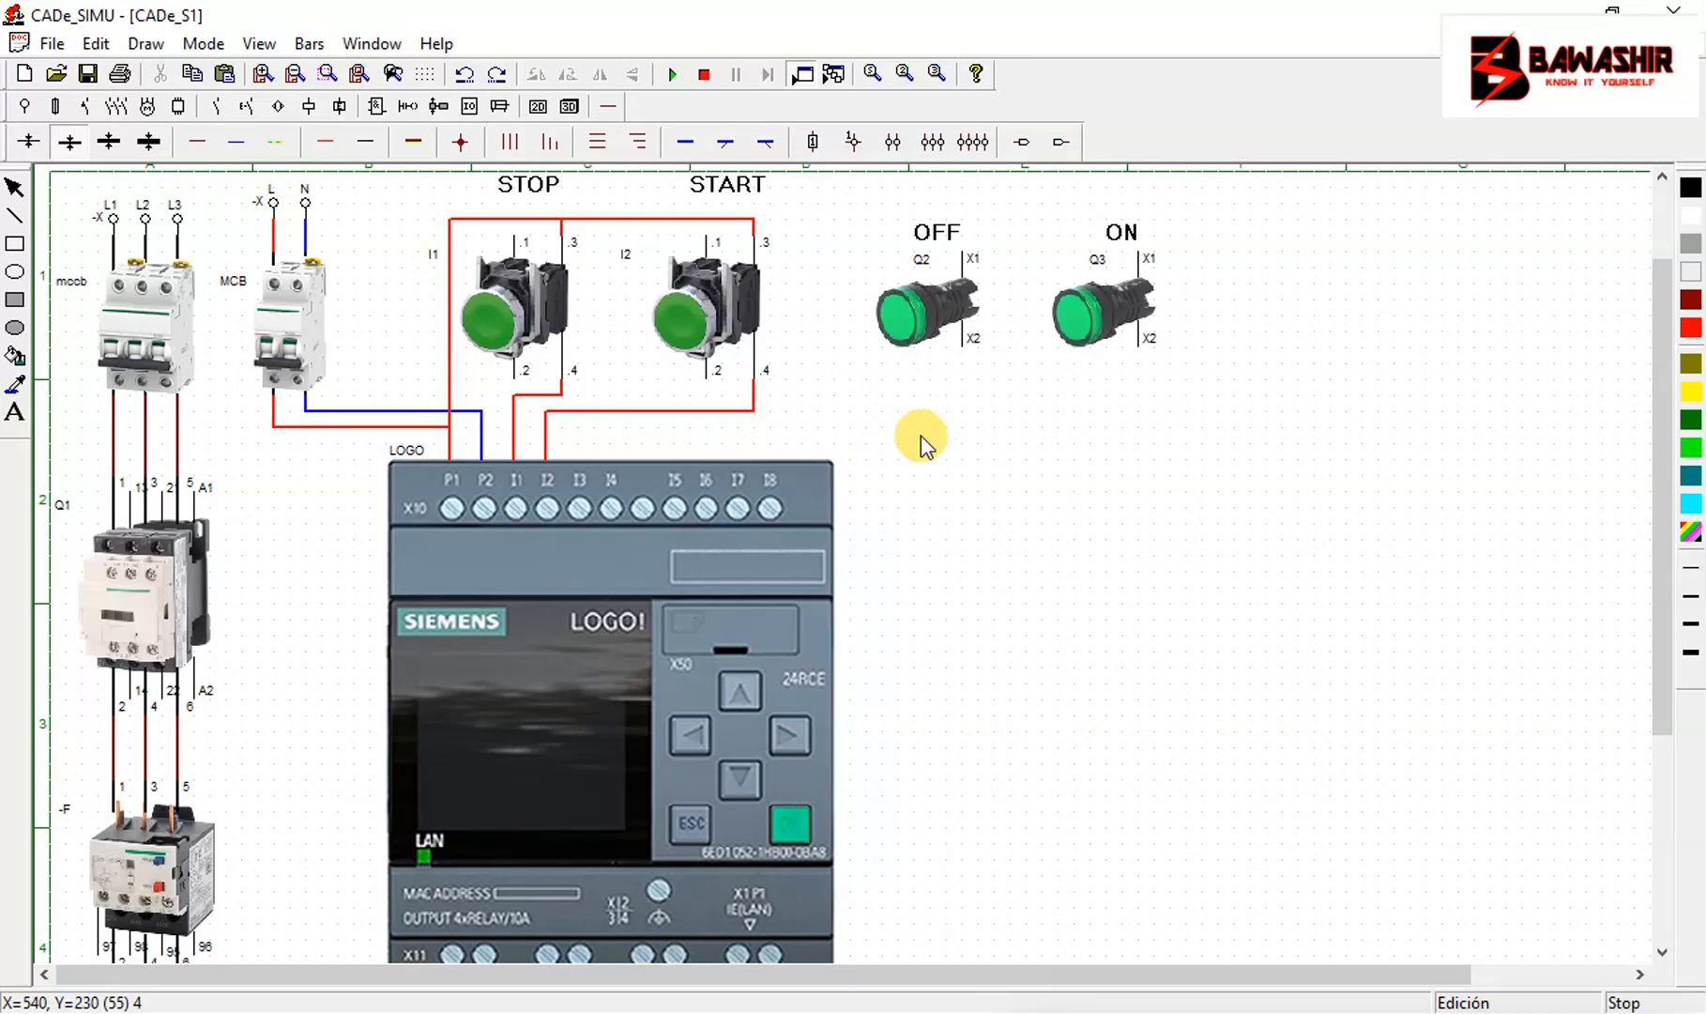
Draw a blue neutral wire above the OFF and ON lamps, joining terminal X1 of both lamps
scroll(918, 441, "down", 3)
scroll(727, 735, "up", 5)
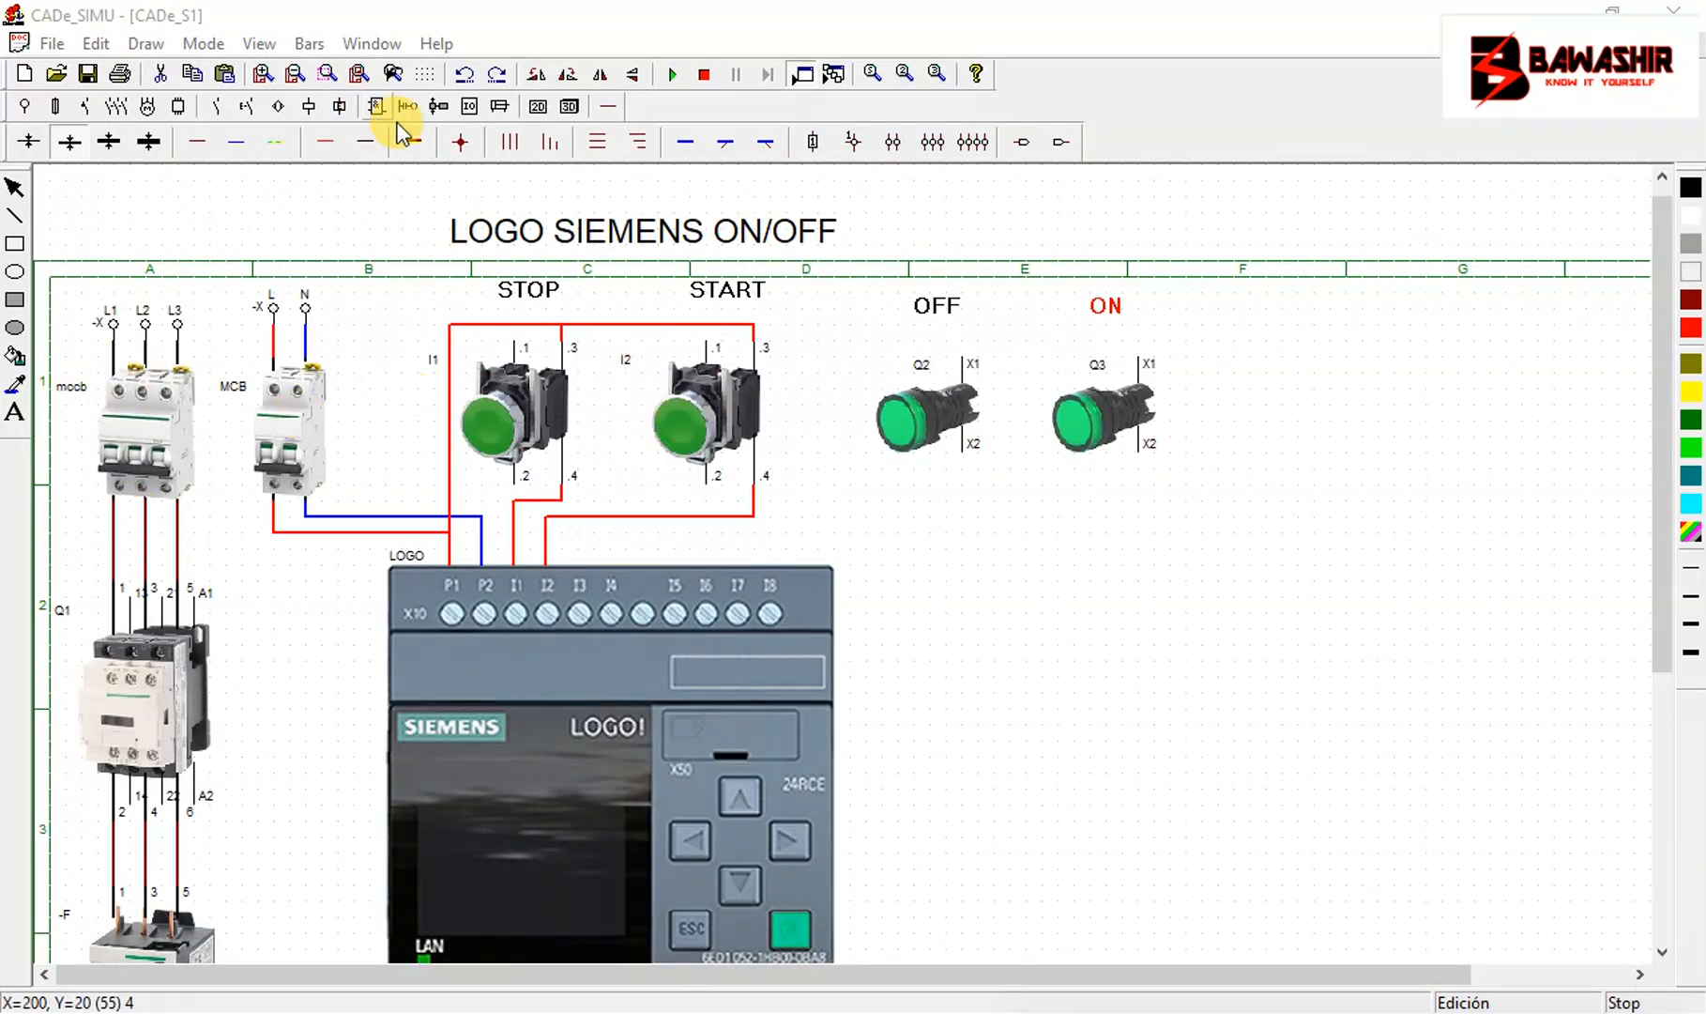
left_click(235, 143)
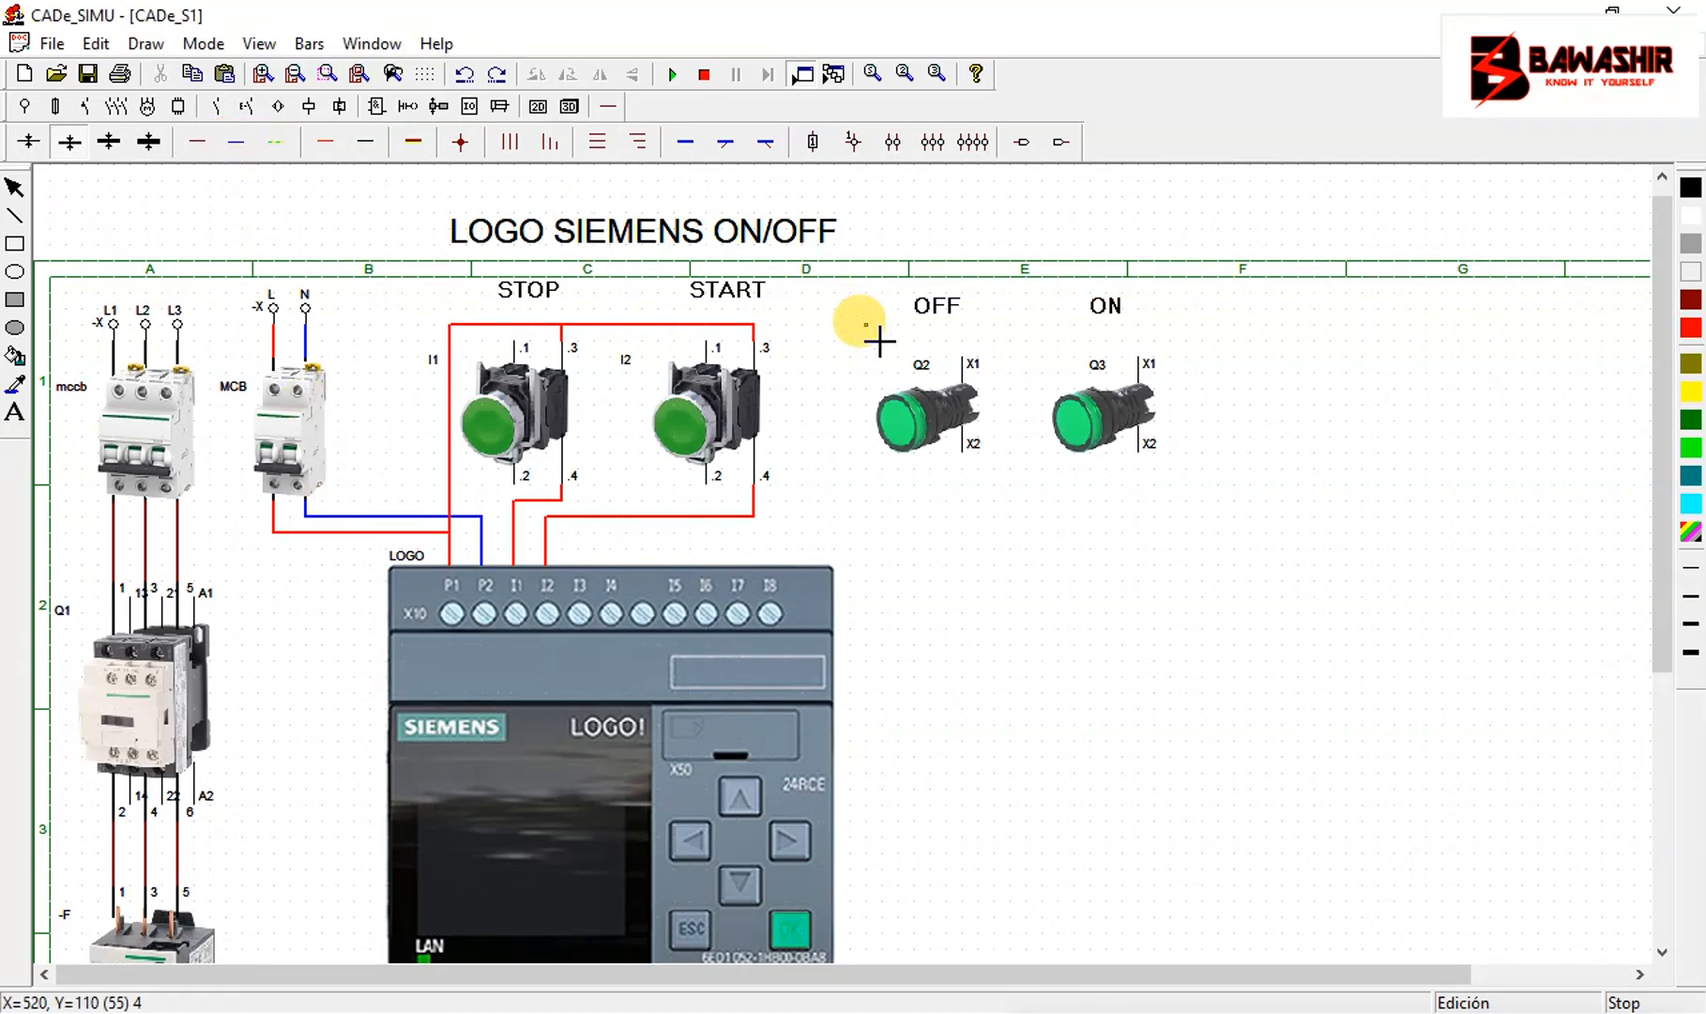
left_click(962, 307)
left_click(1098, 307)
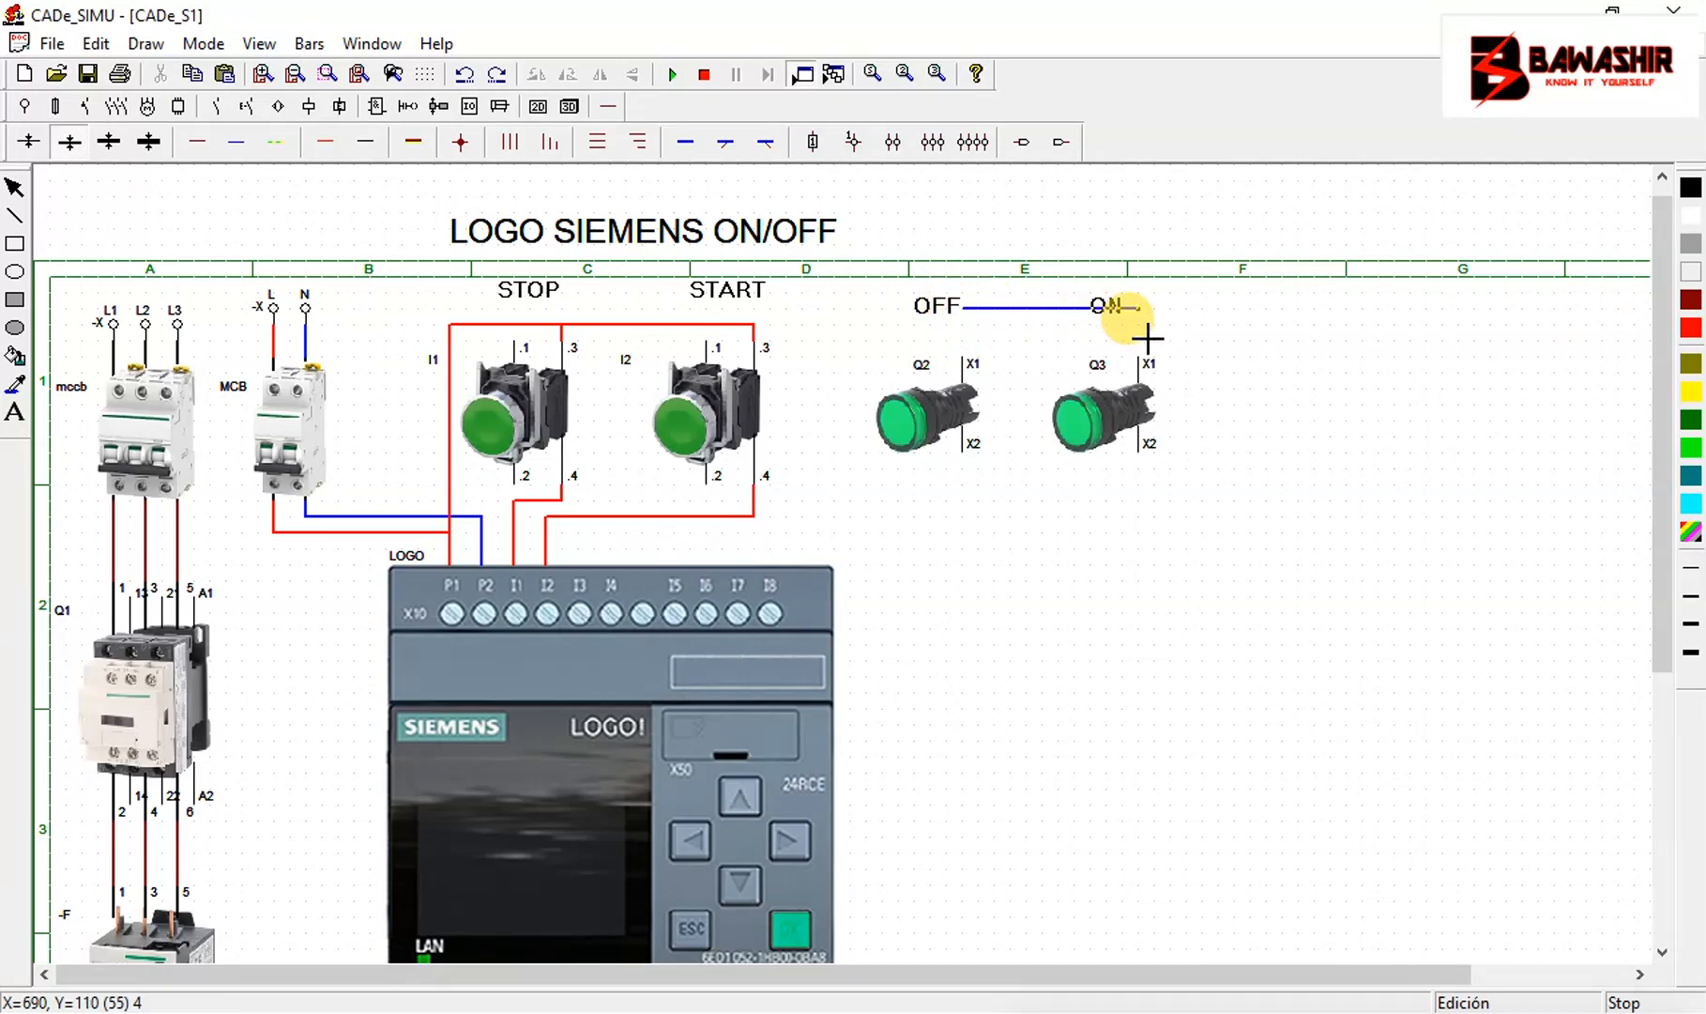
left_click(1137, 355)
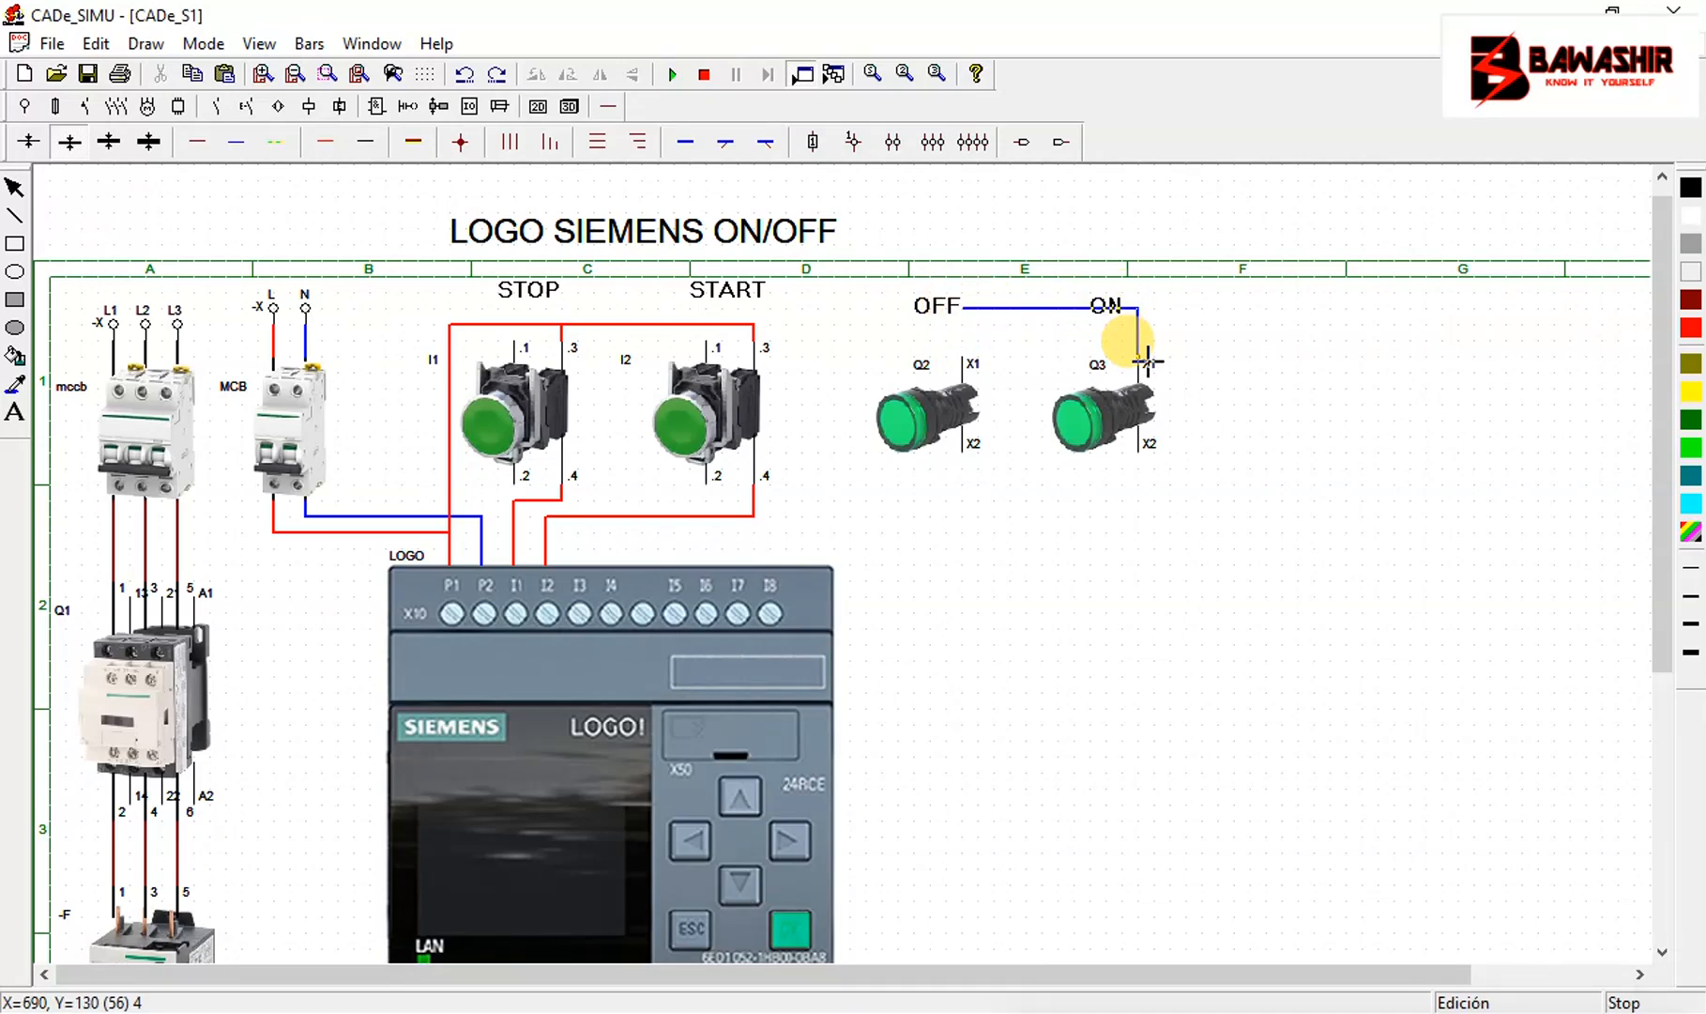
left_click(961, 310)
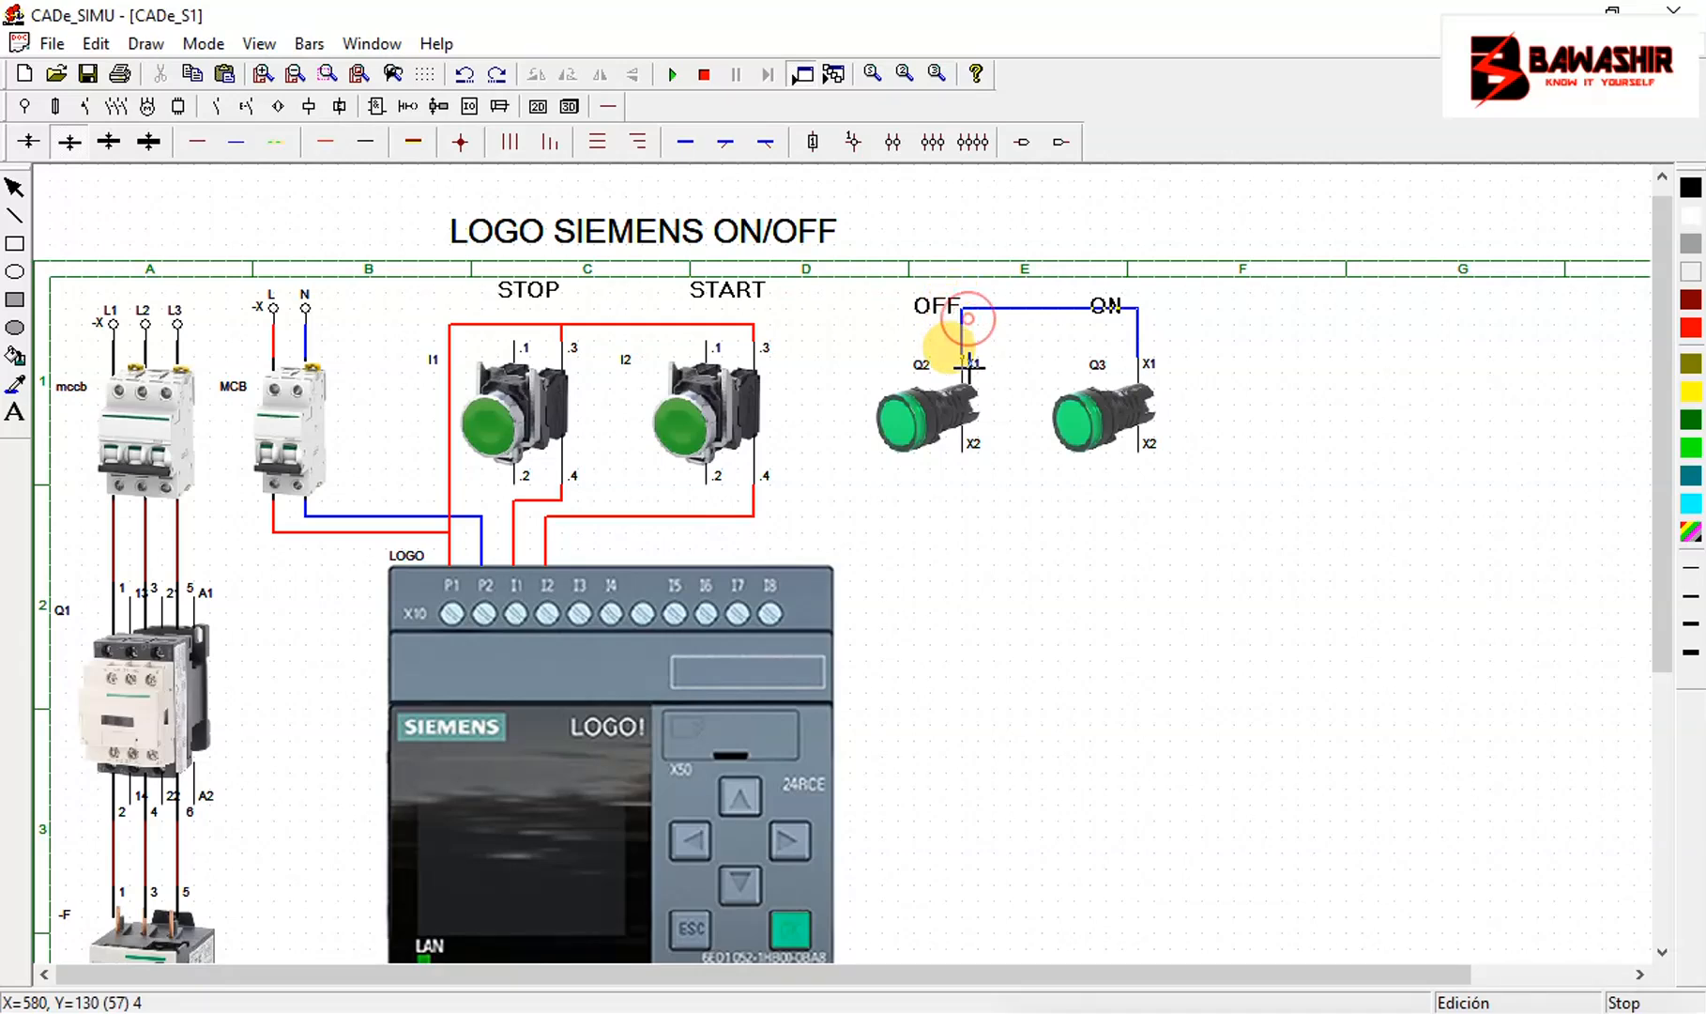
left_click(962, 356)
Extend the blue neutral wire from the lamps across above the push buttons and down to the neutral line feeding P2
left_click(964, 308)
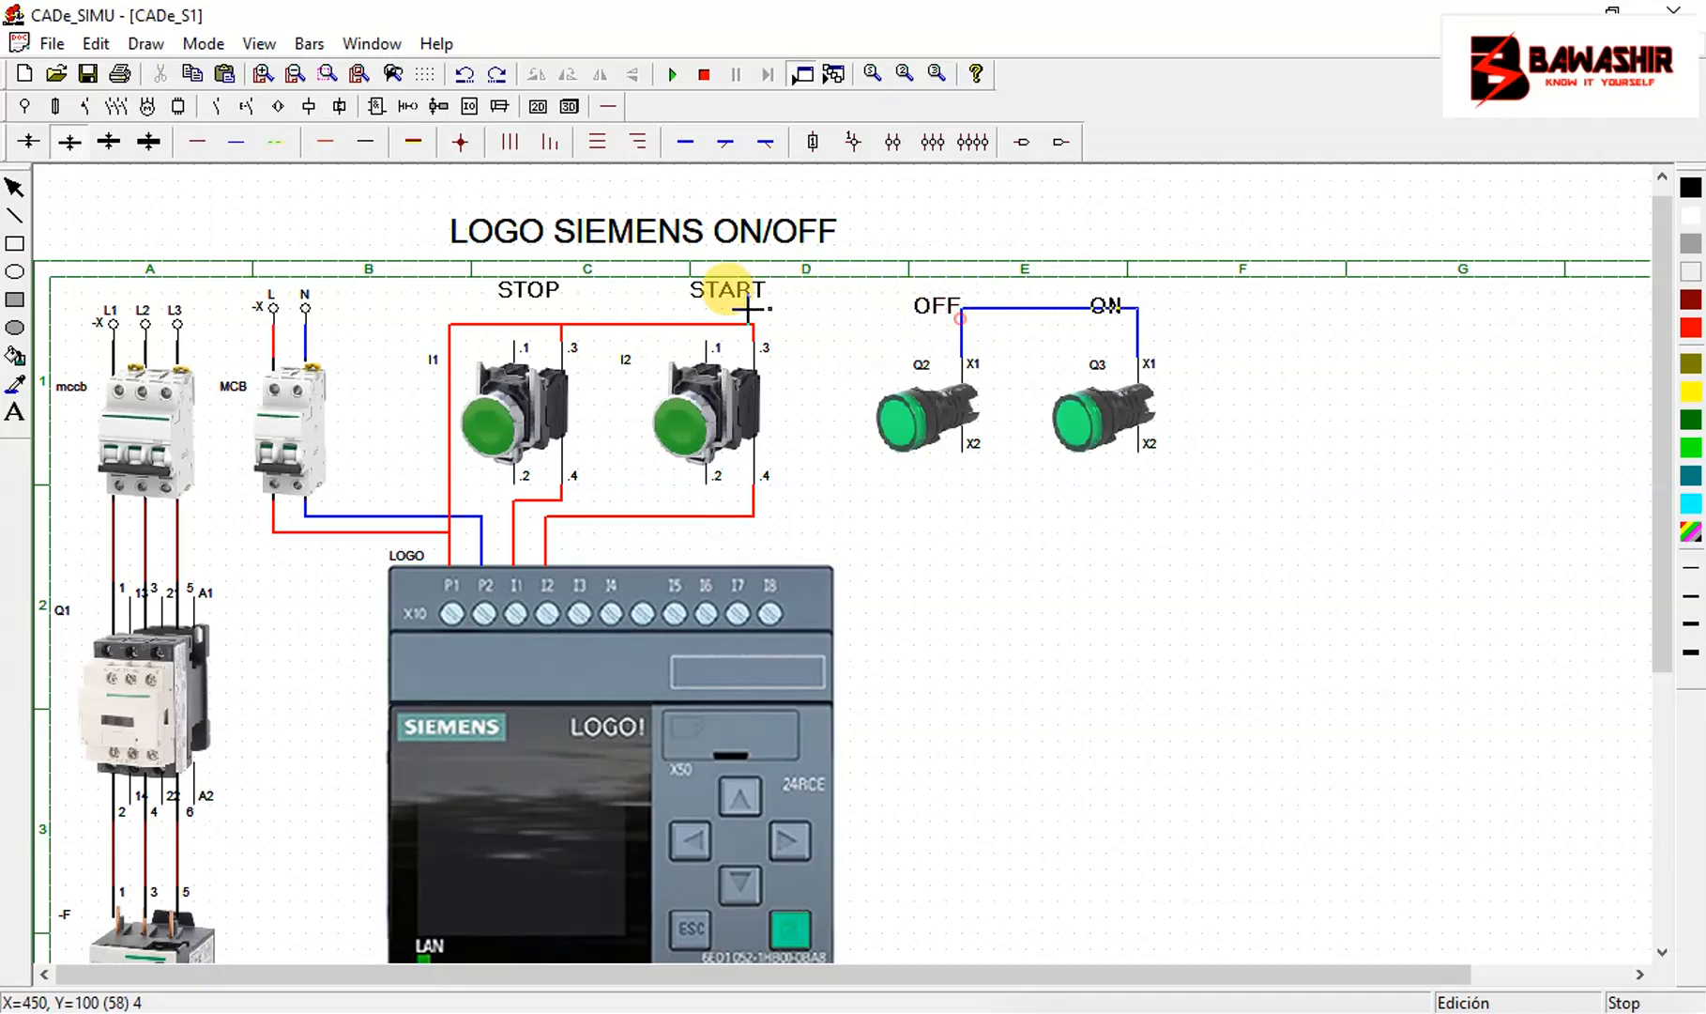
left_click(449, 308)
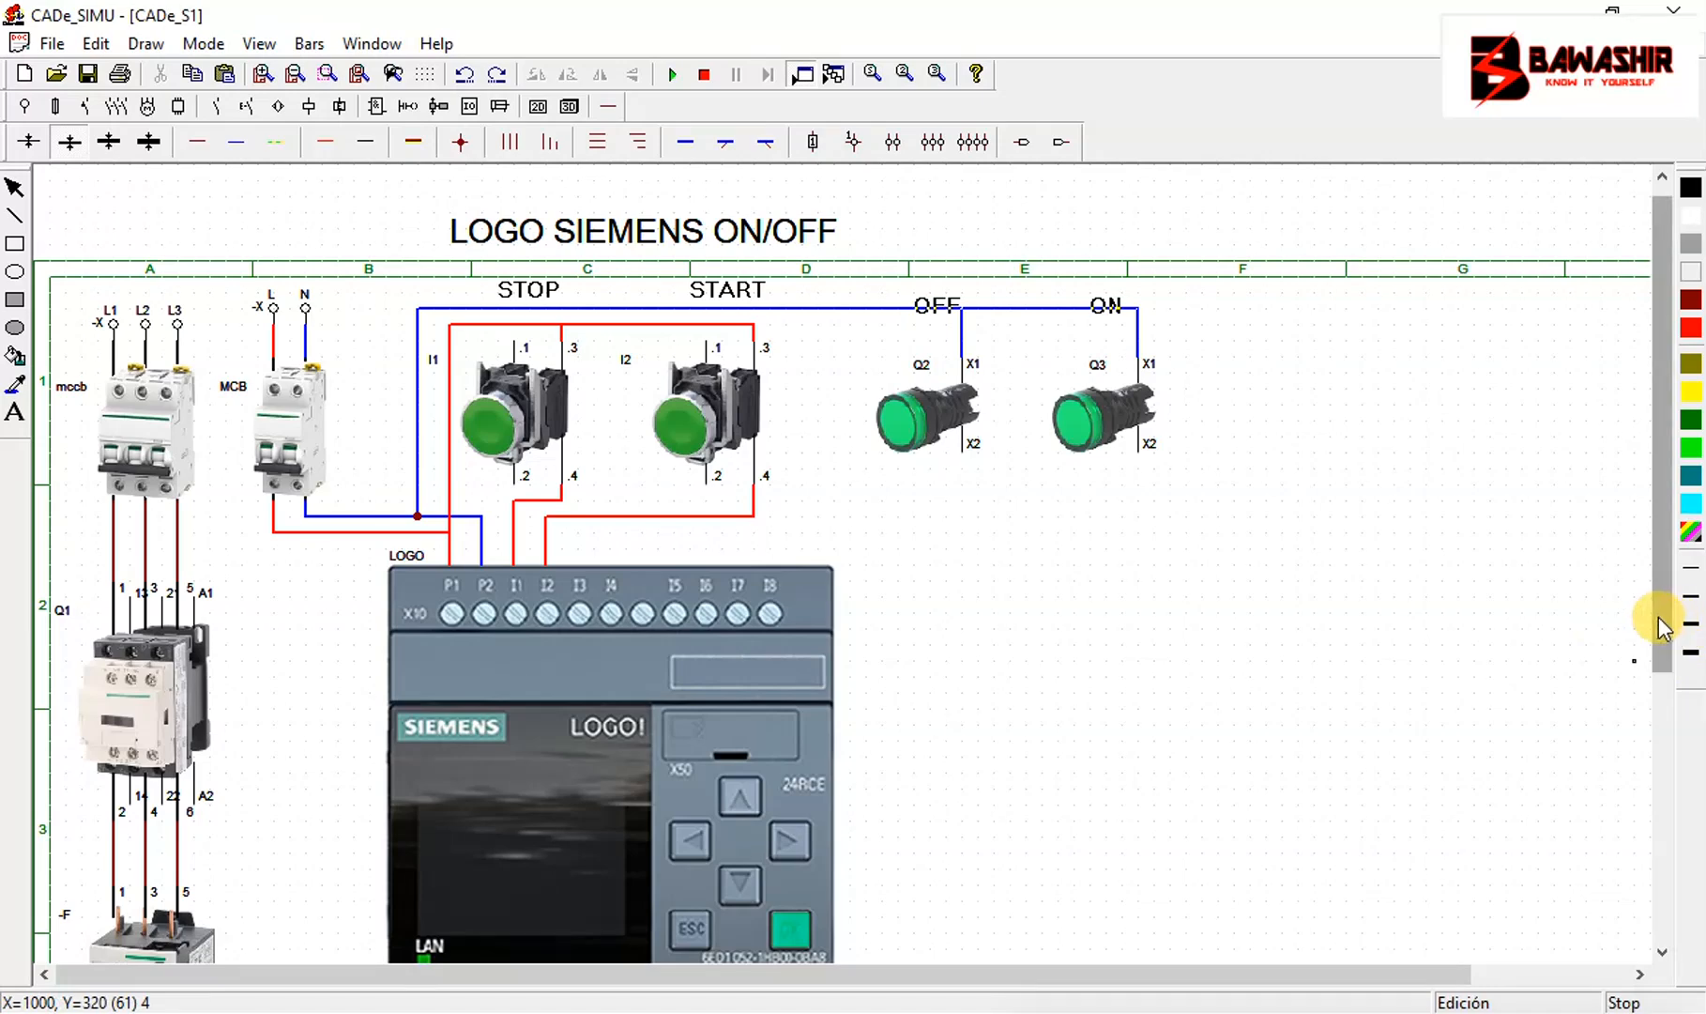
left_click_drag(1660, 617, 1660, 760)
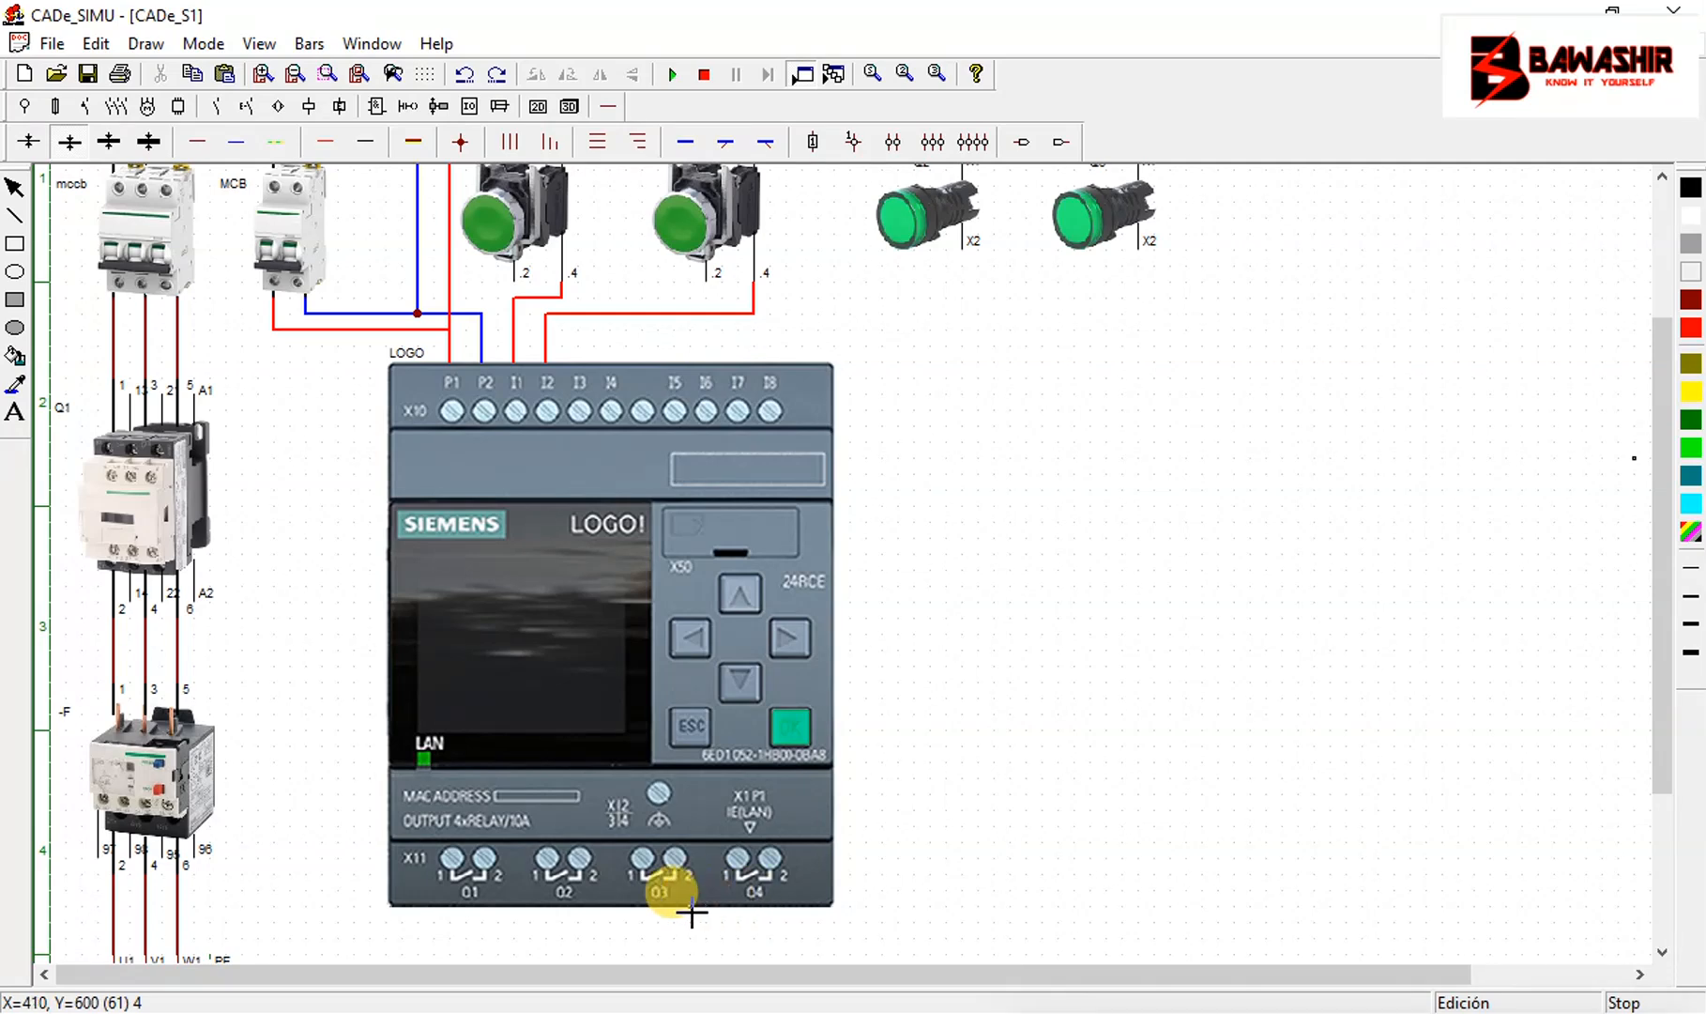
Try to draw a blue wire from terminal 2 of LOGO! output Q3 to terminal X2 of the OFF lamp
key("Escape")
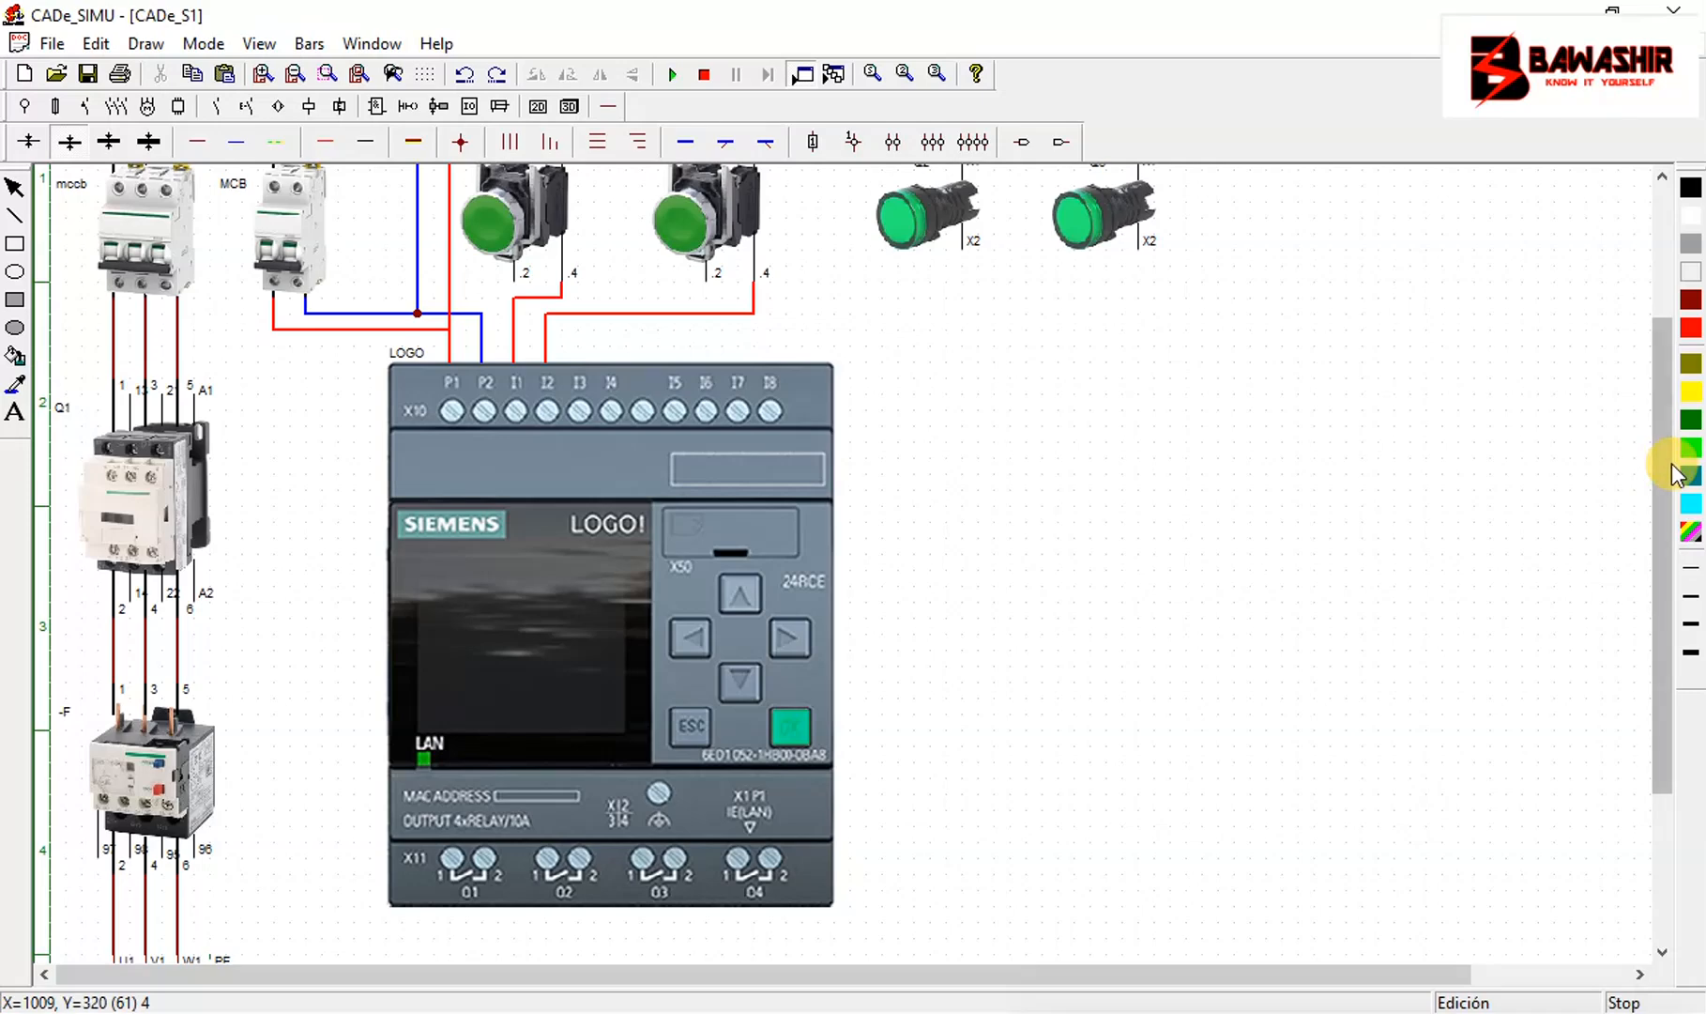
left_click_drag(1664, 460, 1664, 436)
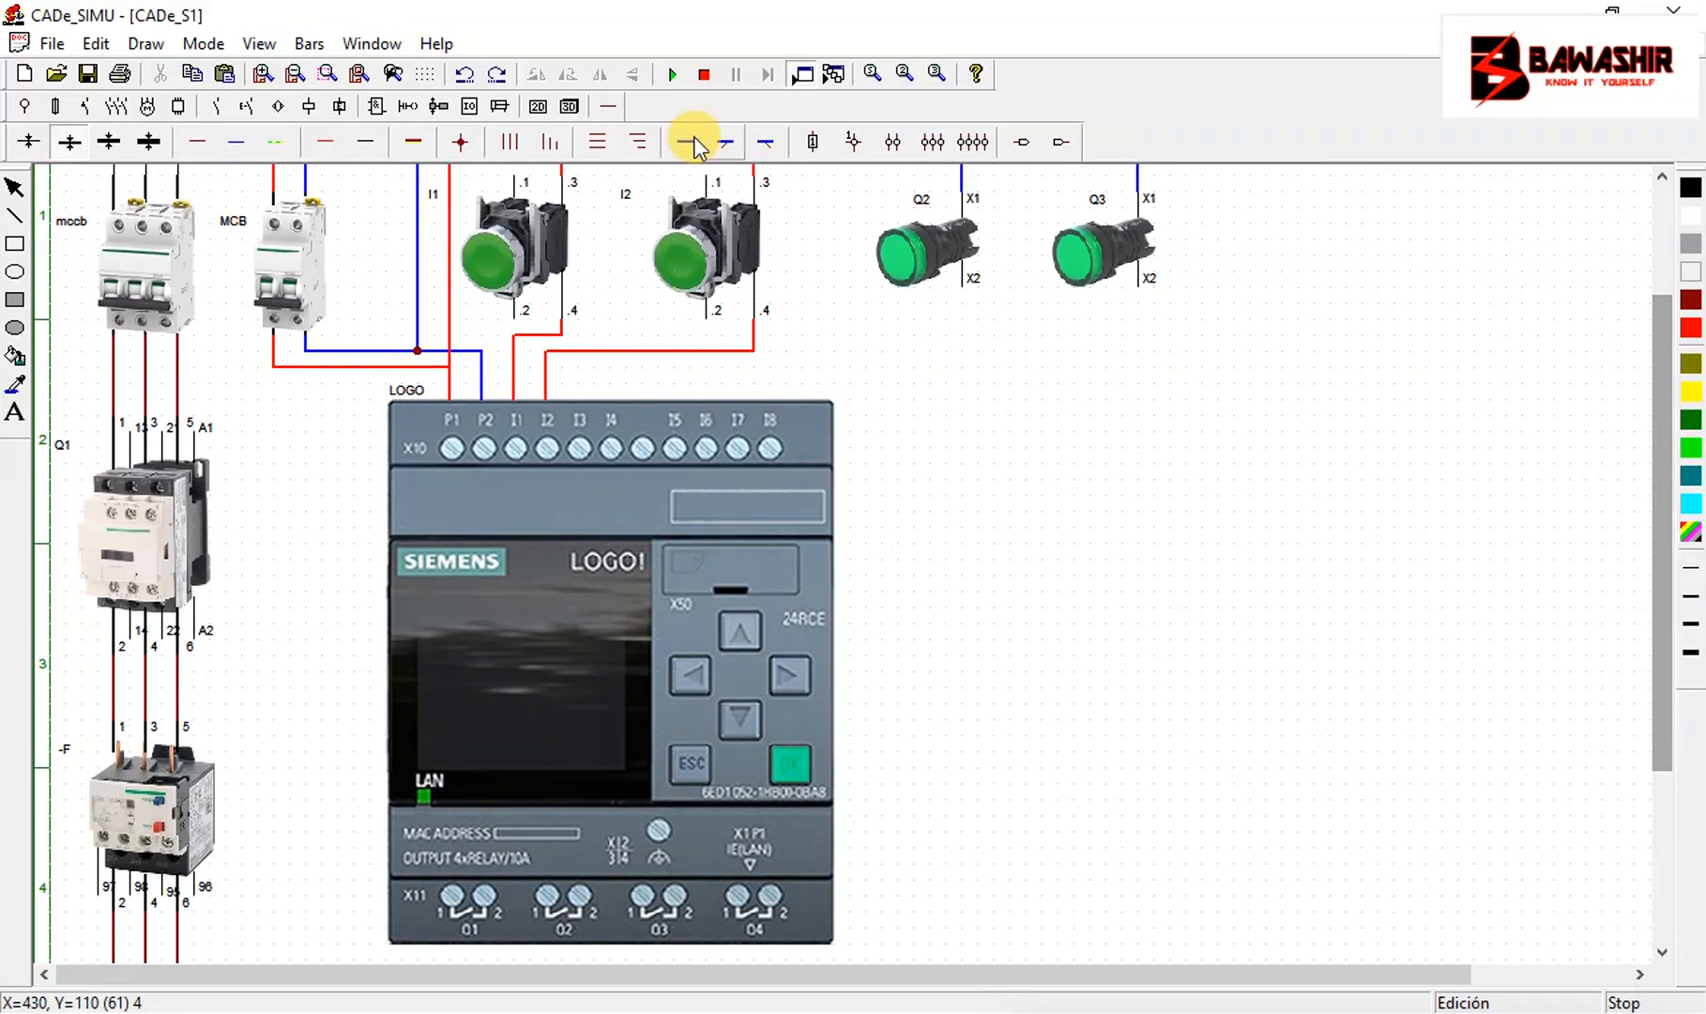
left_click(239, 144)
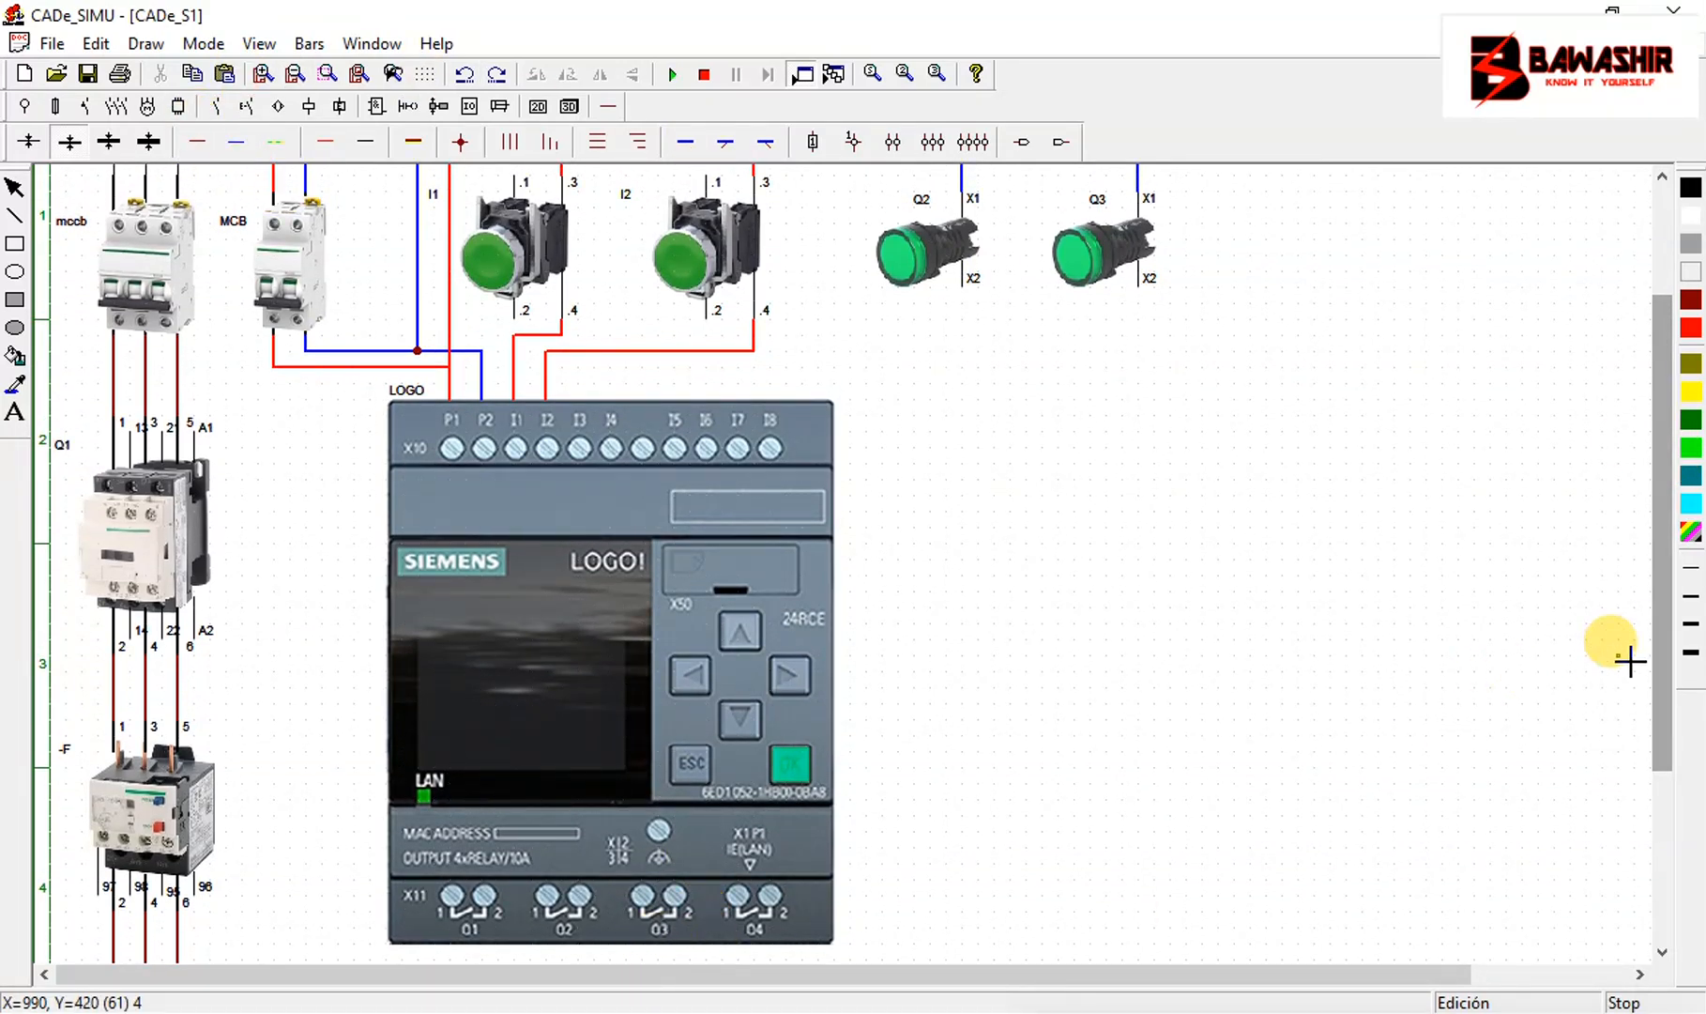
left_click_drag(1664, 648, 1664, 667)
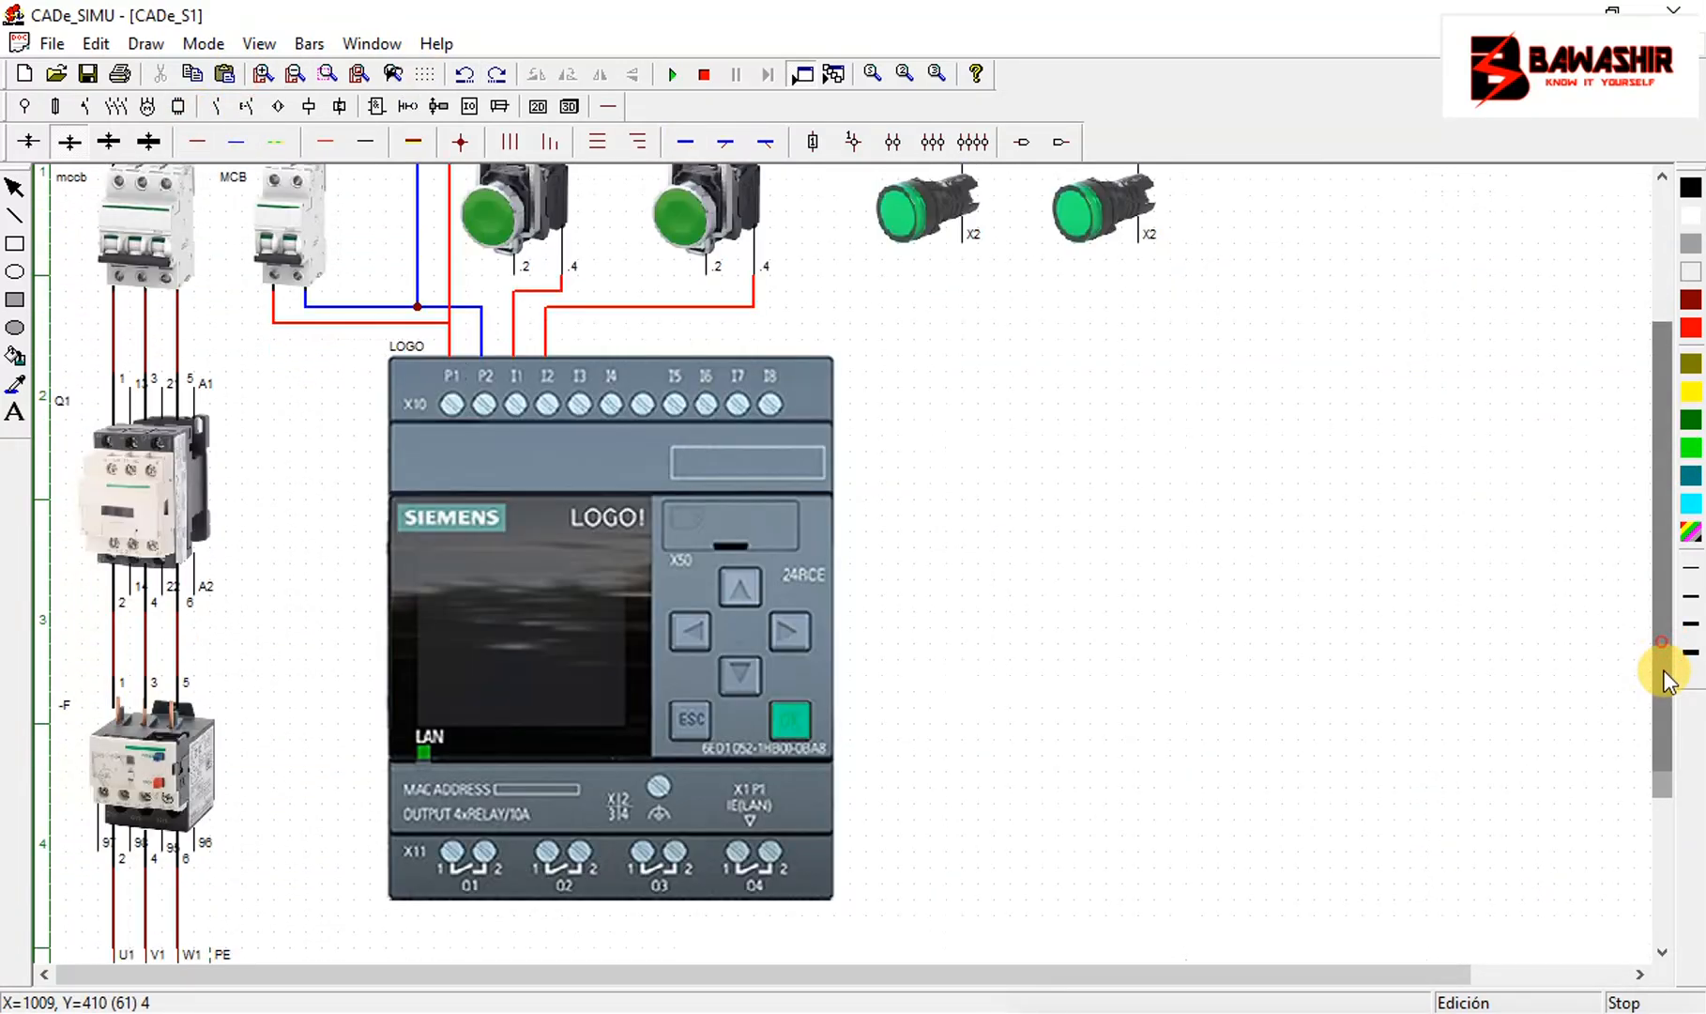
left_click(681, 908)
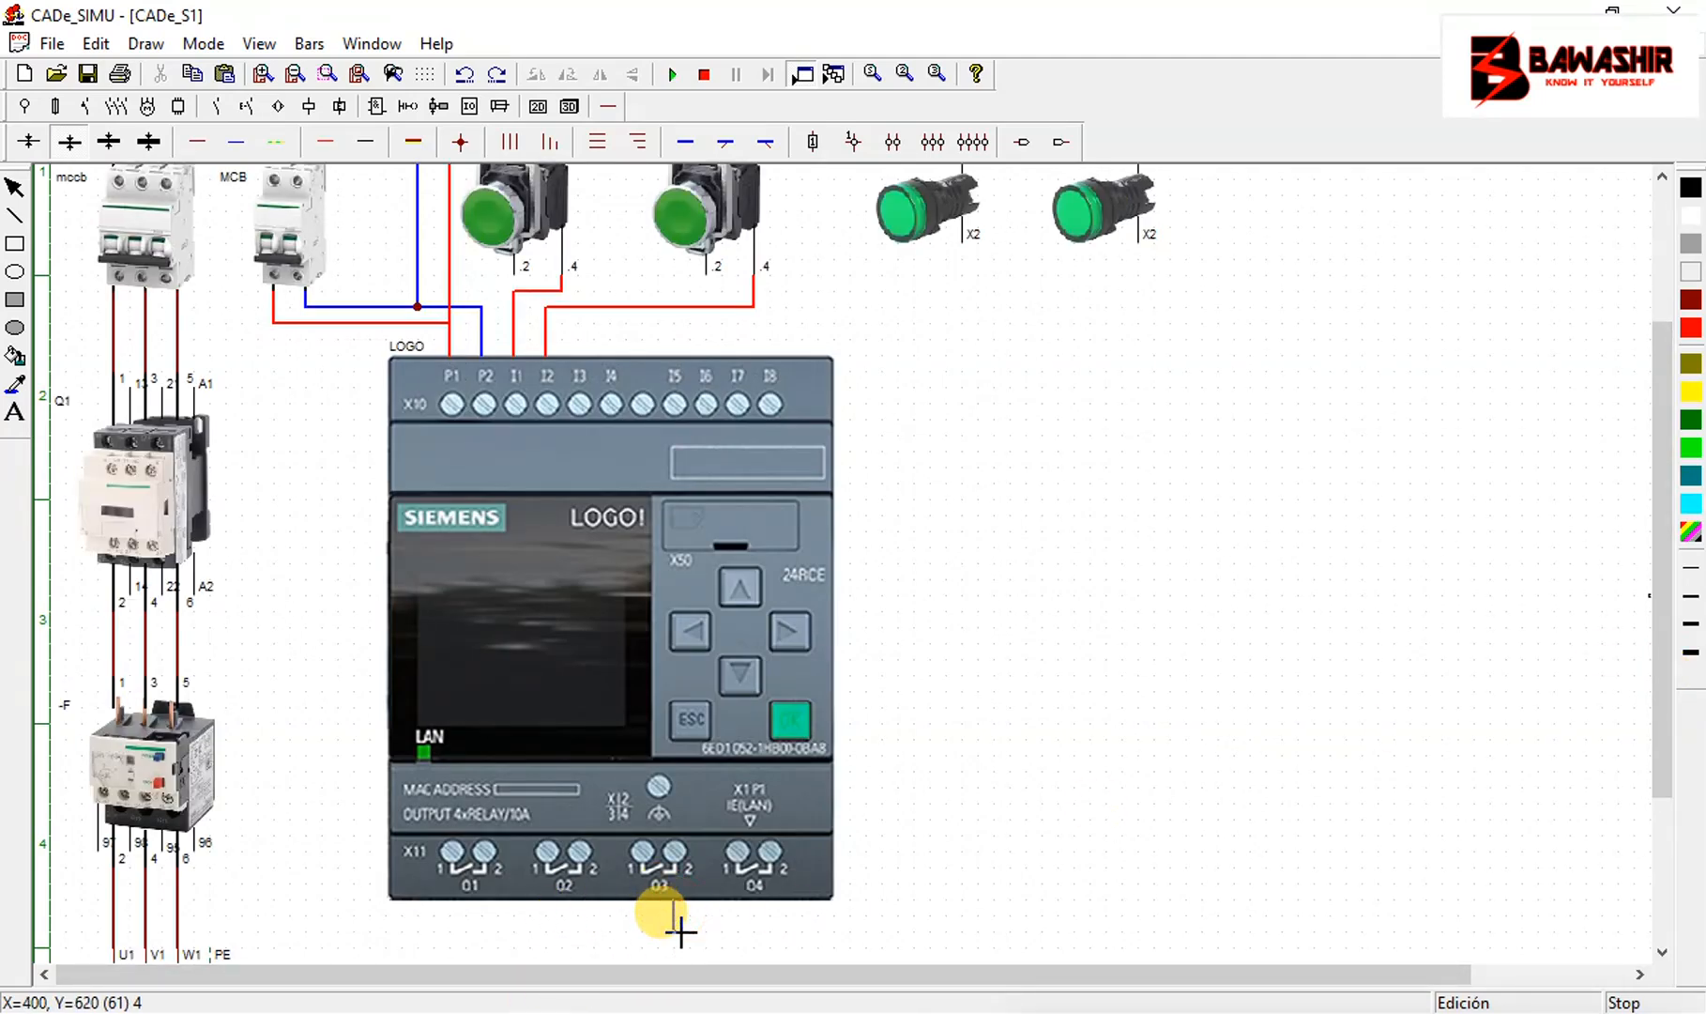
left_click(682, 934)
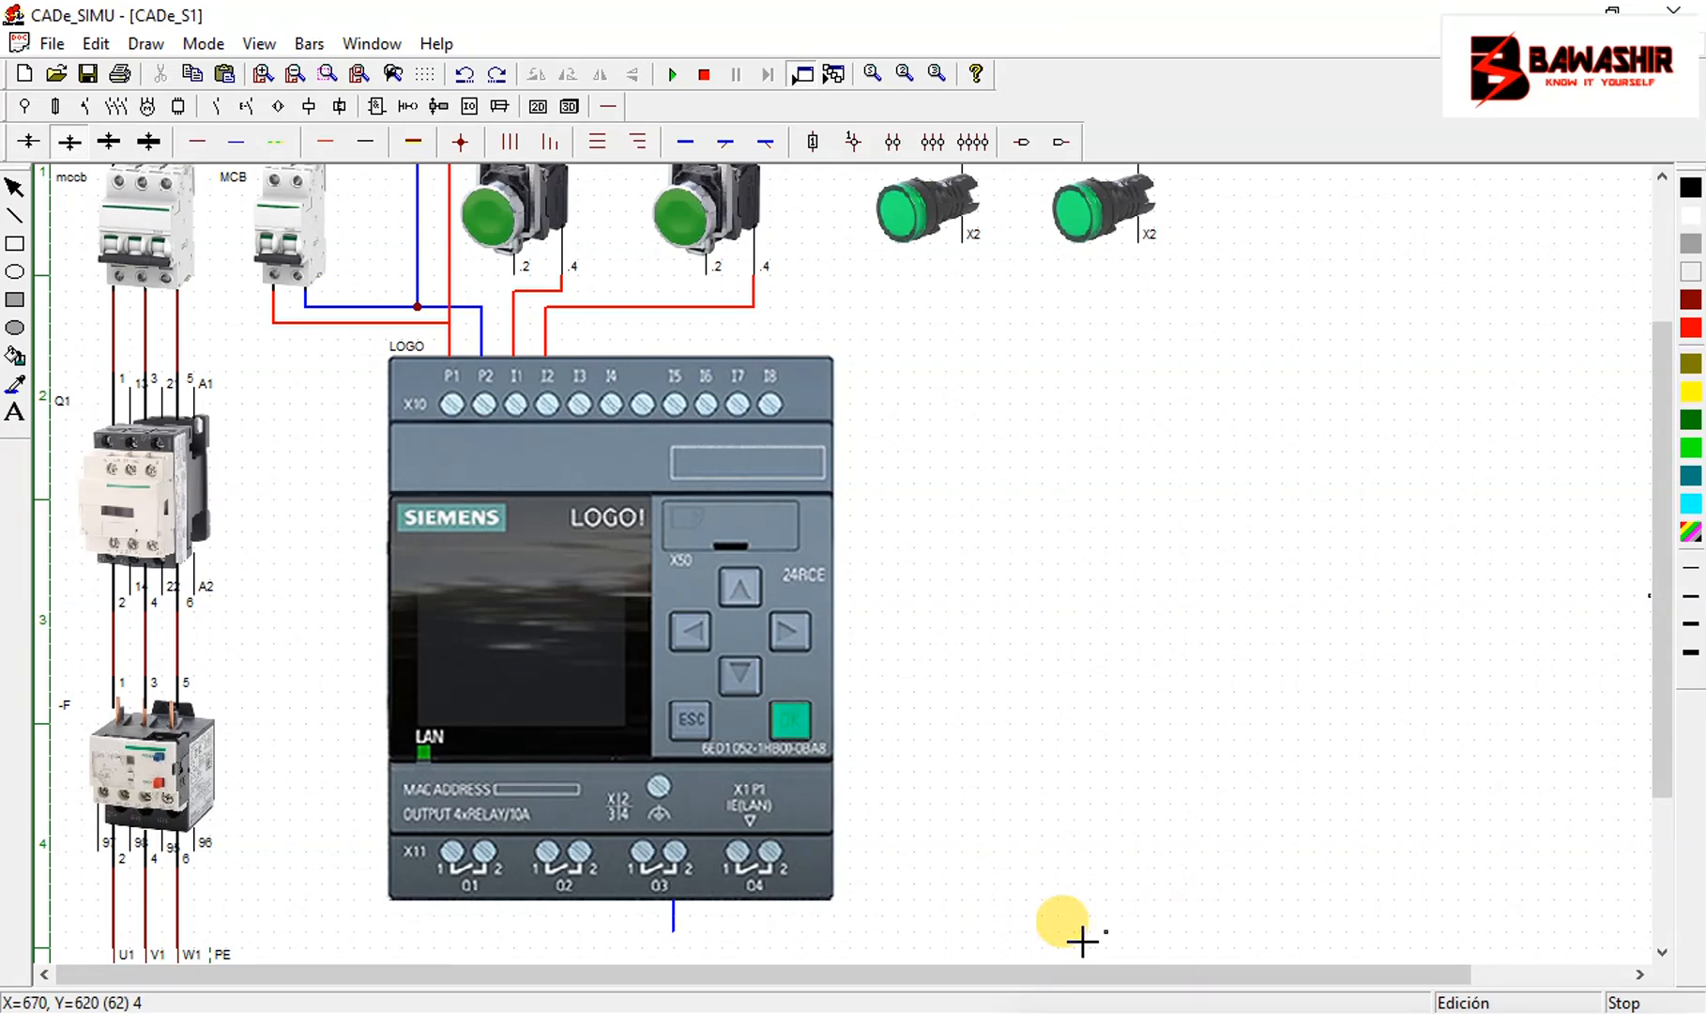
left_click_drag(1035, 936, 1035, 936)
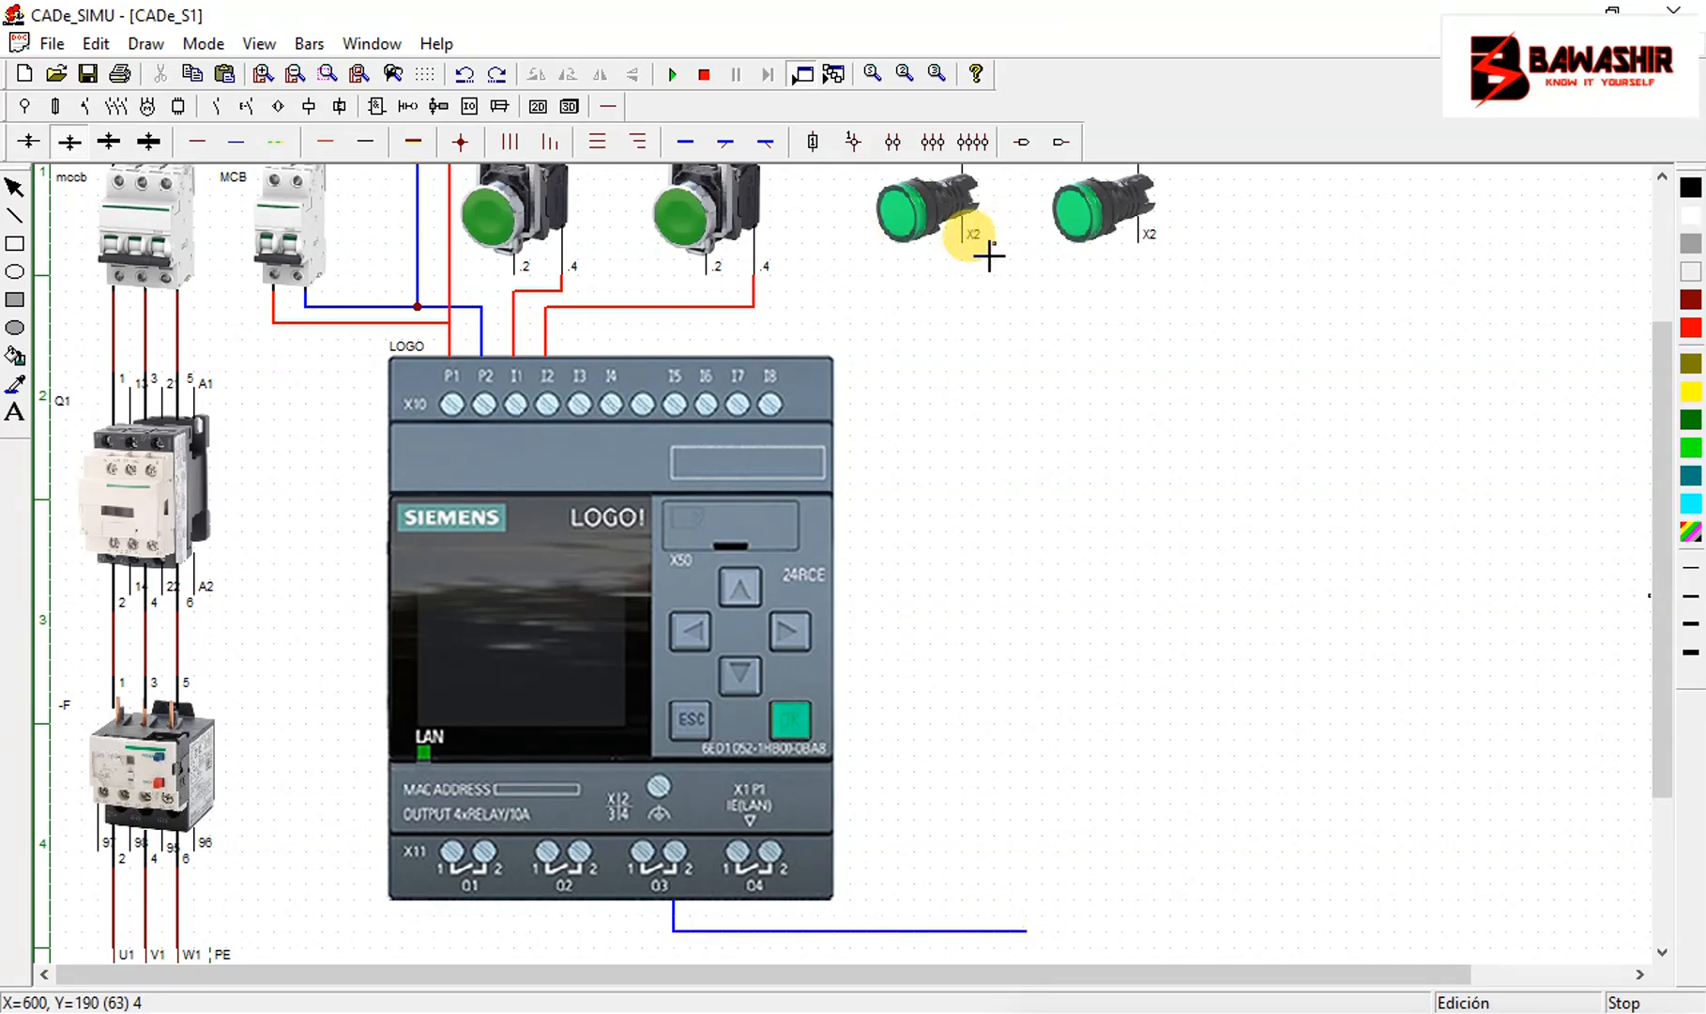
left_click_drag(971, 255, 935, 939)
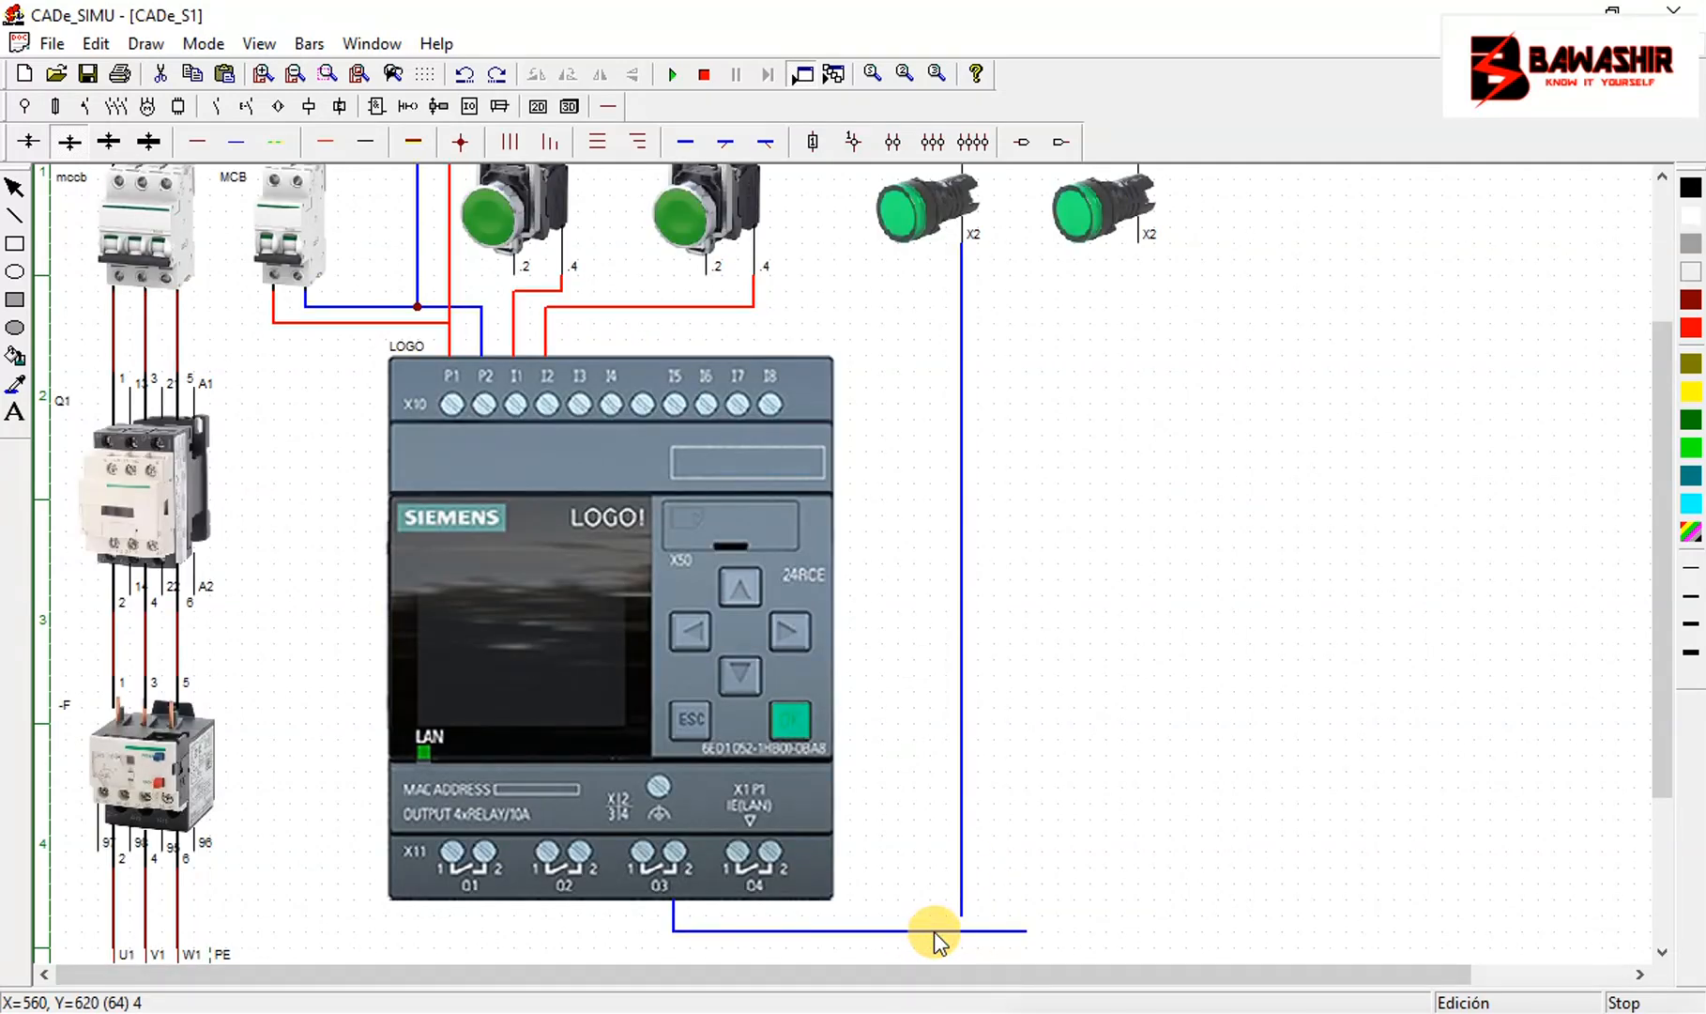
Replace the overlong horizontal blue section below the LOGO! with one ending directly under the OFF lamp's X2 wire
left_click(934, 931)
key("Delete")
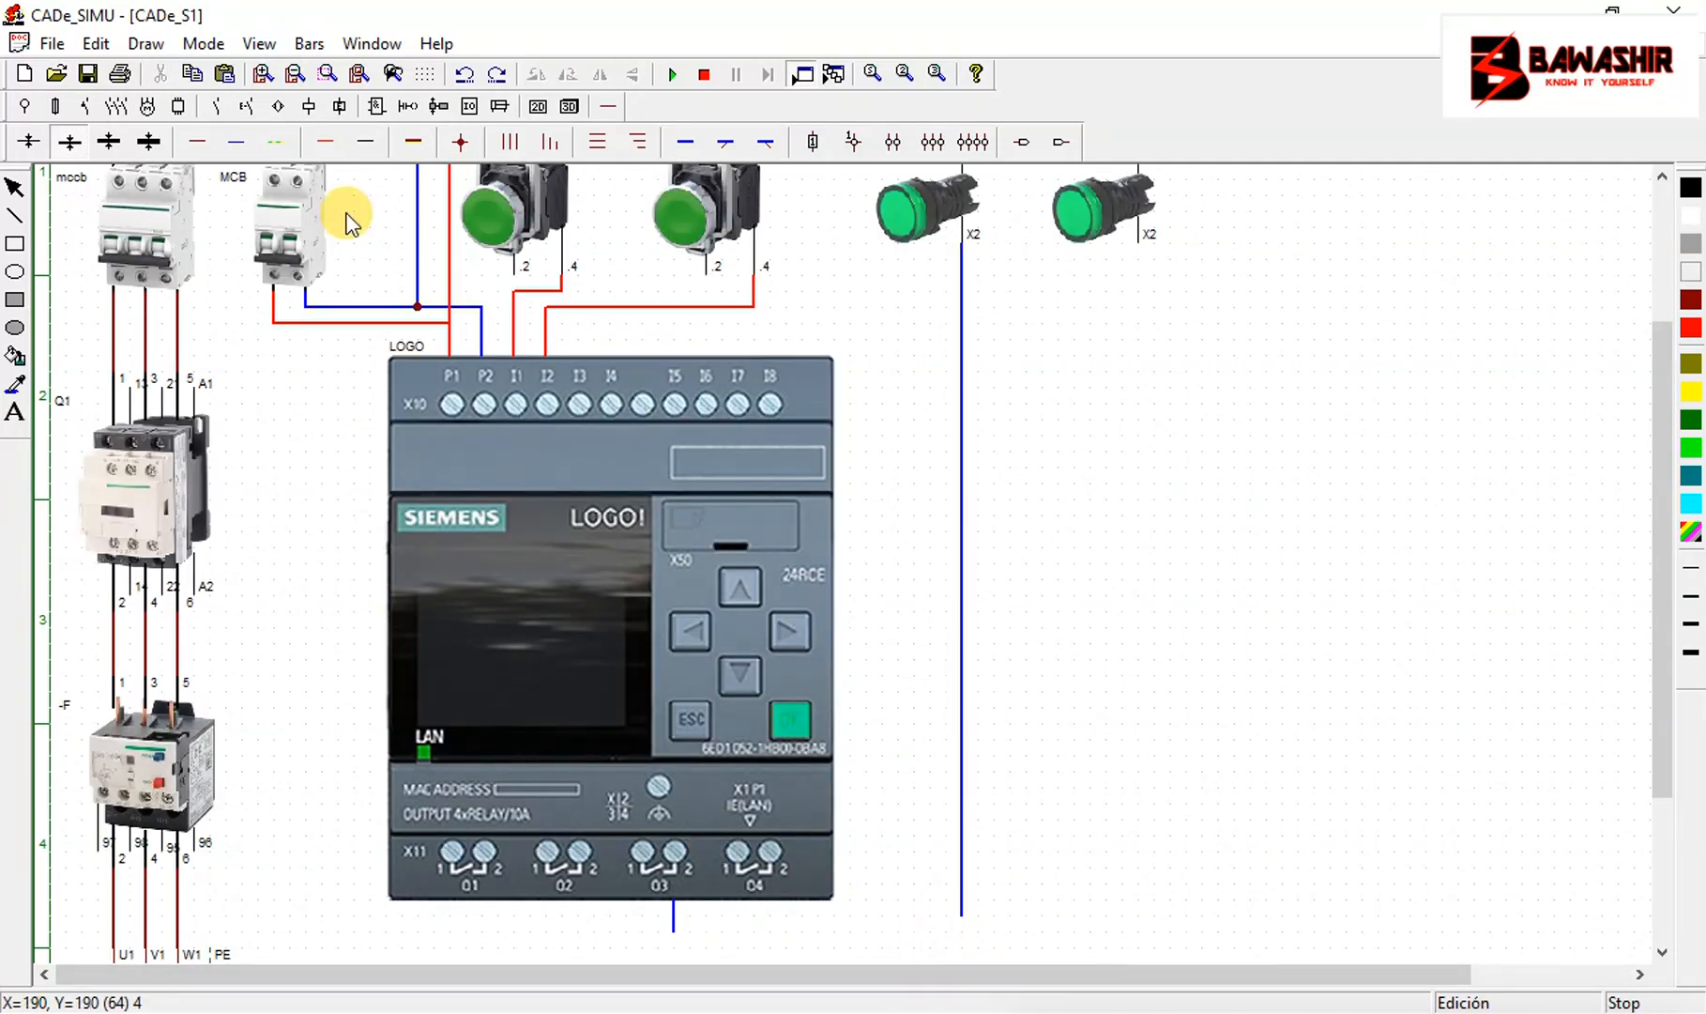
left_click(245, 146)
left_click(675, 927)
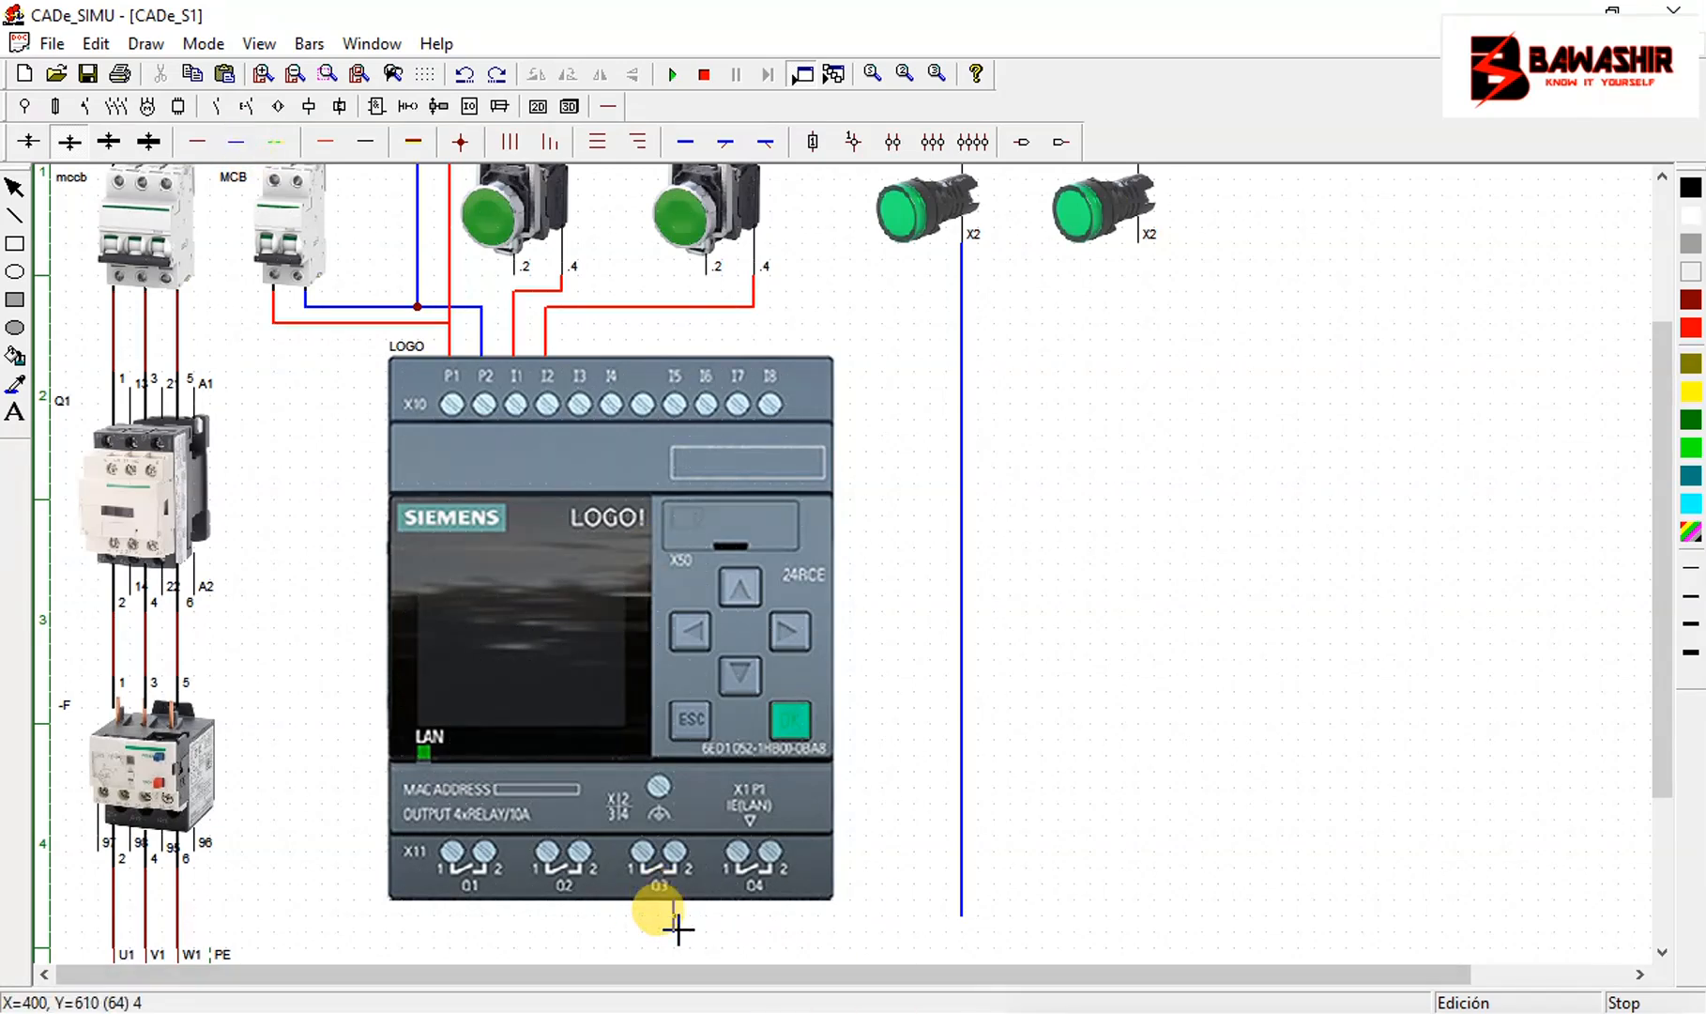
left_click(965, 937)
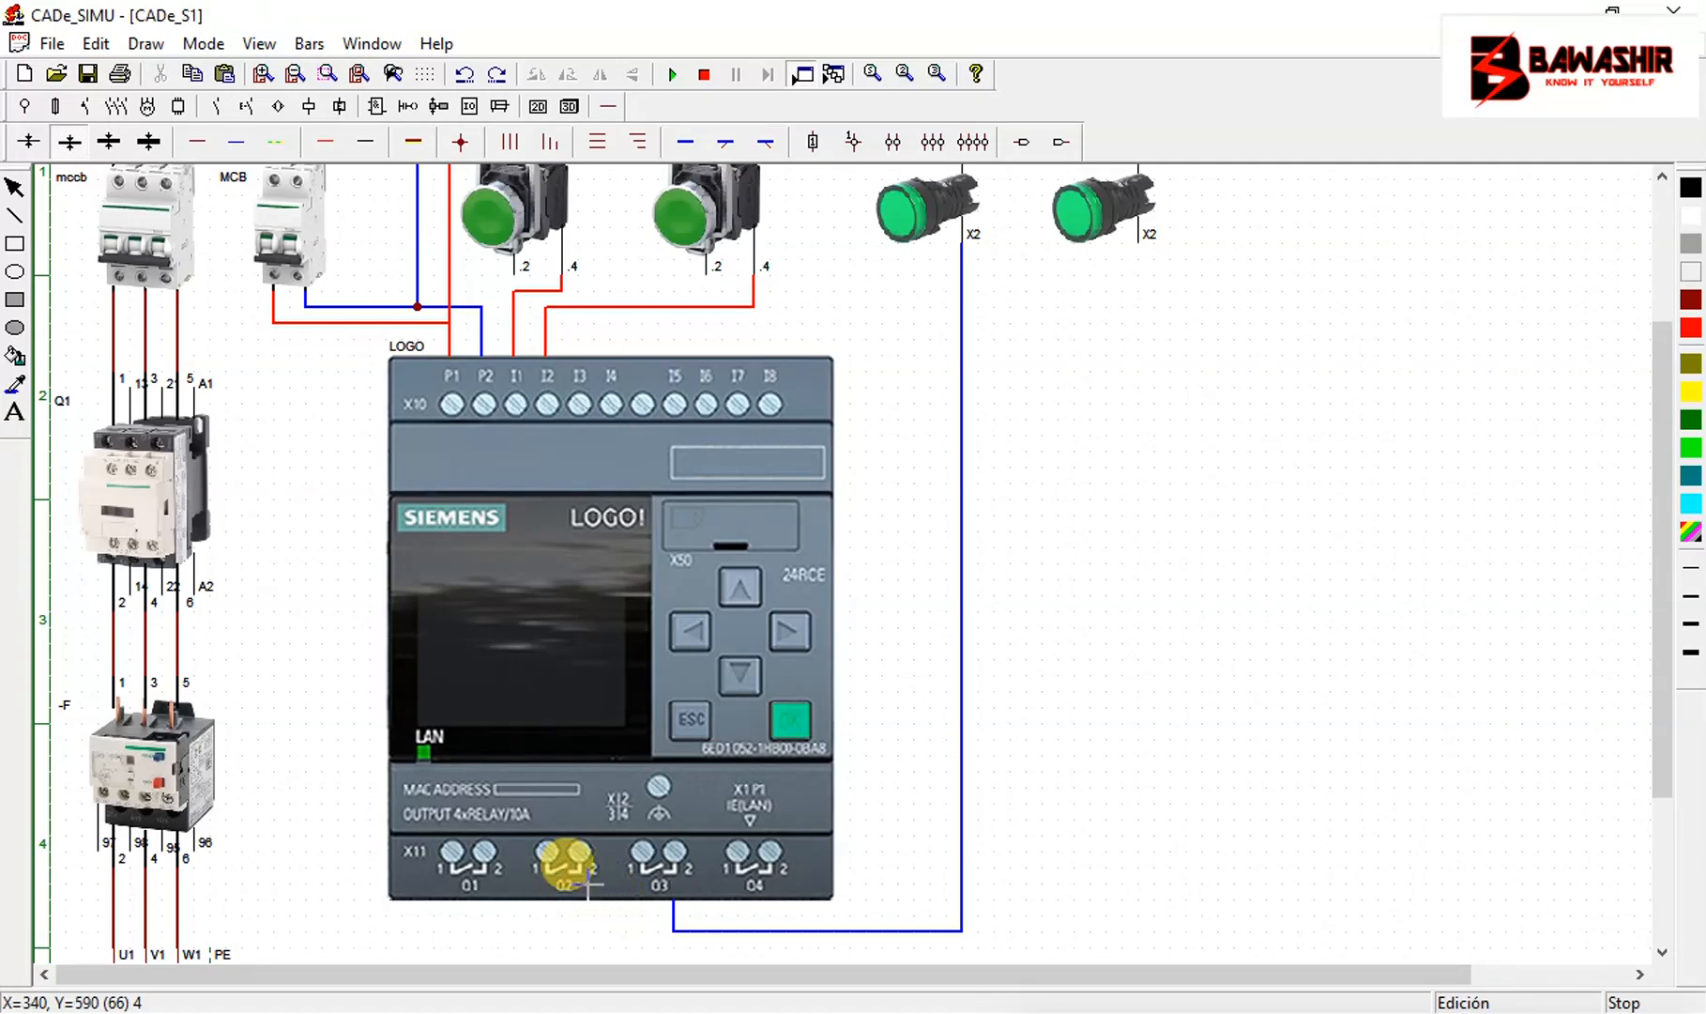
Undo the blue wires drawn at LOGO! outputs Q2 and Q3
left_click(583, 918)
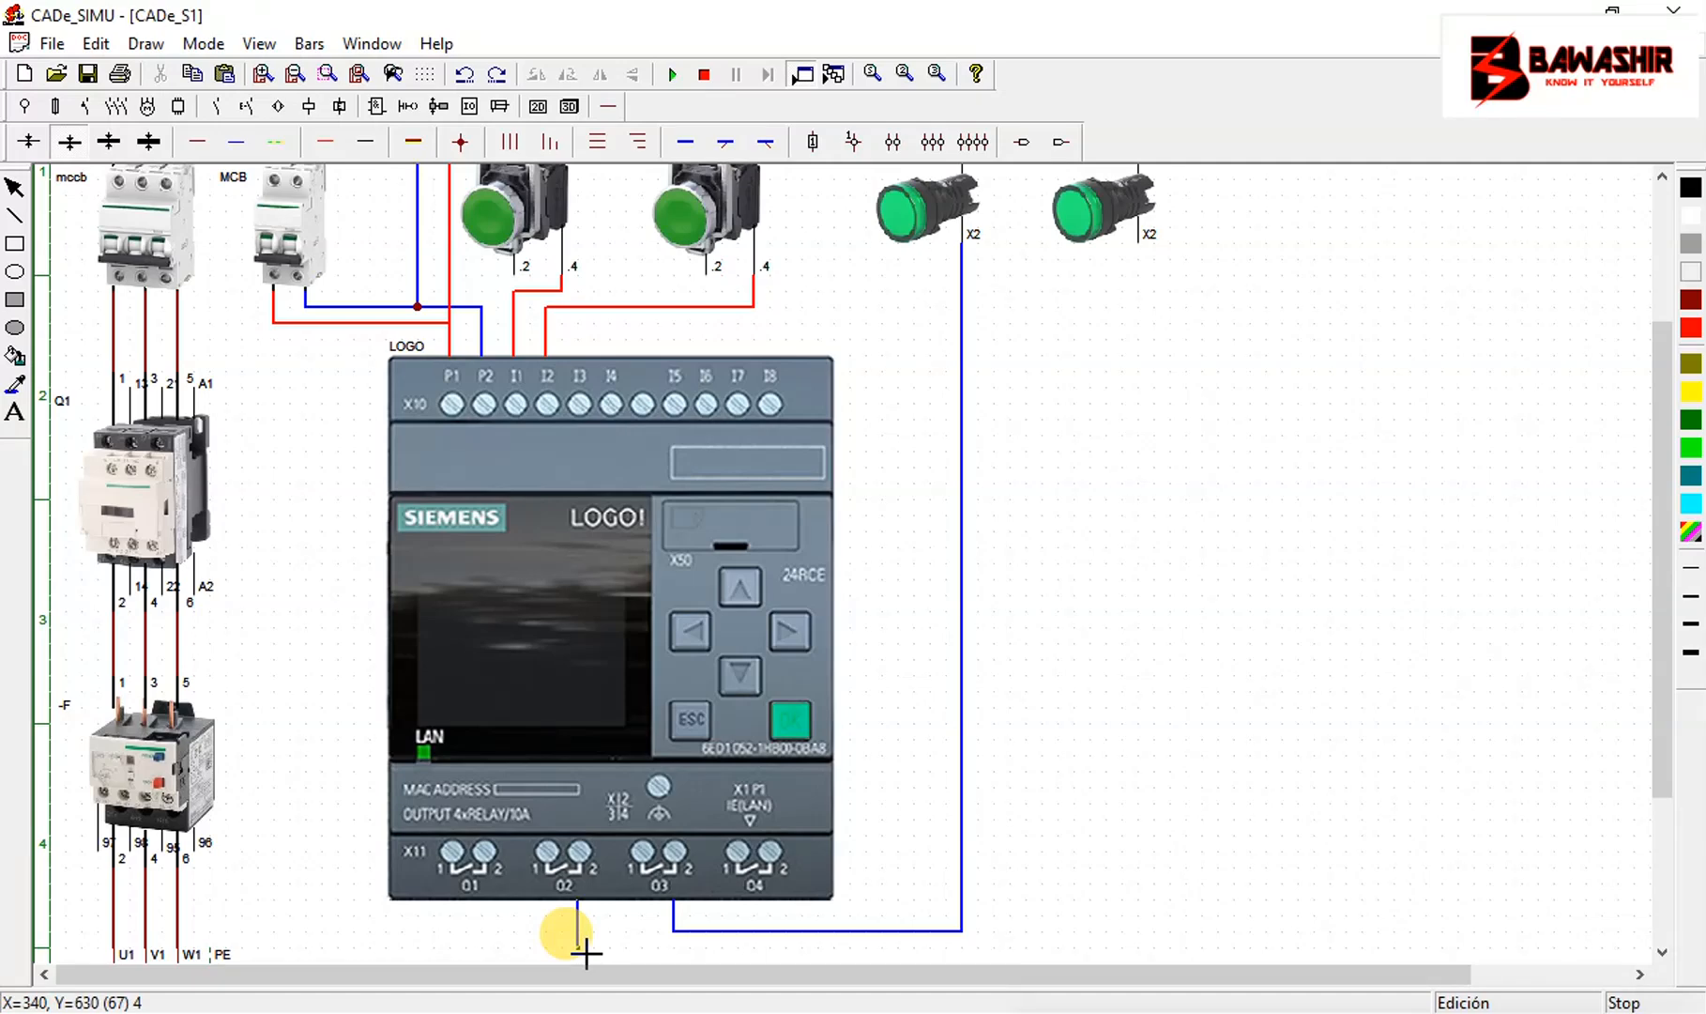
key("ctrl+z")
key("ctrl+z")
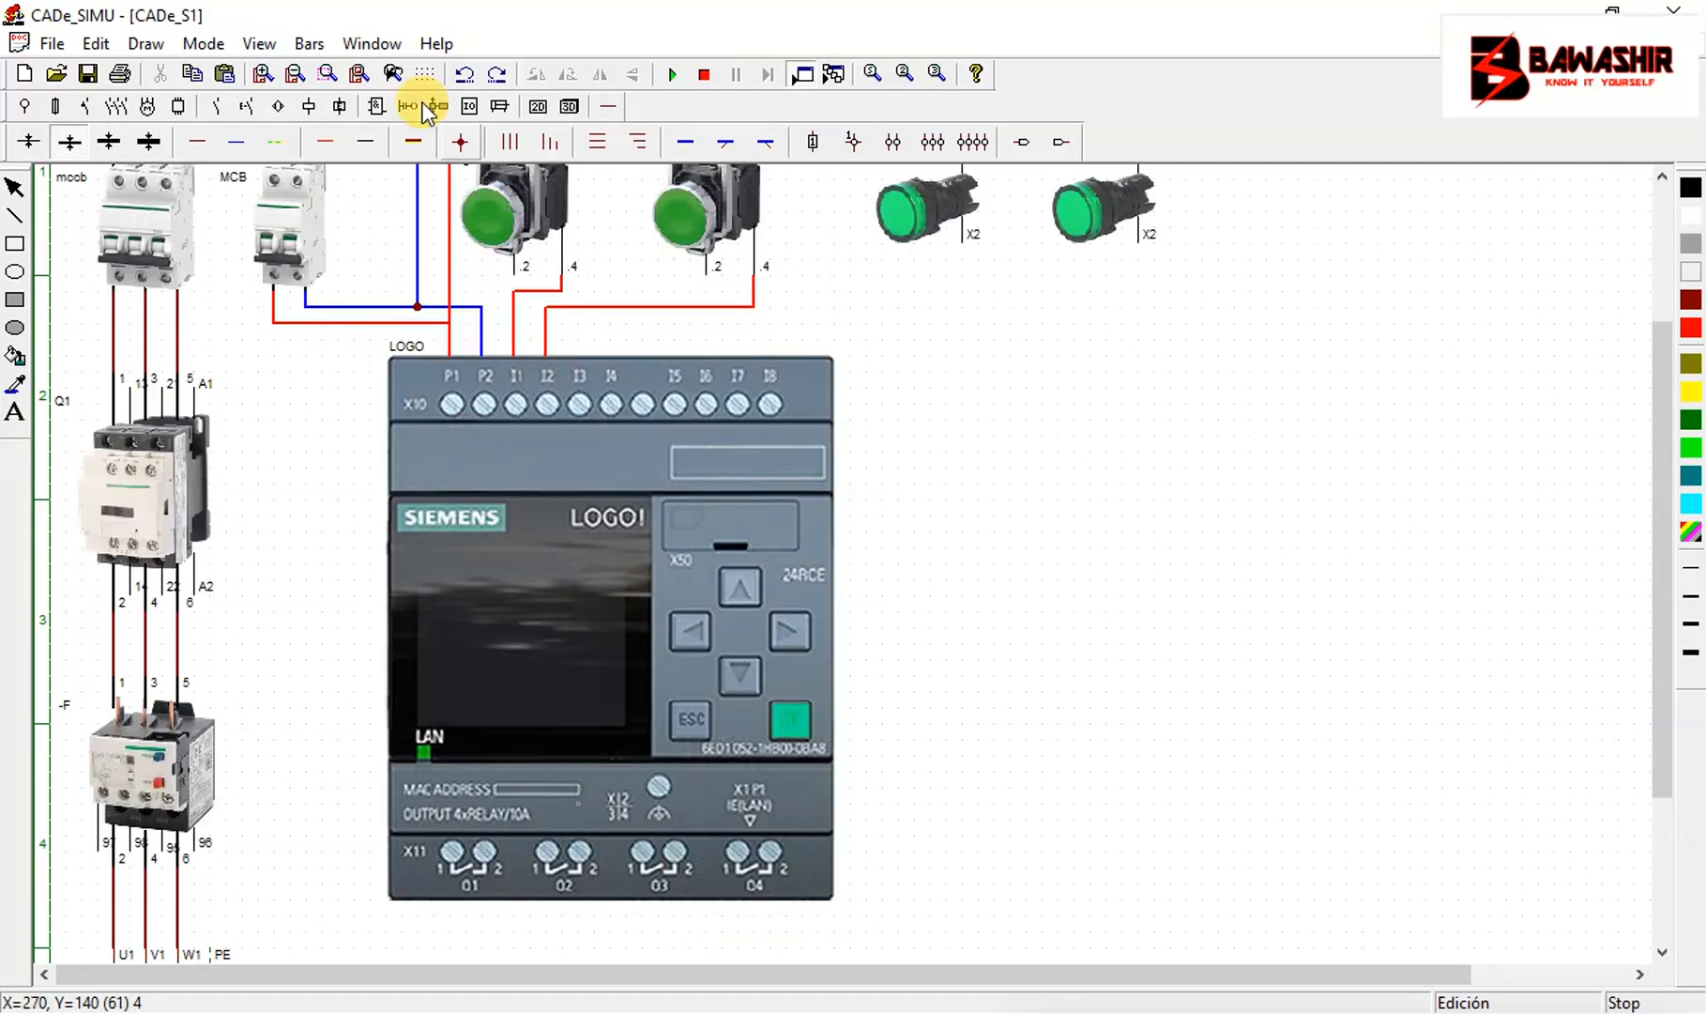
Draw a red wire from terminal 2 of LOGO! output Q3 under the module and up to terminal X2 of the OFF lamp
left_click(328, 140)
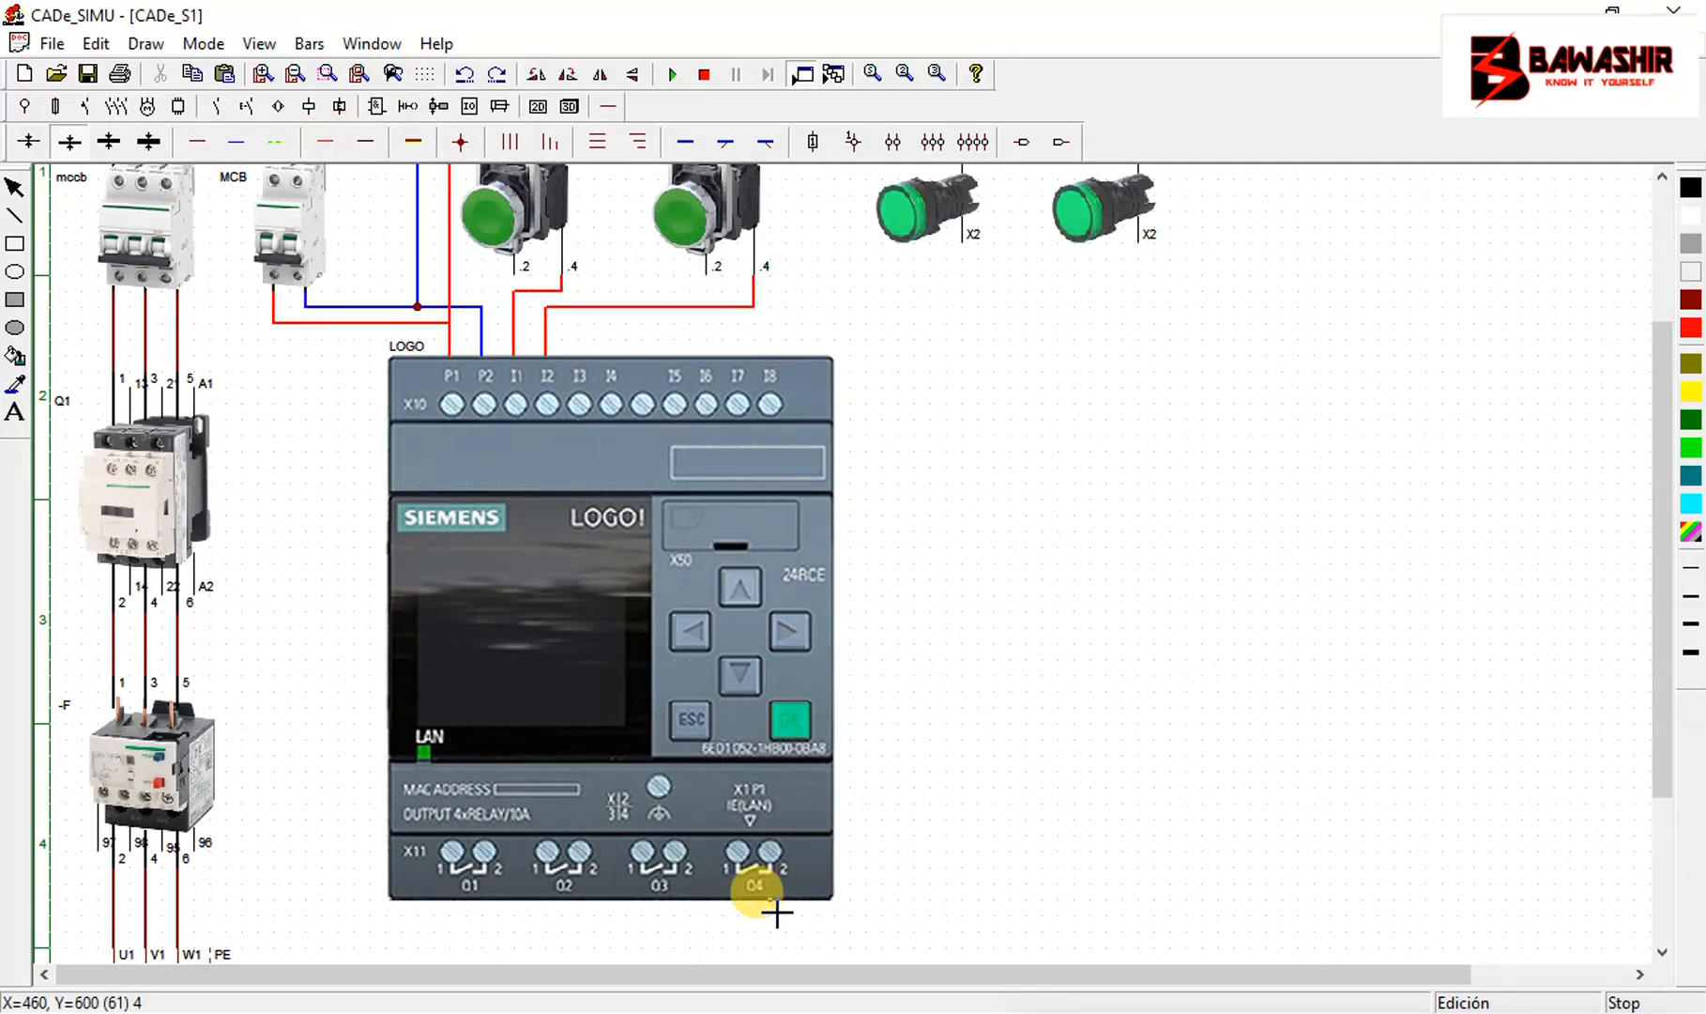
left_click(688, 910)
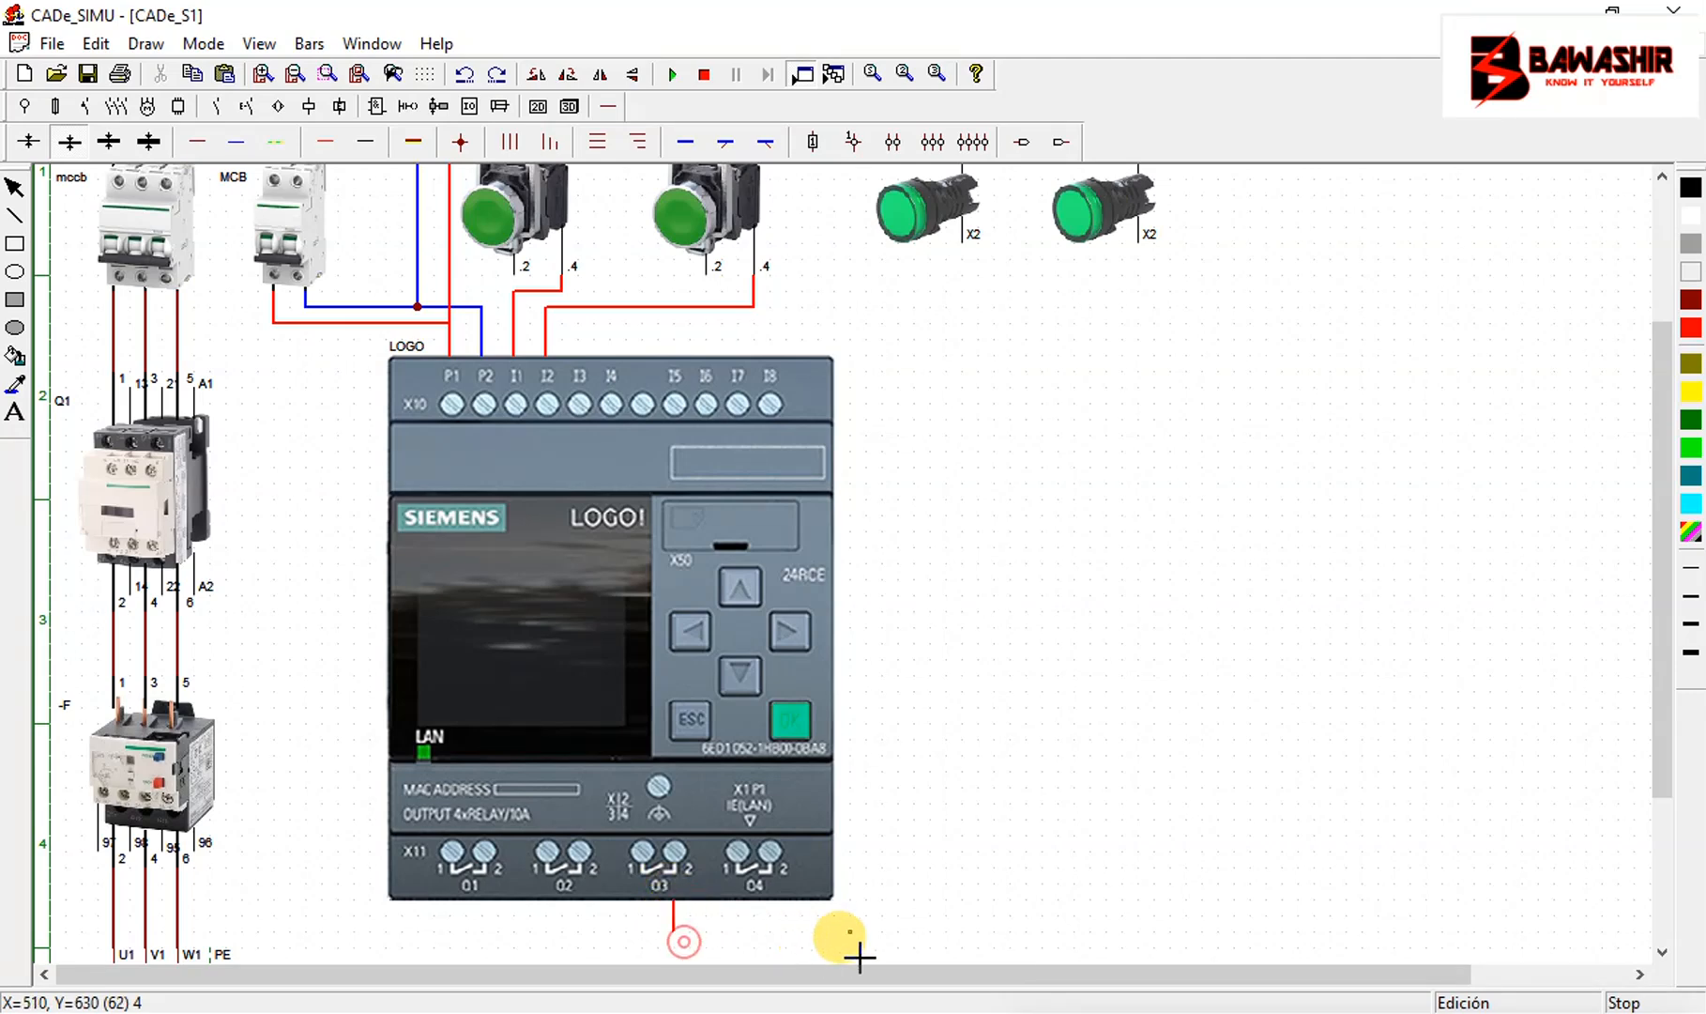
left_click(915, 930)
left_click(973, 253)
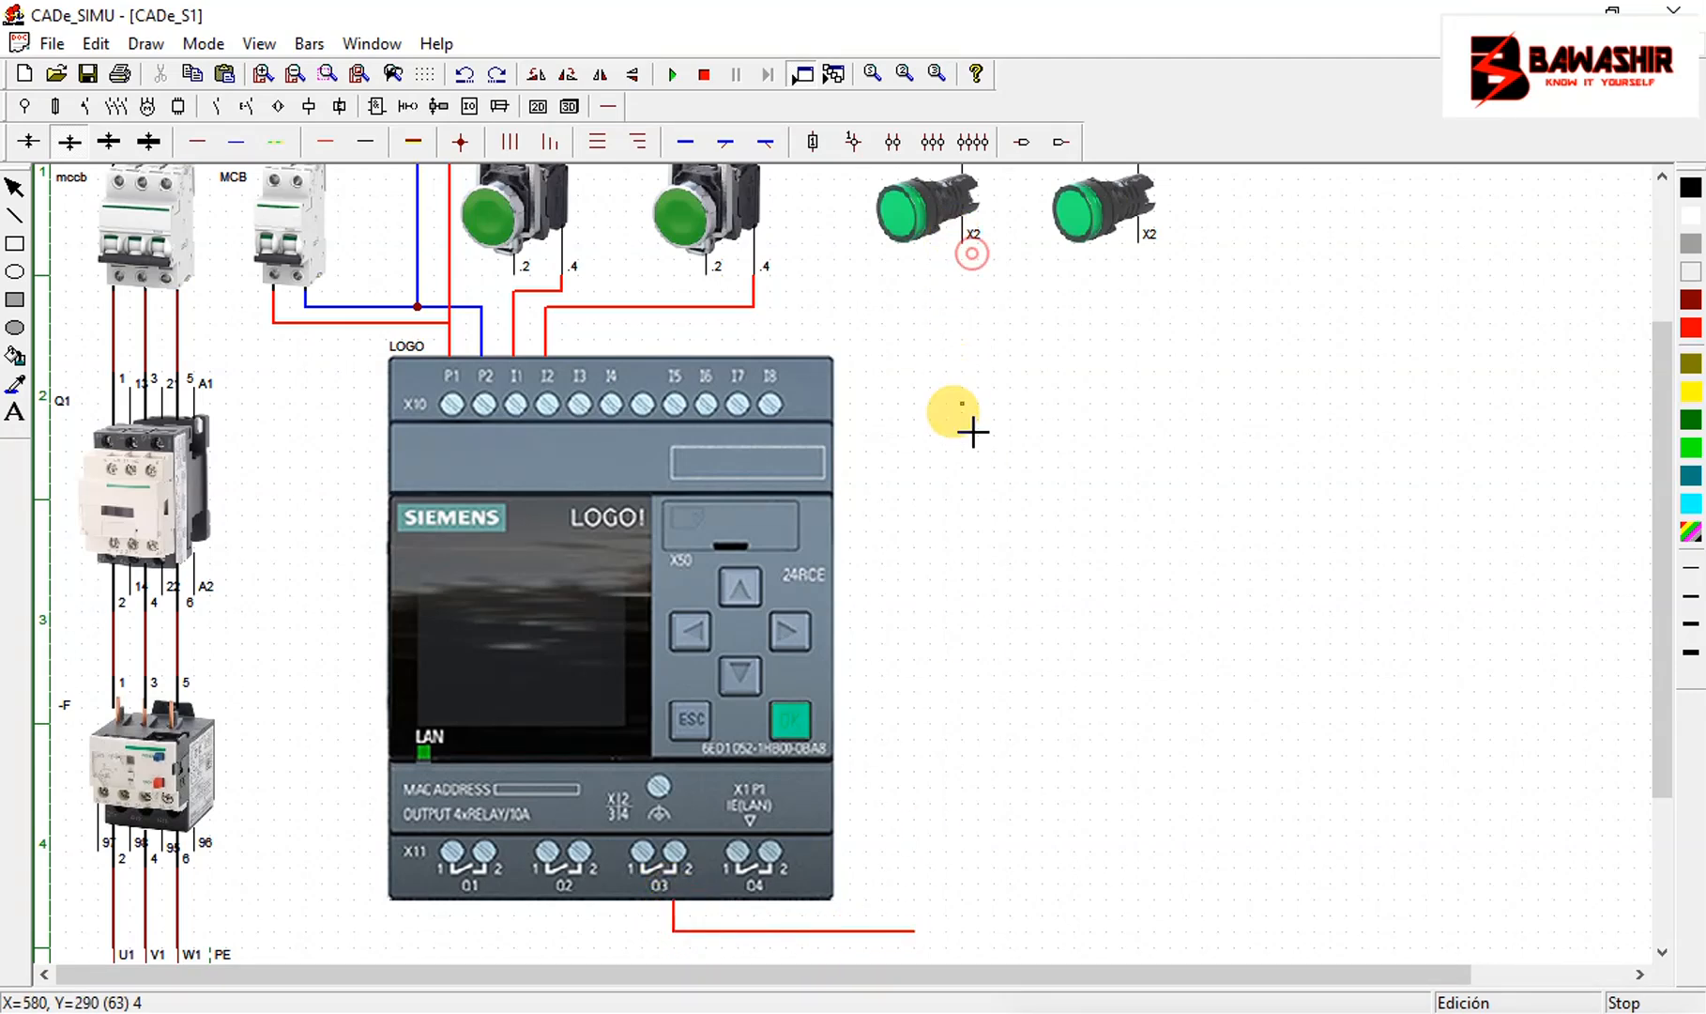
left_click(955, 908)
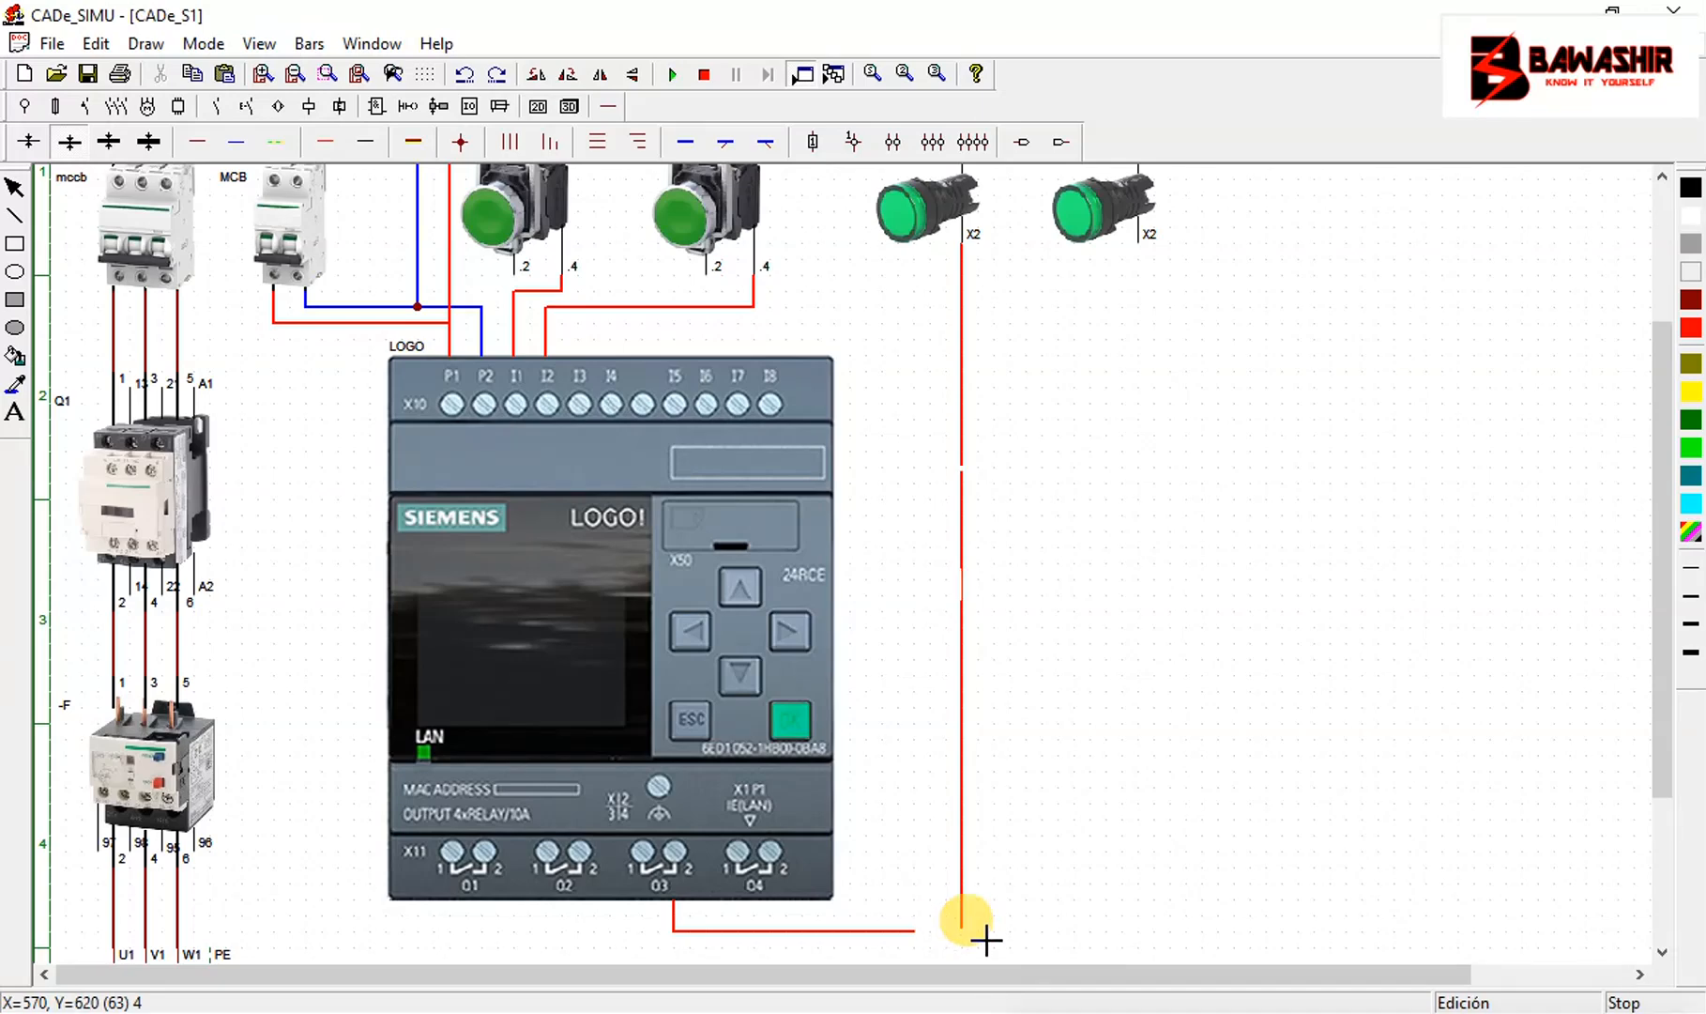
left_click(952, 939)
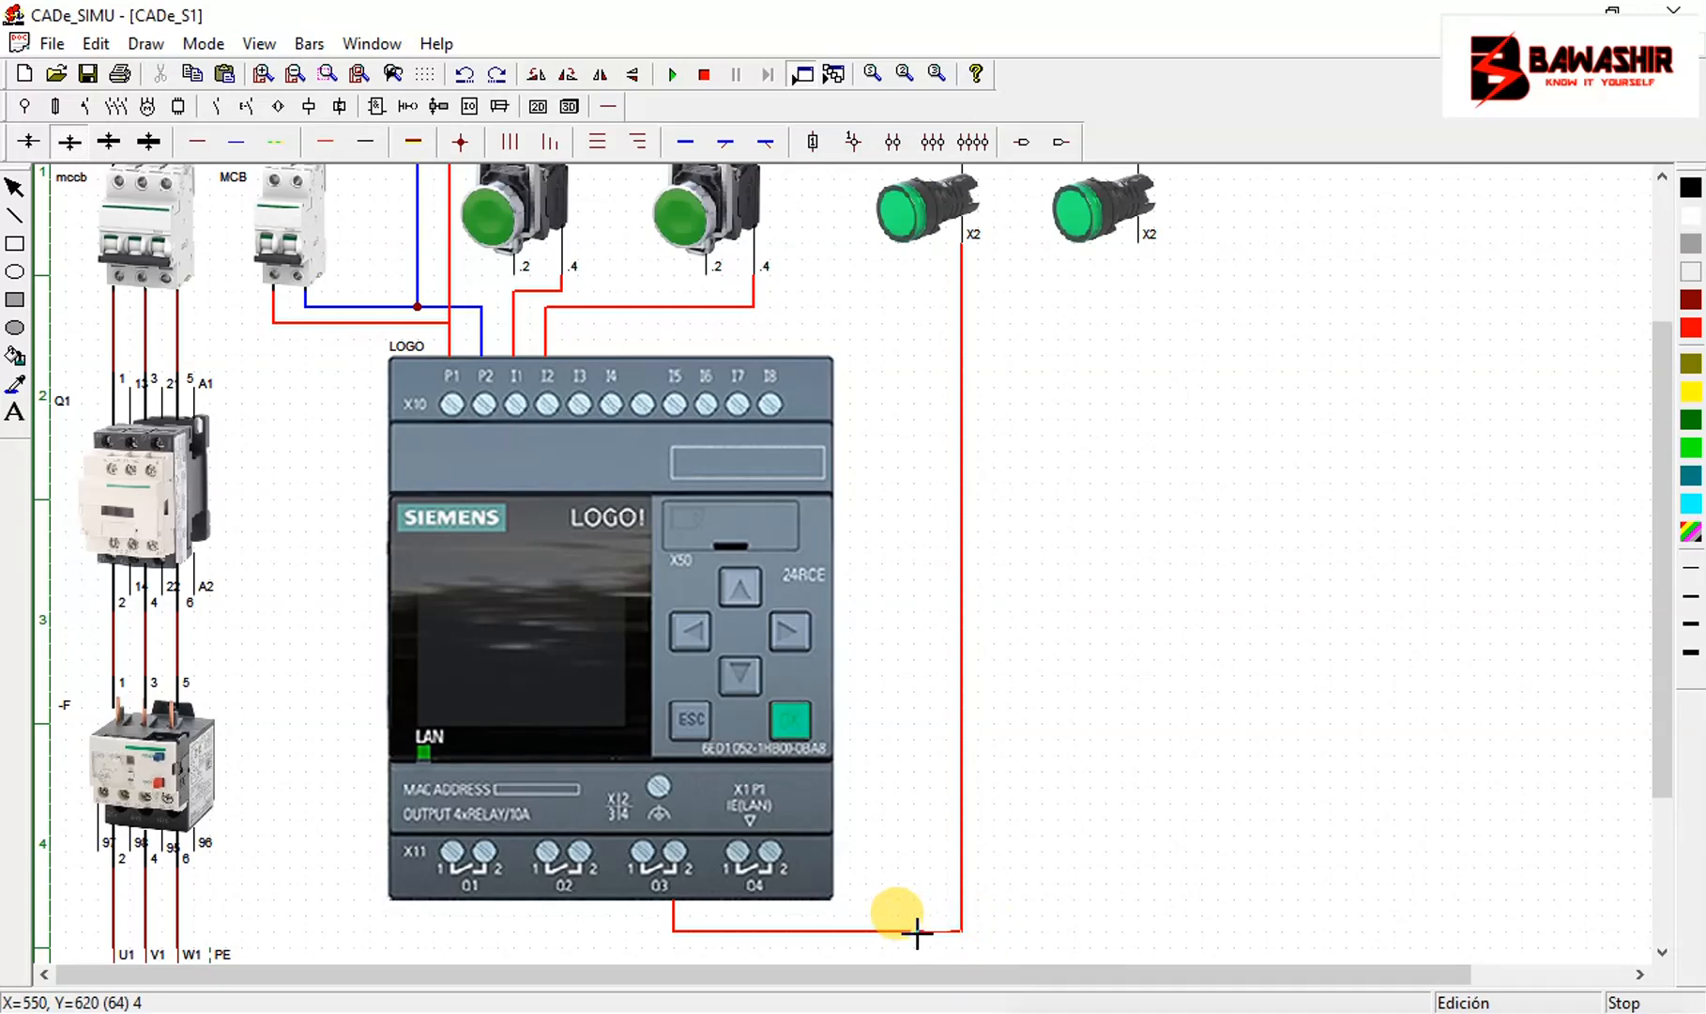
Draw a red wire from terminal X2 of the ON lamp down below the LOGO! module and into terminal 2 of output Q2
left_click(1146, 246)
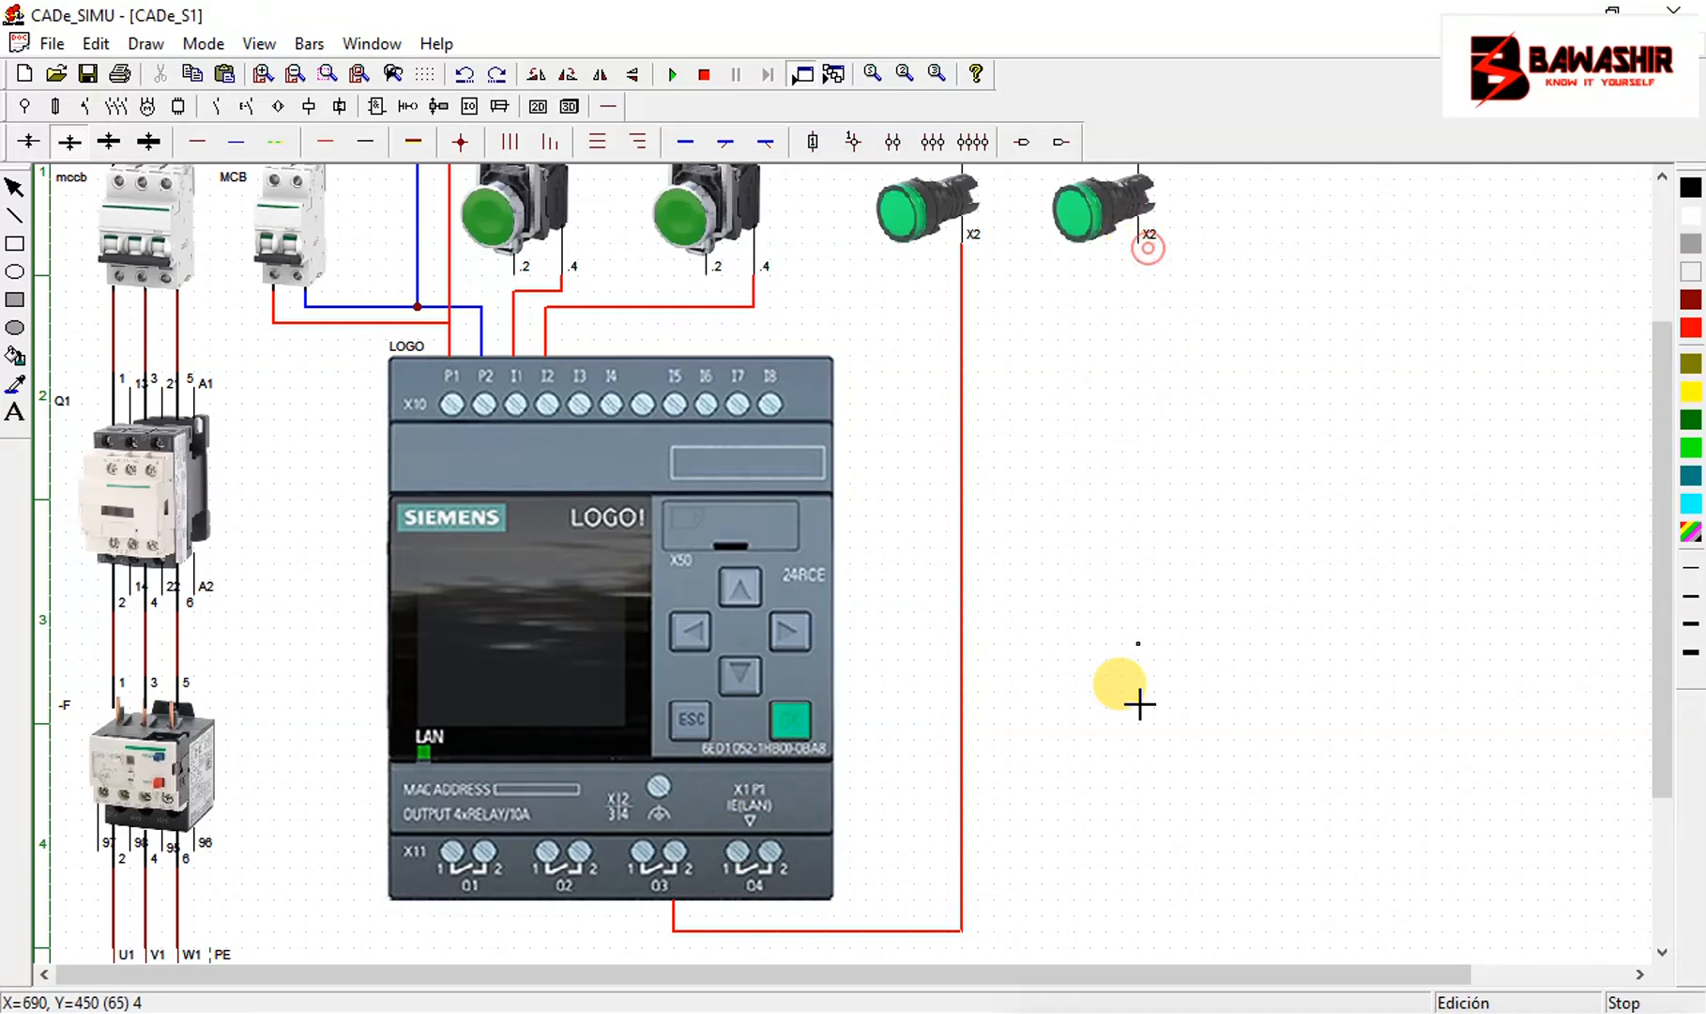
left_click(1137, 946)
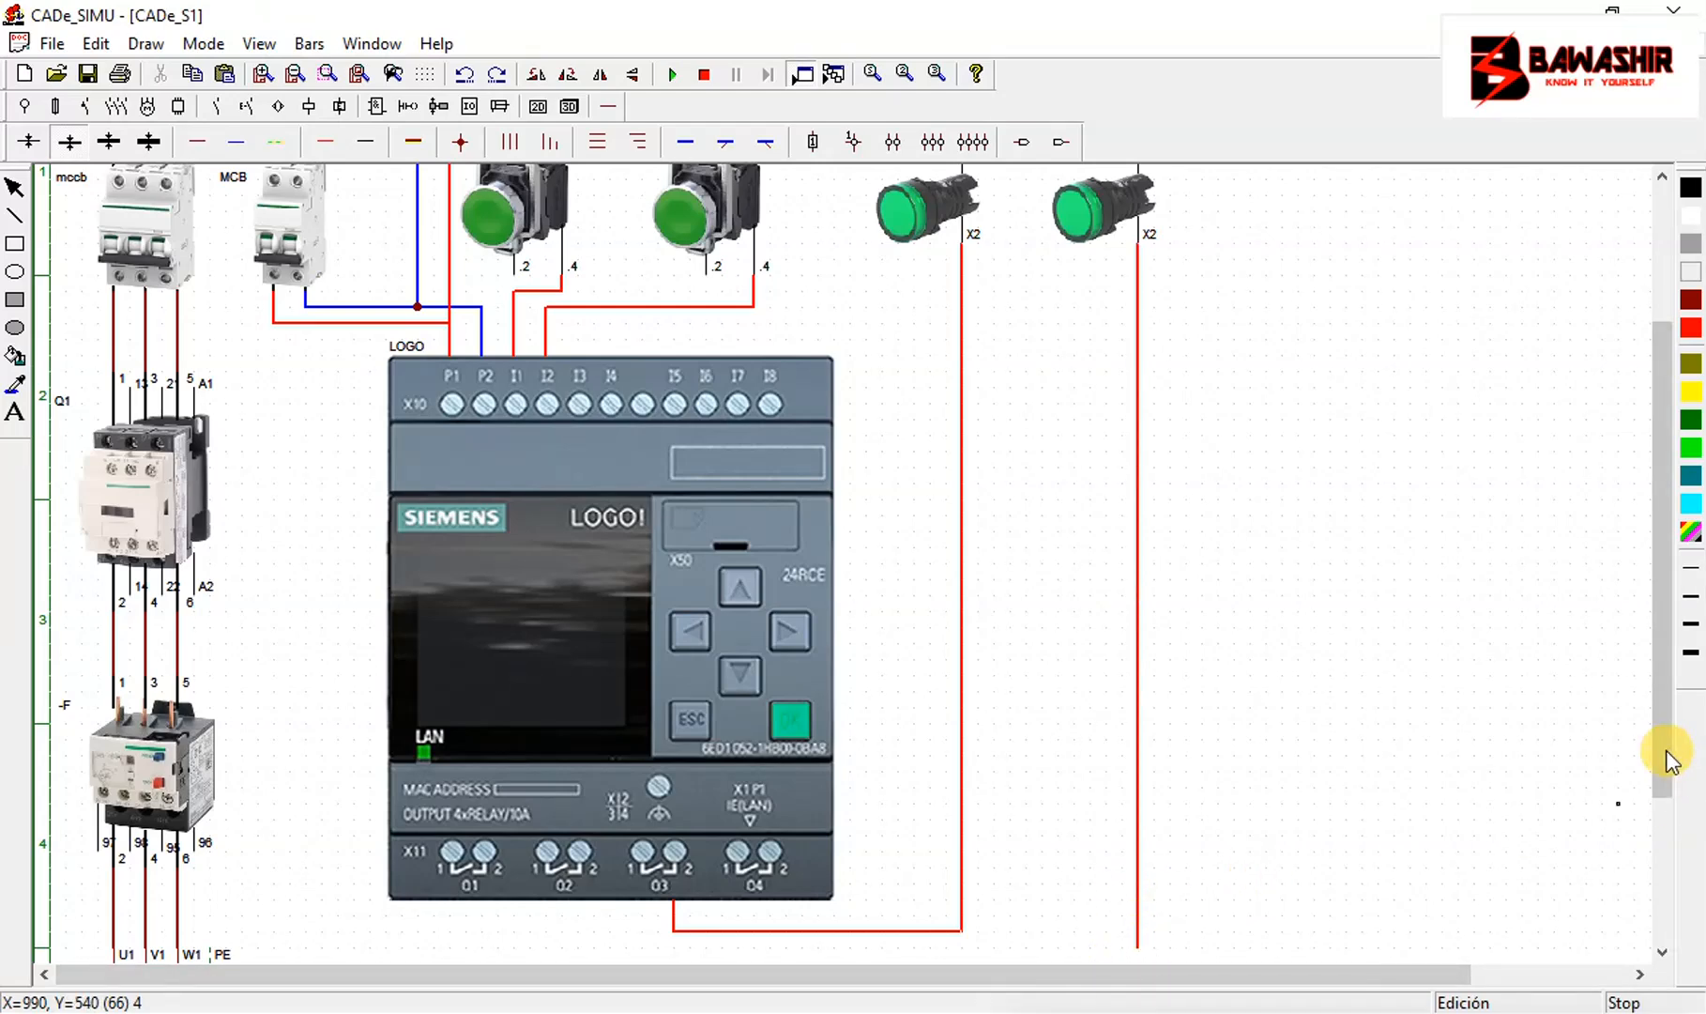
scroll(1655, 792, "down", 2)
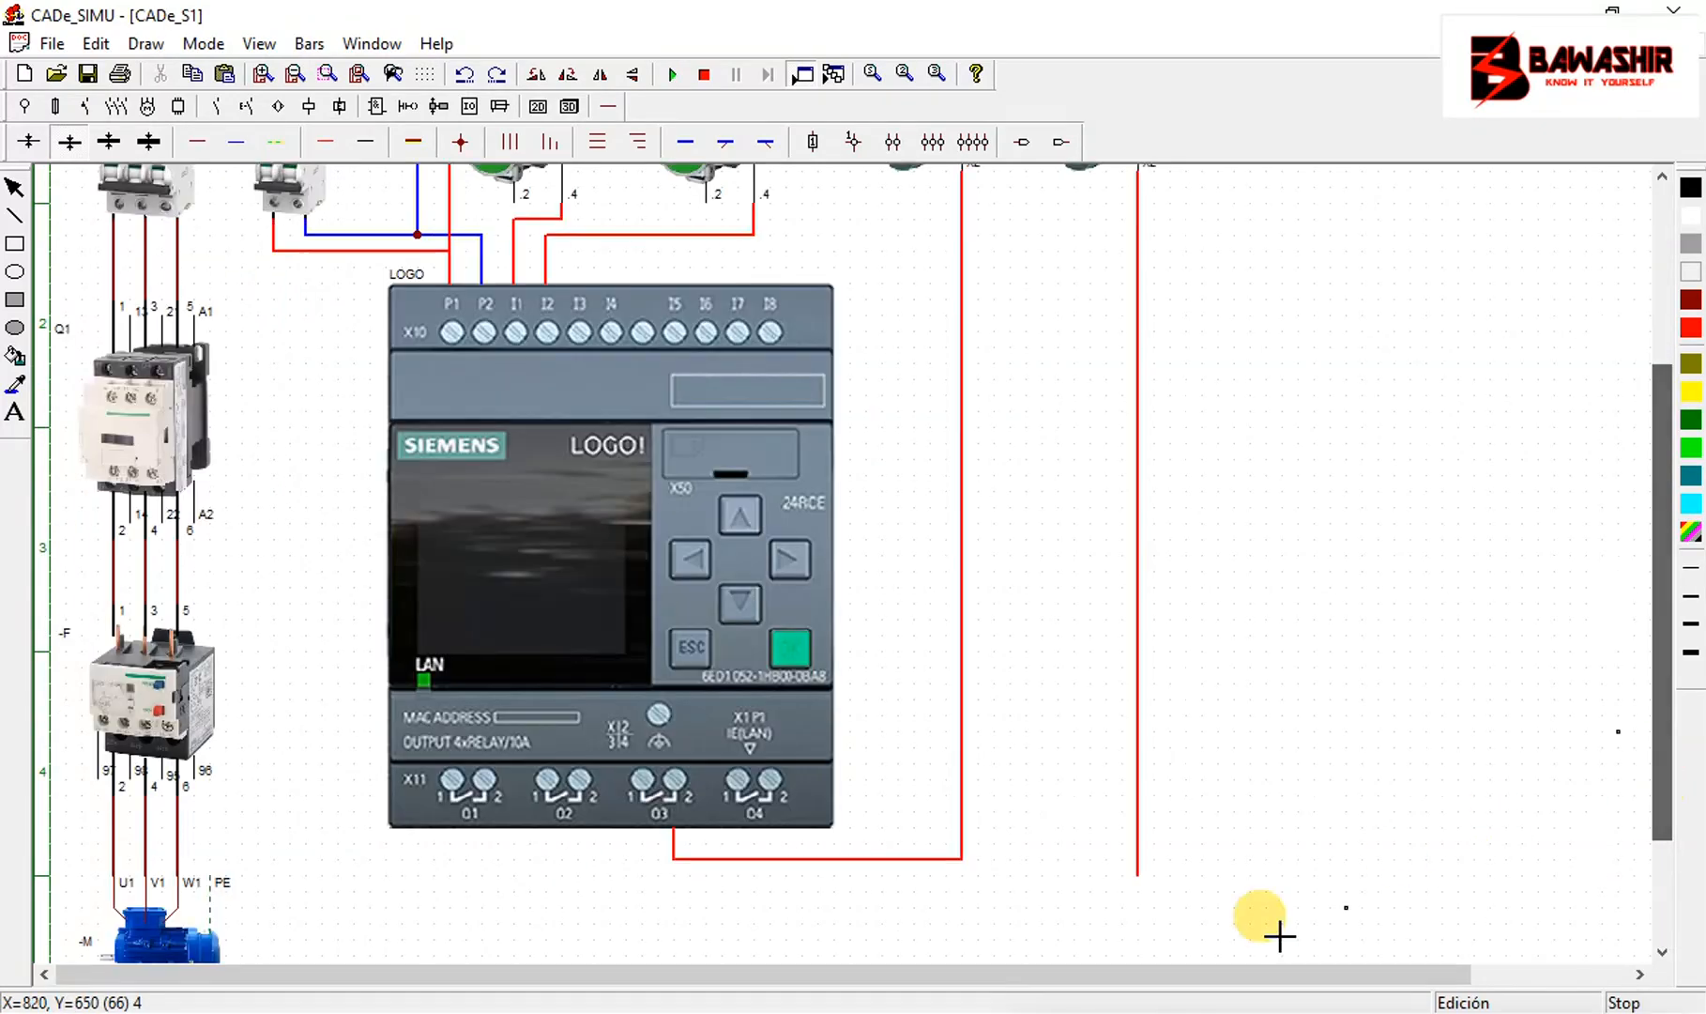
left_click(1139, 876)
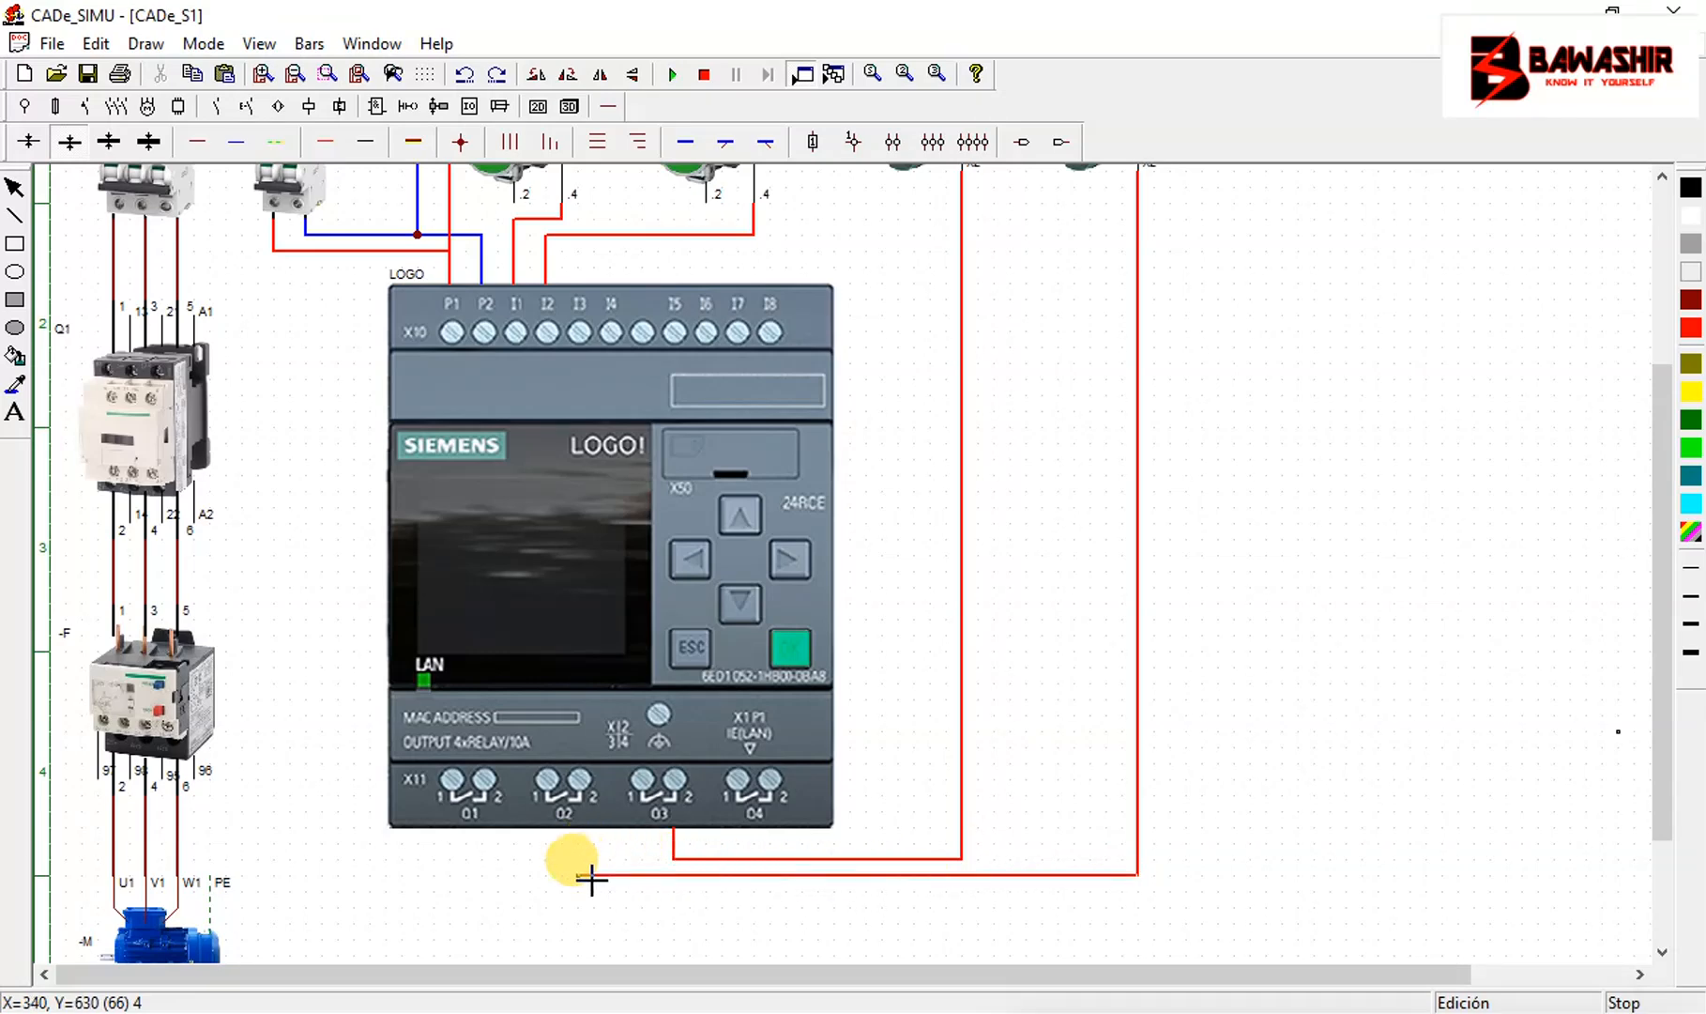
left_click(577, 830)
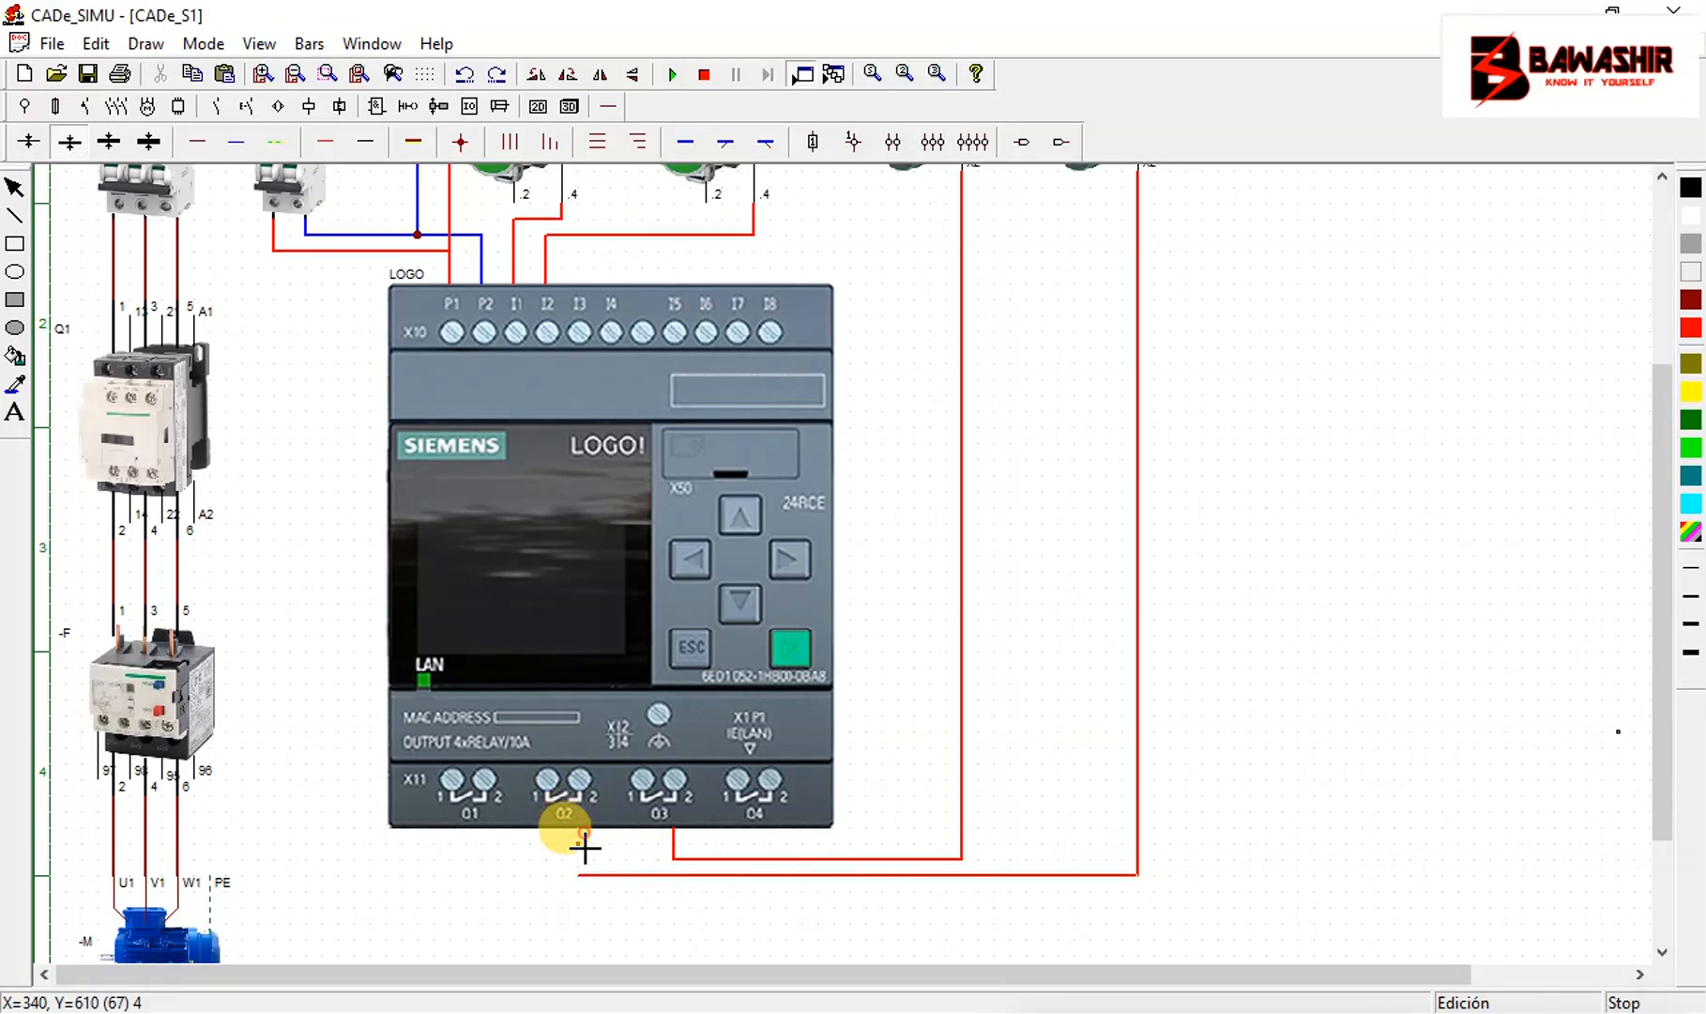
Rename the OFF lamp as Q3 and the ON lamp as Q2
left_click_drag(1661, 821, 1665, 553)
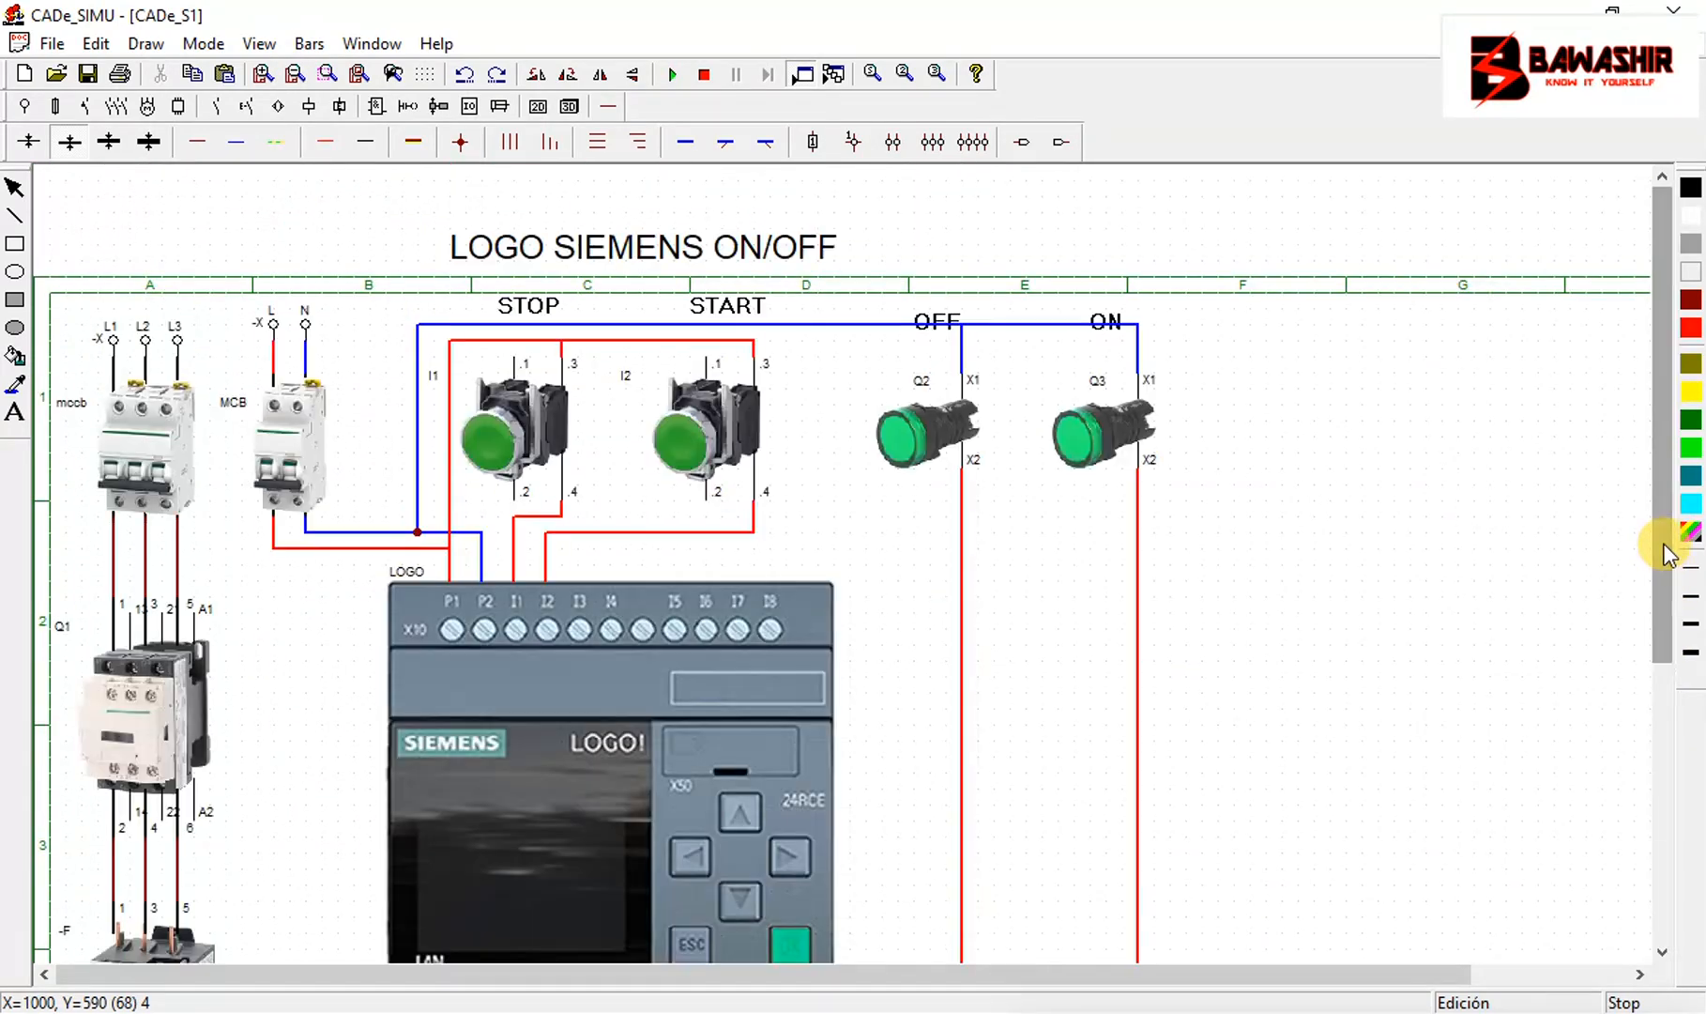
right_click(1480, 637)
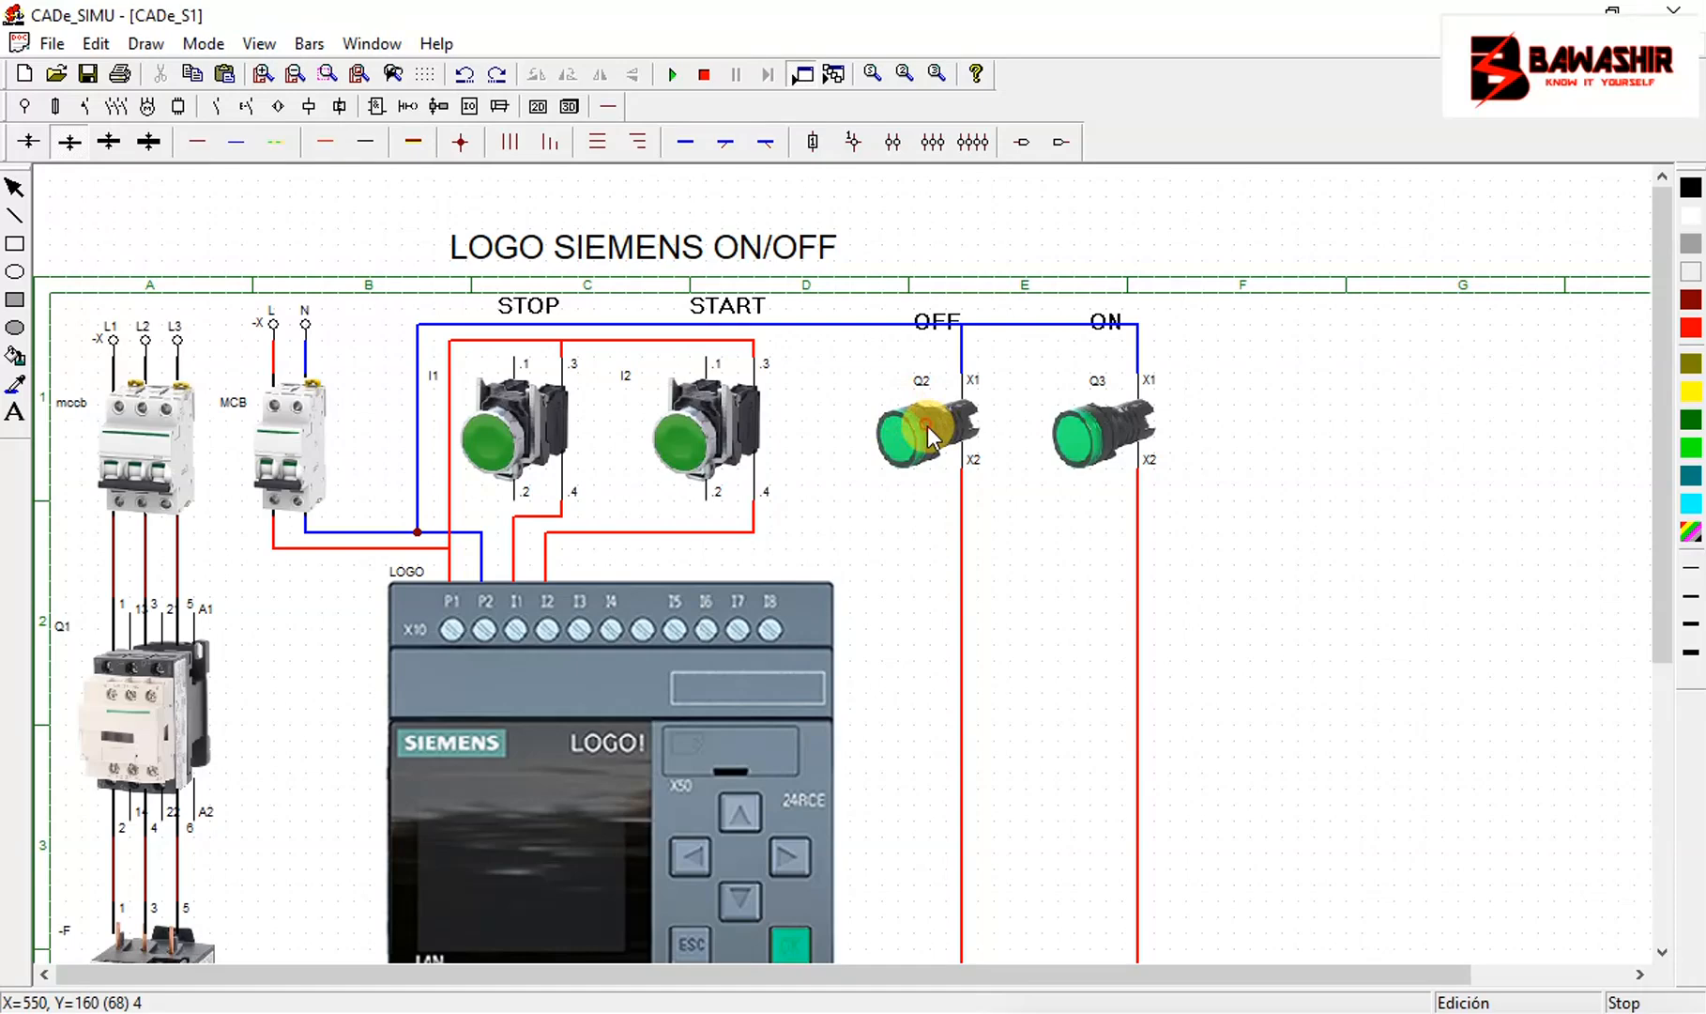
double_click(928, 425)
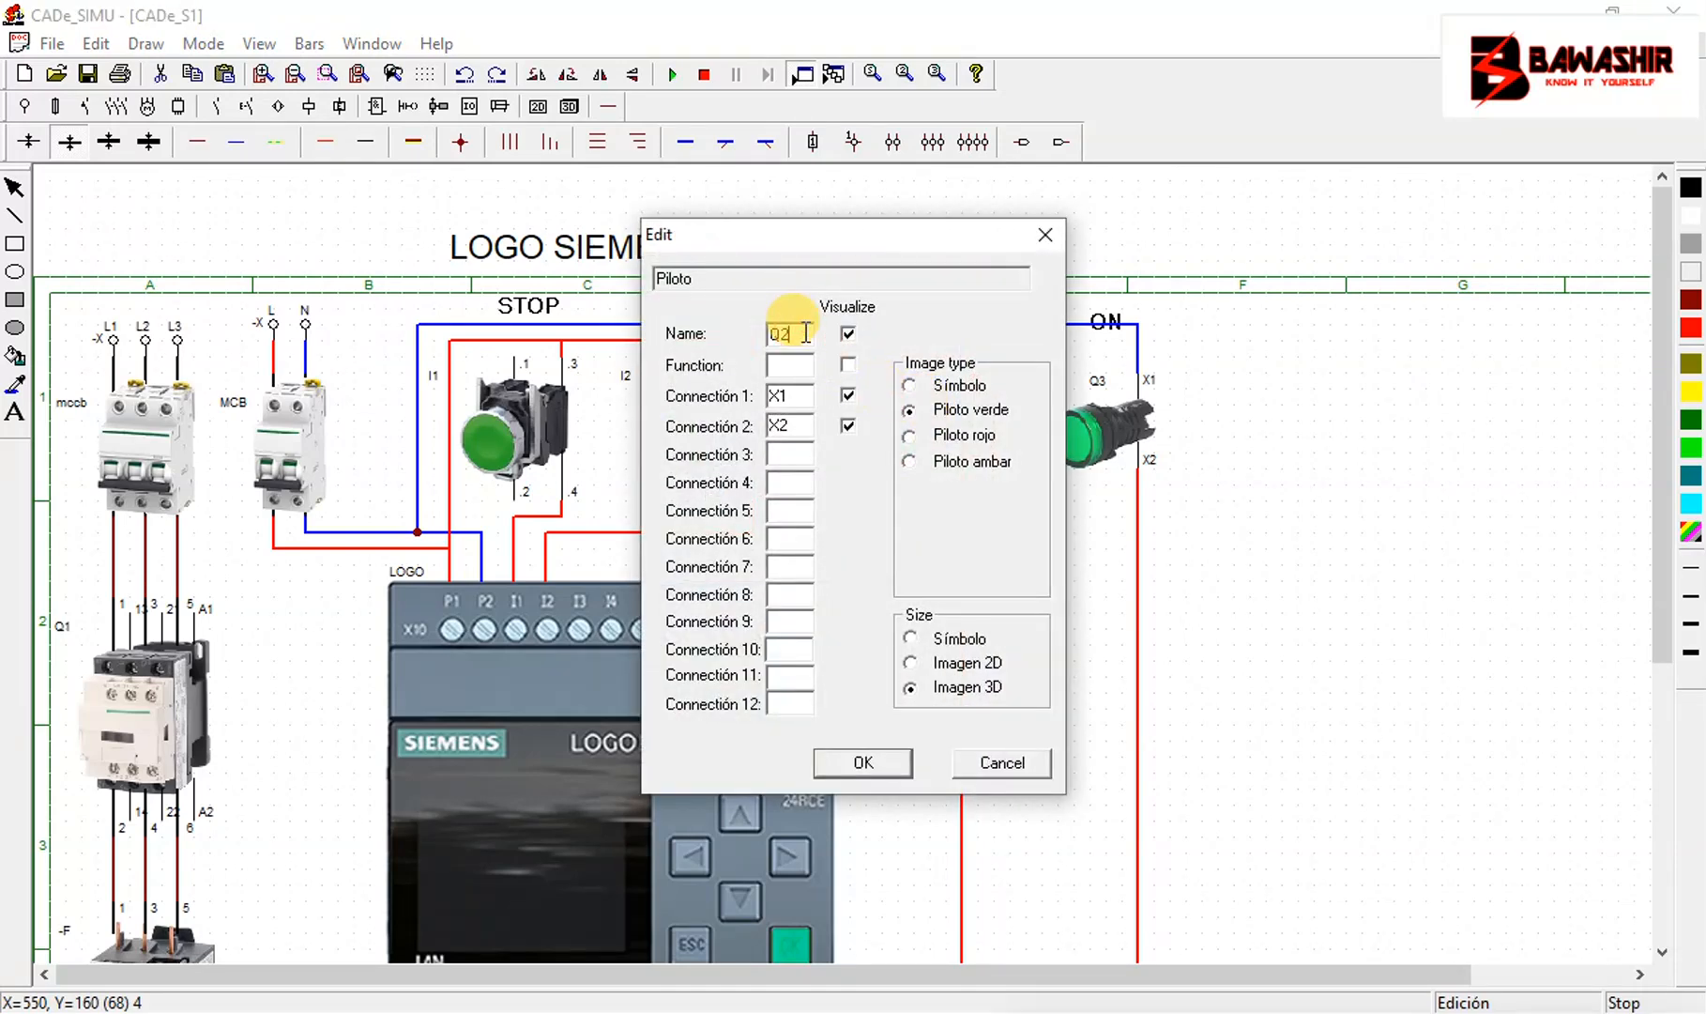
type("3")
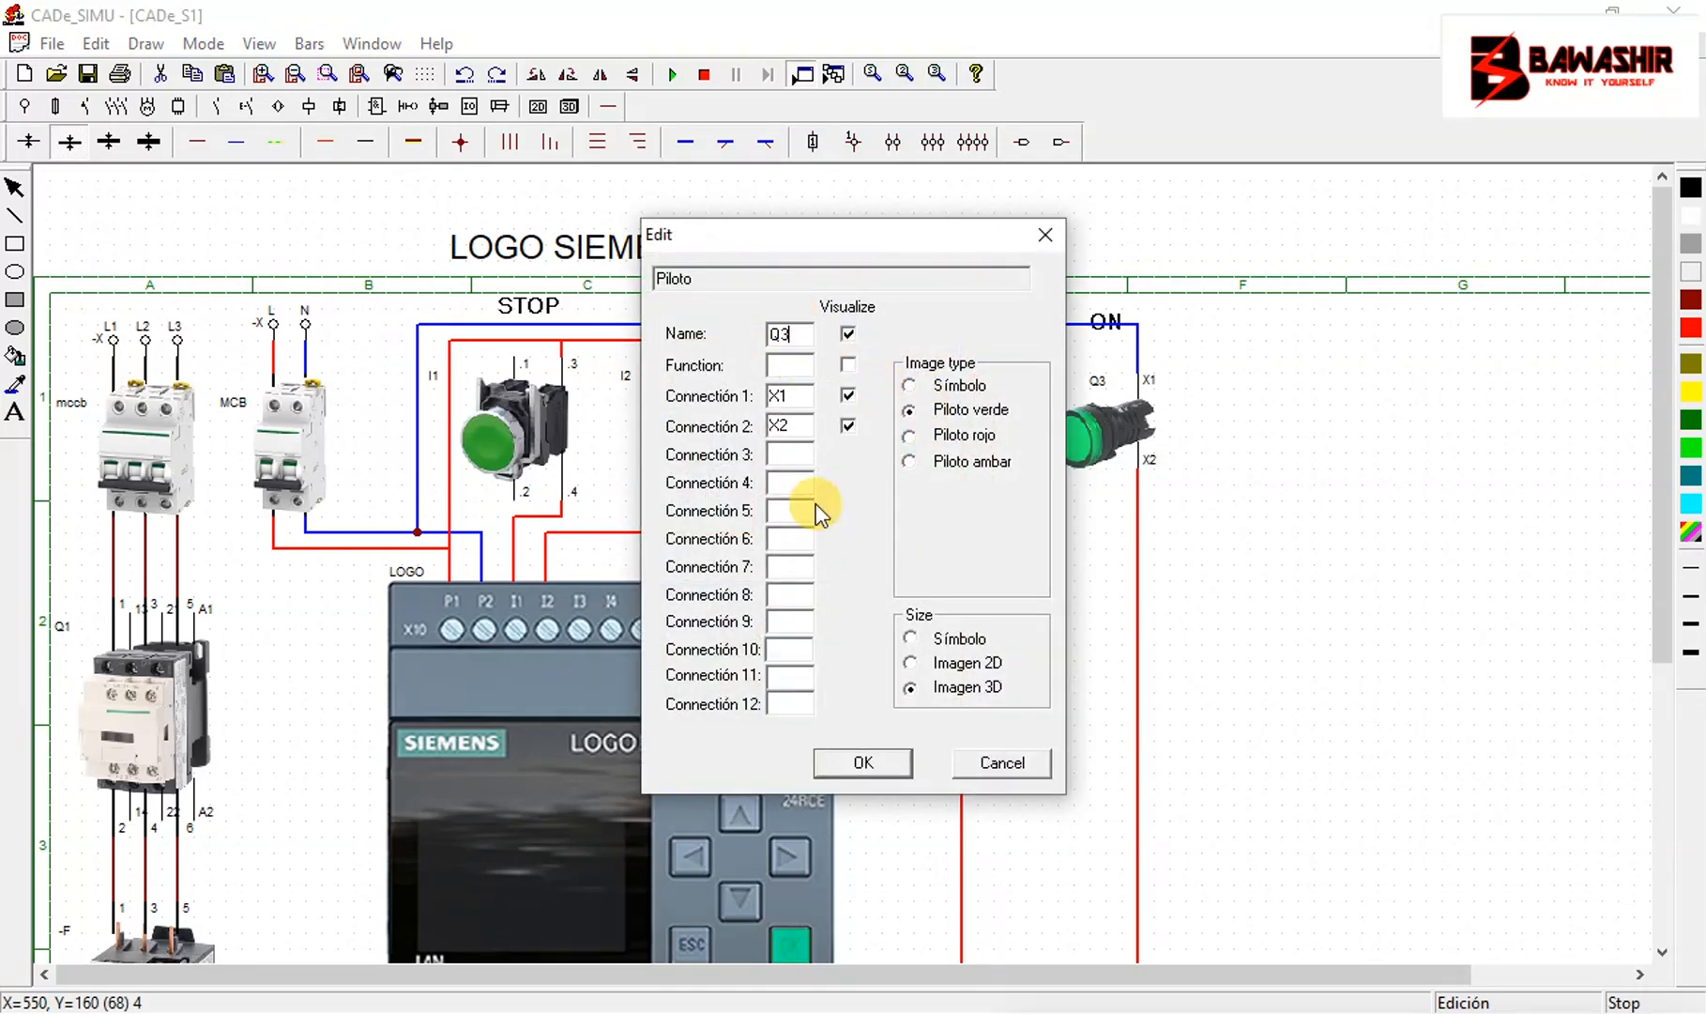
left_click(835, 775)
double_click(1110, 422)
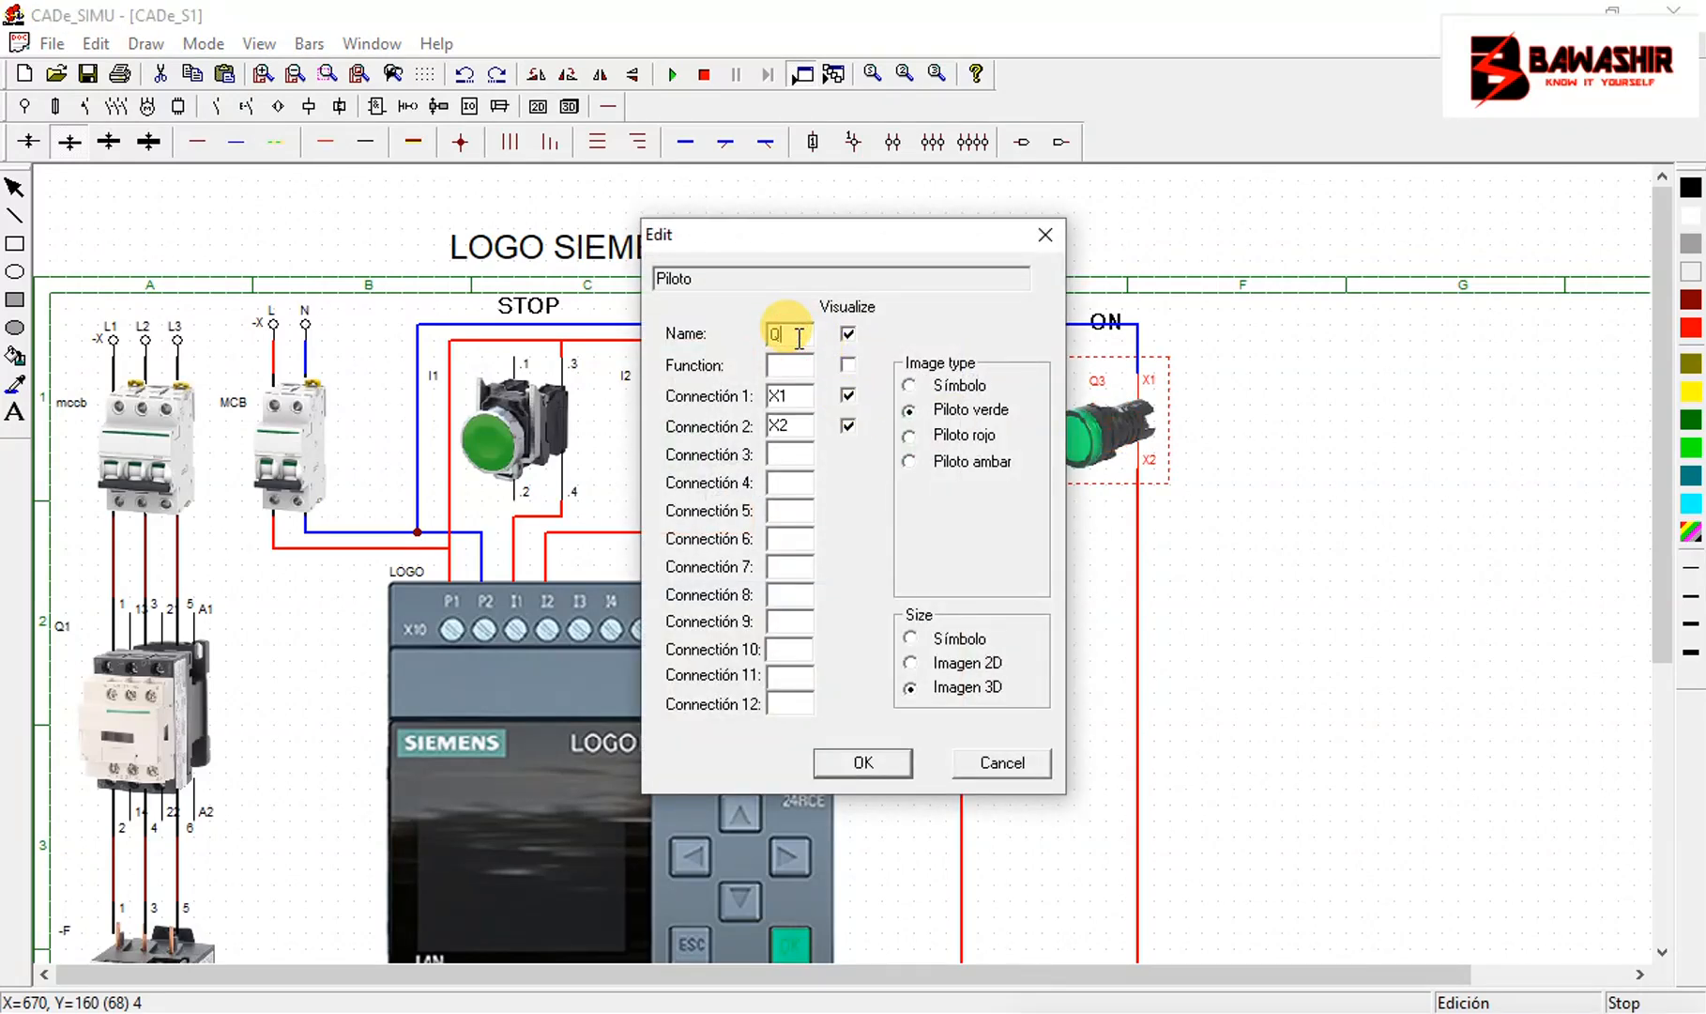
left_click(863, 762)
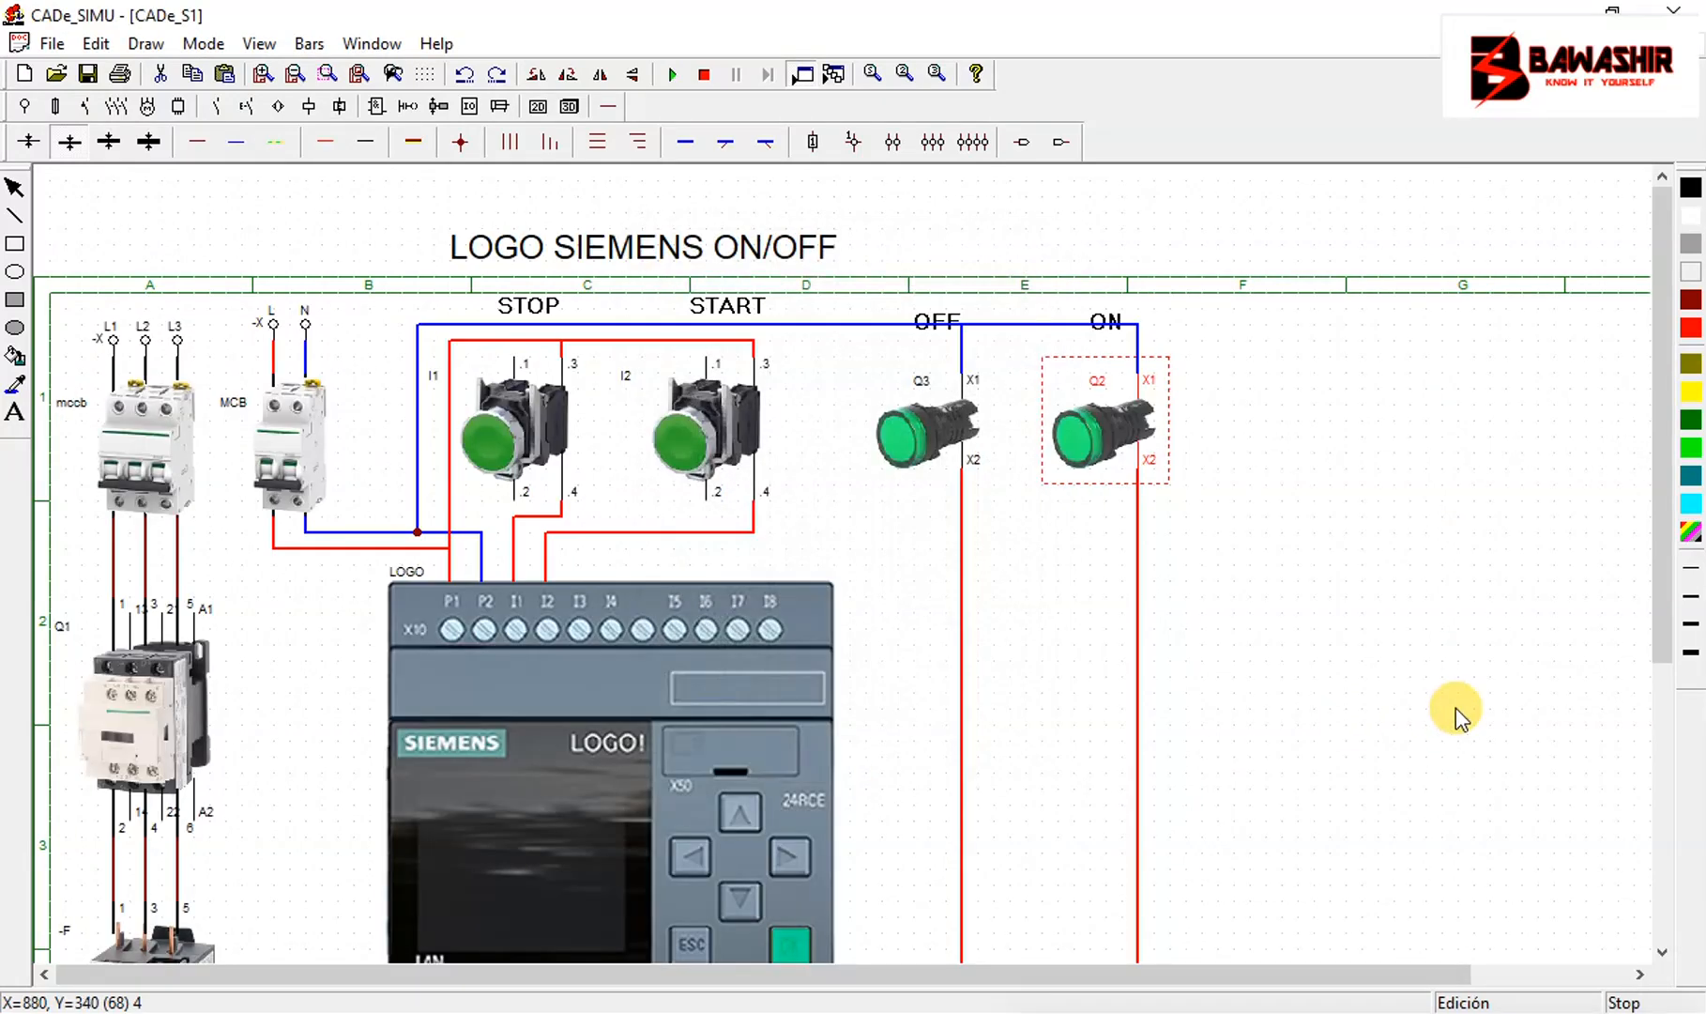
Branch a red wire from the MCB's live line down beside the LOGO! module and into terminal 1 of output Q1
left_click_drag(1650, 595, 1643, 760)
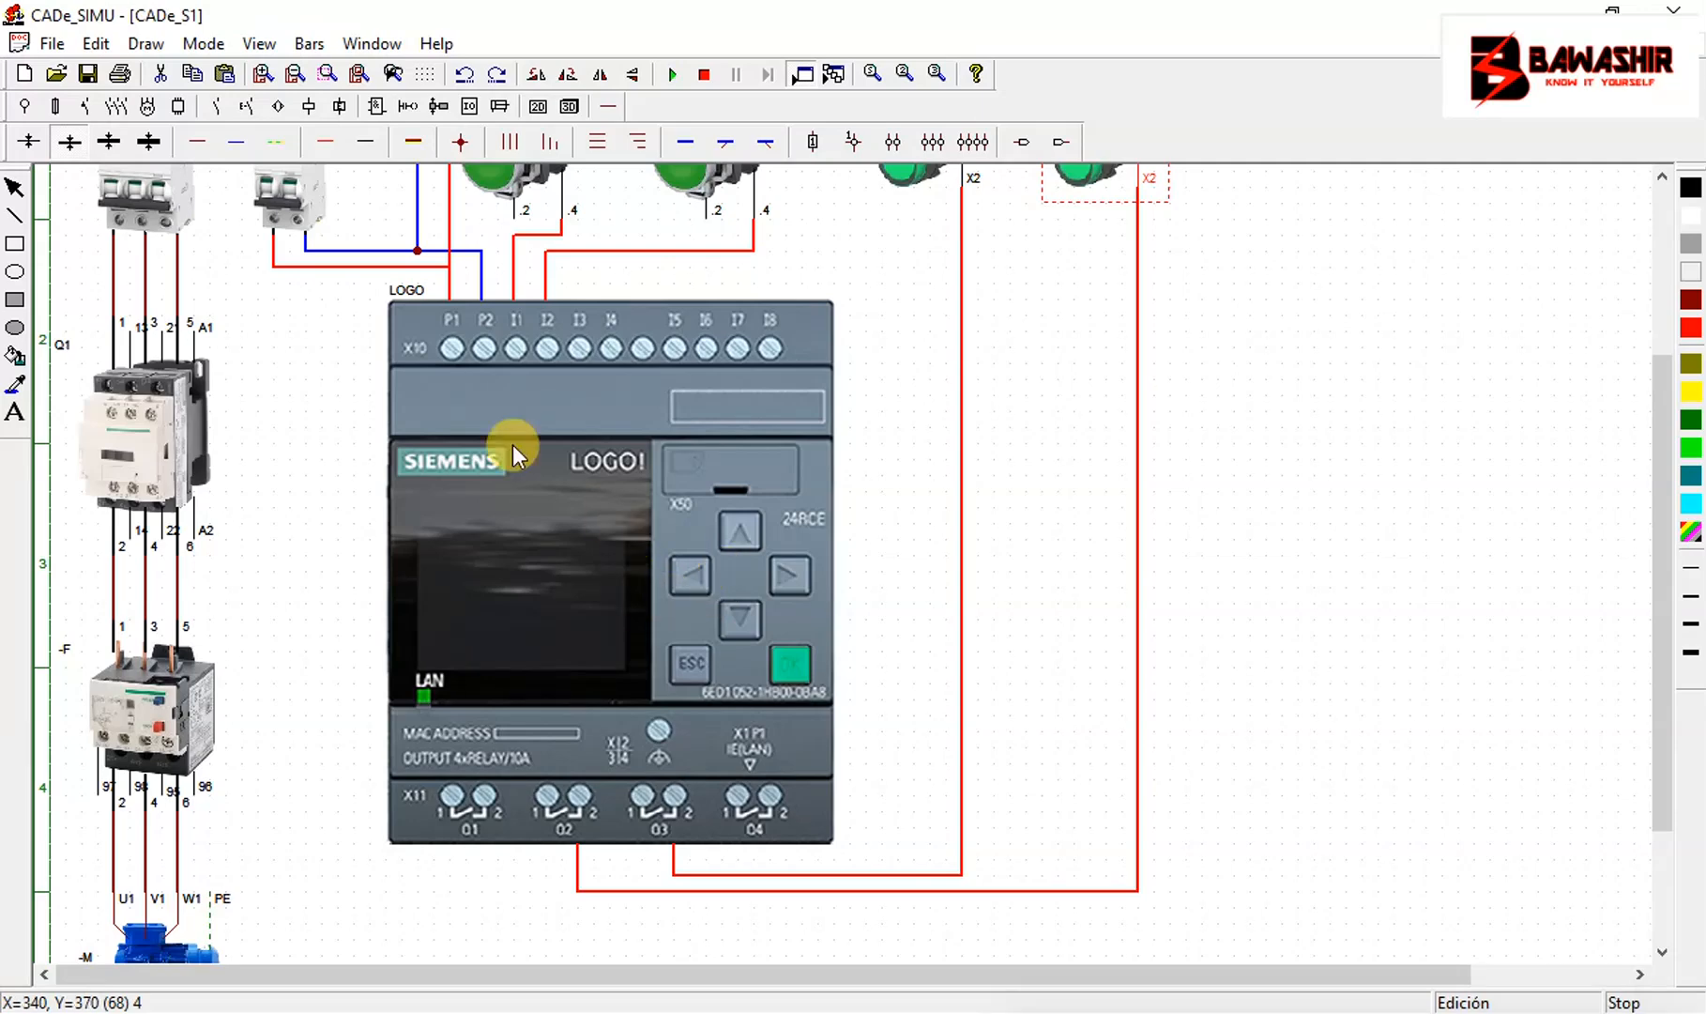
left_click(327, 142)
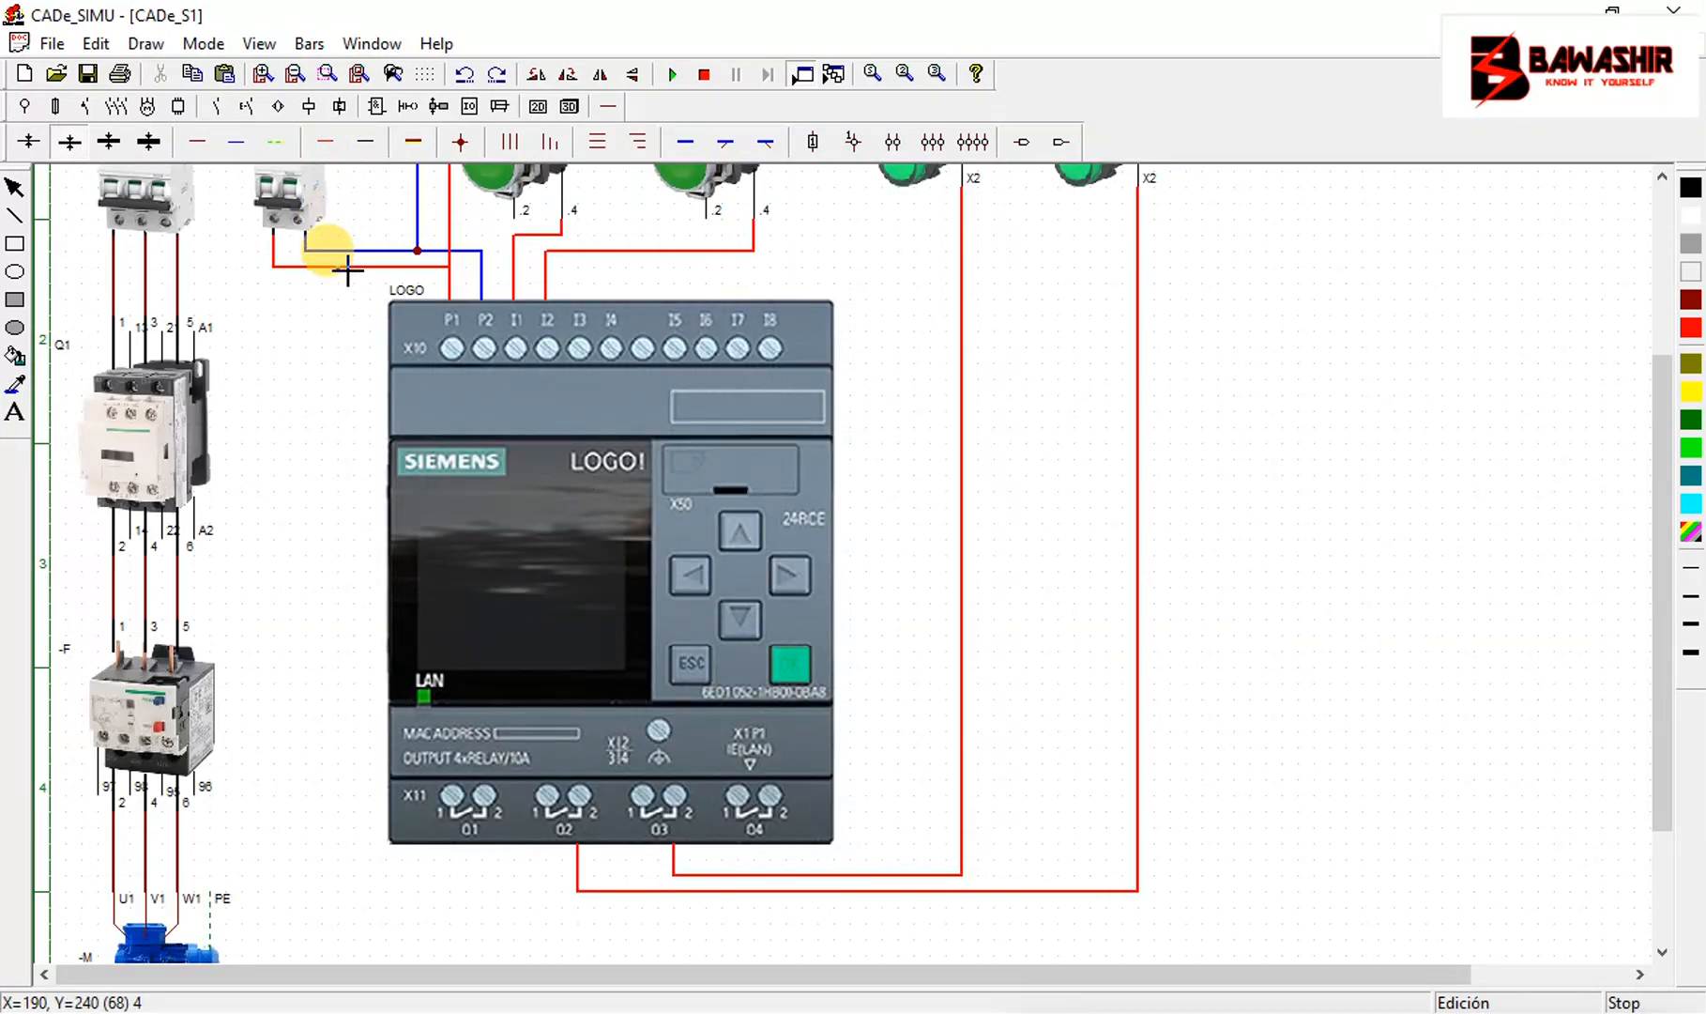
left_click_drag(274, 267, 297, 599)
key("ctrl+z")
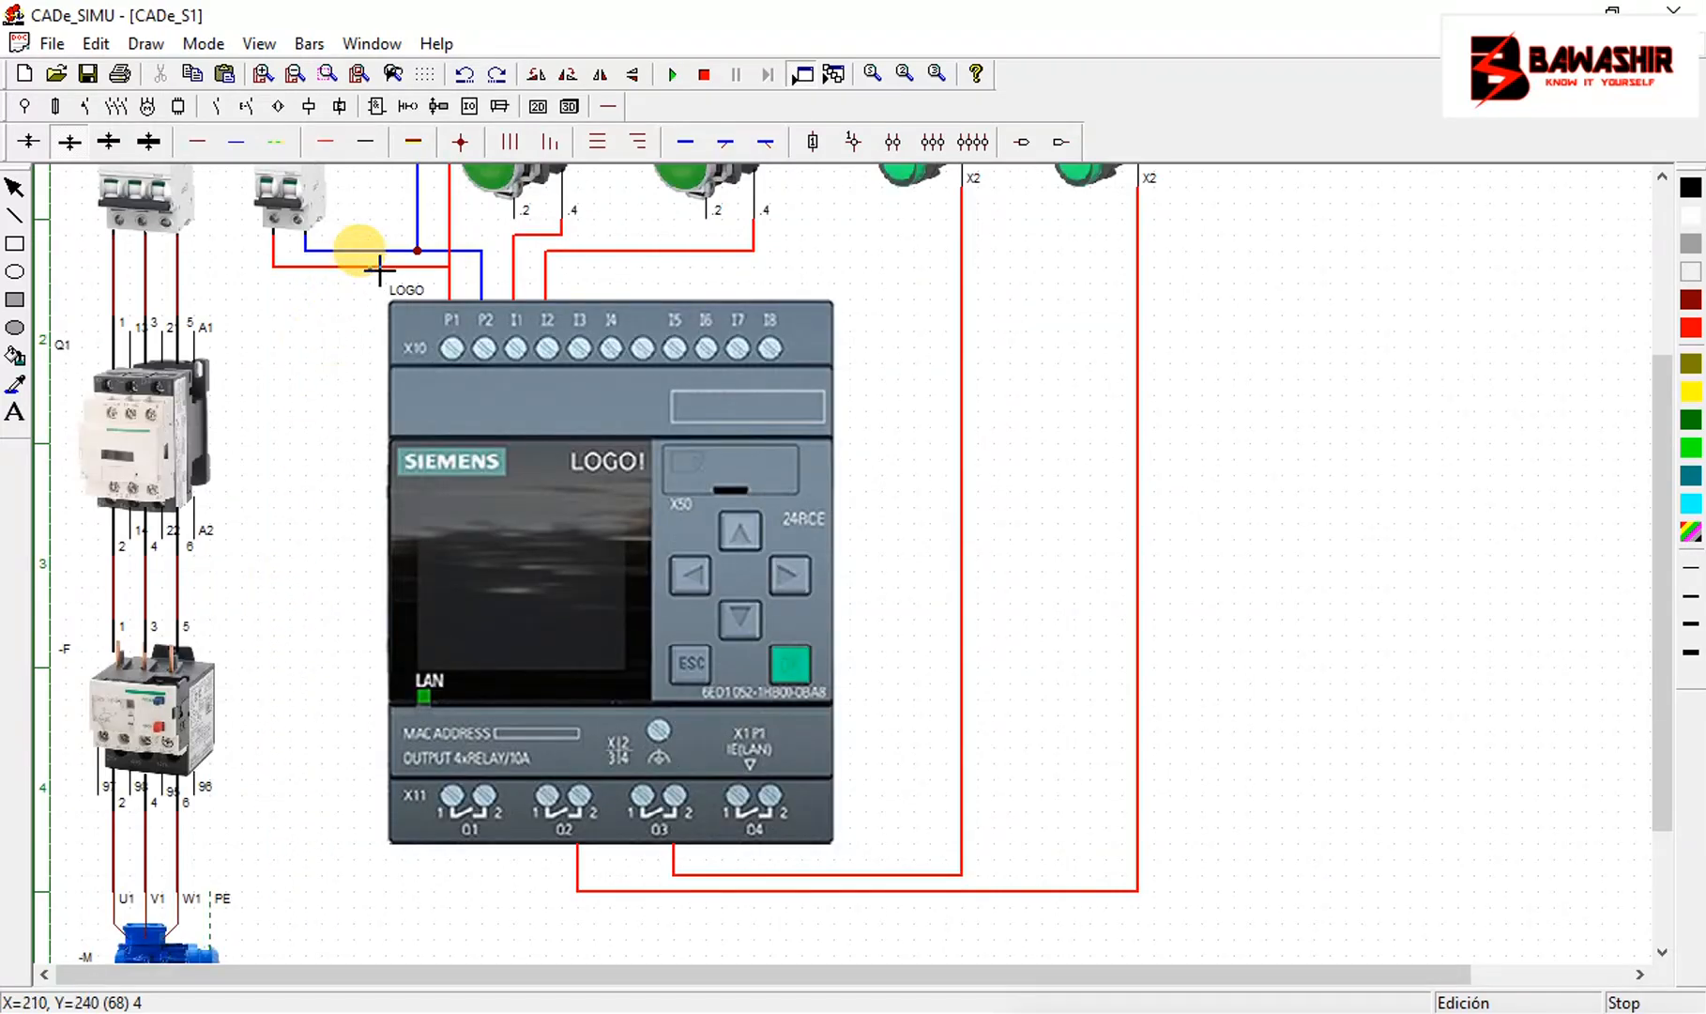
left_click_drag(379, 270, 372, 885)
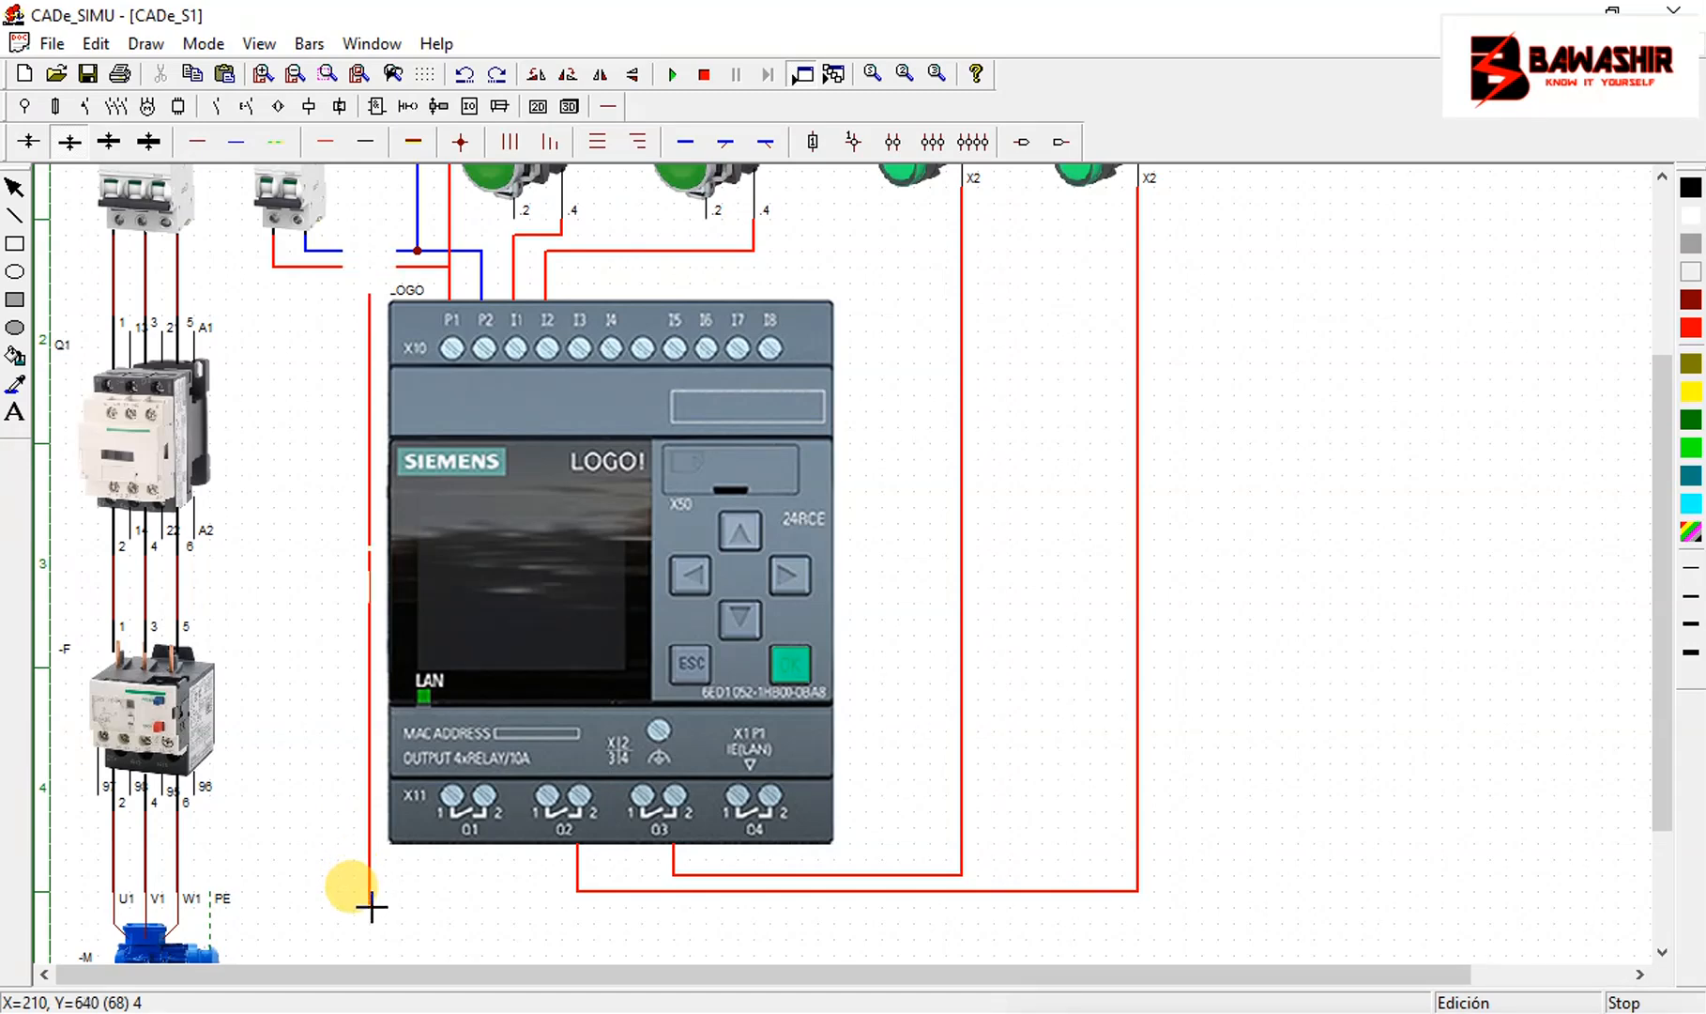
key("ctrl+z")
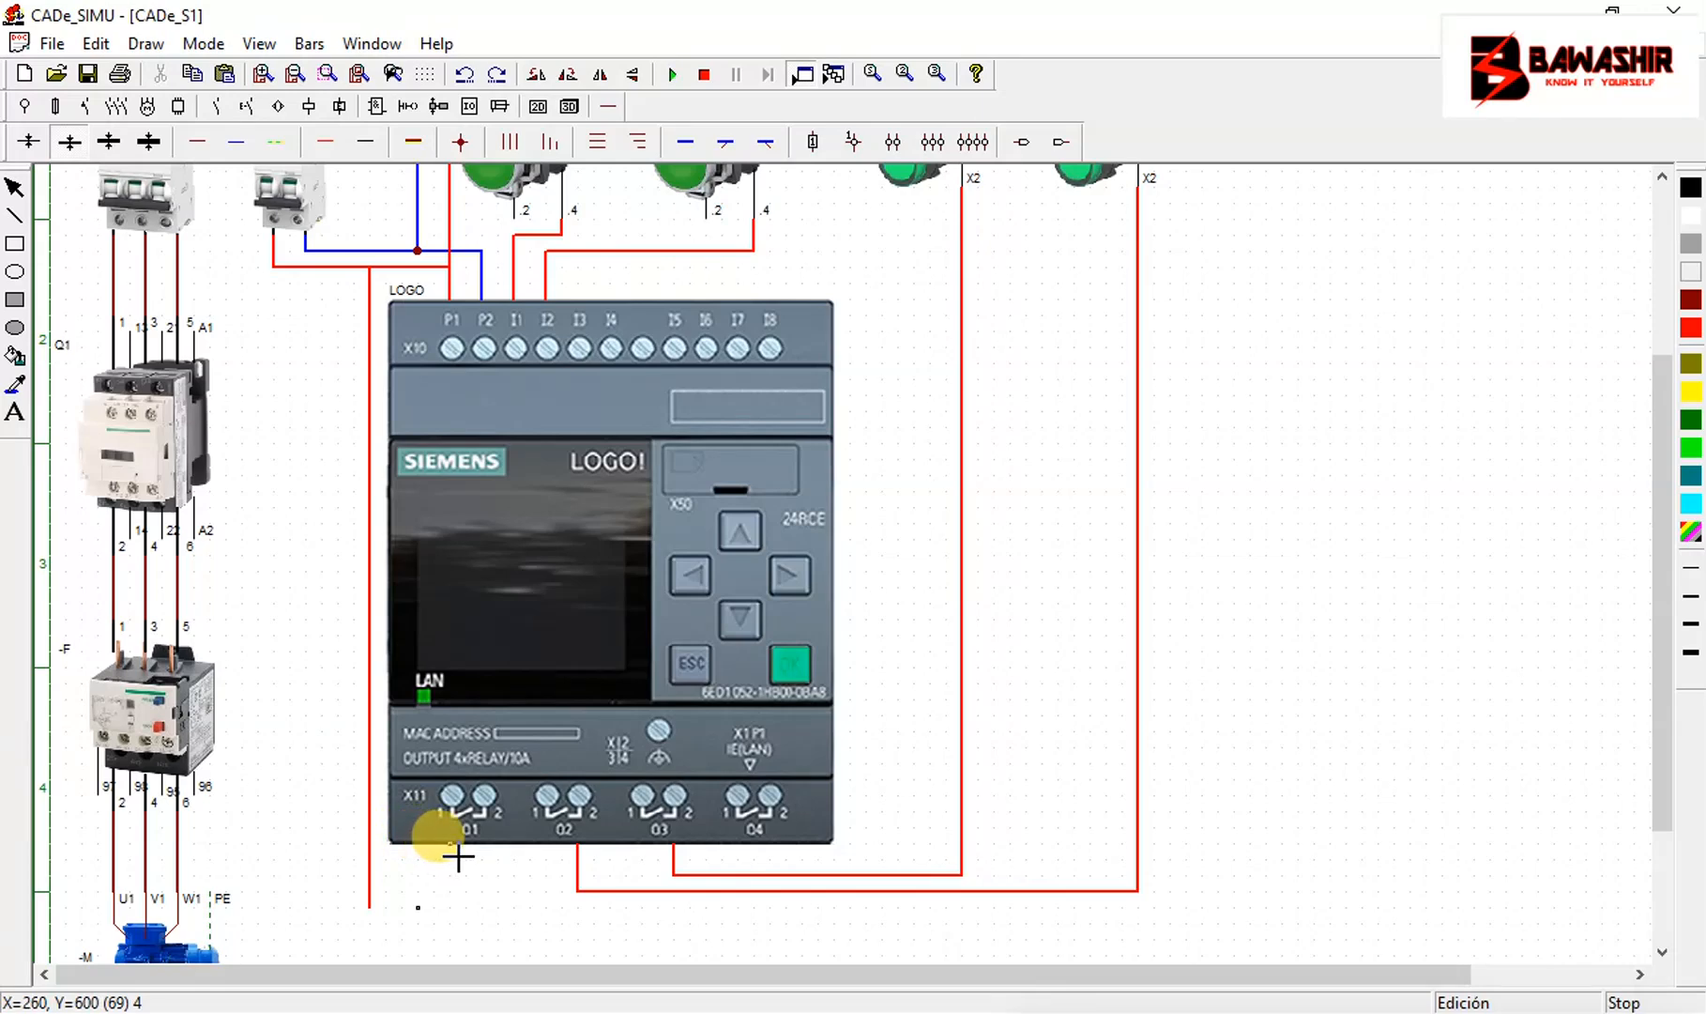
left_click_drag(381, 917, 449, 846)
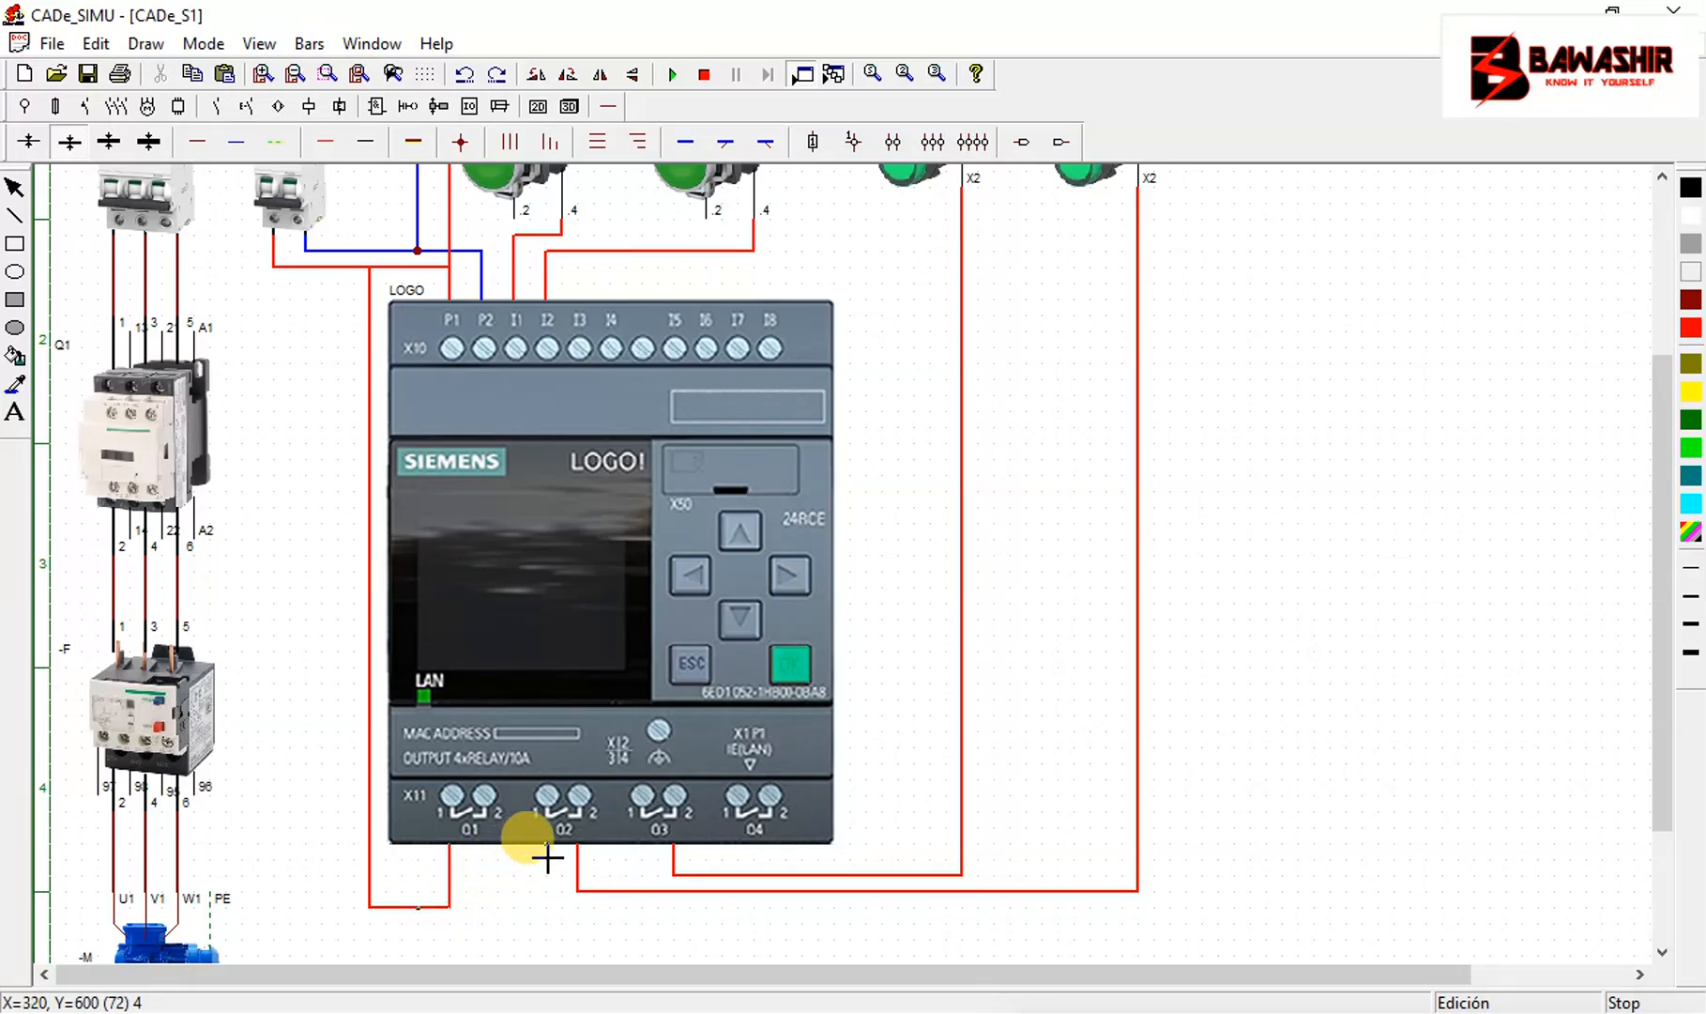
Link terminal 1 of LOGO! outputs Q1, Q2 and Q3 with red wires below the module
left_click_drag(452, 876, 643, 847)
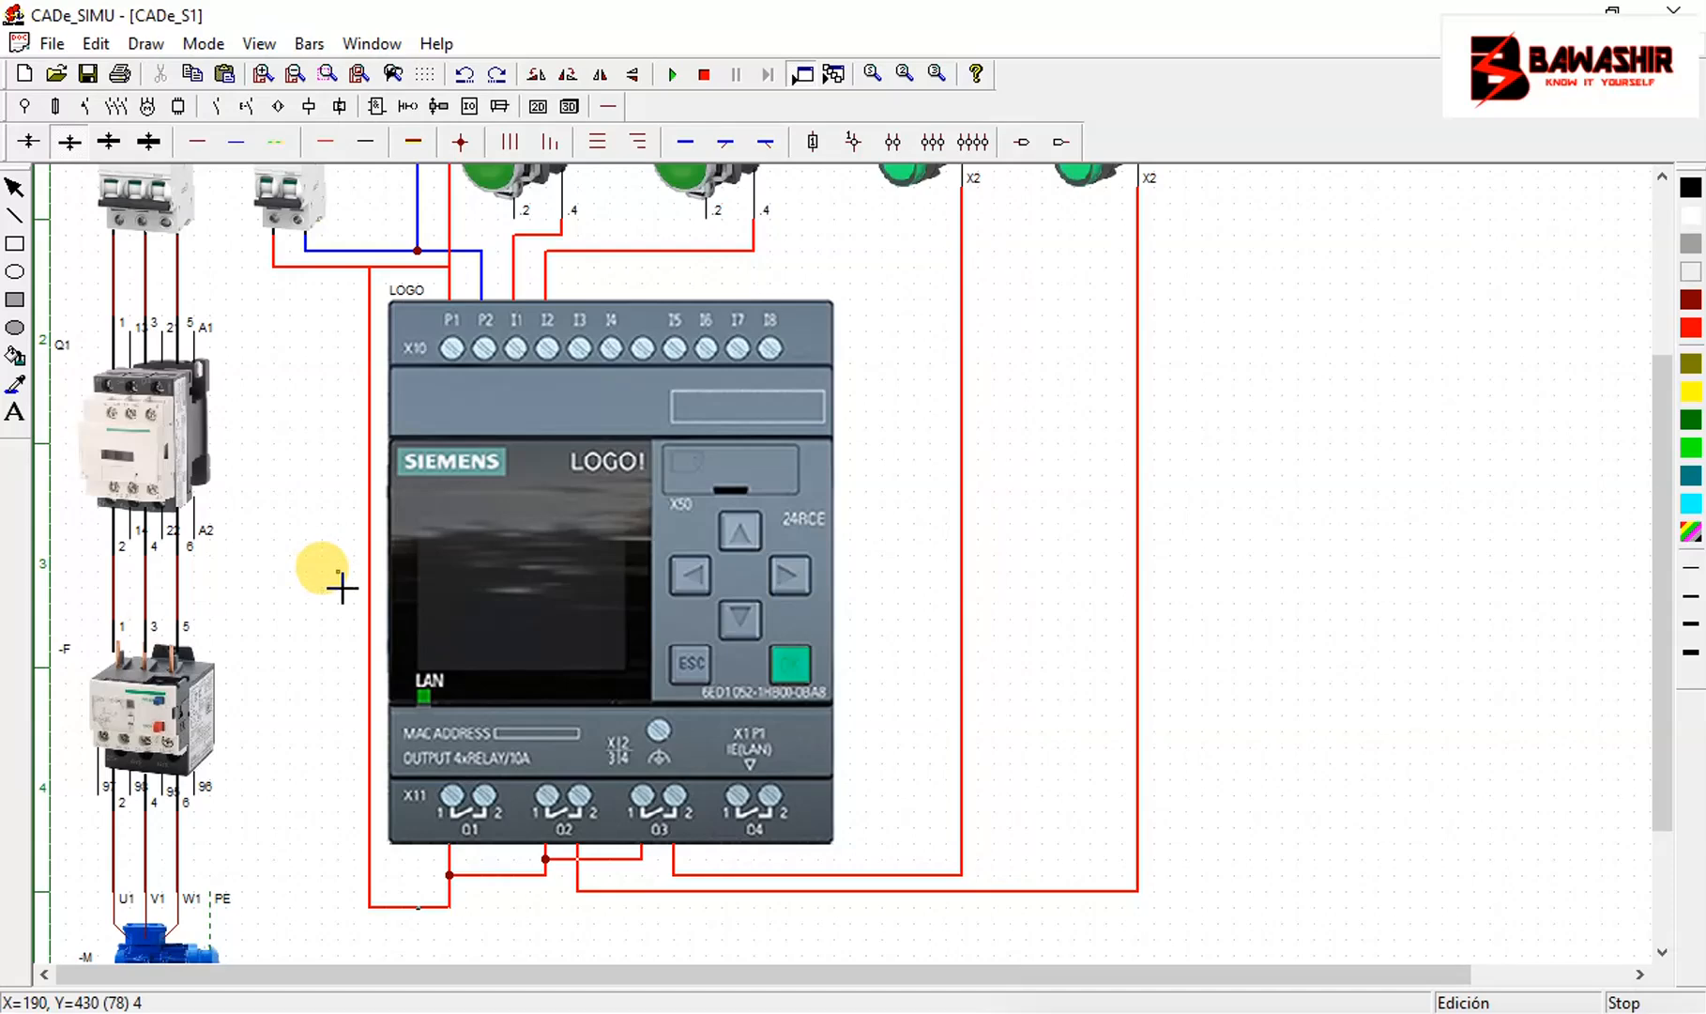
left_click_drag(454, 864, 453, 811)
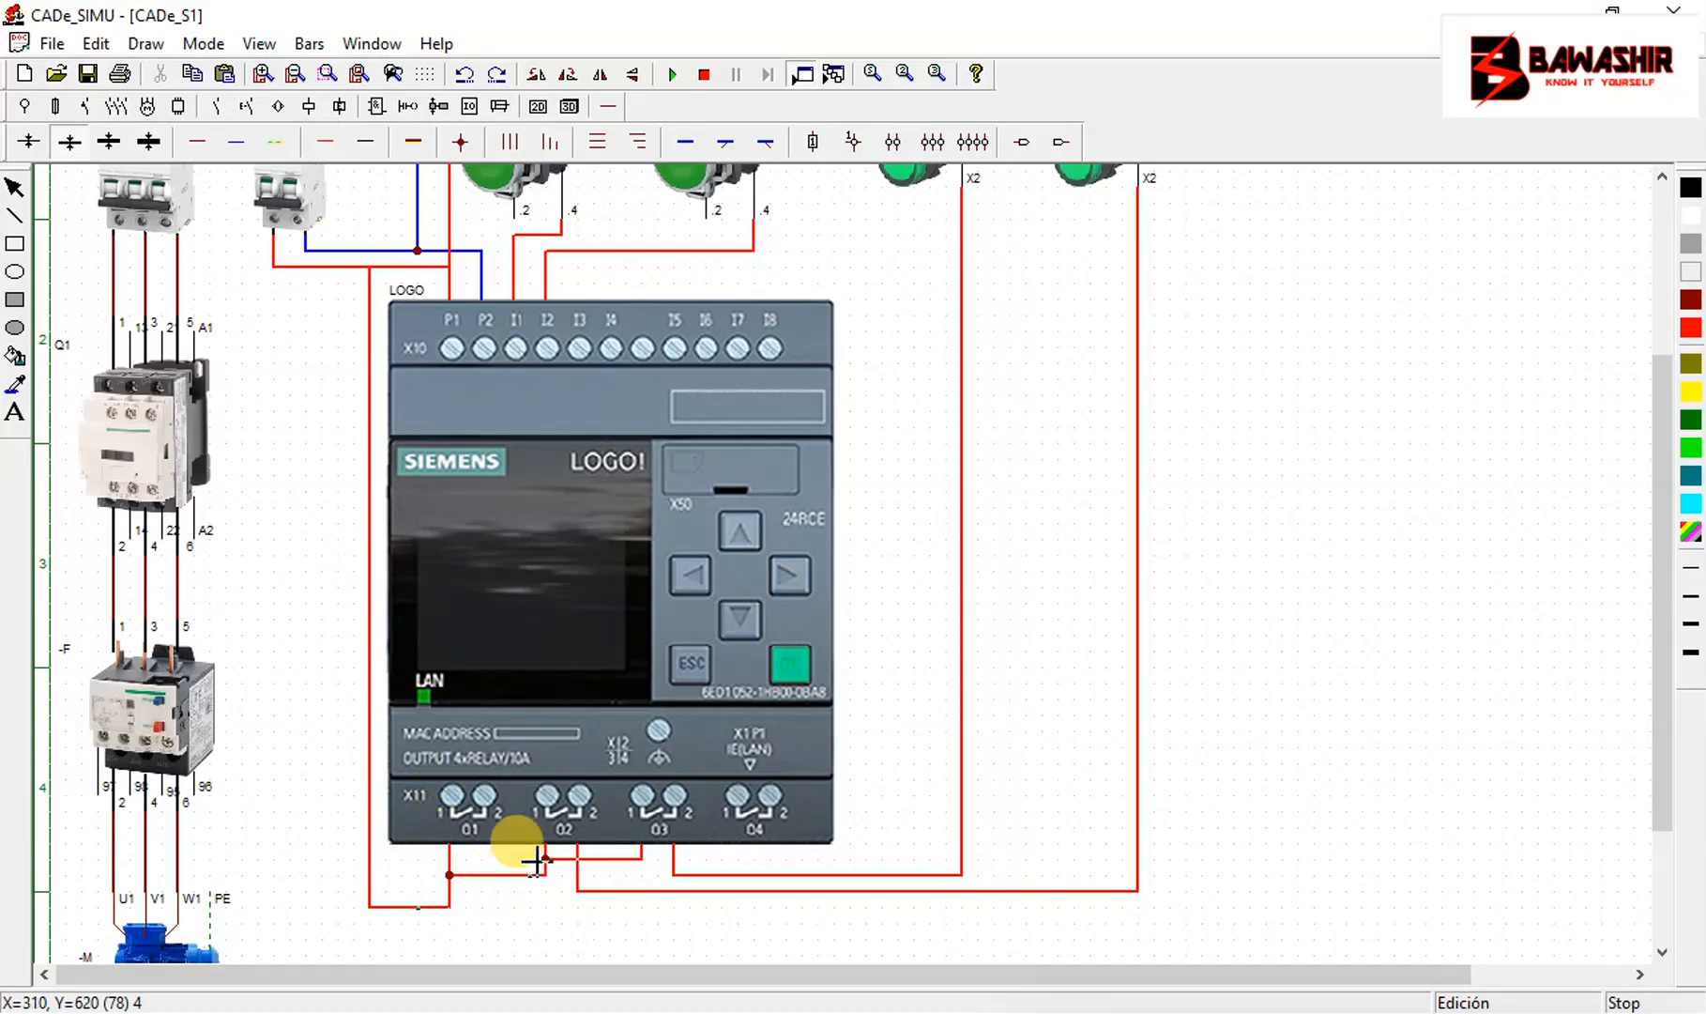
left_click_drag(545, 858, 547, 810)
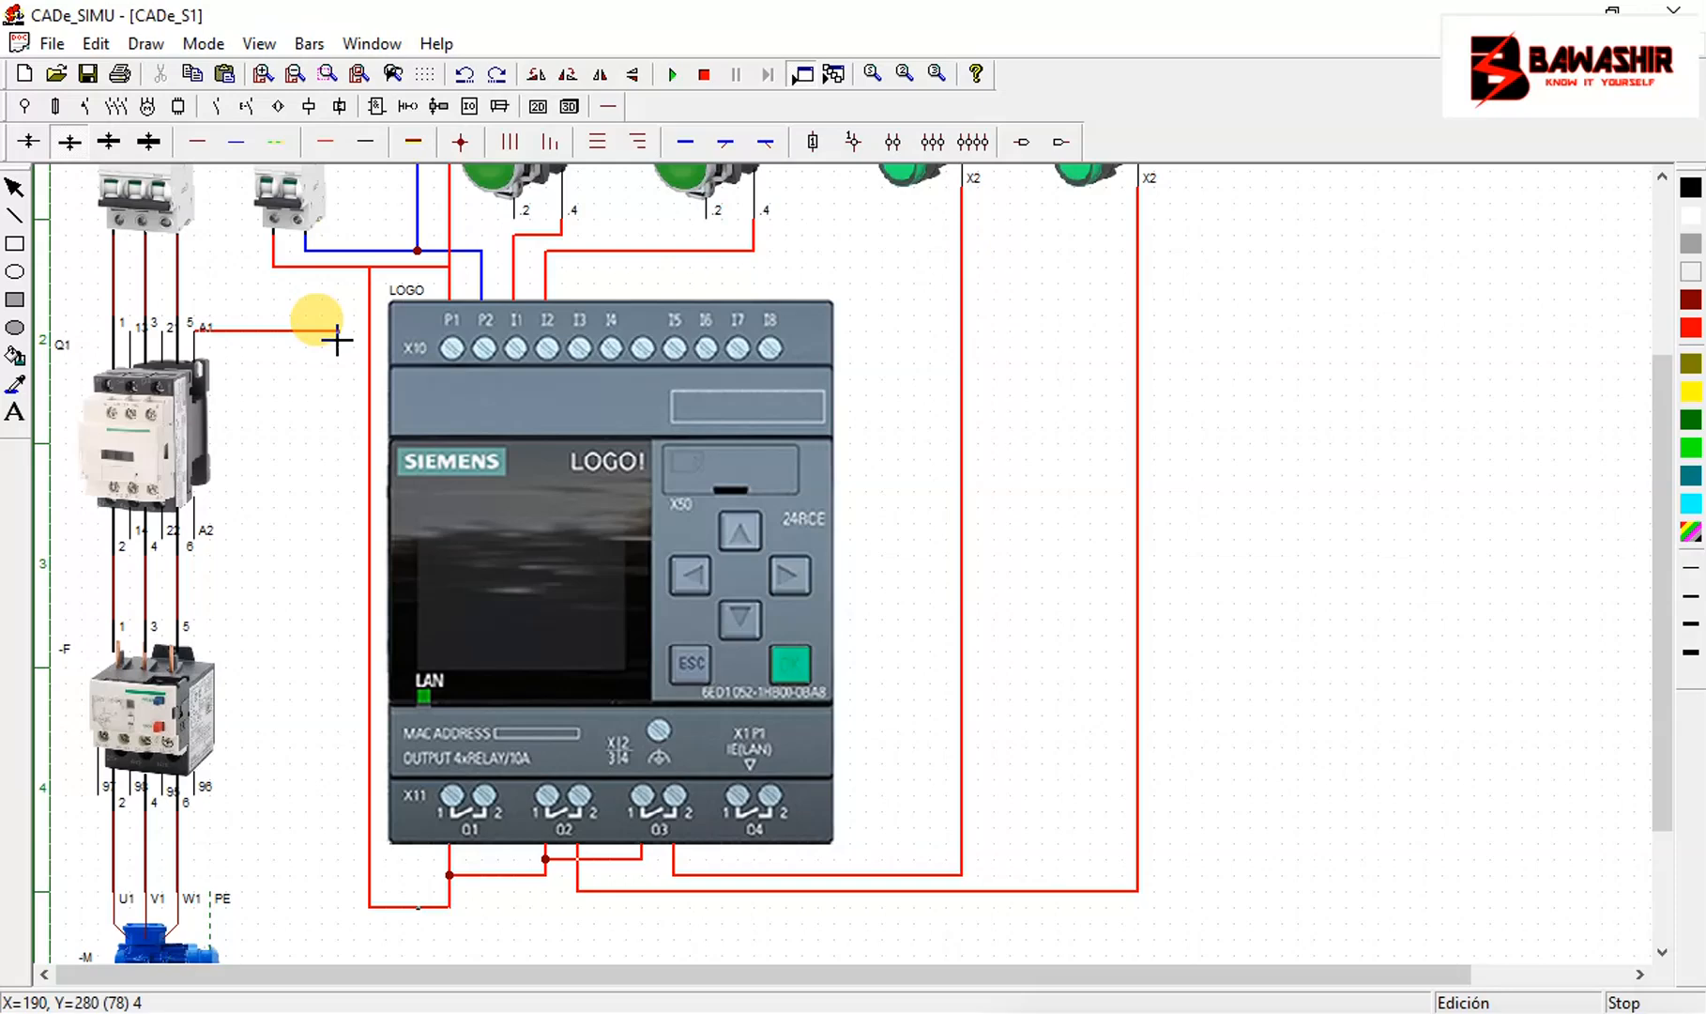
Draw a red wire from contactor terminal A1 down beside the LOGO! module and into terminal 2 of output Q1
left_click_drag(341, 339, 480, 934)
left_click_drag(480, 847, 483, 923)
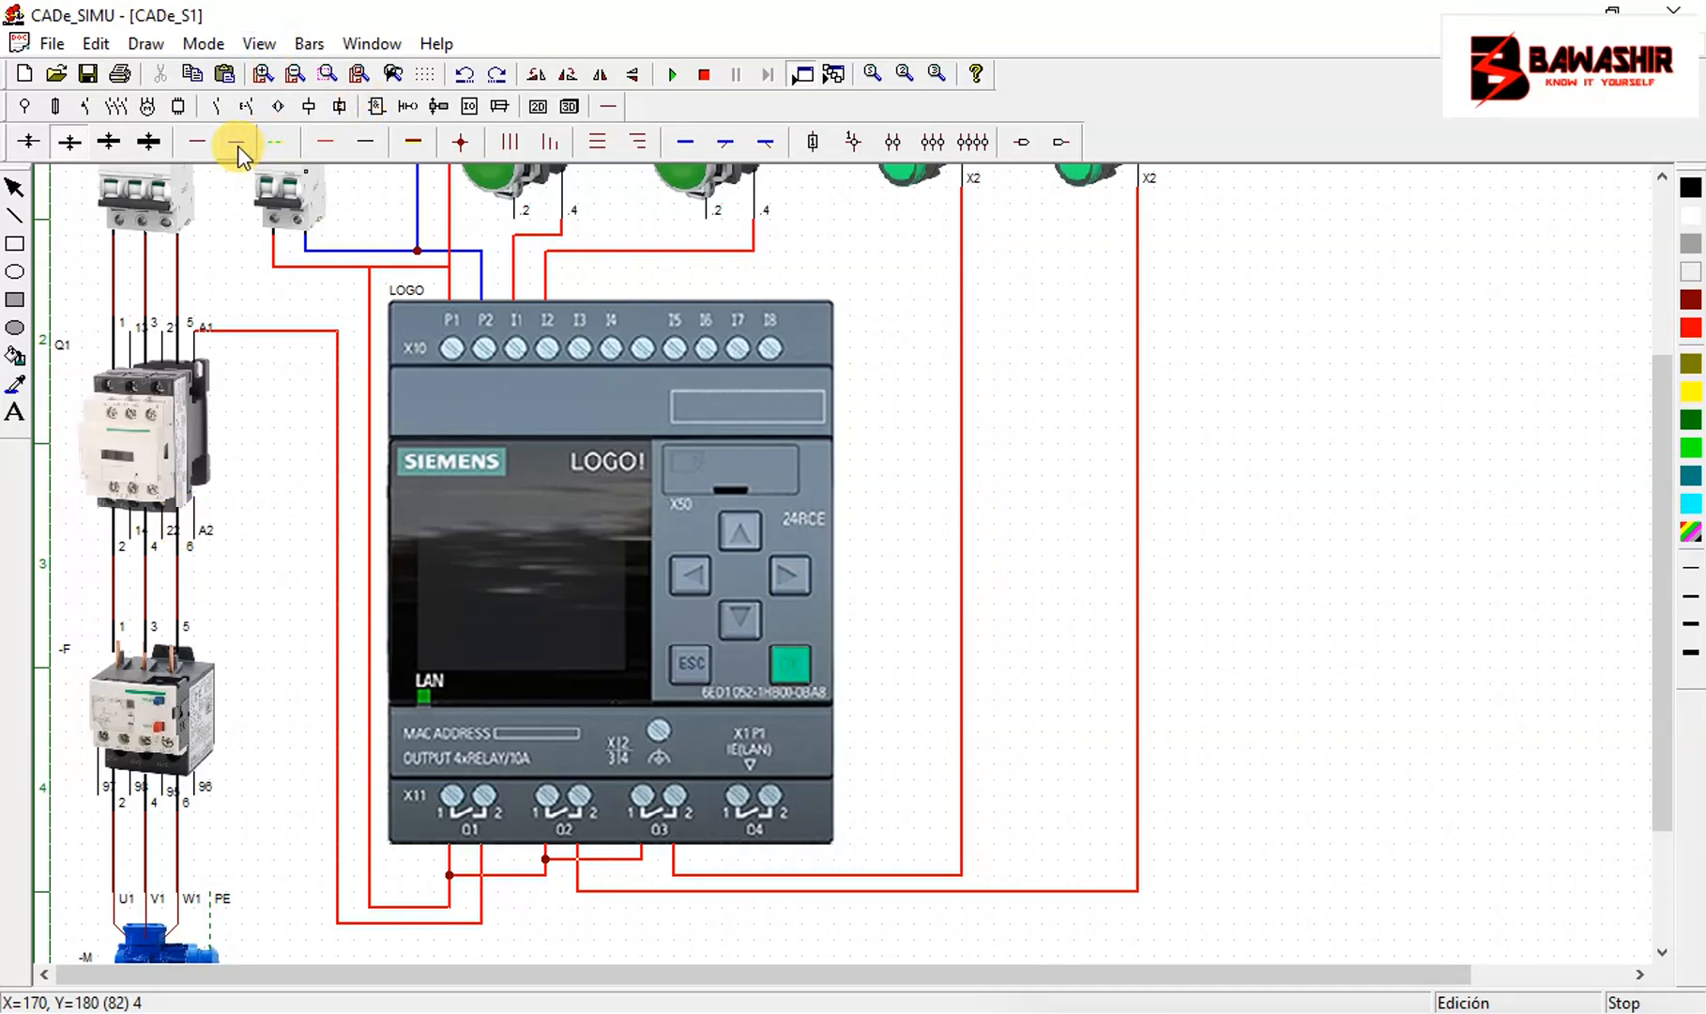
Draw a blue wire from the MCB's neutral line down to terminal 96 of the overload relay
left_click_drag(309, 263, 305, 555)
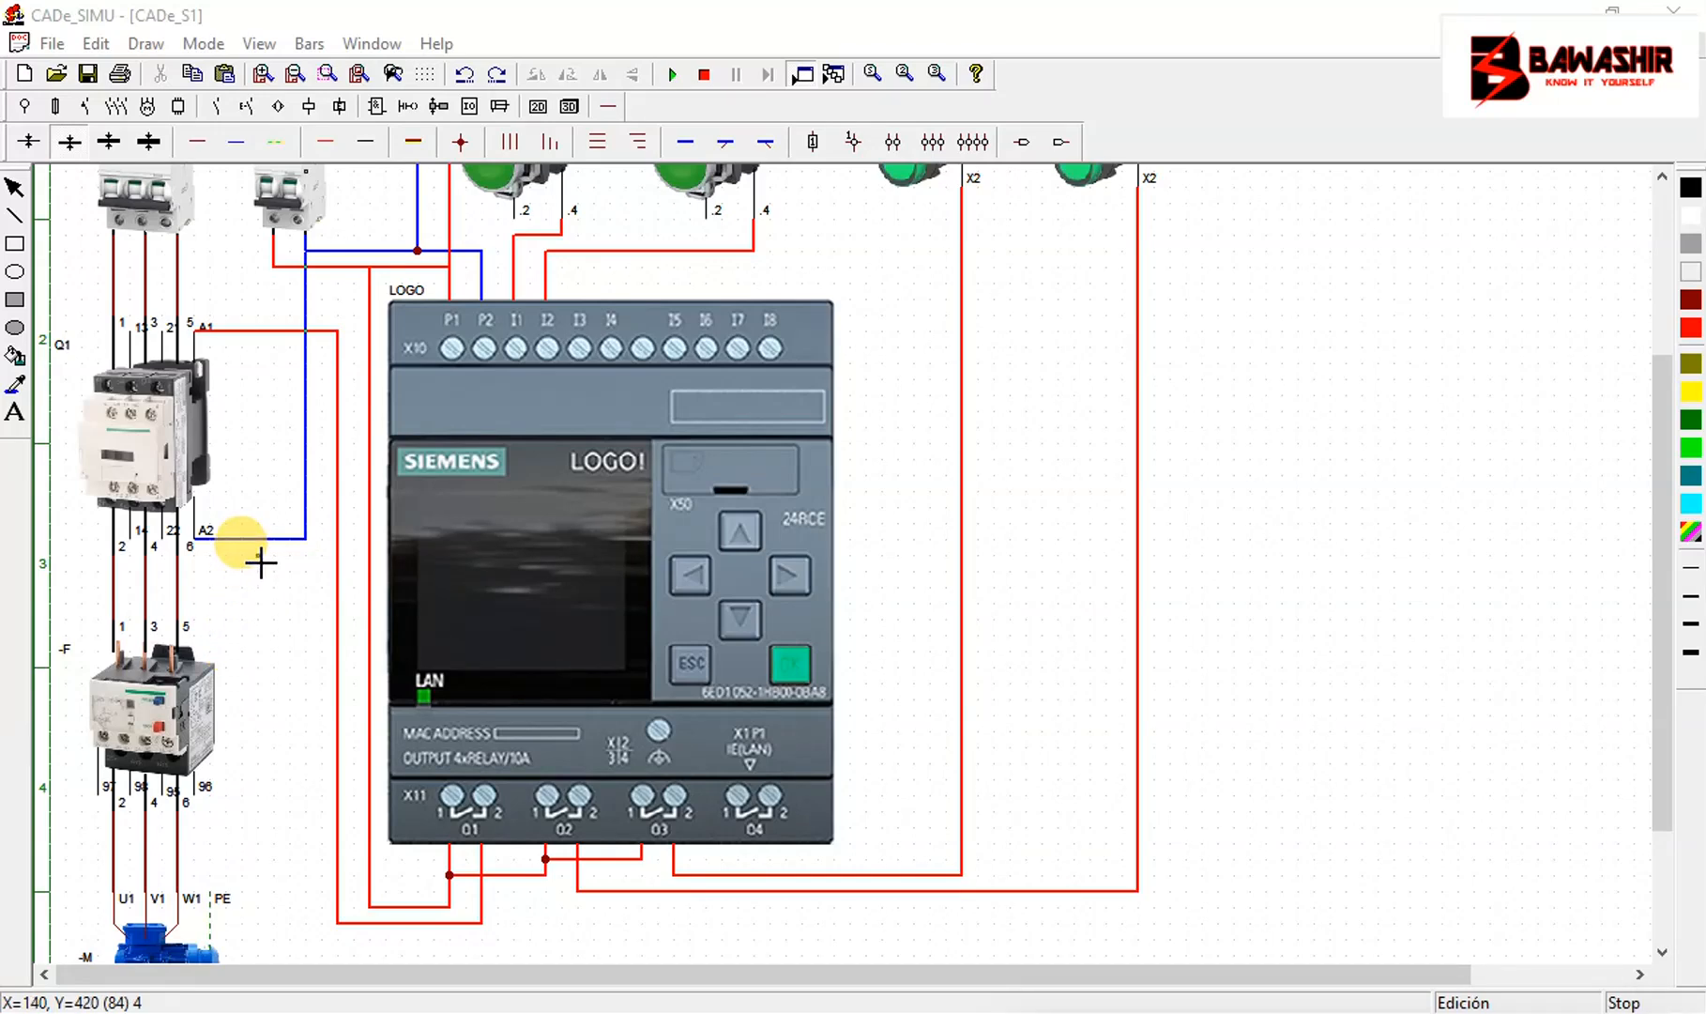
left_click(15, 186)
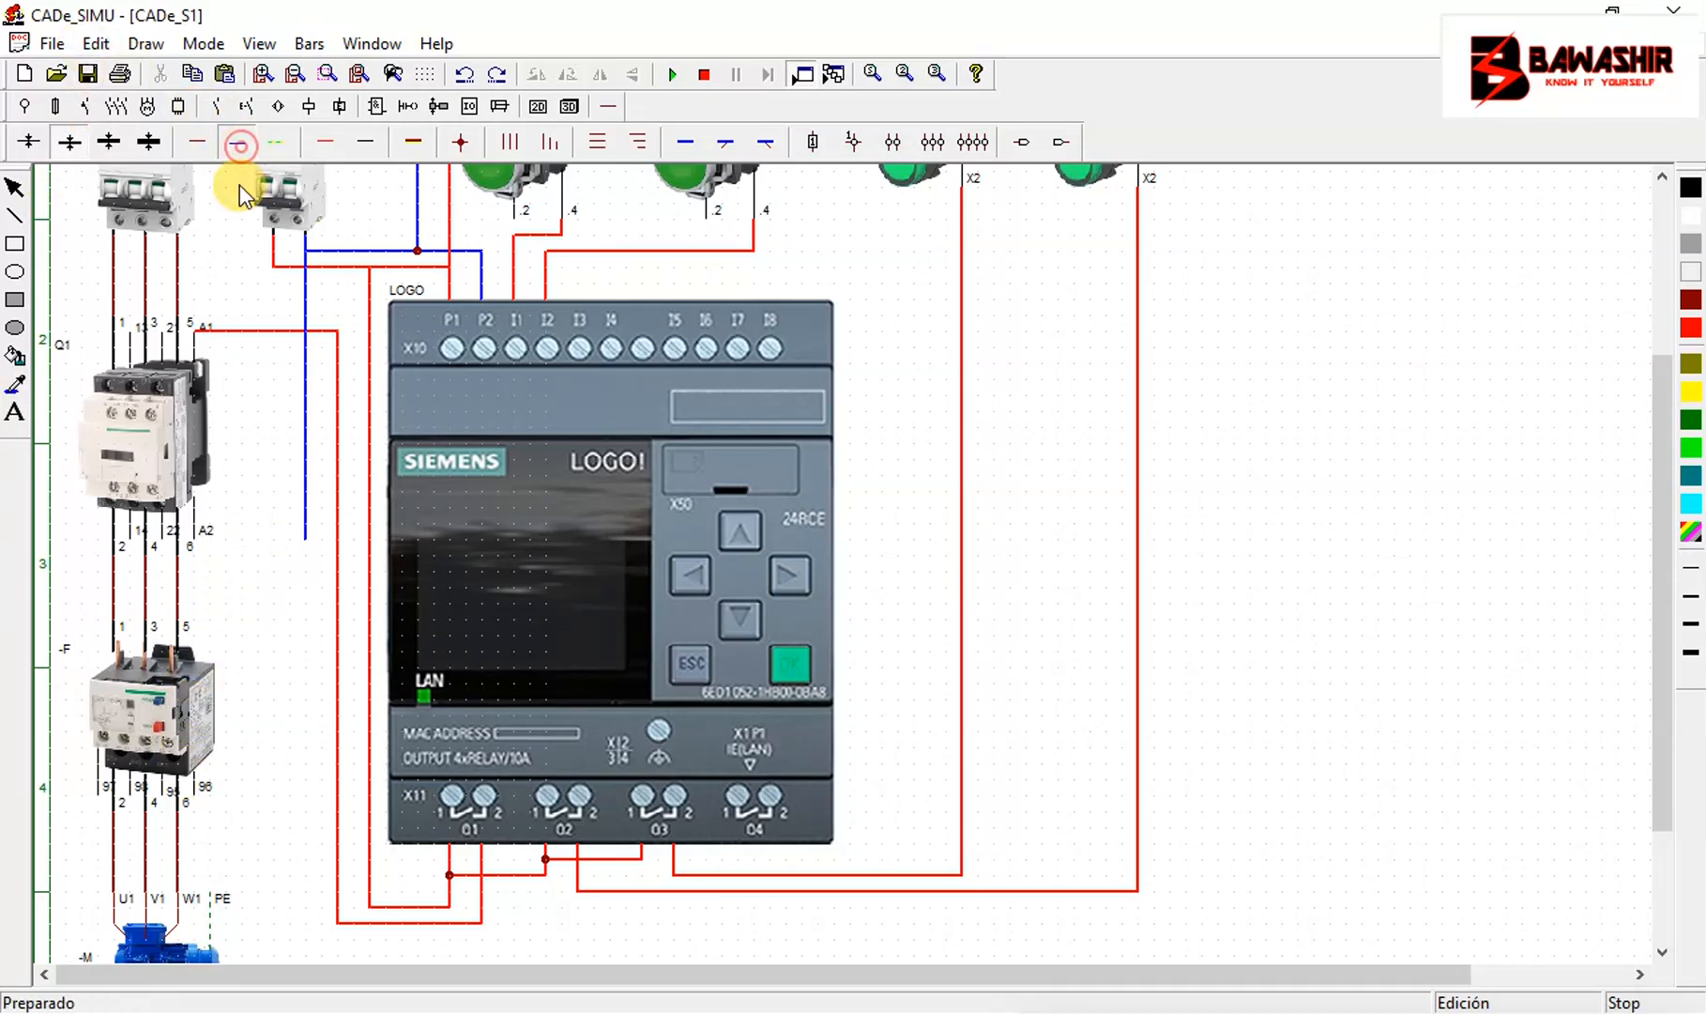
left_click_drag(203, 803, 310, 803)
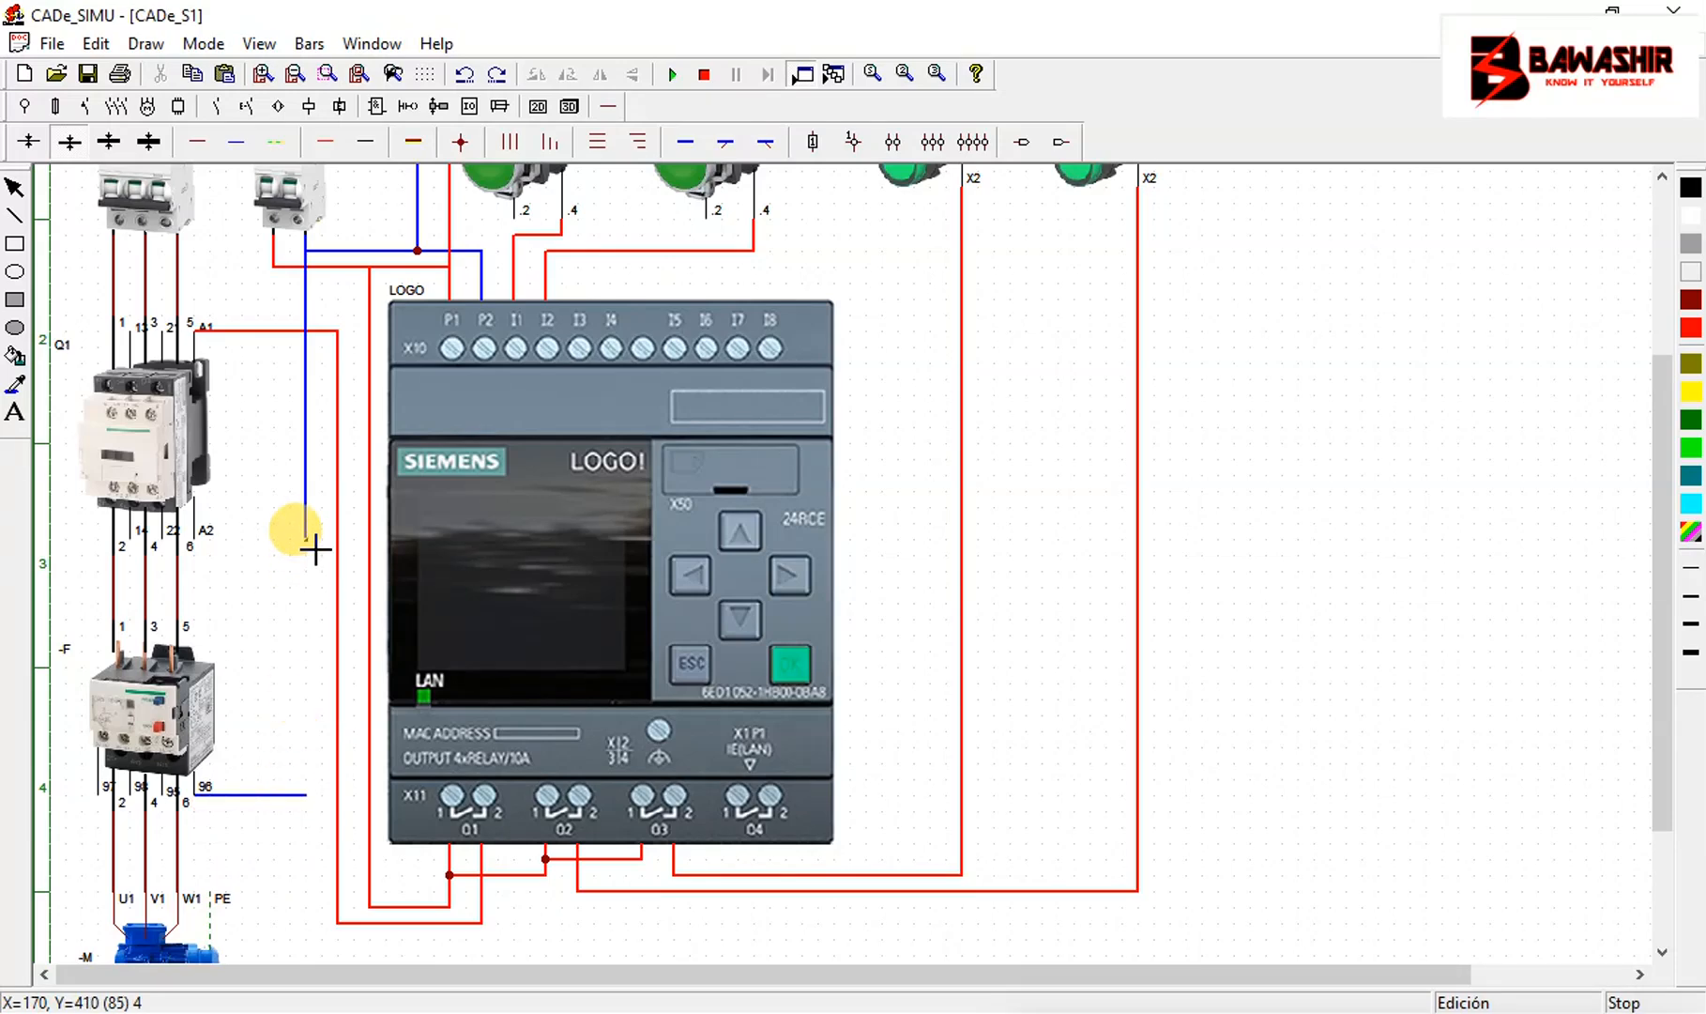
left_click_drag(314, 549, 324, 807)
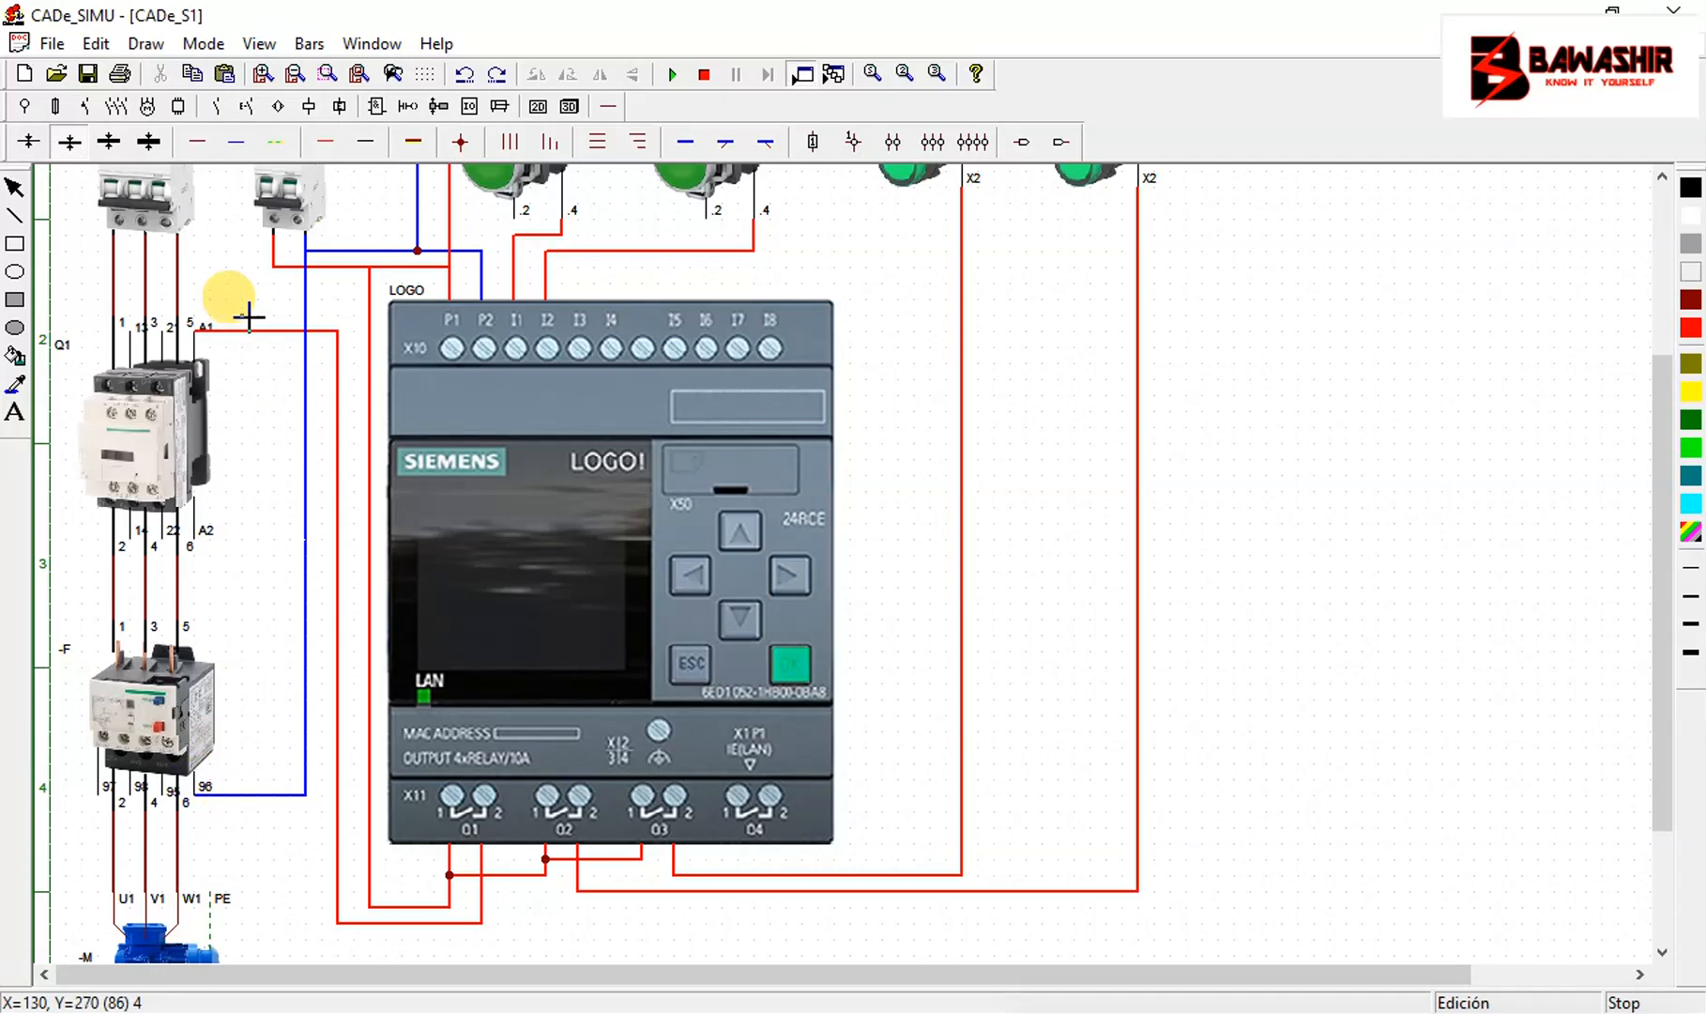
Draw a blue wire connecting terminal 95 of the overload relay to terminal A2 of the contactor
left_click(170, 827)
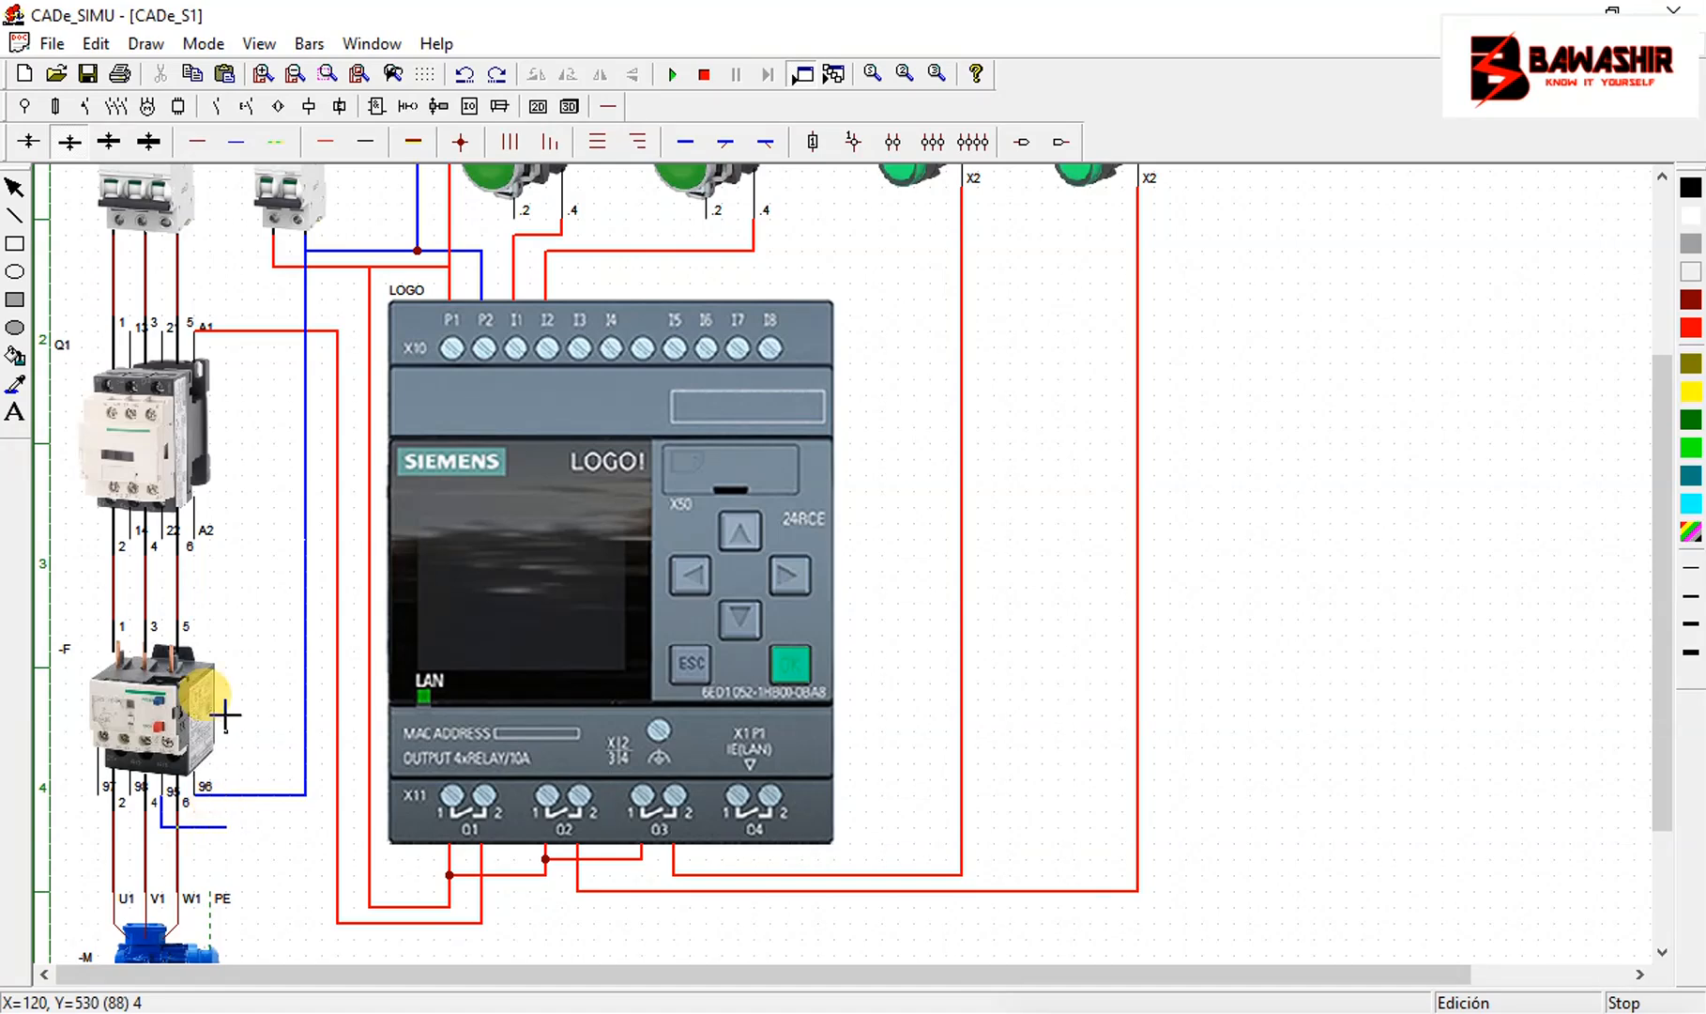
left_click(204, 542)
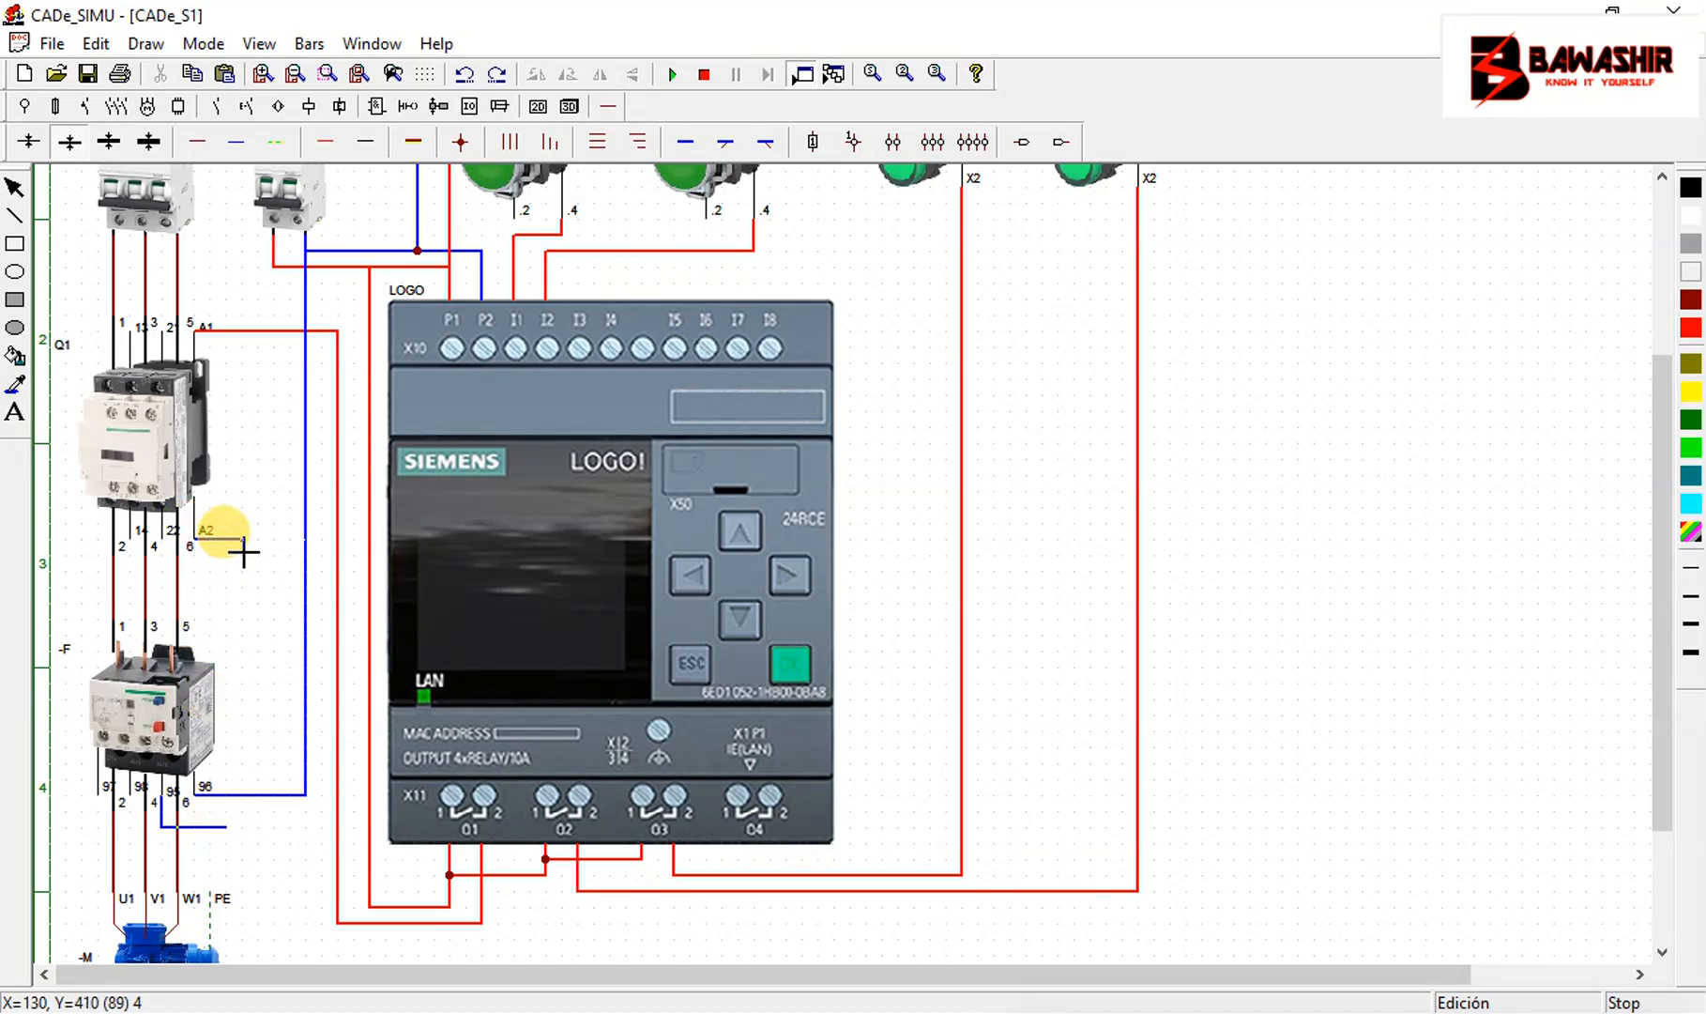
left_click_drag(244, 548, 242, 828)
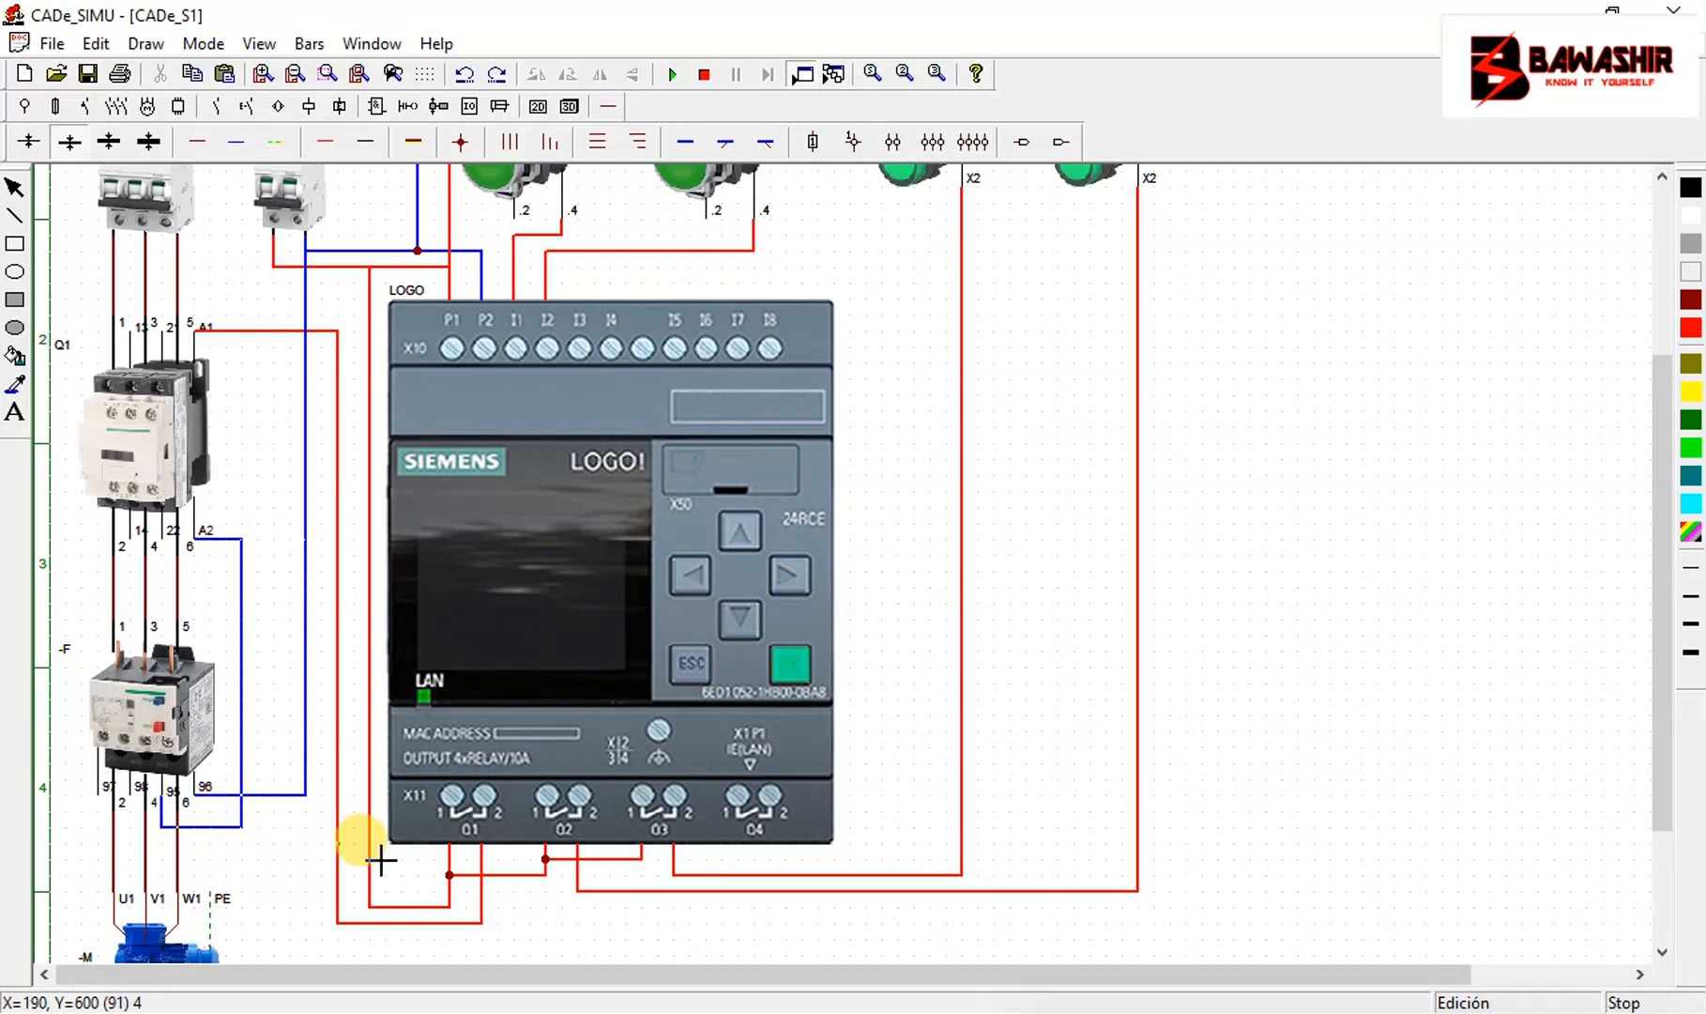
Set the LOGO! module's symbol type to the relief photo
scroll(1169, 892, "up", 1)
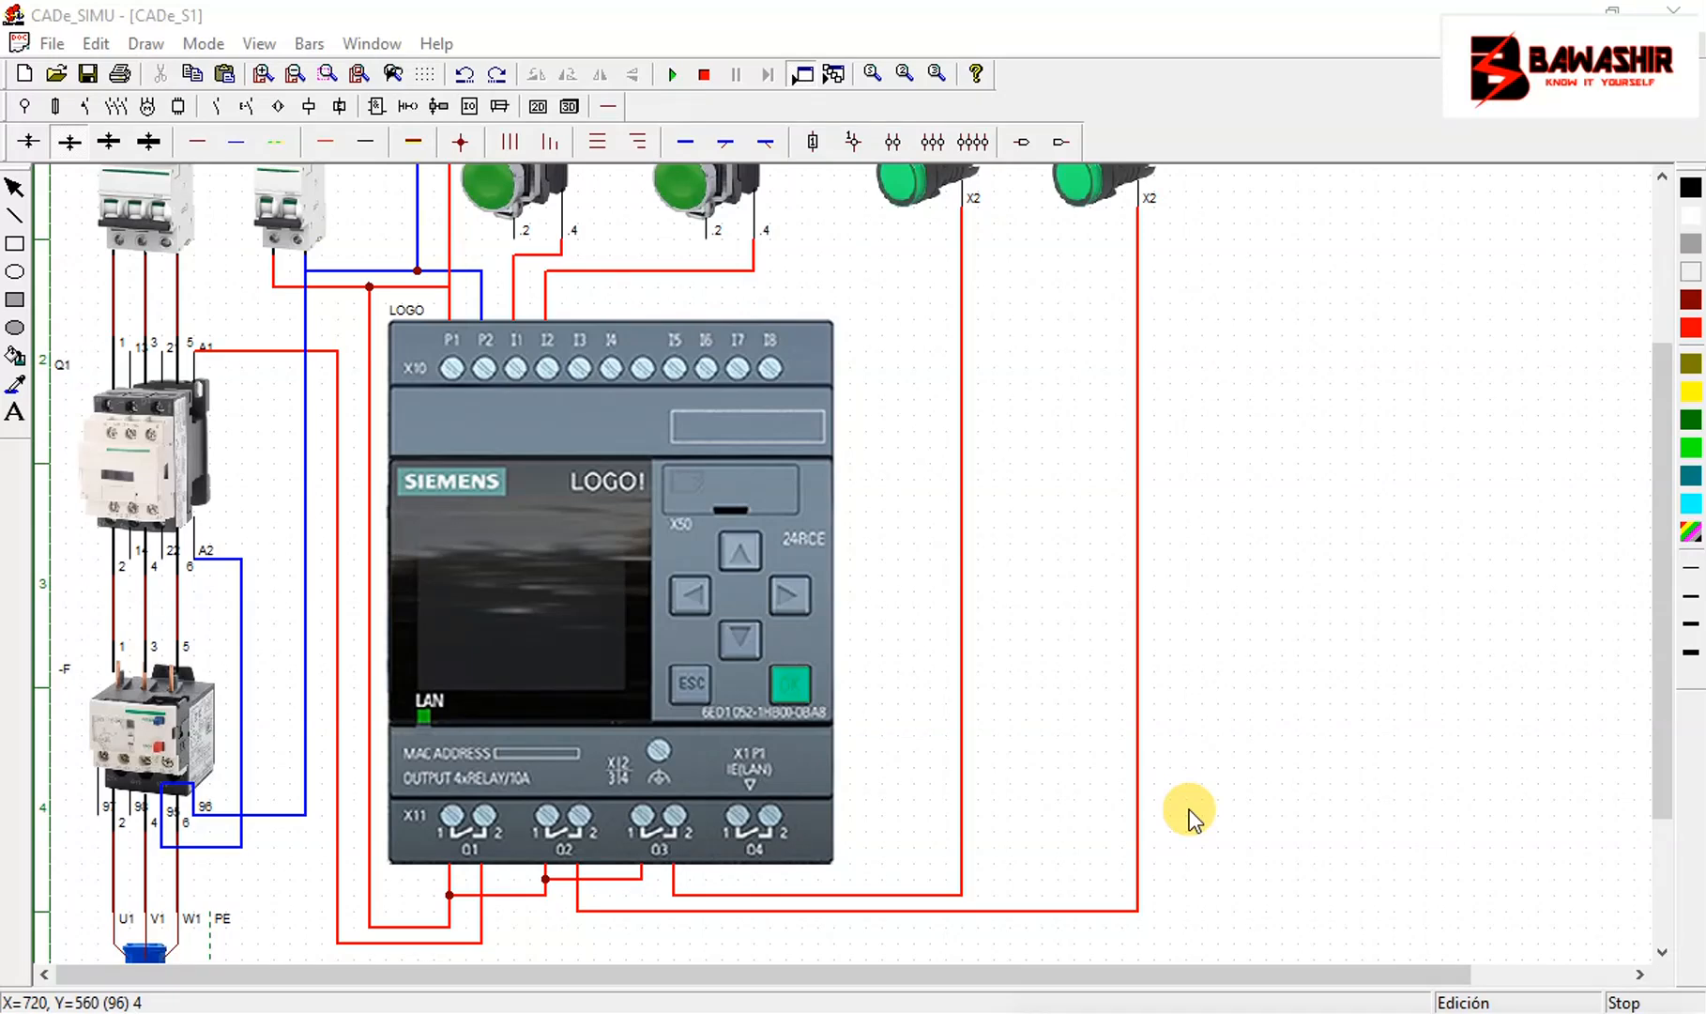
scroll(1187, 818, "down", 1)
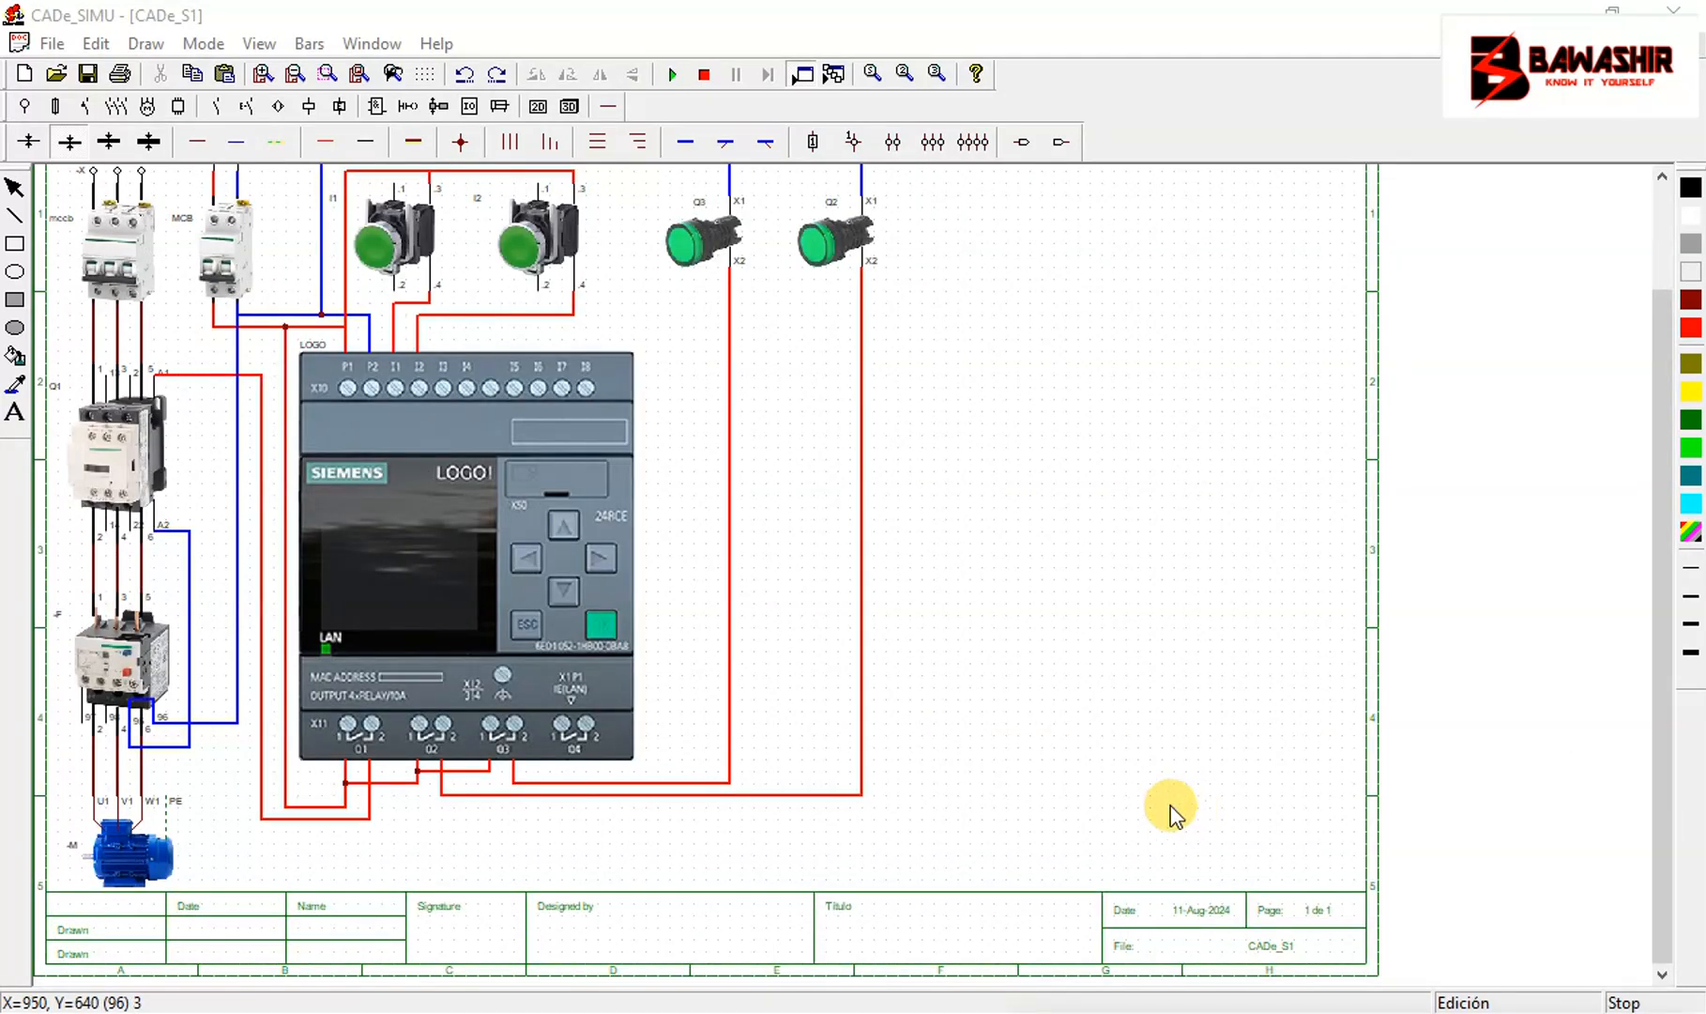
left_click_drag(1666, 765, 1666, 724)
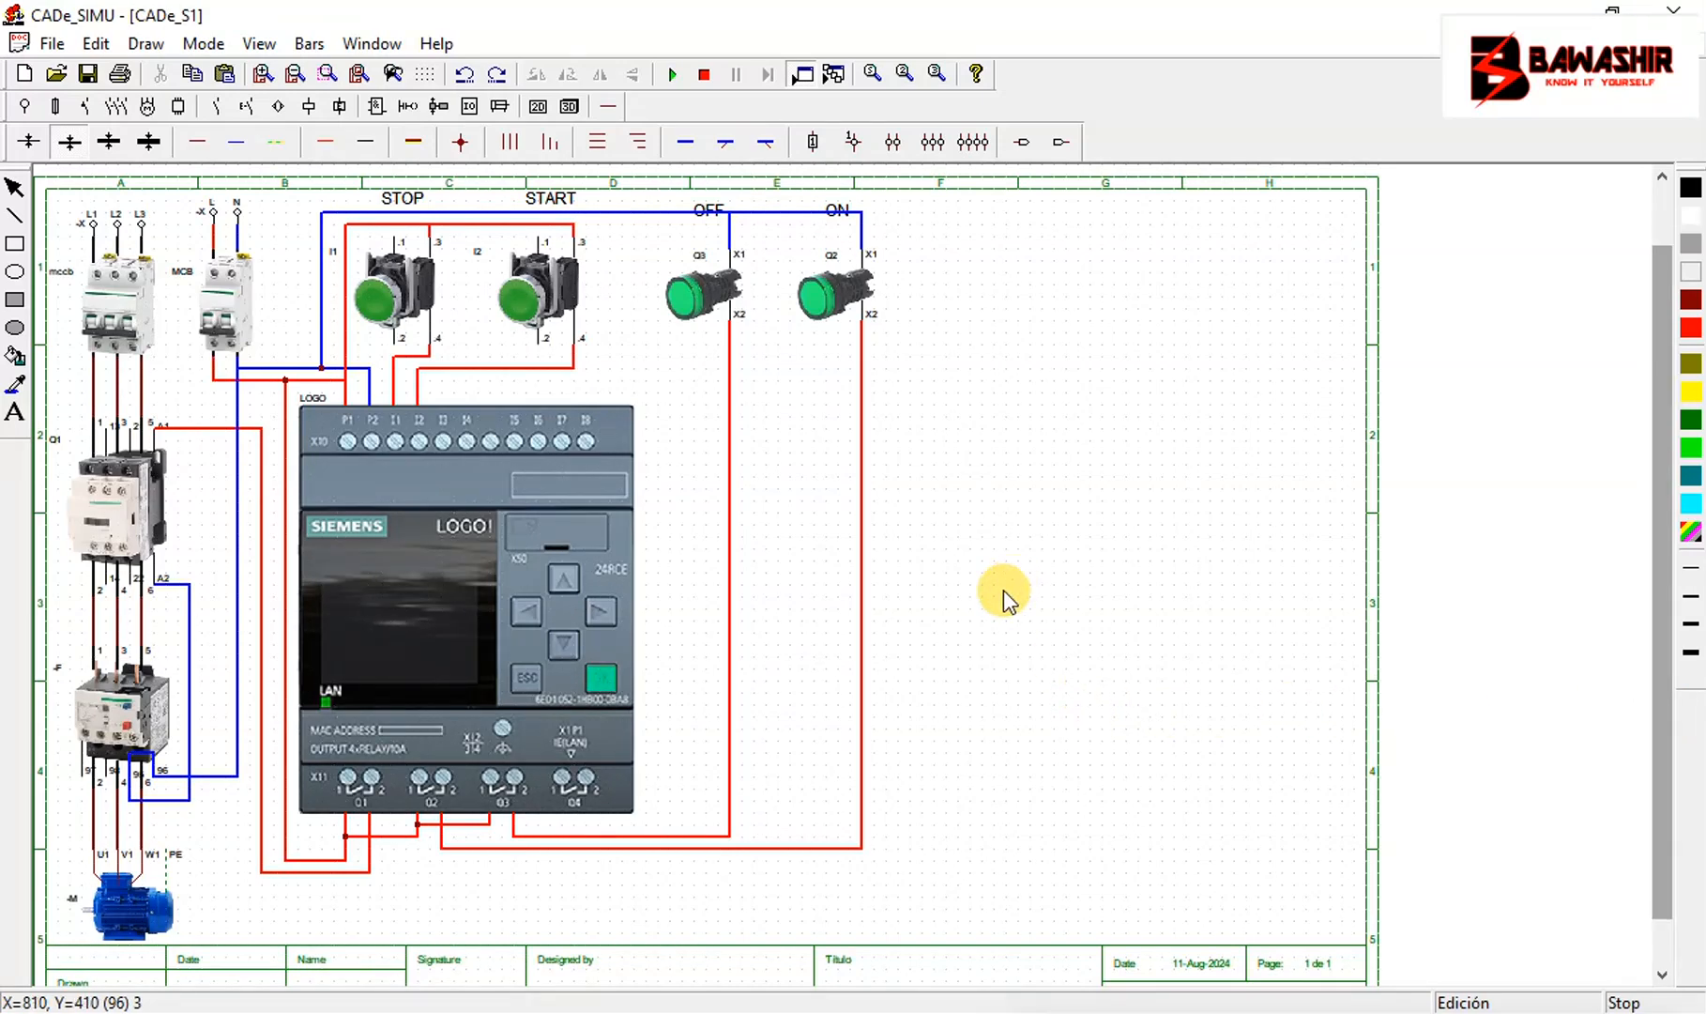
double_click(511, 637)
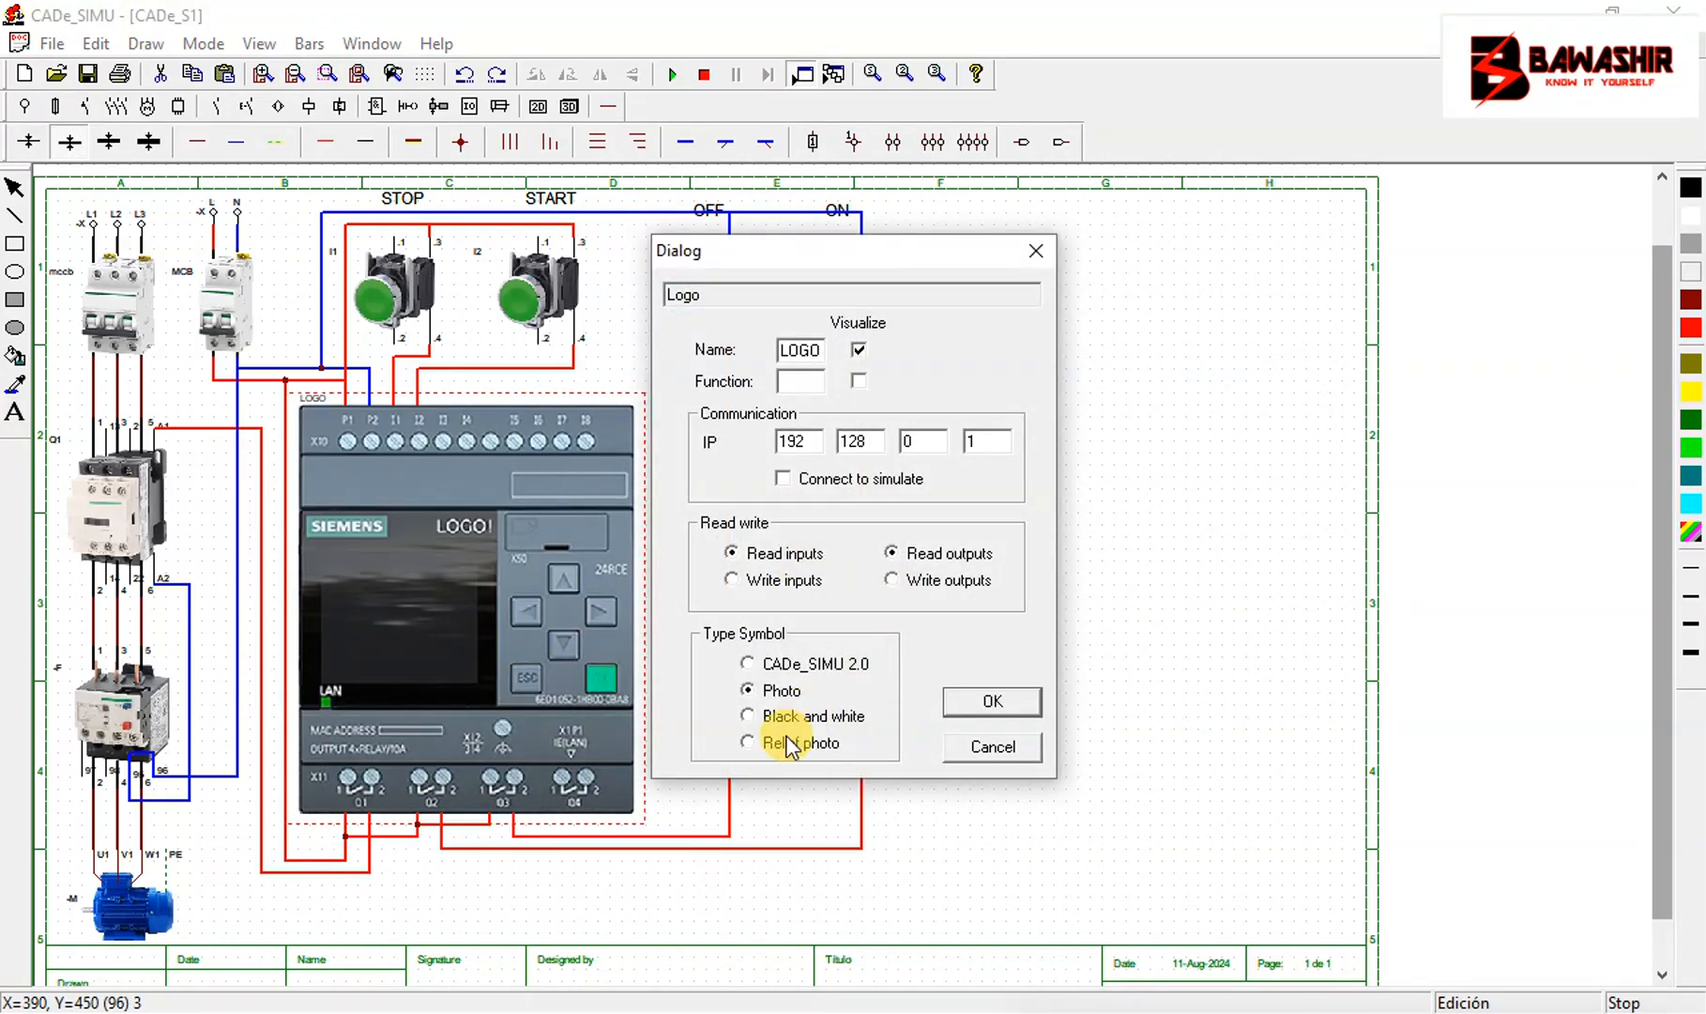
left_click(786, 743)
left_click(995, 701)
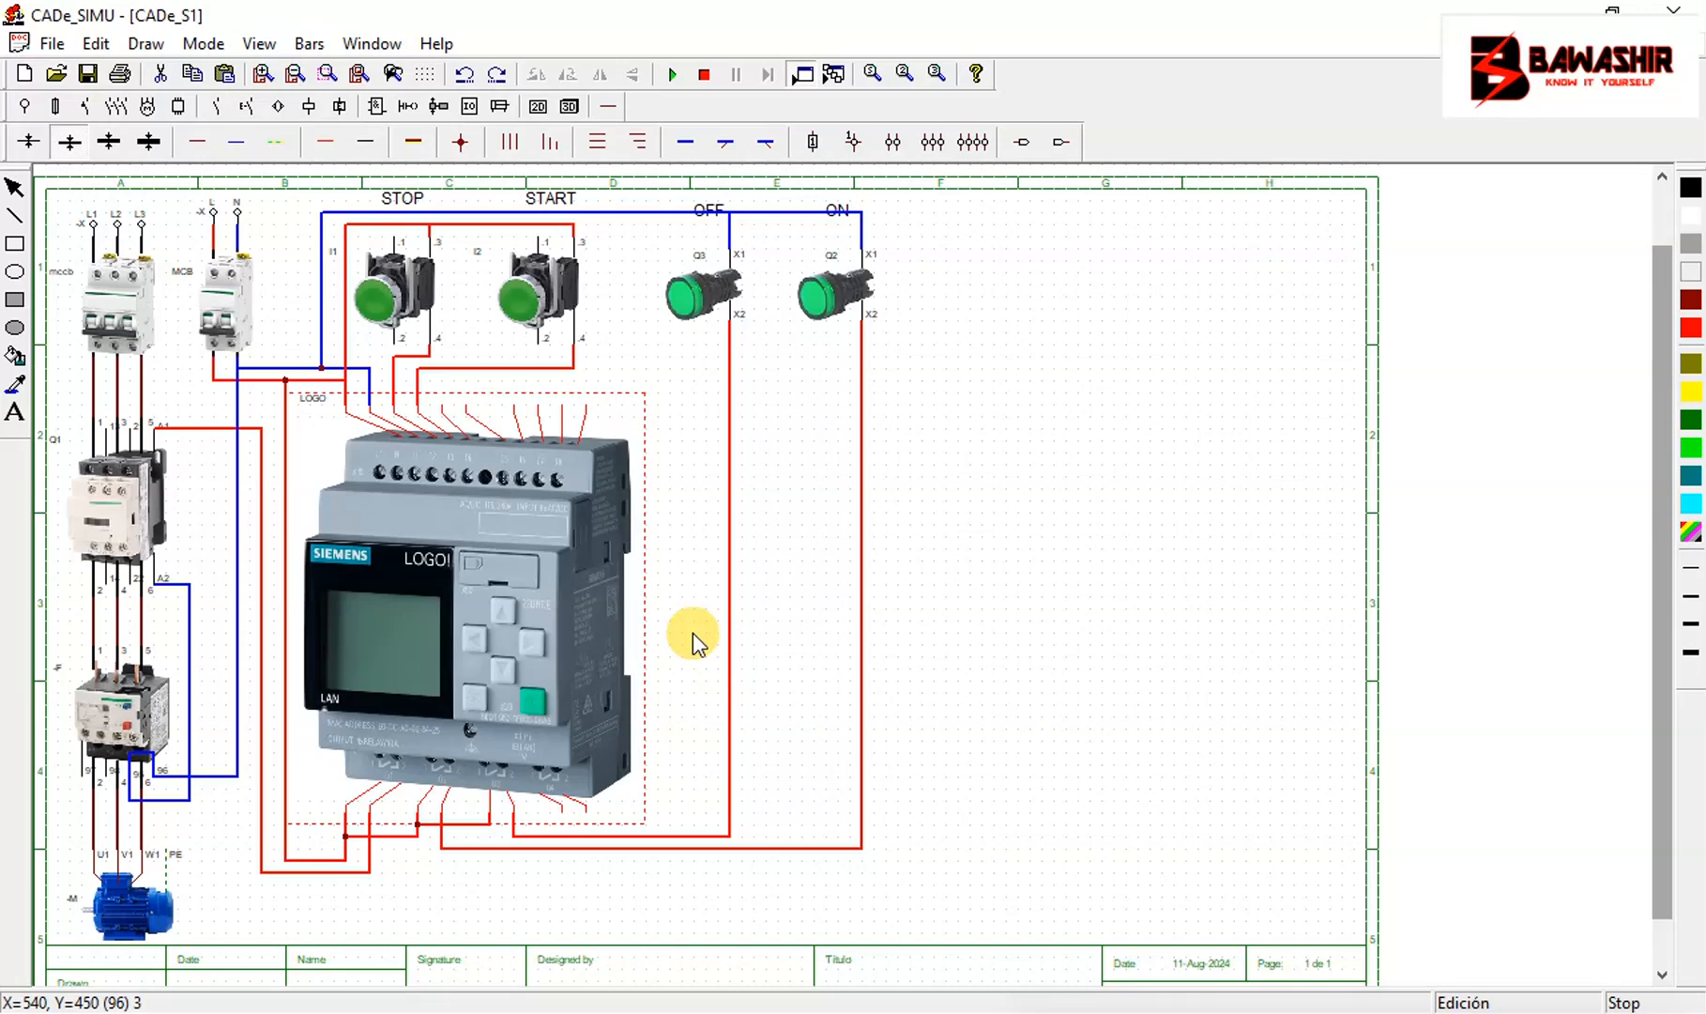
Start the simulation and switch on the mccb and MCB breakers to power the LOGO! module
left_click(672, 75)
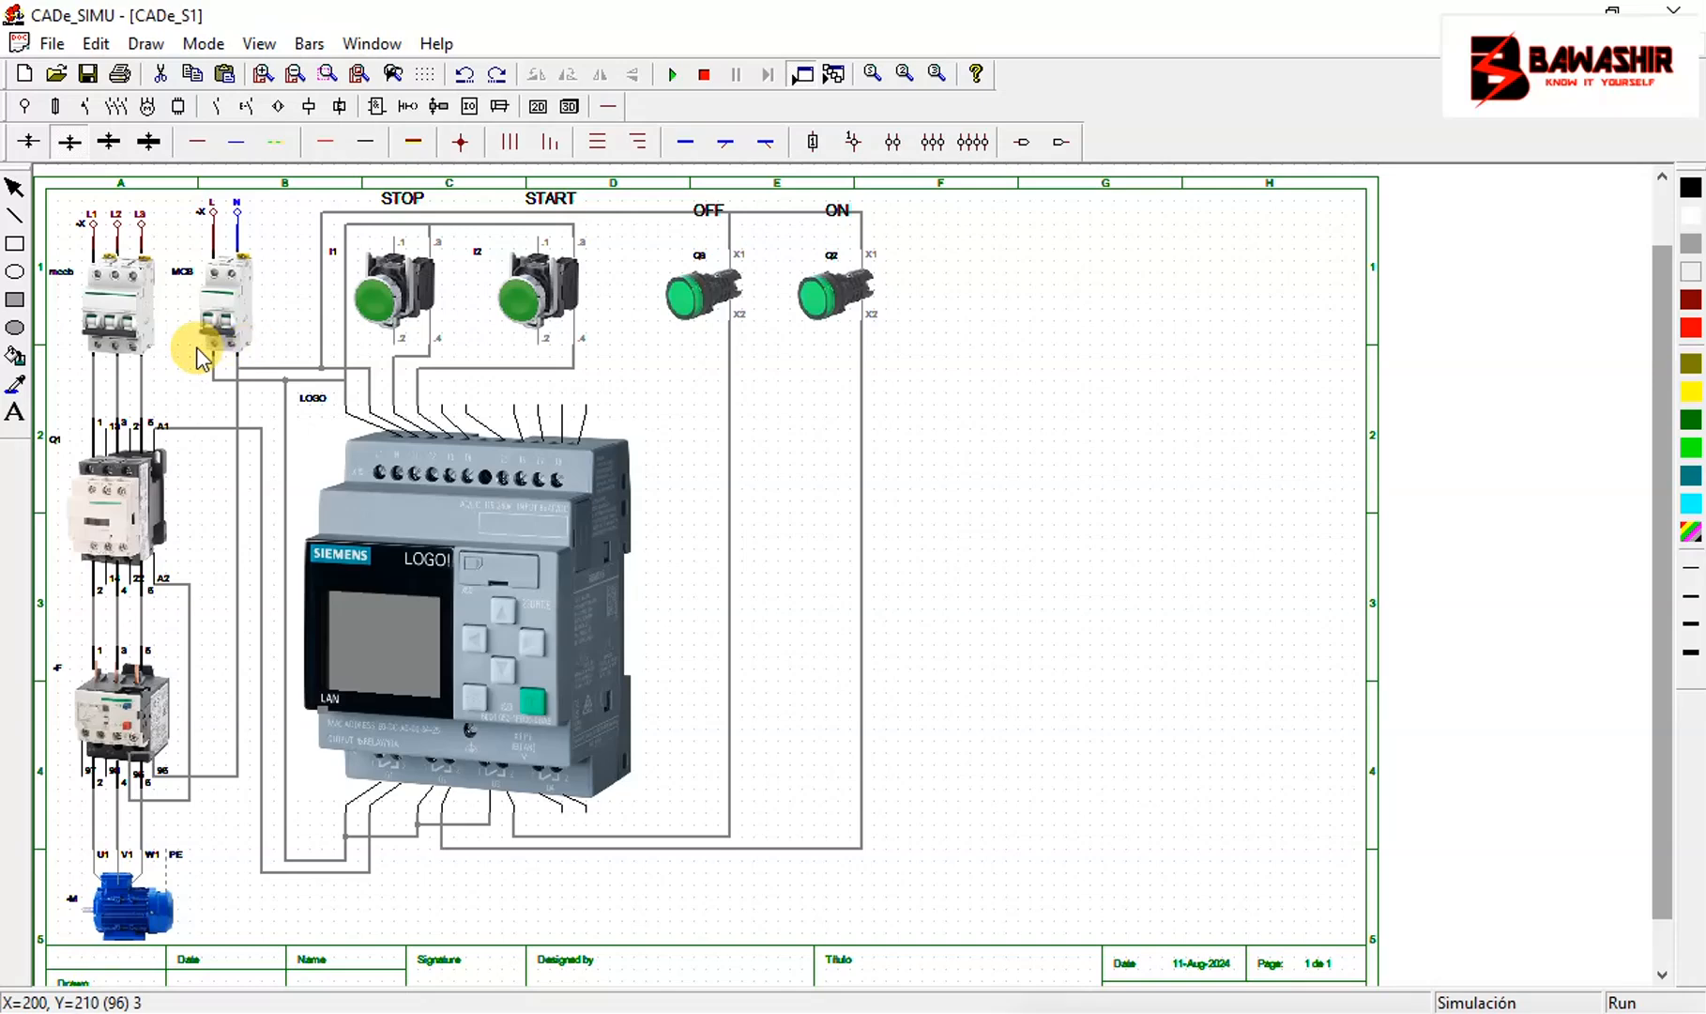
left_click(122, 336)
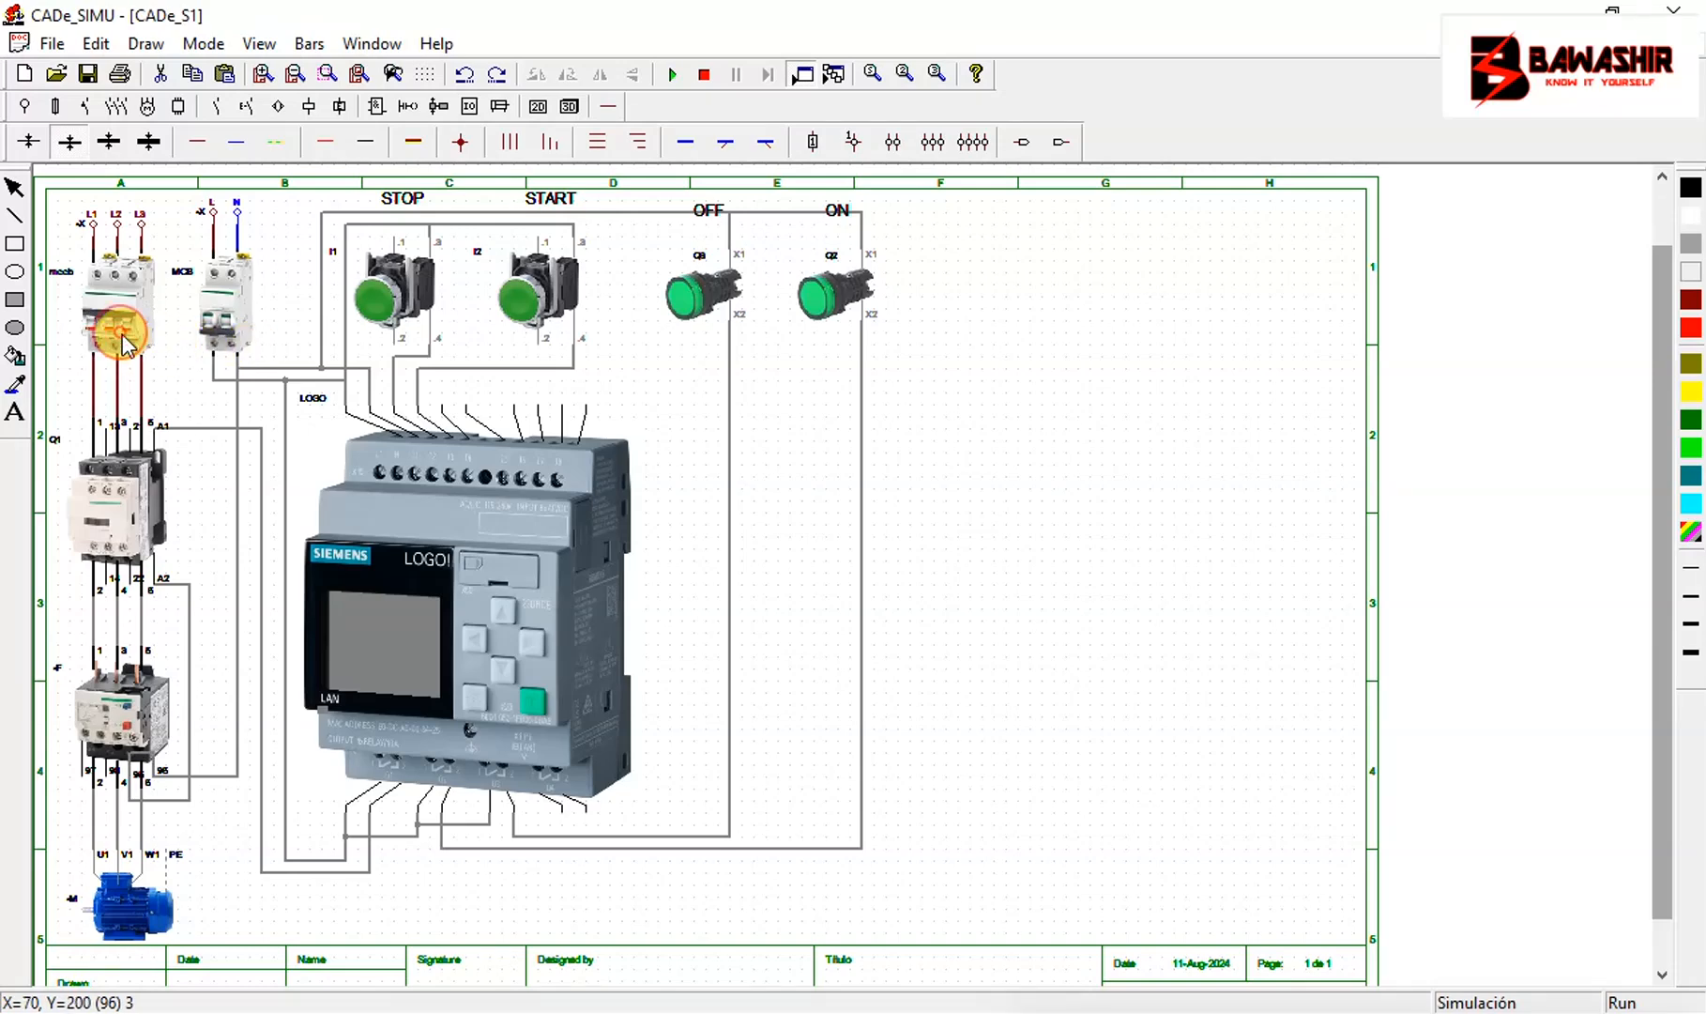
left_click(221, 330)
left_click(369, 693)
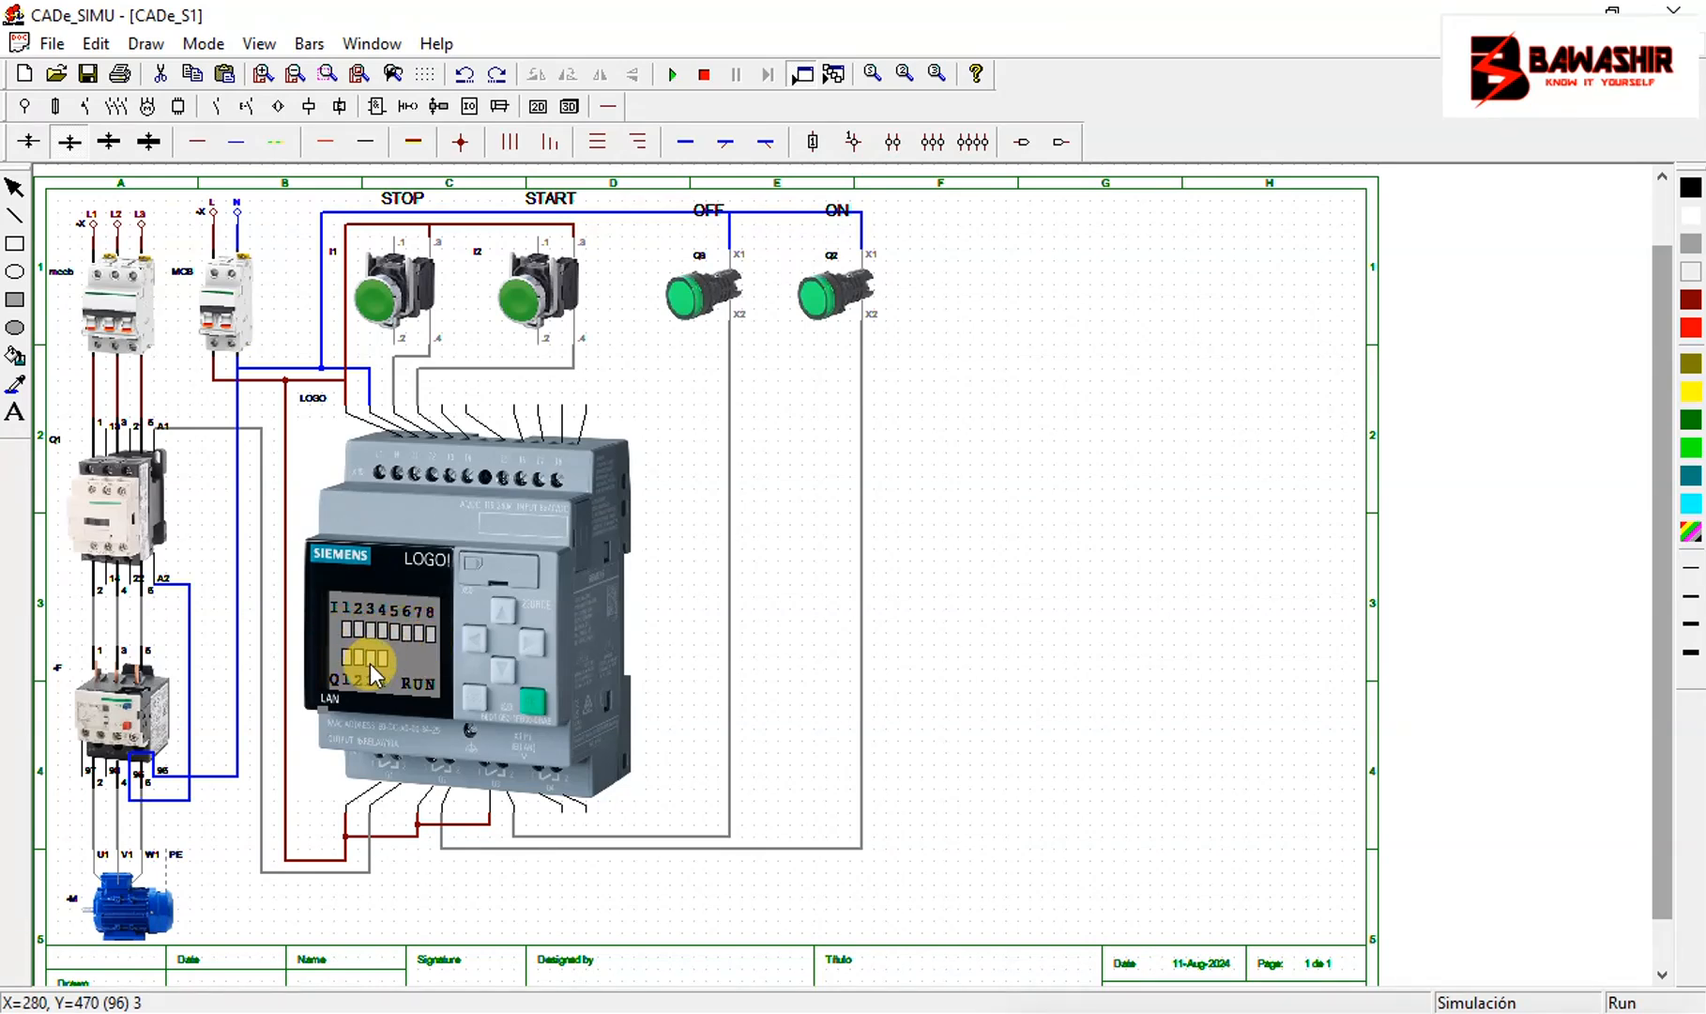
Test the STOP and START push buttons against the LOGO! input display and stop the simulation
left_click(394, 304)
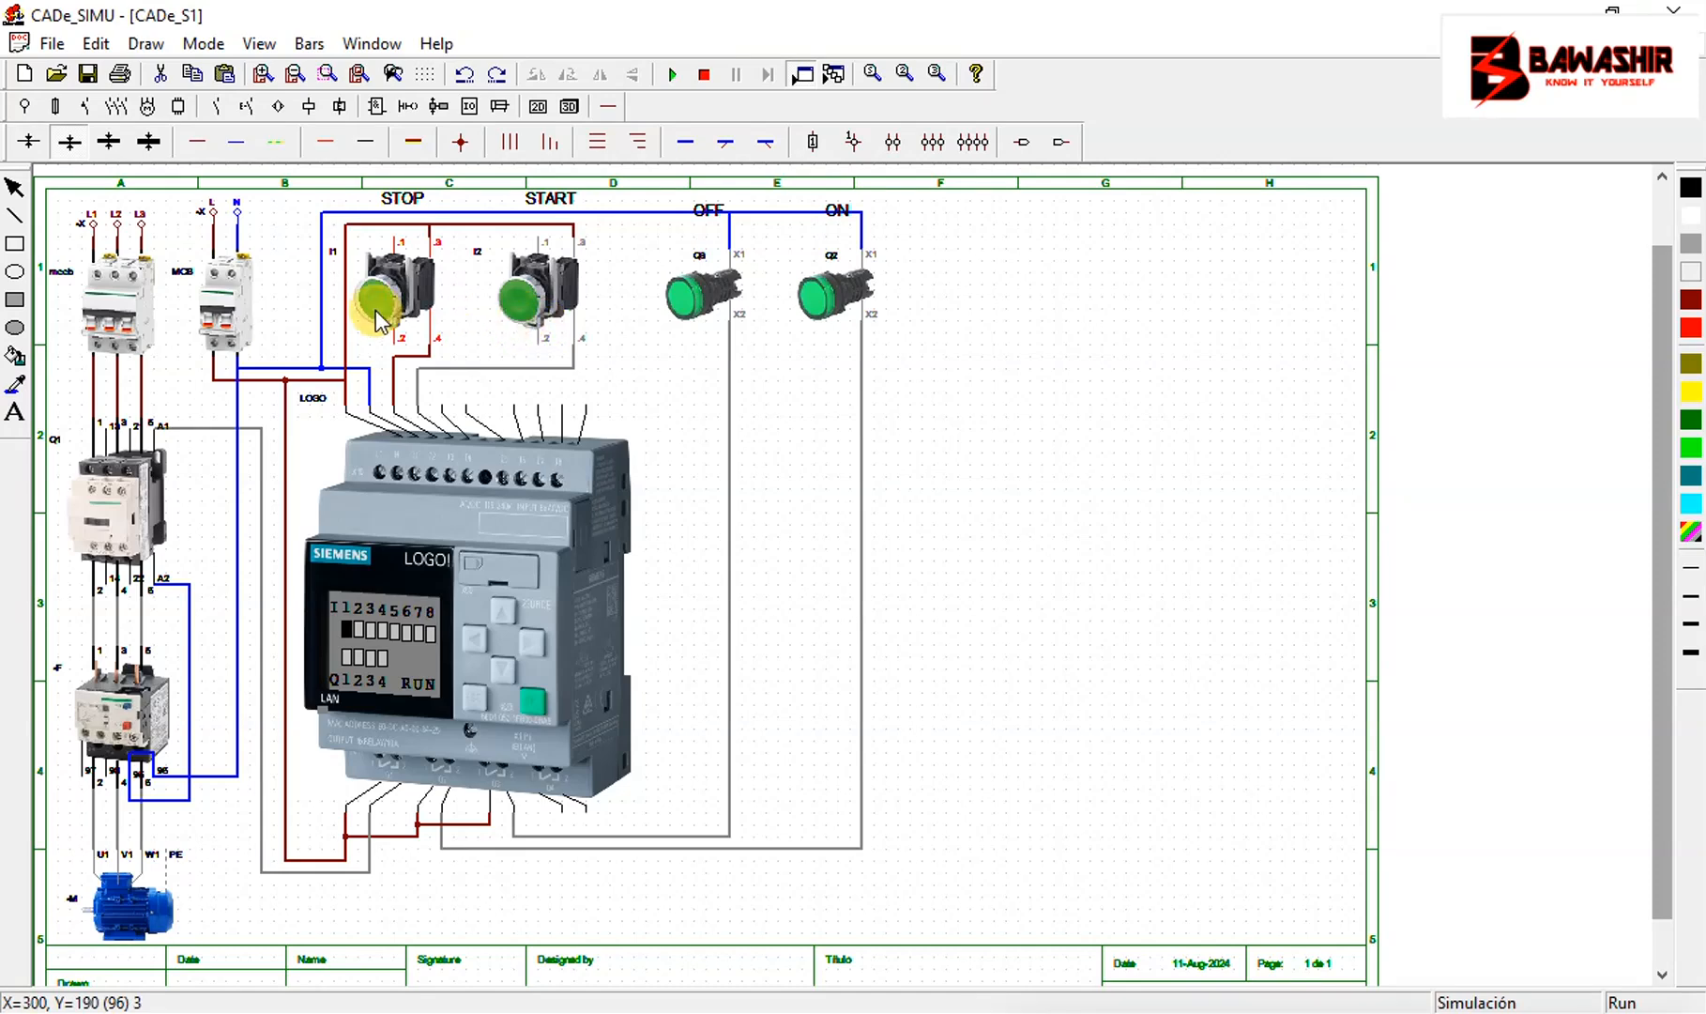
left_click(528, 306)
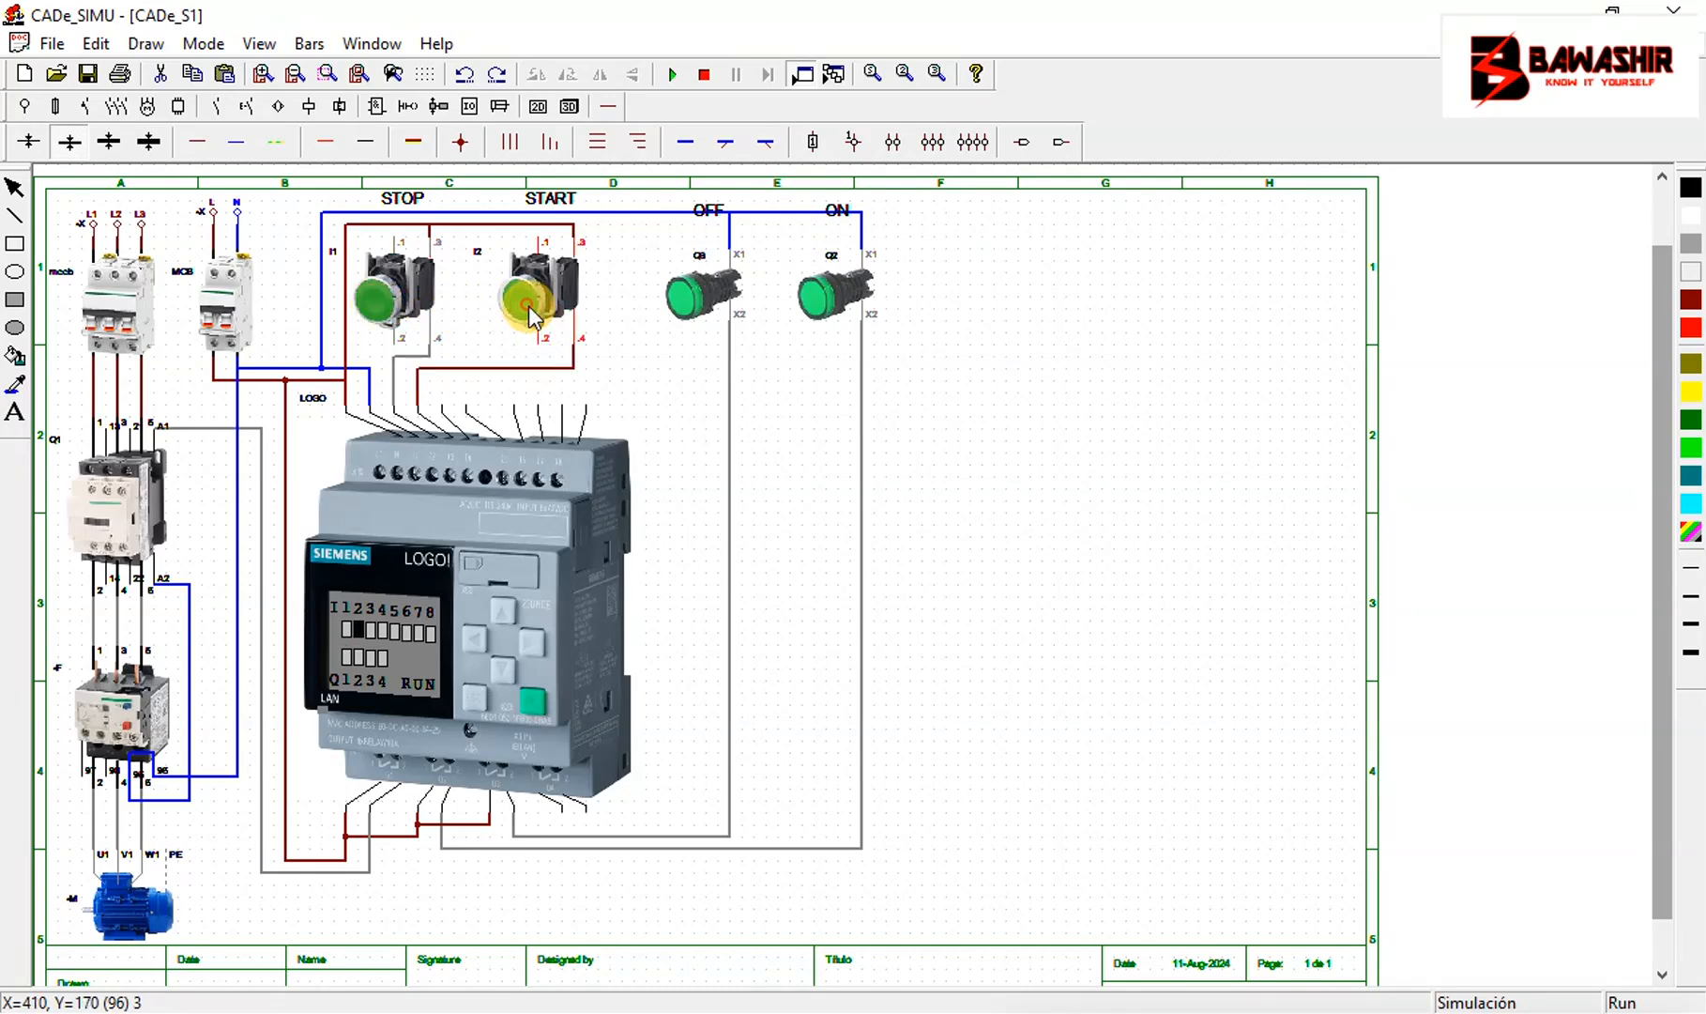
left_click(528, 306)
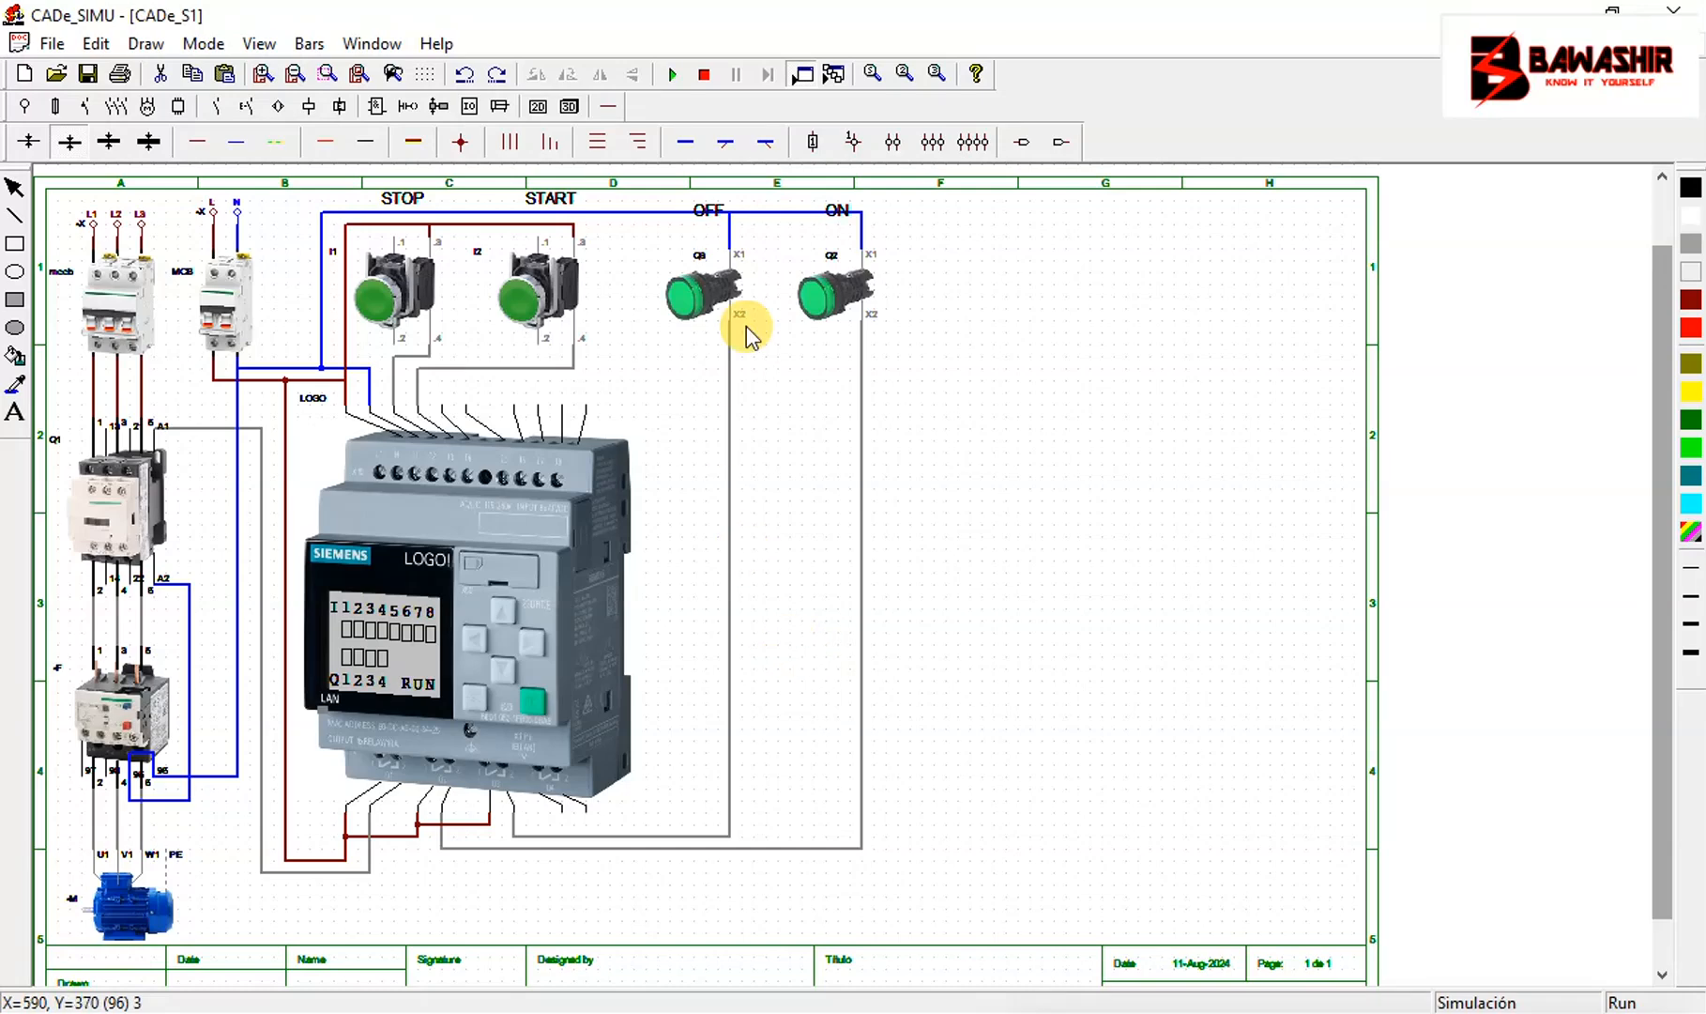
left_click(704, 74)
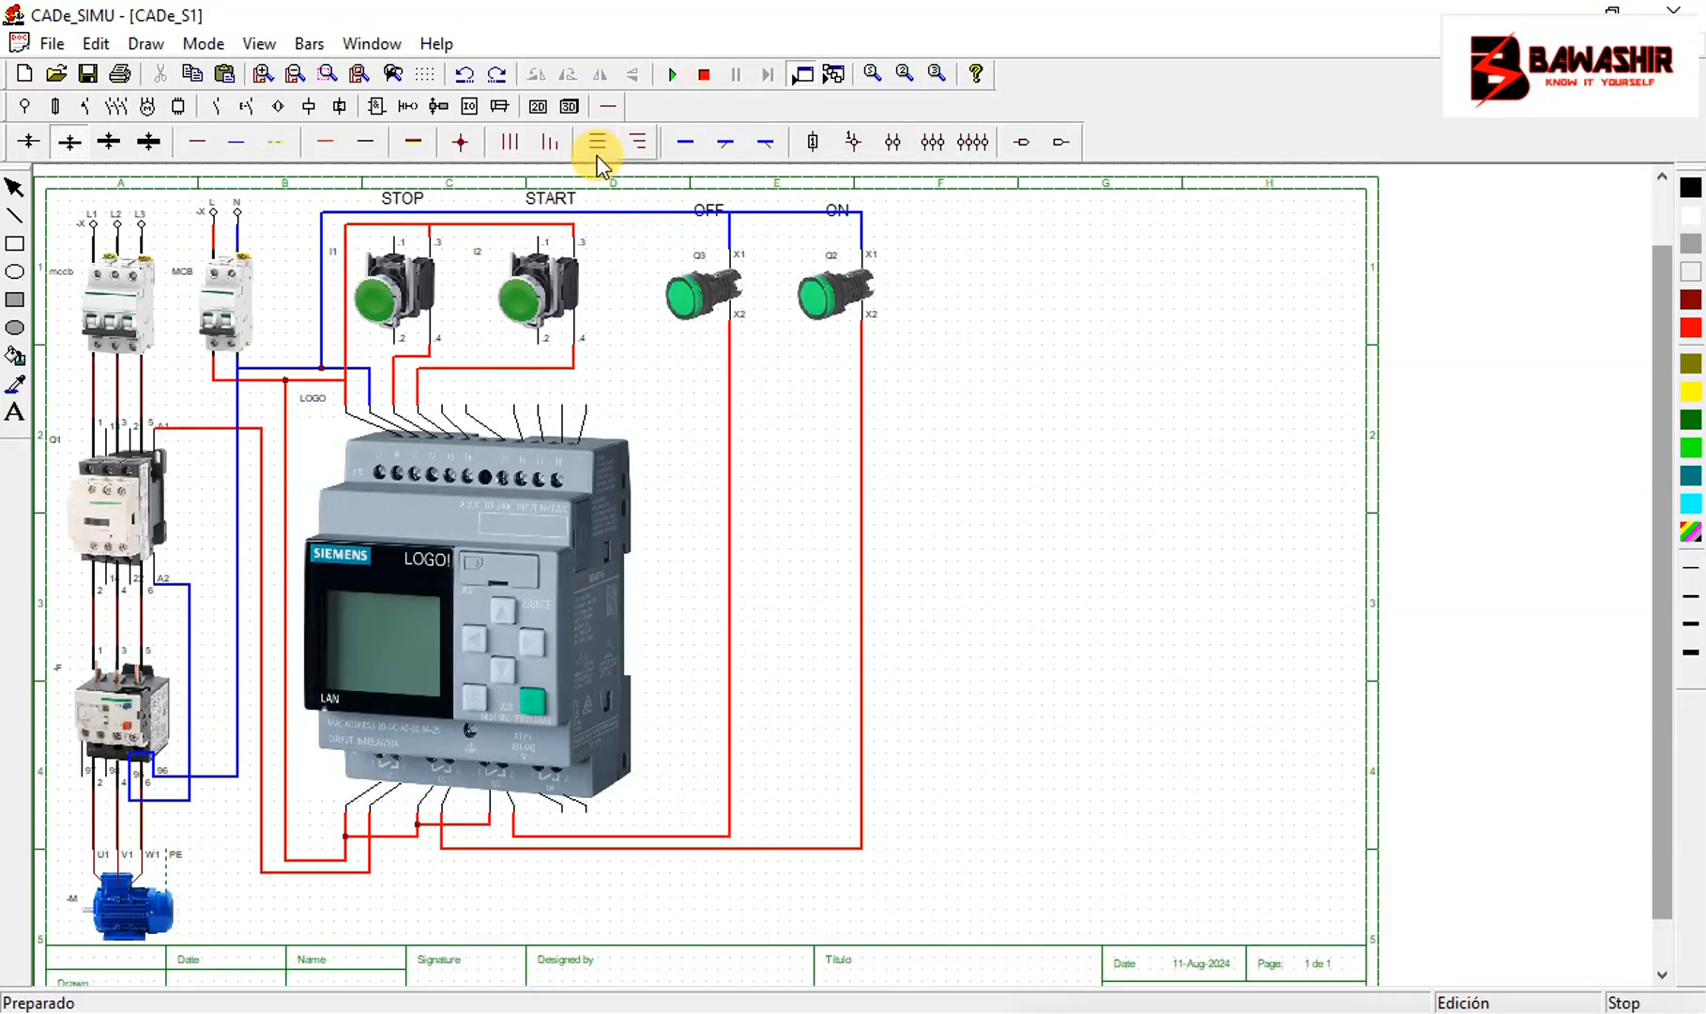
Place a positive supply terminal beside the ON lamp and a negative supply terminal near the sheet's far edge
left_click(20, 105)
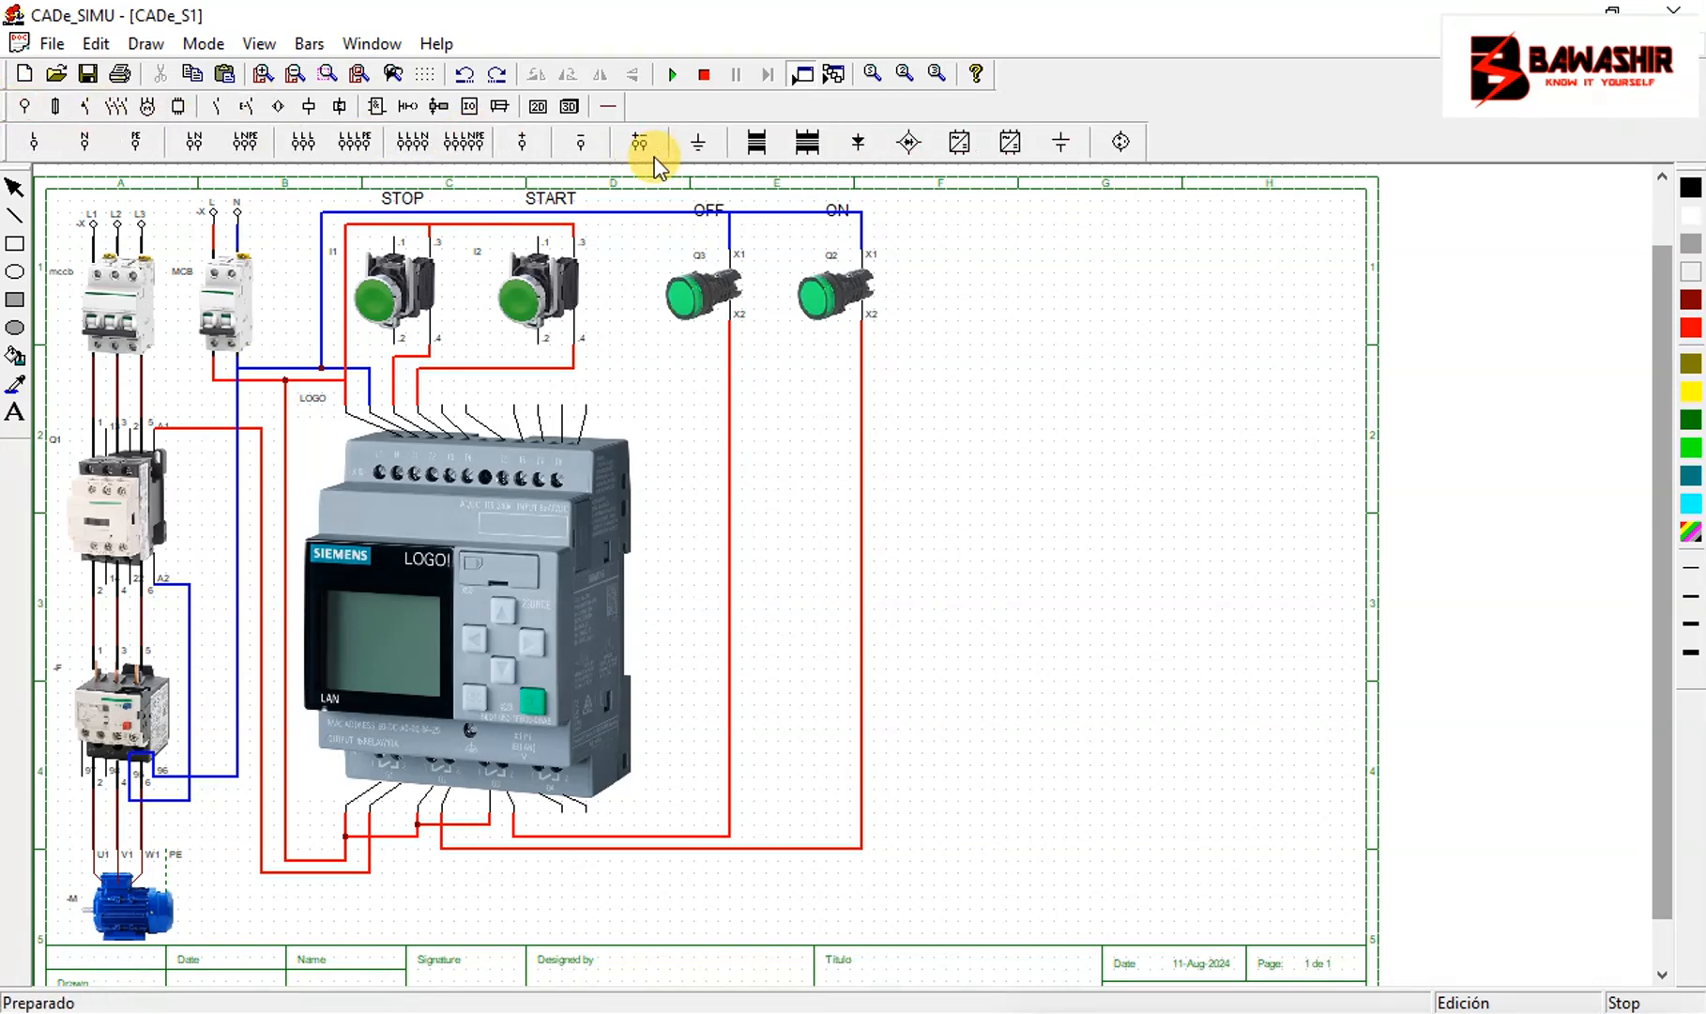
left_click(529, 142)
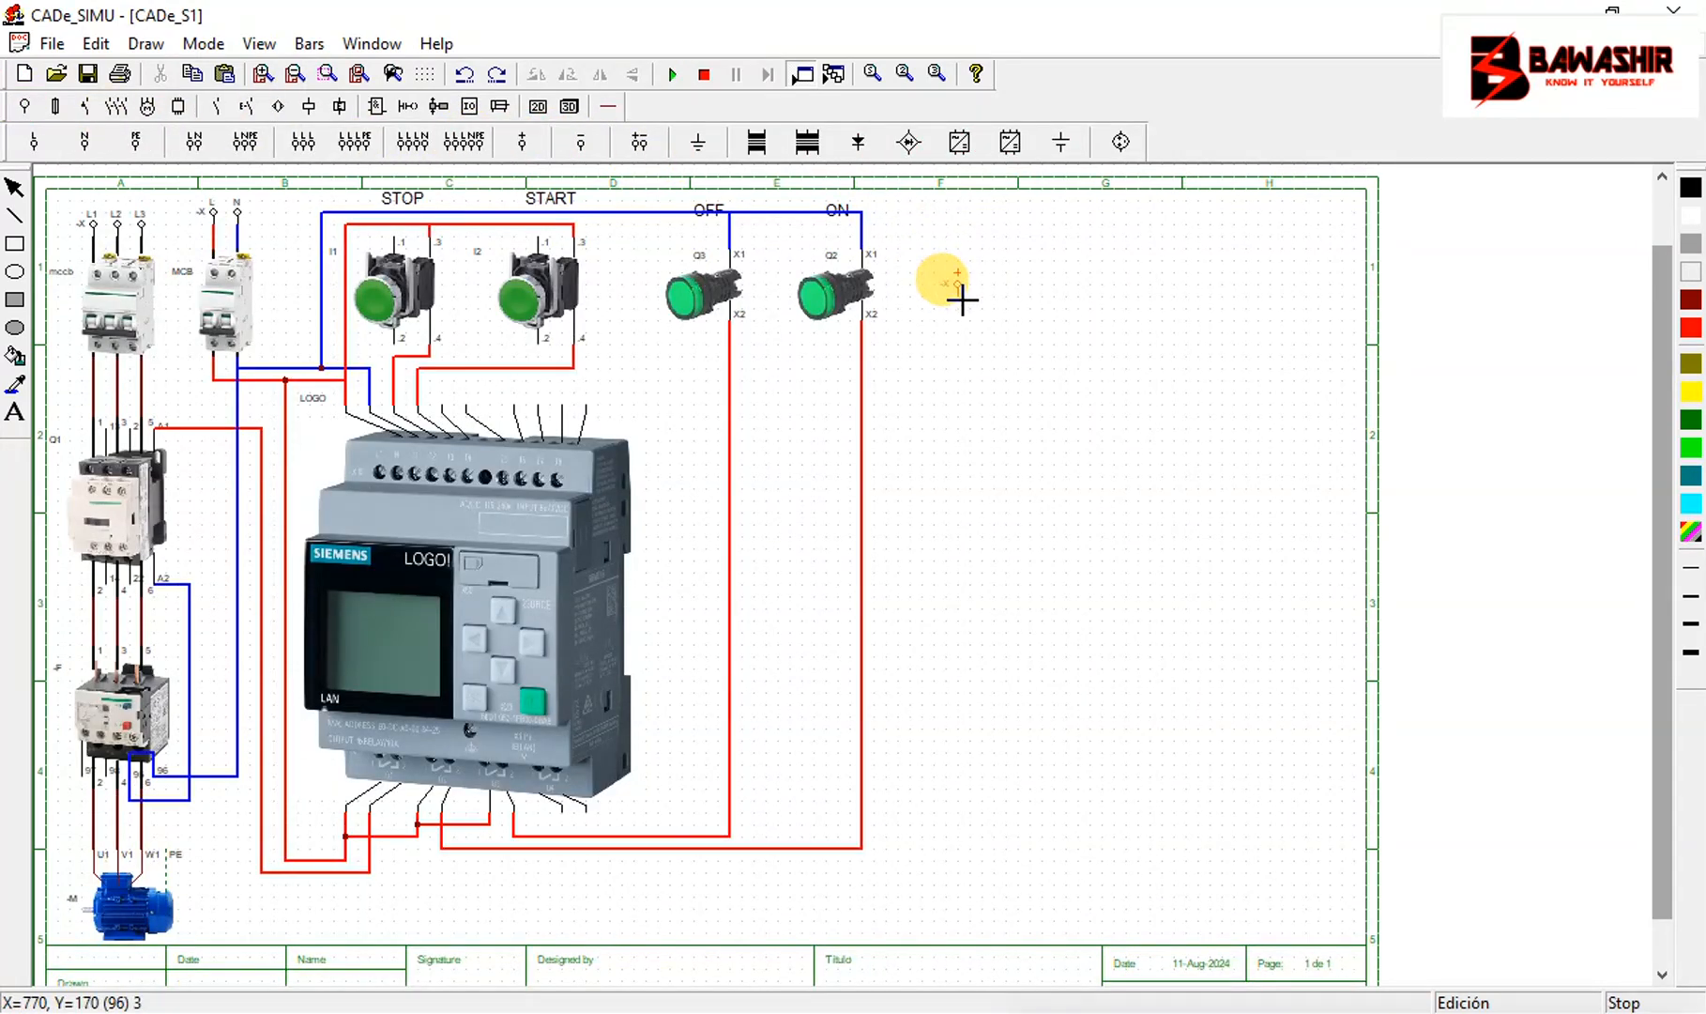
left_click(963, 300)
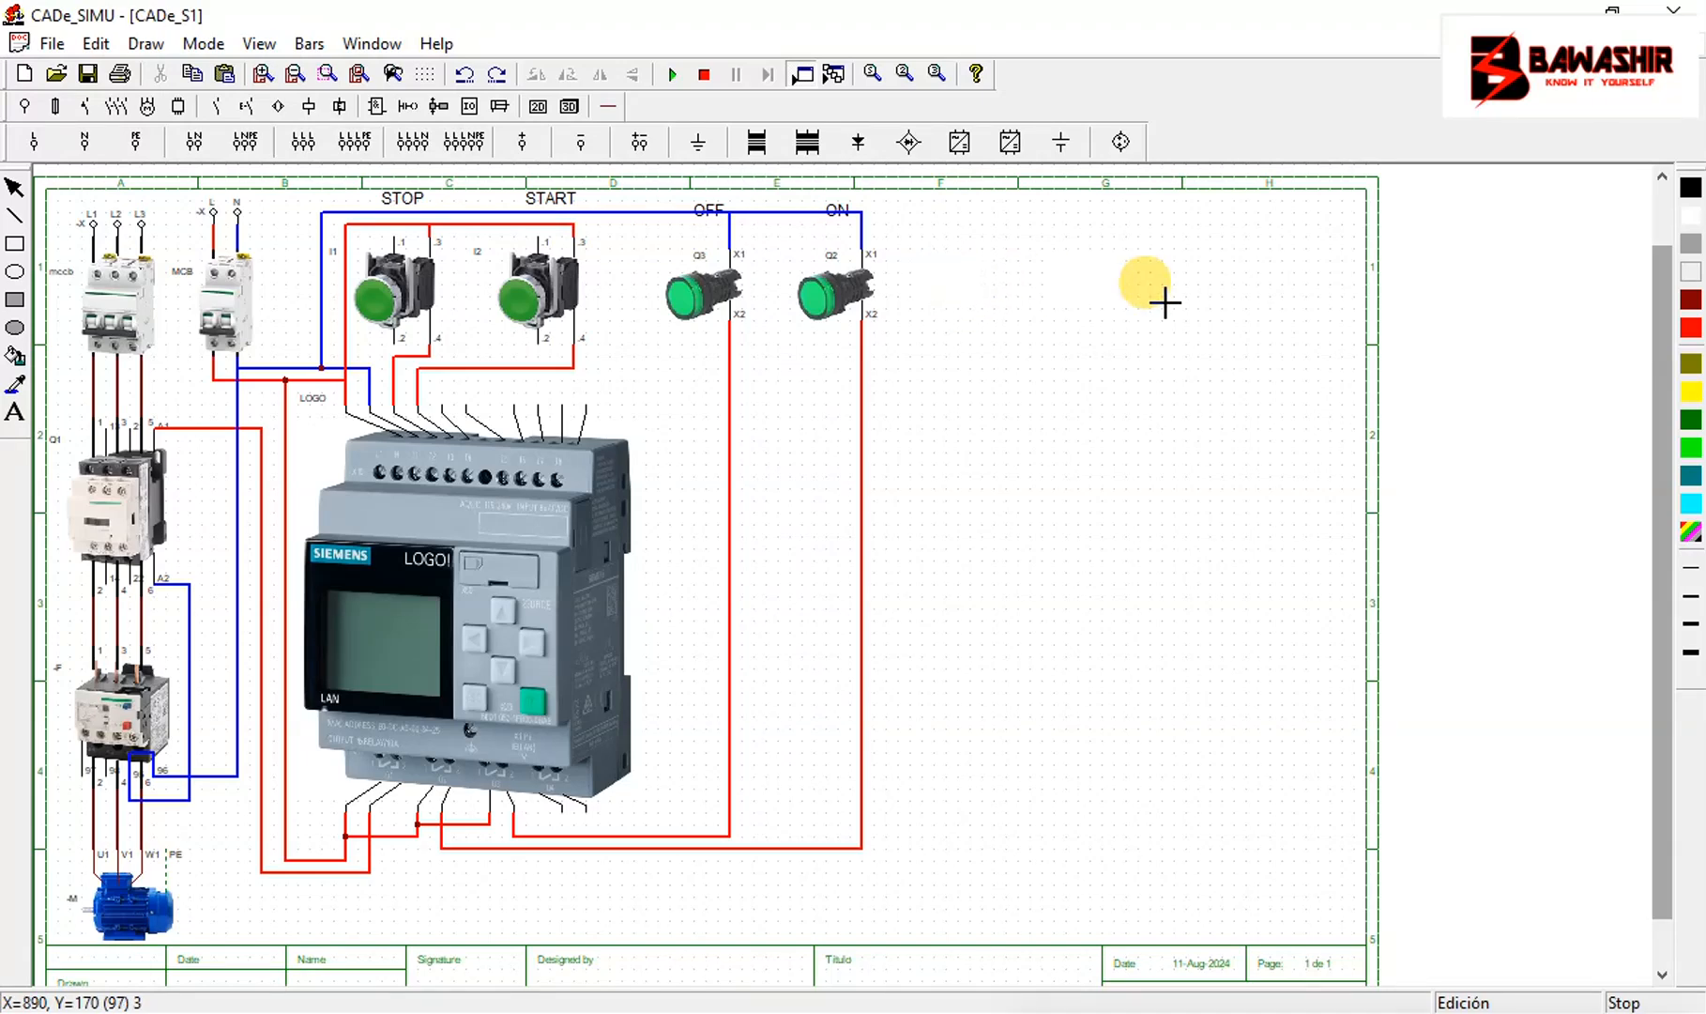
left_click(584, 142)
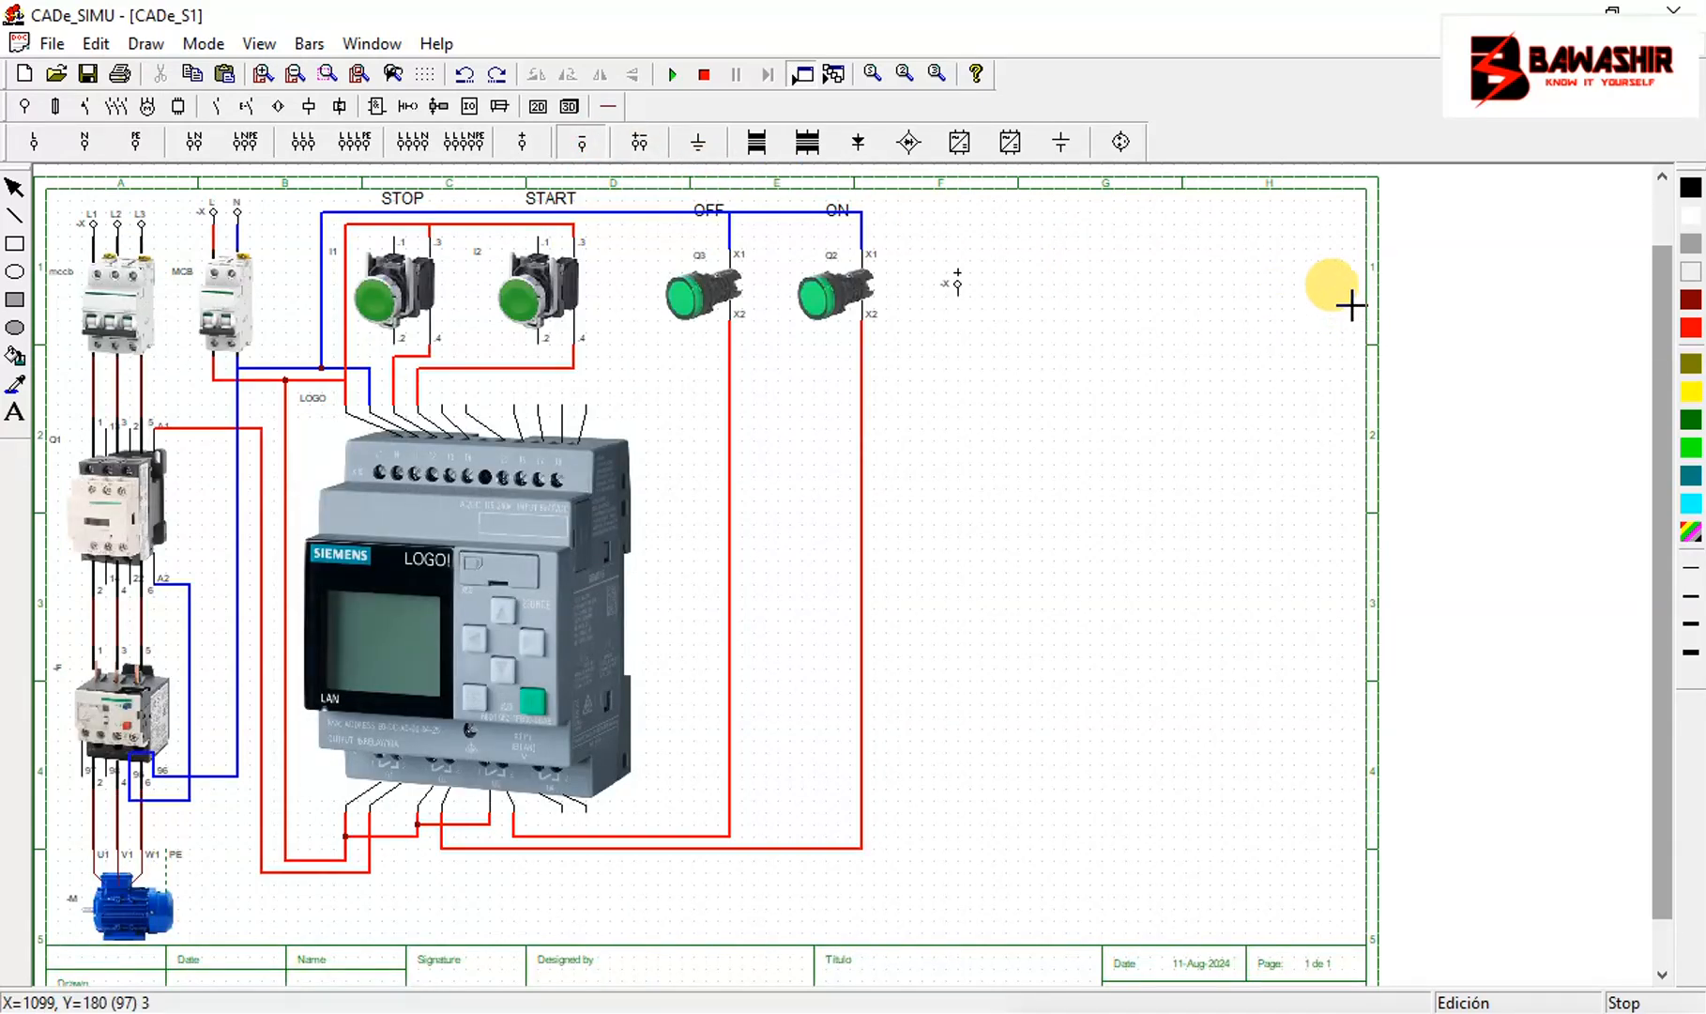
right_click(1352, 274)
left_click(581, 146)
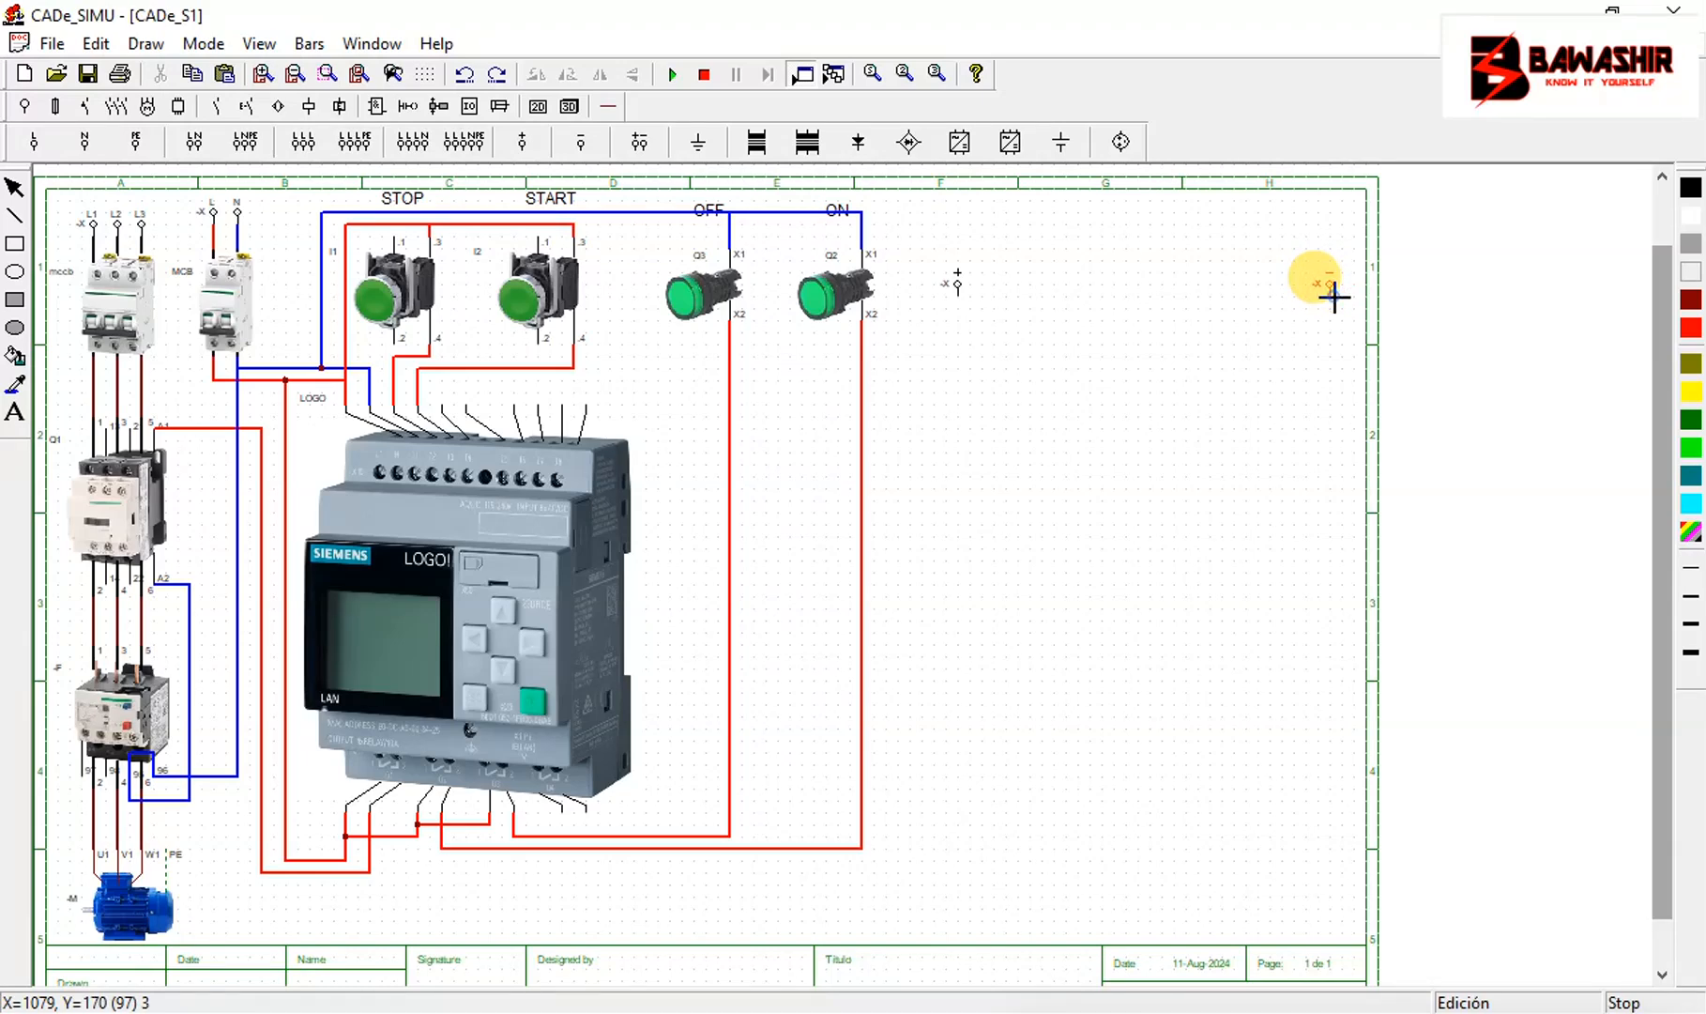
left_click(1334, 298)
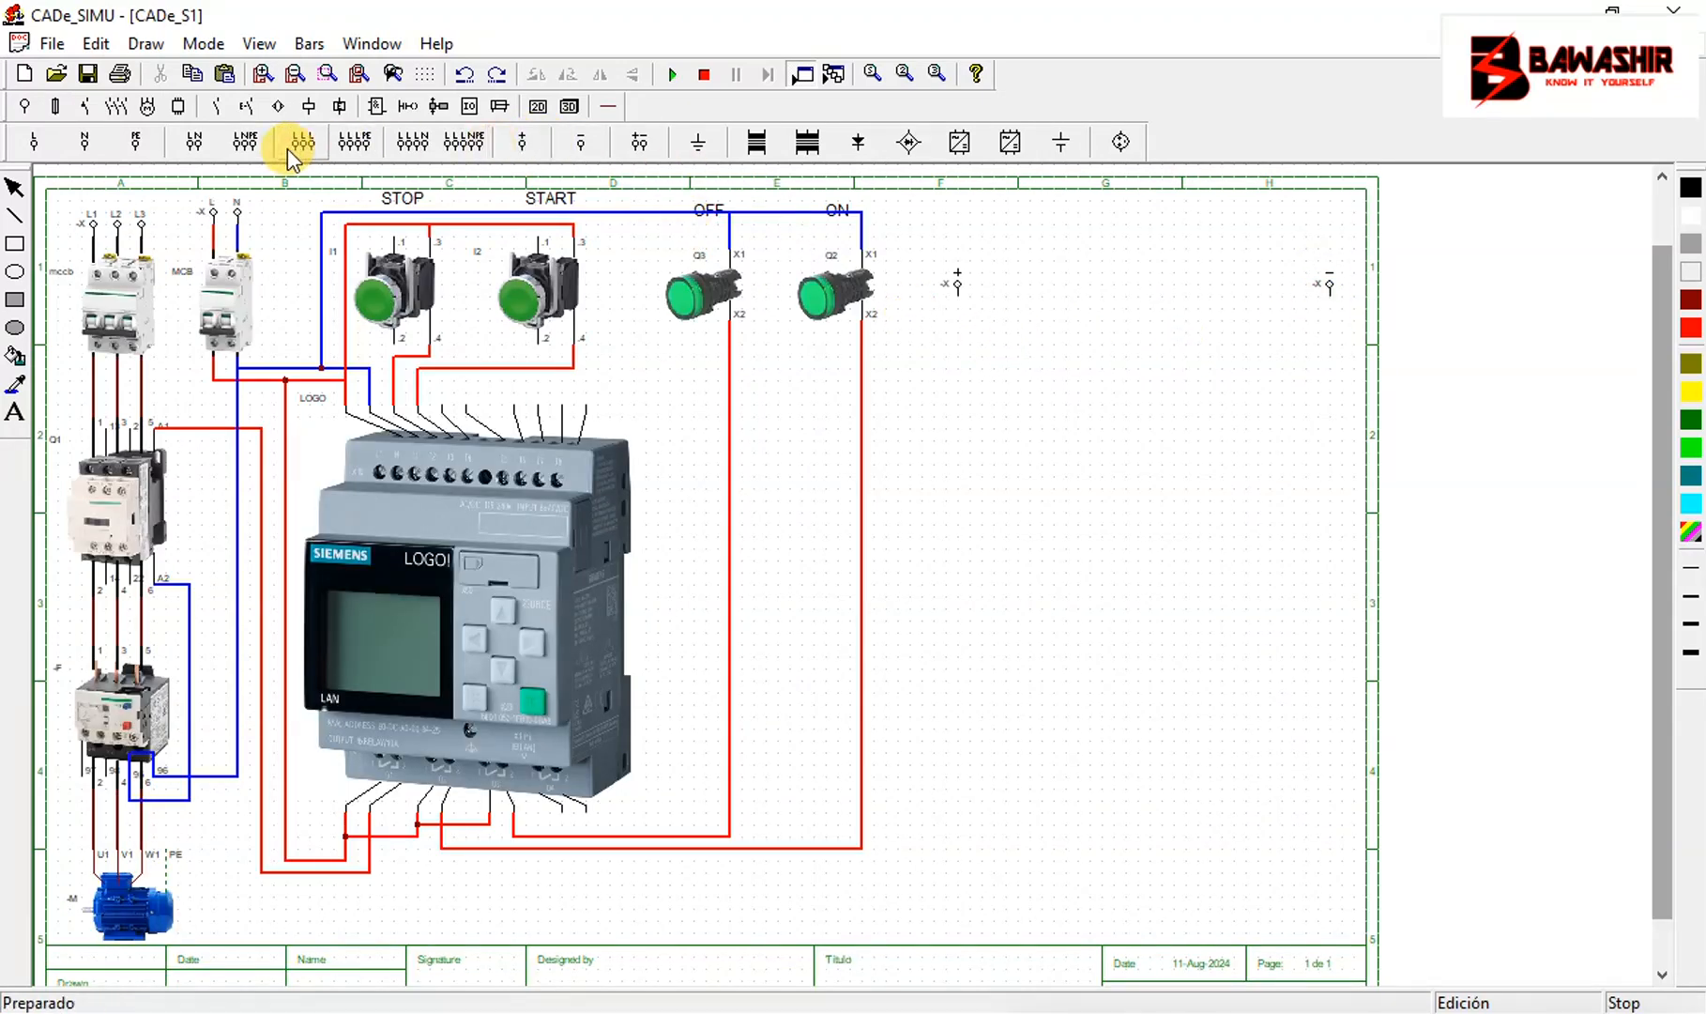
Place a normally closed ladder contact below the positive terminal, a normally open contact beside it, and another normally open contact beneath the latter
left_click(407, 106)
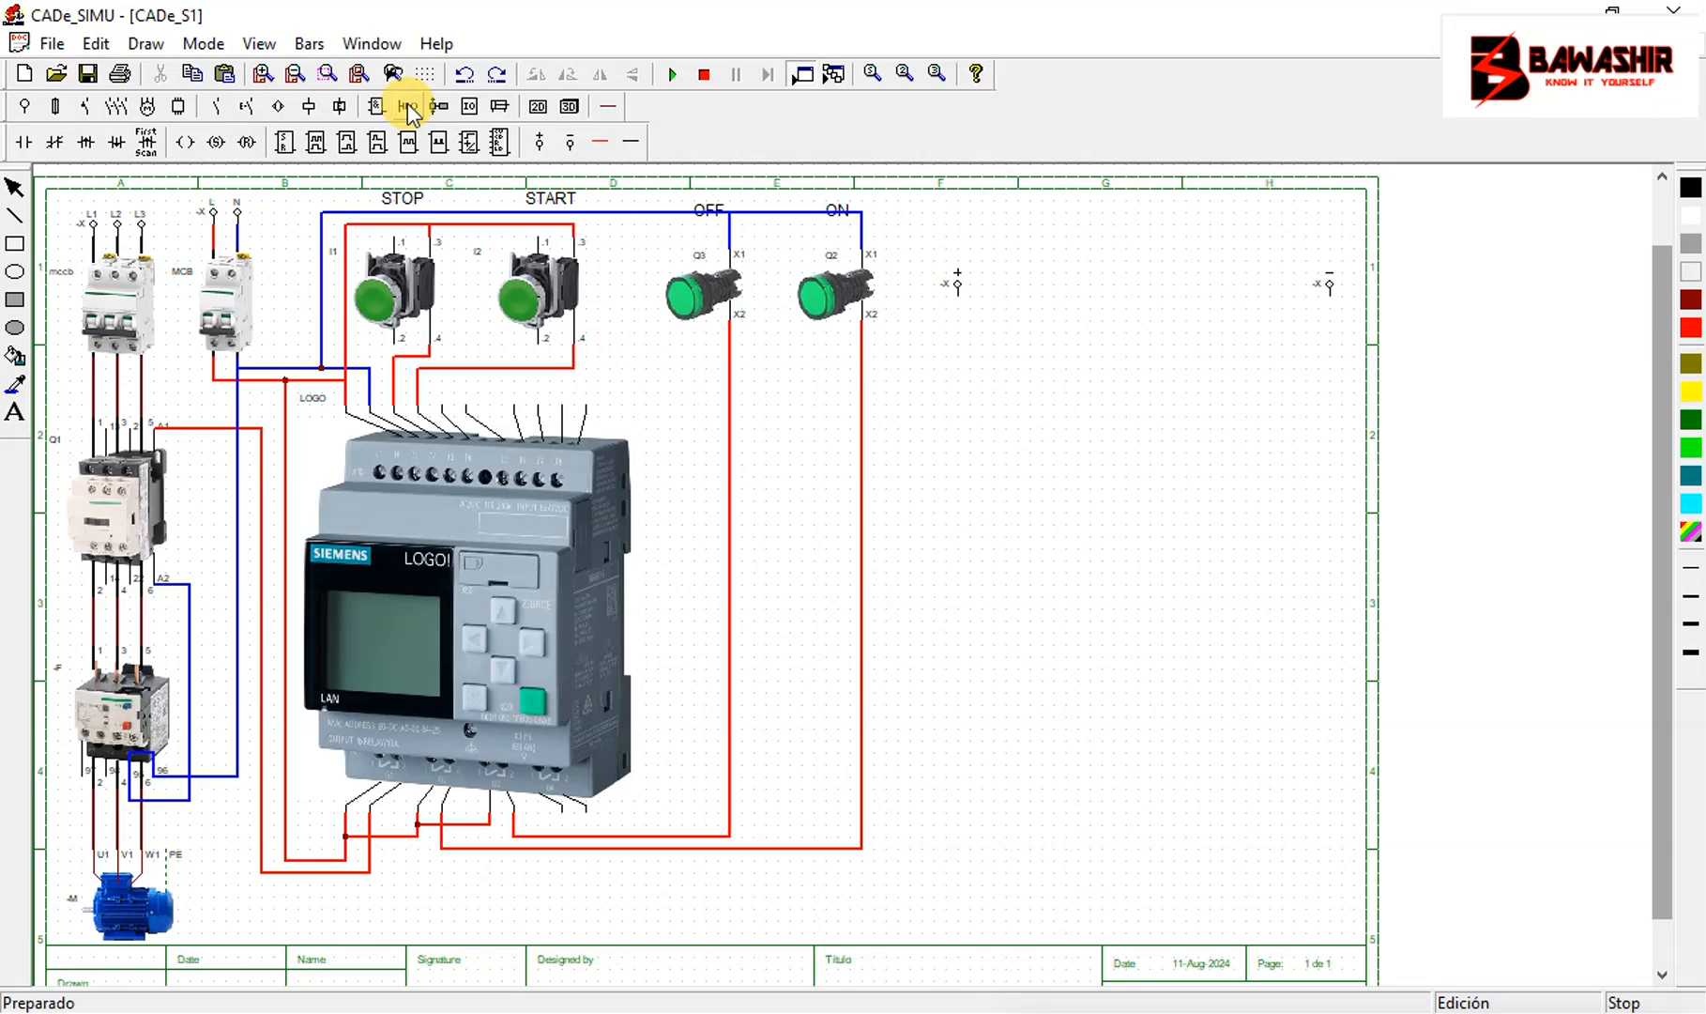
left_click(54, 141)
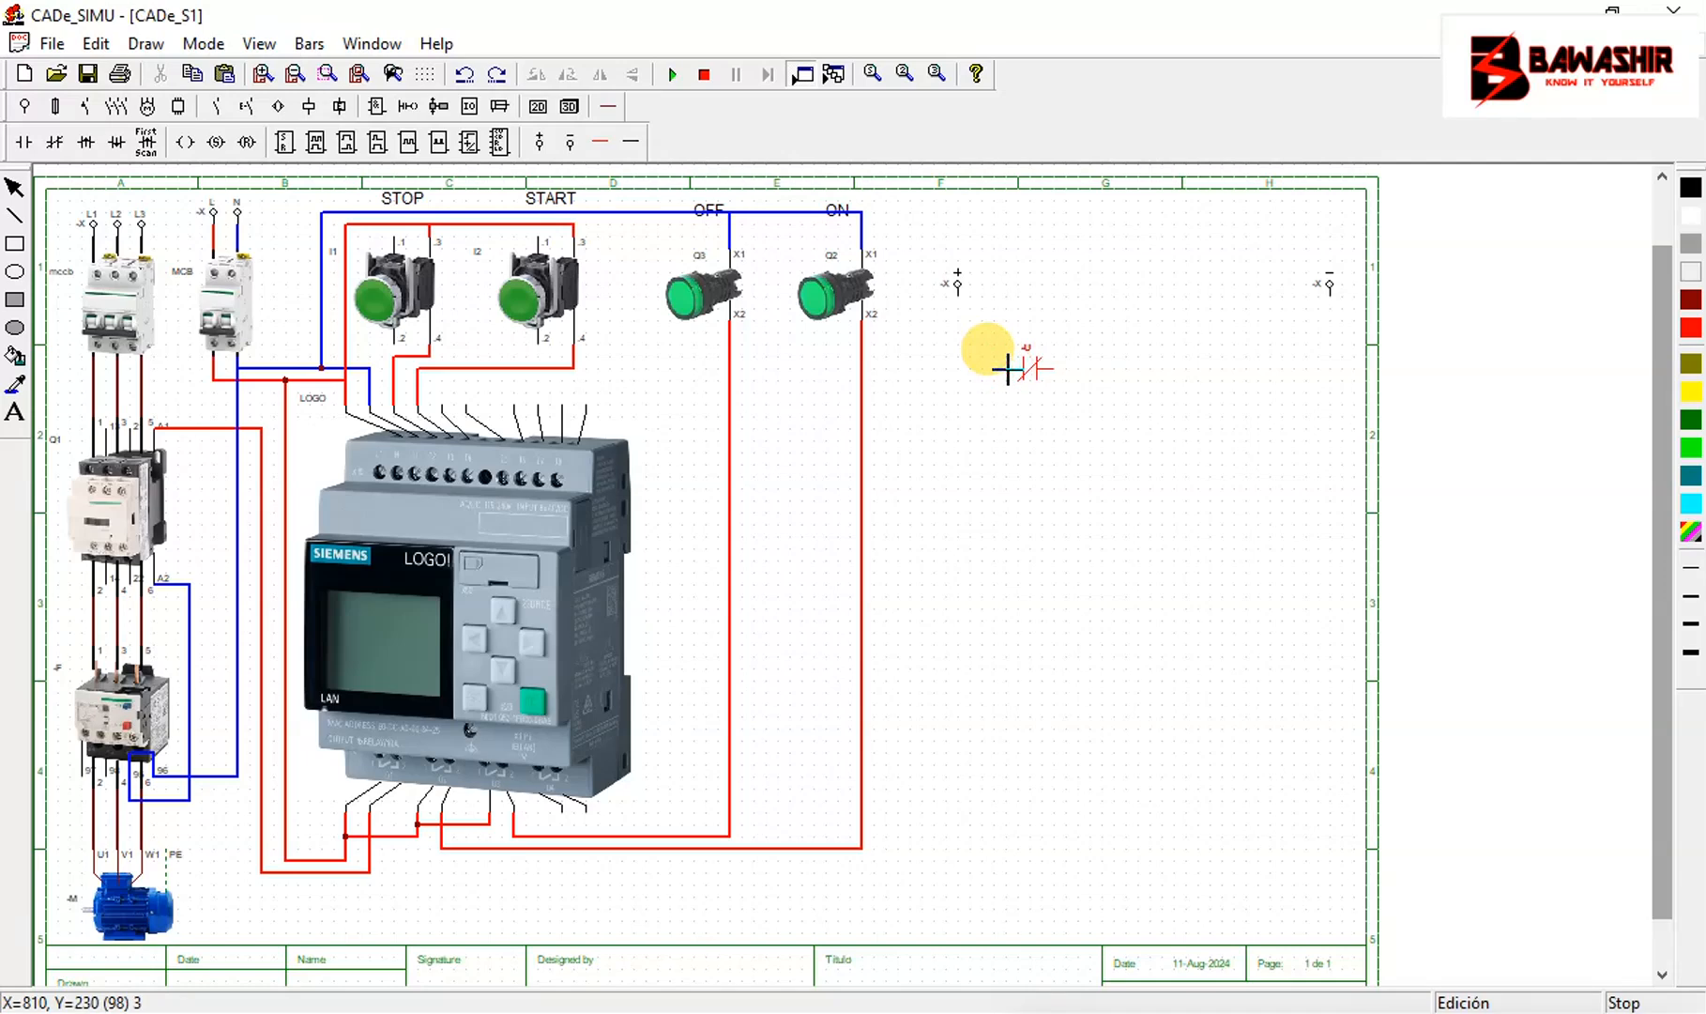
left_click(1006, 369)
left_click(24, 142)
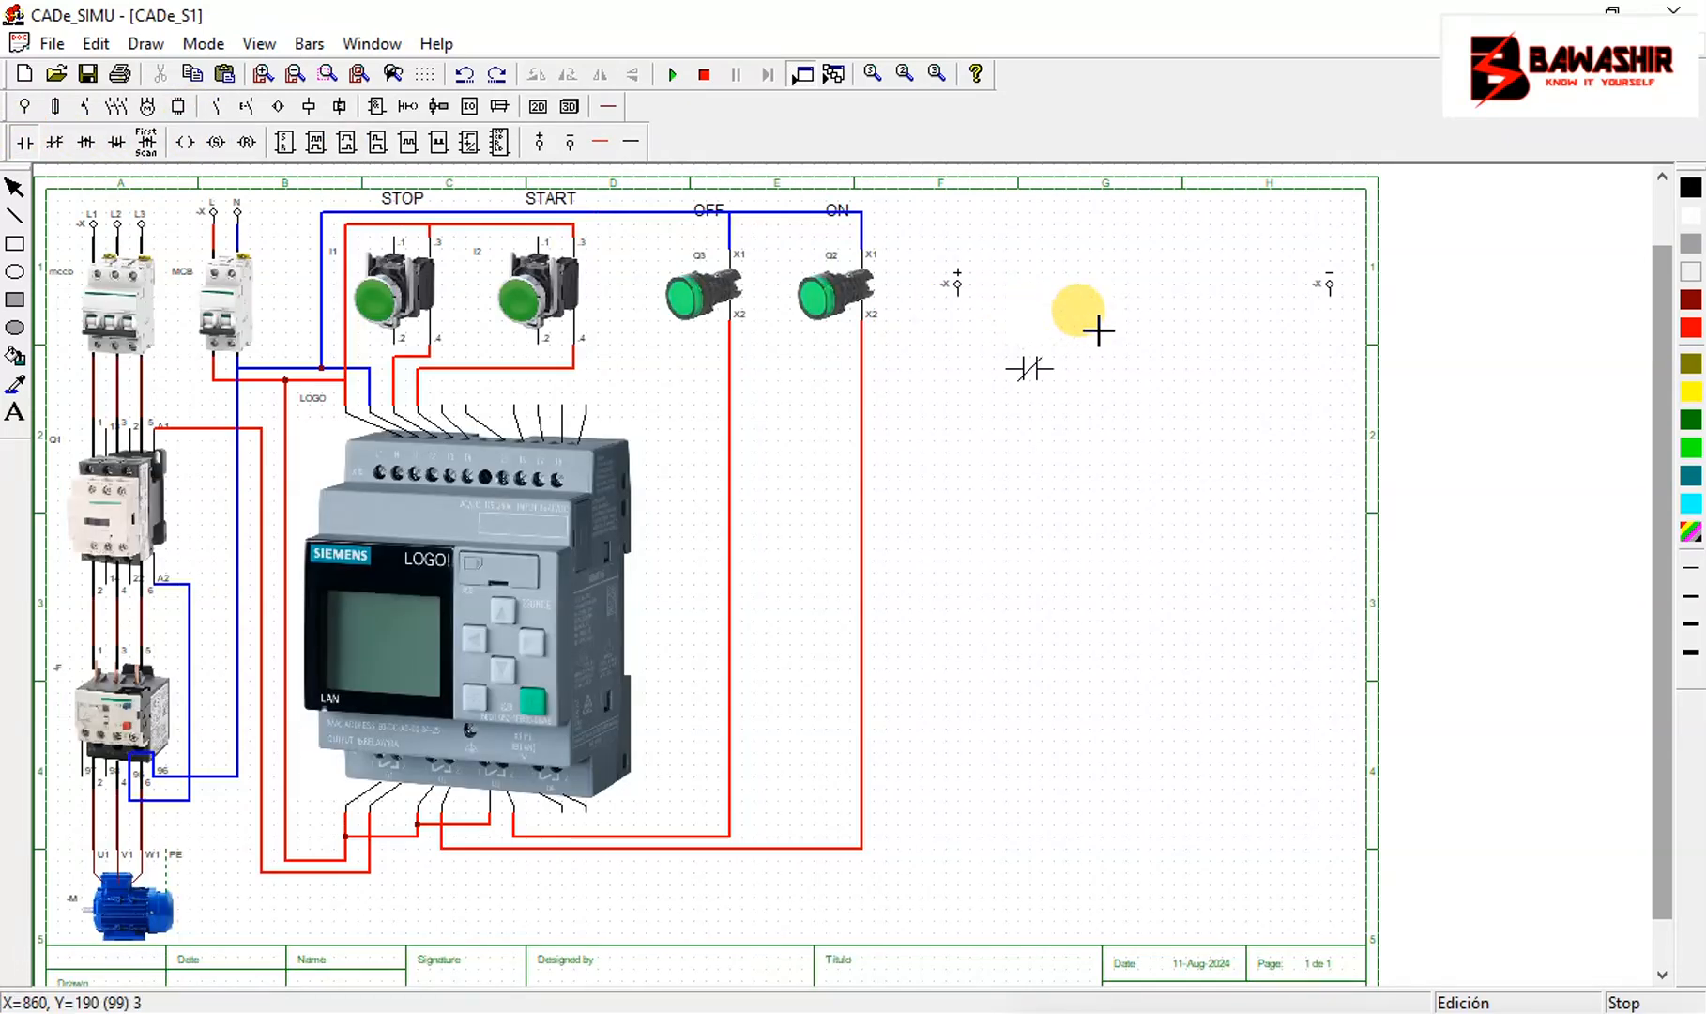
left_click(1136, 369)
left_click(216, 142)
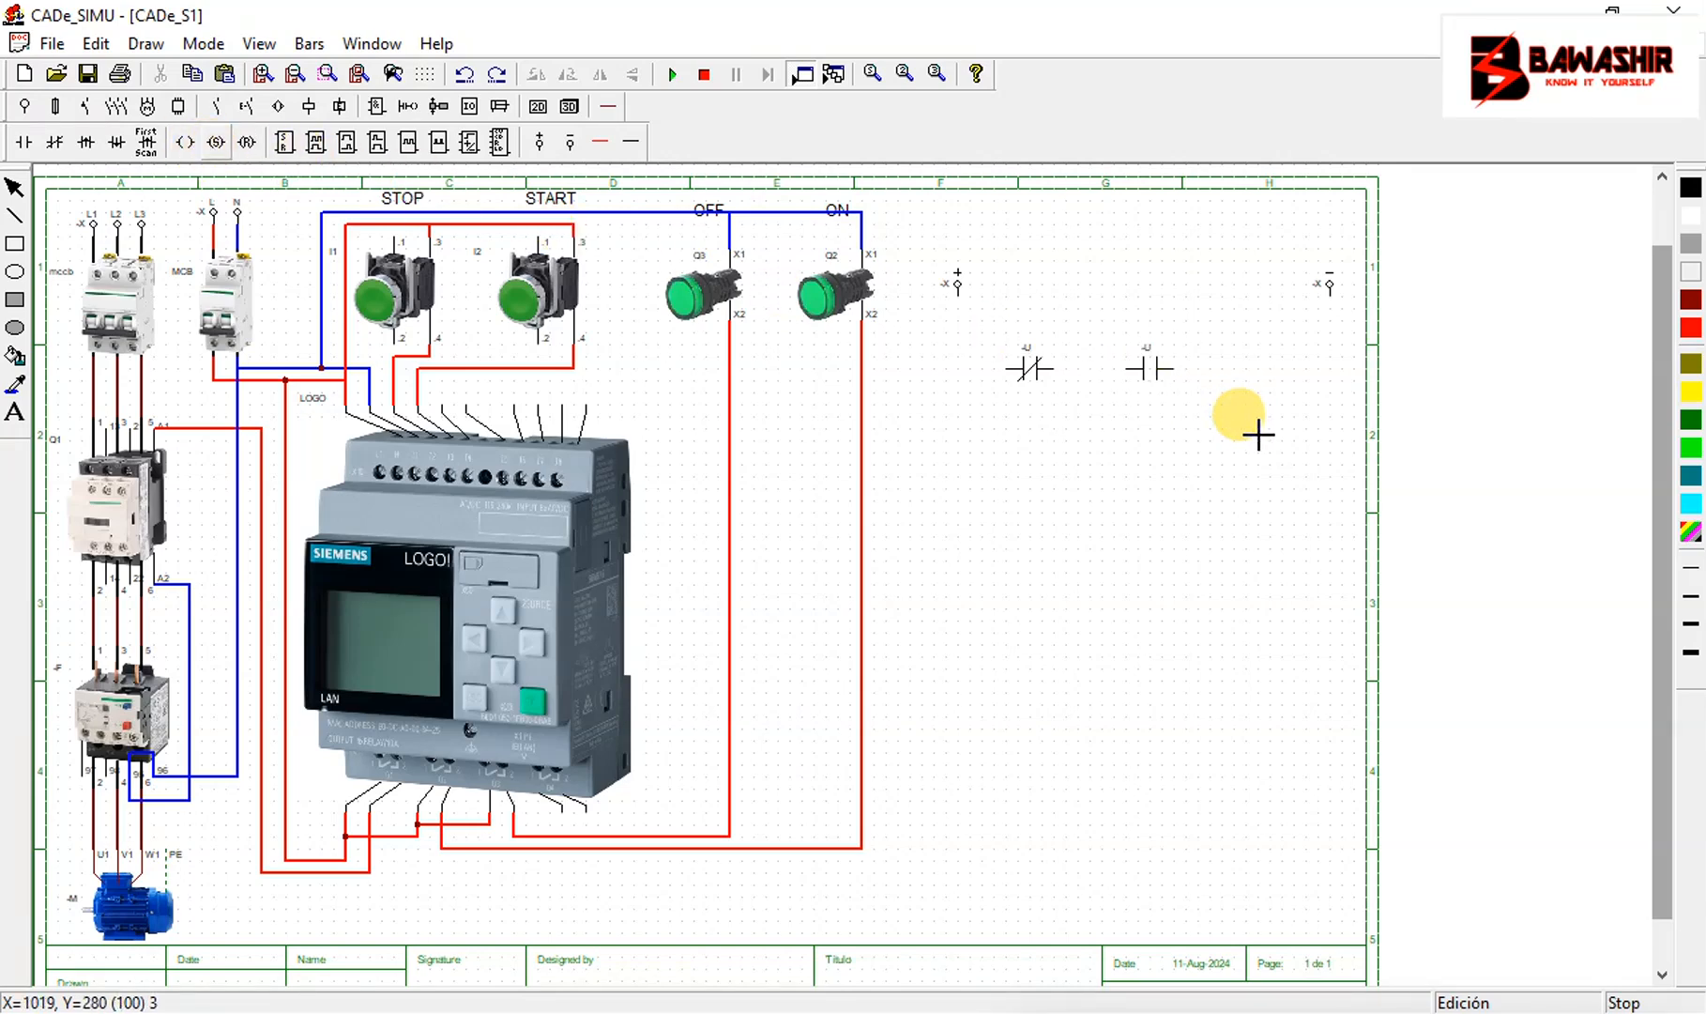
left_click(1124, 435)
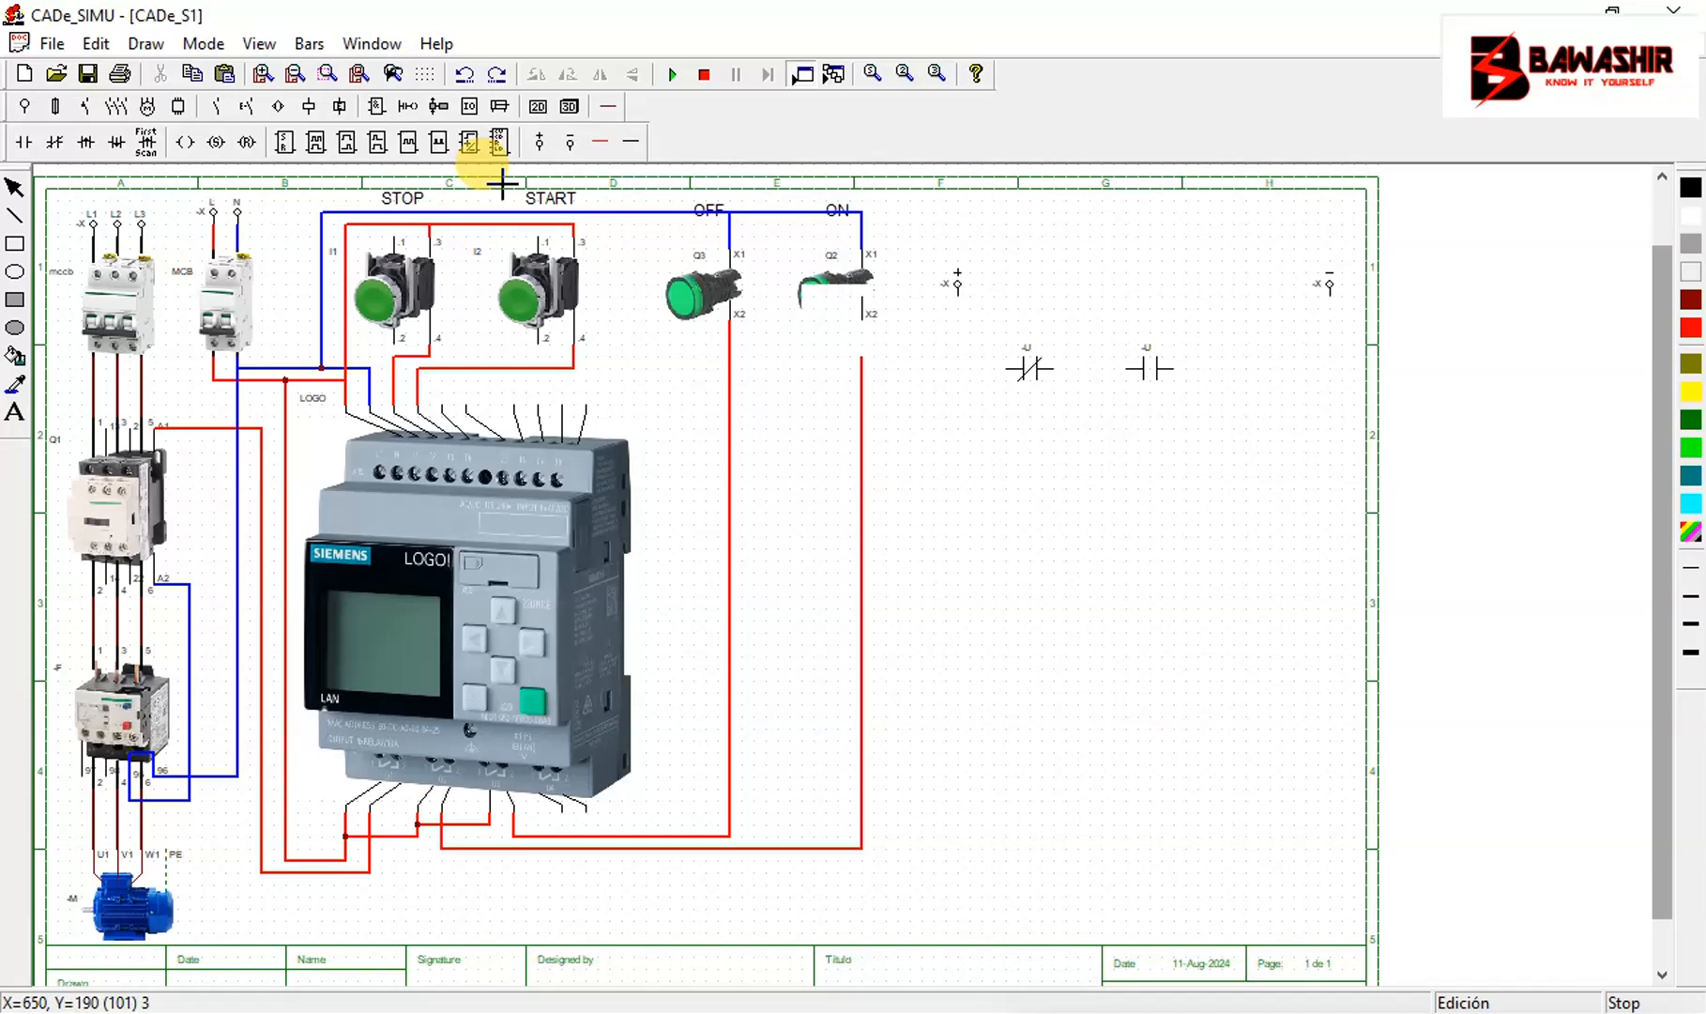
Place an output coil beside the upper normally open contact and wire the positive terminal through both upper contacts to it
left_click(185, 142)
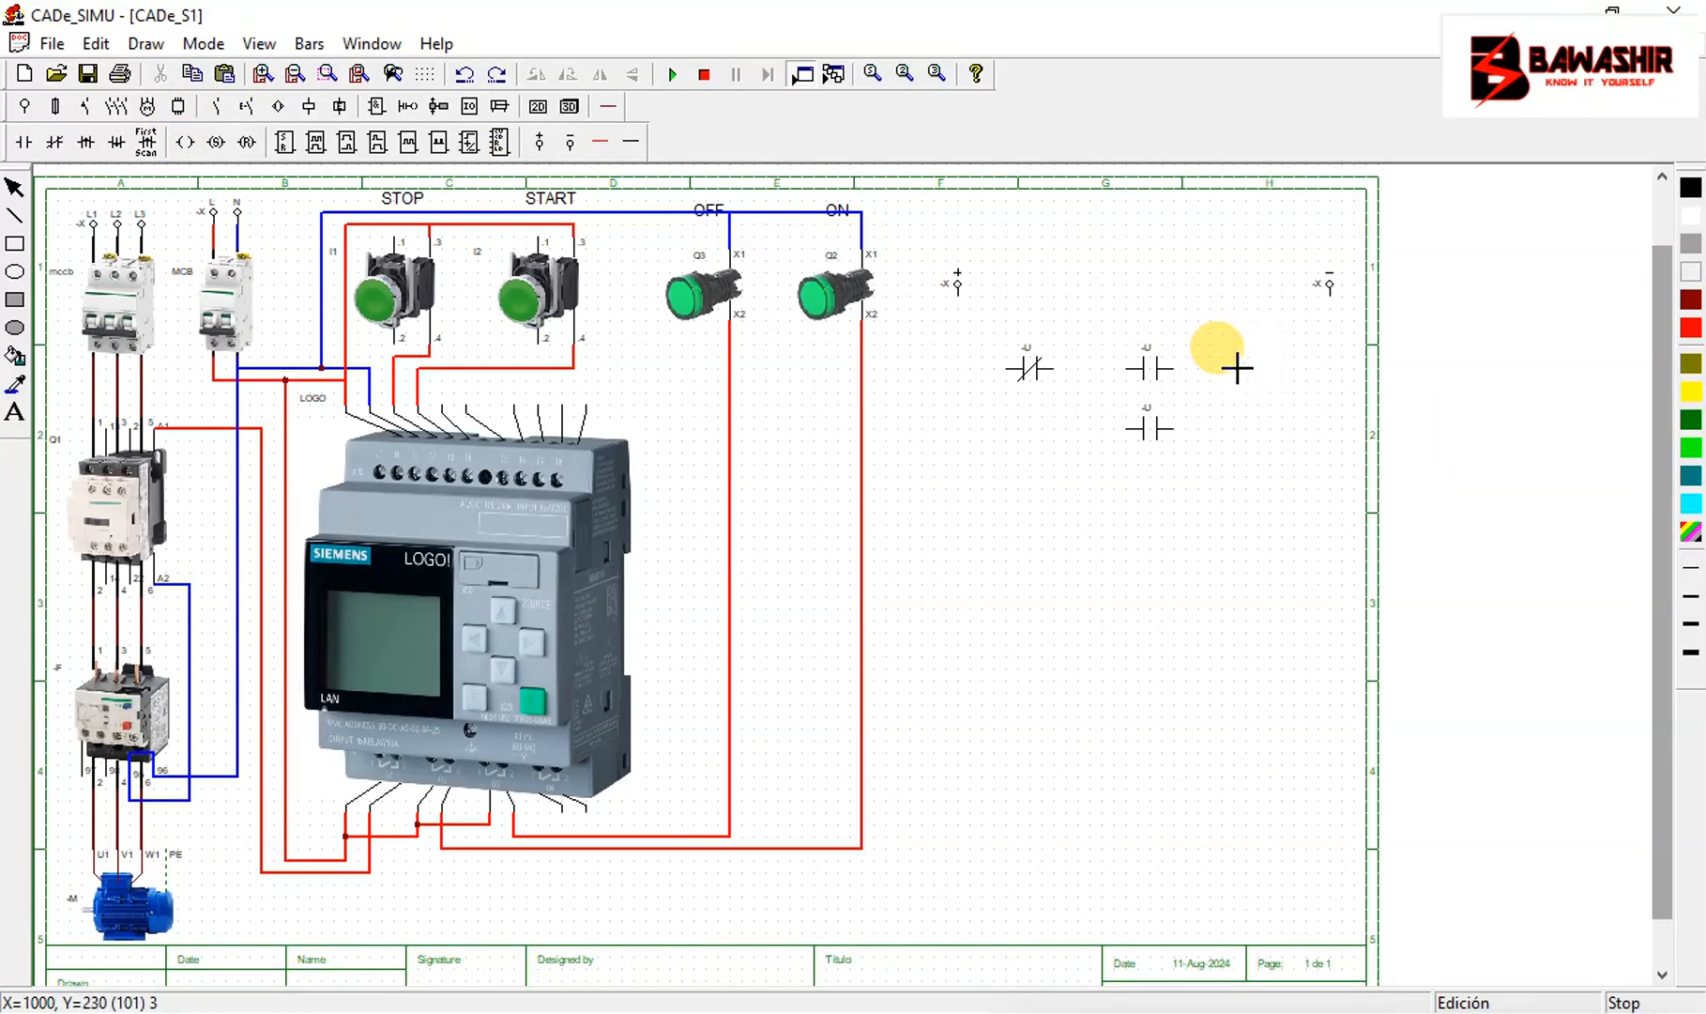
left_click(1237, 368)
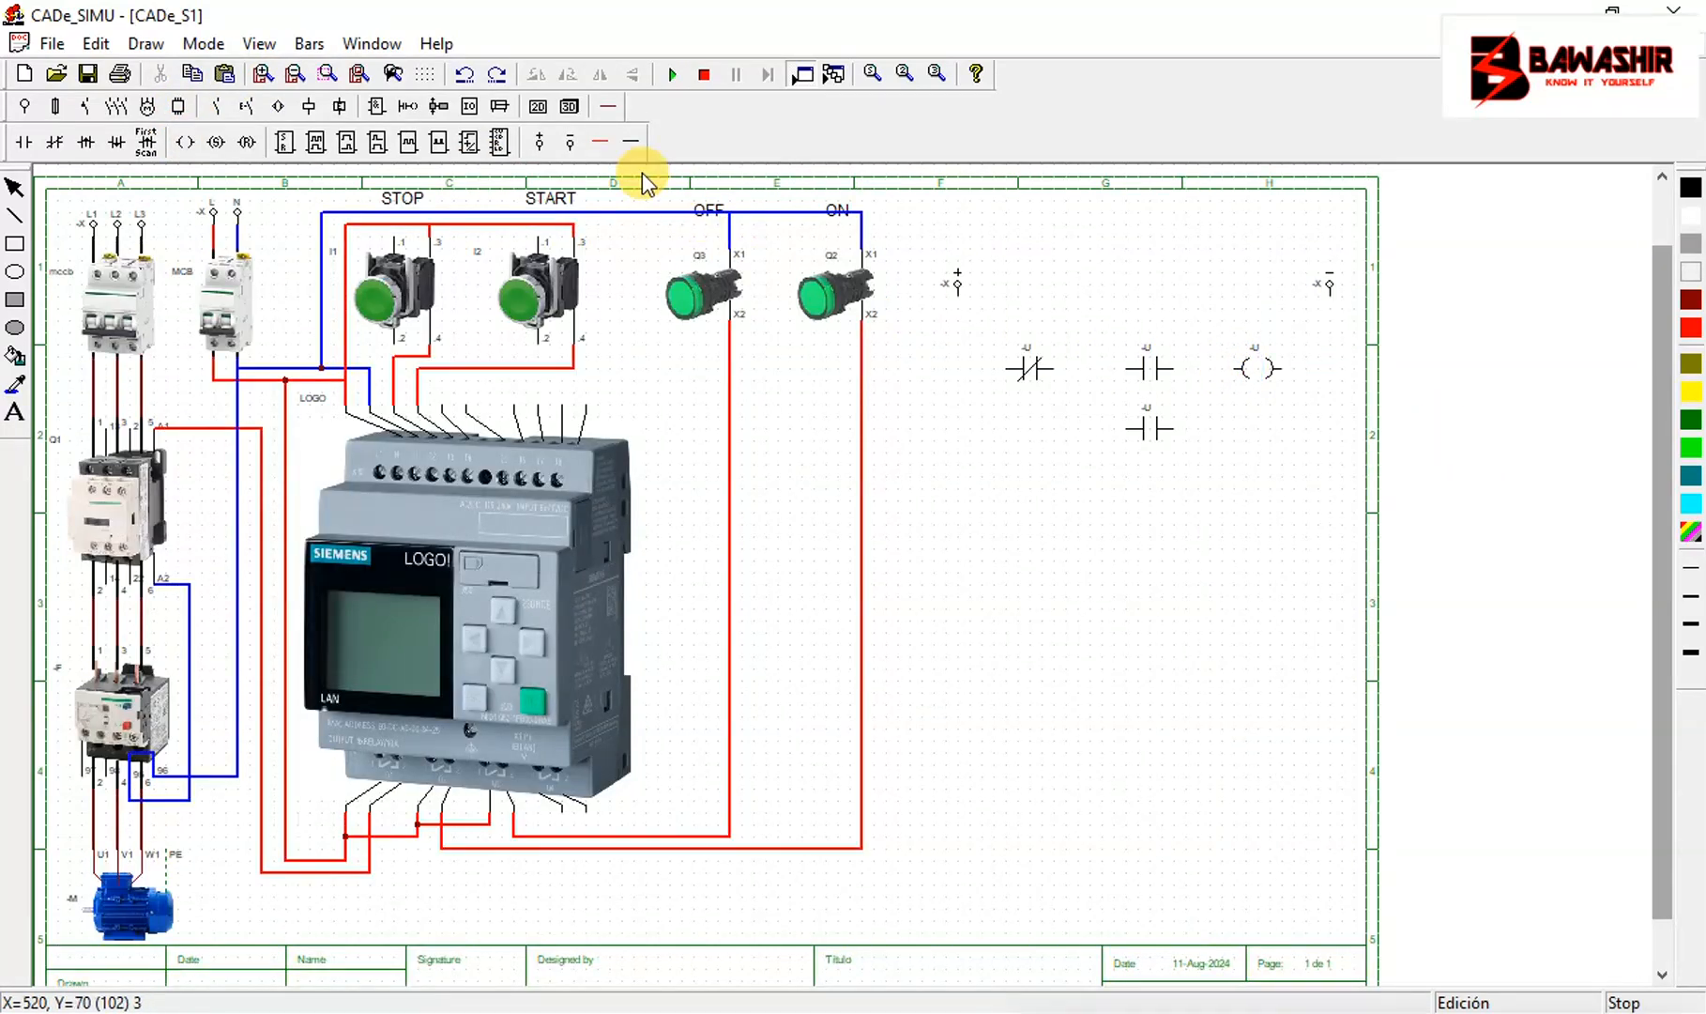
left_click(595, 144)
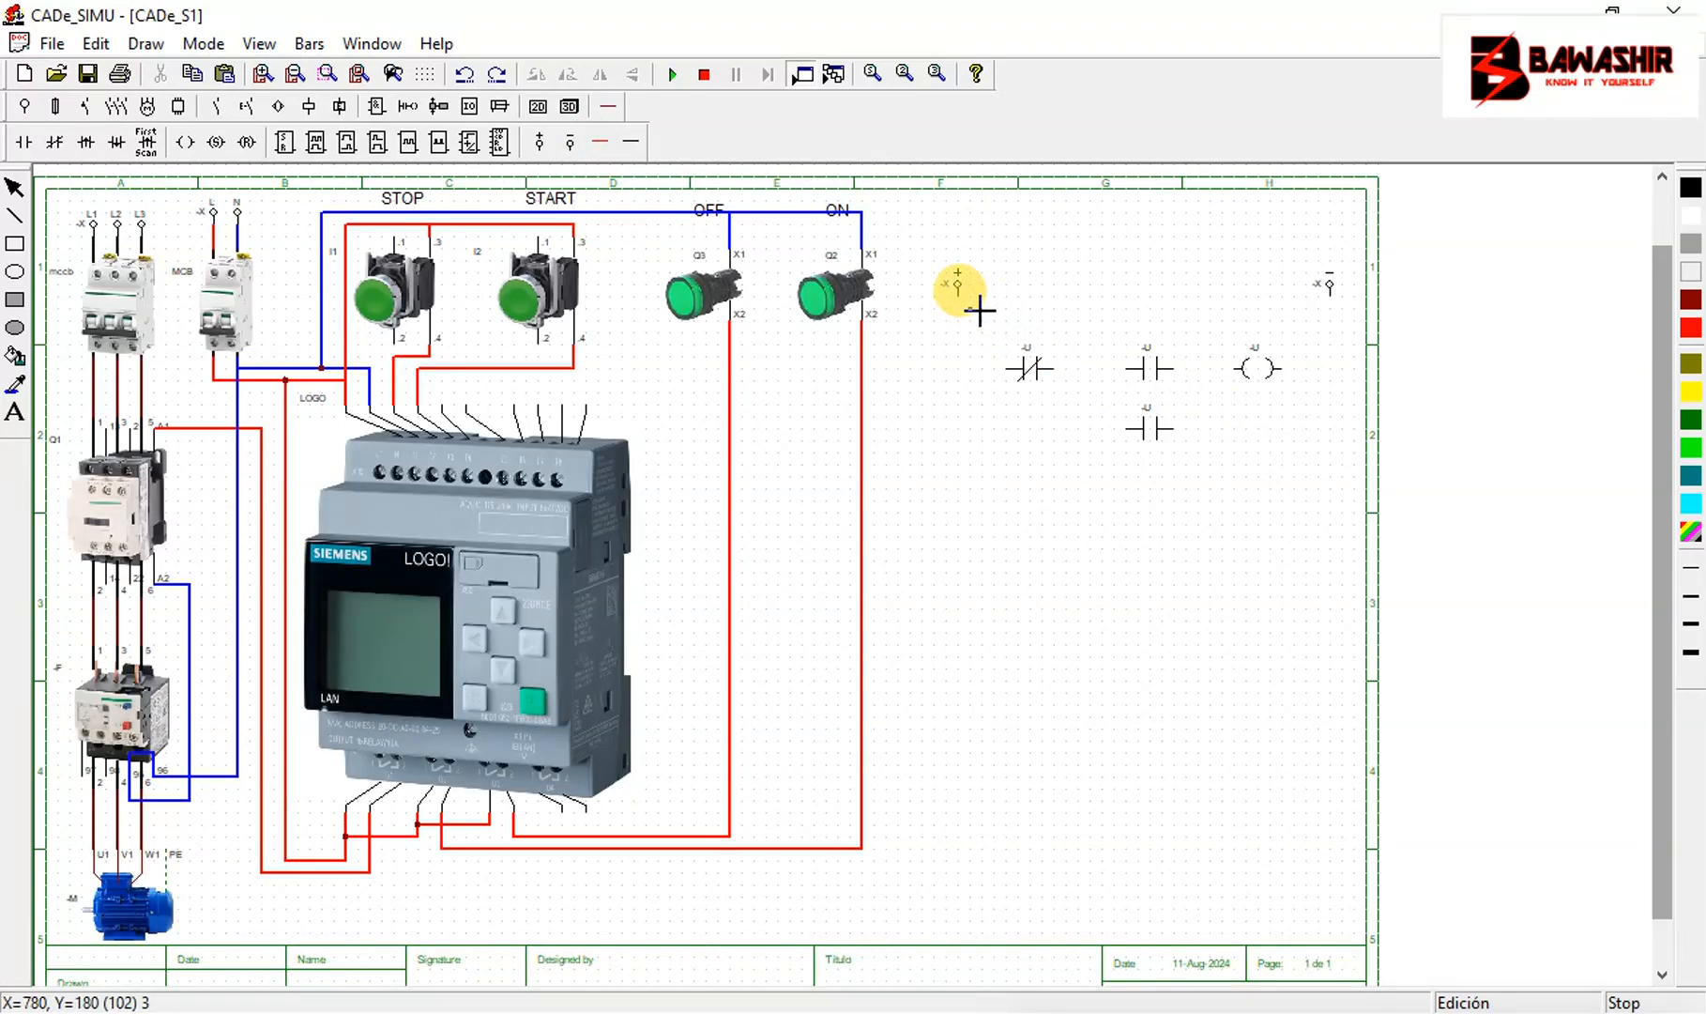
left_click_drag(962, 302, 965, 374)
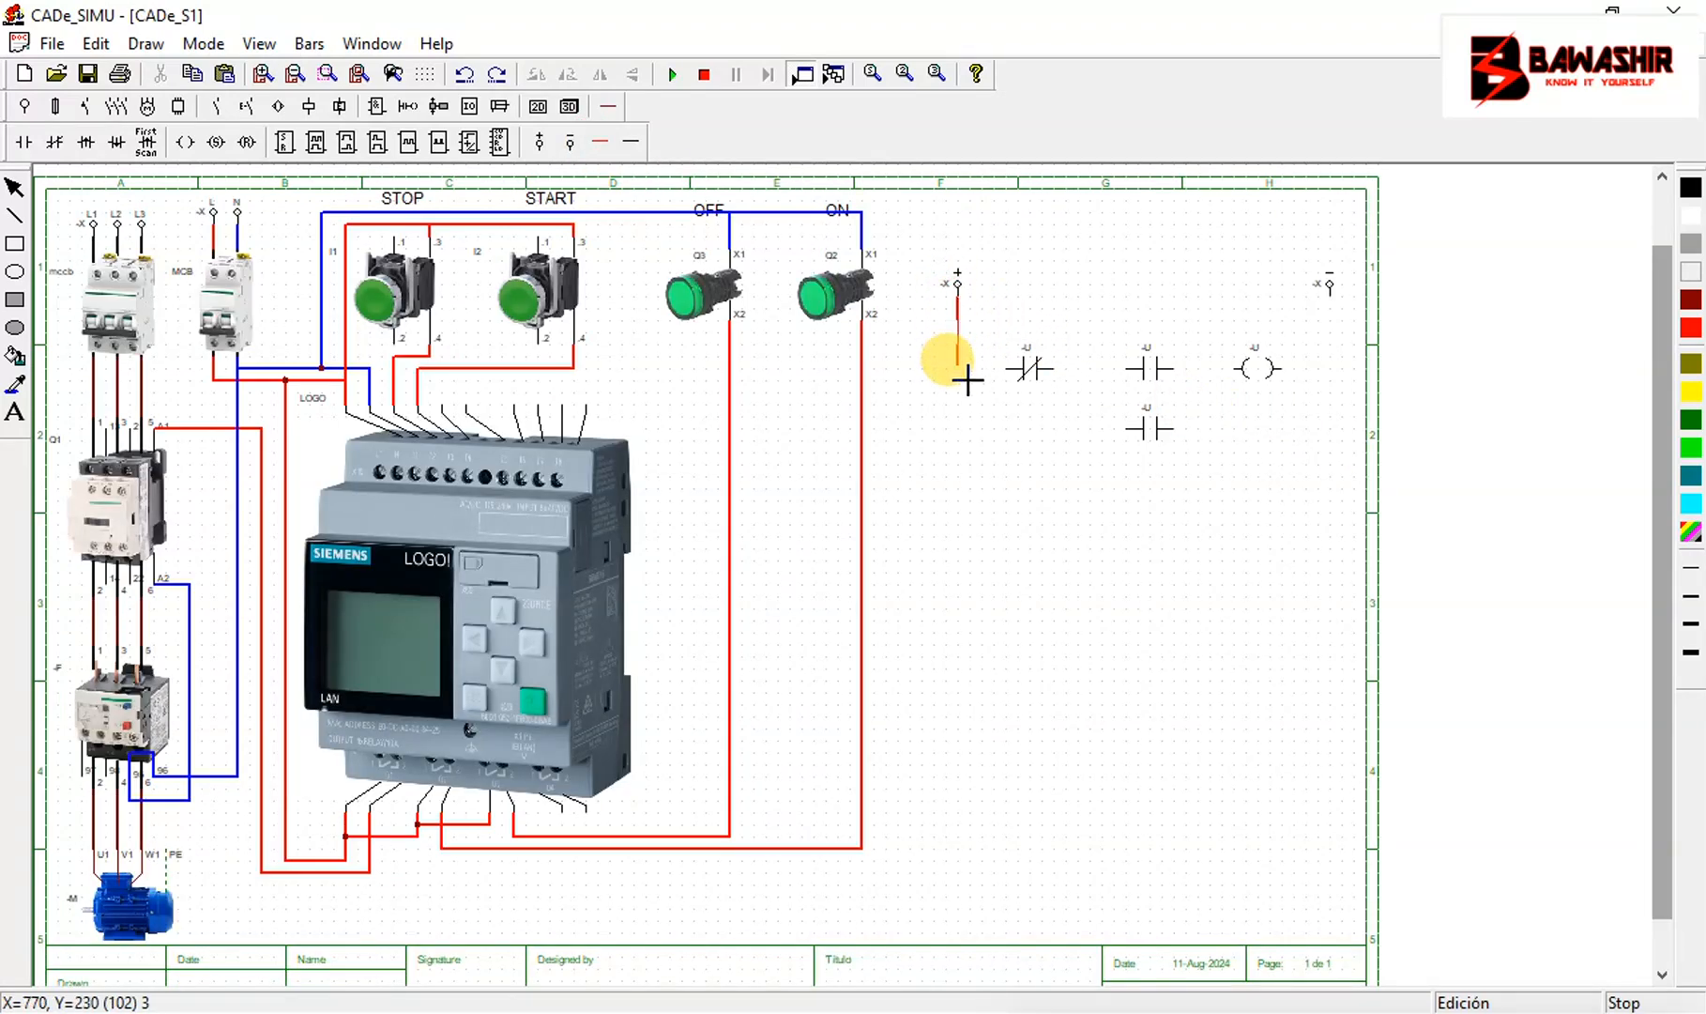
left_click(964, 374)
left_click(1020, 368)
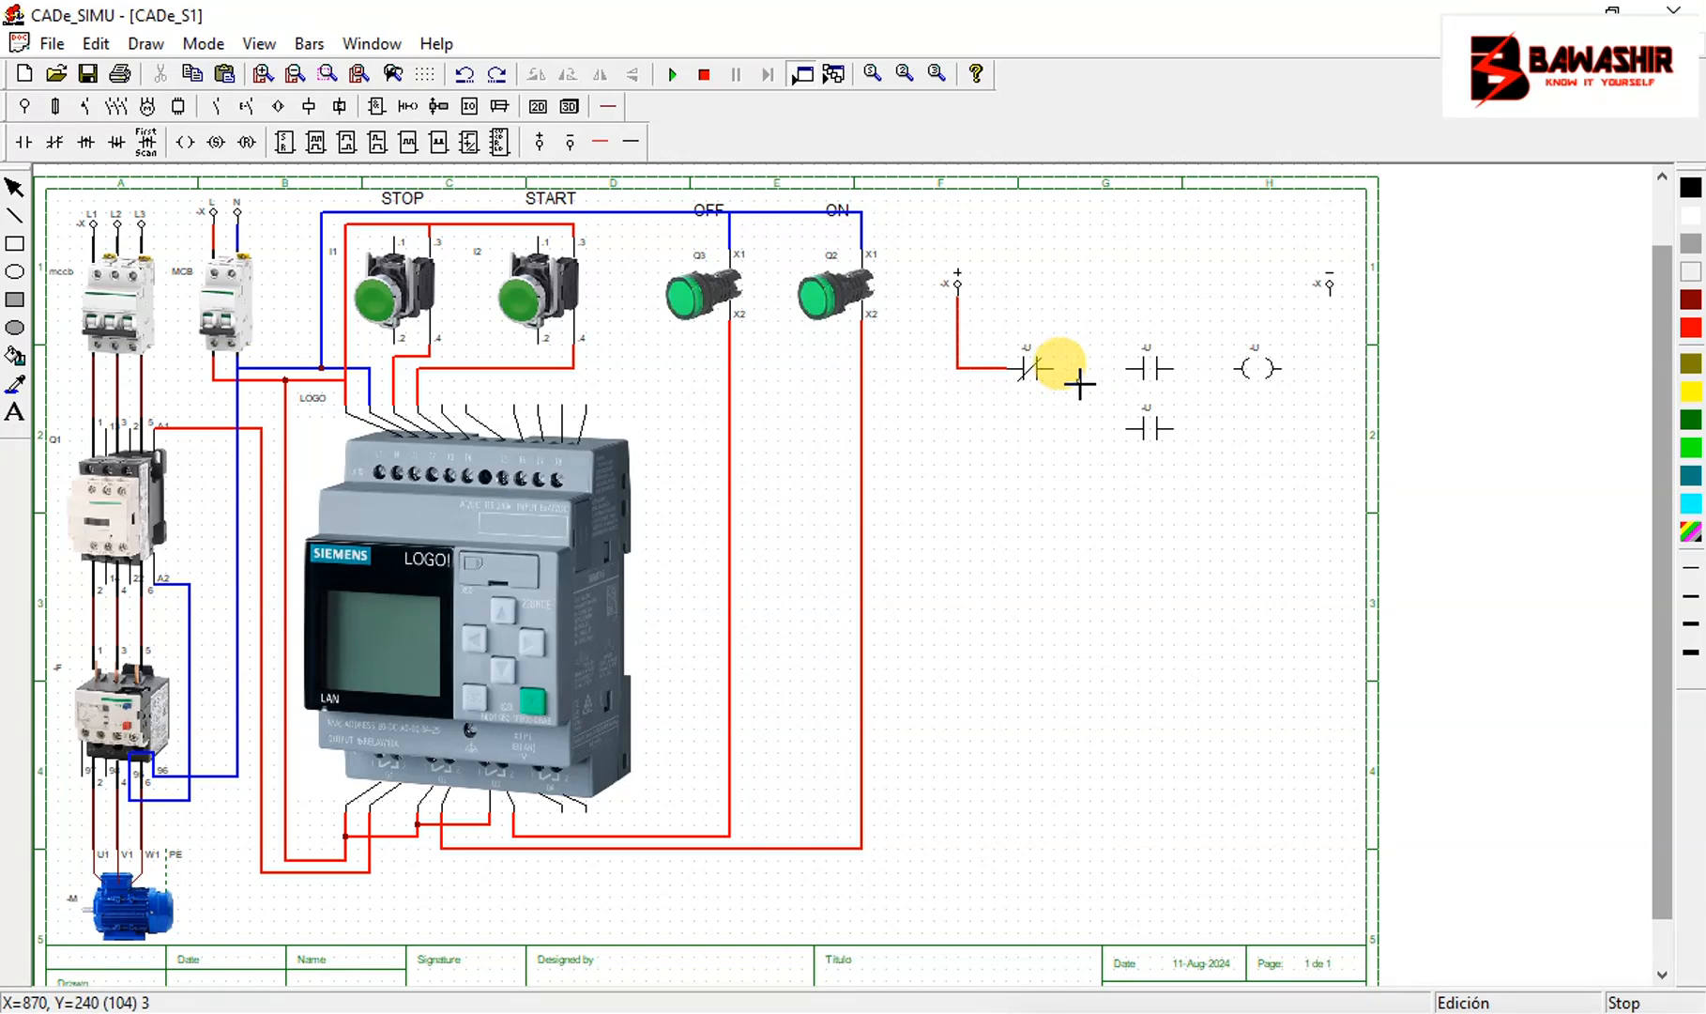
left_click(1061, 373)
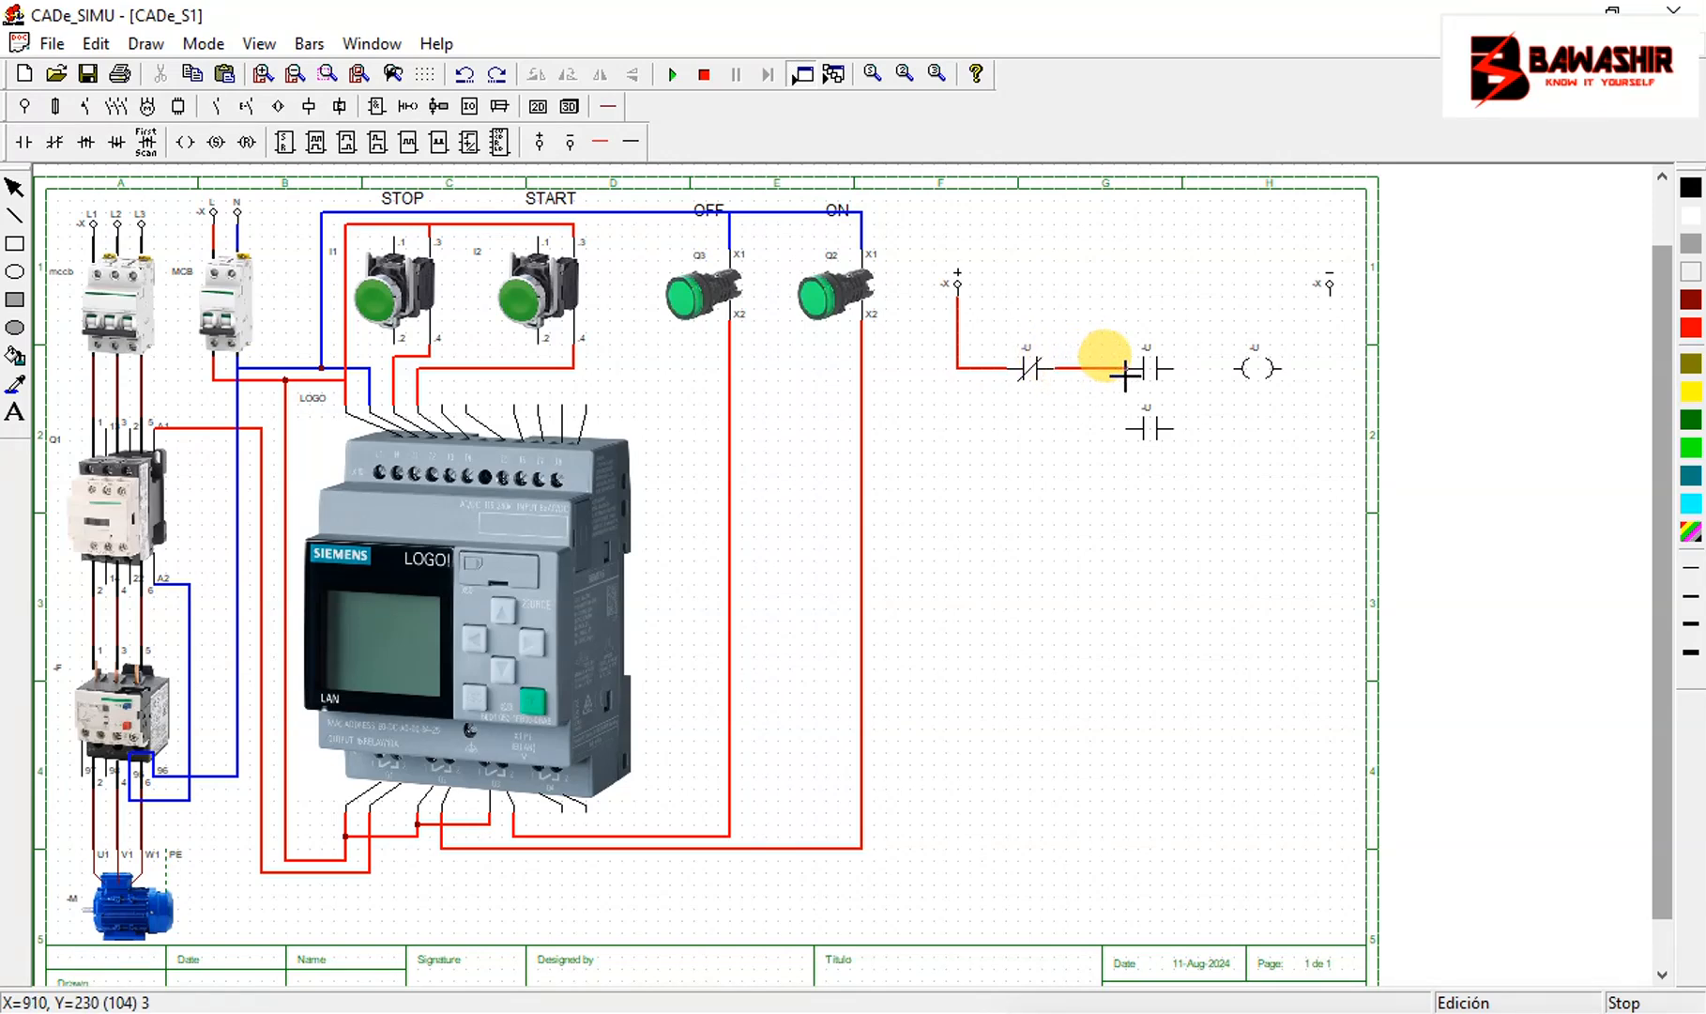
left_click(1137, 370)
left_click(1173, 369)
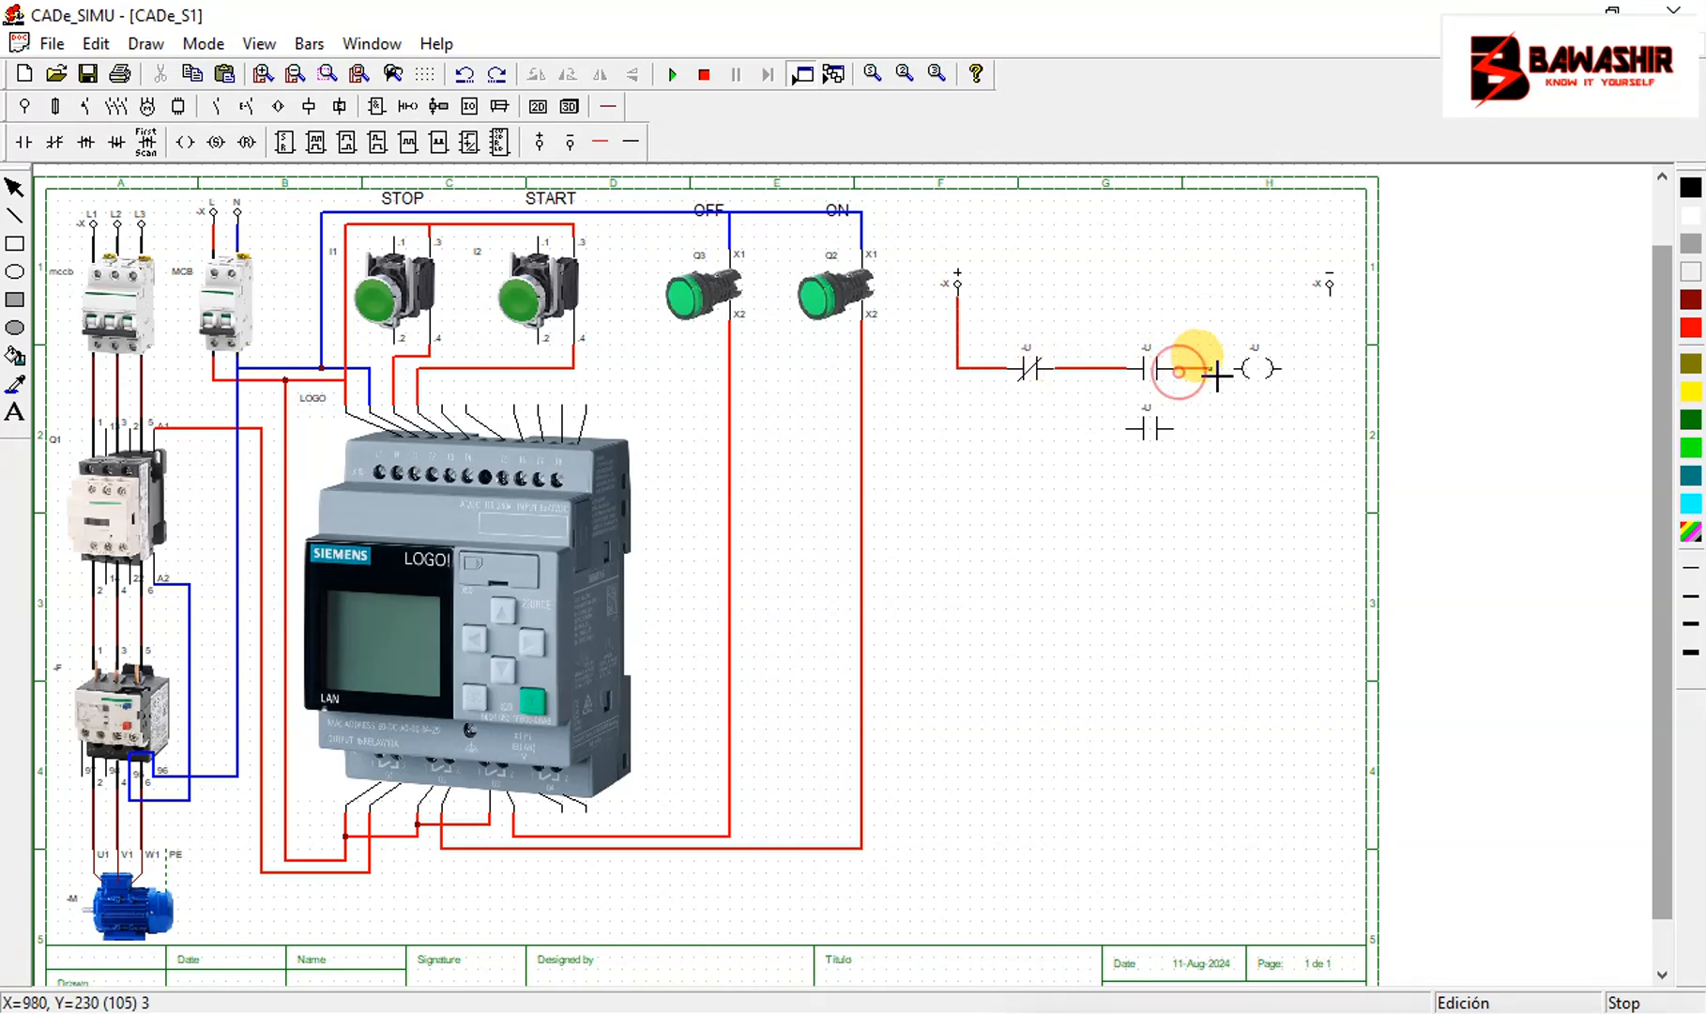
left_click(1239, 370)
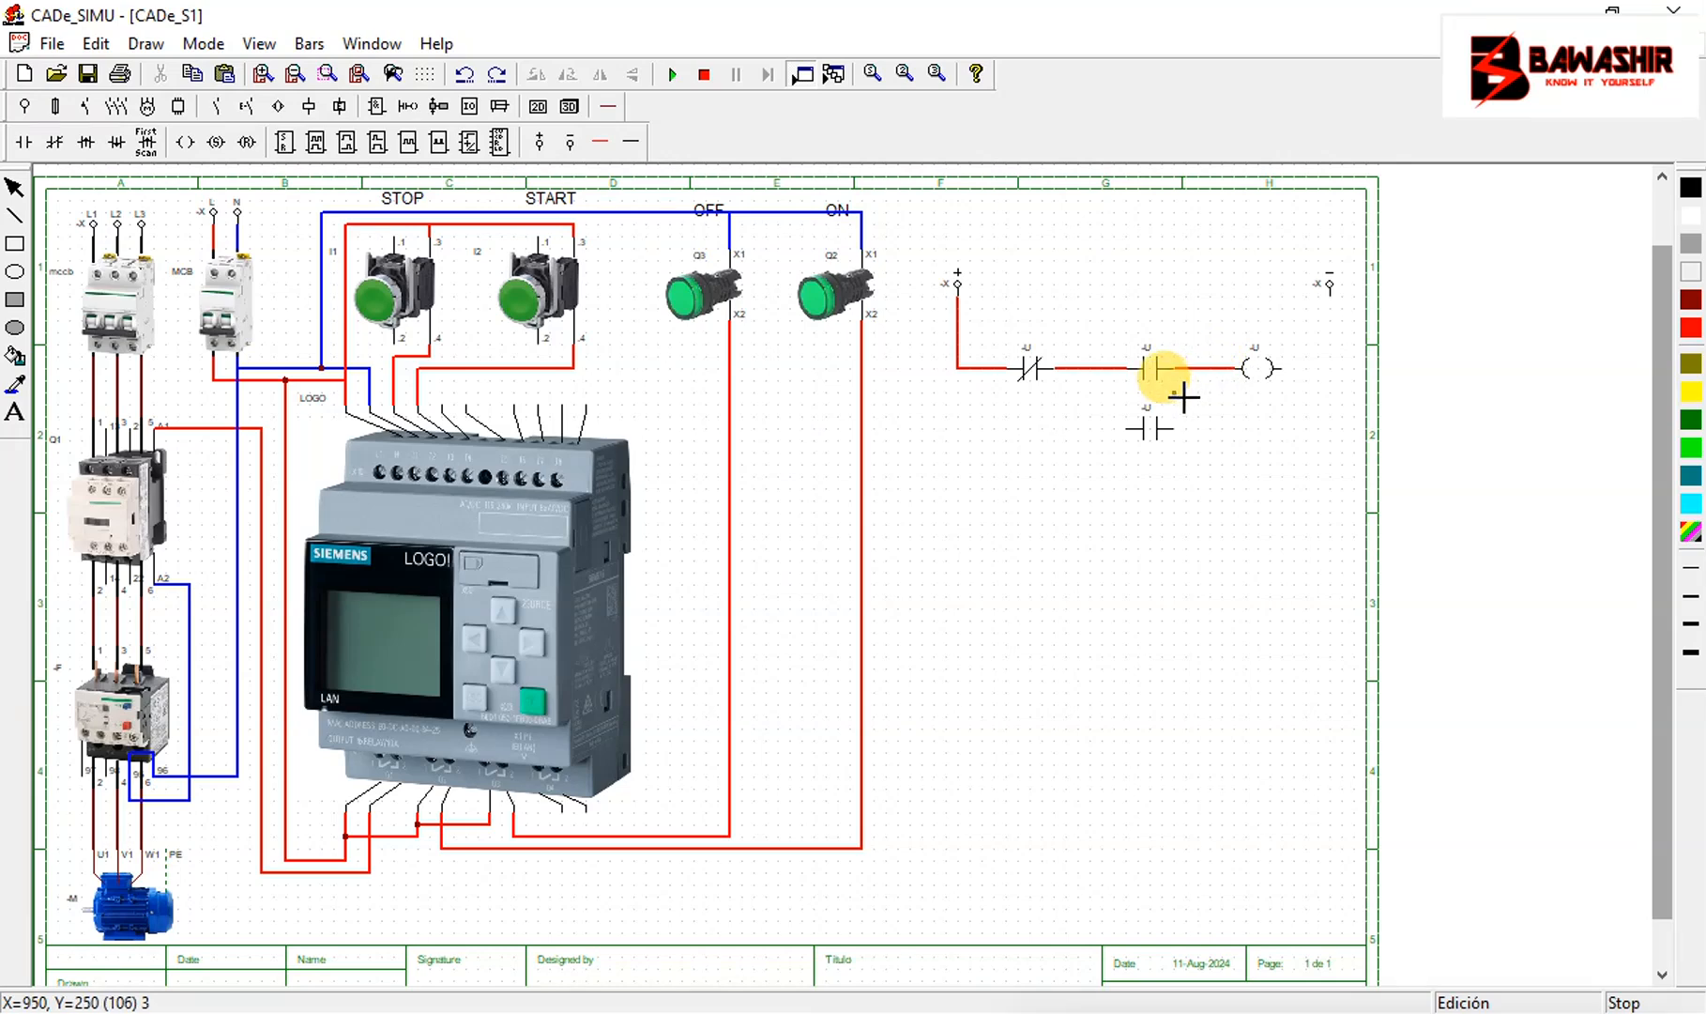
Wire the lower normally open contact in parallel with the upper one using positive wire
left_click(1103, 374)
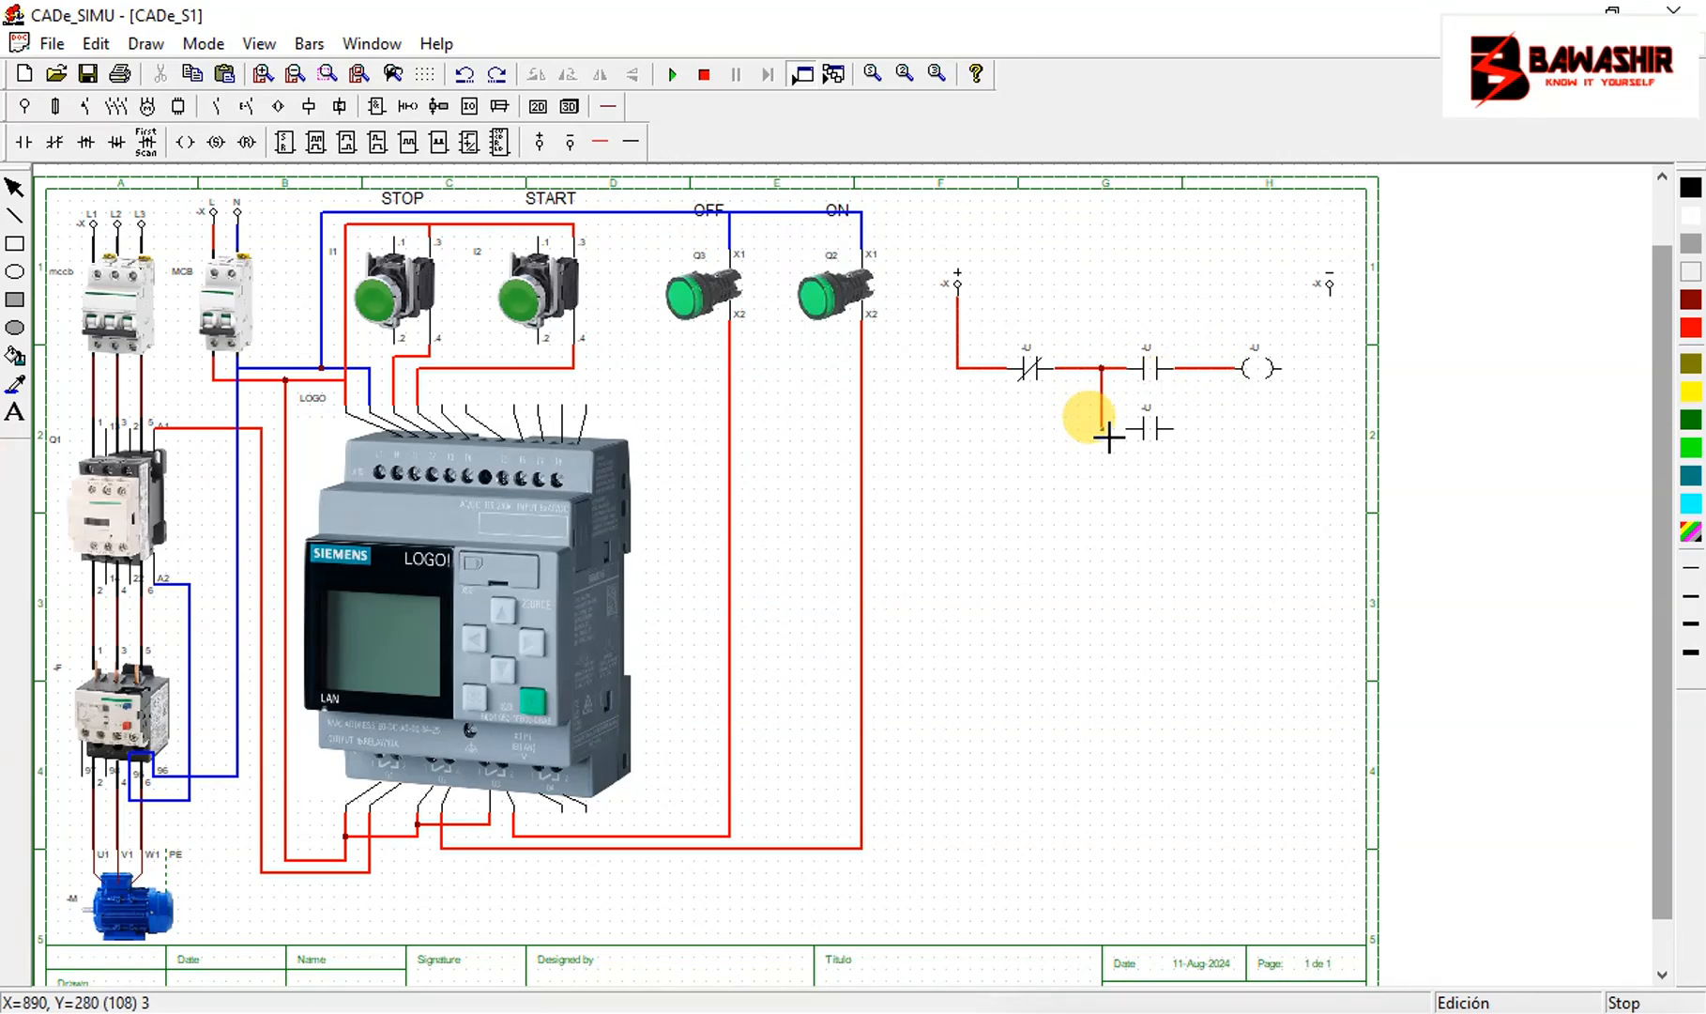
left_click(1136, 428)
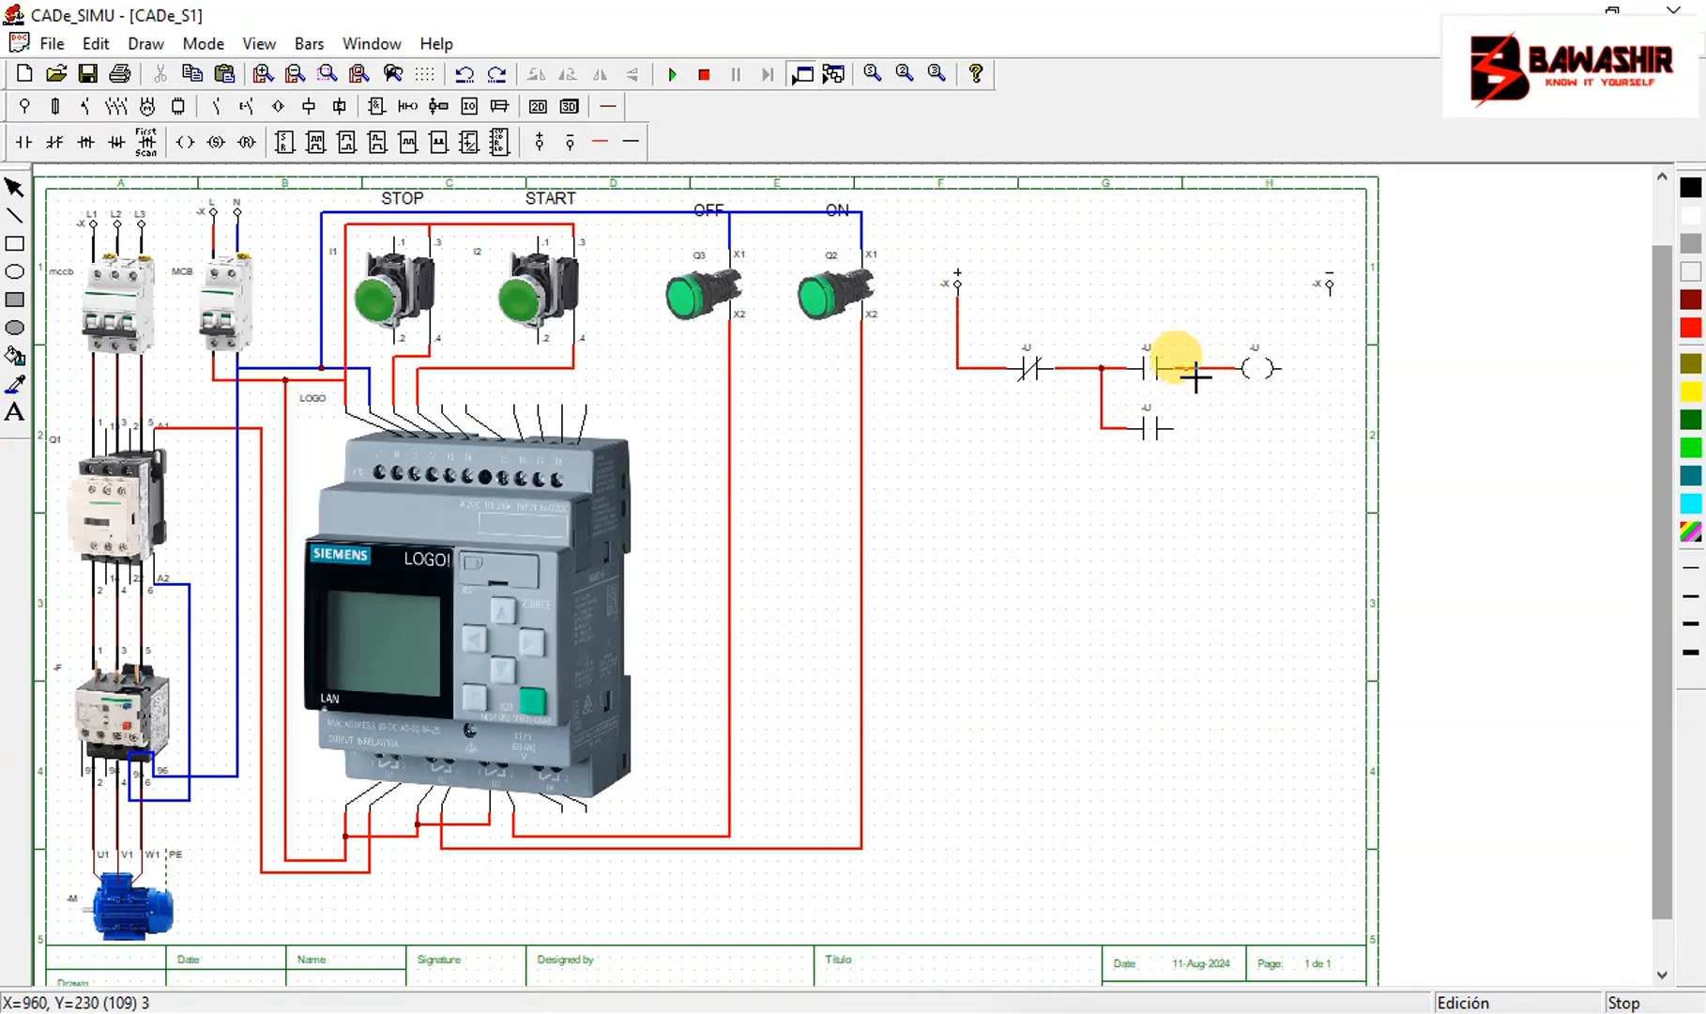
left_click(1196, 369)
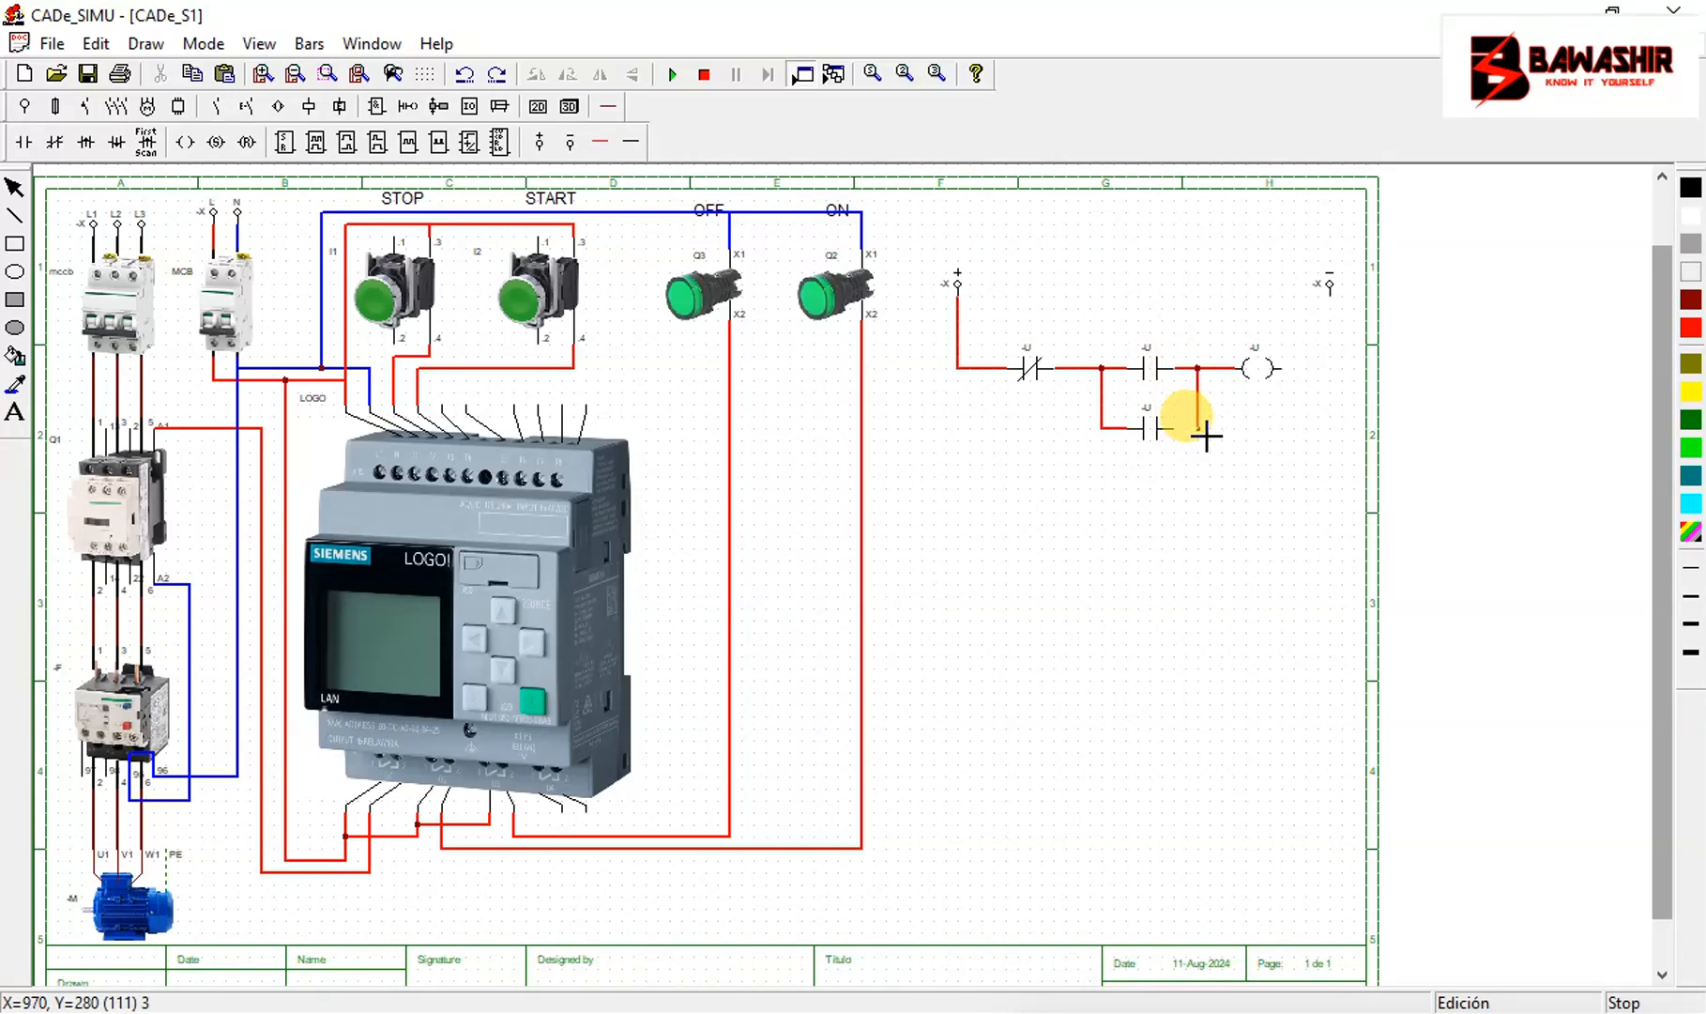
left_click(1205, 435)
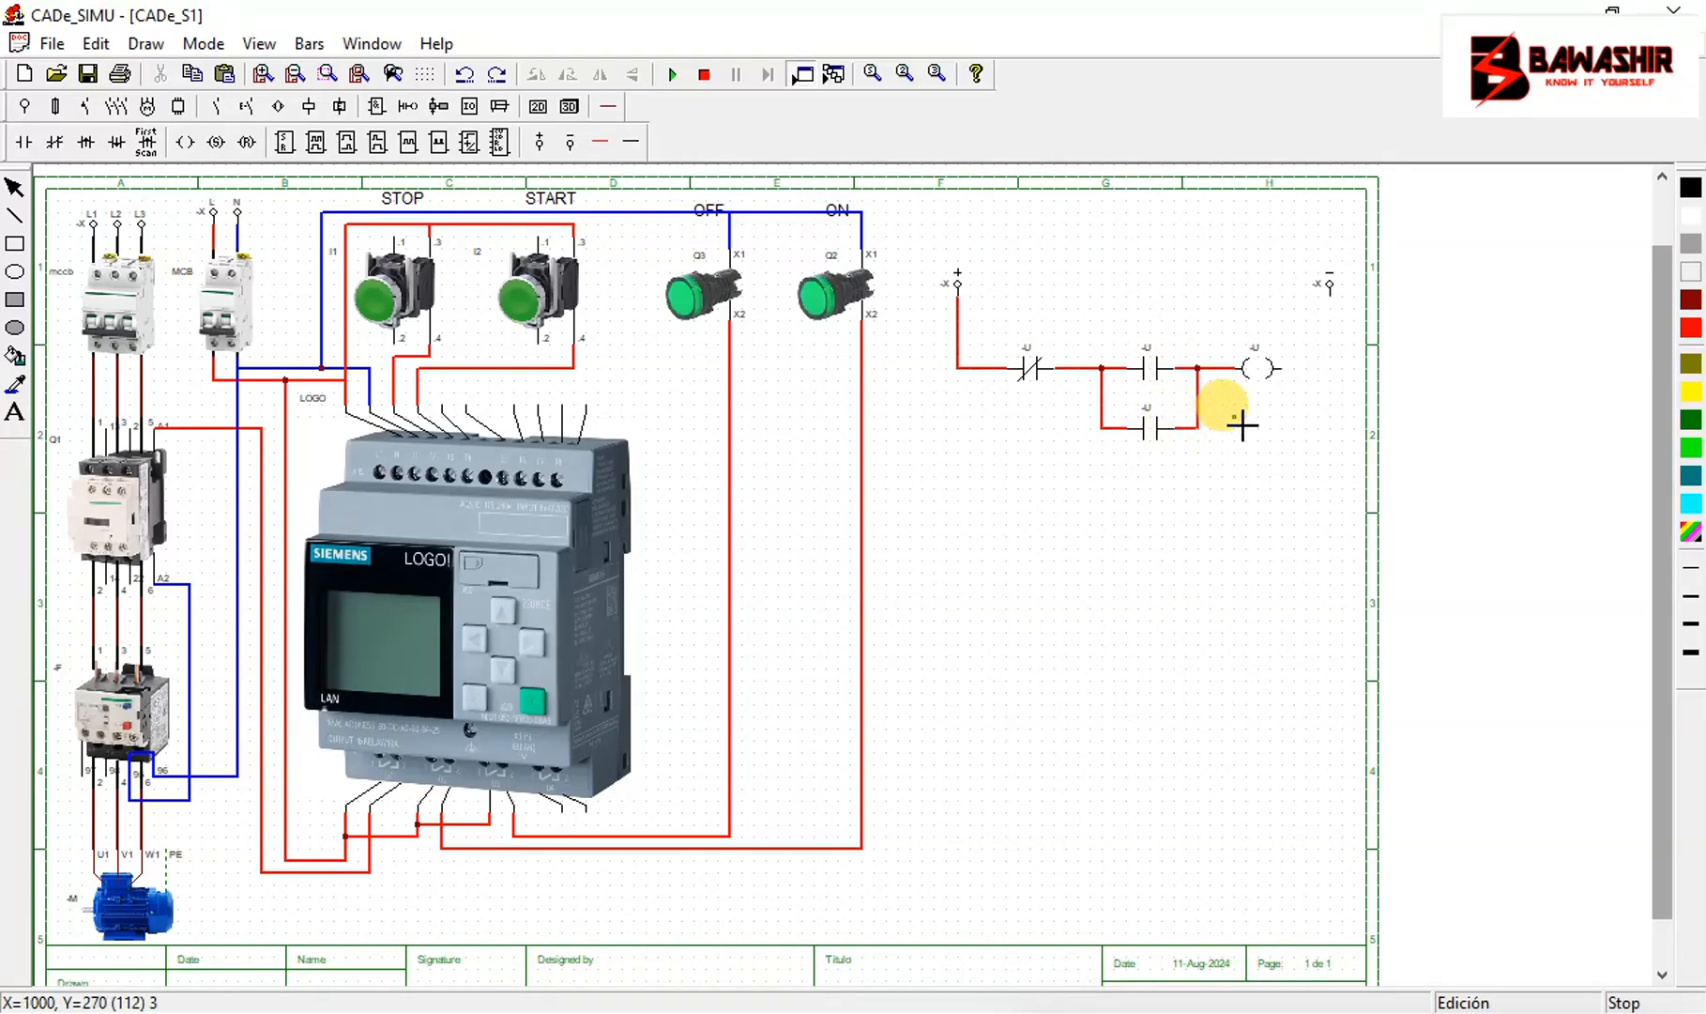
Connect the negative supply terminal to the output coil with negative wire
left_click(633, 149)
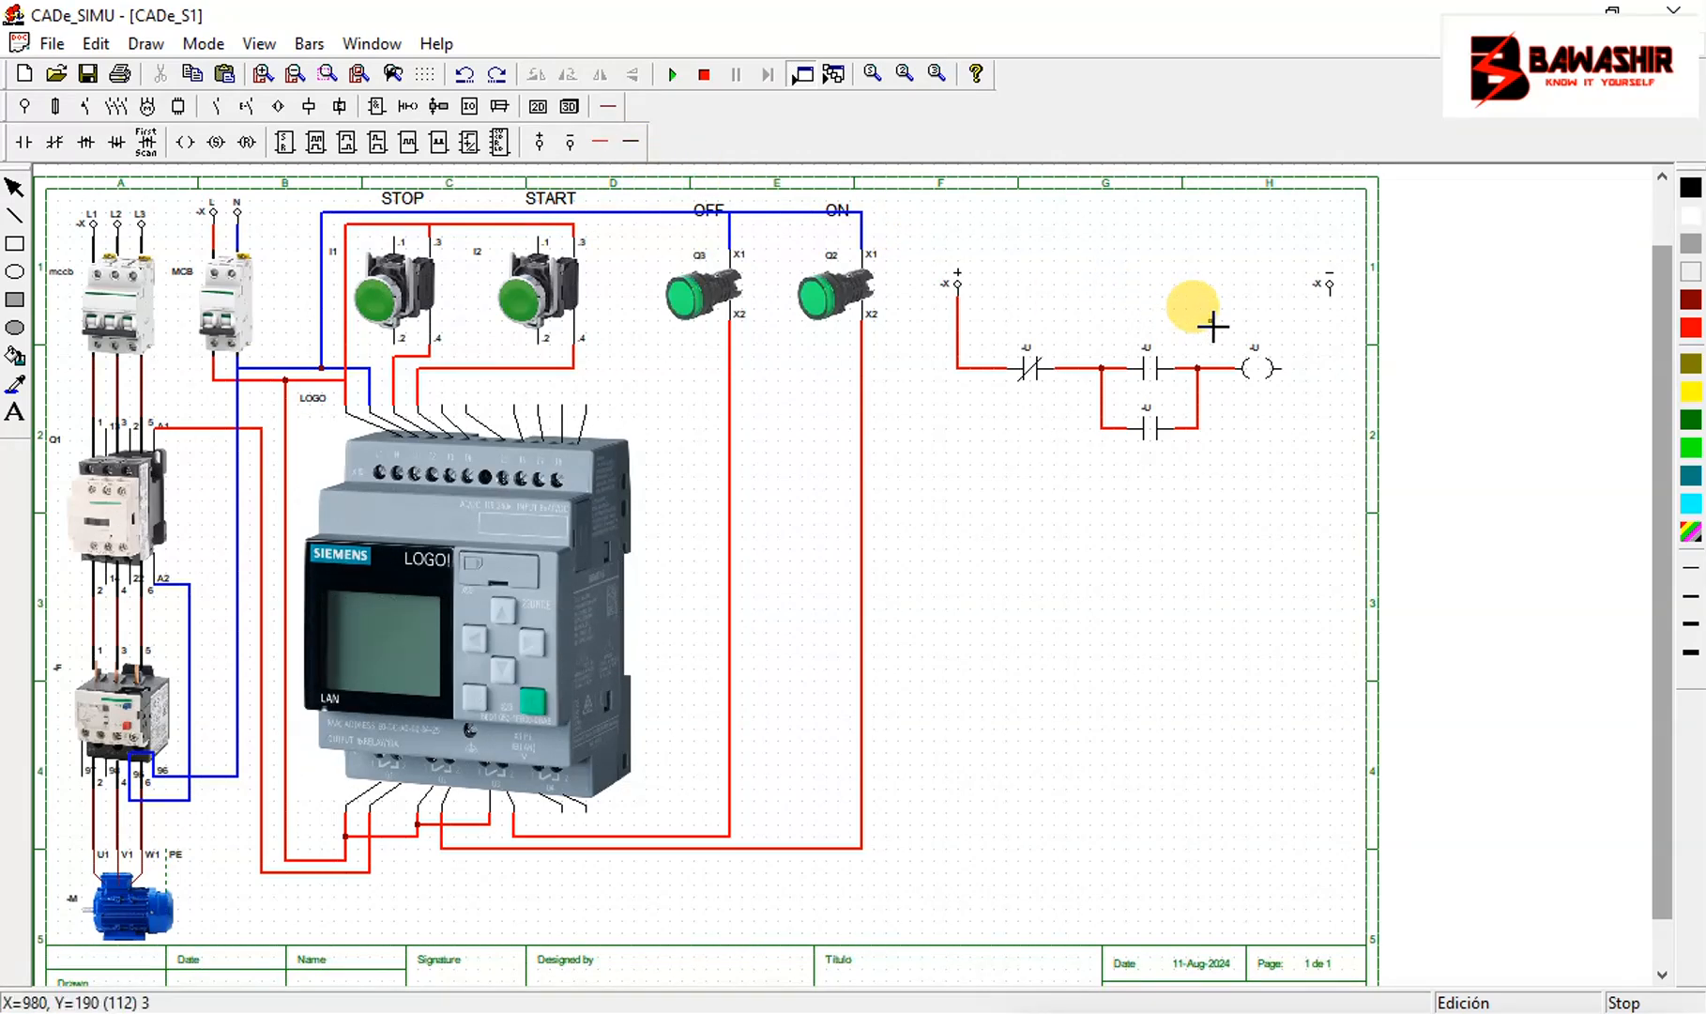
left_click(1336, 302)
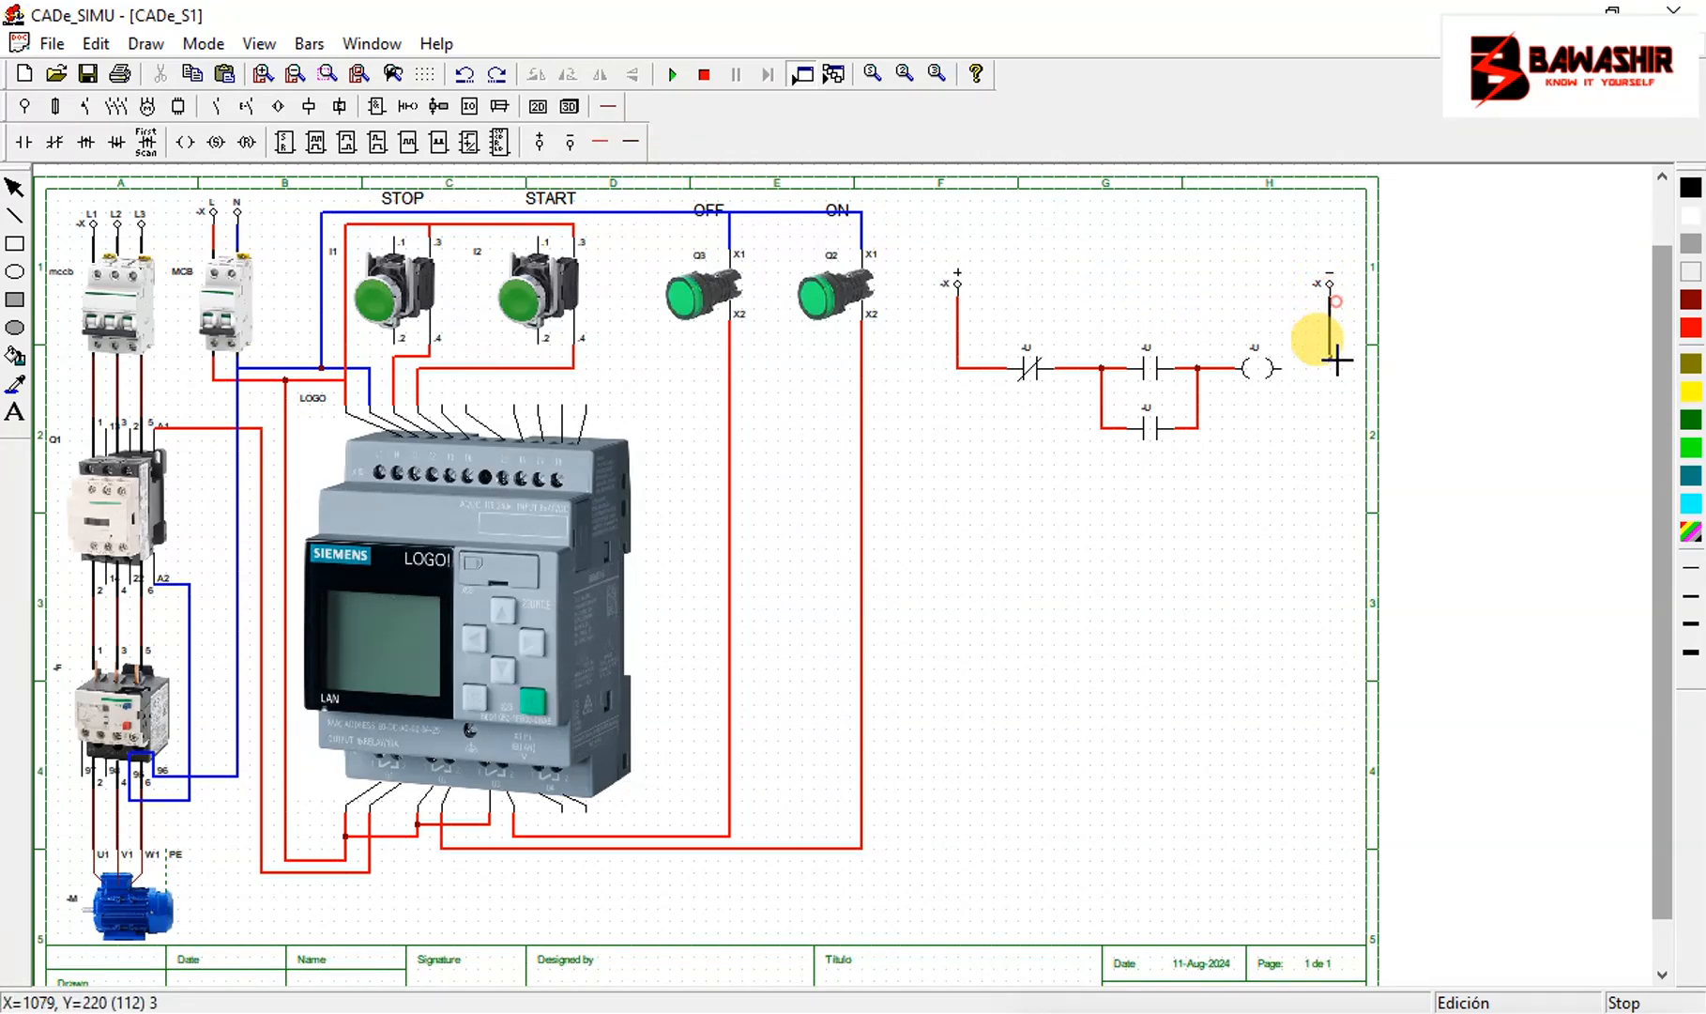
left_click(1289, 373)
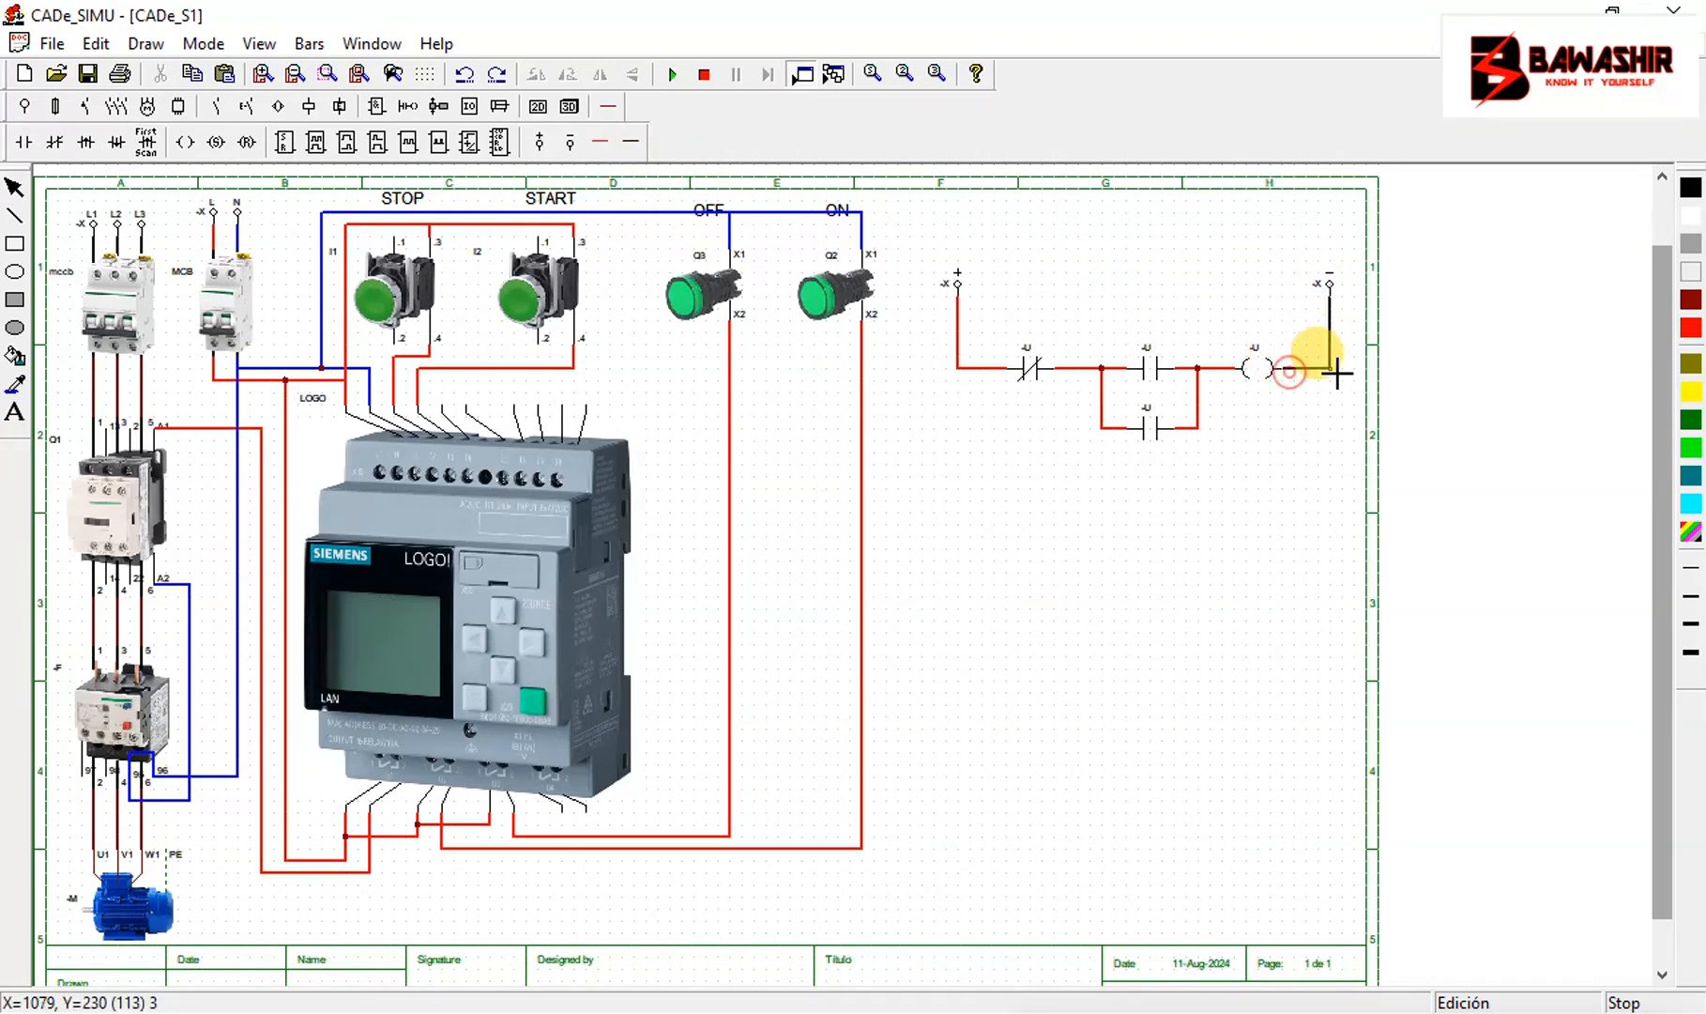
right_click(1263, 465)
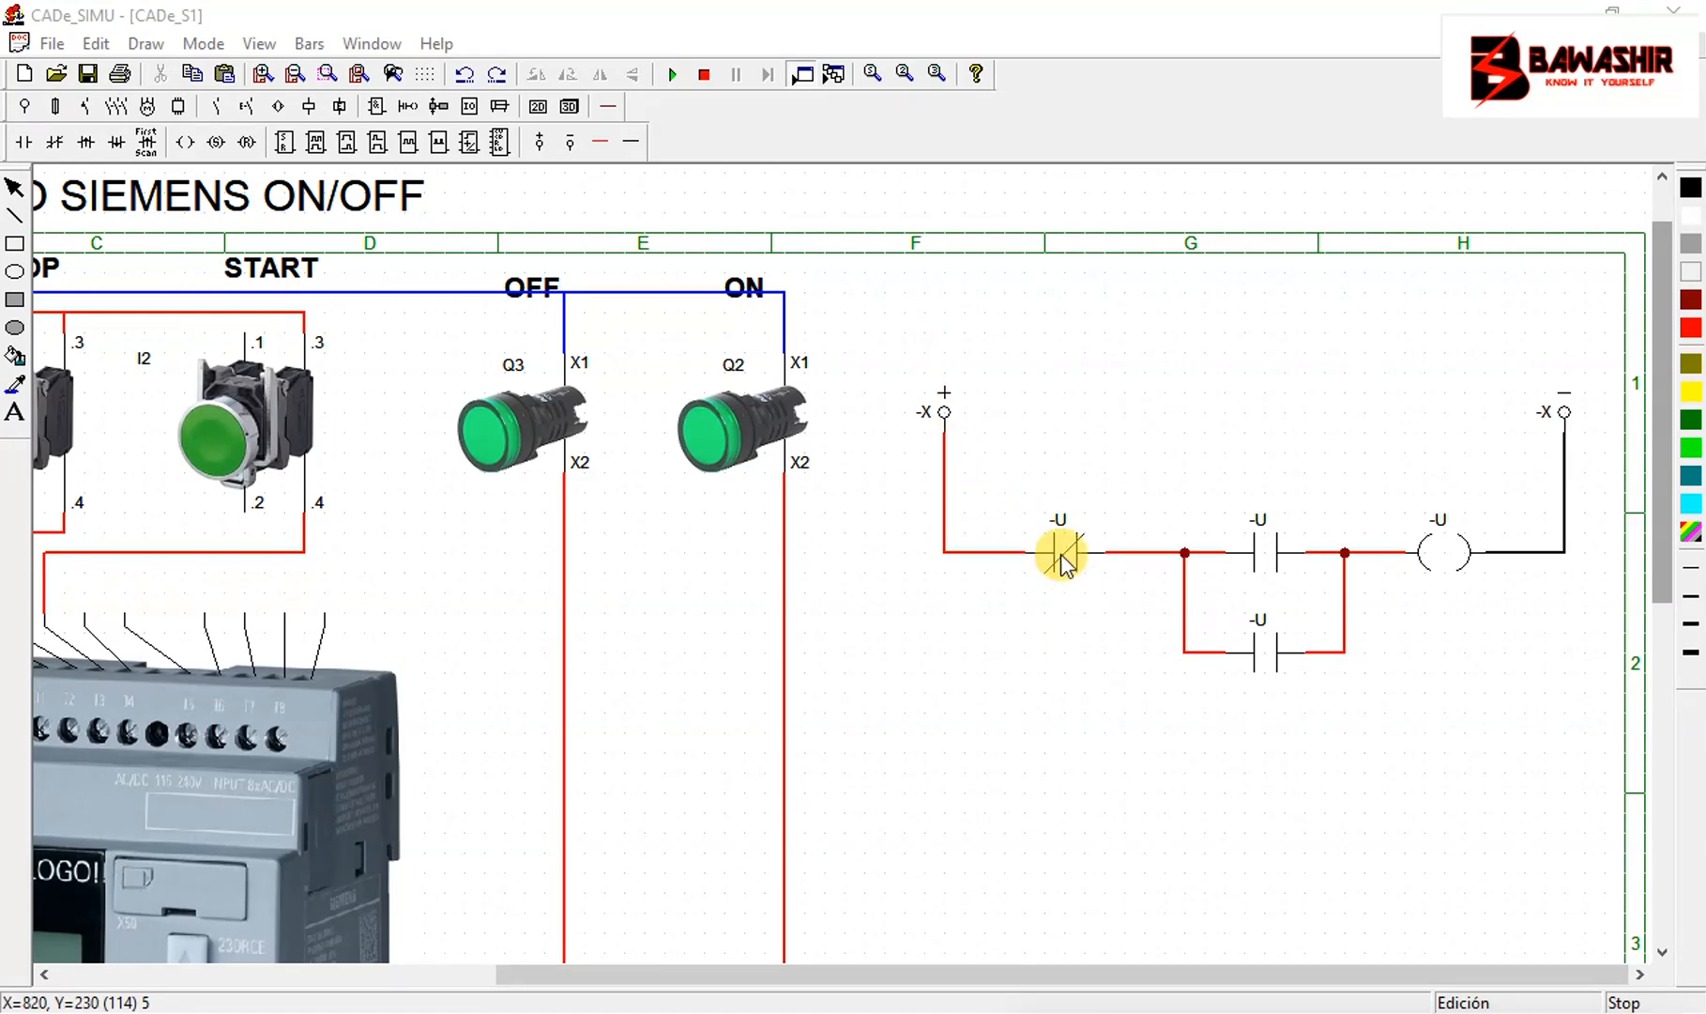
Name the normally closed ladder contact I1
double_click(1059, 554)
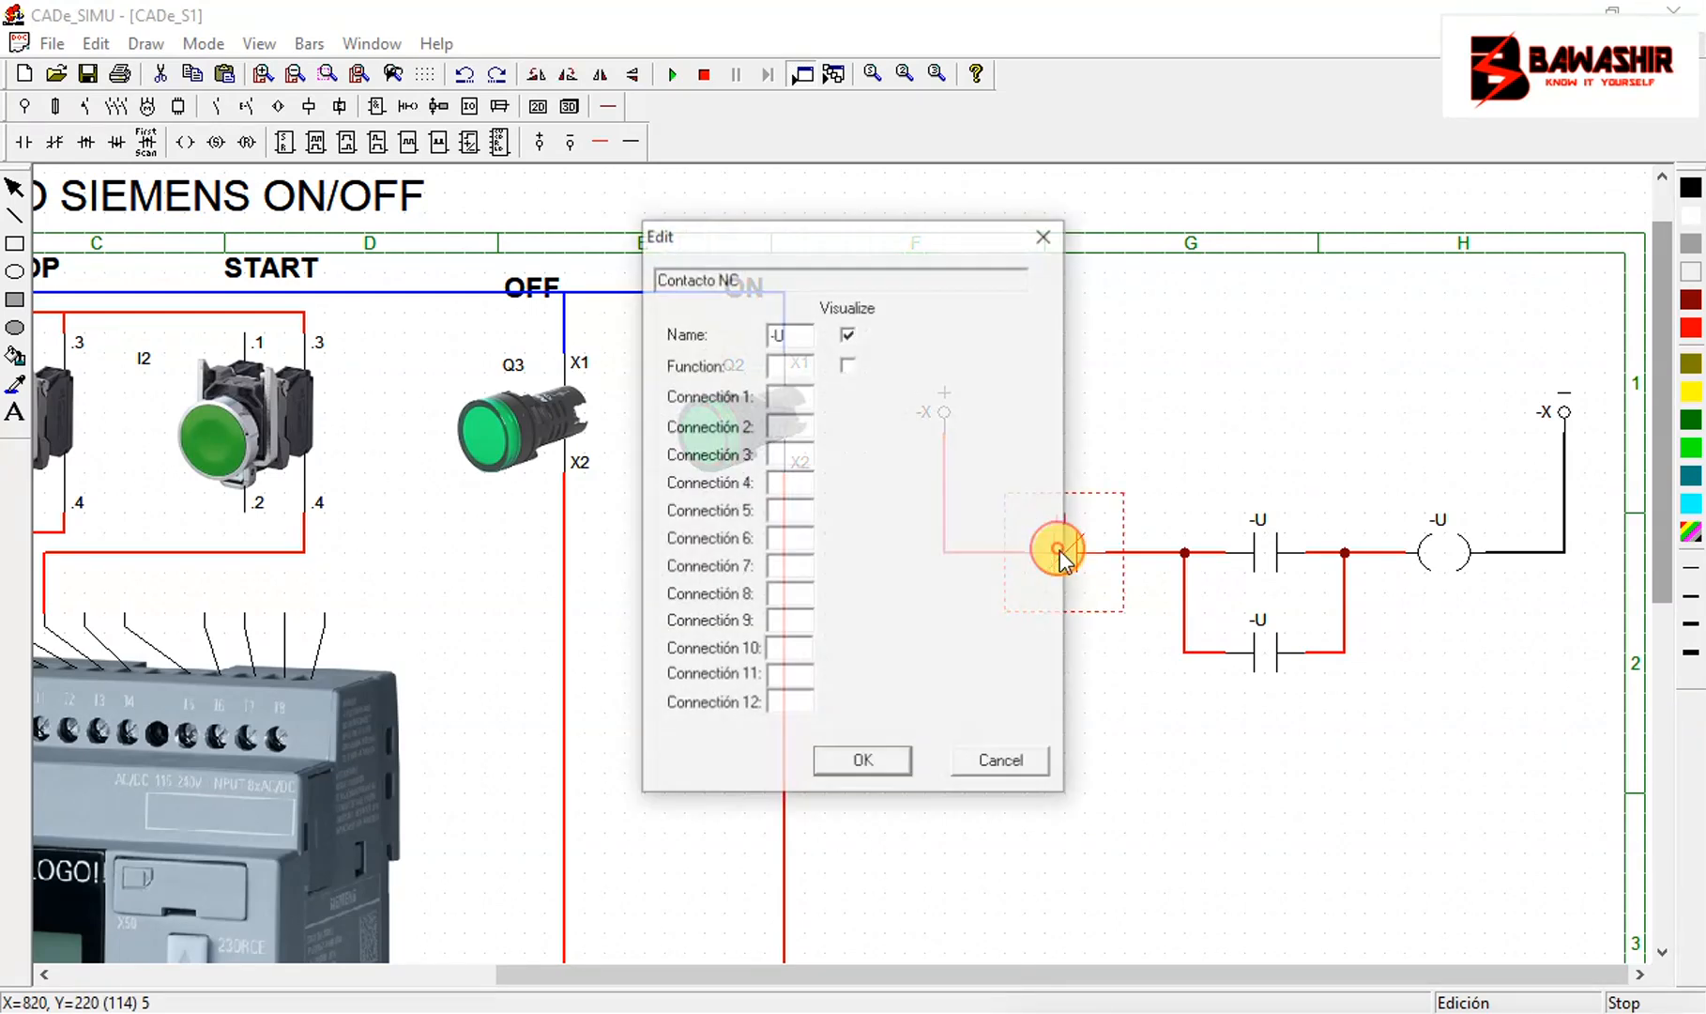
left_click_drag(847, 242, 1073, 291)
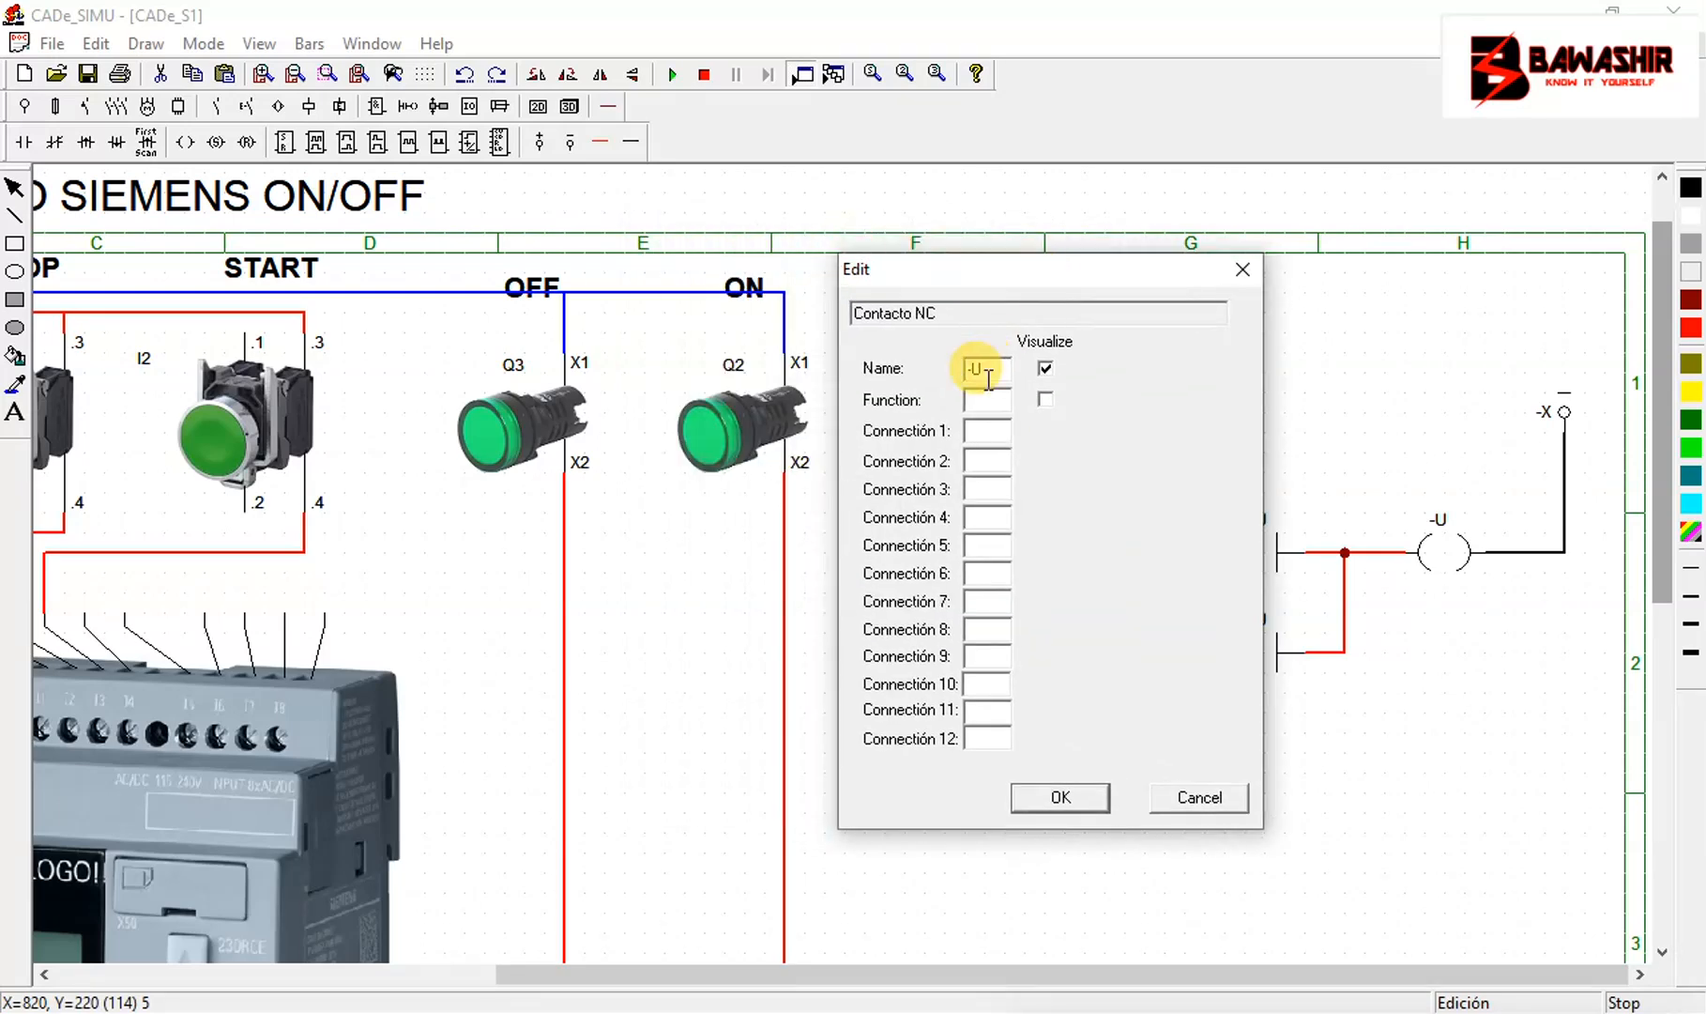
double_click(990, 371)
type("I1")
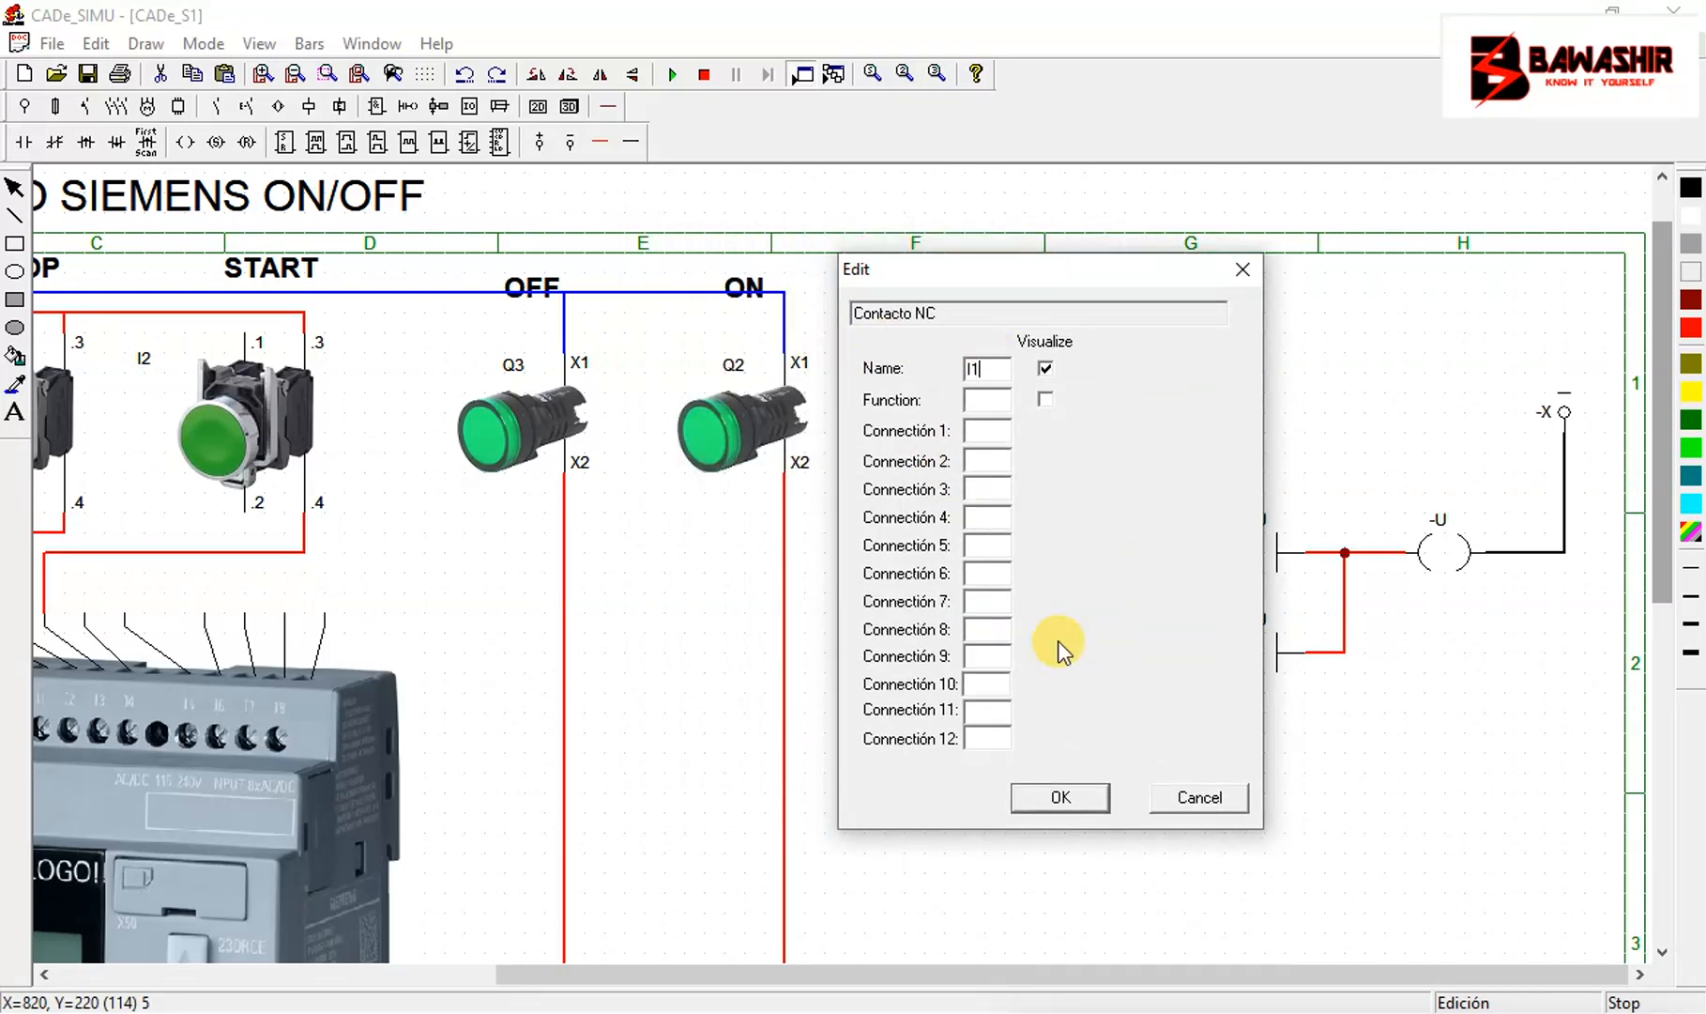
left_click(1061, 797)
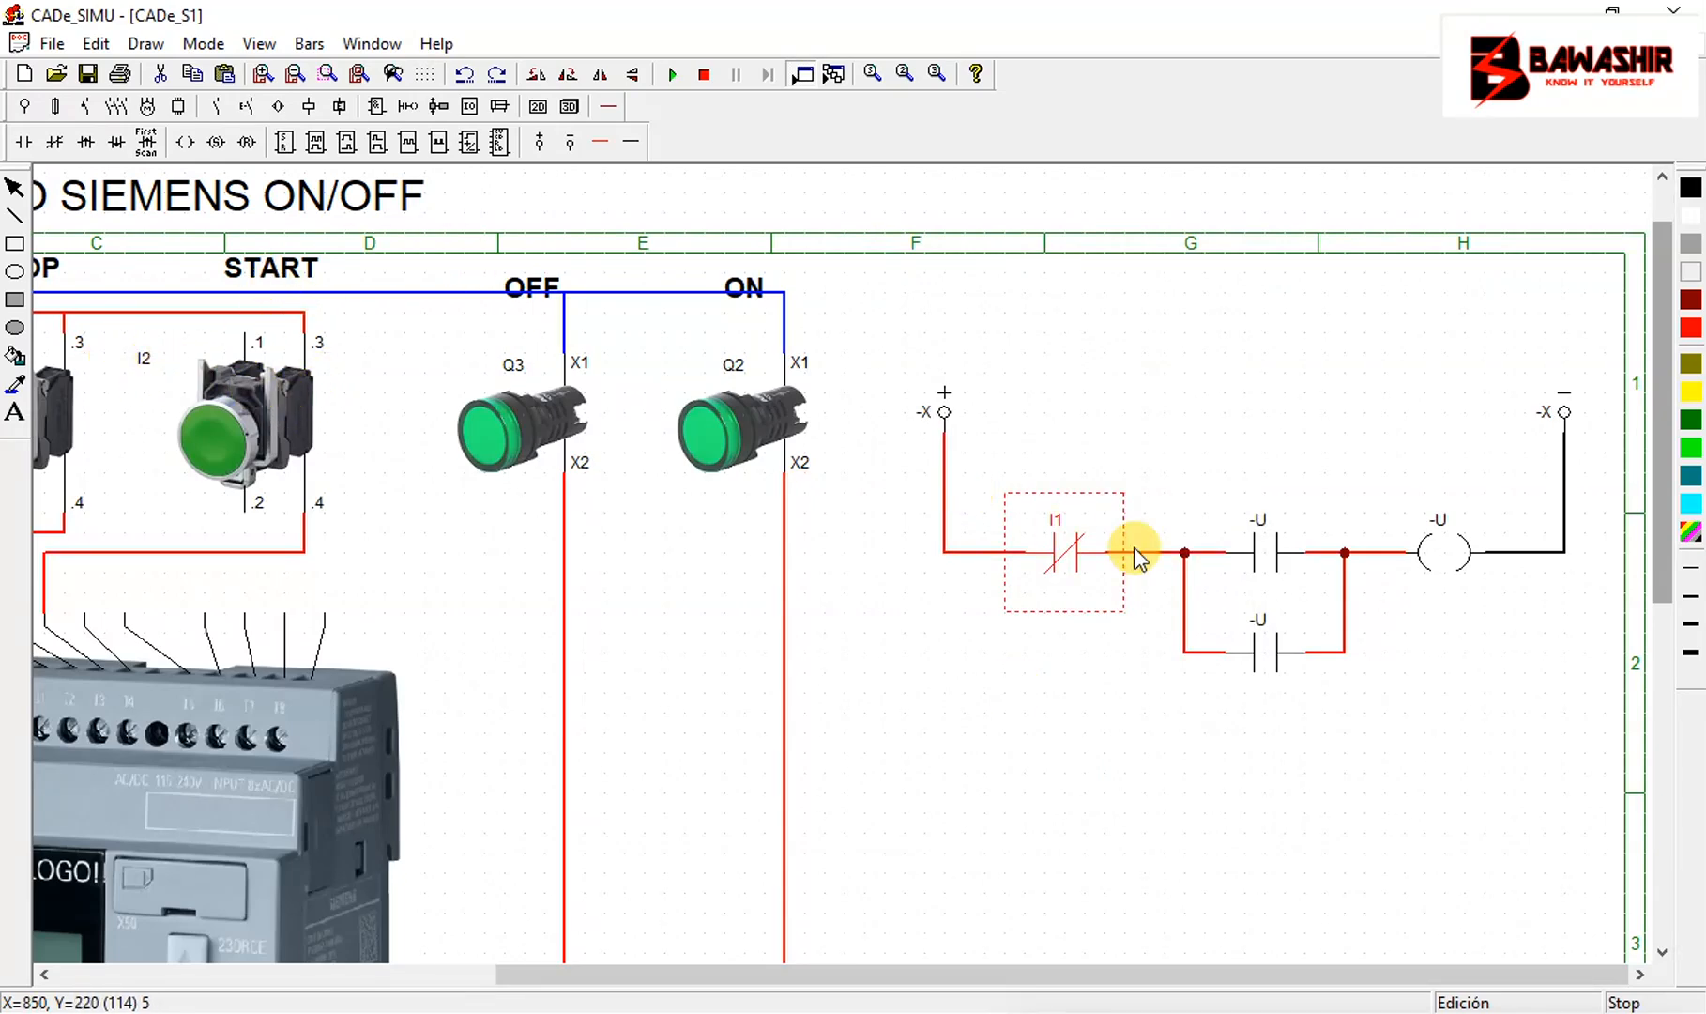
Name the upper normally open ladder contact I2
left_click(1274, 556)
double_click(1275, 557)
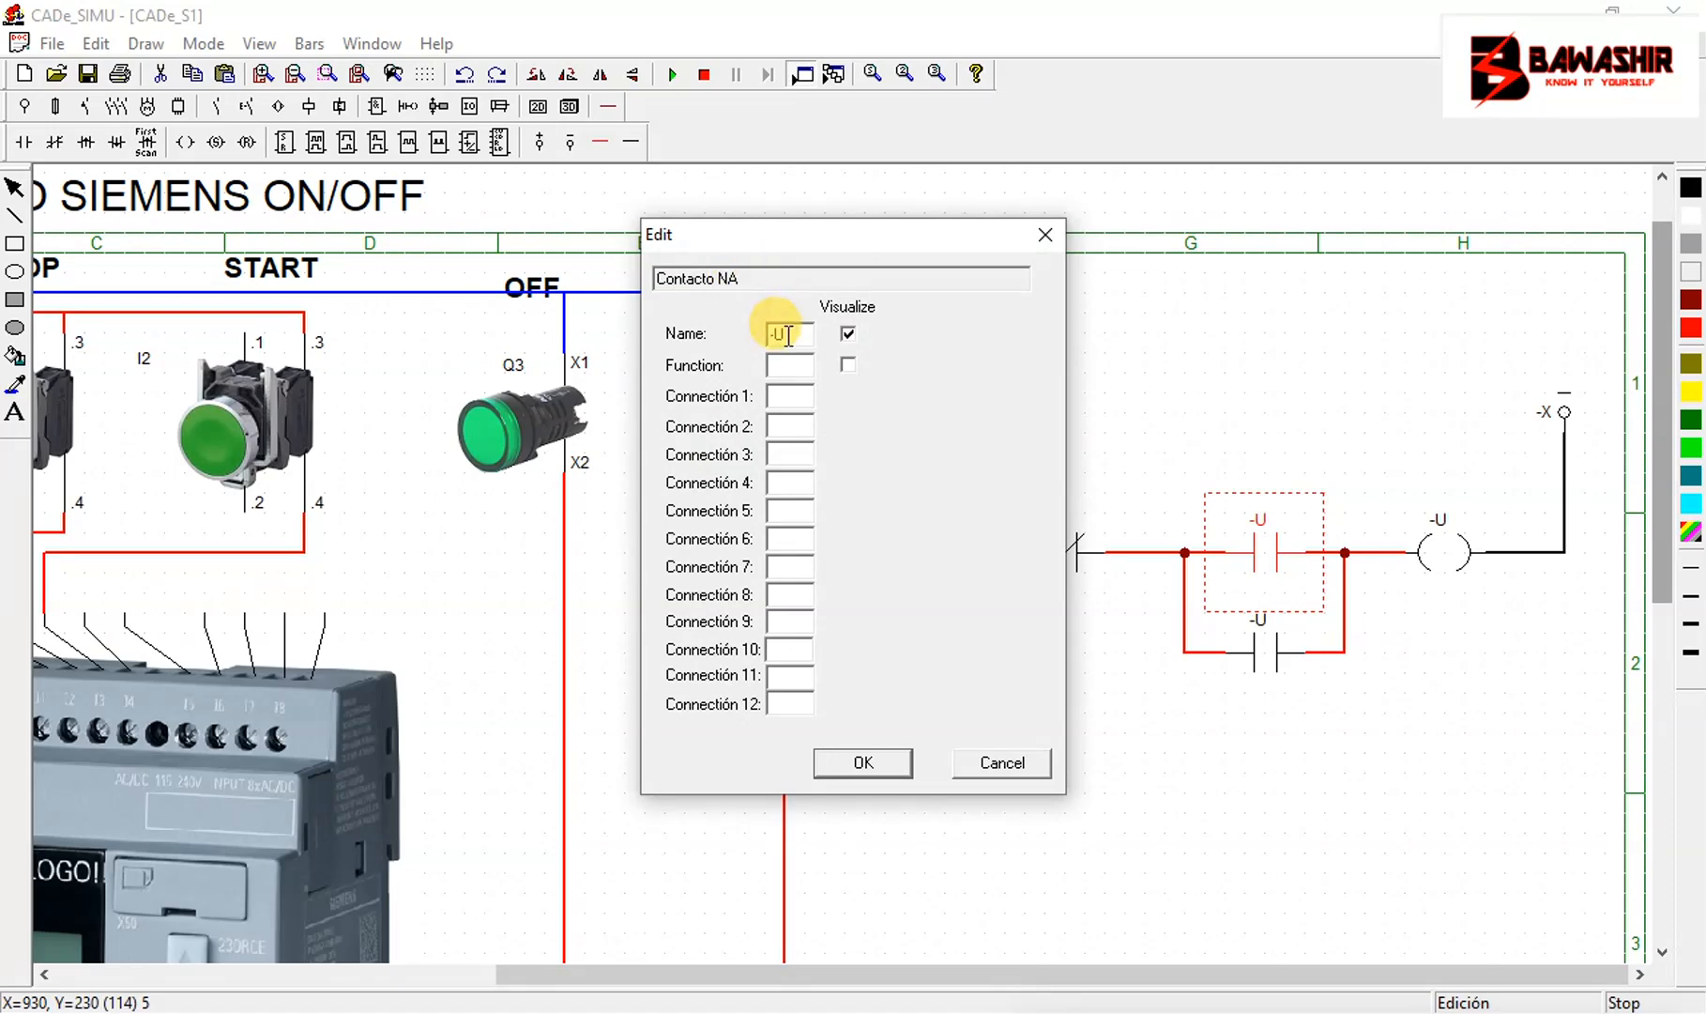
left_click_drag(788, 336, 704, 338)
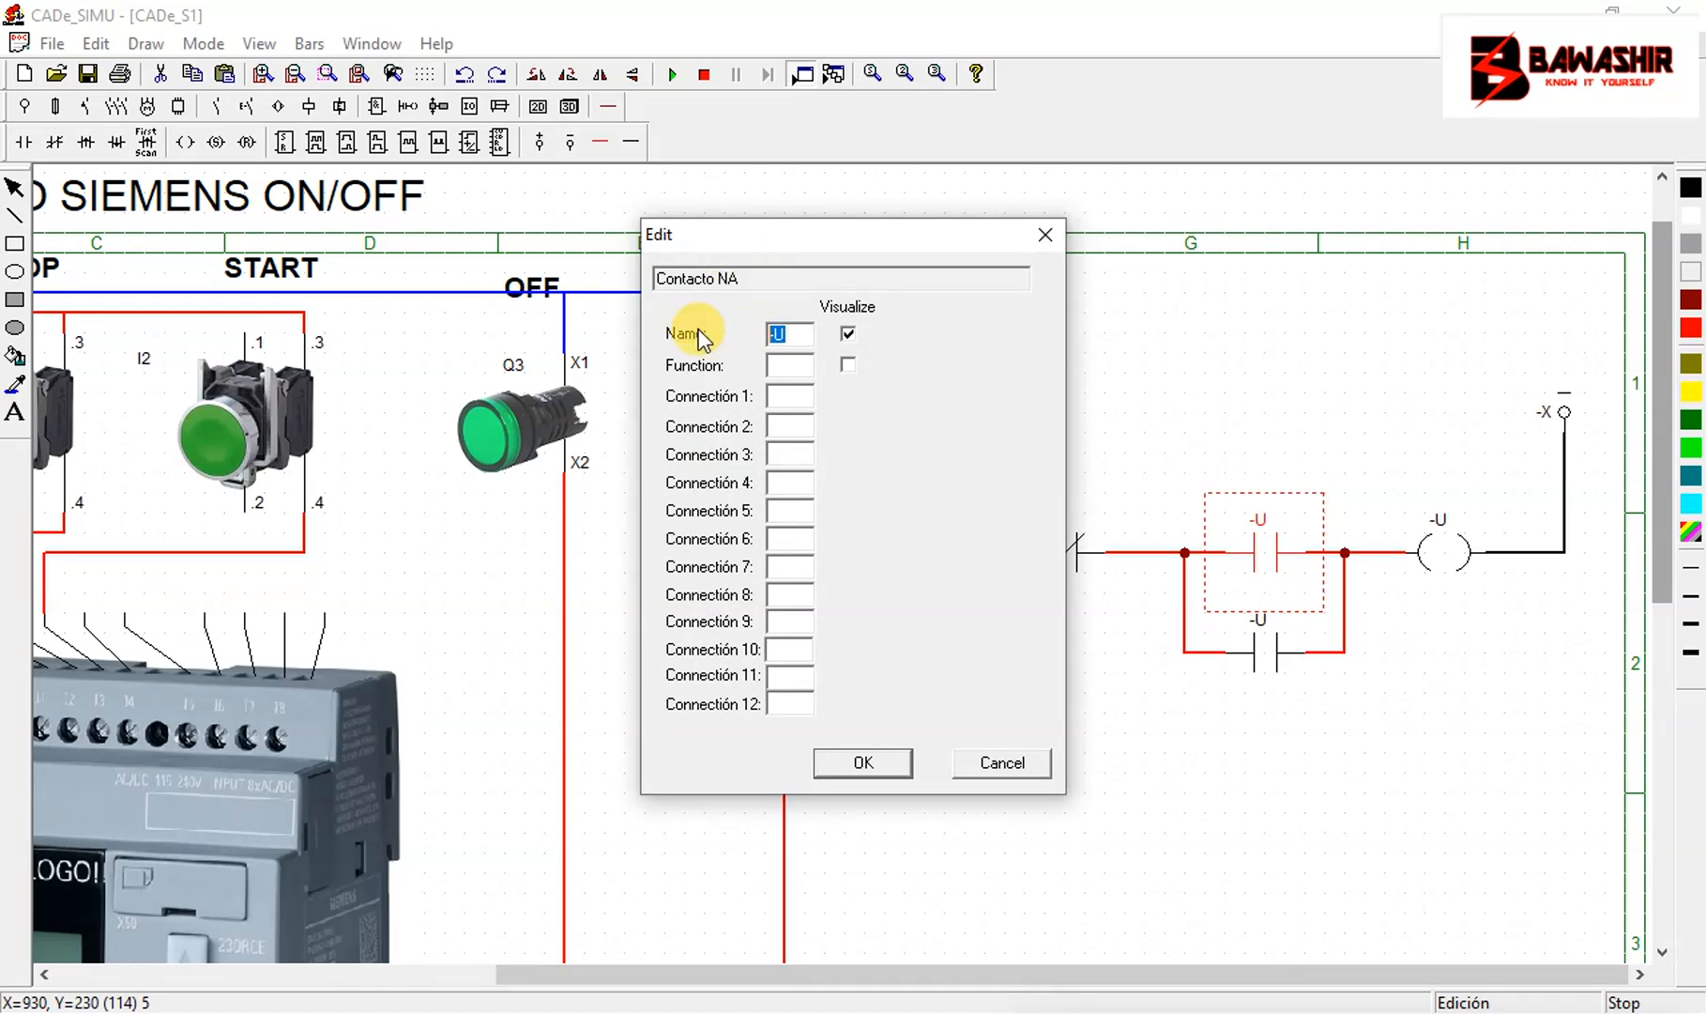
type("I2")
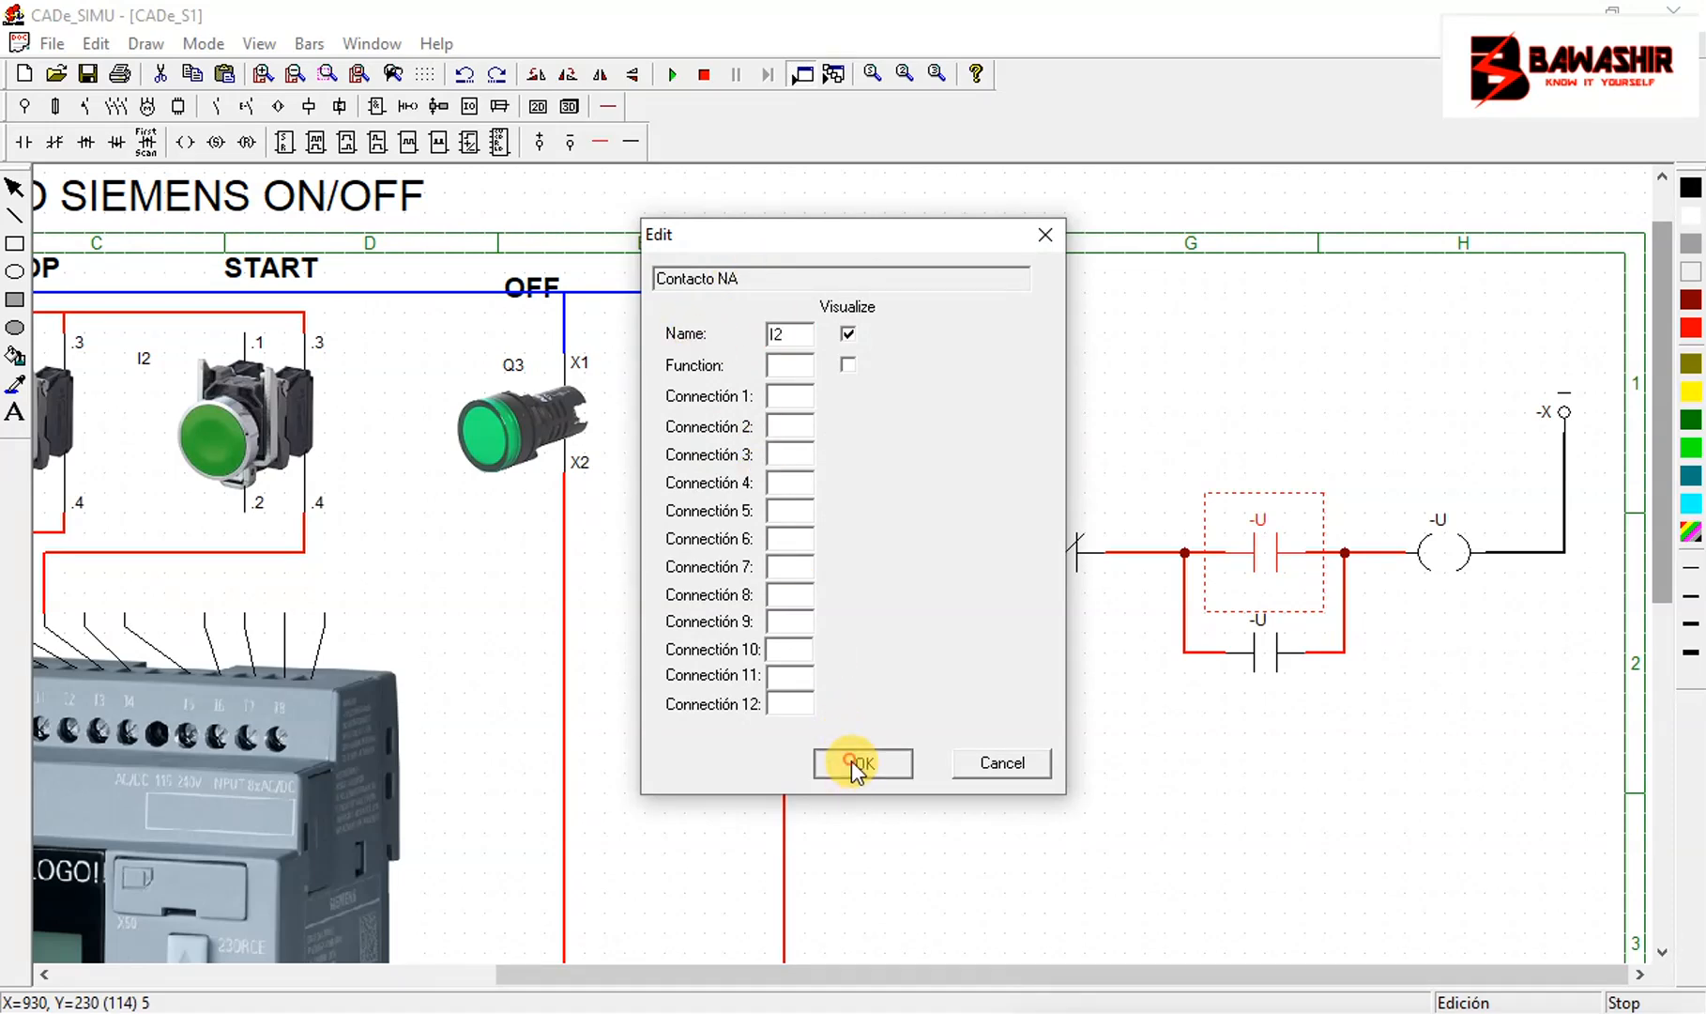
left_click(854, 762)
Name both the output coil and the lower parallel contact Q1
double_click(1462, 547)
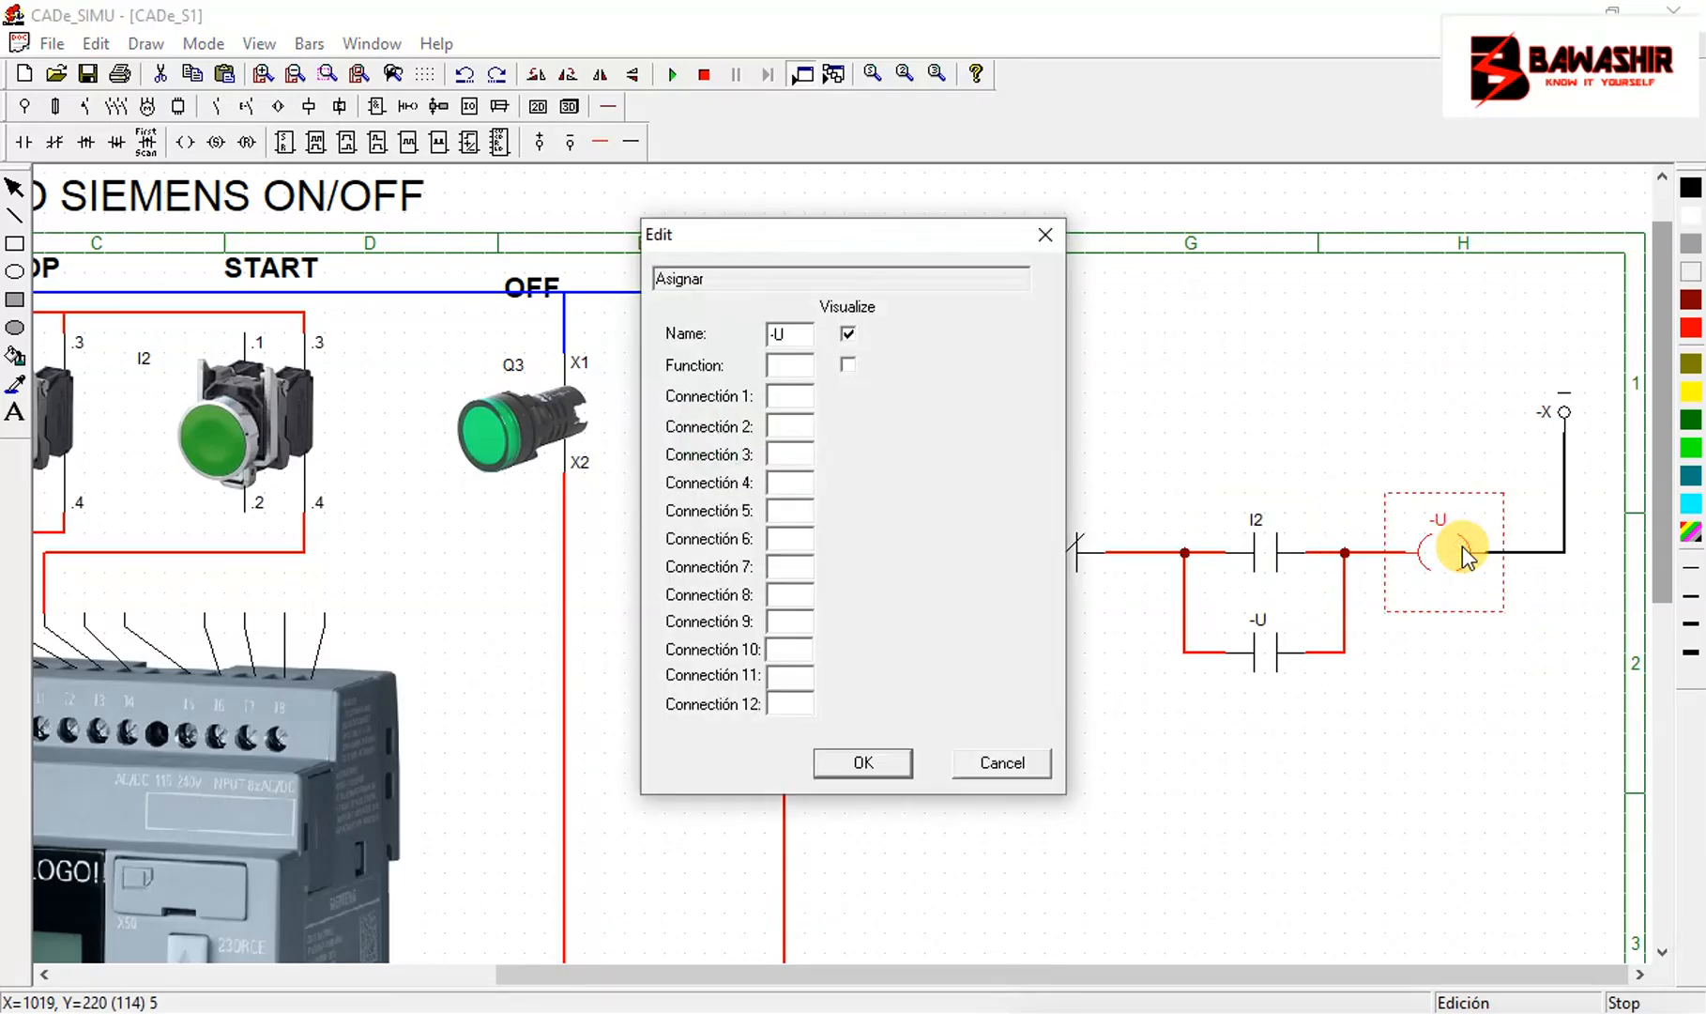
left_click_drag(811, 343, 676, 342)
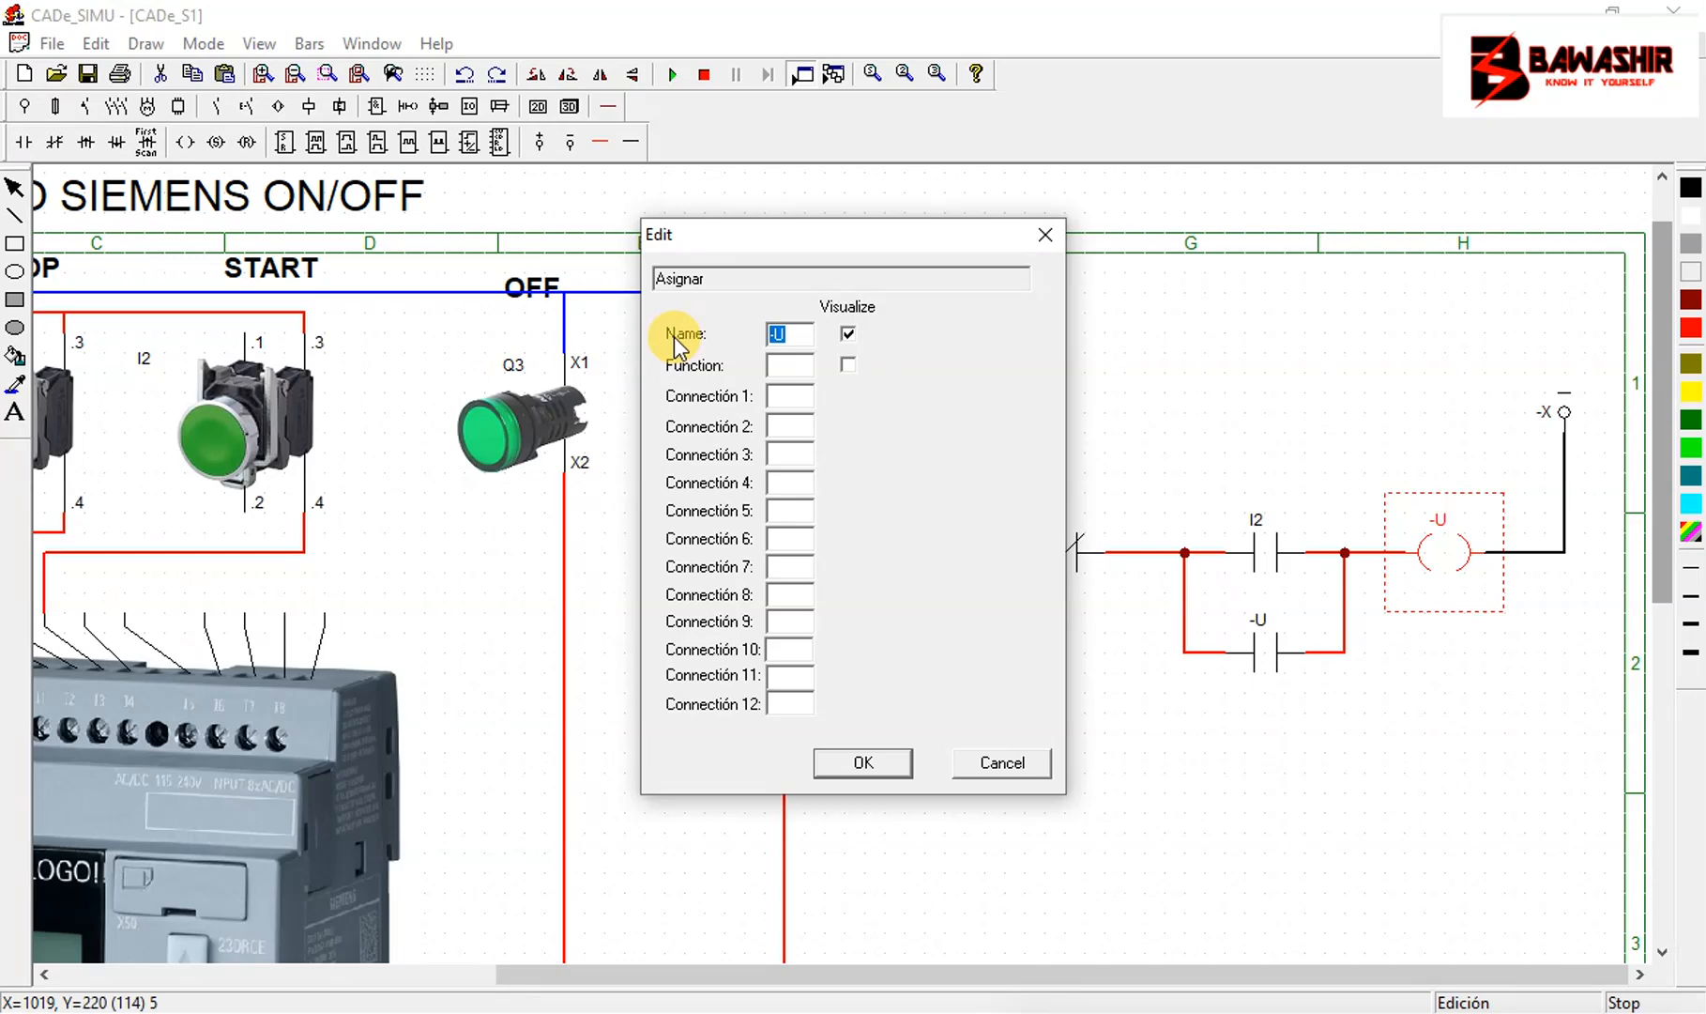
type("Q1")
left_click(861, 764)
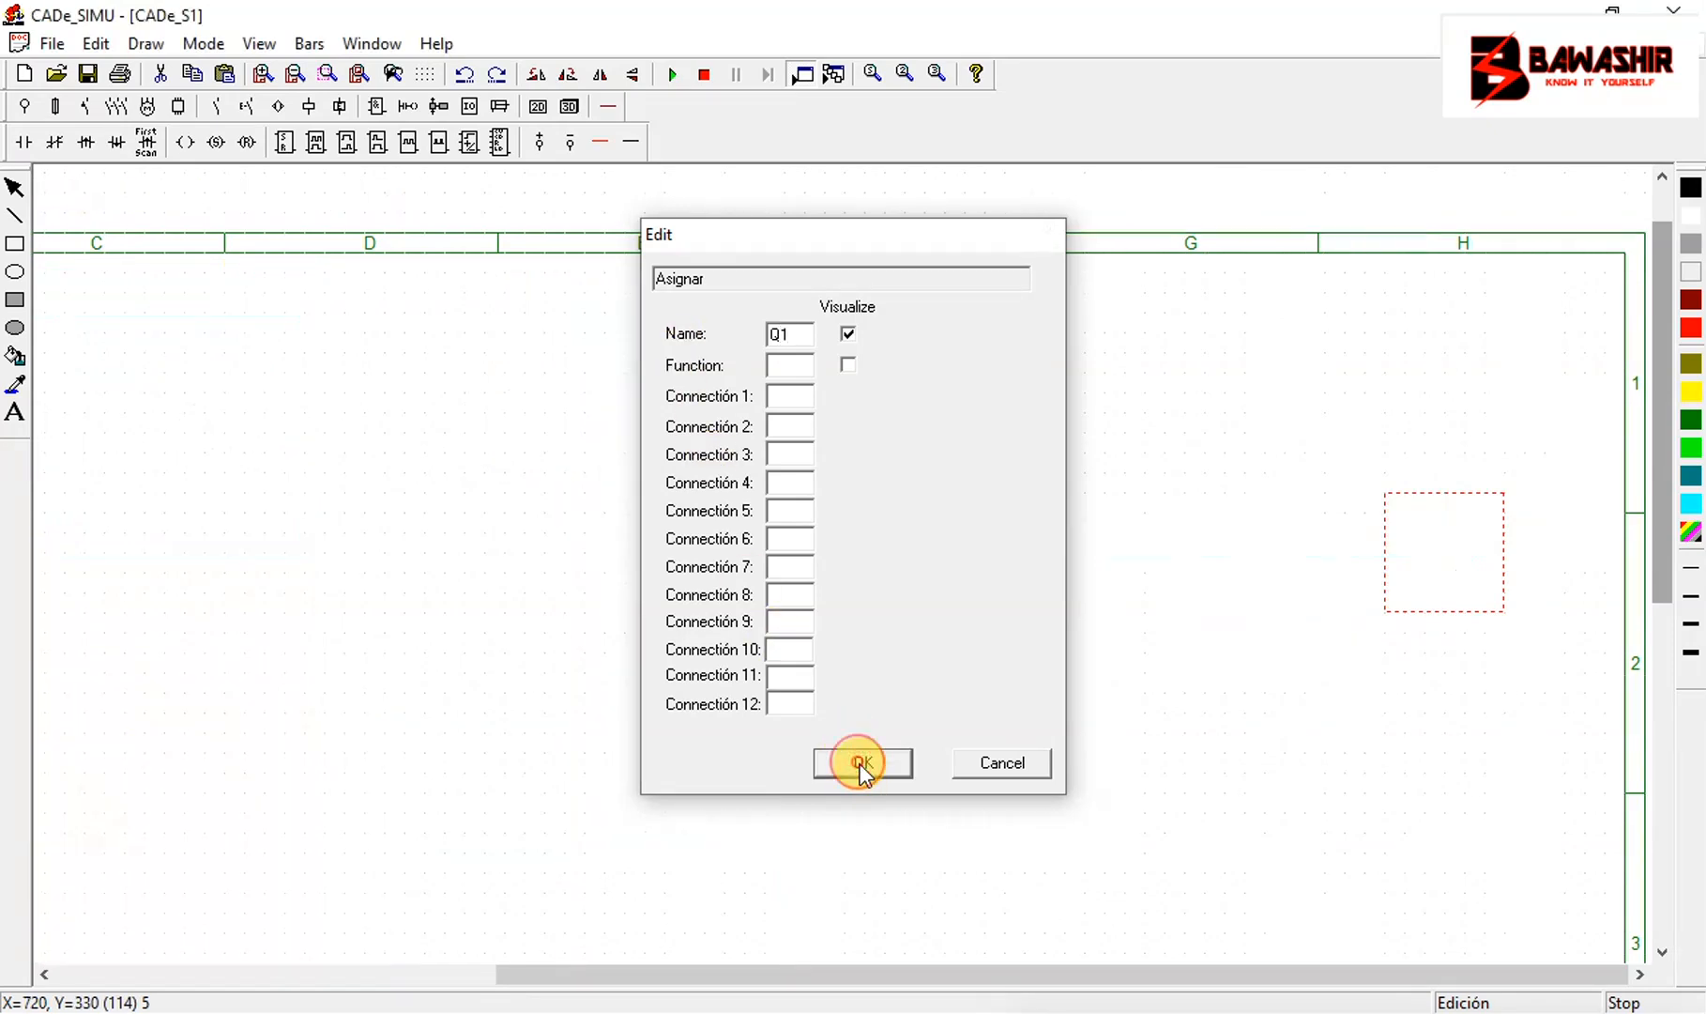
double_click(1266, 658)
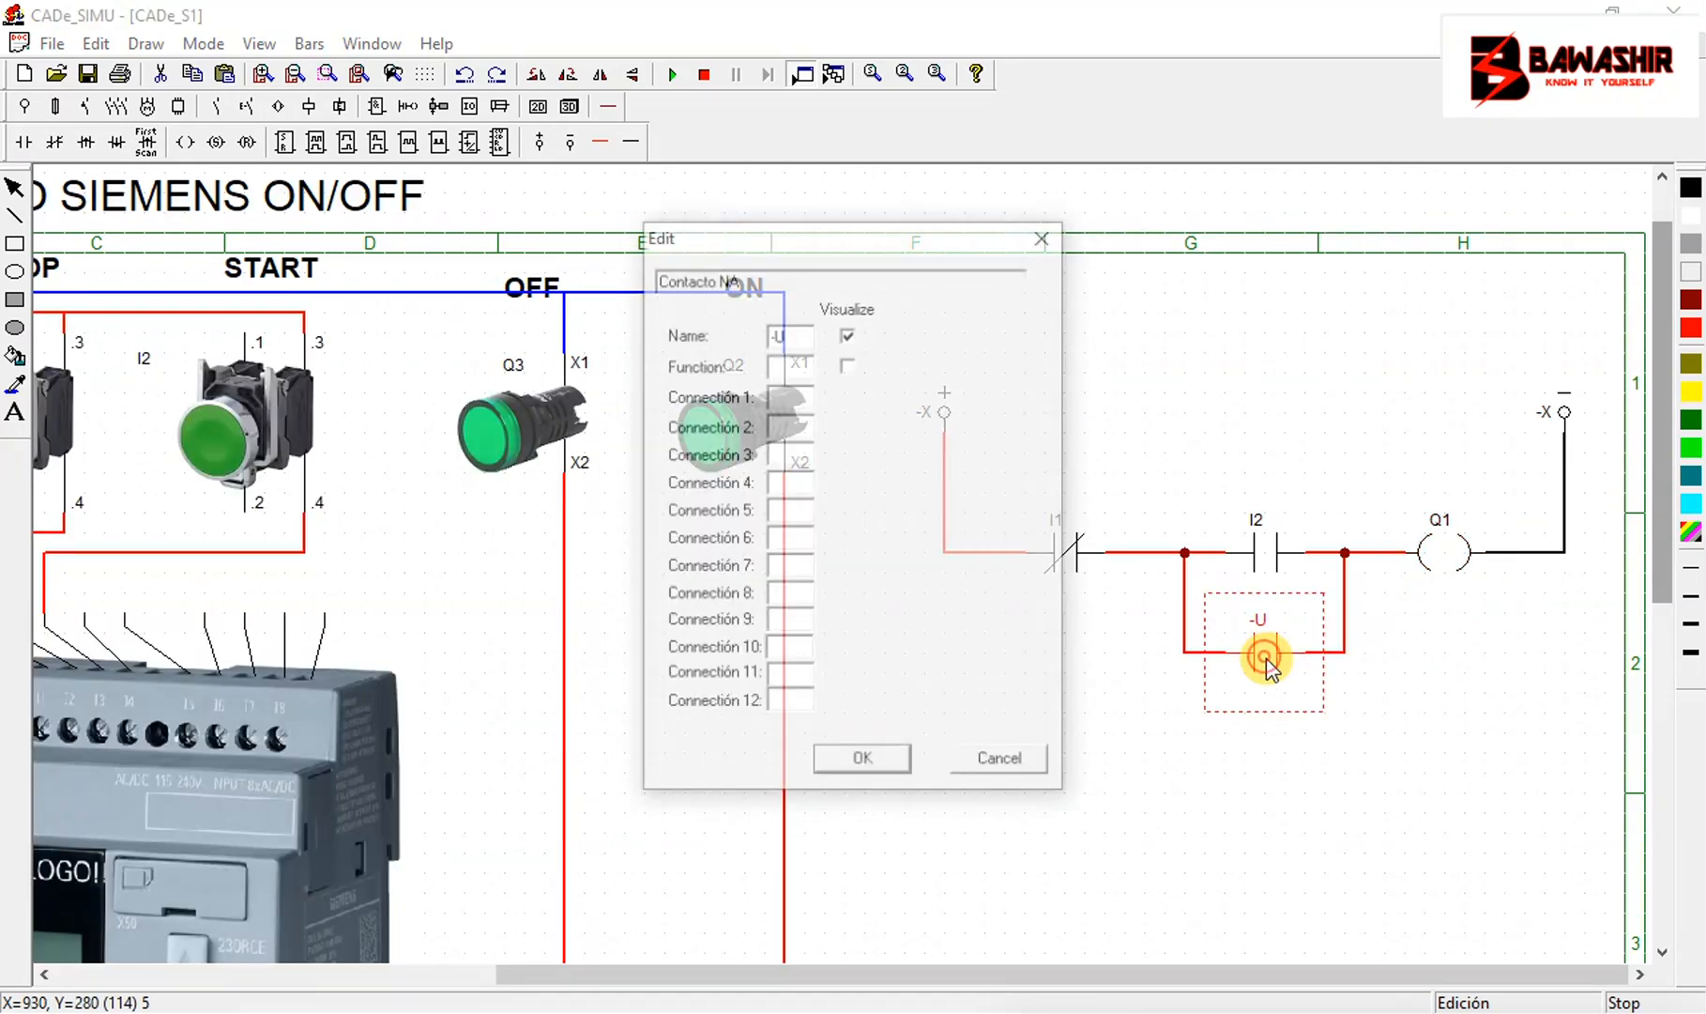
double_click(787, 335)
type("Q1")
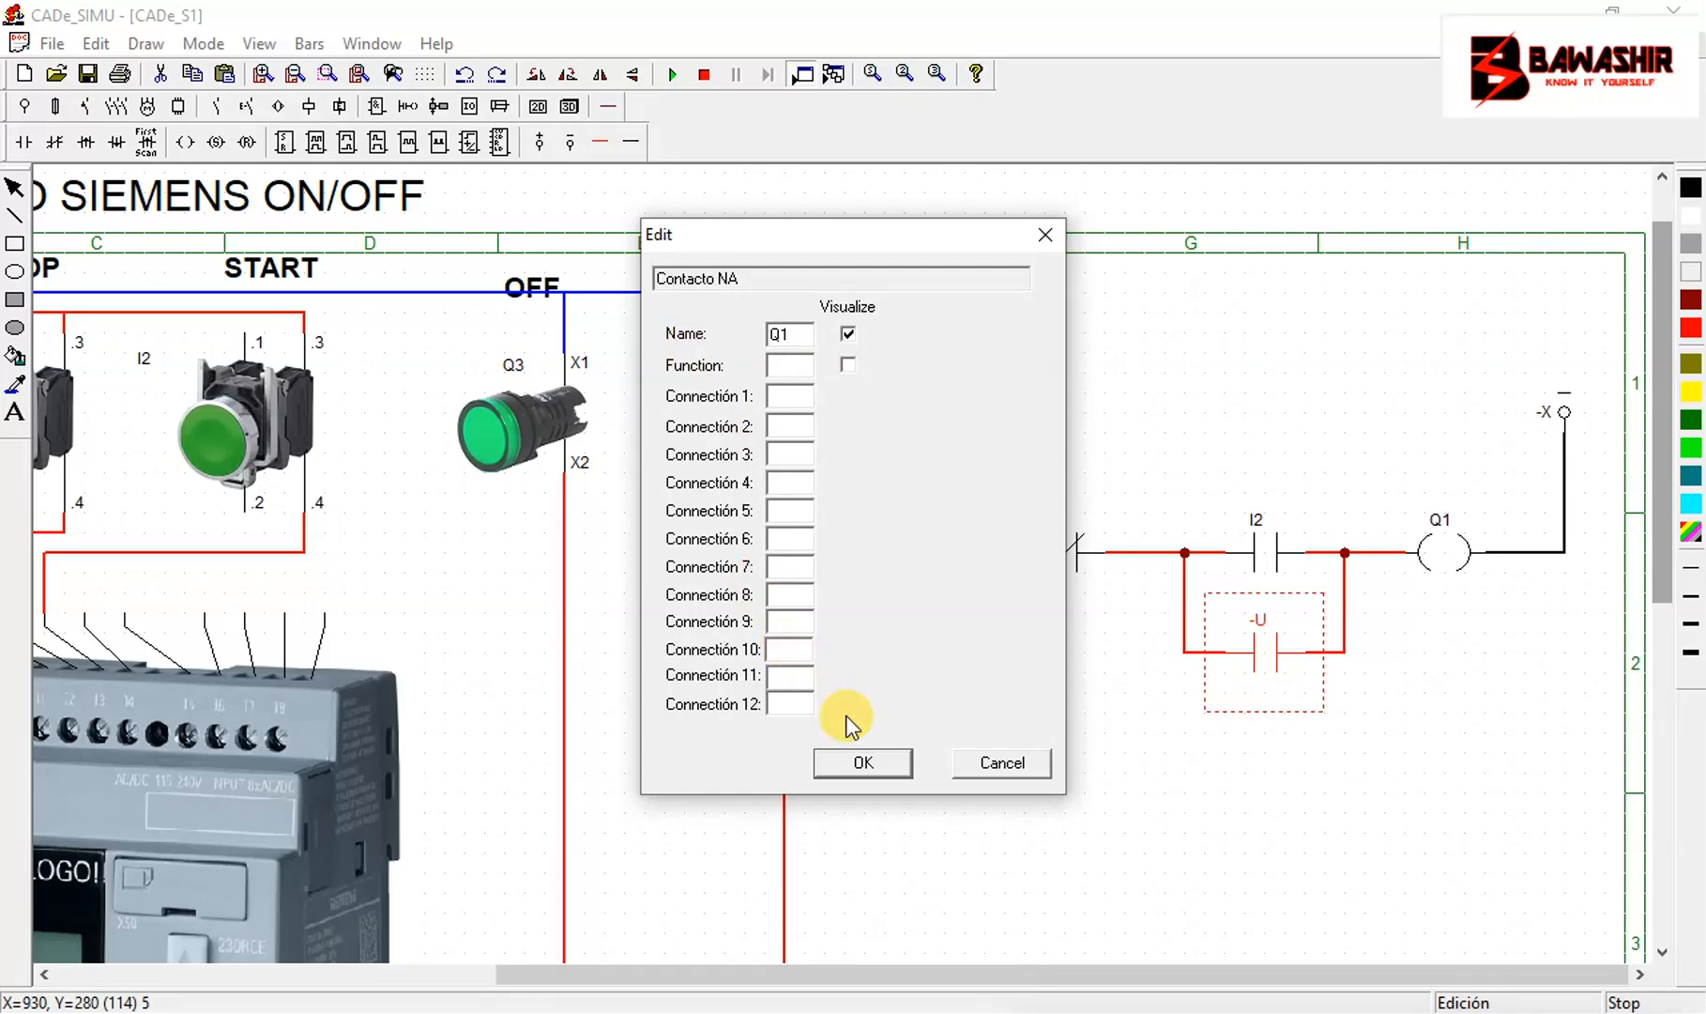
left_click(862, 764)
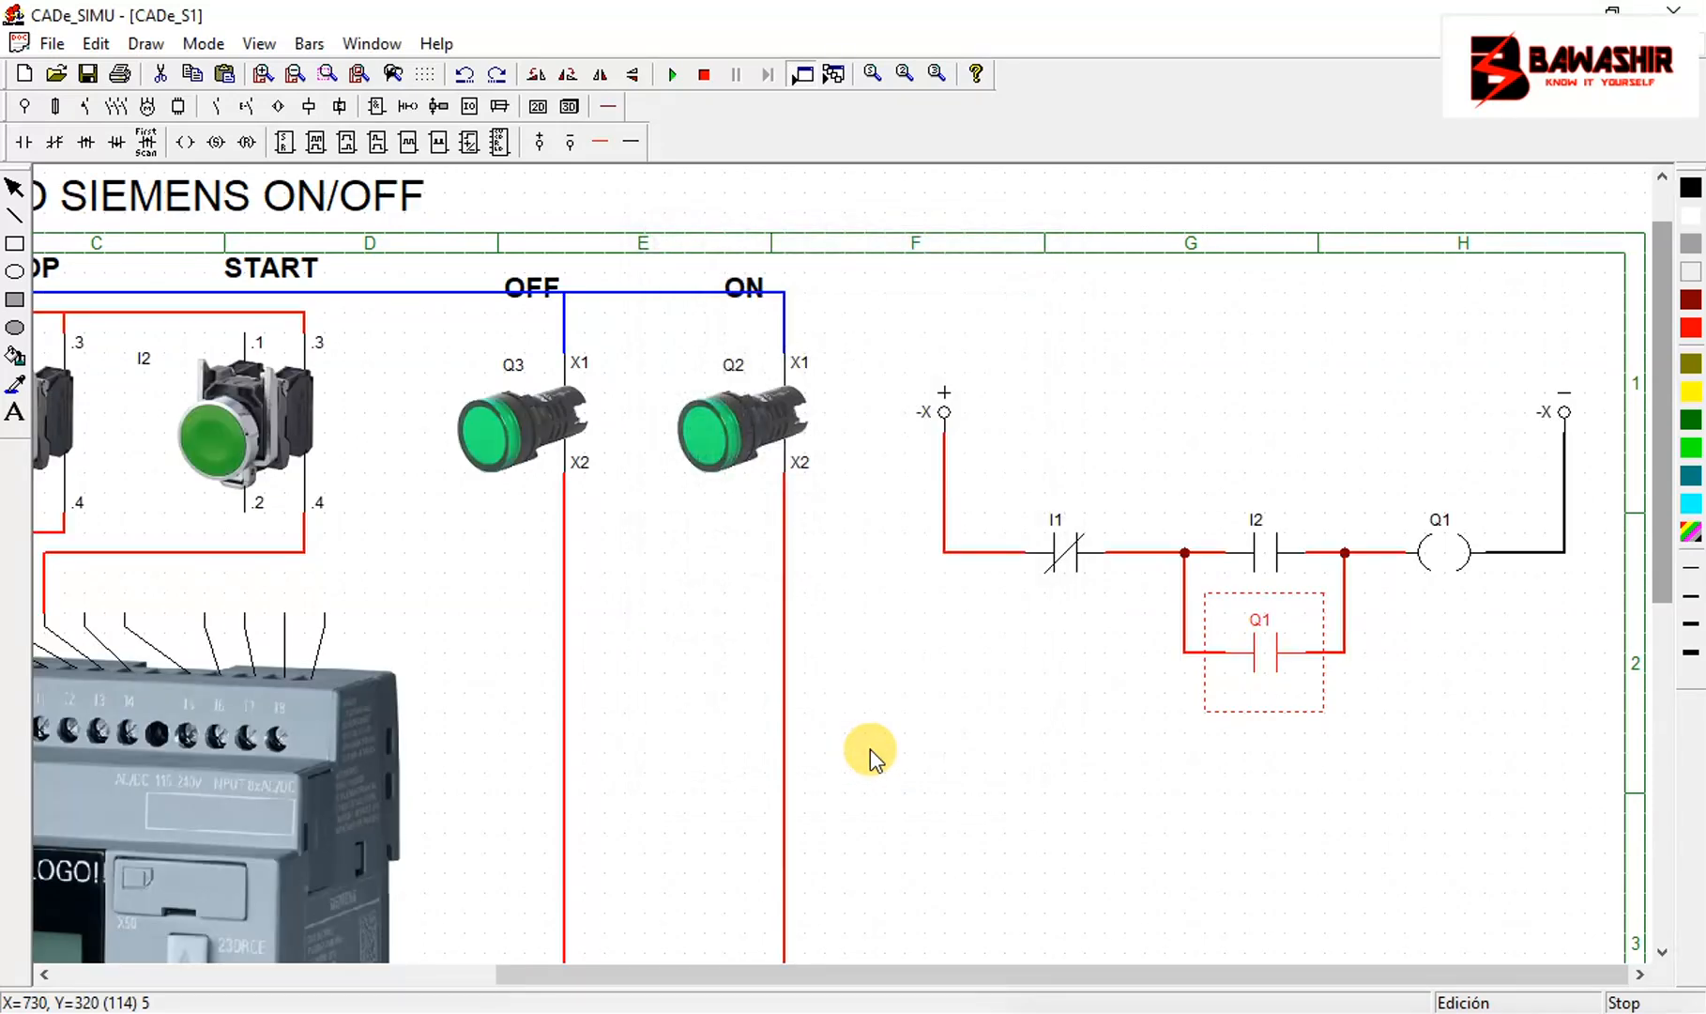
Place two more output coils, one under the other, below the Q1 coil
left_click(185, 142)
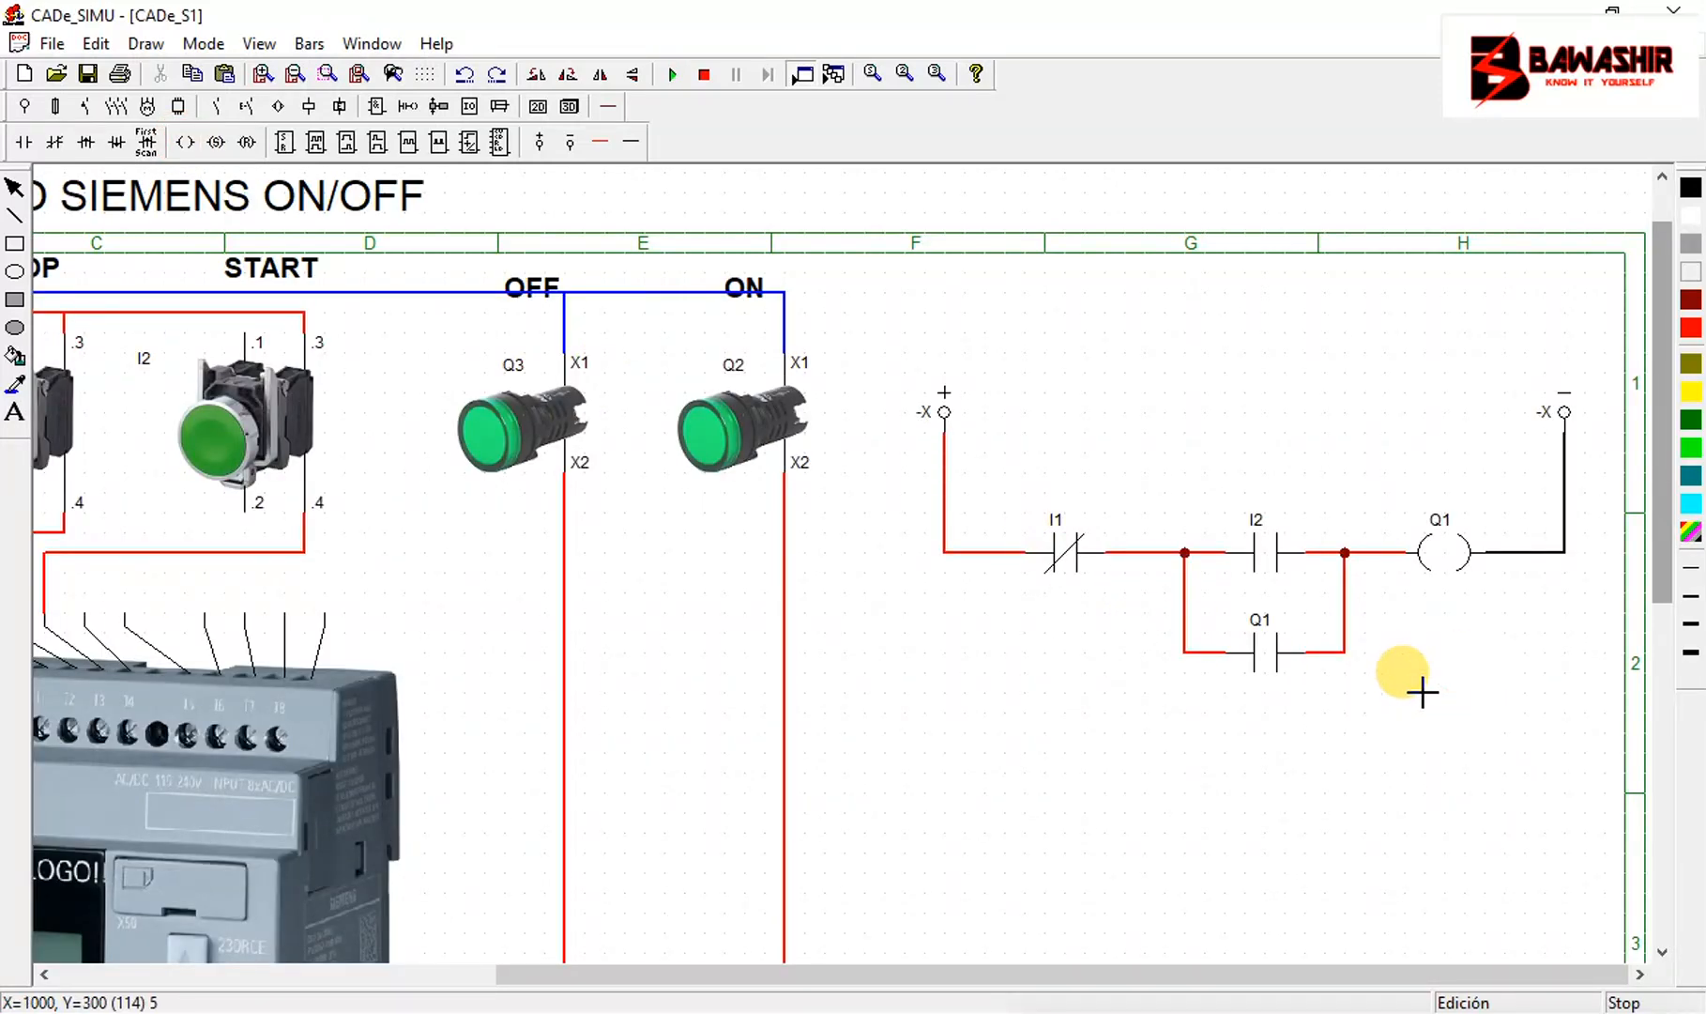
left_click(1422, 692)
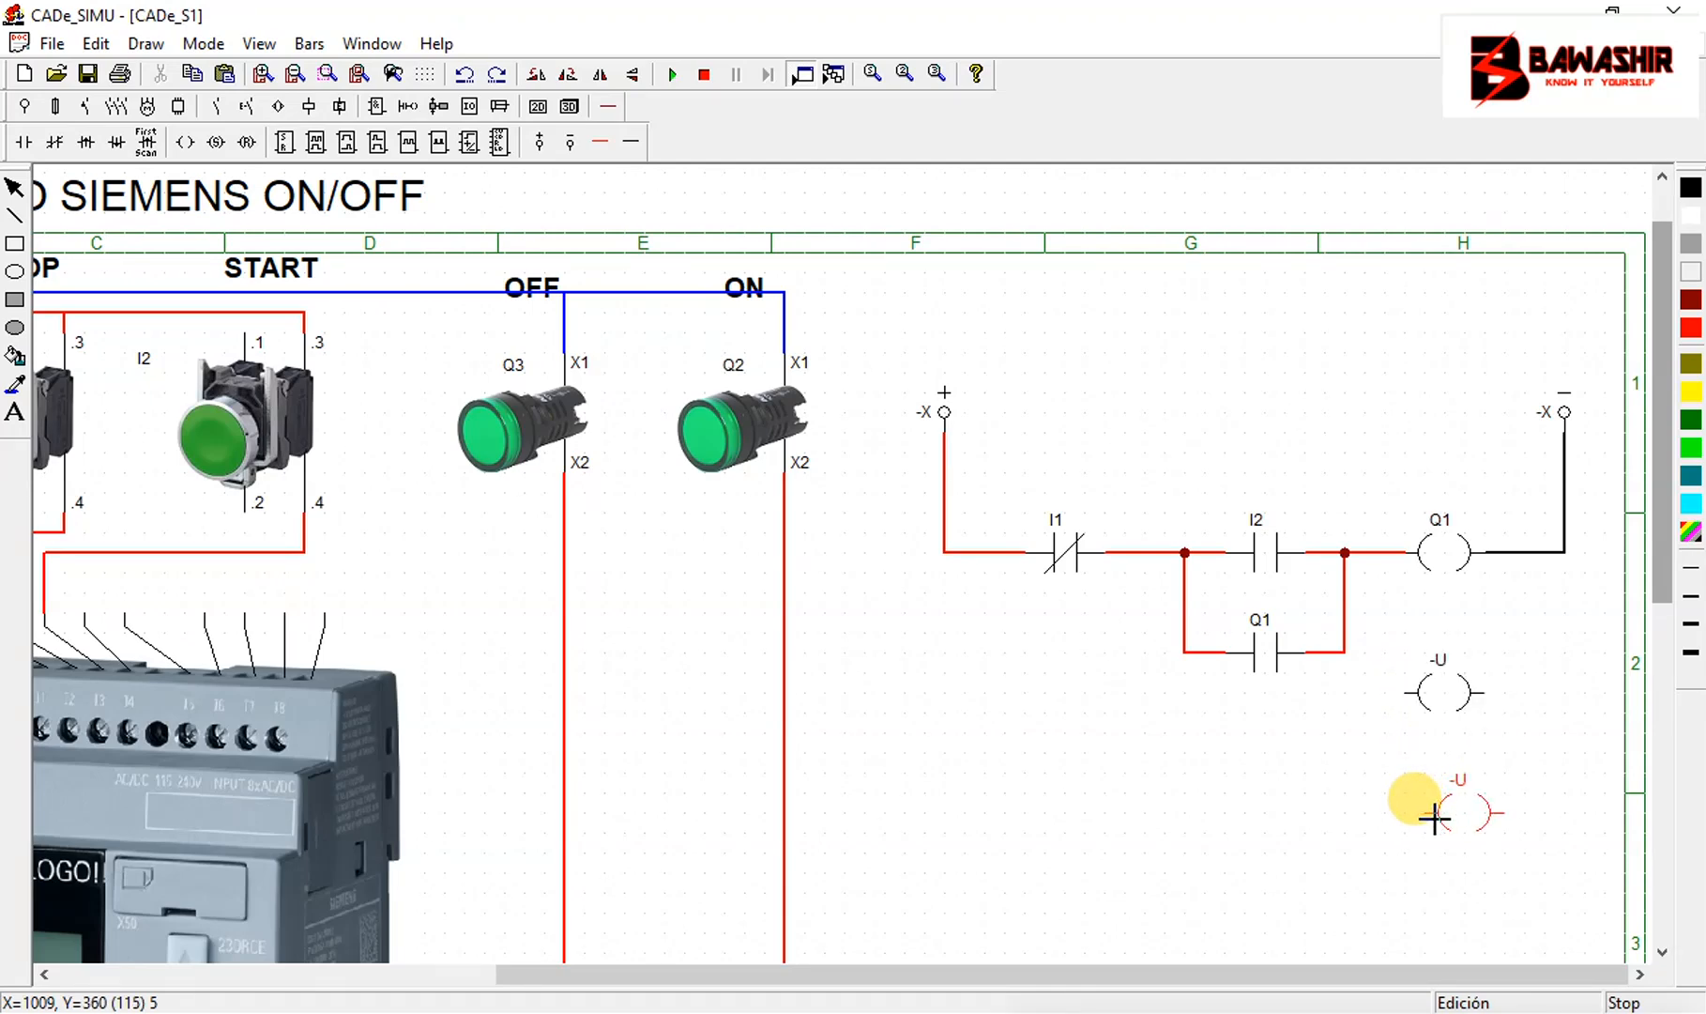
left_click(1433, 816)
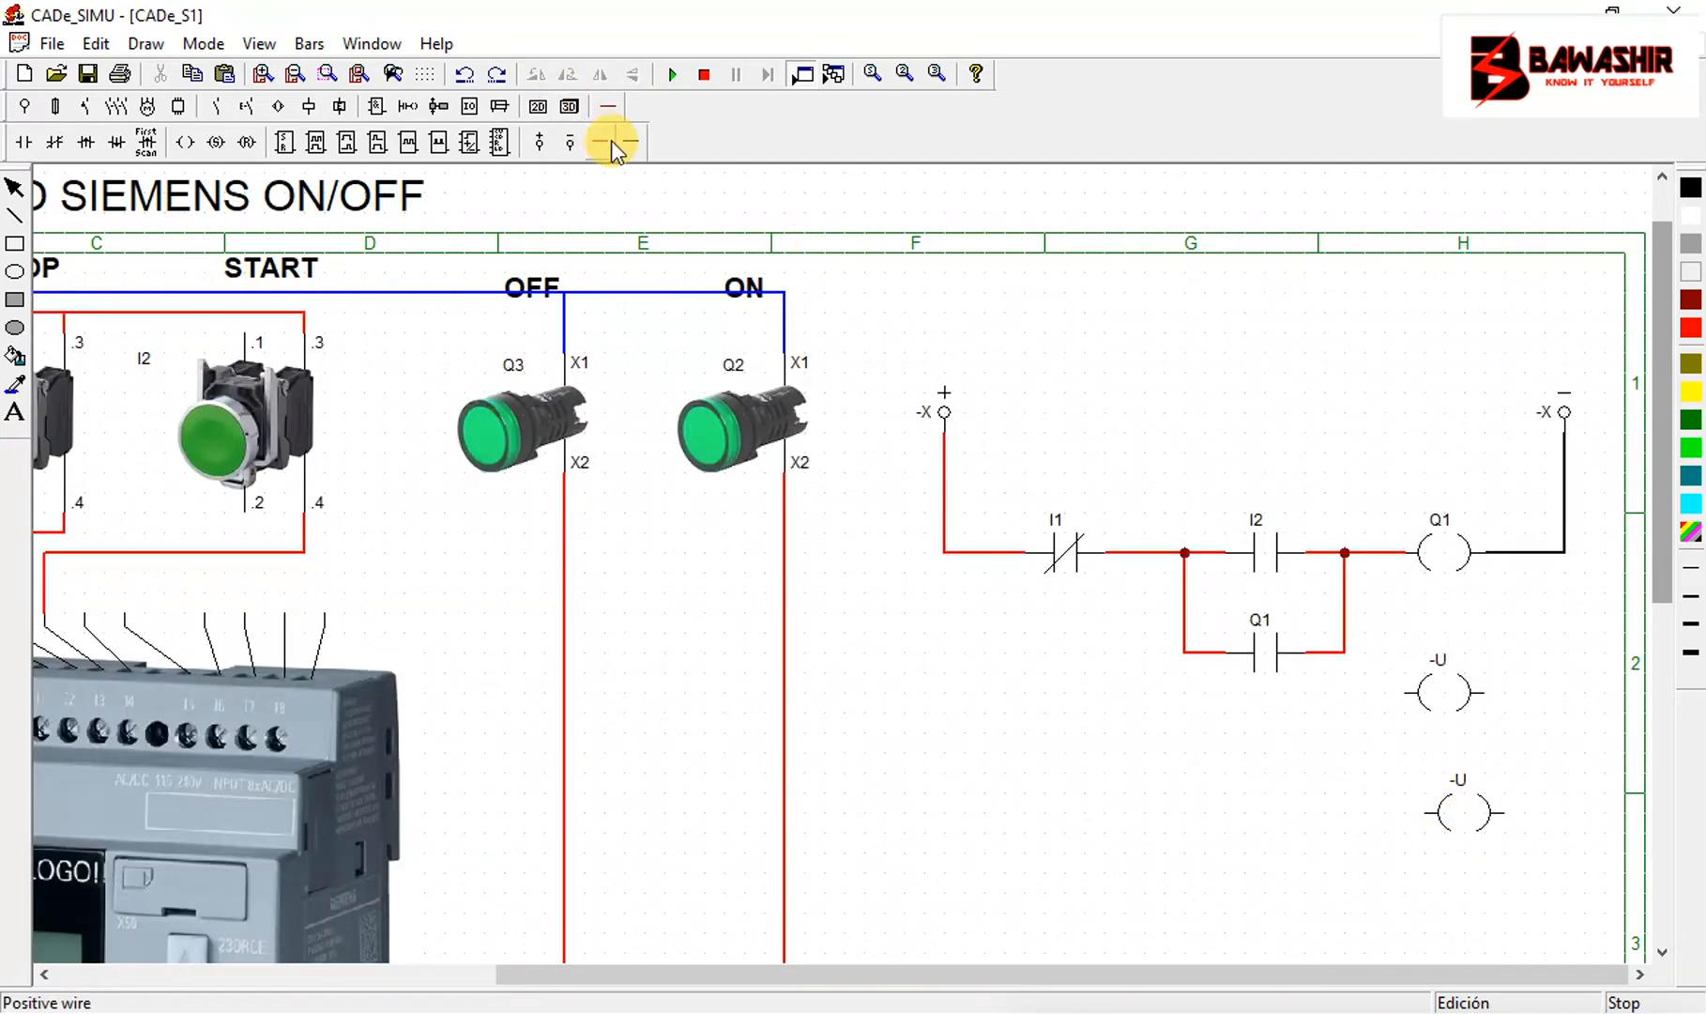
Wire the coil directly below Q1 from the parallel branch's output to the negative supply terminal
left_click(611, 140)
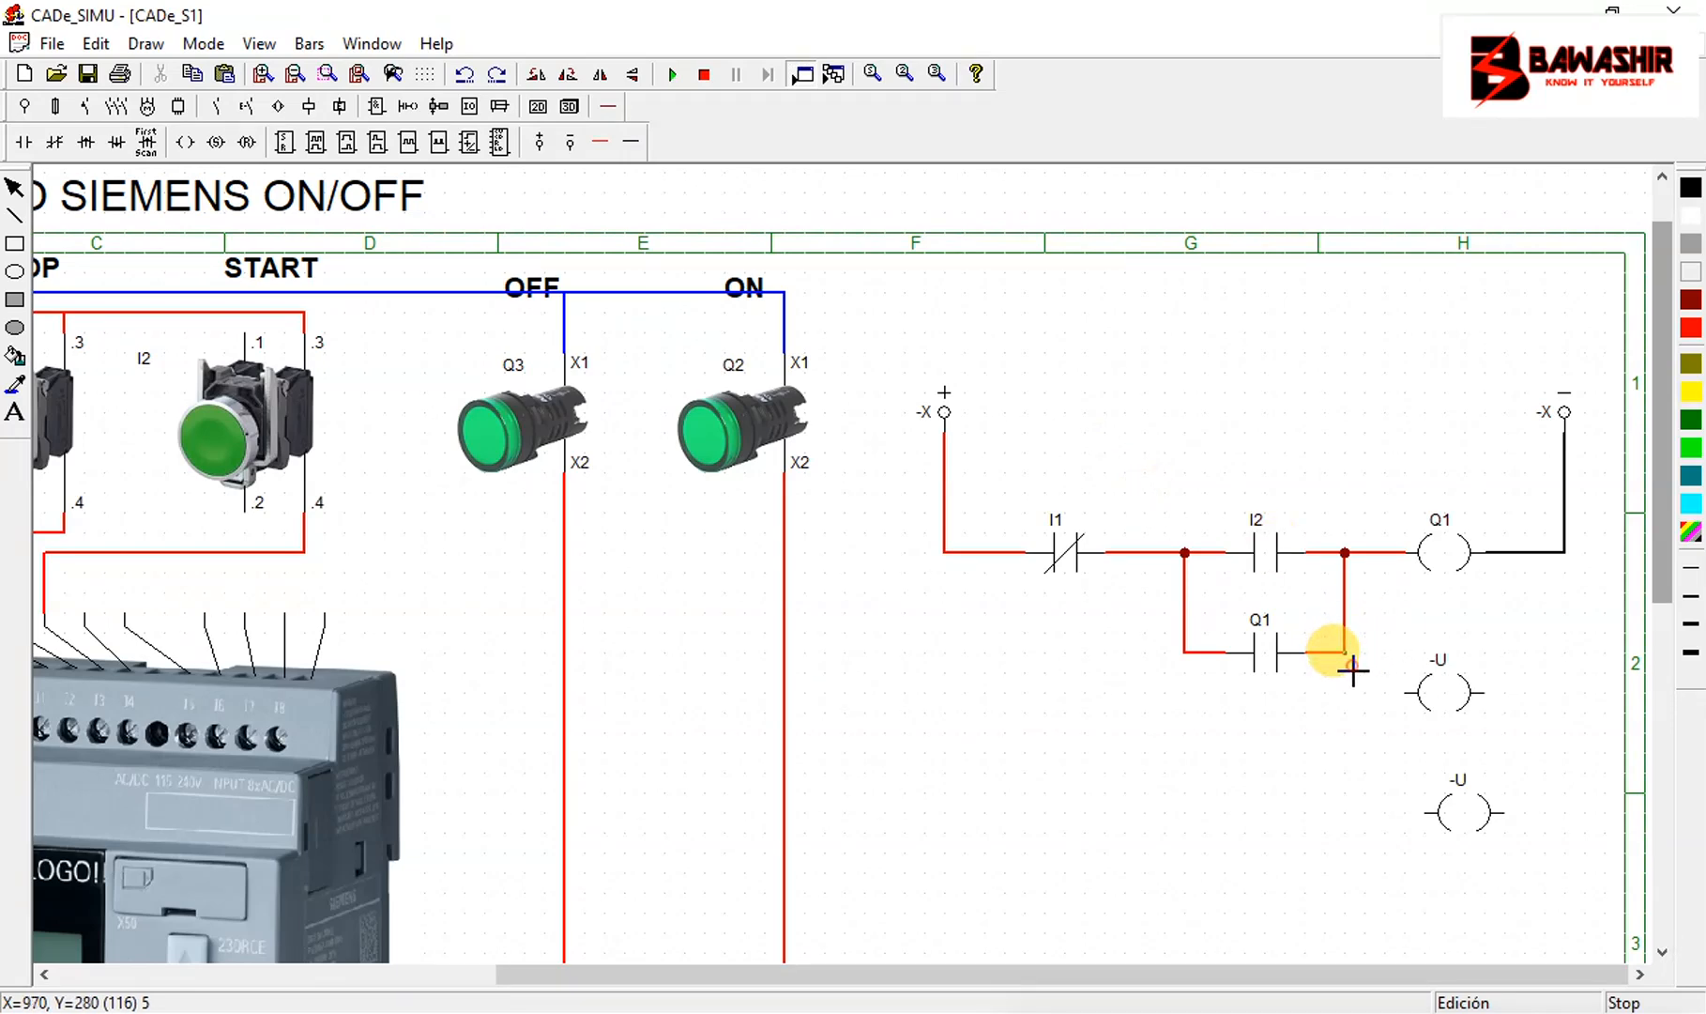
left_click_drag(1352, 670, 1406, 700)
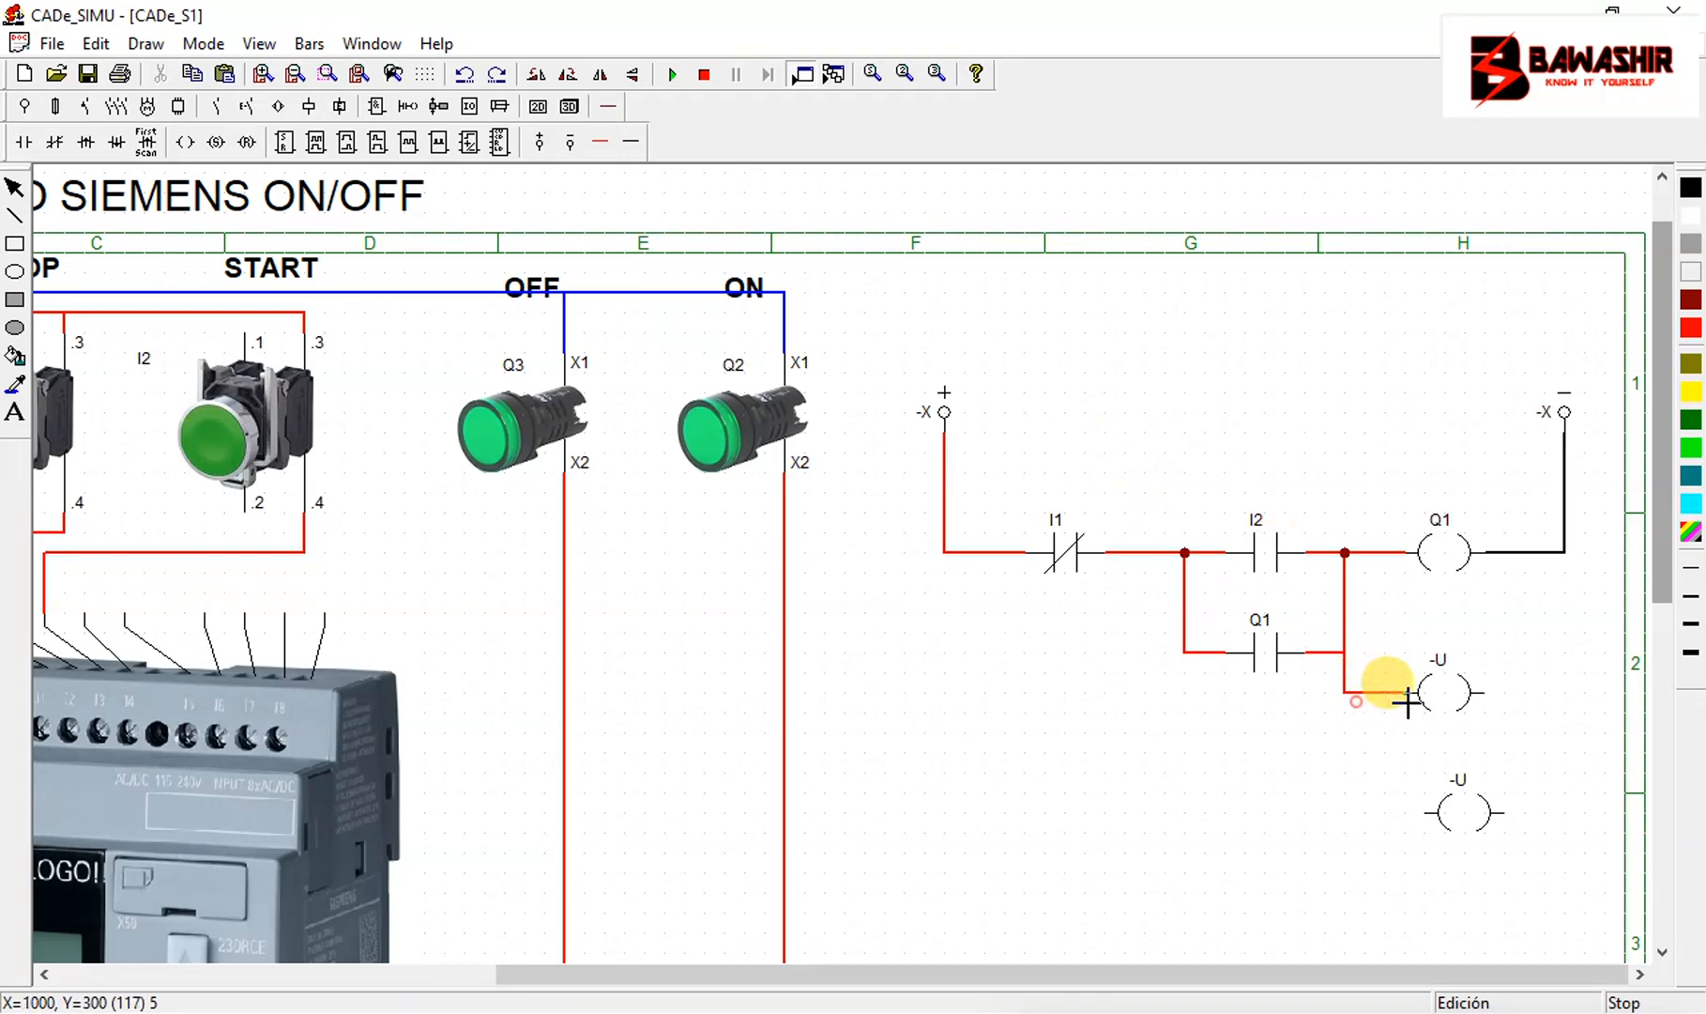
left_click(633, 141)
left_click_drag(1580, 387, 1564, 694)
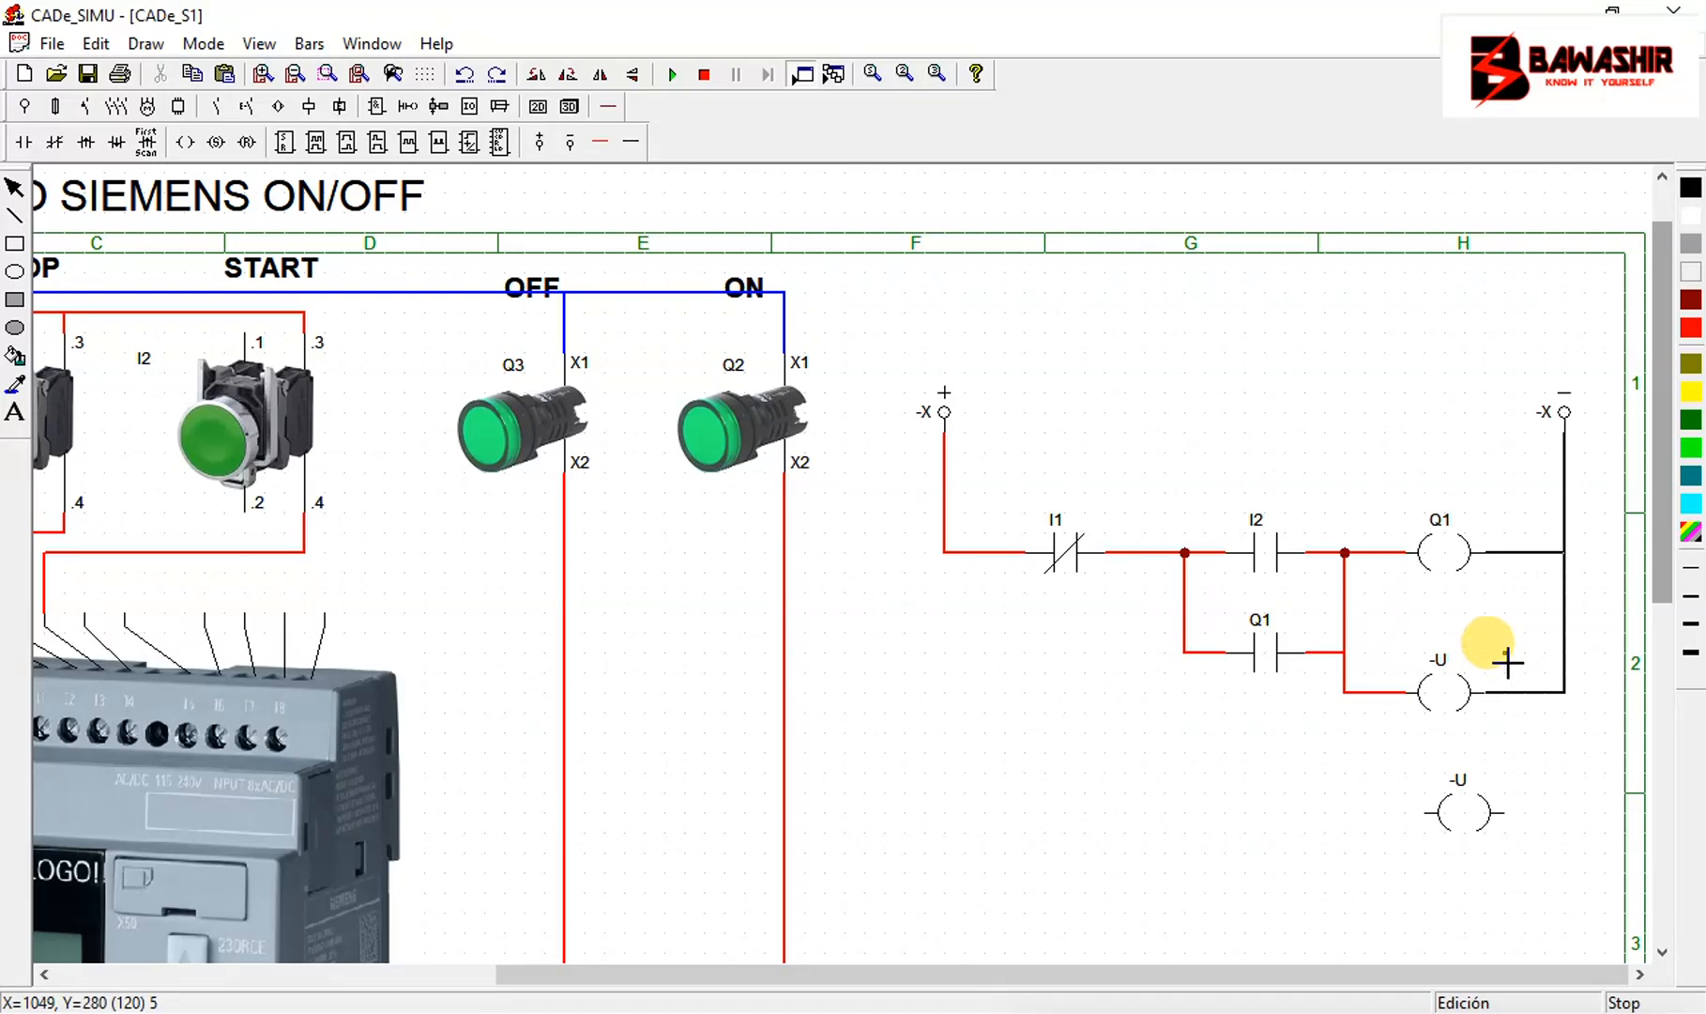
Remove the vertical wire joining the parallel branch to the middle rung, and extend the positive rail down towards the lowest coil
right_click(1100, 655)
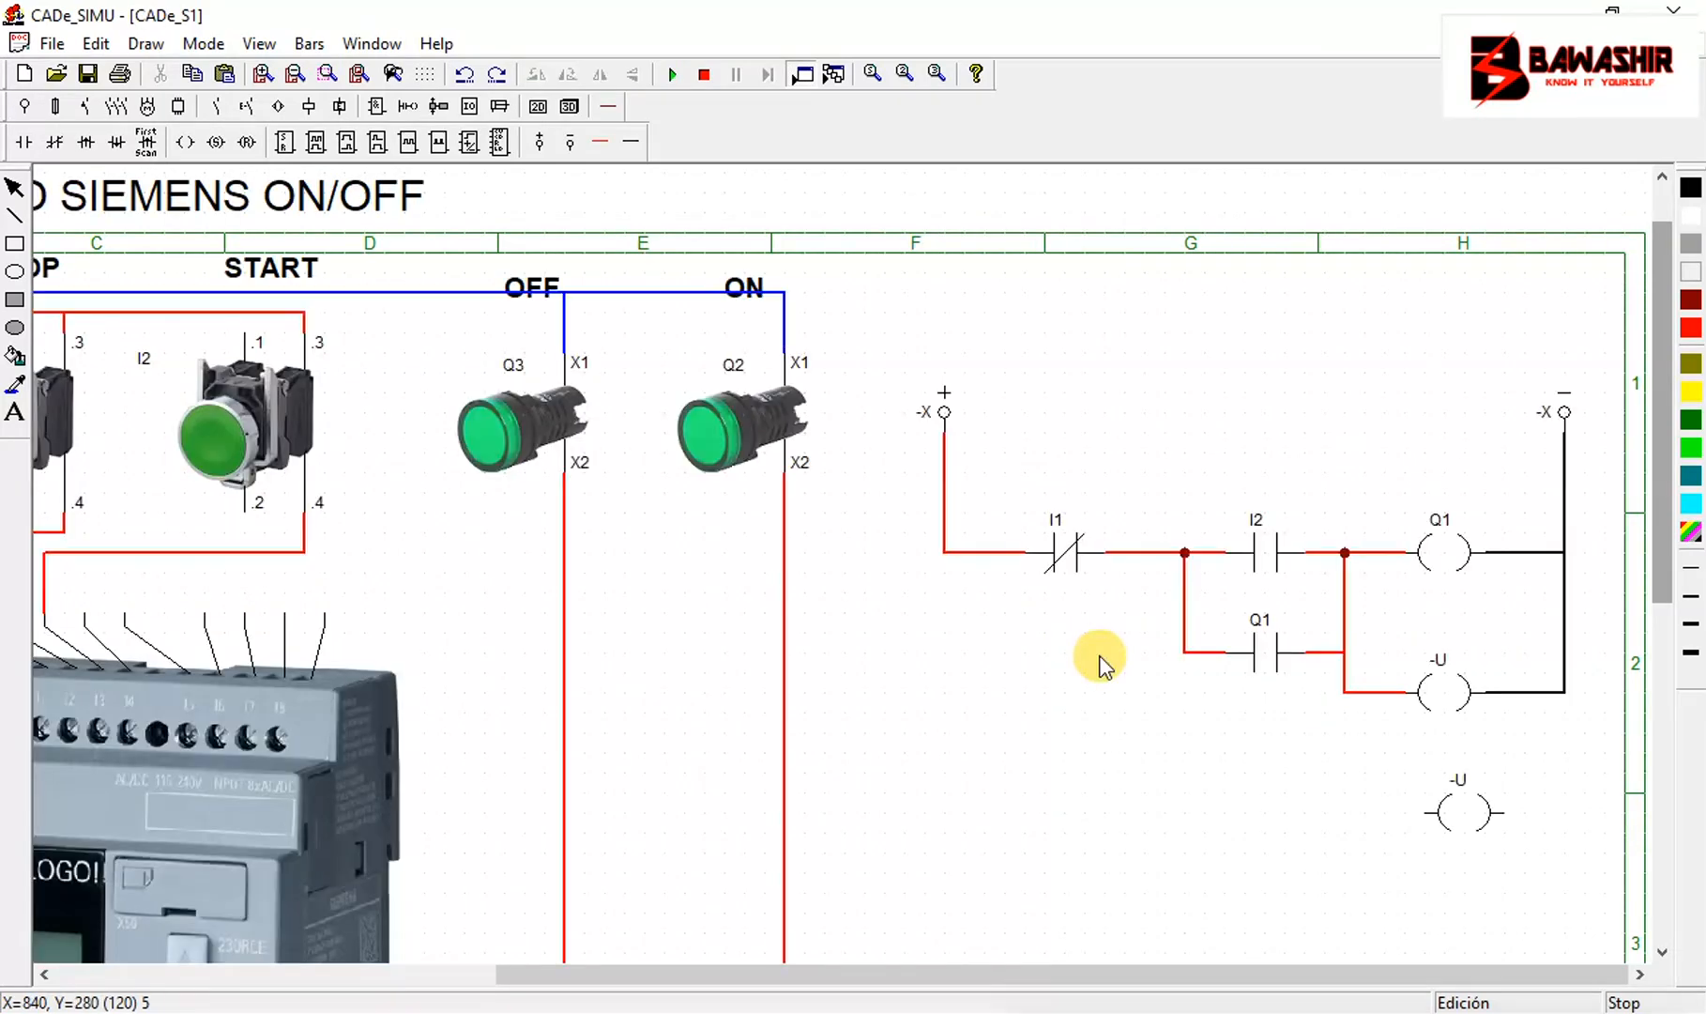
left_click(1346, 678)
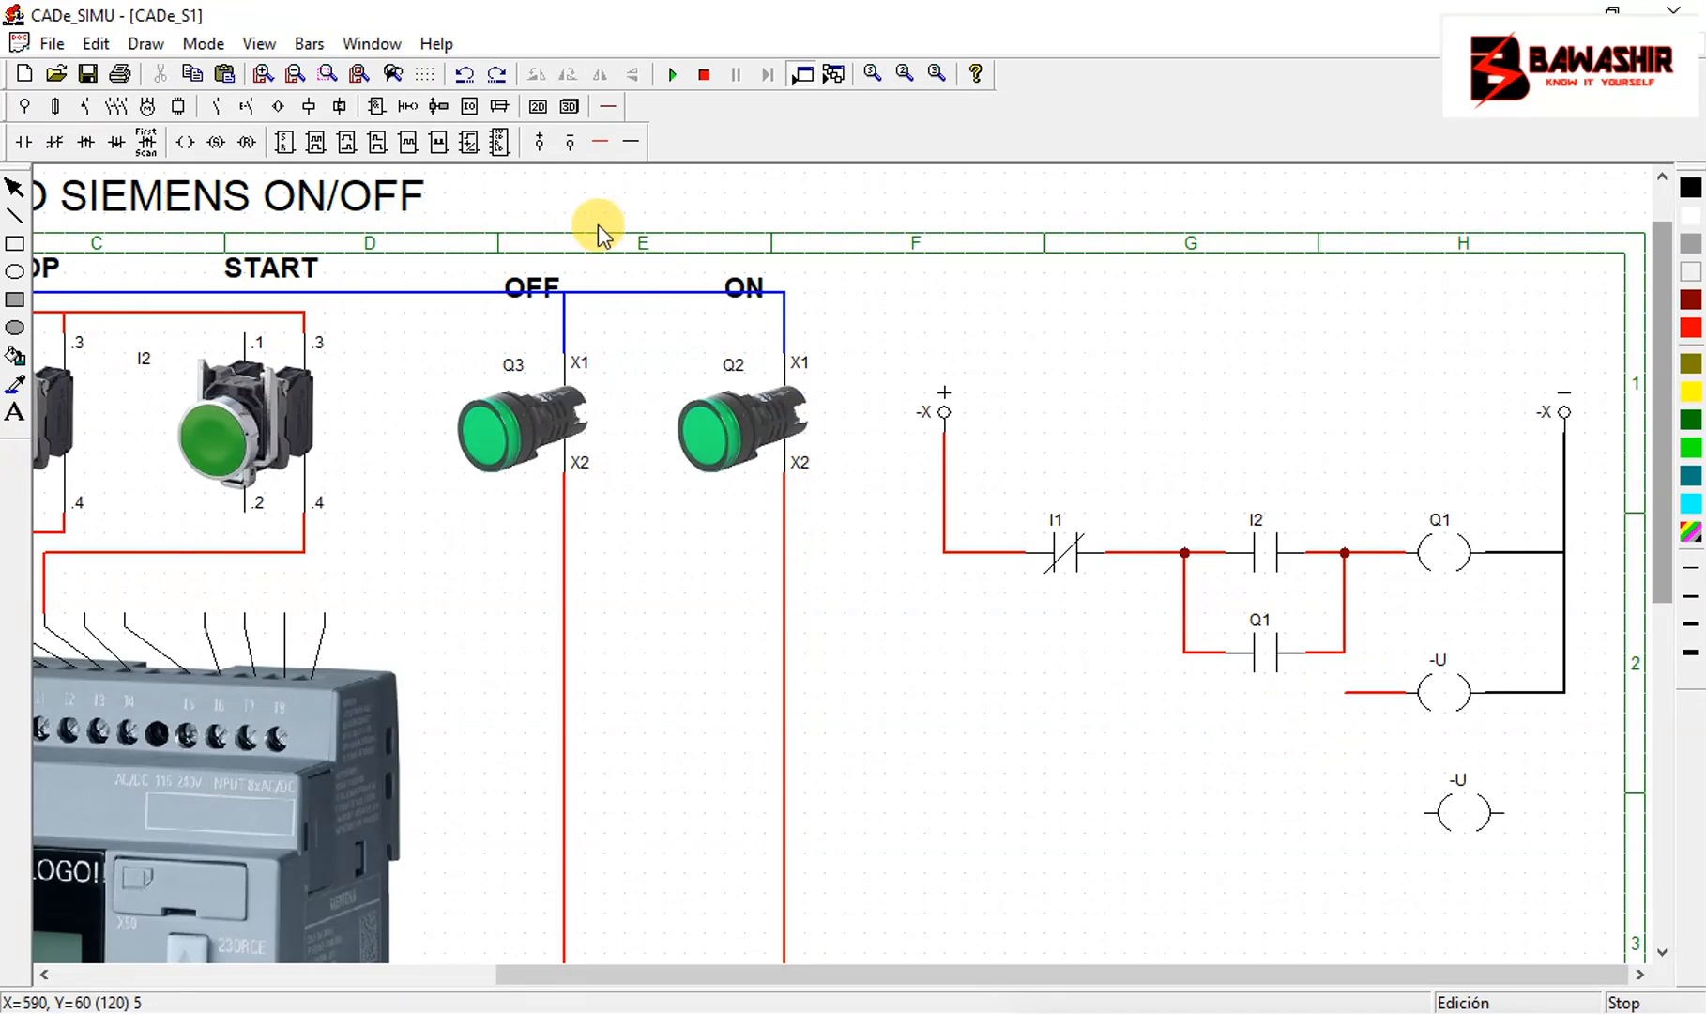
left_click(601, 141)
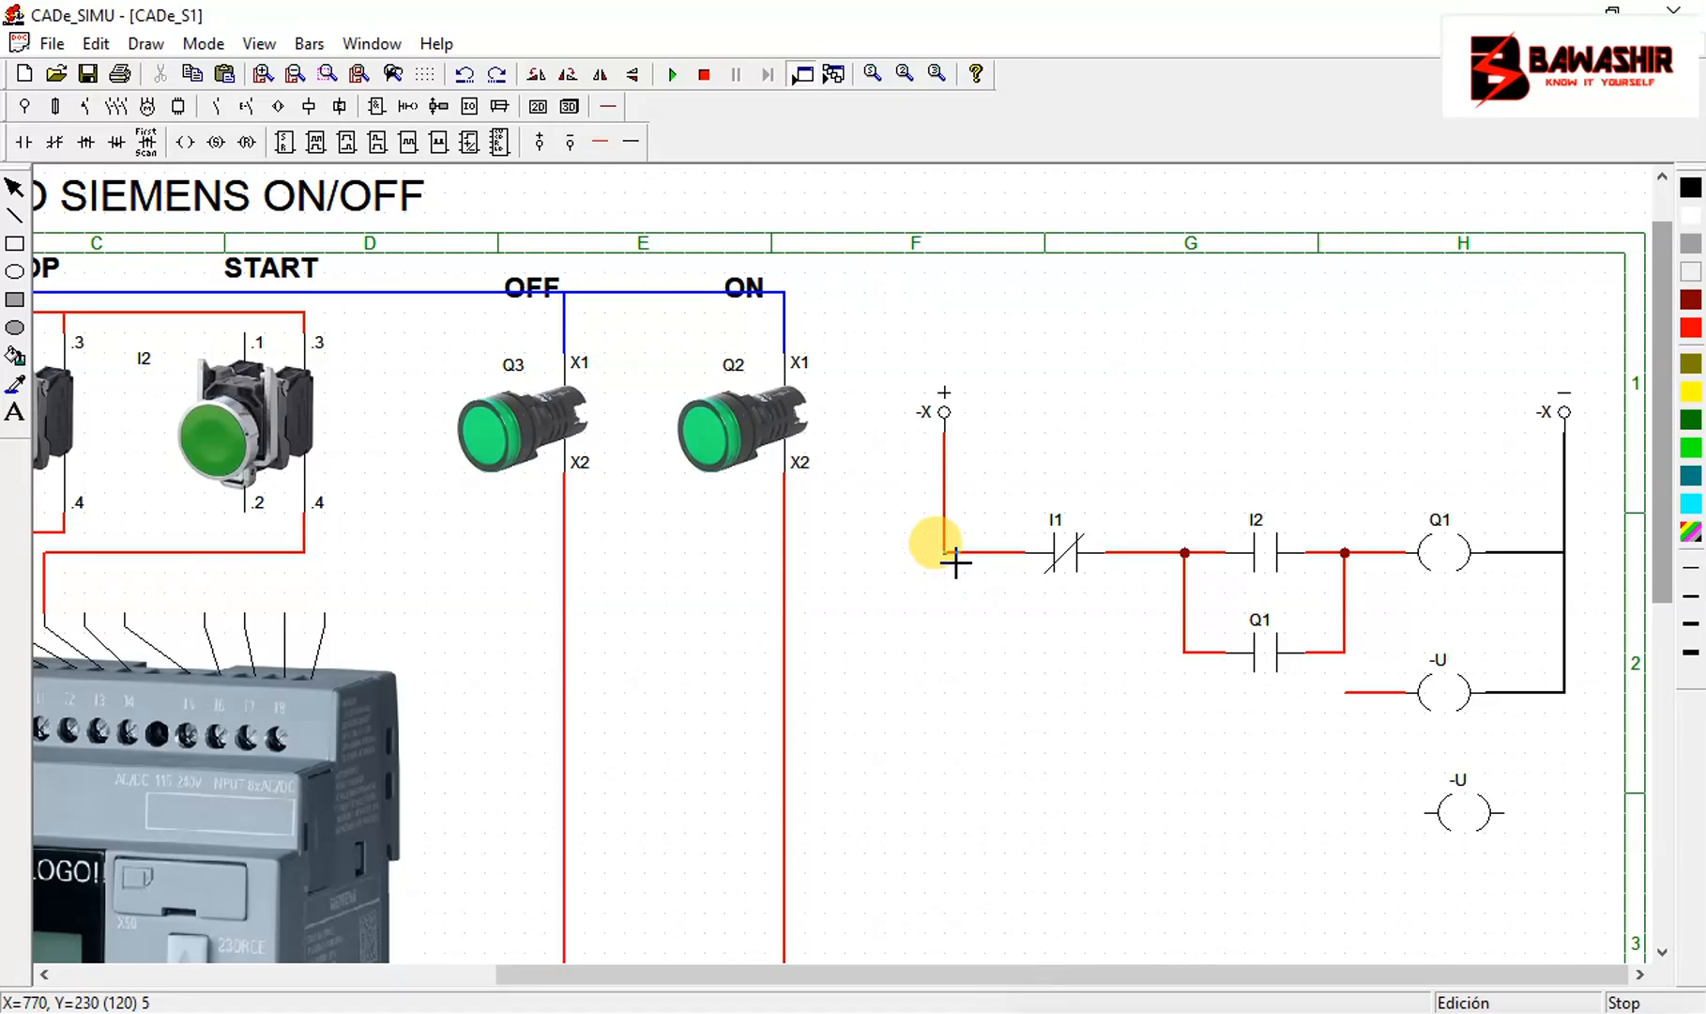
left_click_drag(956, 561, 971, 804)
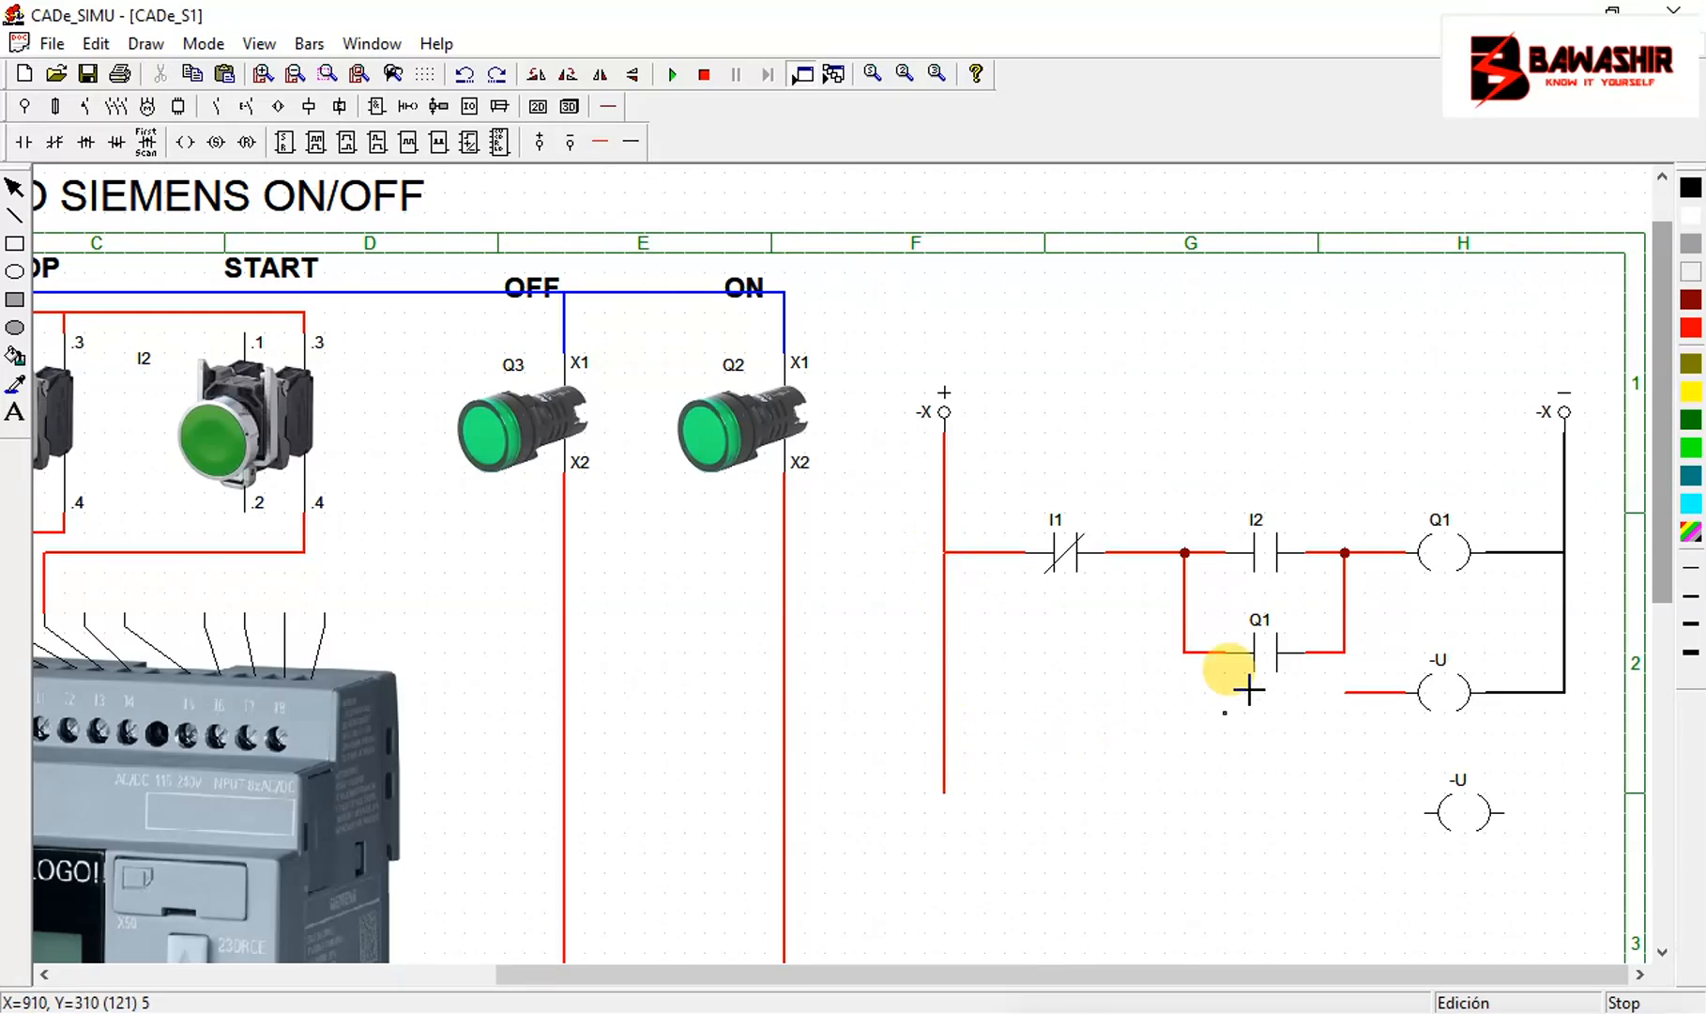
Place a normally open contact in the middle rung and wire it from the positive rail to the coil directly below Q1
left_click(25, 145)
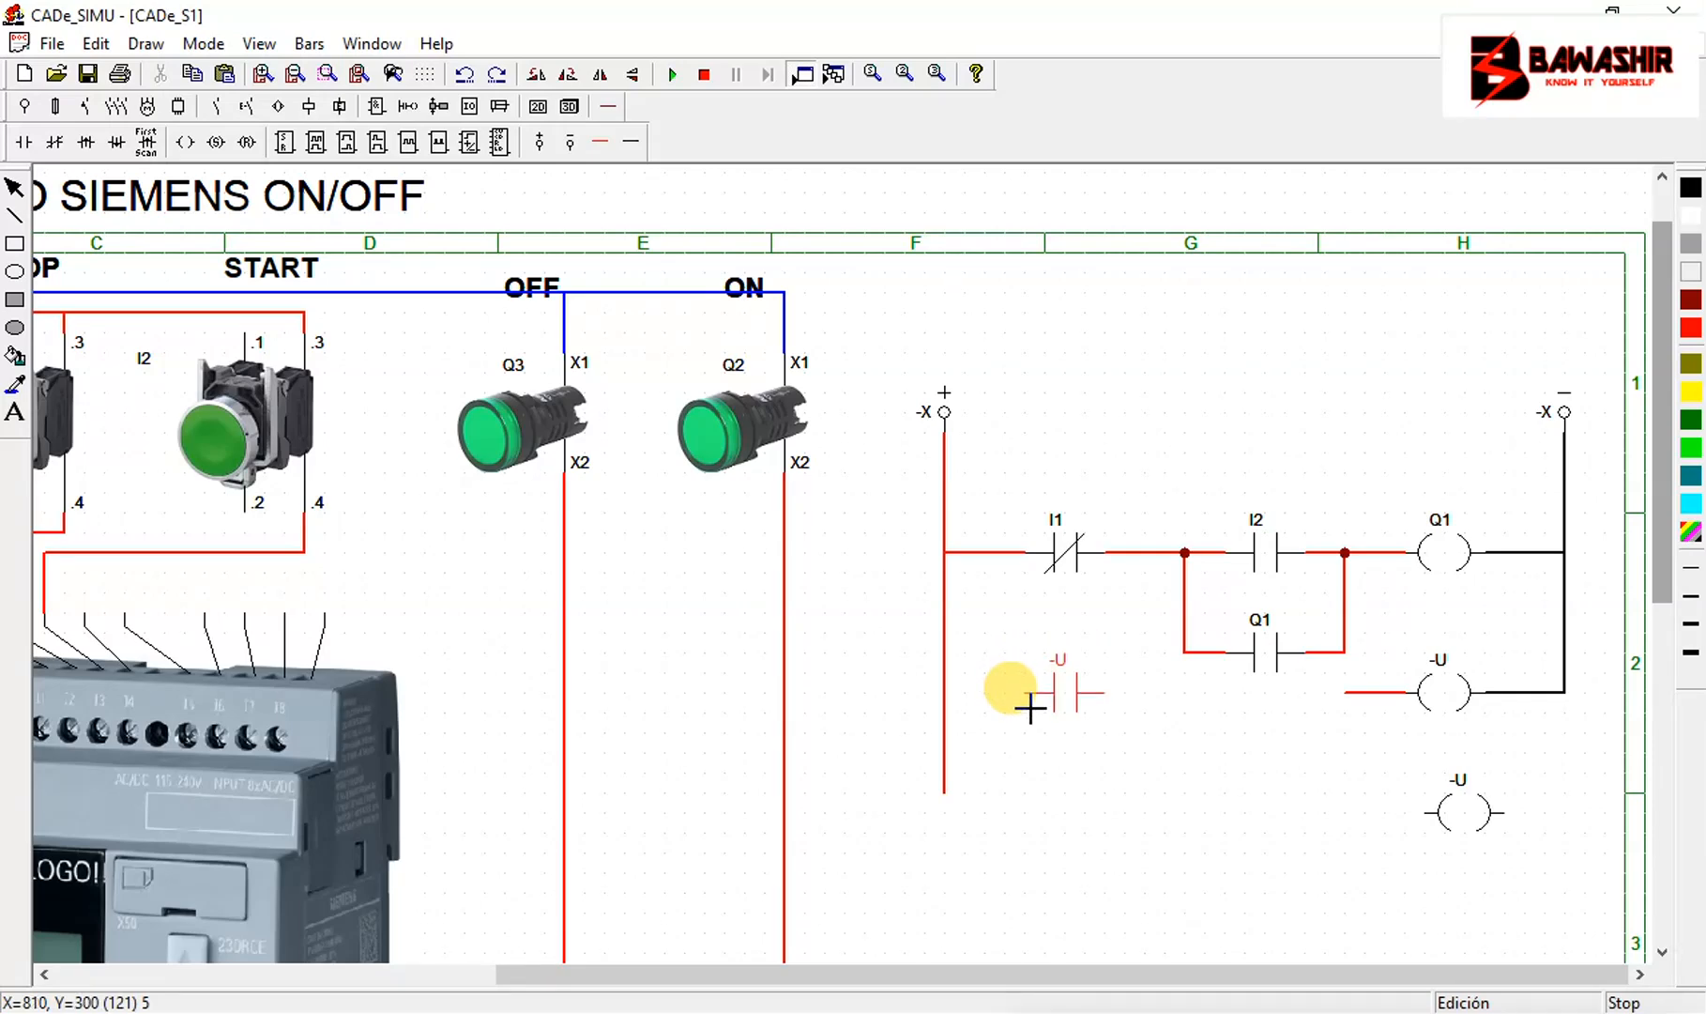
left_click(1031, 707)
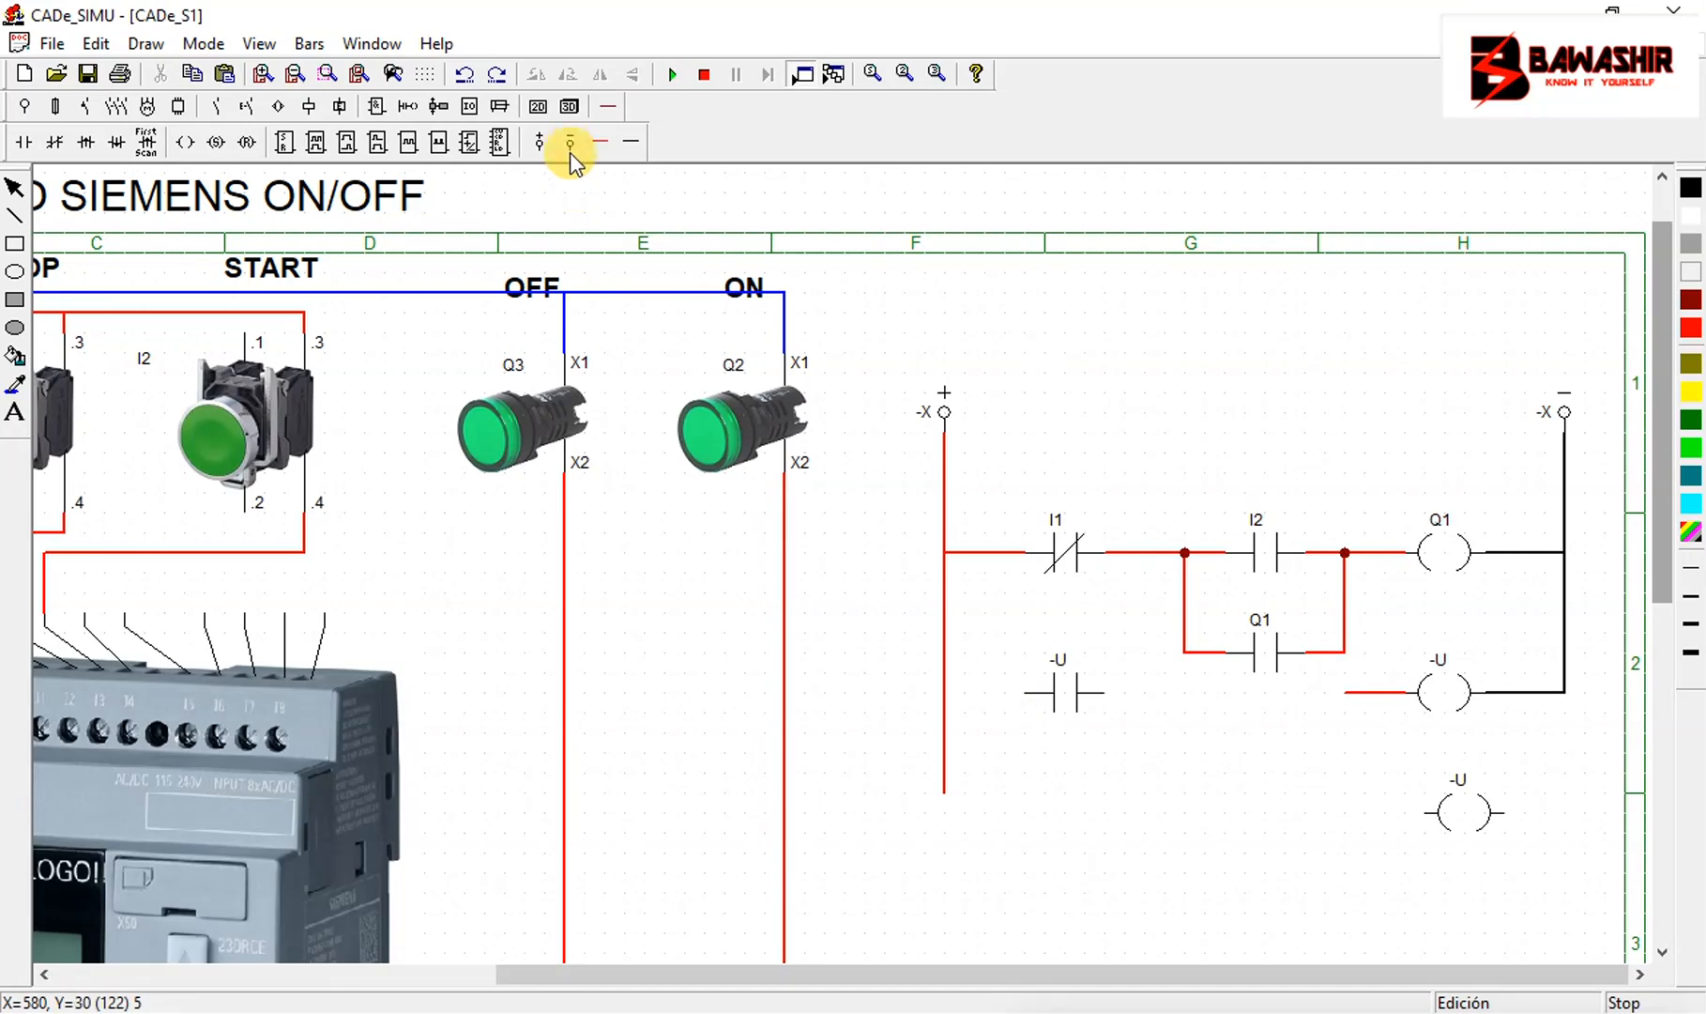
left_click(600, 142)
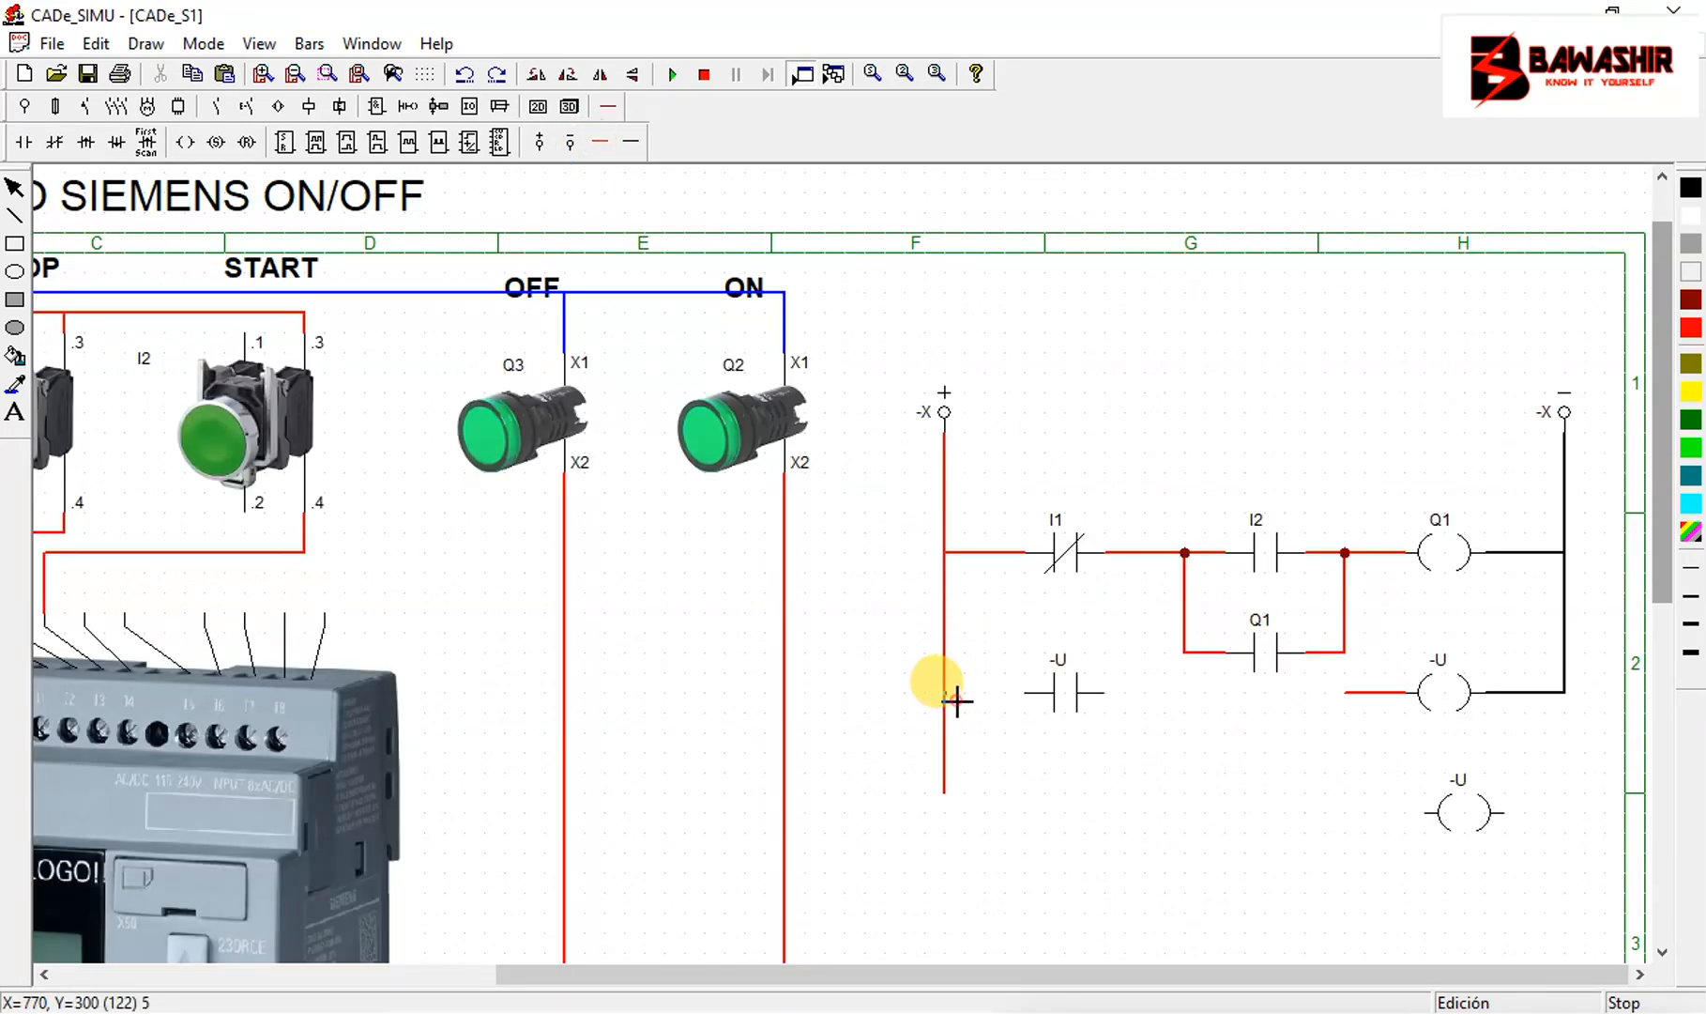
left_click(956, 699)
left_click(1031, 699)
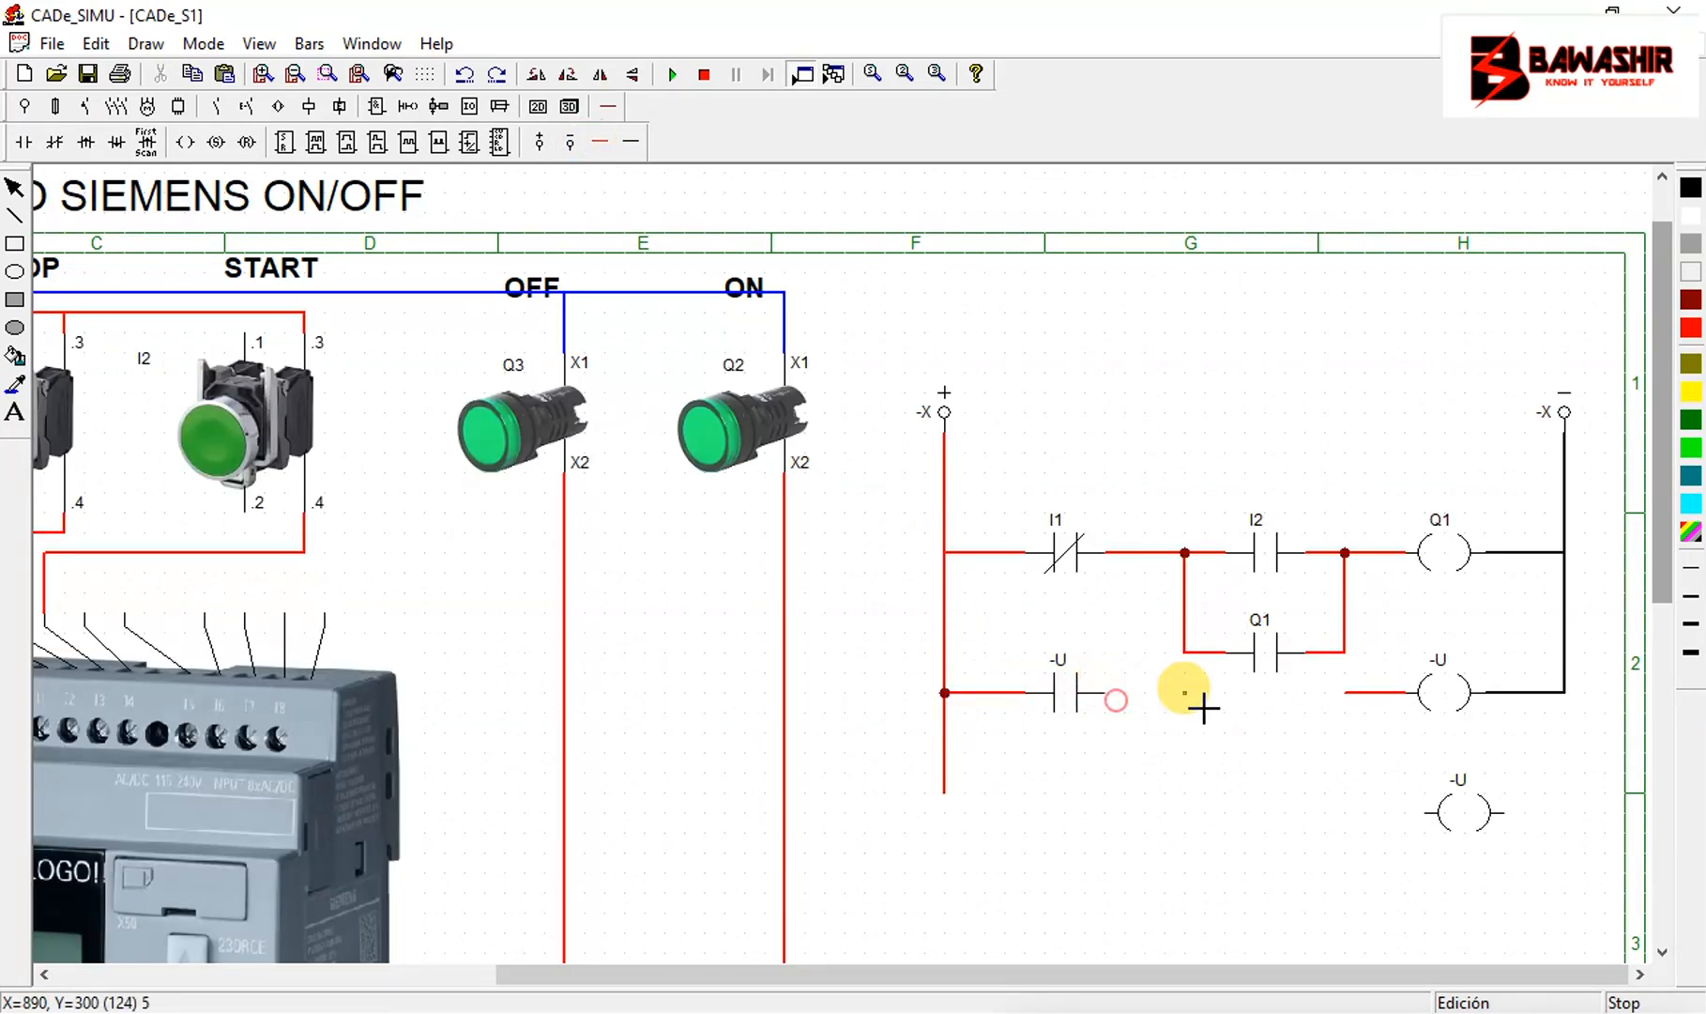
left_click(1345, 692)
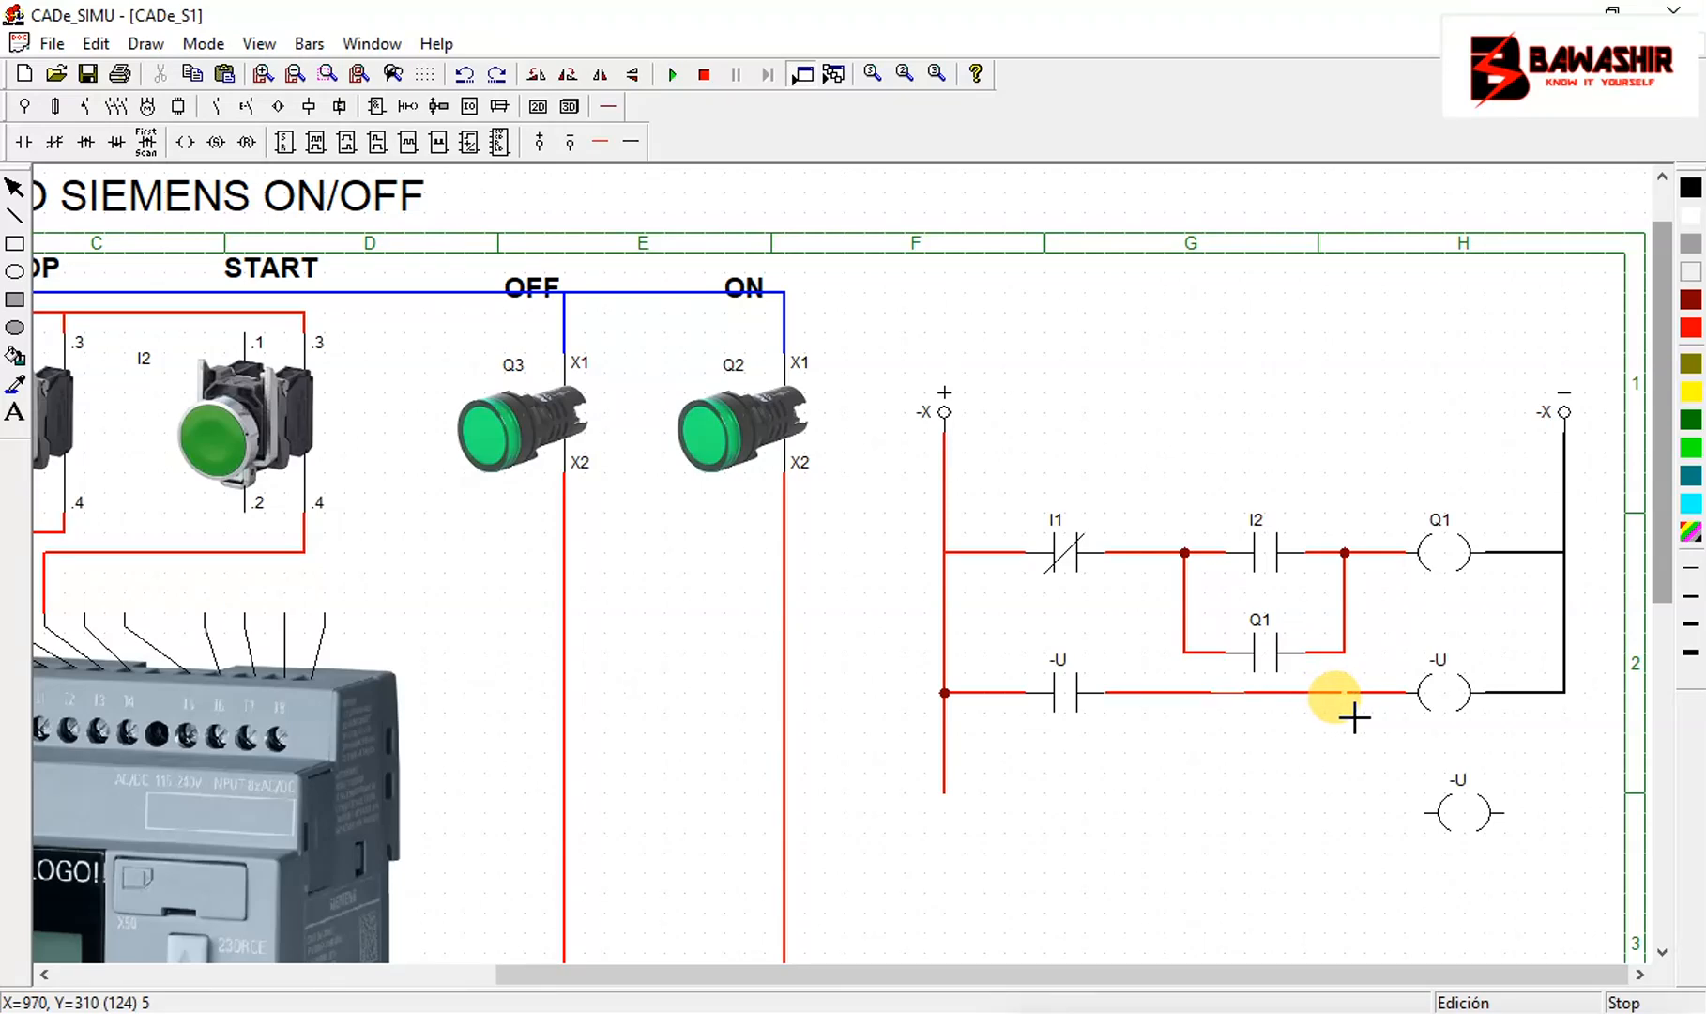
Place a normally closed contact in the lowest rung and wire it from the positive rail to the lowest coil
left_click(598, 145)
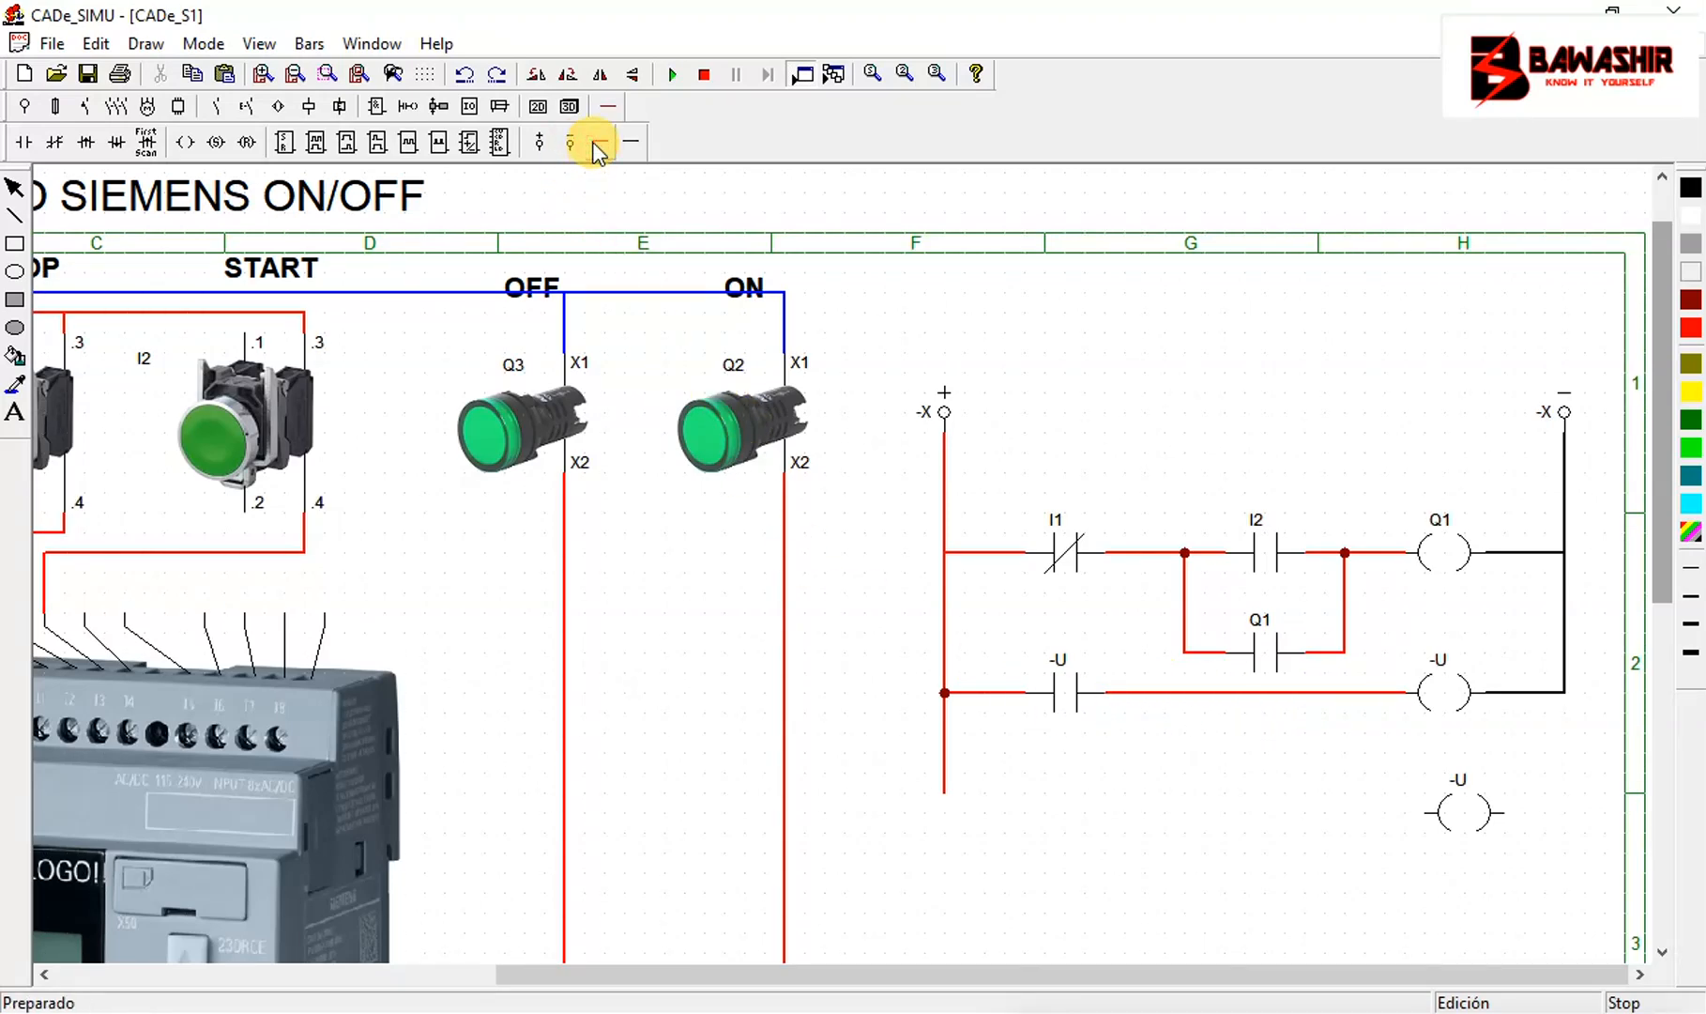
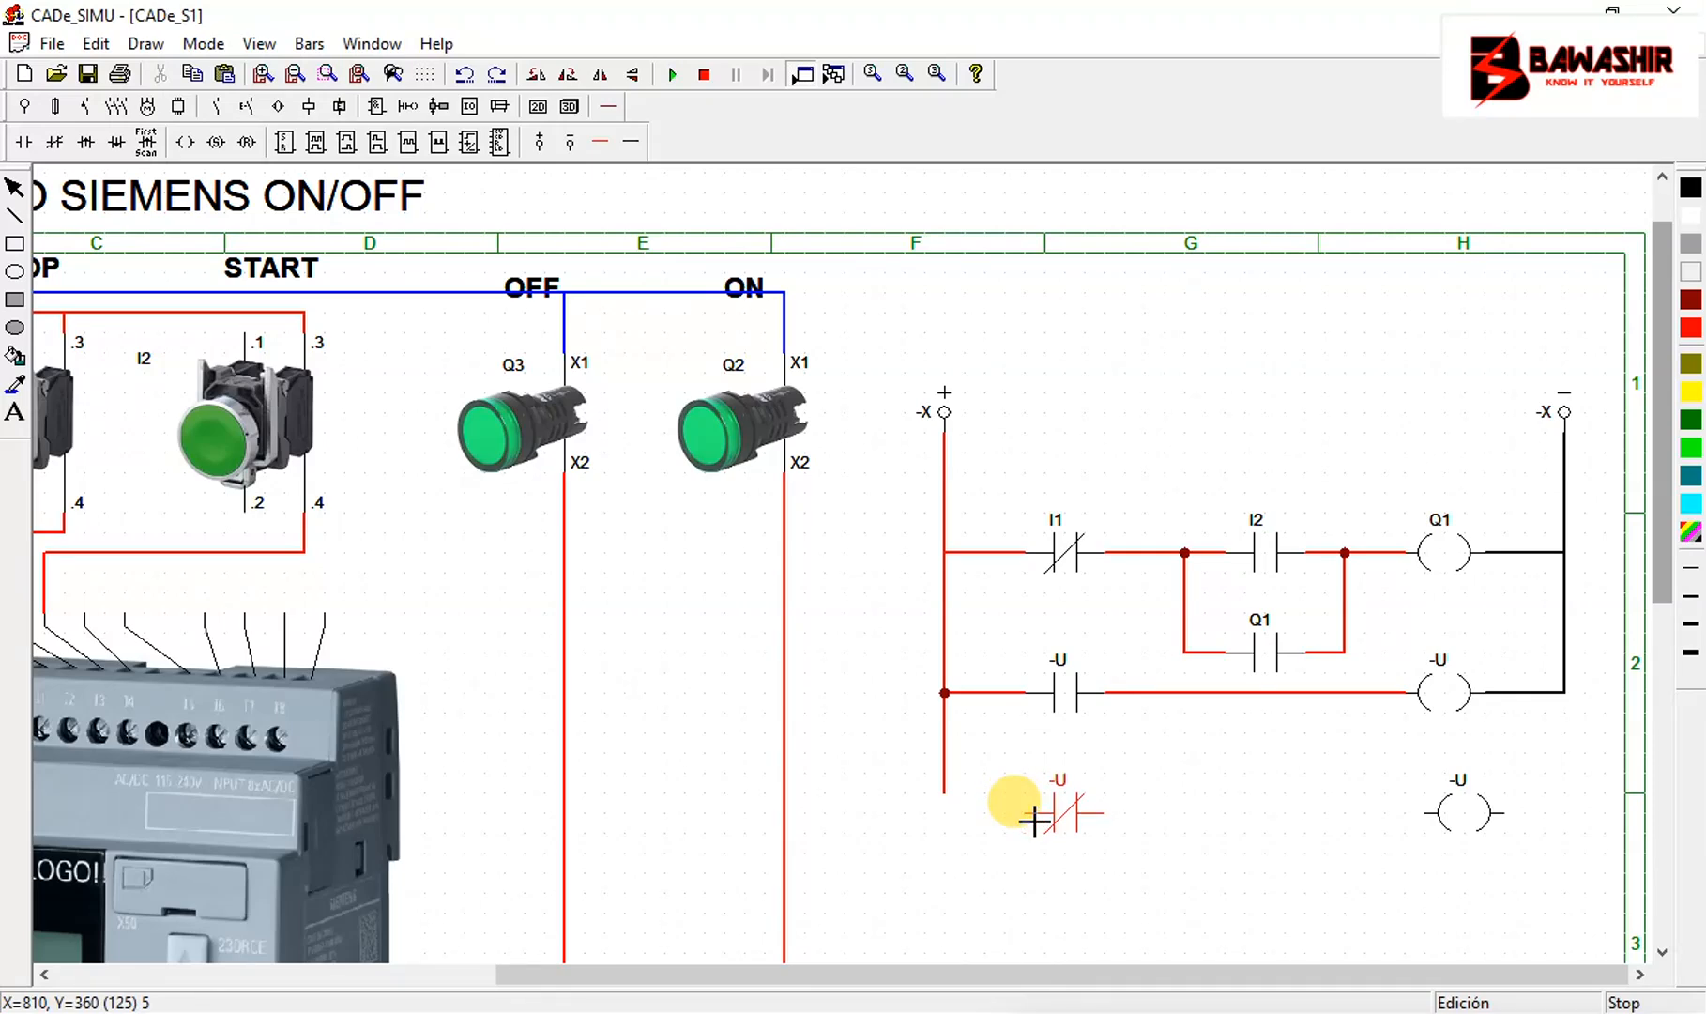
left_click(1032, 820)
right_click(976, 782)
left_click(593, 144)
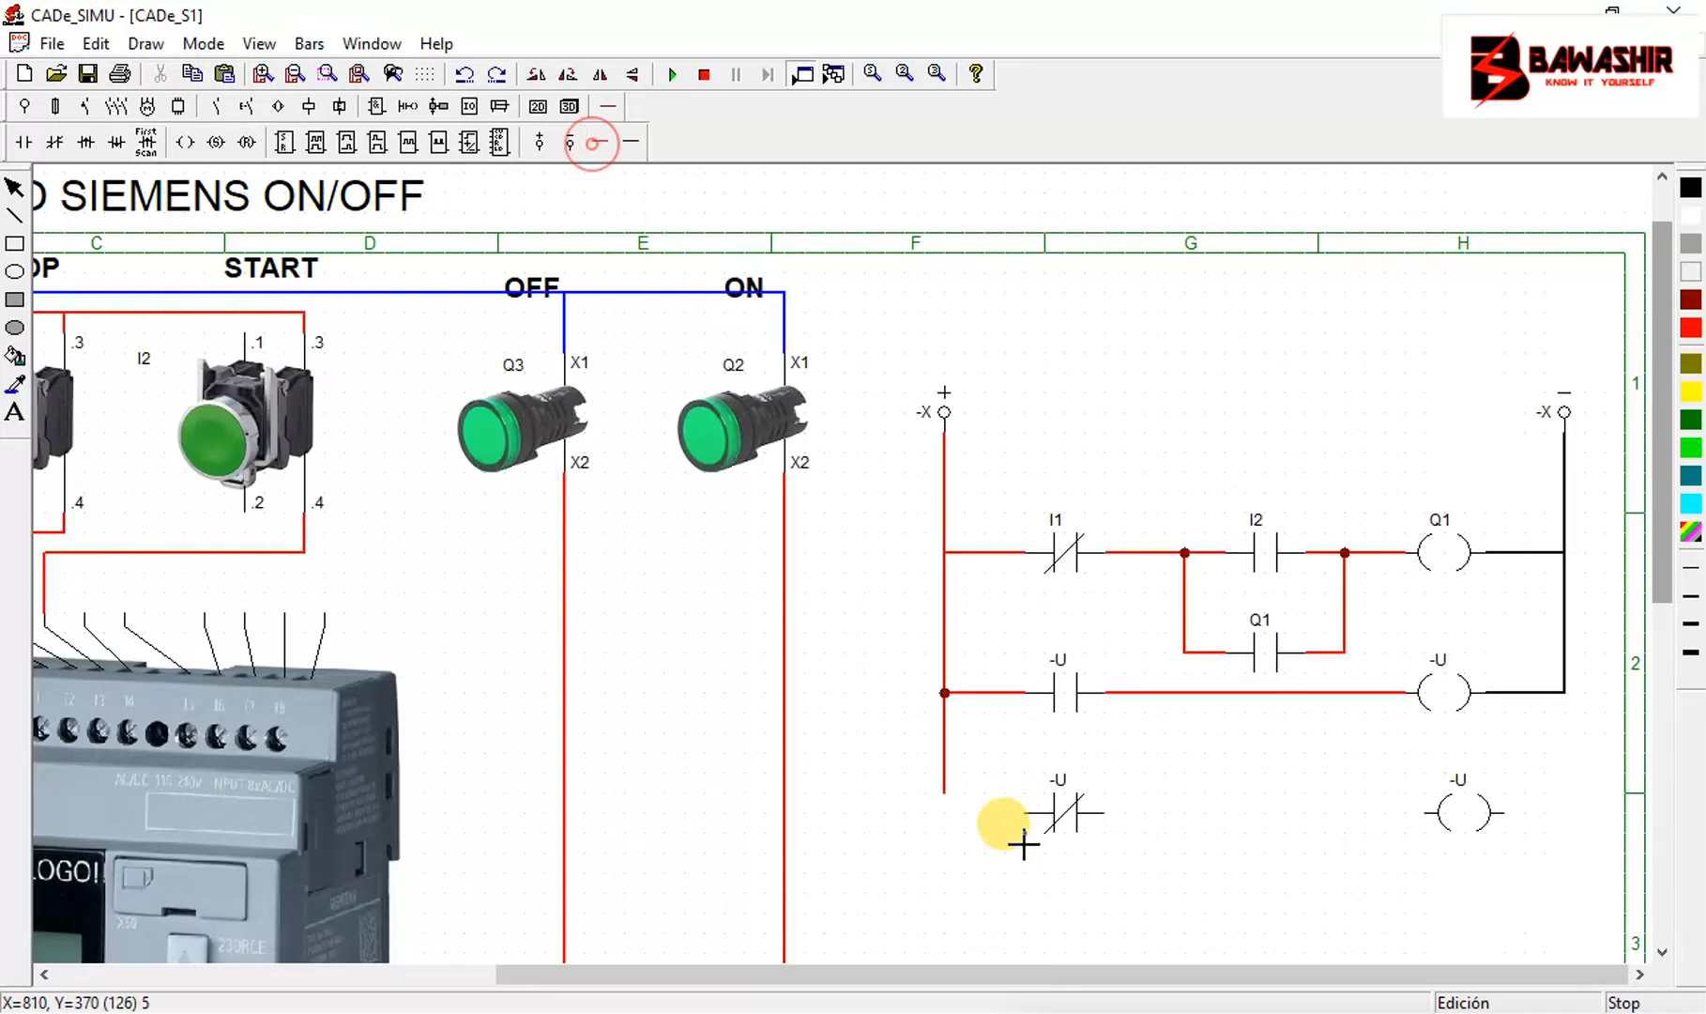
left_click(953, 805)
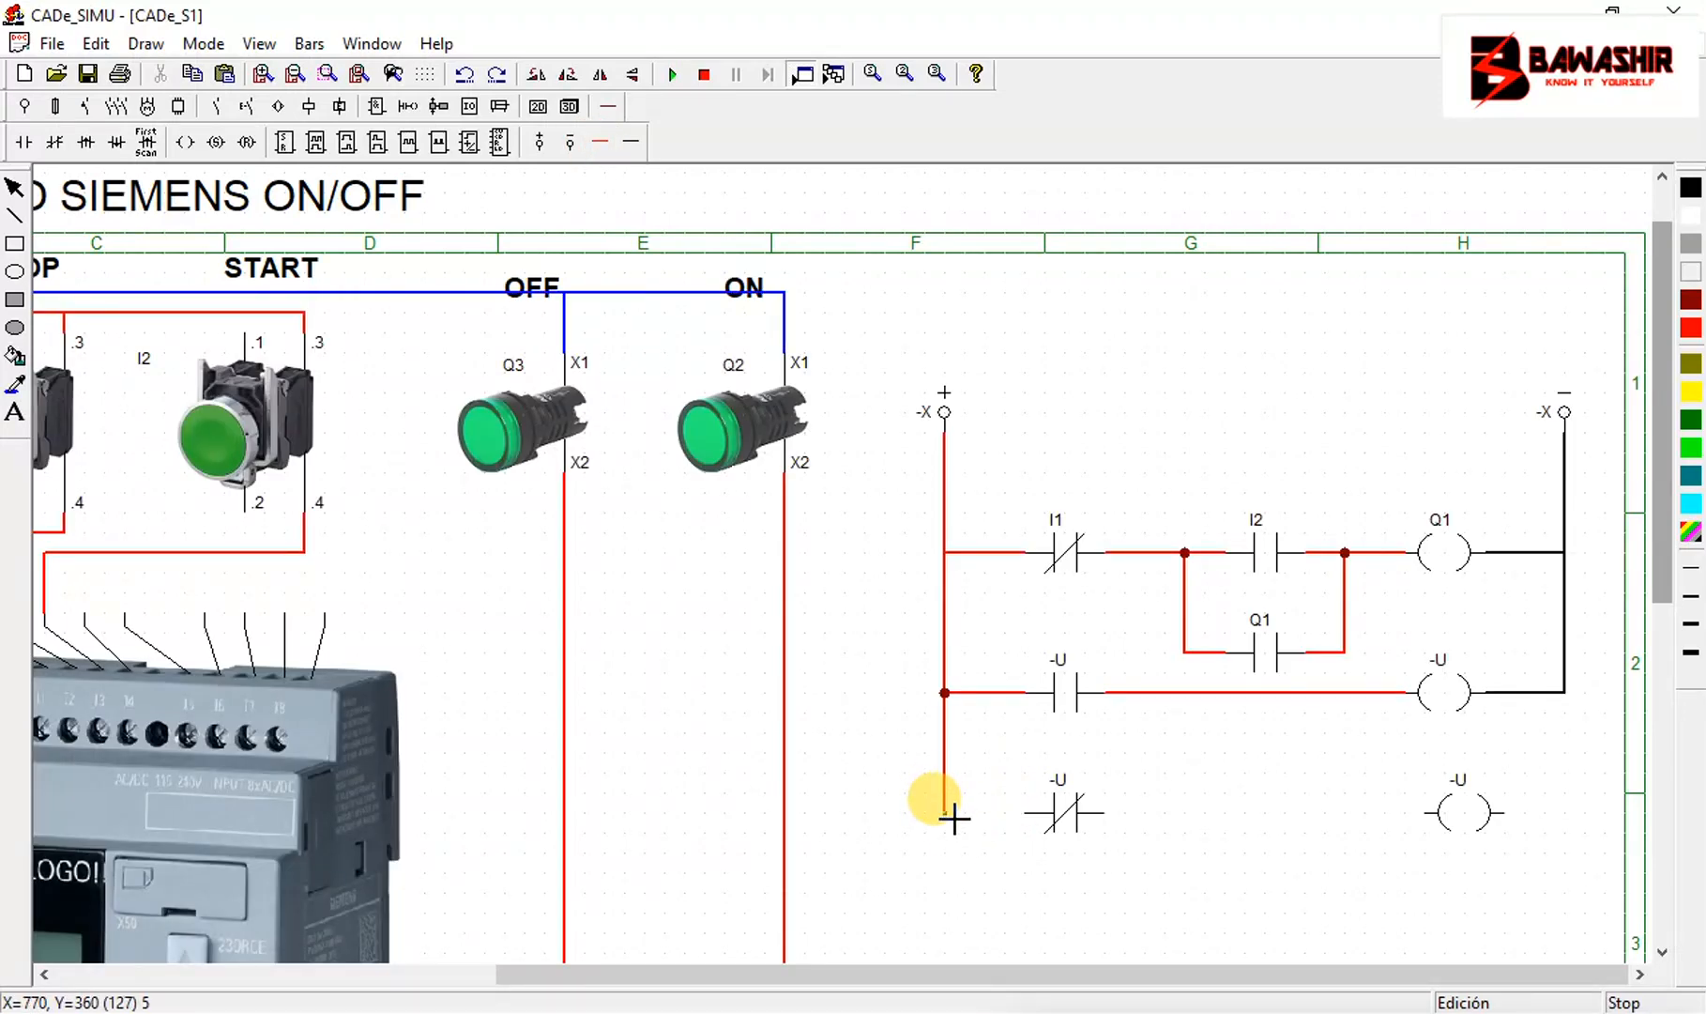
left_click_drag(955, 817, 1421, 819)
Try to extend the negative rail down to the lowest coil, and delete the misplaced wire
left_click(629, 143)
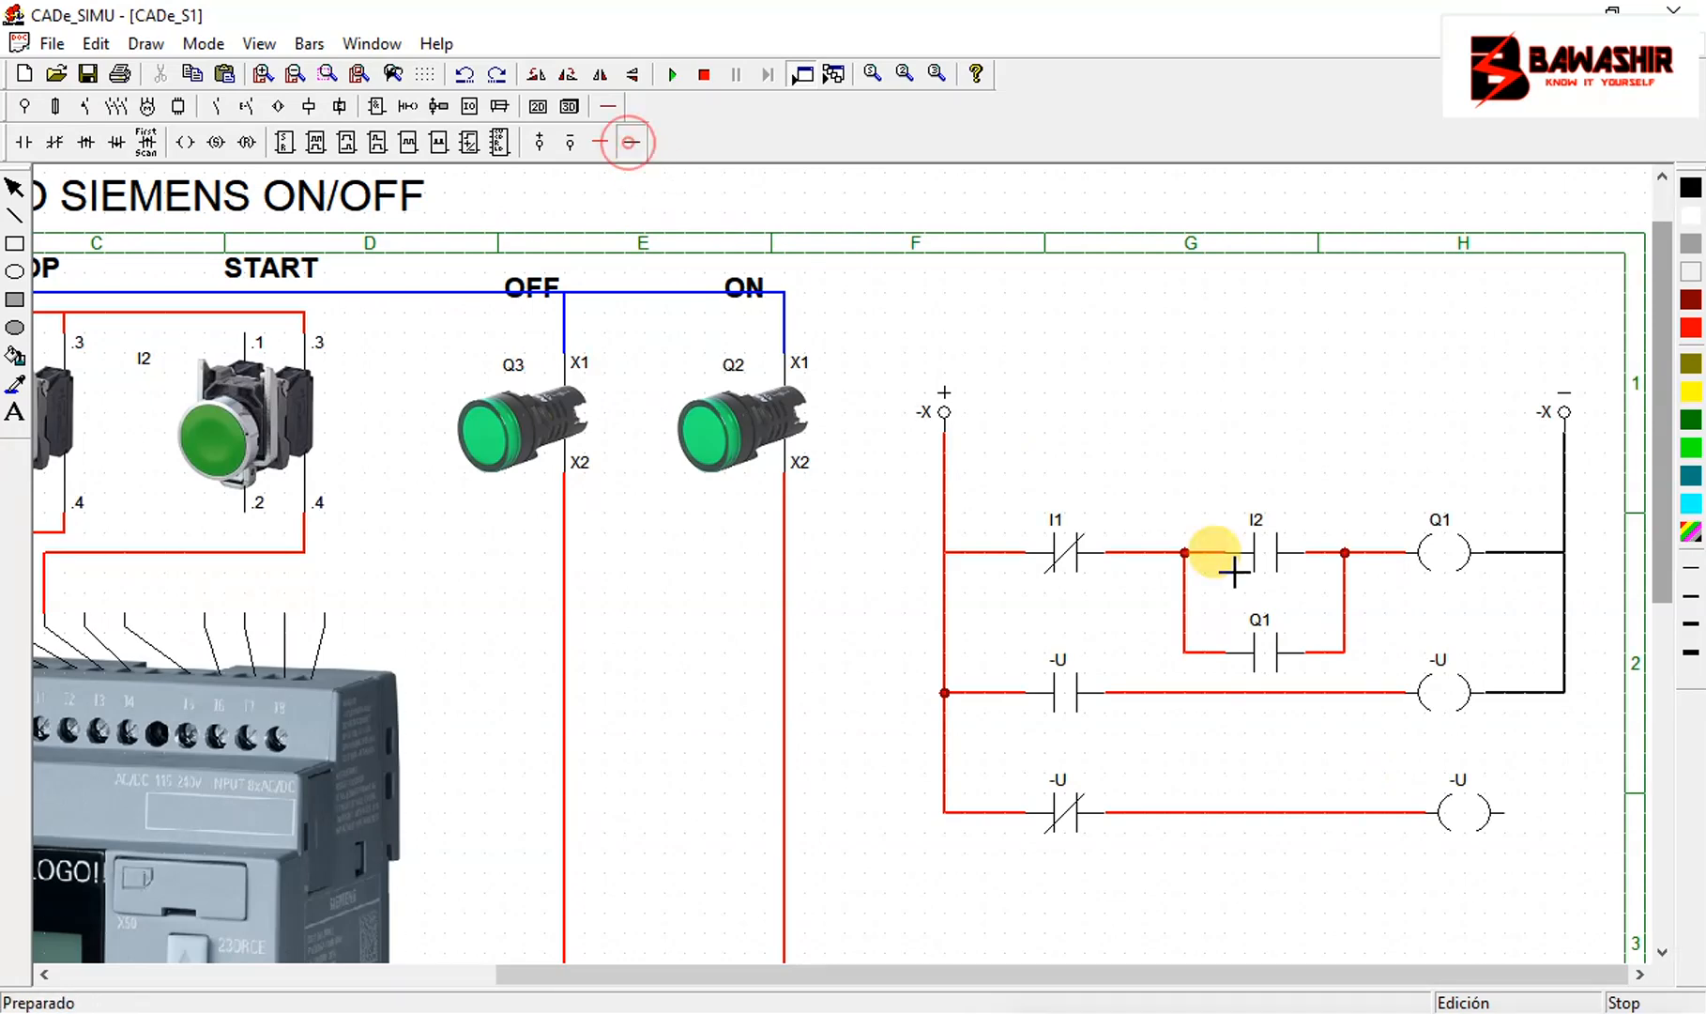
left_click(1582, 708)
left_click_drag(1582, 701, 1580, 801)
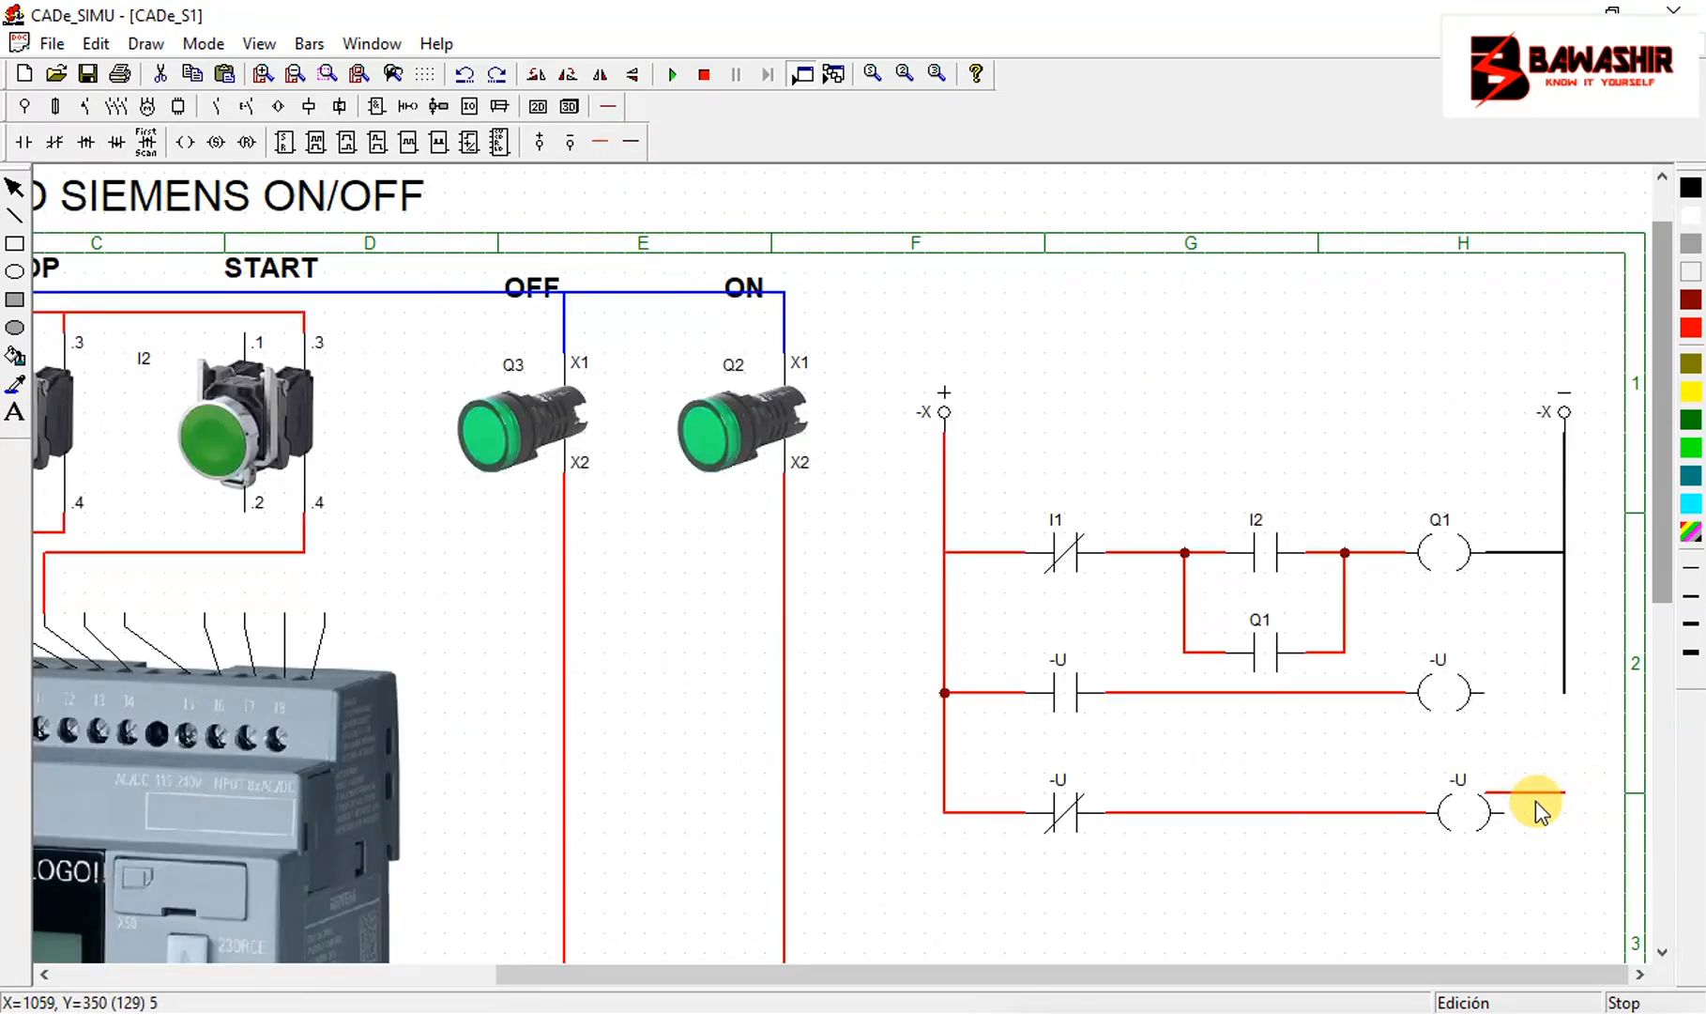
left_click(1536, 801)
key("Delete")
Reconnect the middle rung's coil to the negative rail
left_click(598, 145)
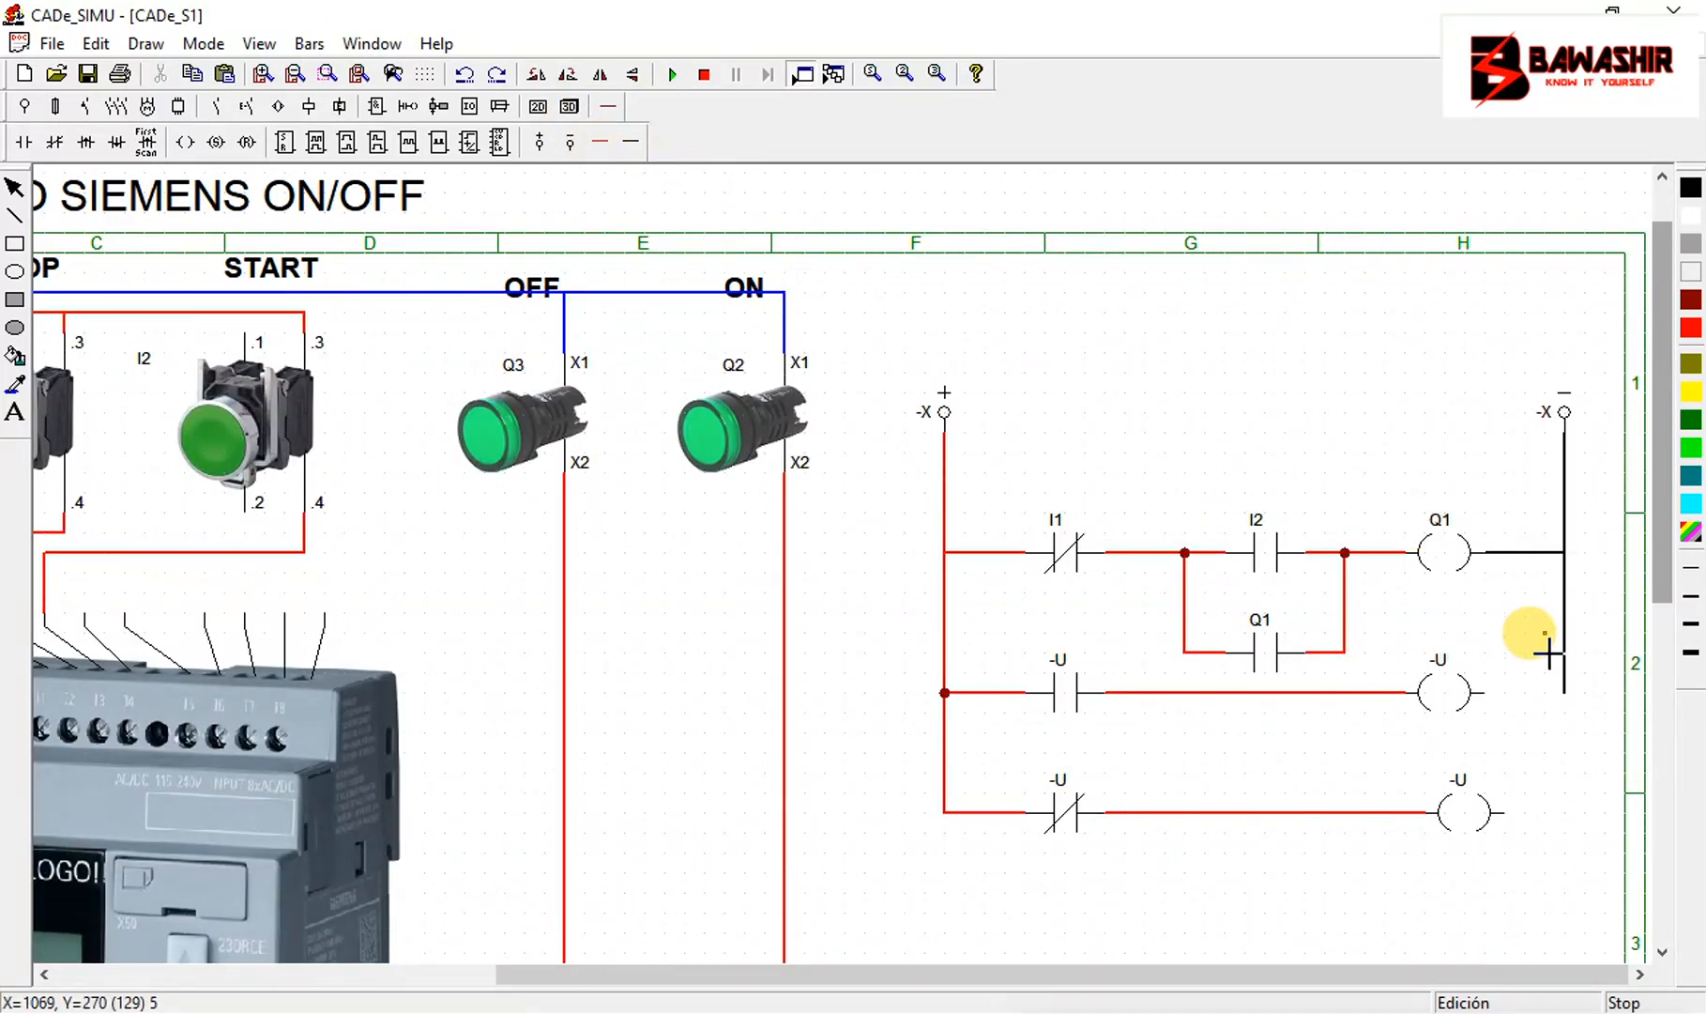
left_click_drag(1493, 704, 1576, 710)
left_click(1514, 800)
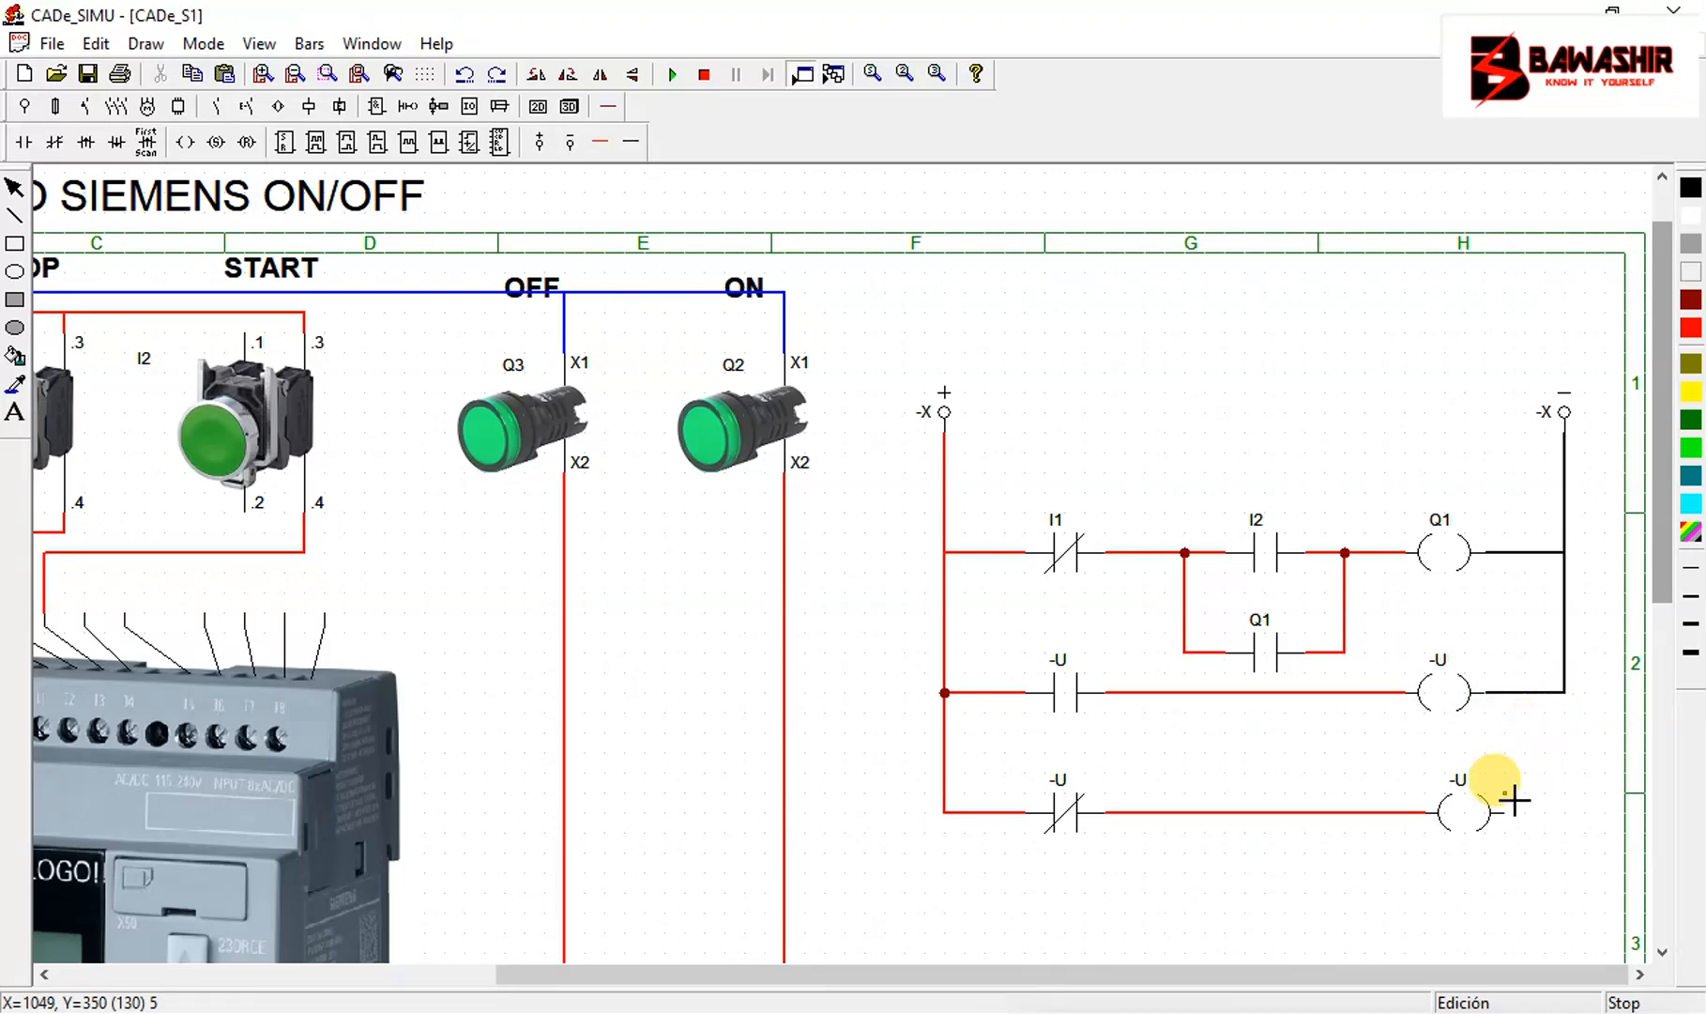
key("Escape")
Extend the negative rail downward and wire it to the output side of the lowest coil
left_click_drag(1472, 821, 1480, 816)
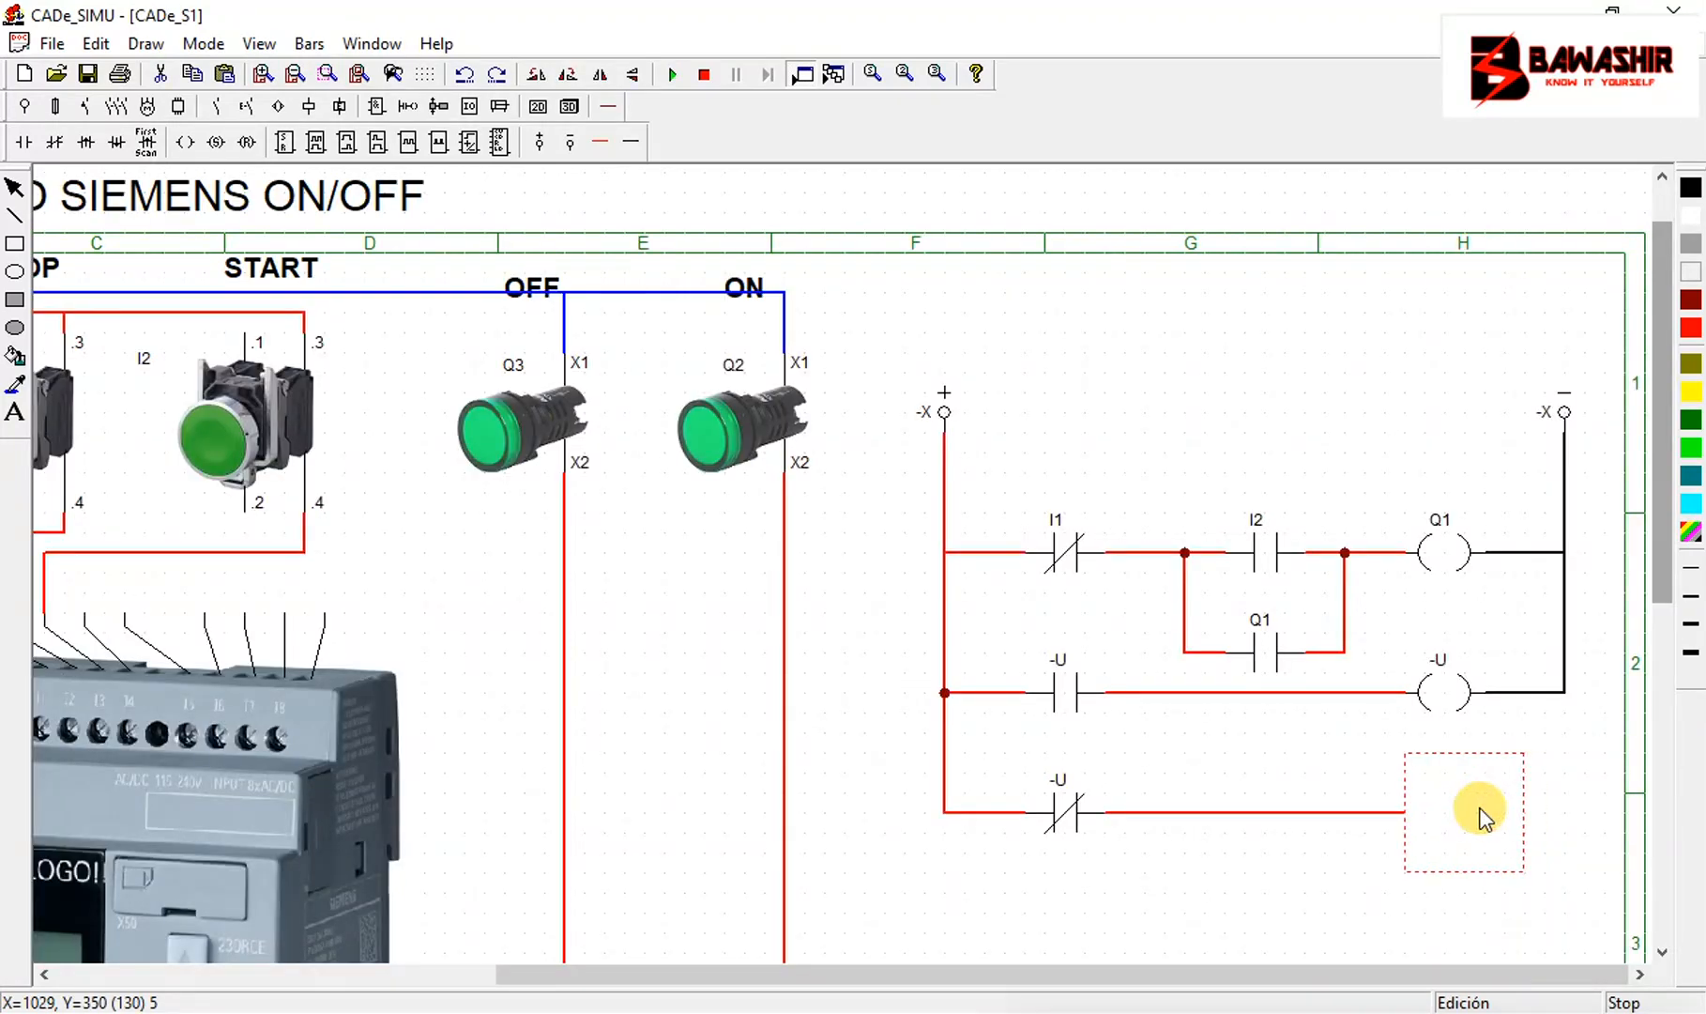
left_click(629, 150)
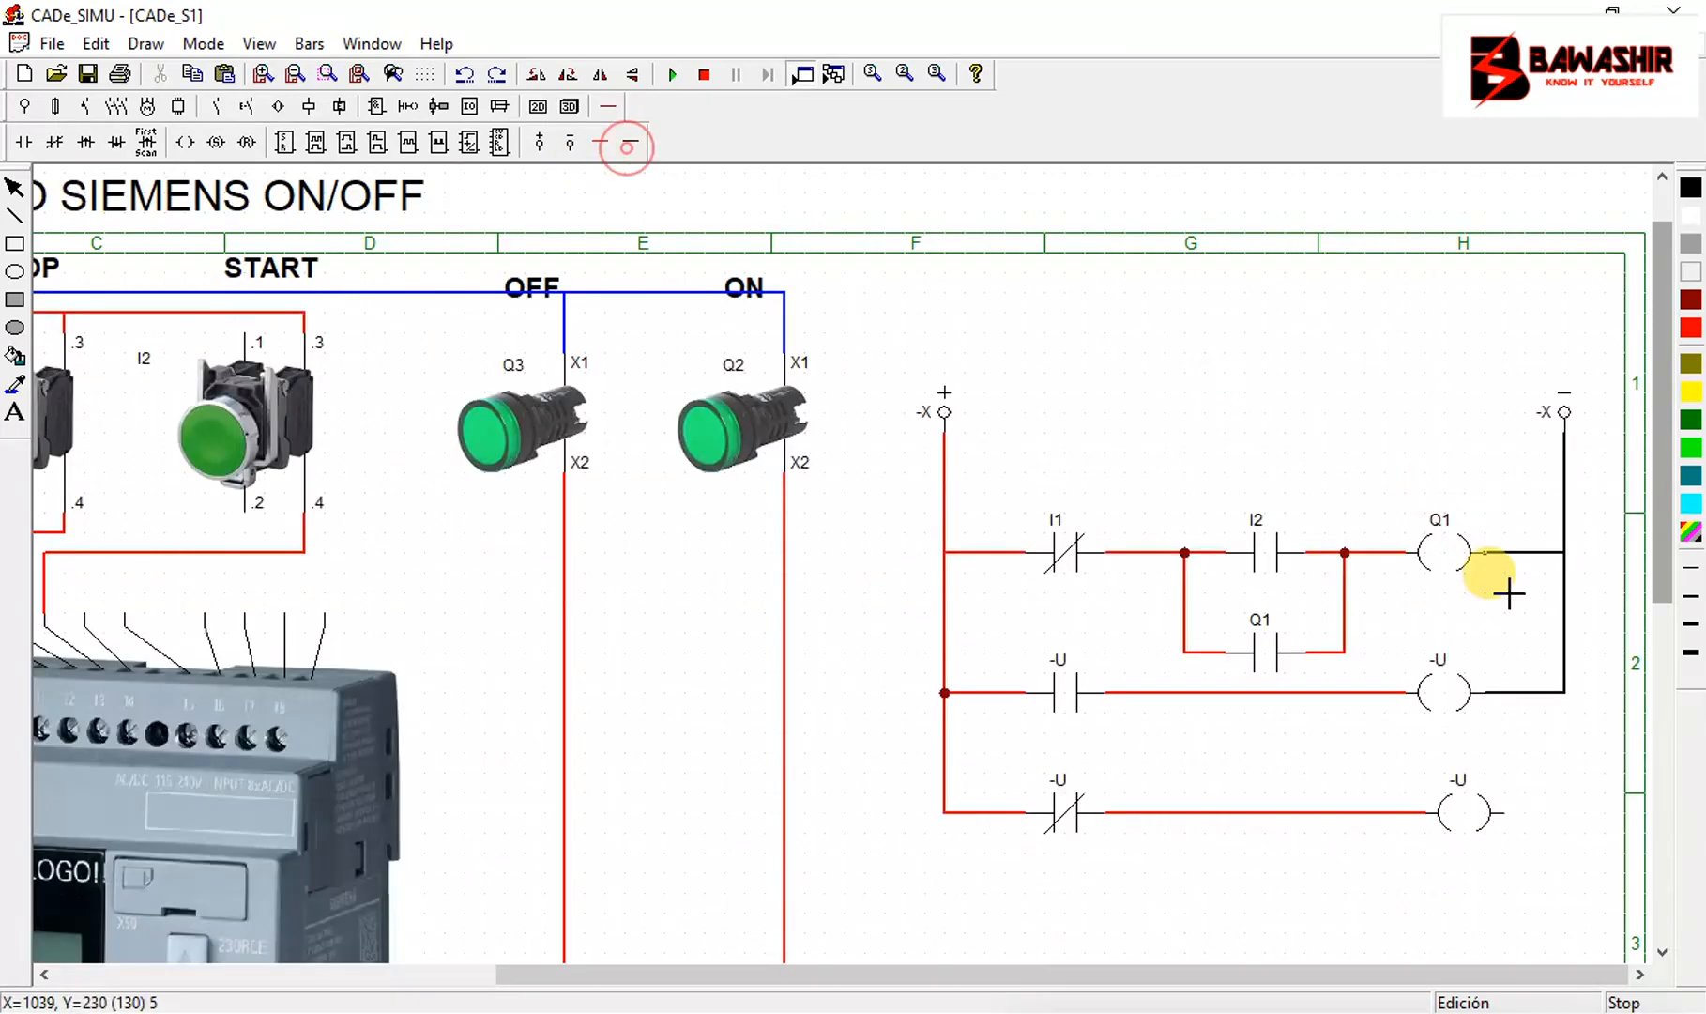
left_click_drag(1576, 698, 1565, 823)
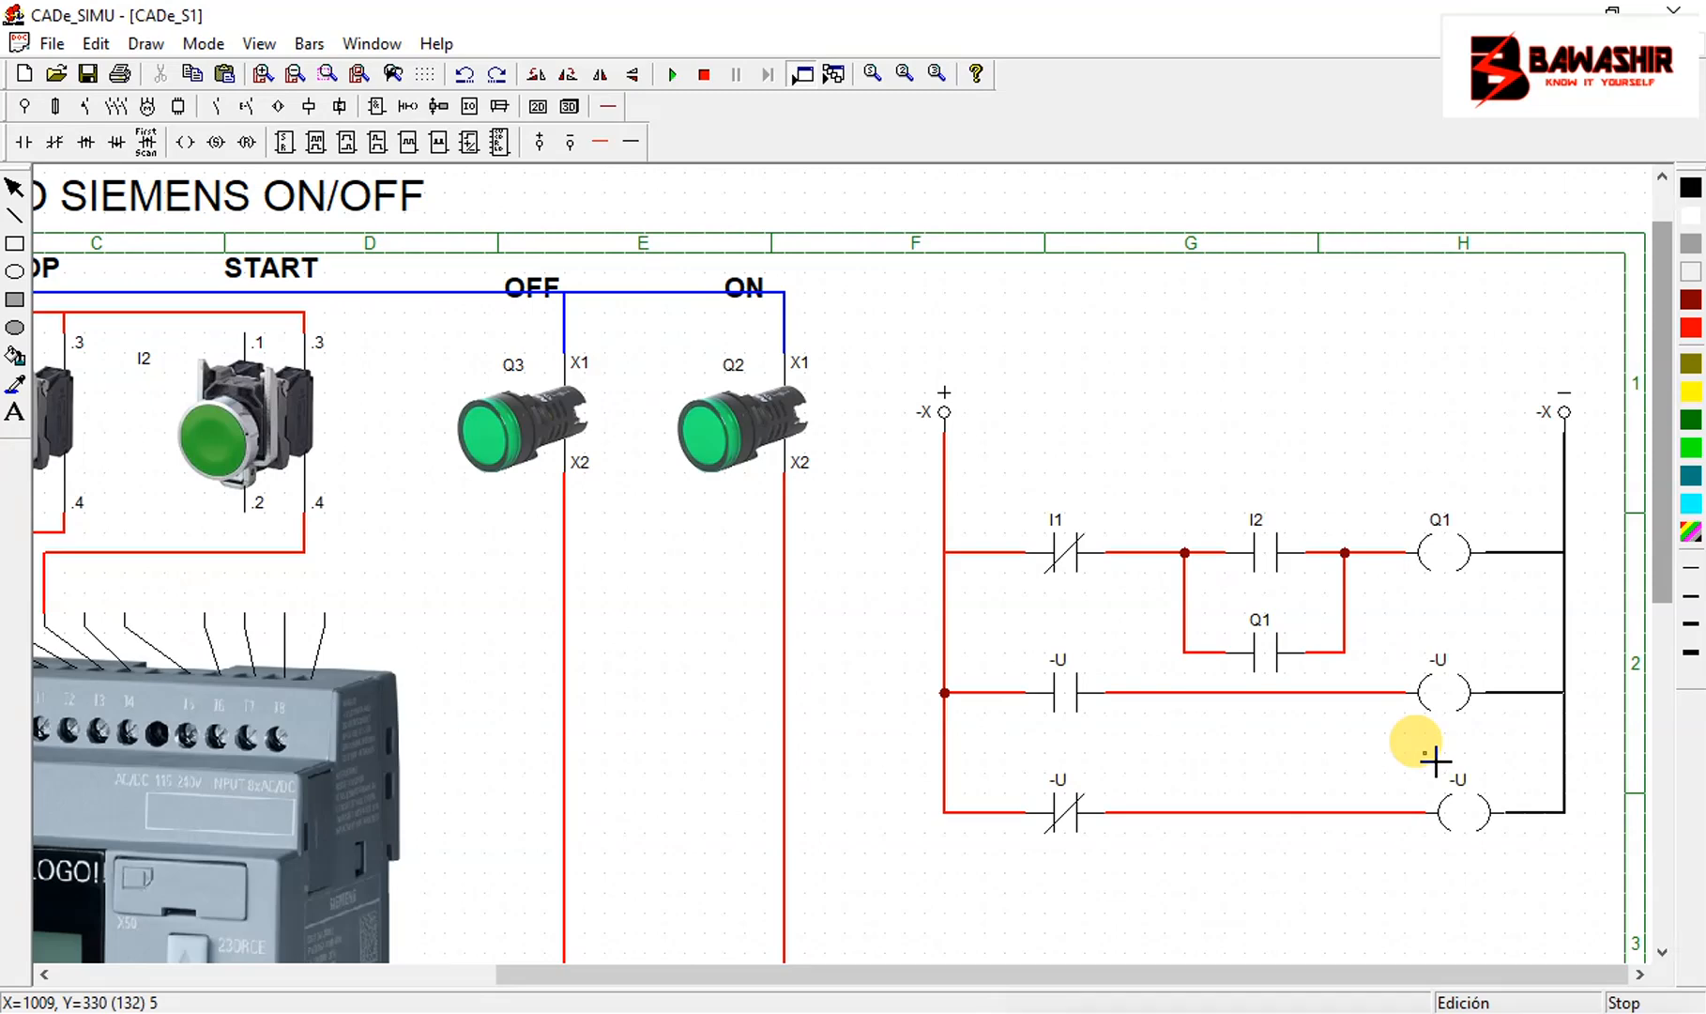
Name the middle rung's output coil Q3
double_click(1451, 690)
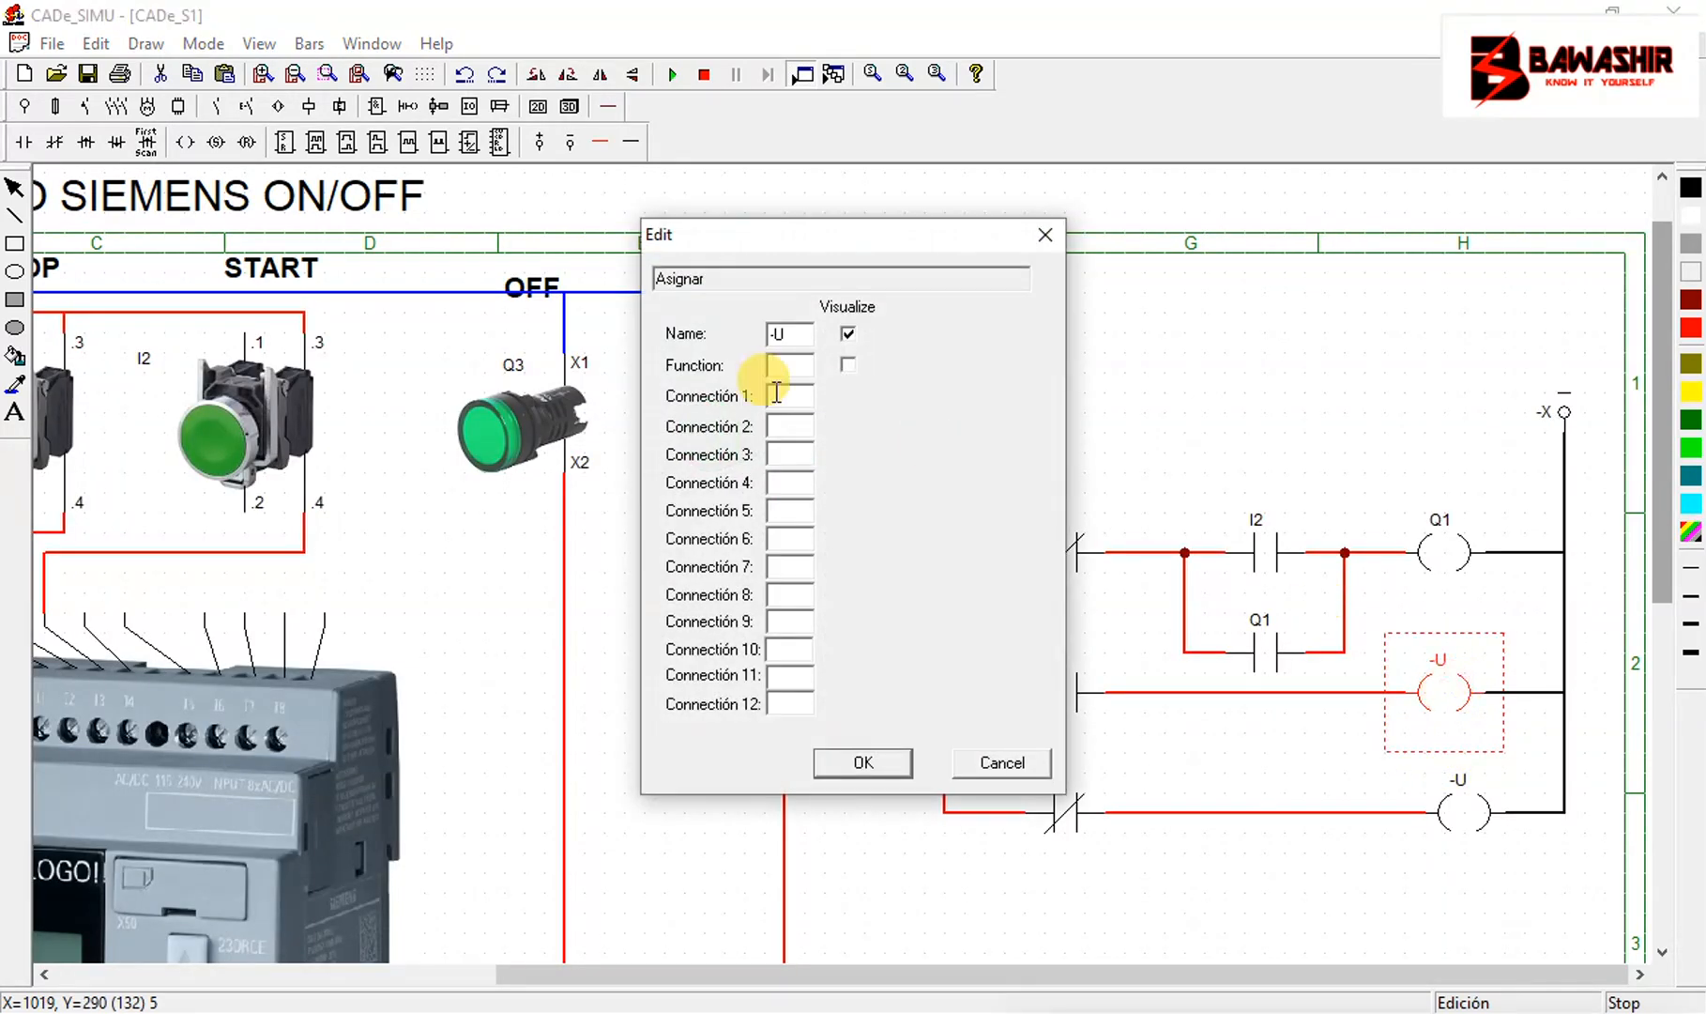
left_click_drag(804, 244, 821, 317)
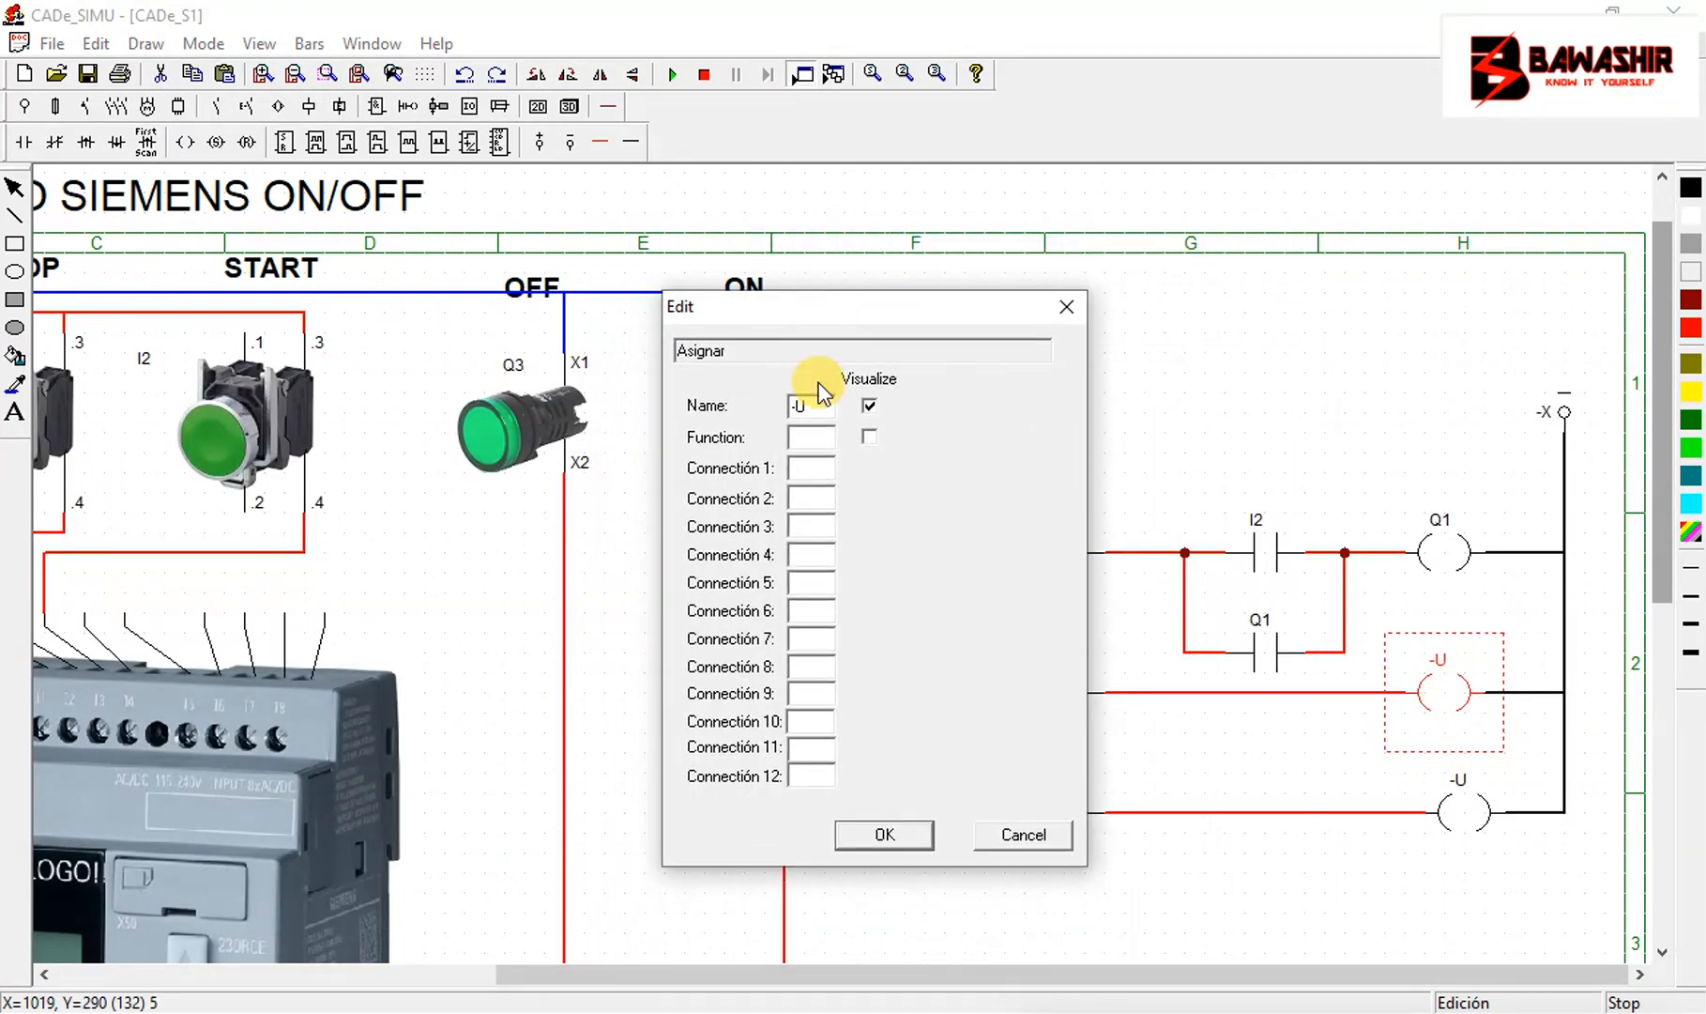
left_click_drag(817, 407, 747, 395)
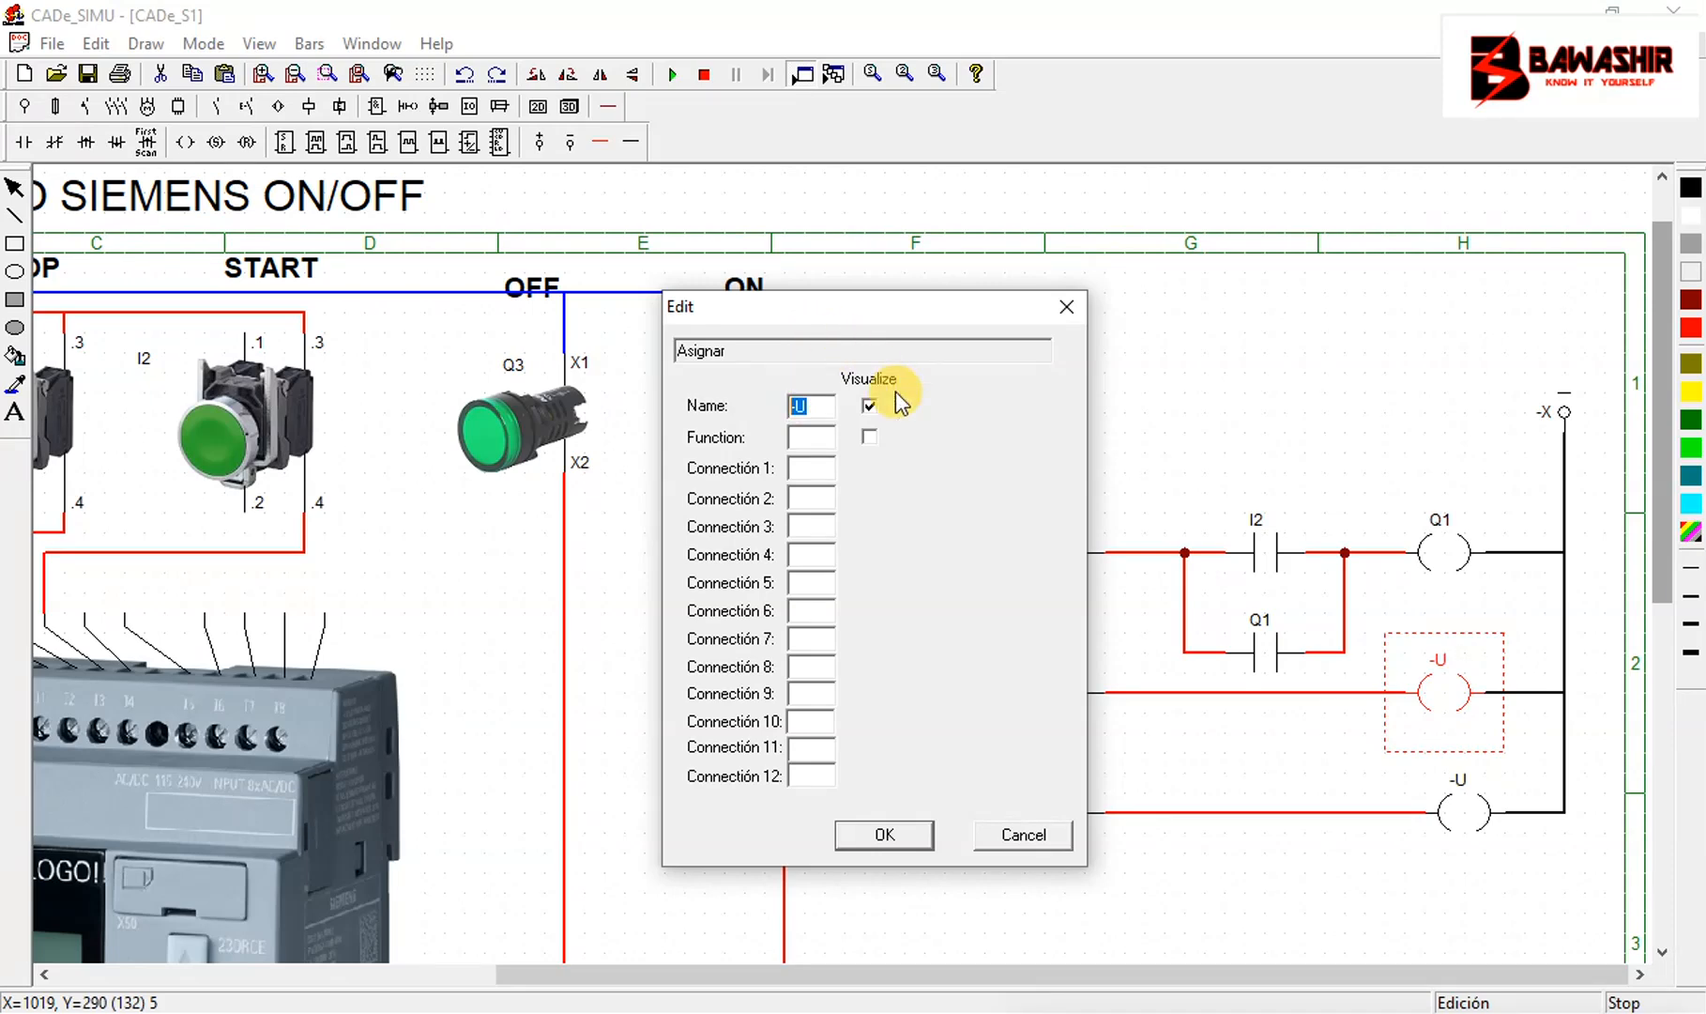
type("Q3")
left_click(882, 835)
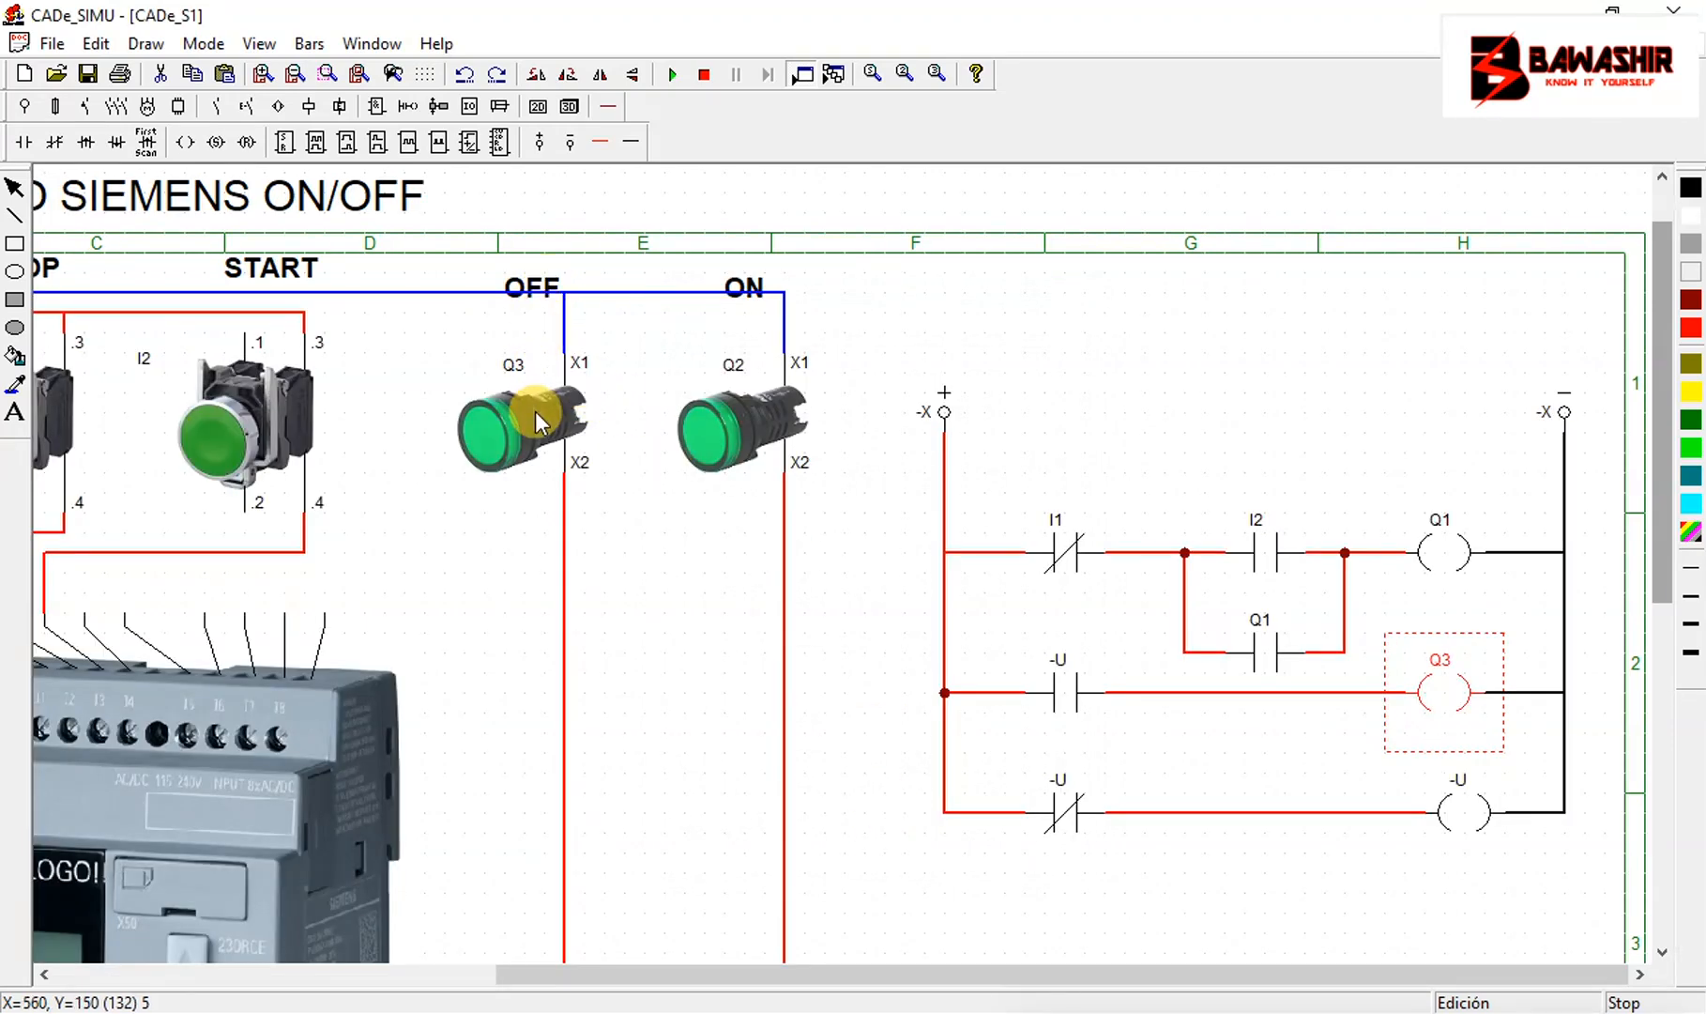
Rename the middle rung's output coil Q2 to match the ON lamp
double_click(1429, 704)
left_click(805, 331)
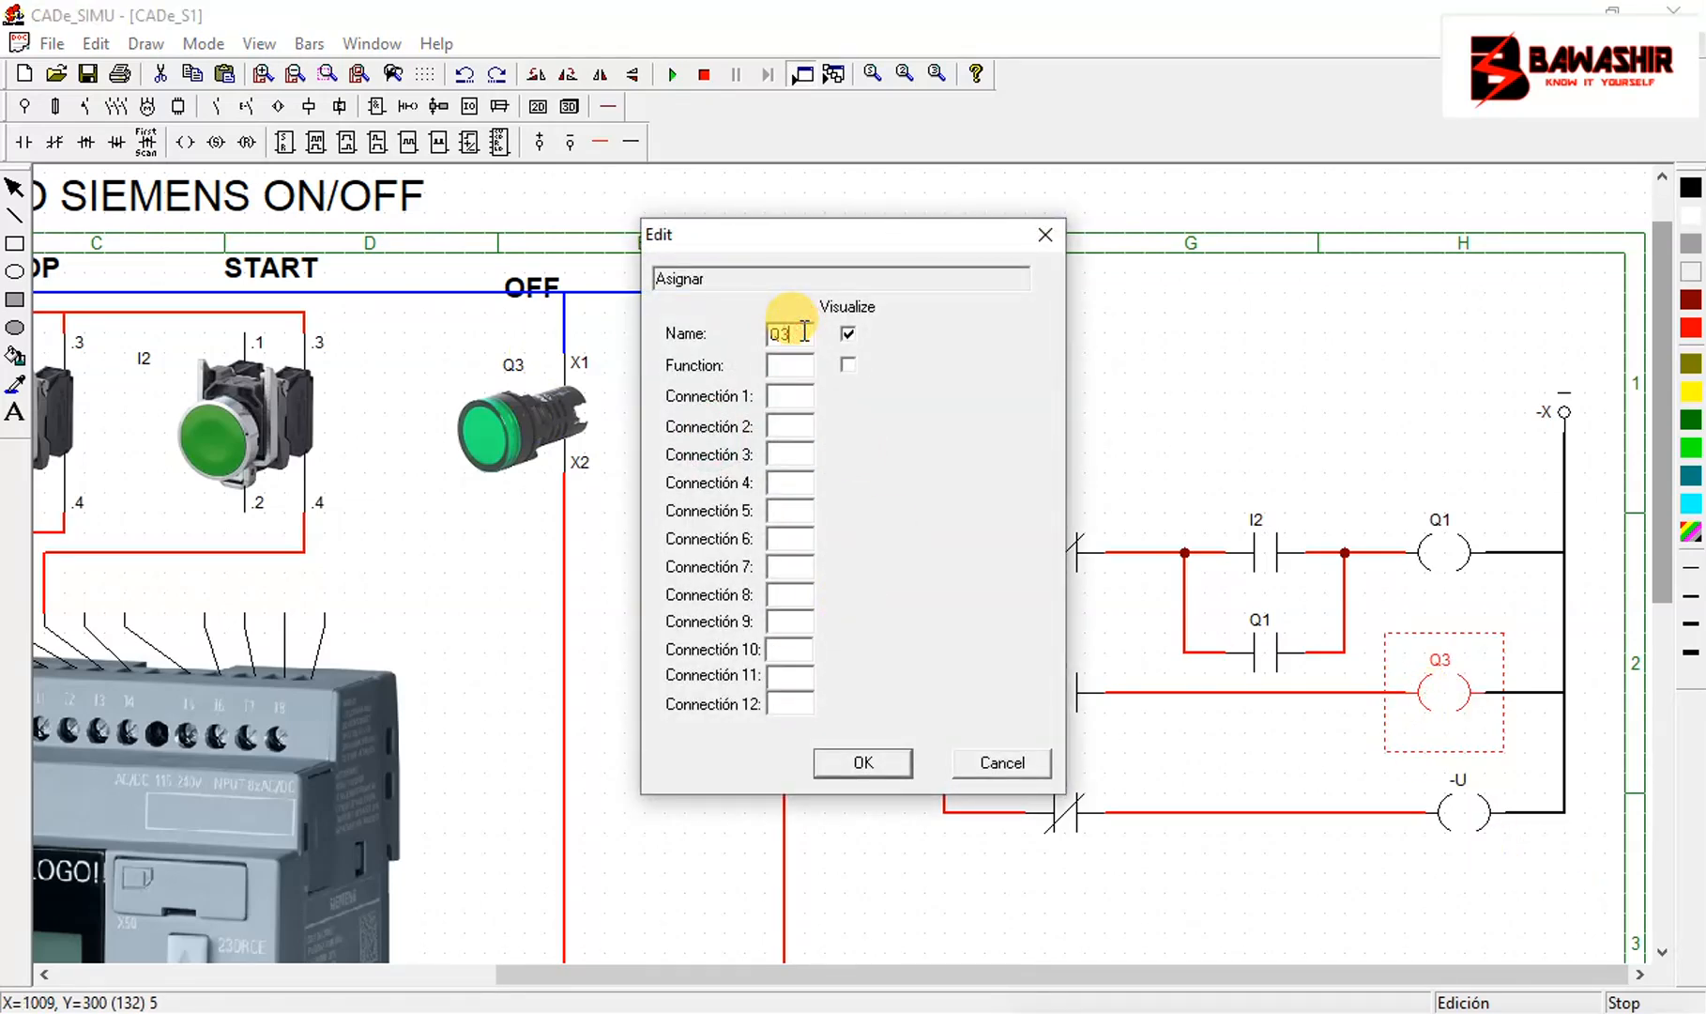
type("2")
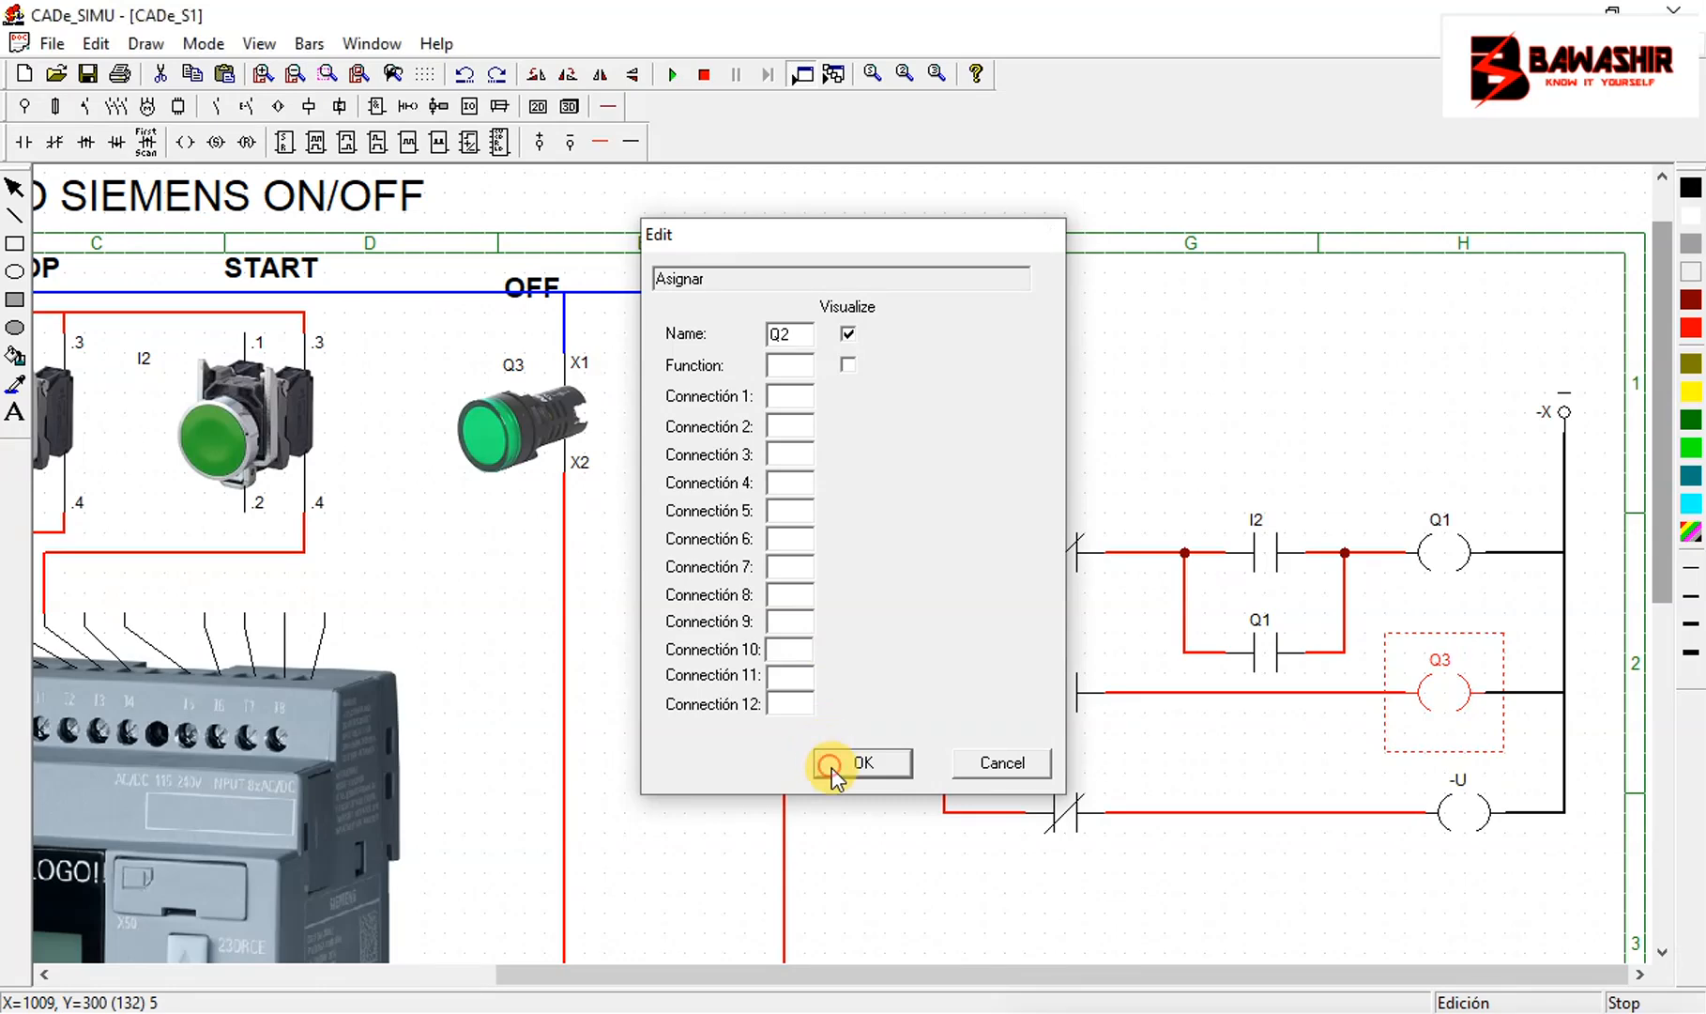
left_click(835, 762)
Name the lowest rung's output coil Q3 to match the OFF lamp
double_click(1450, 802)
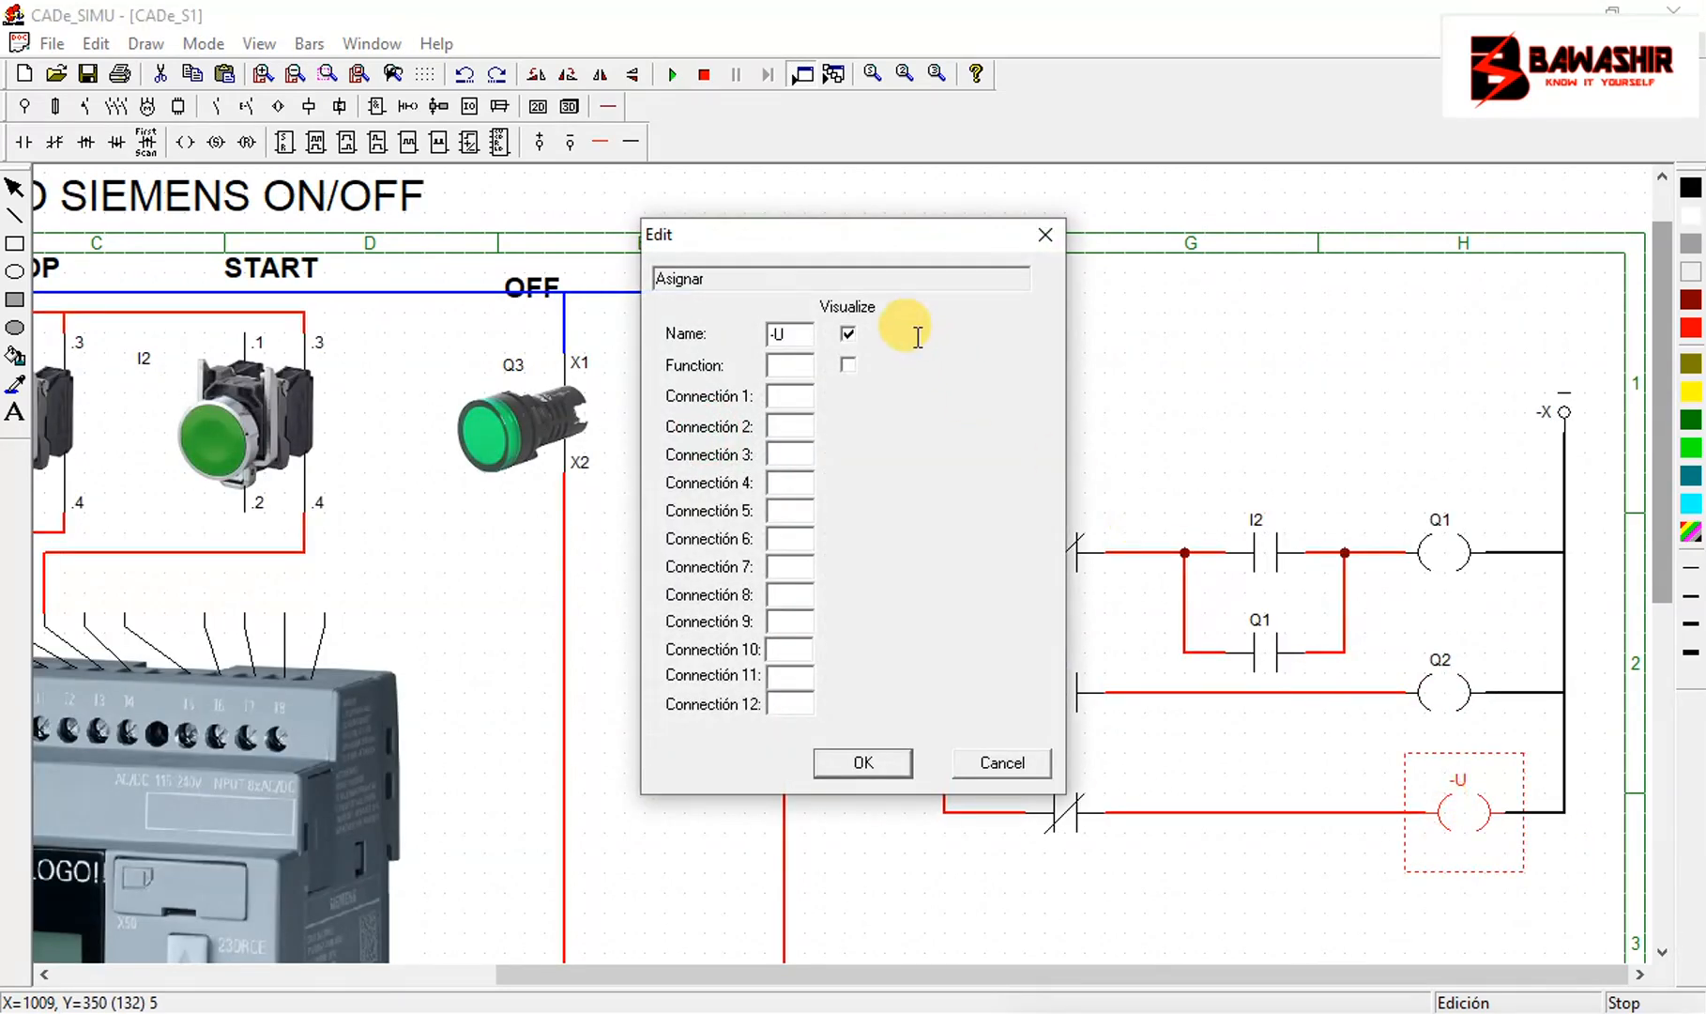
left_click_drag(780, 333, 645, 346)
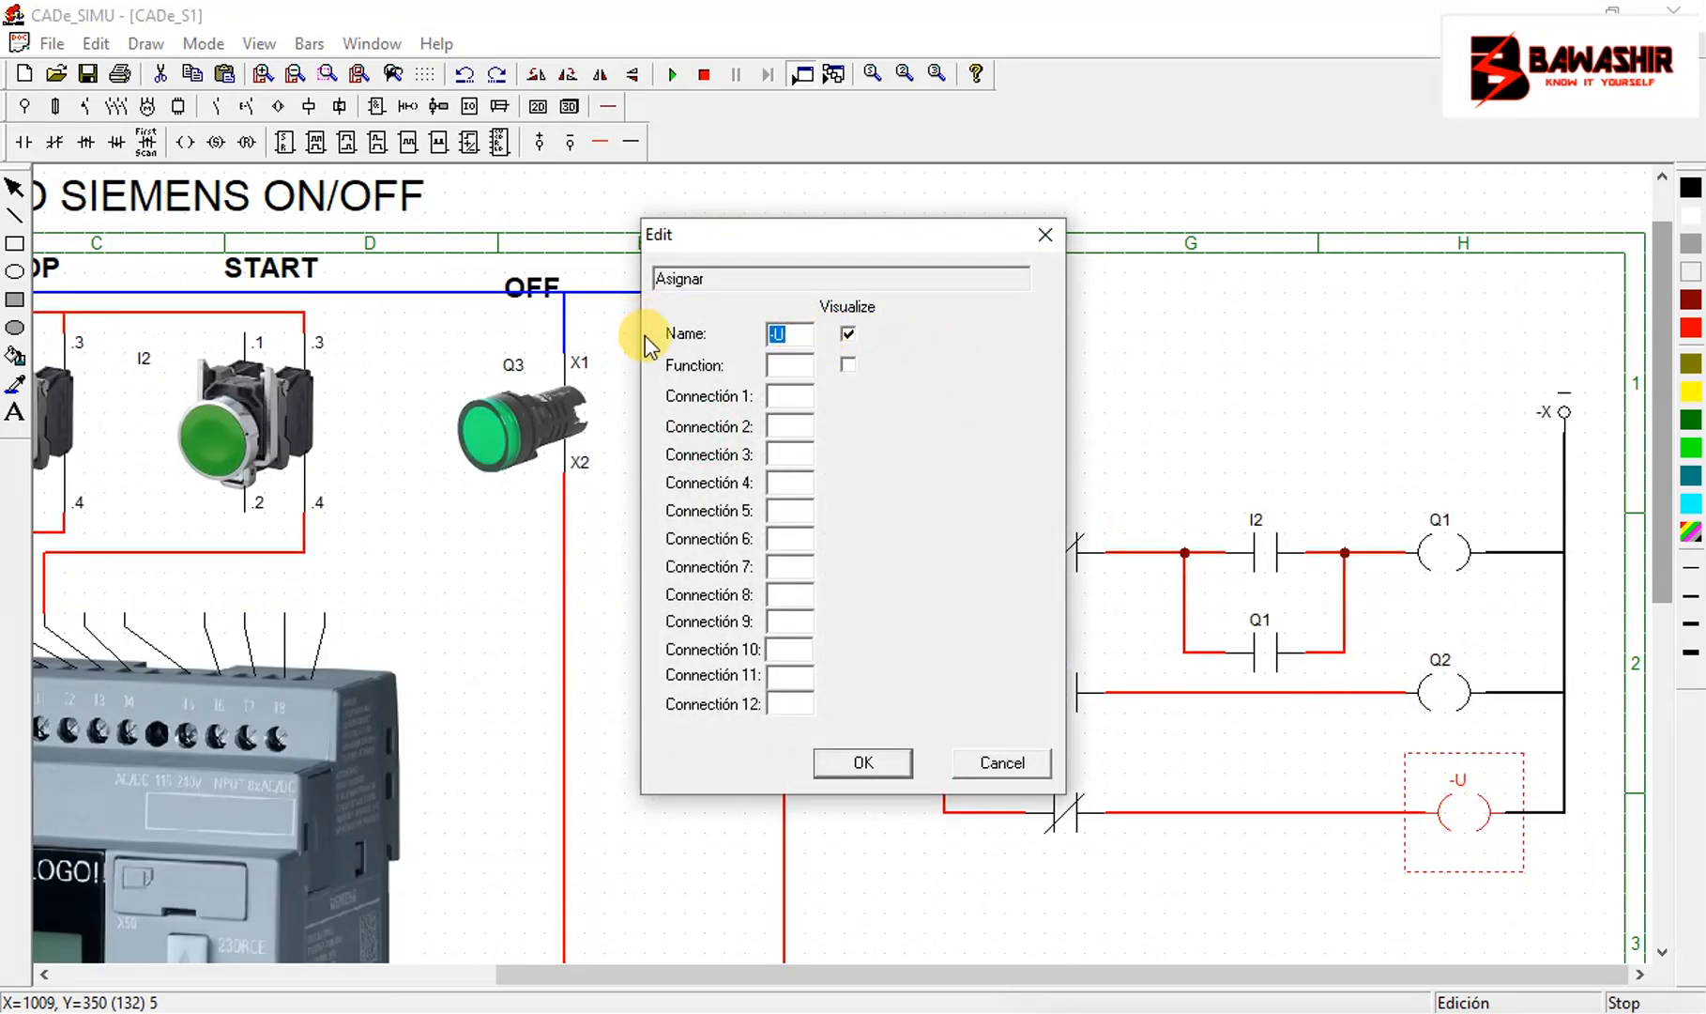
type("Q3")
left_click(849, 762)
Change the OFF pilot lamp's image type to Piloto rojo
double_click(522, 427)
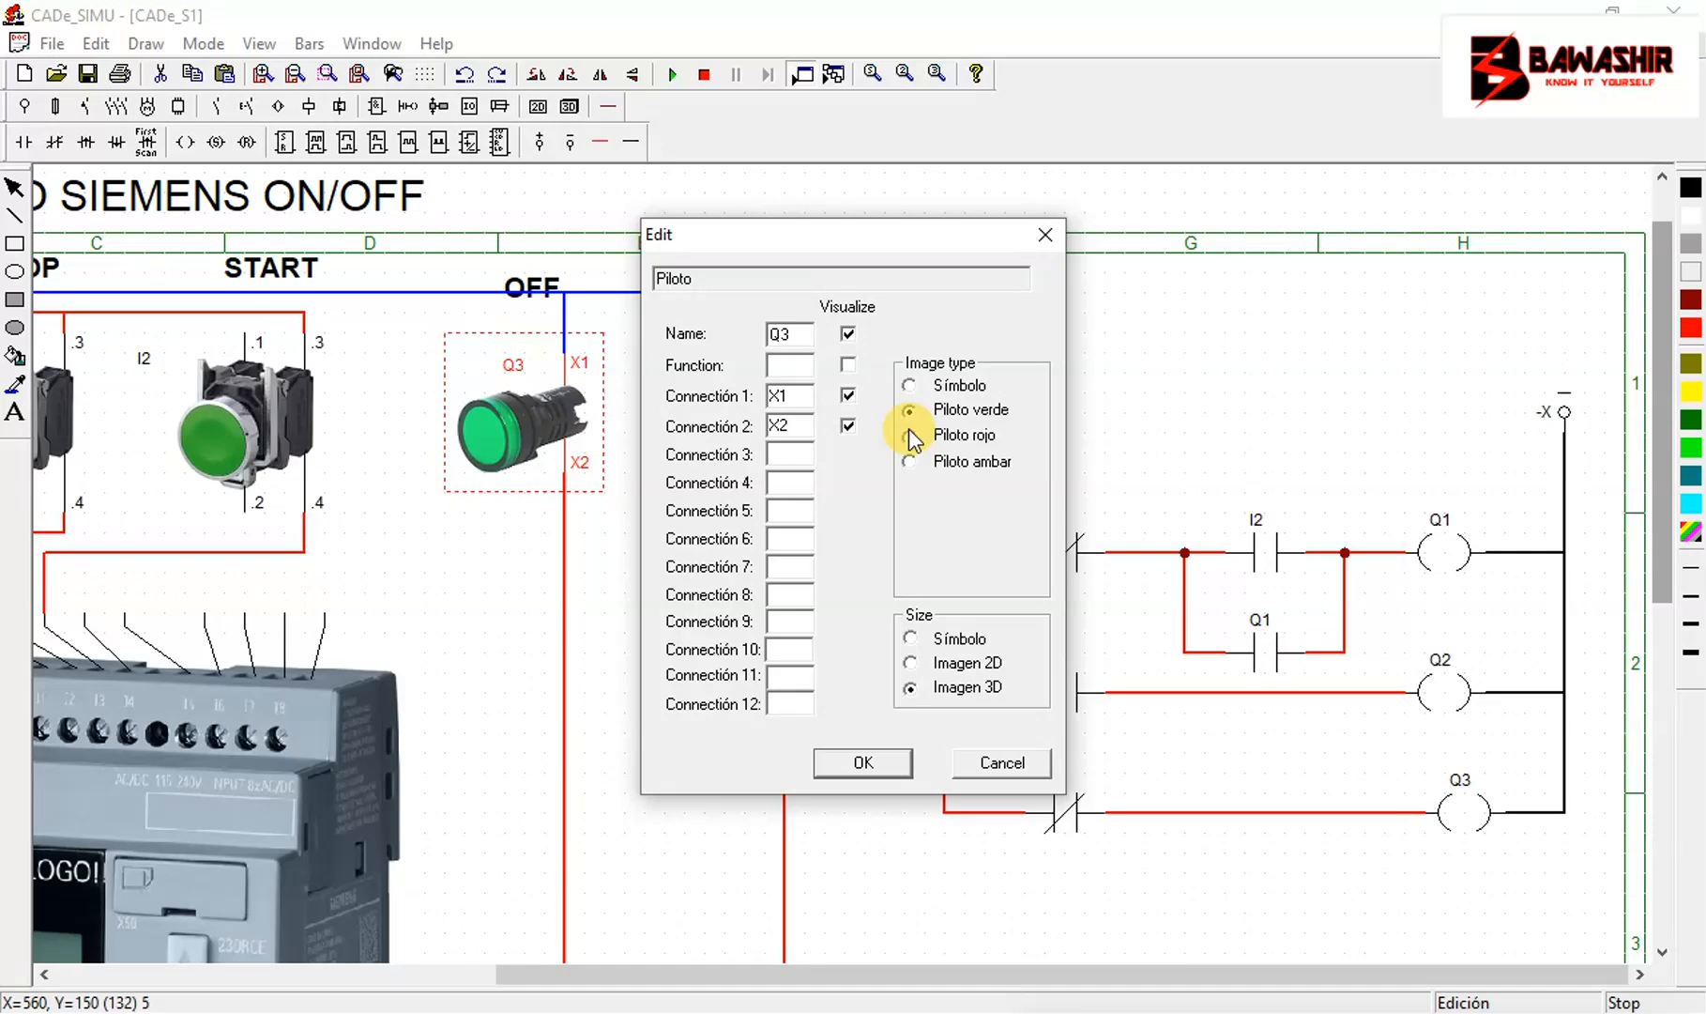
left_click(863, 762)
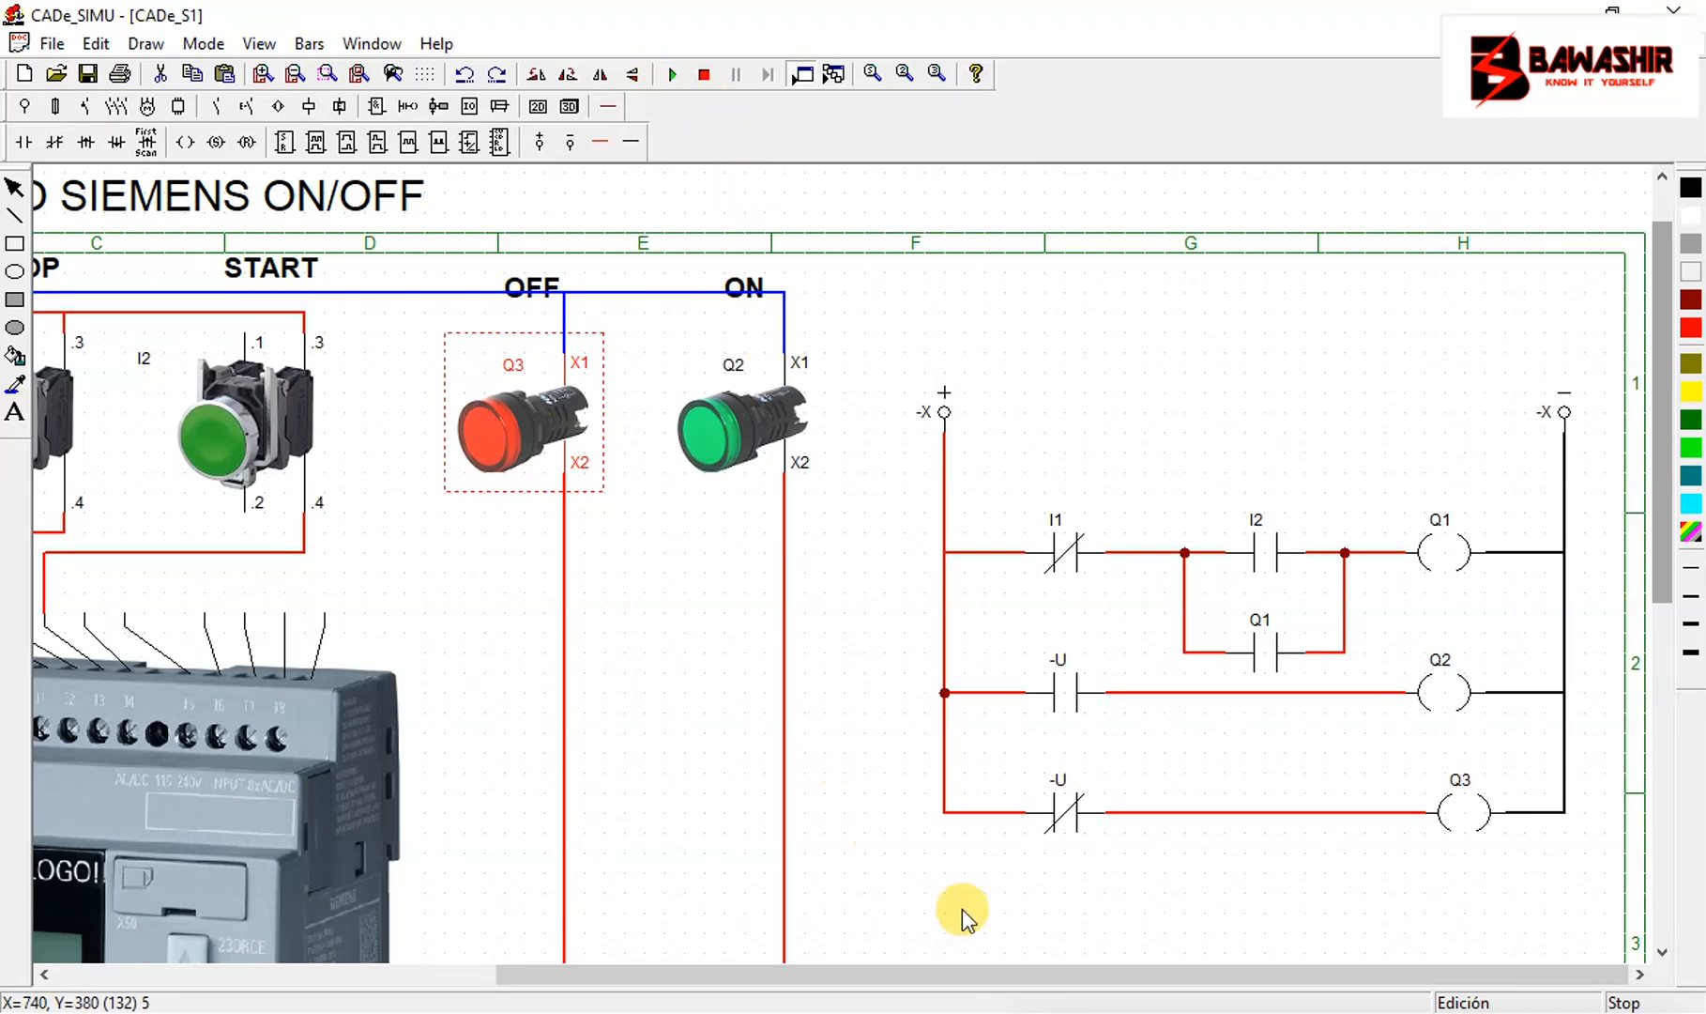
Name the normally closed contact in the lowest rung Q1
scroll(1073, 826, "down", 6)
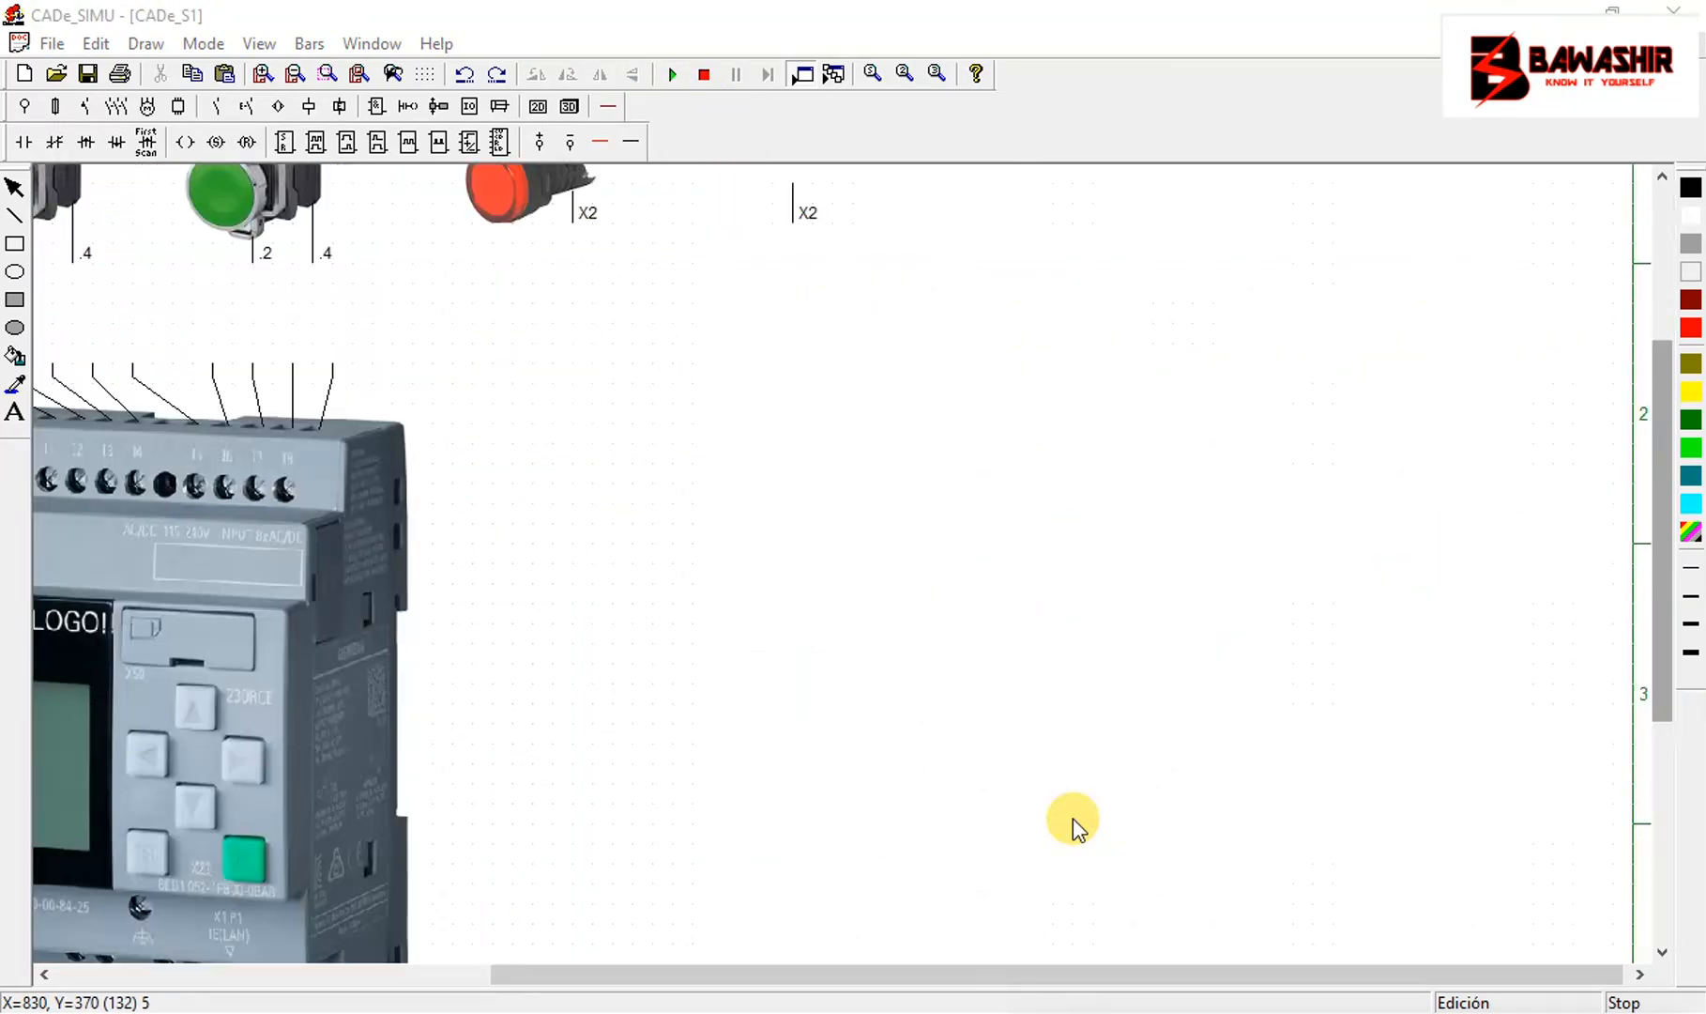
scroll(1072, 818, "up", 6)
left_click(1054, 690)
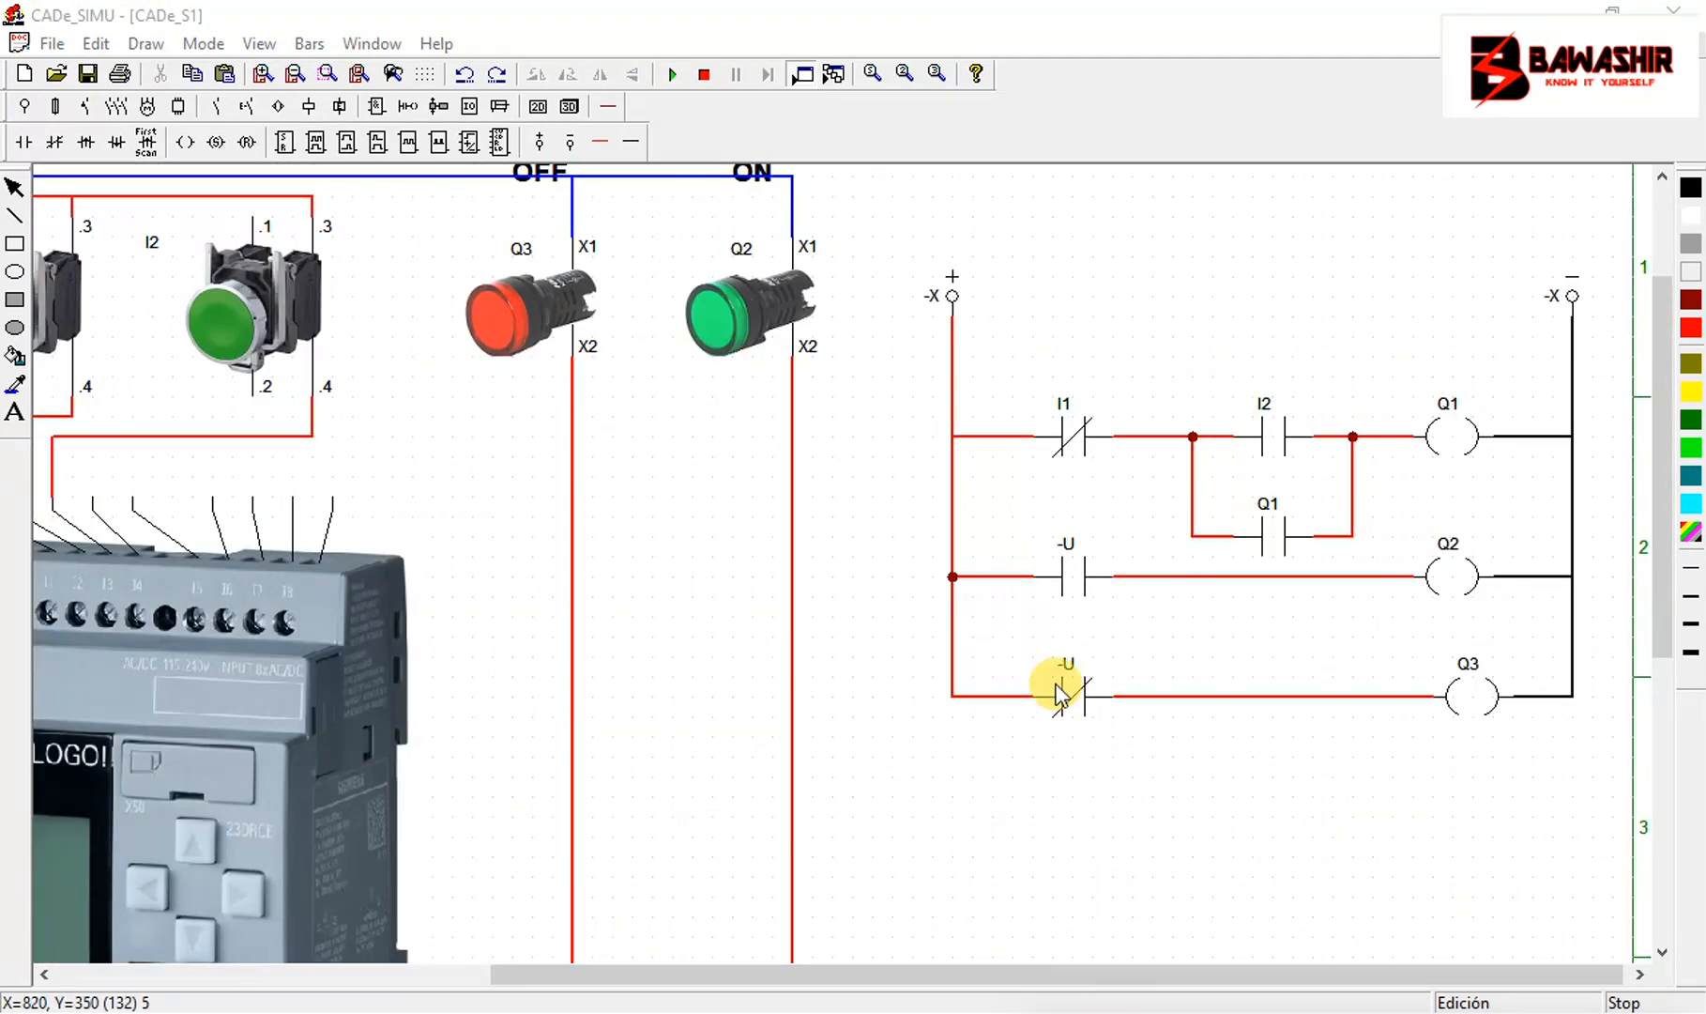
double_click(1055, 690)
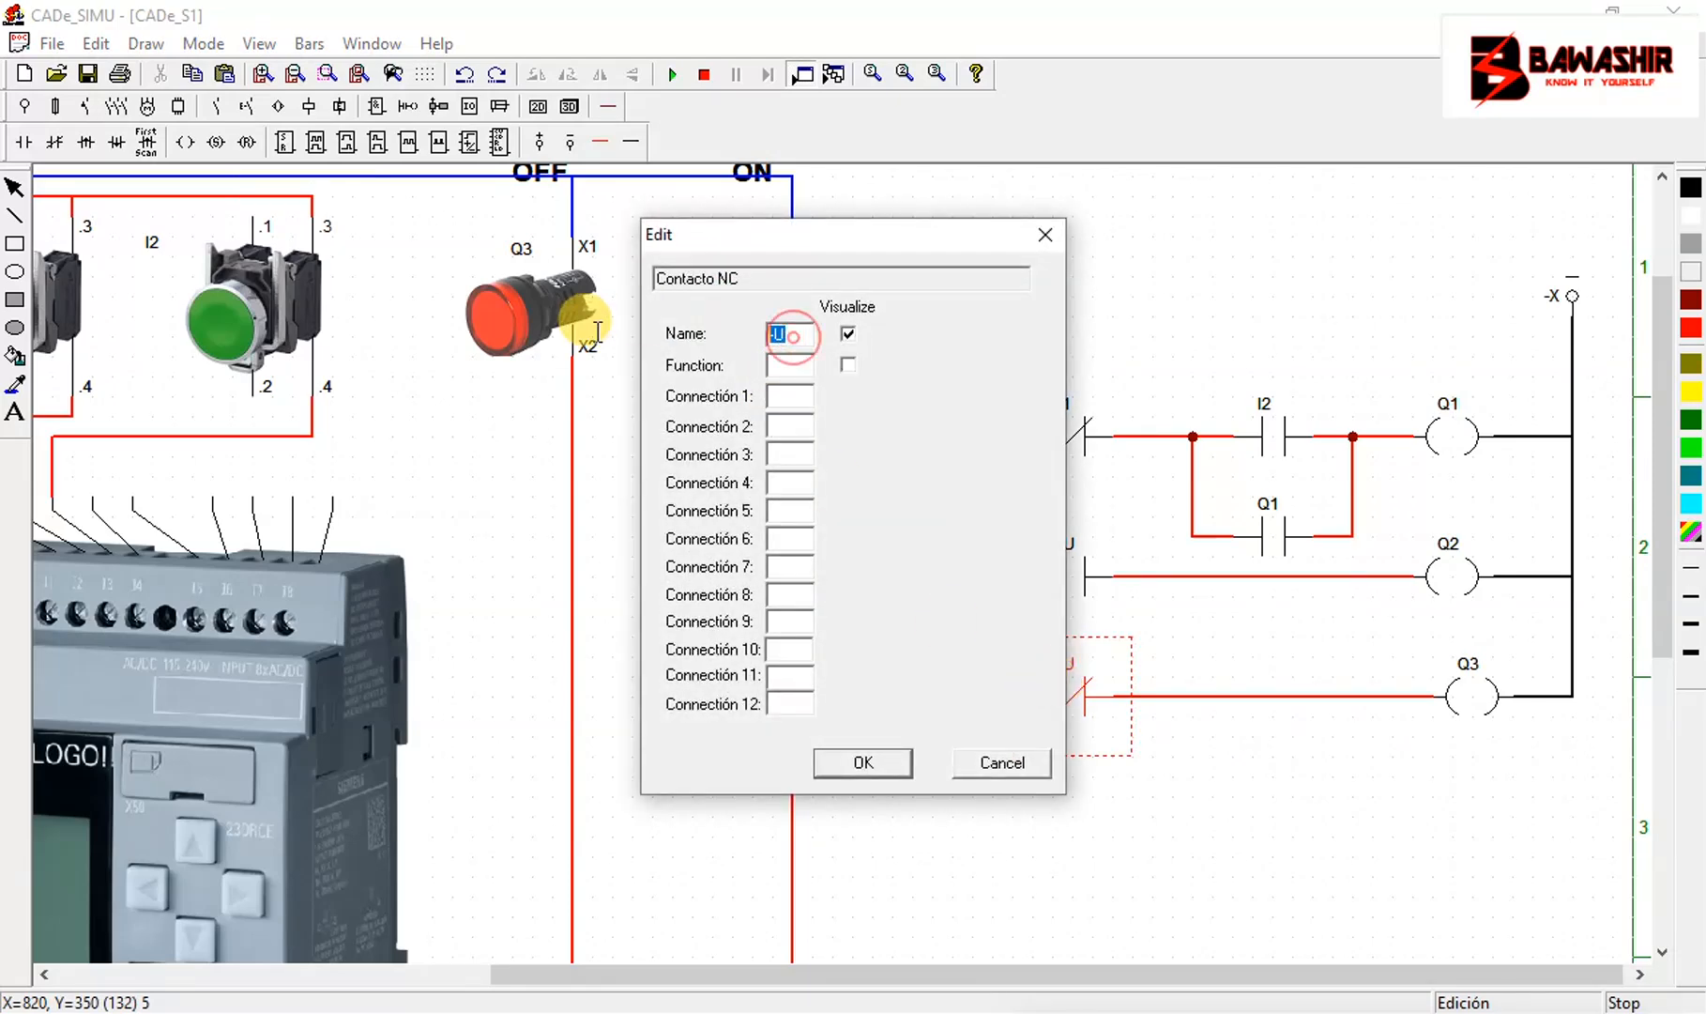
type("Q1")
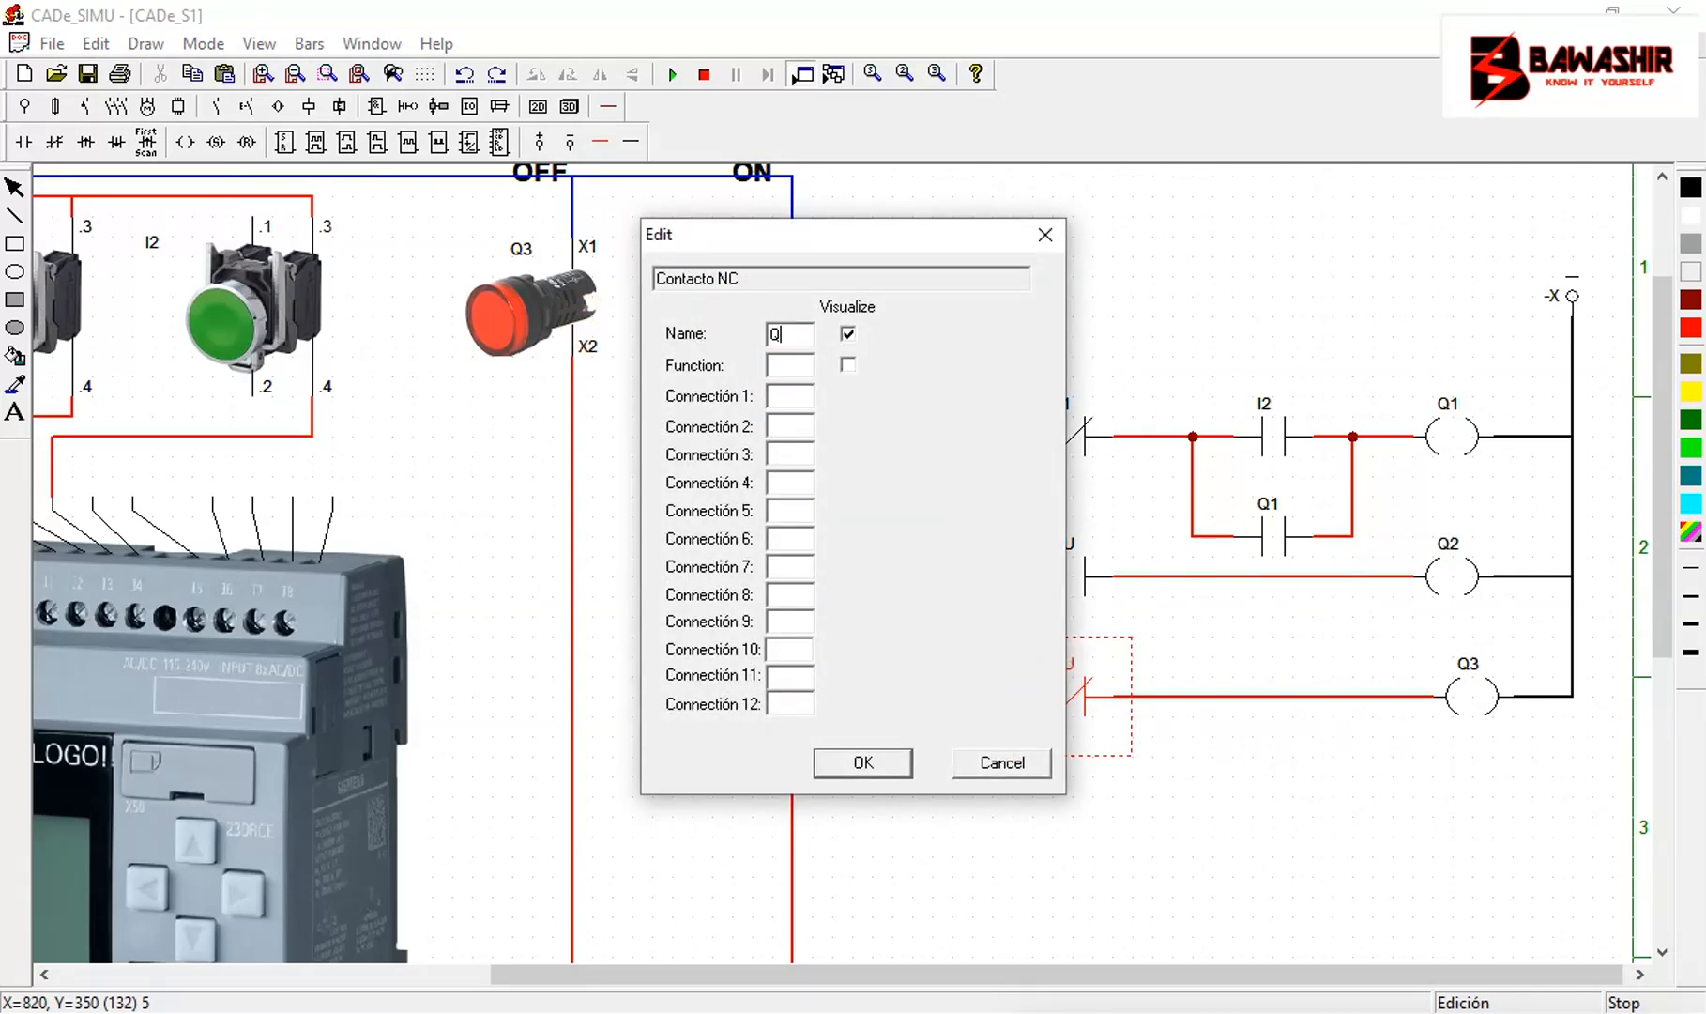
left_click(885, 770)
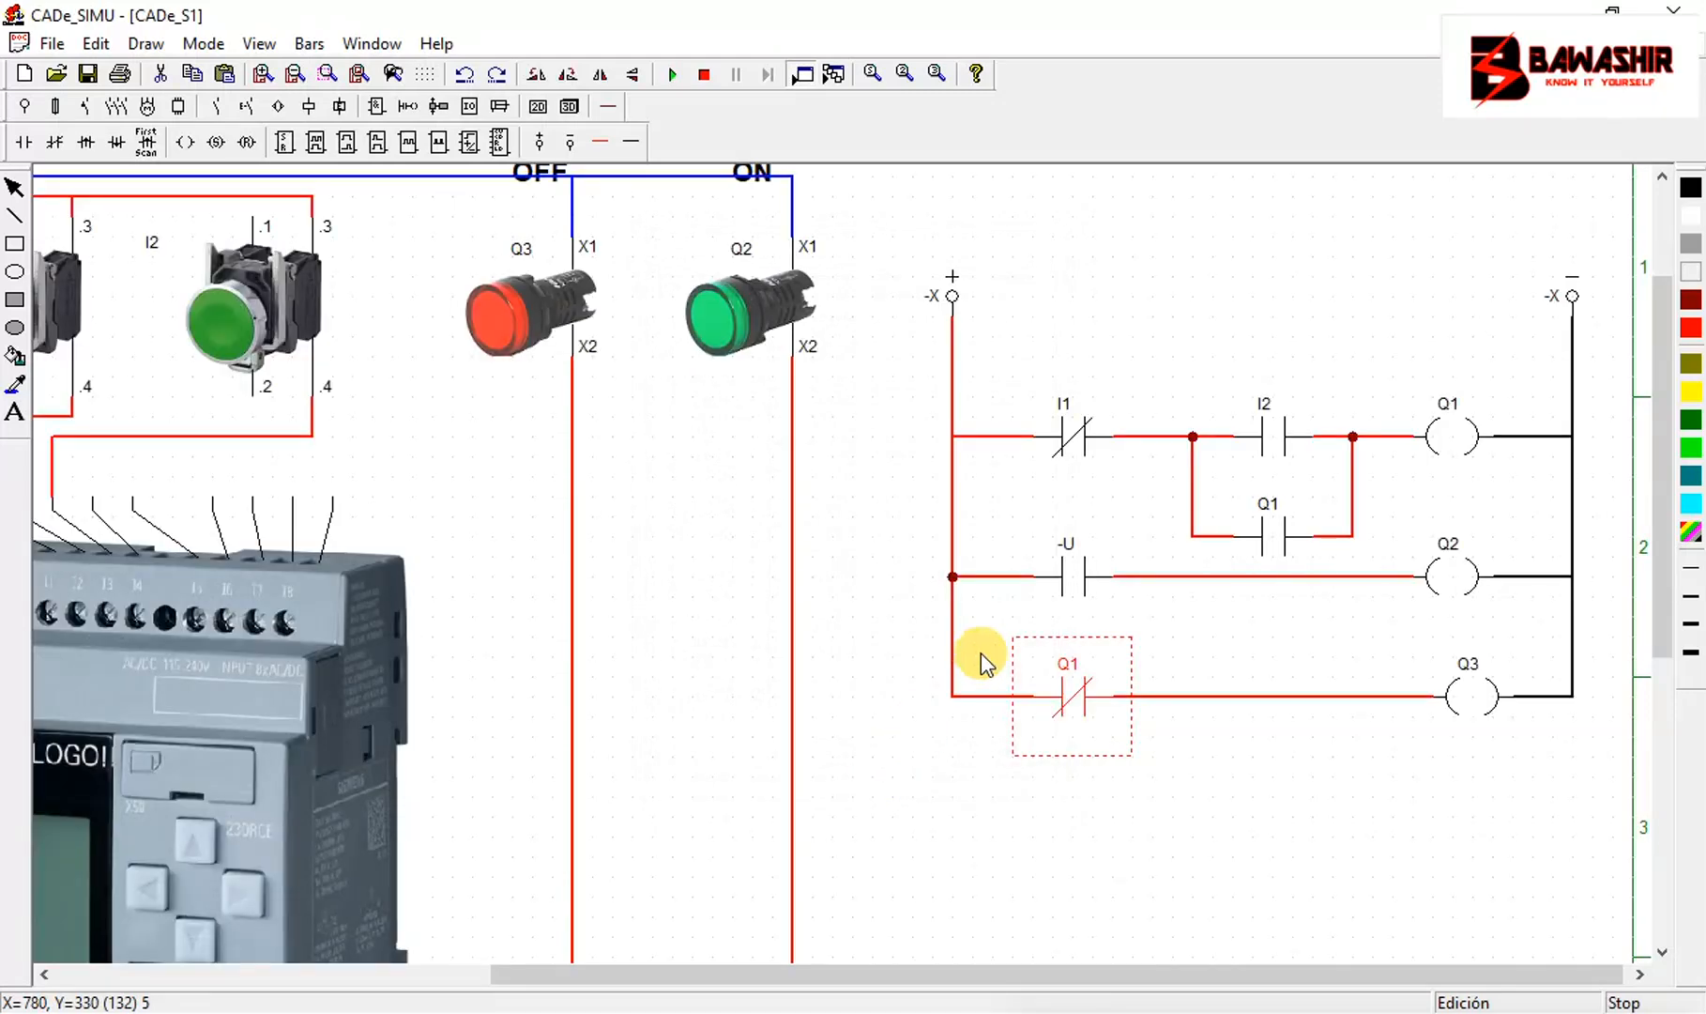
Name the normally open contact in the middle rung Q1
left_click(1075, 563)
double_click(1075, 563)
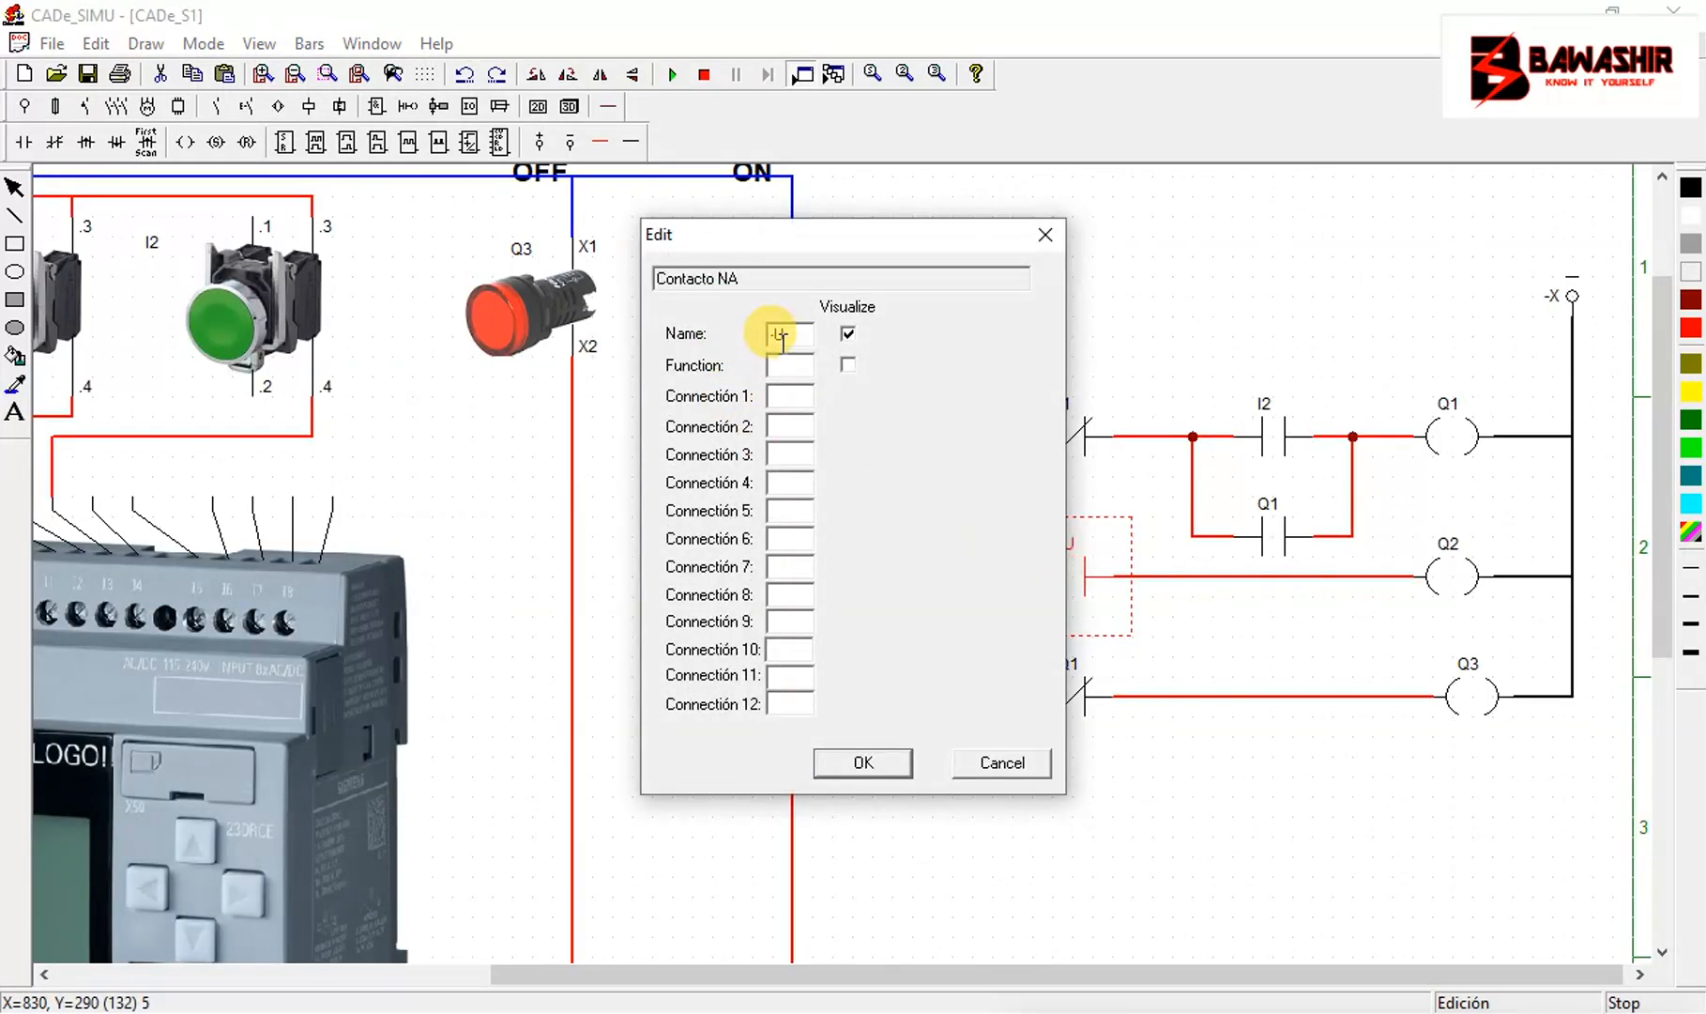
left_click_drag(779, 335, 679, 335)
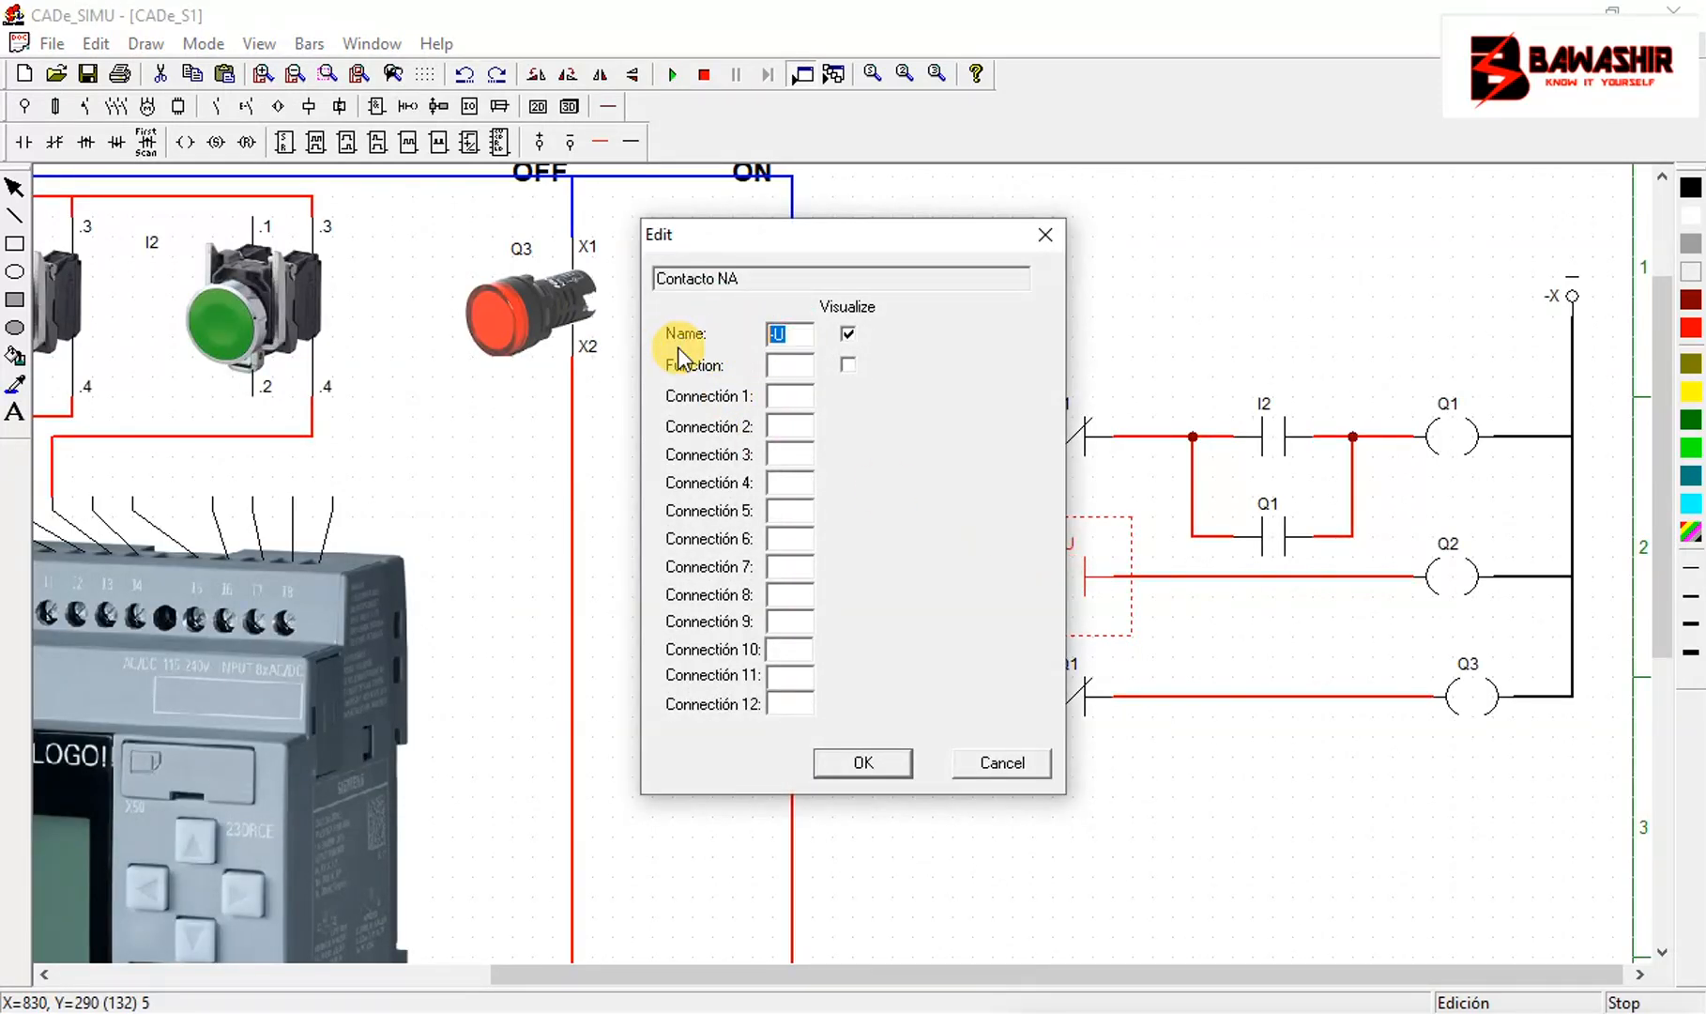
type("Q1")
left_click(858, 765)
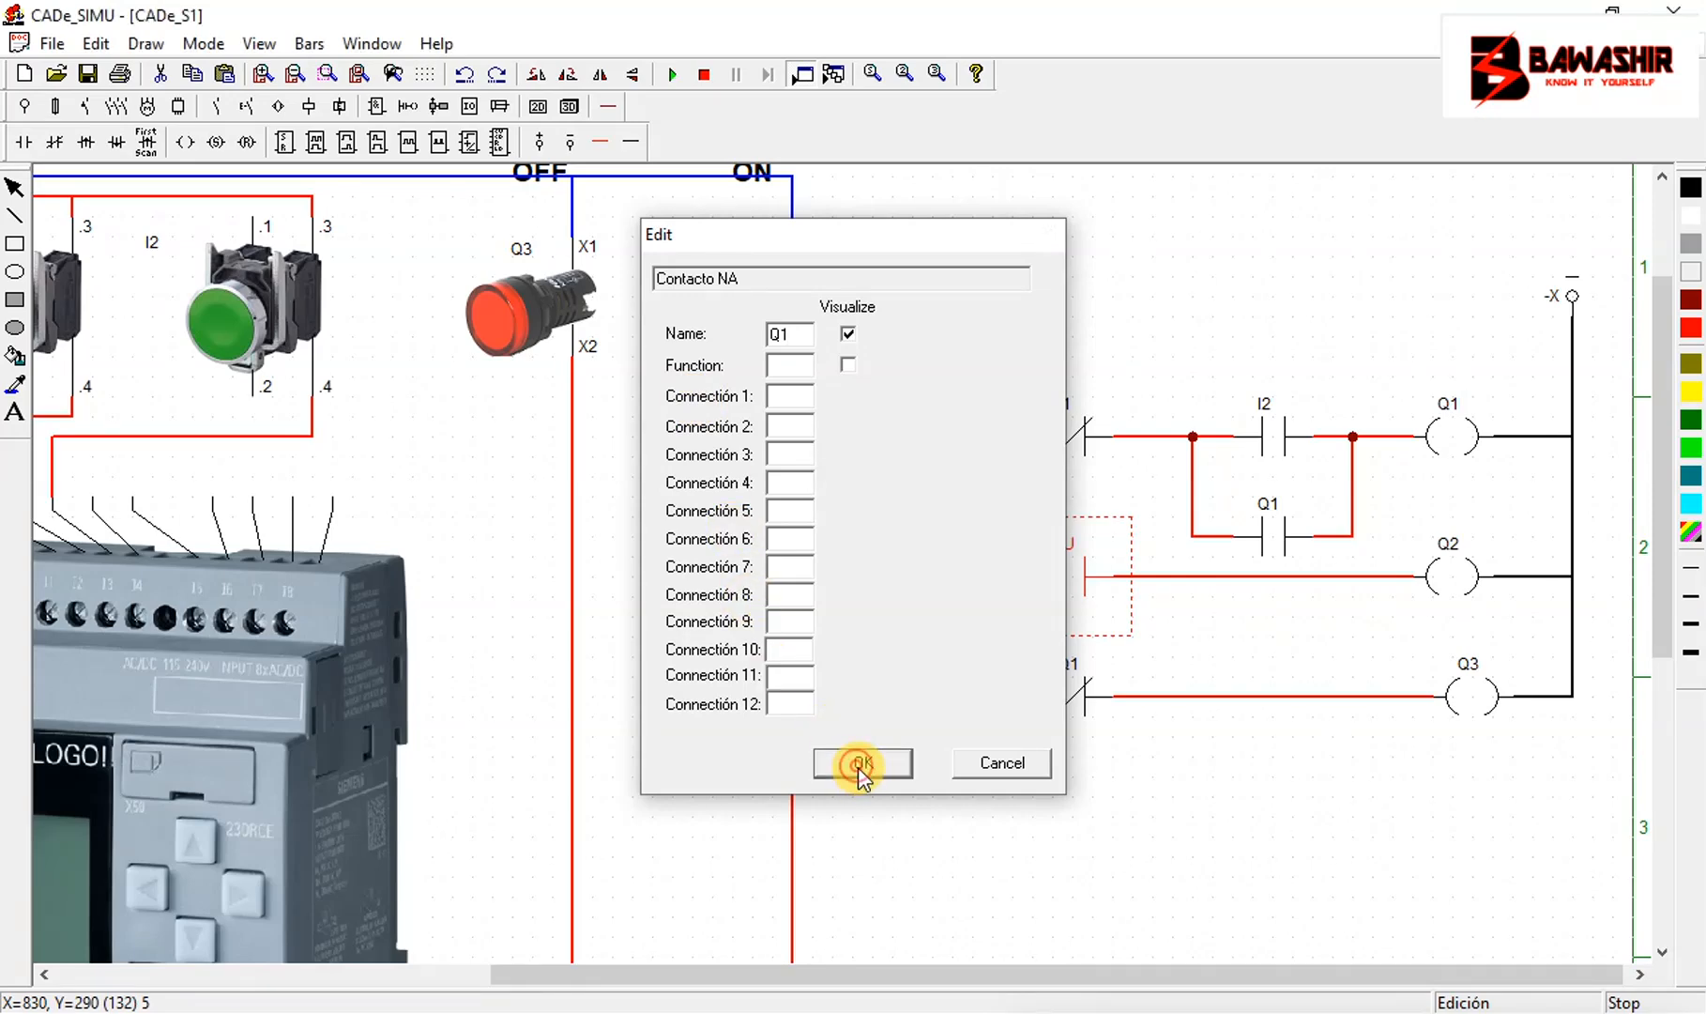
Start the simulation and switch on the mccb and MCB breakers to power the circuit
left_click(294, 74)
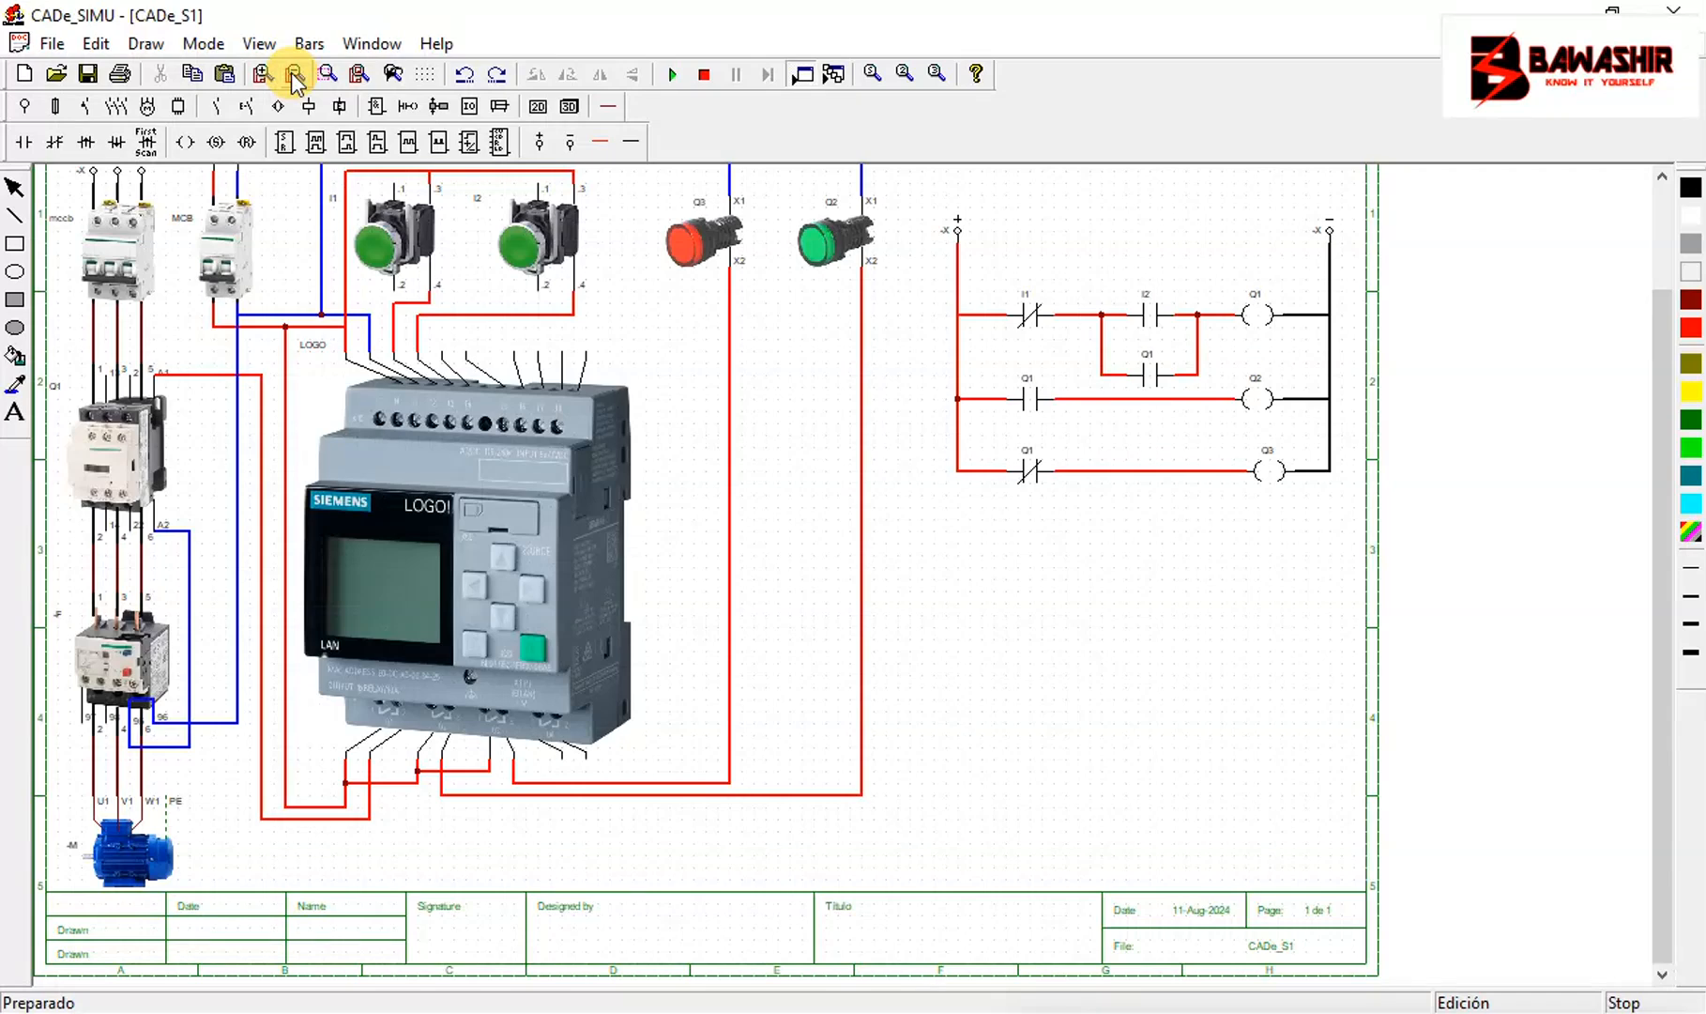
left_click_drag(1658, 543, 1661, 476)
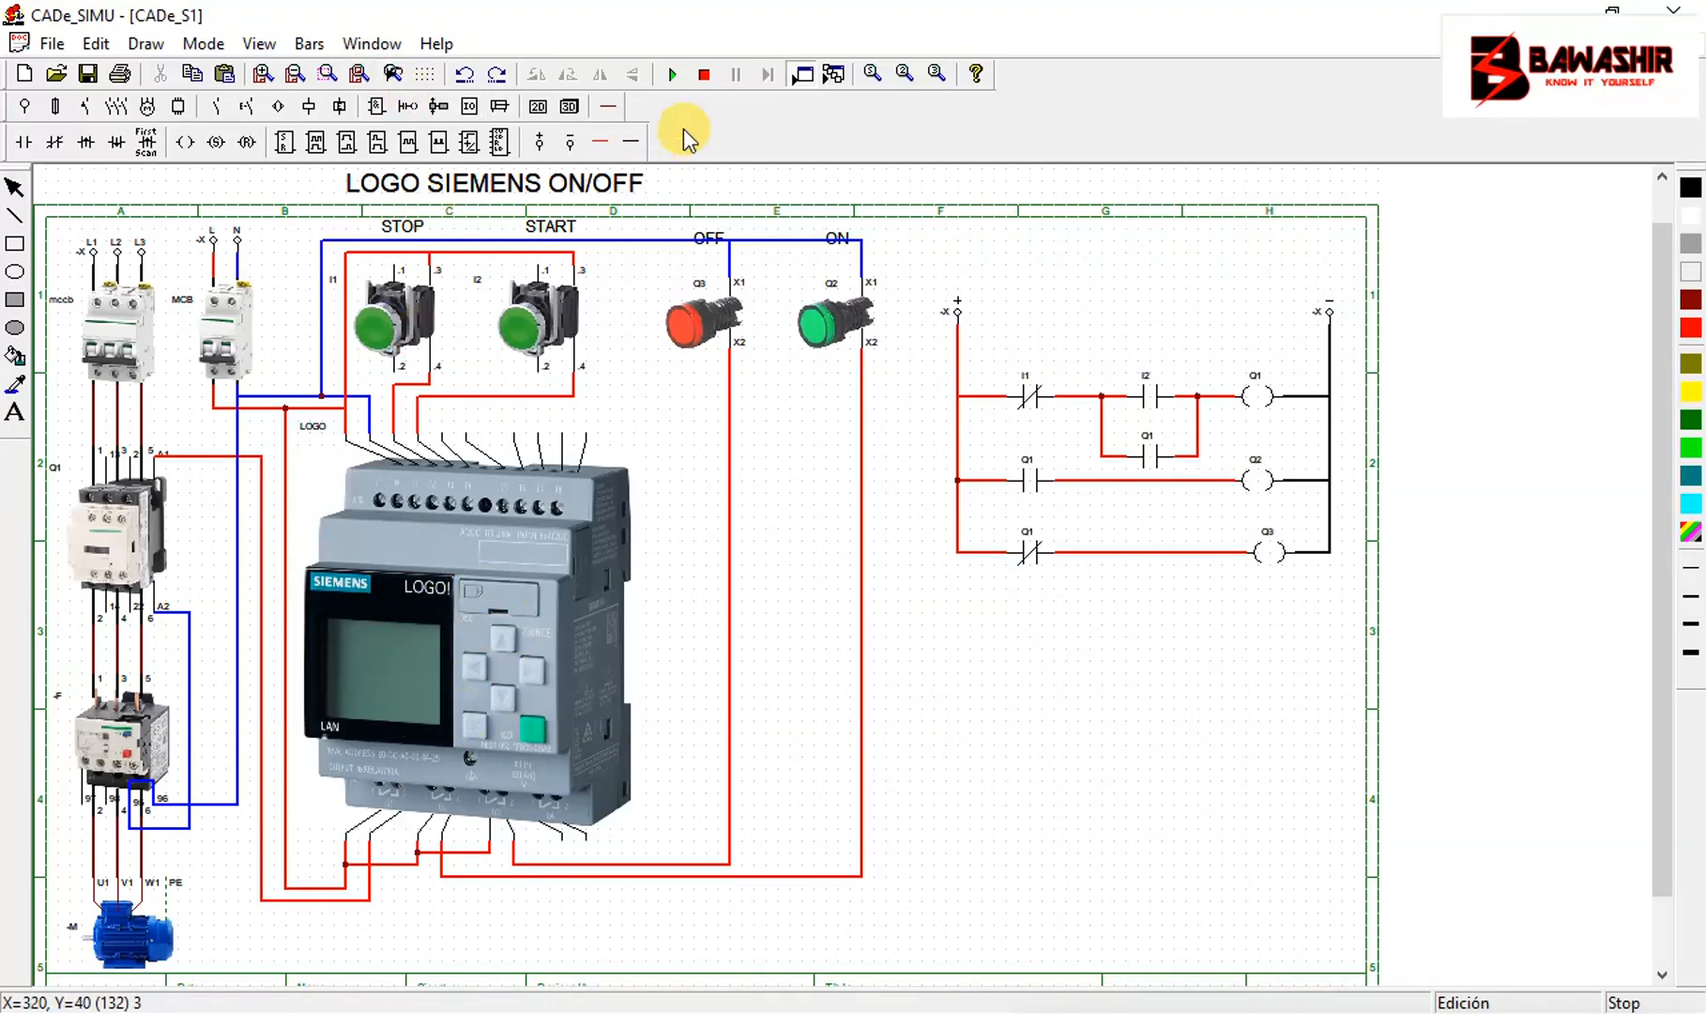
left_click(673, 75)
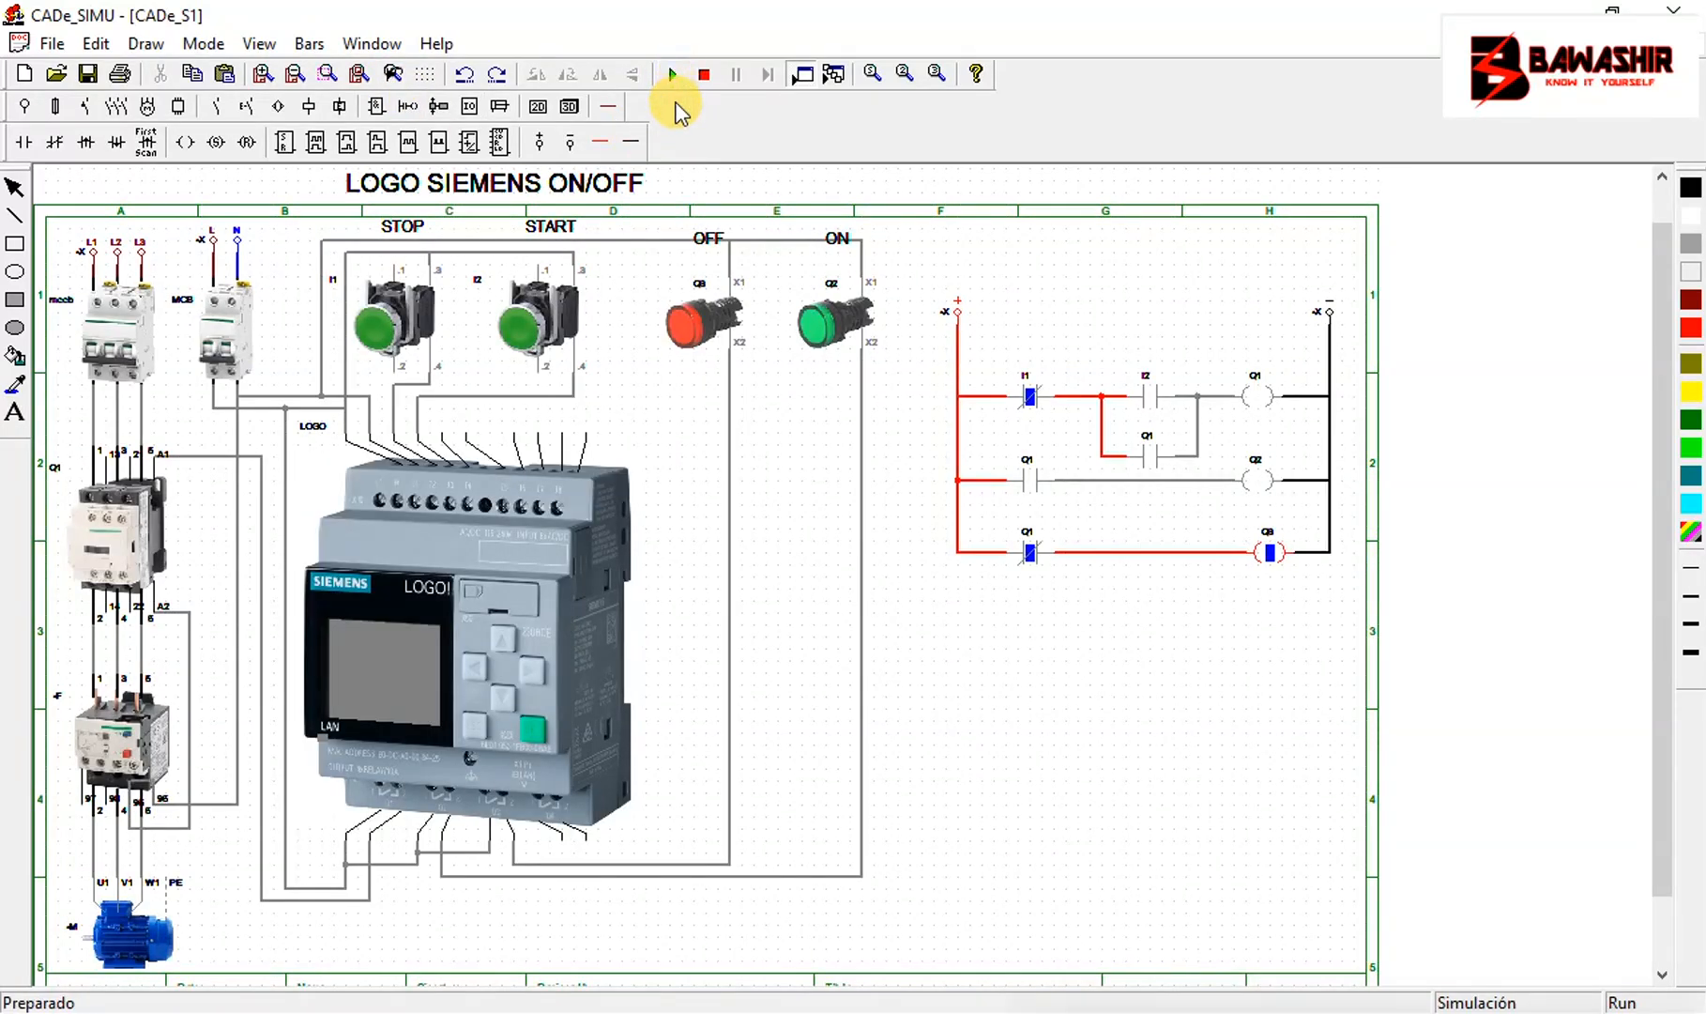
left_click(115, 368)
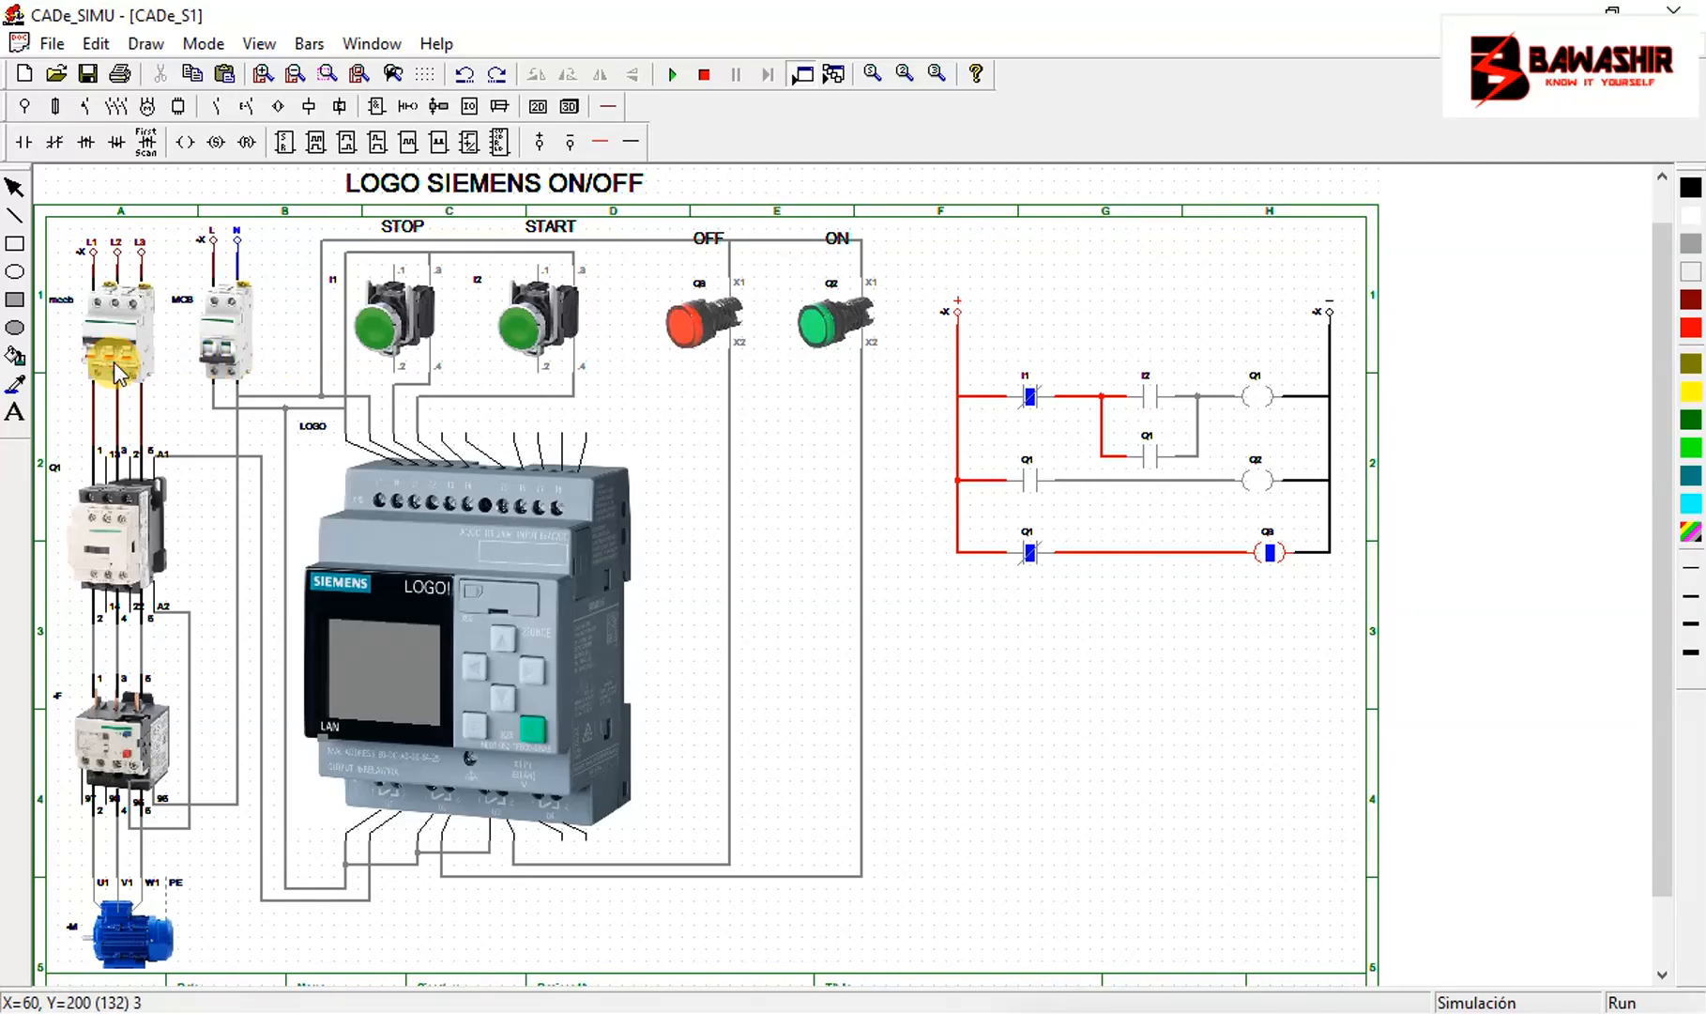
left_click(218, 364)
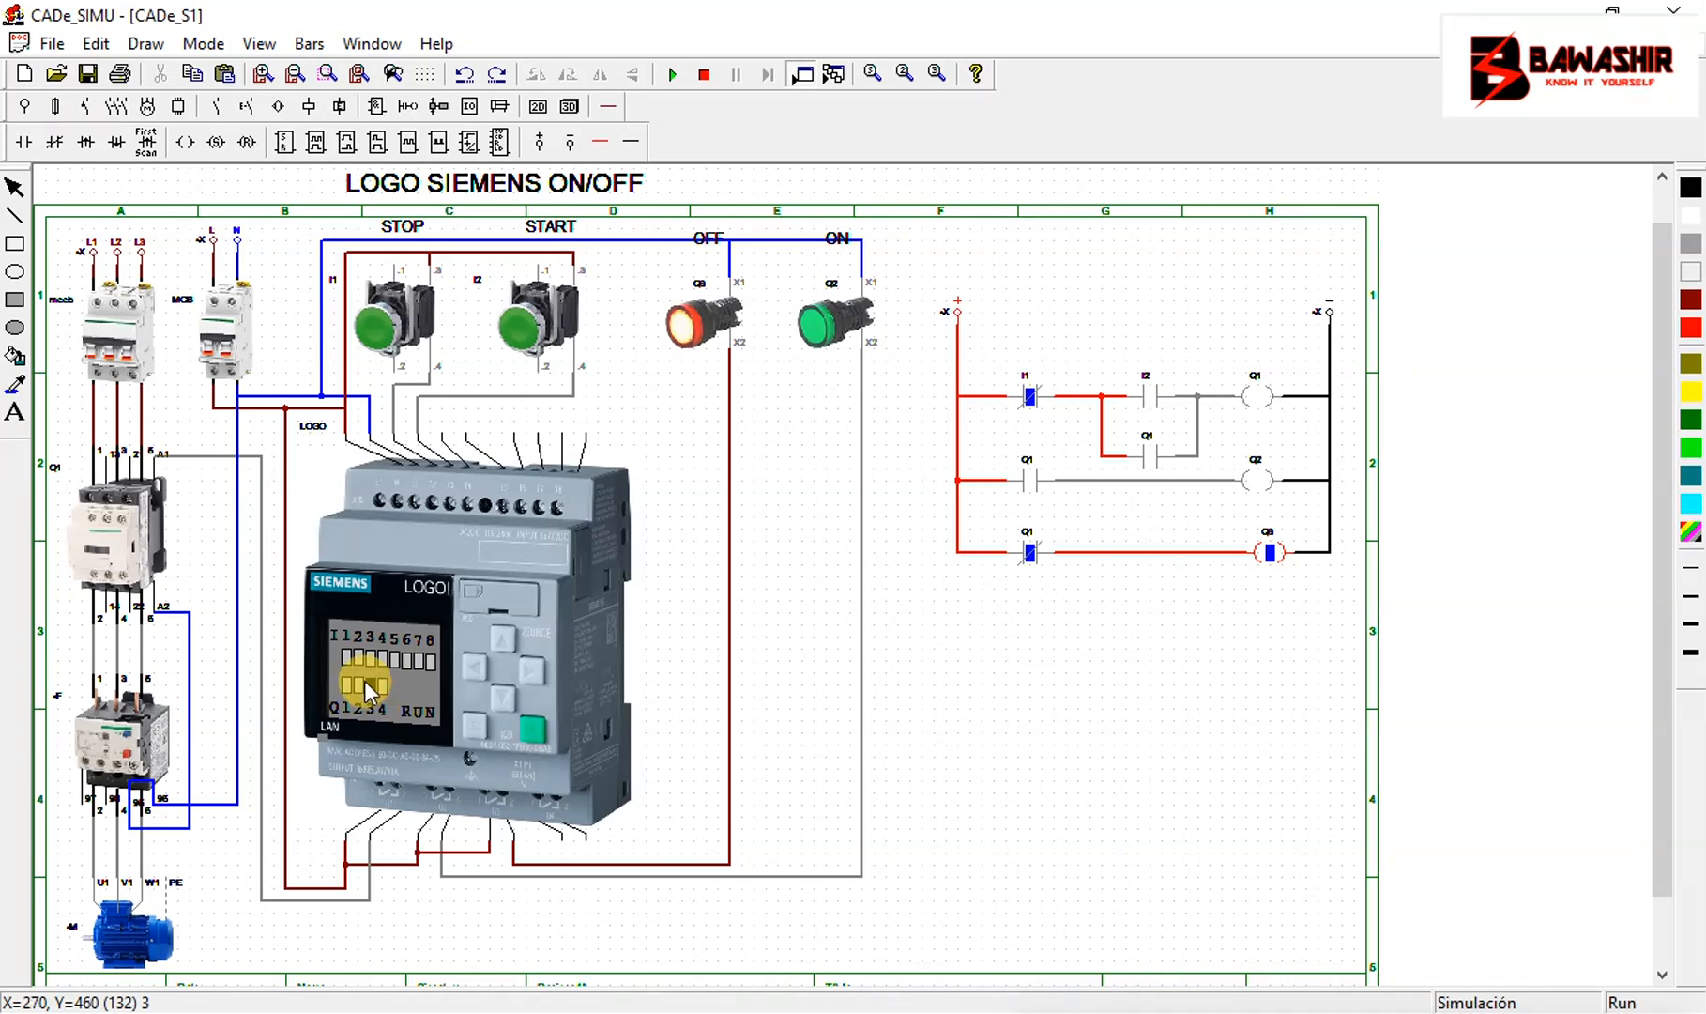
Test the motor control by actuating the START pushbutton I2, followed by the STOP pushbutton I1
left_click(530, 330)
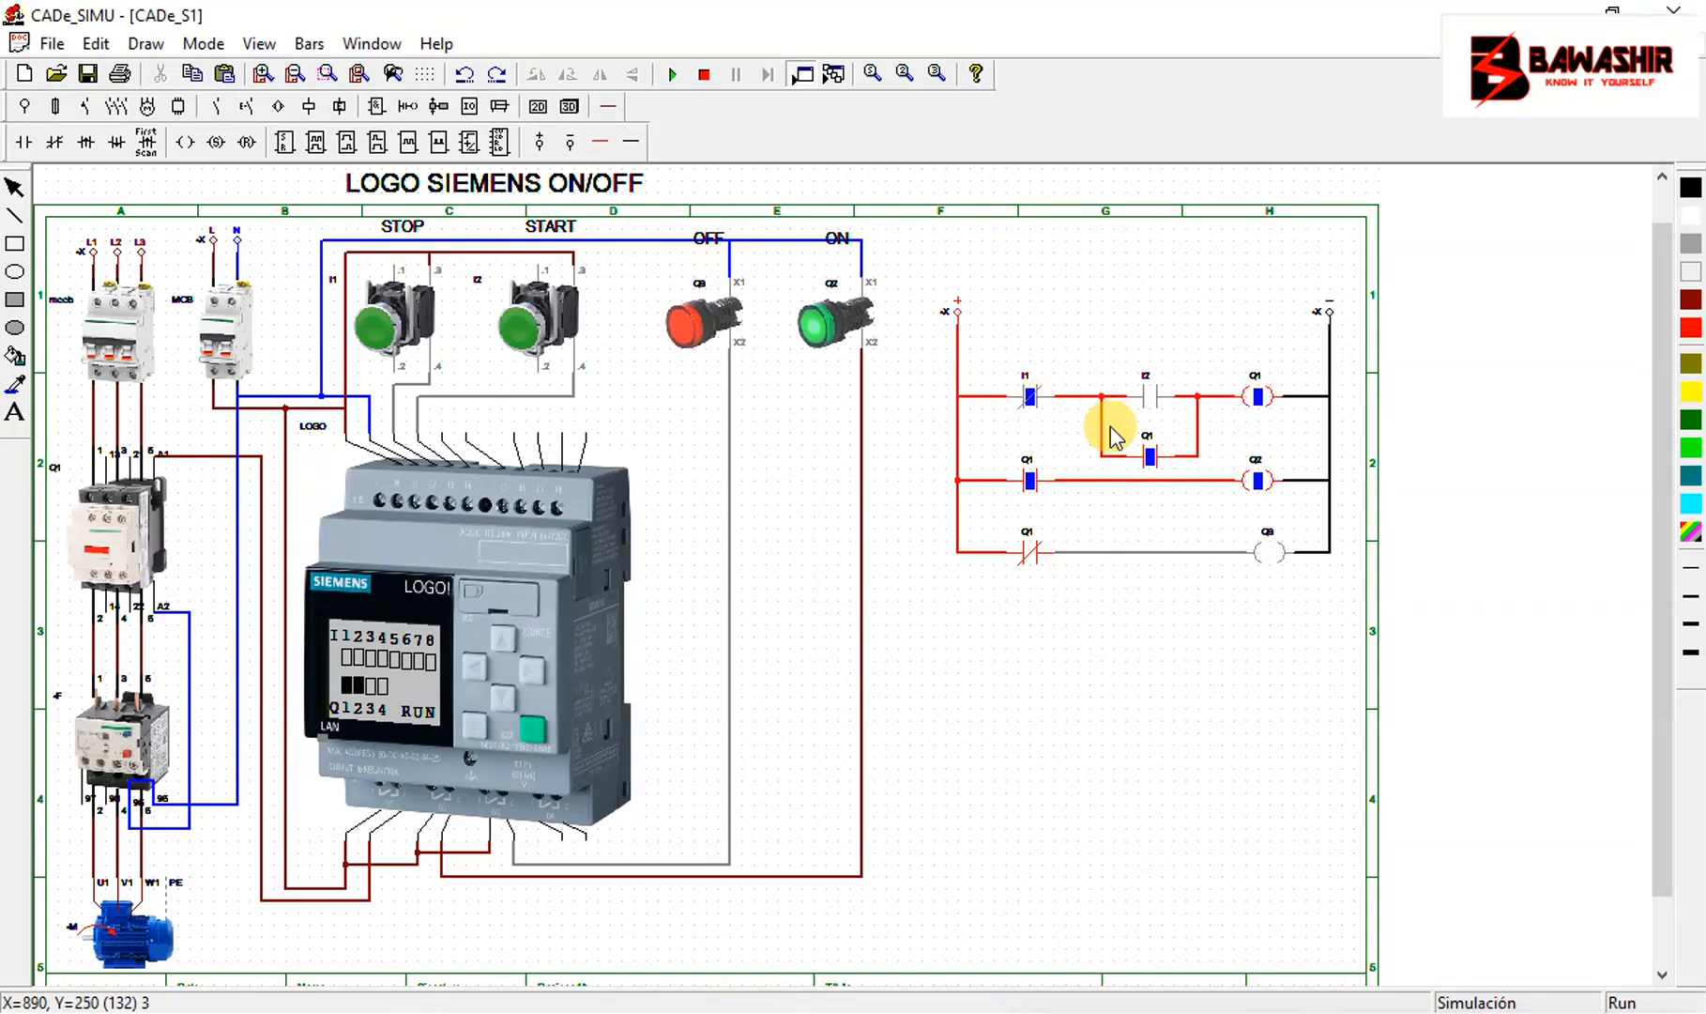
left_click(396, 330)
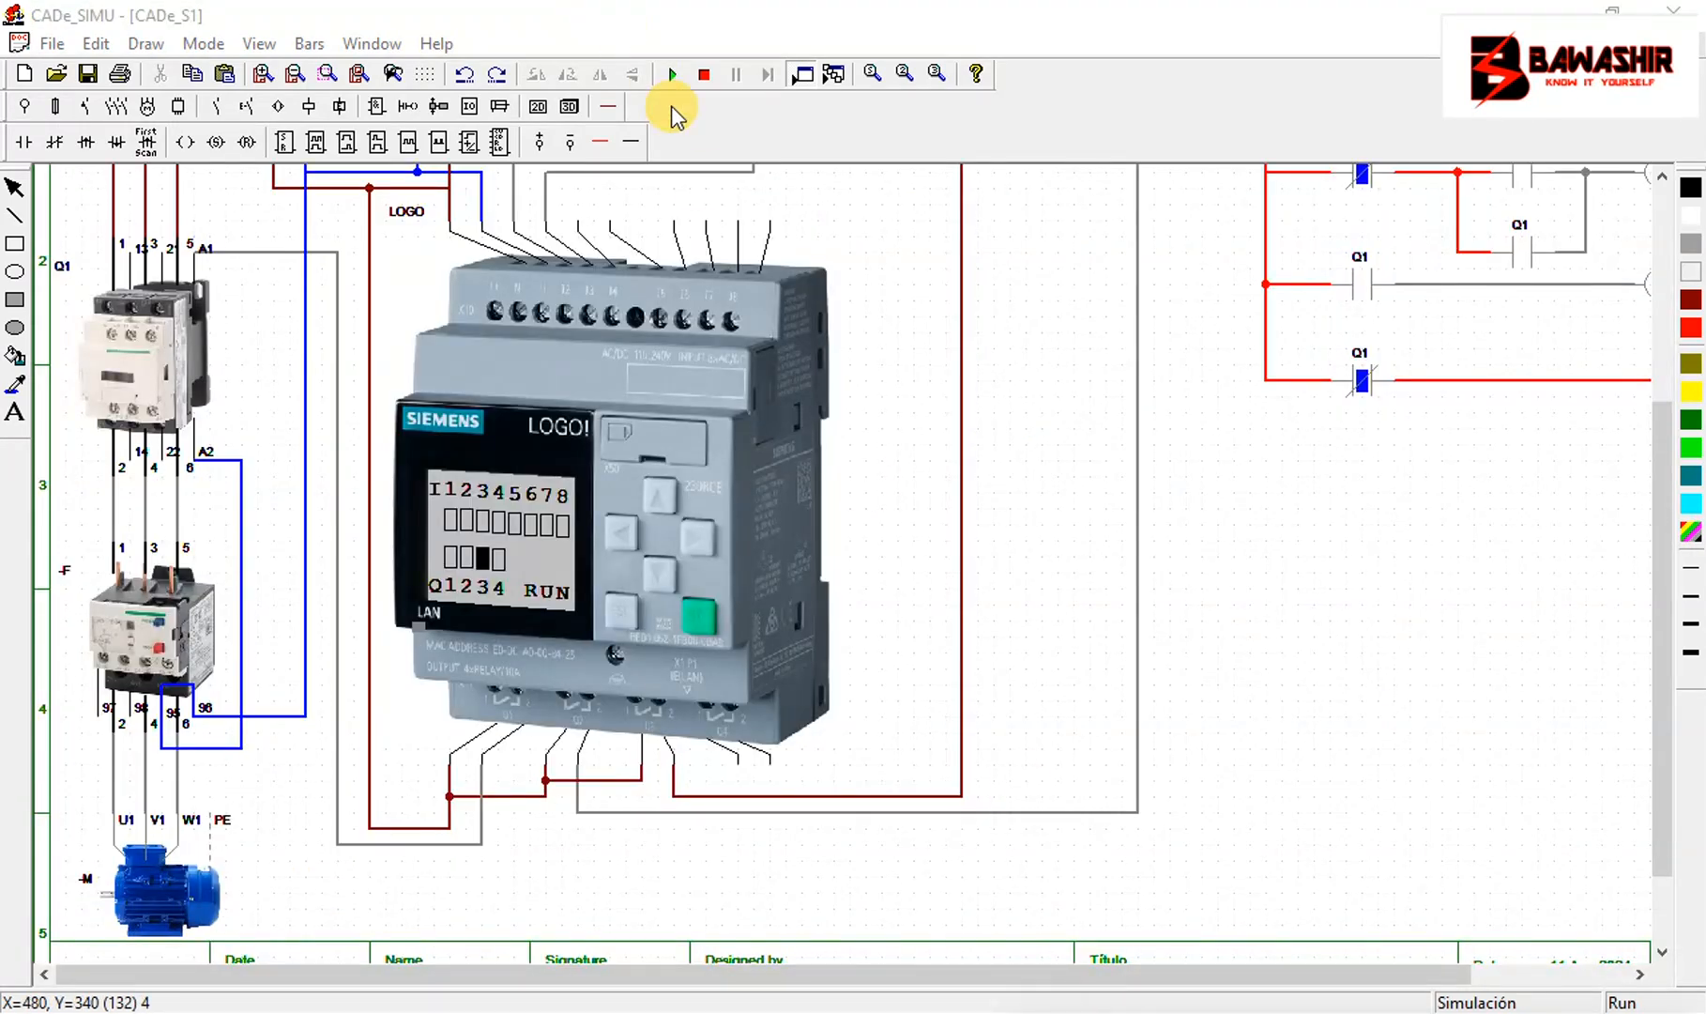
Actuate the START pushbutton again and check the contactor, the motor and the ON lamp
left_click_drag(1668, 465, 1665, 324)
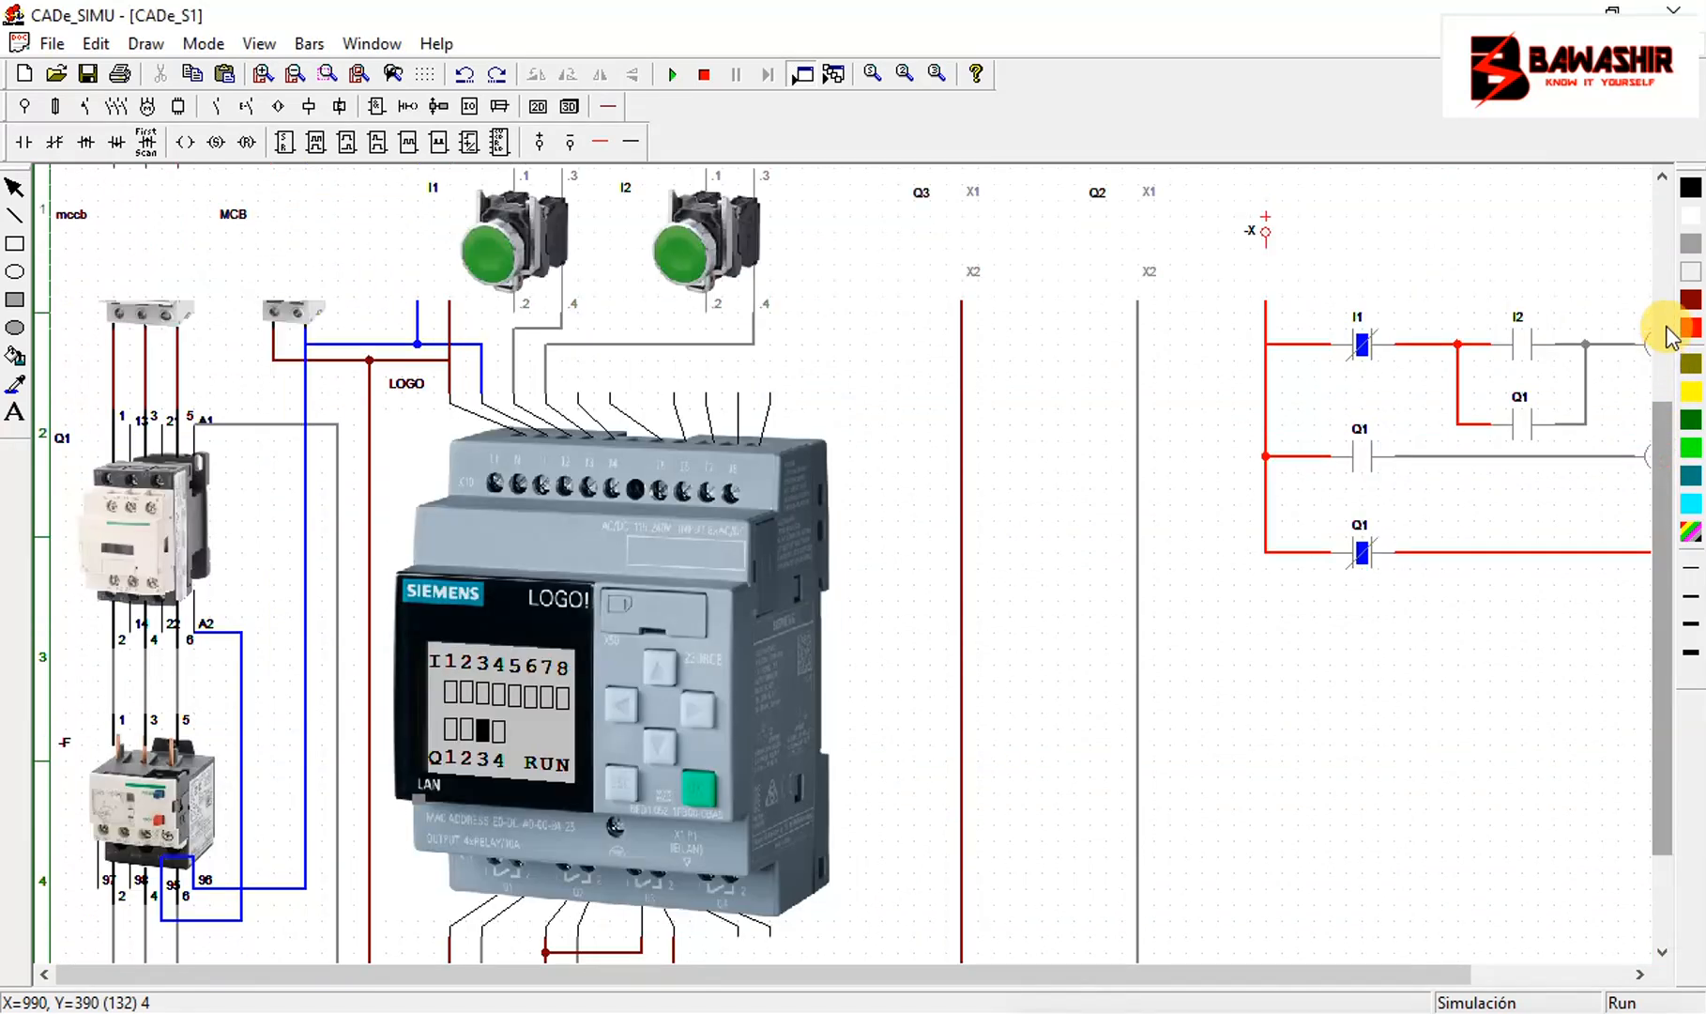
left_click(732, 354)
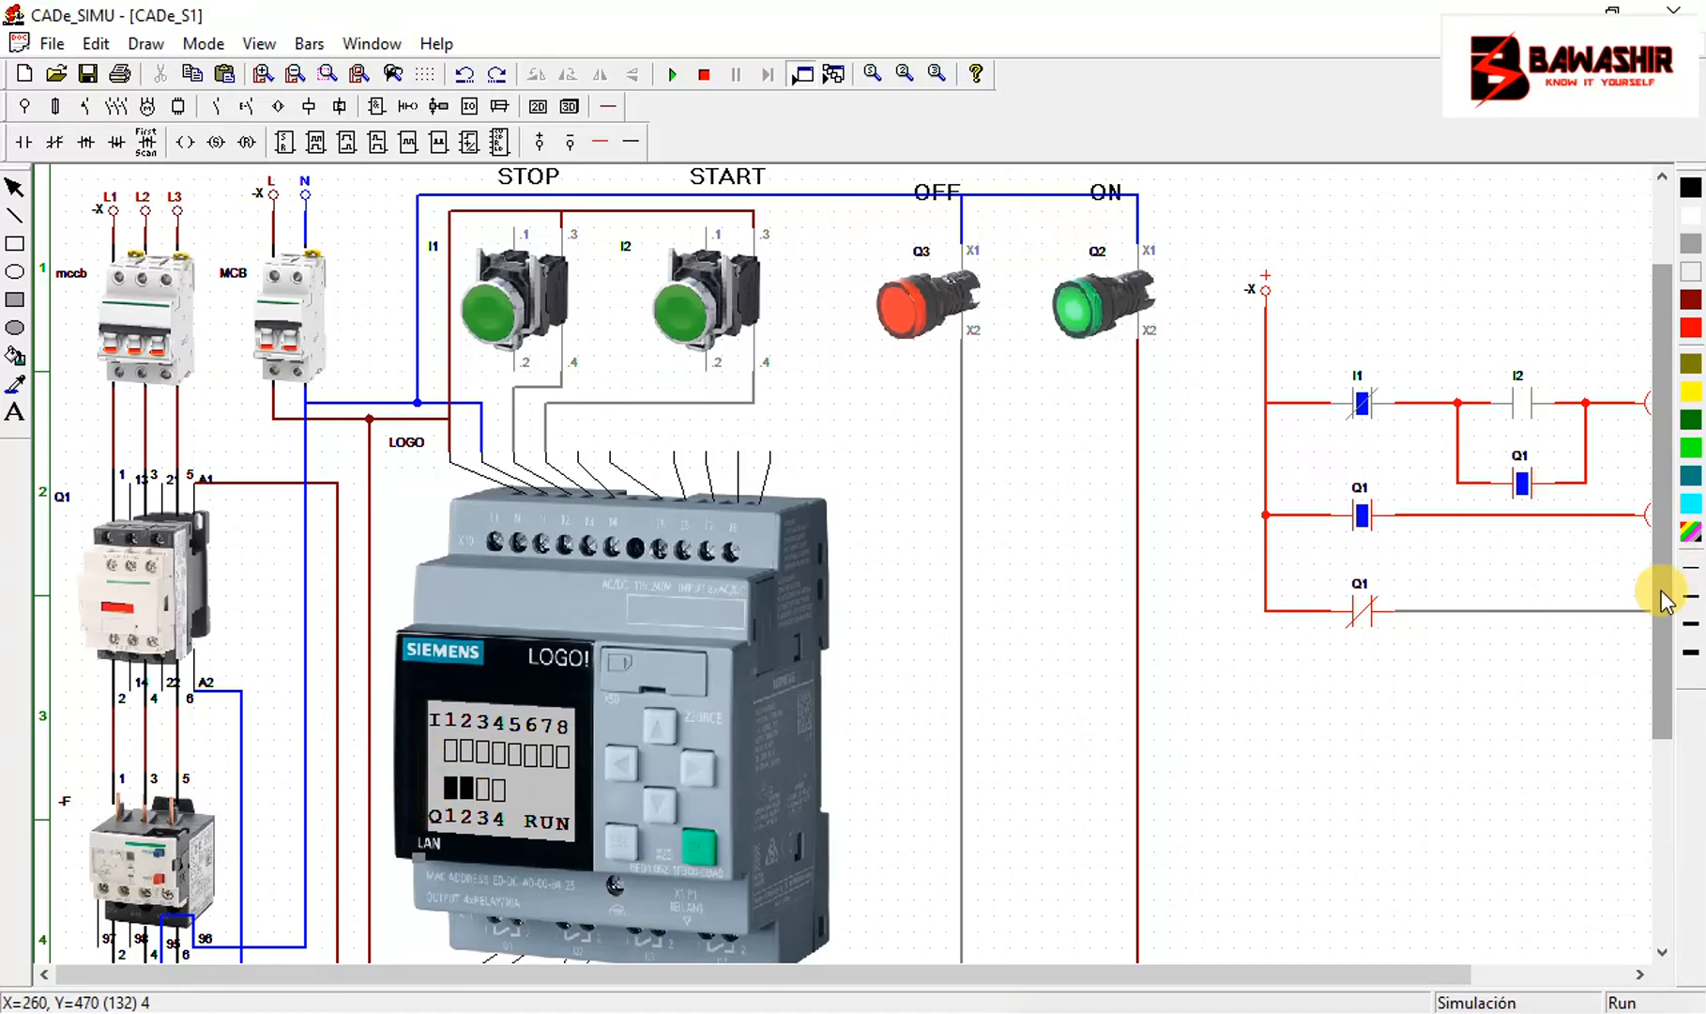
left_click_drag(1661, 600, 1645, 734)
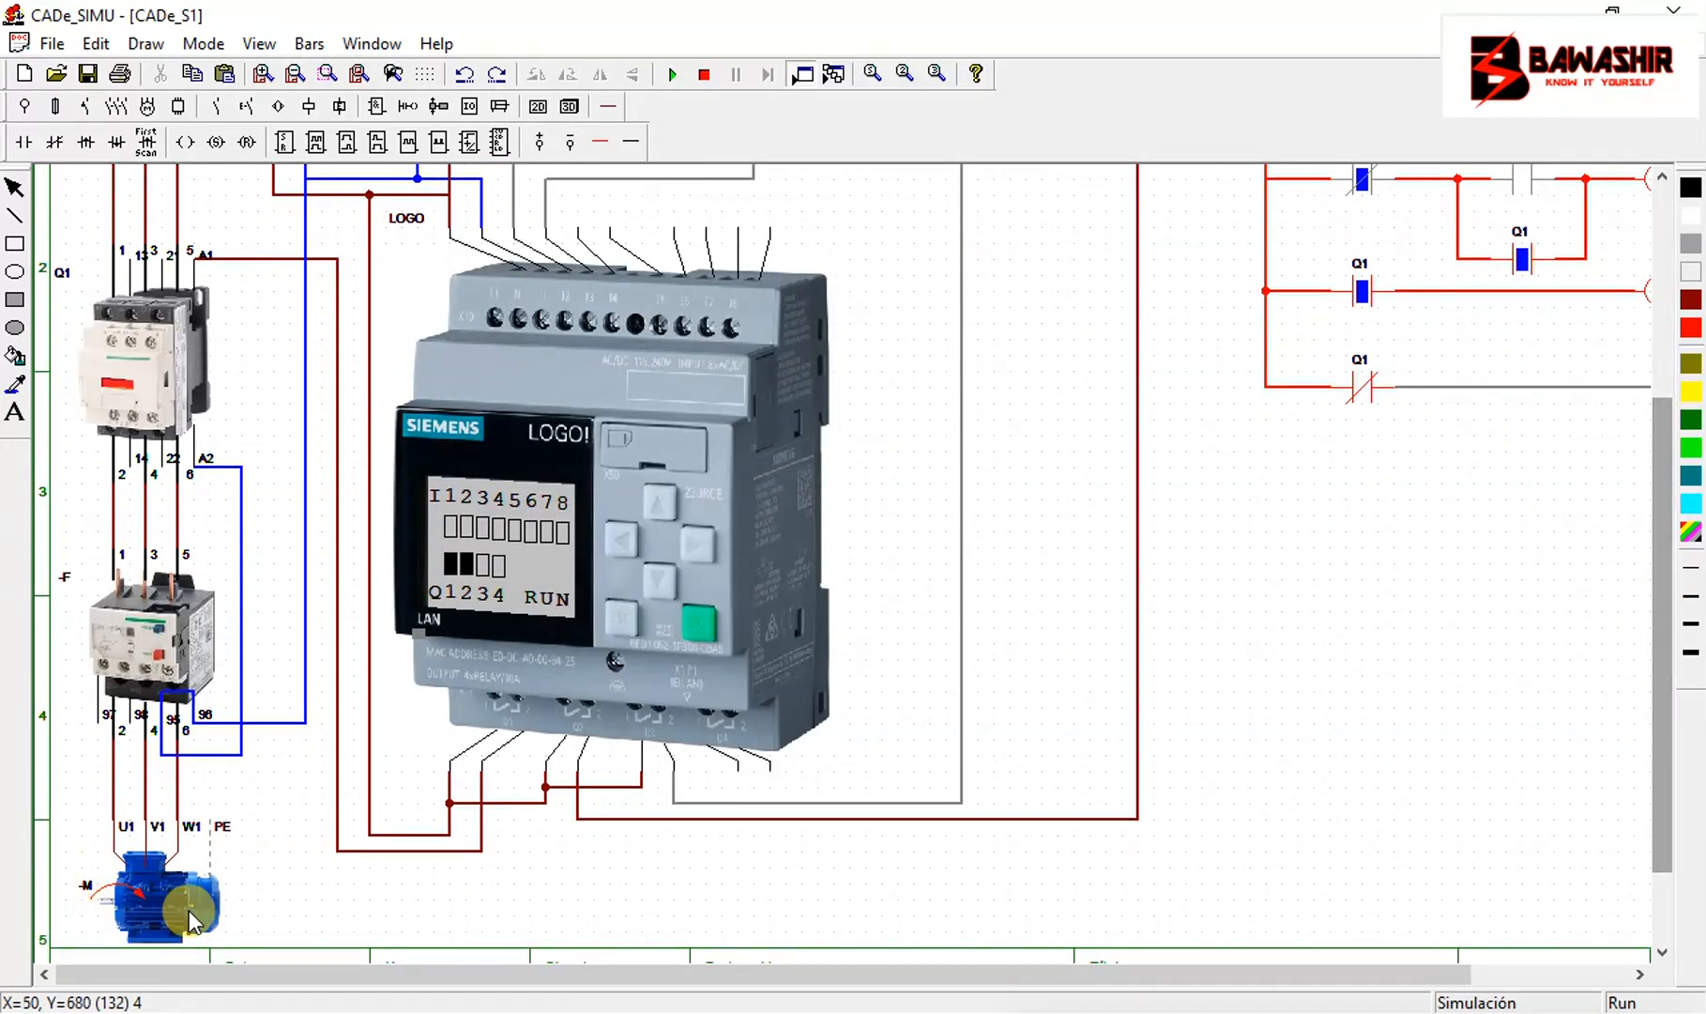
left_click_drag(1664, 609, 1671, 458)
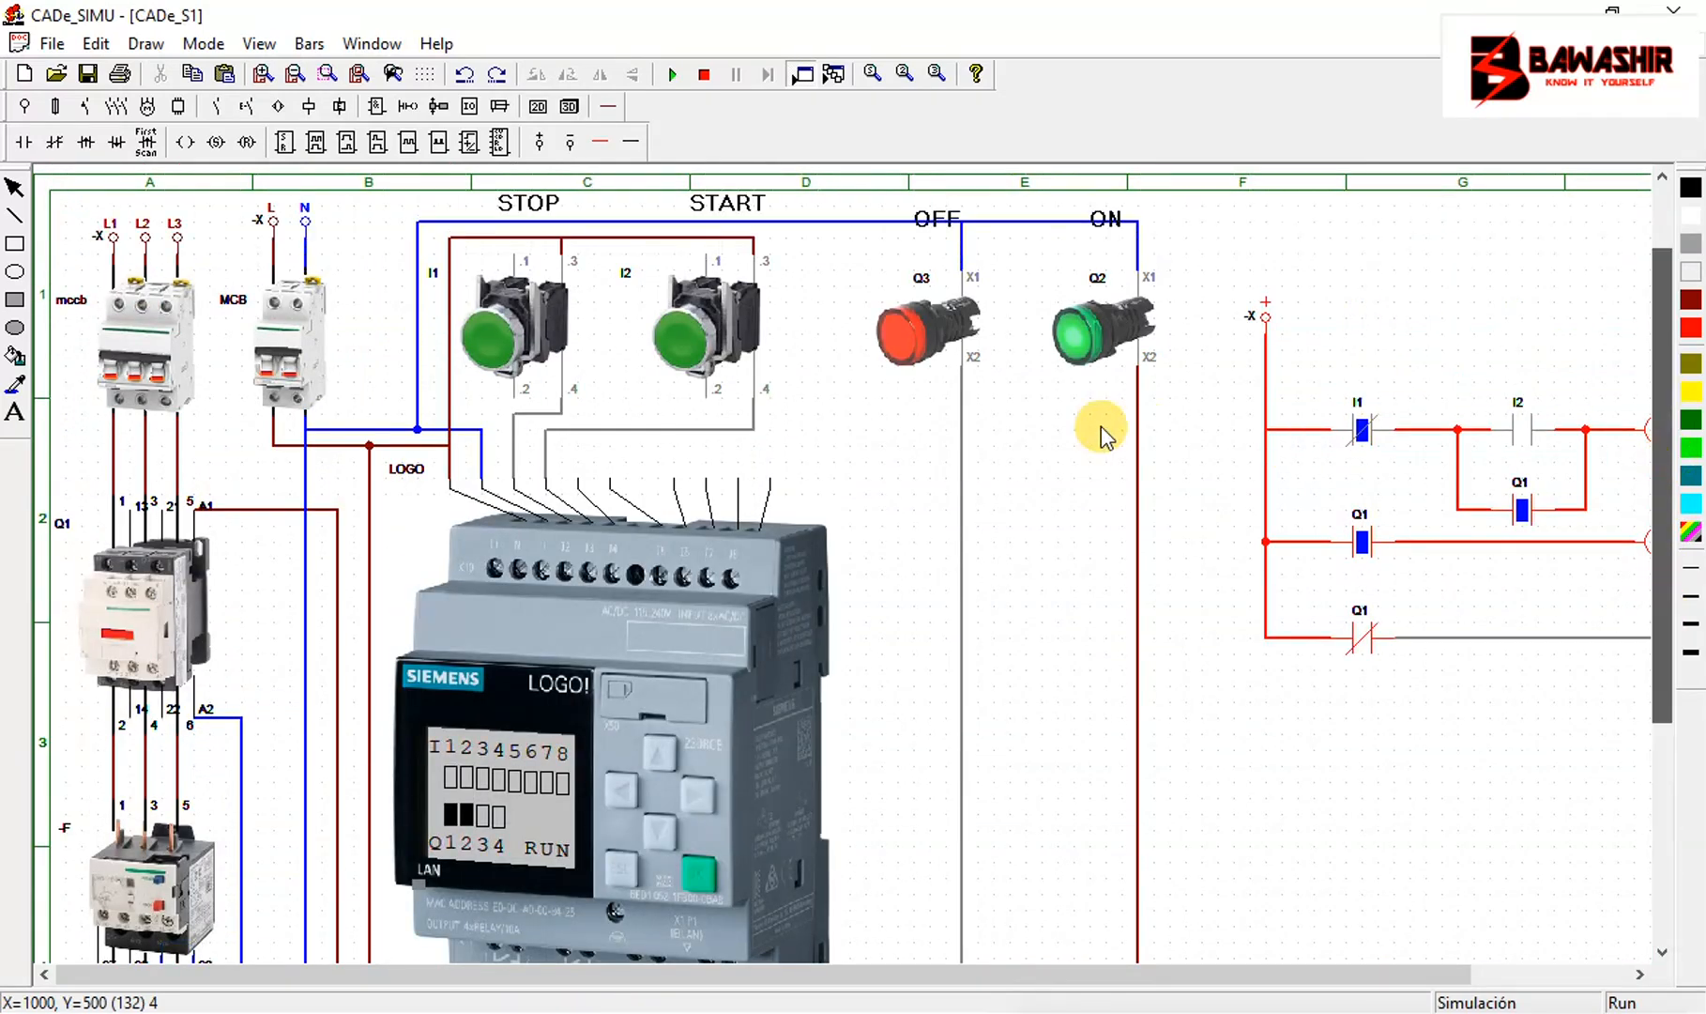
Actuate the STOP pushbutton again and check the ladder rungs, the lamps and the whole circuit
left_click(474, 338)
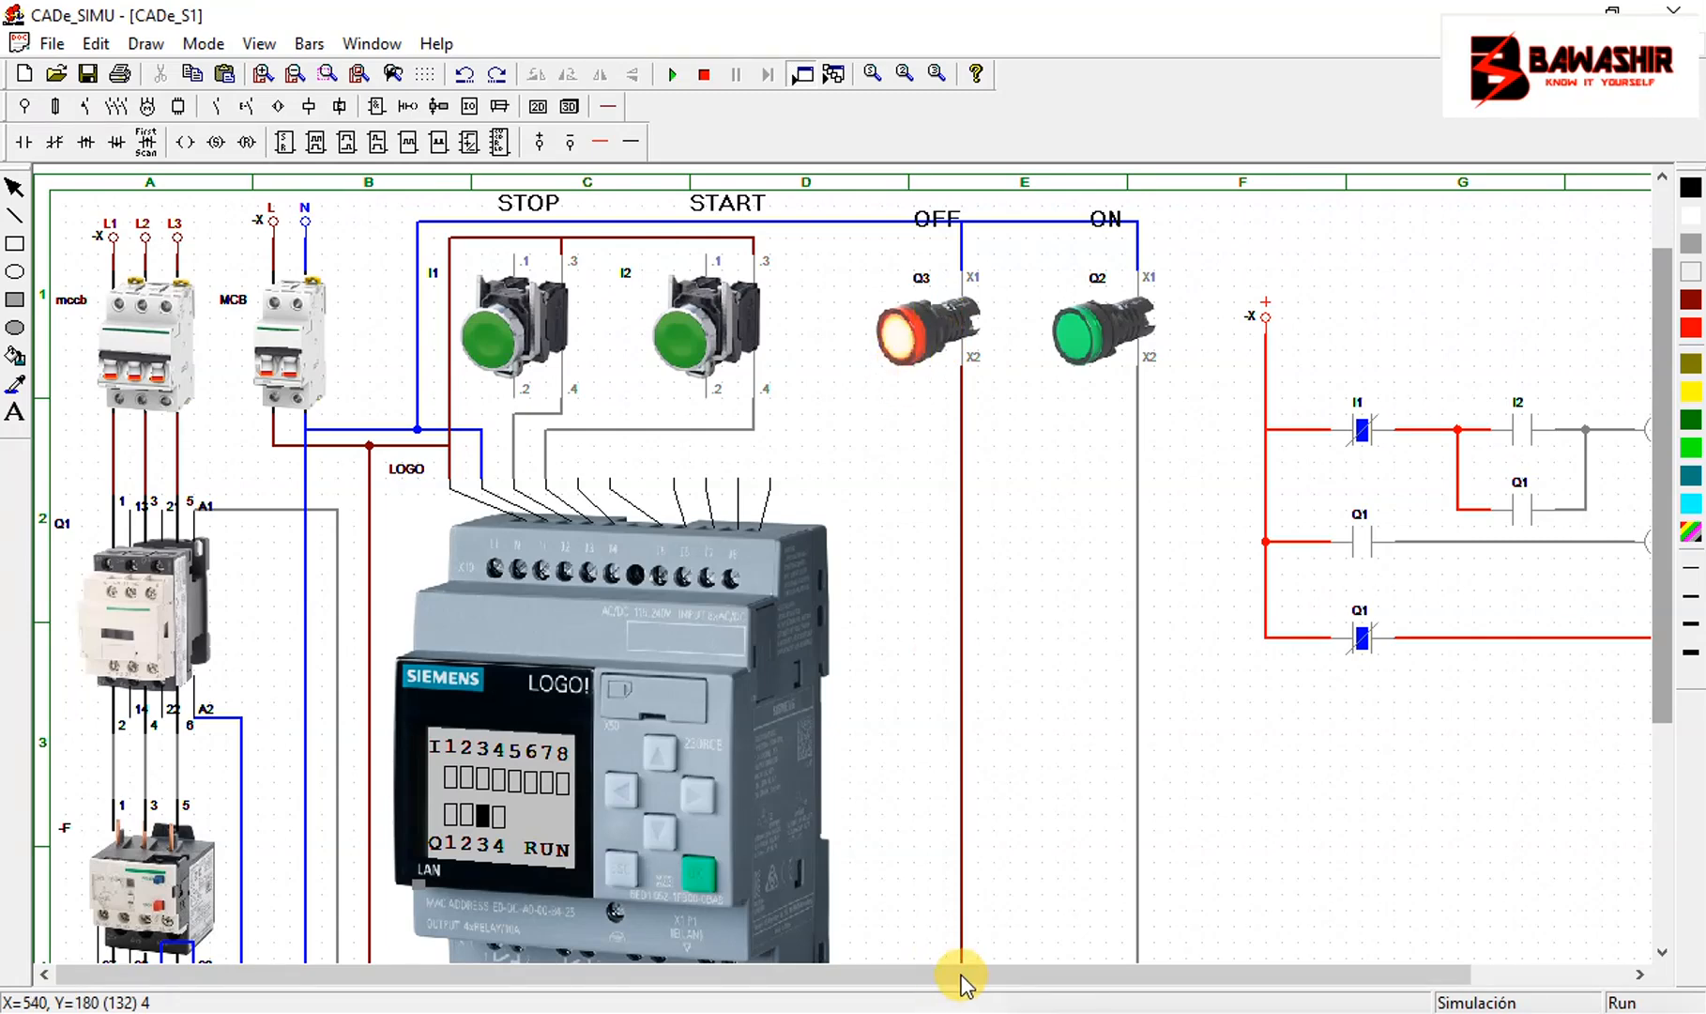
left_click_drag(964, 983, 1124, 976)
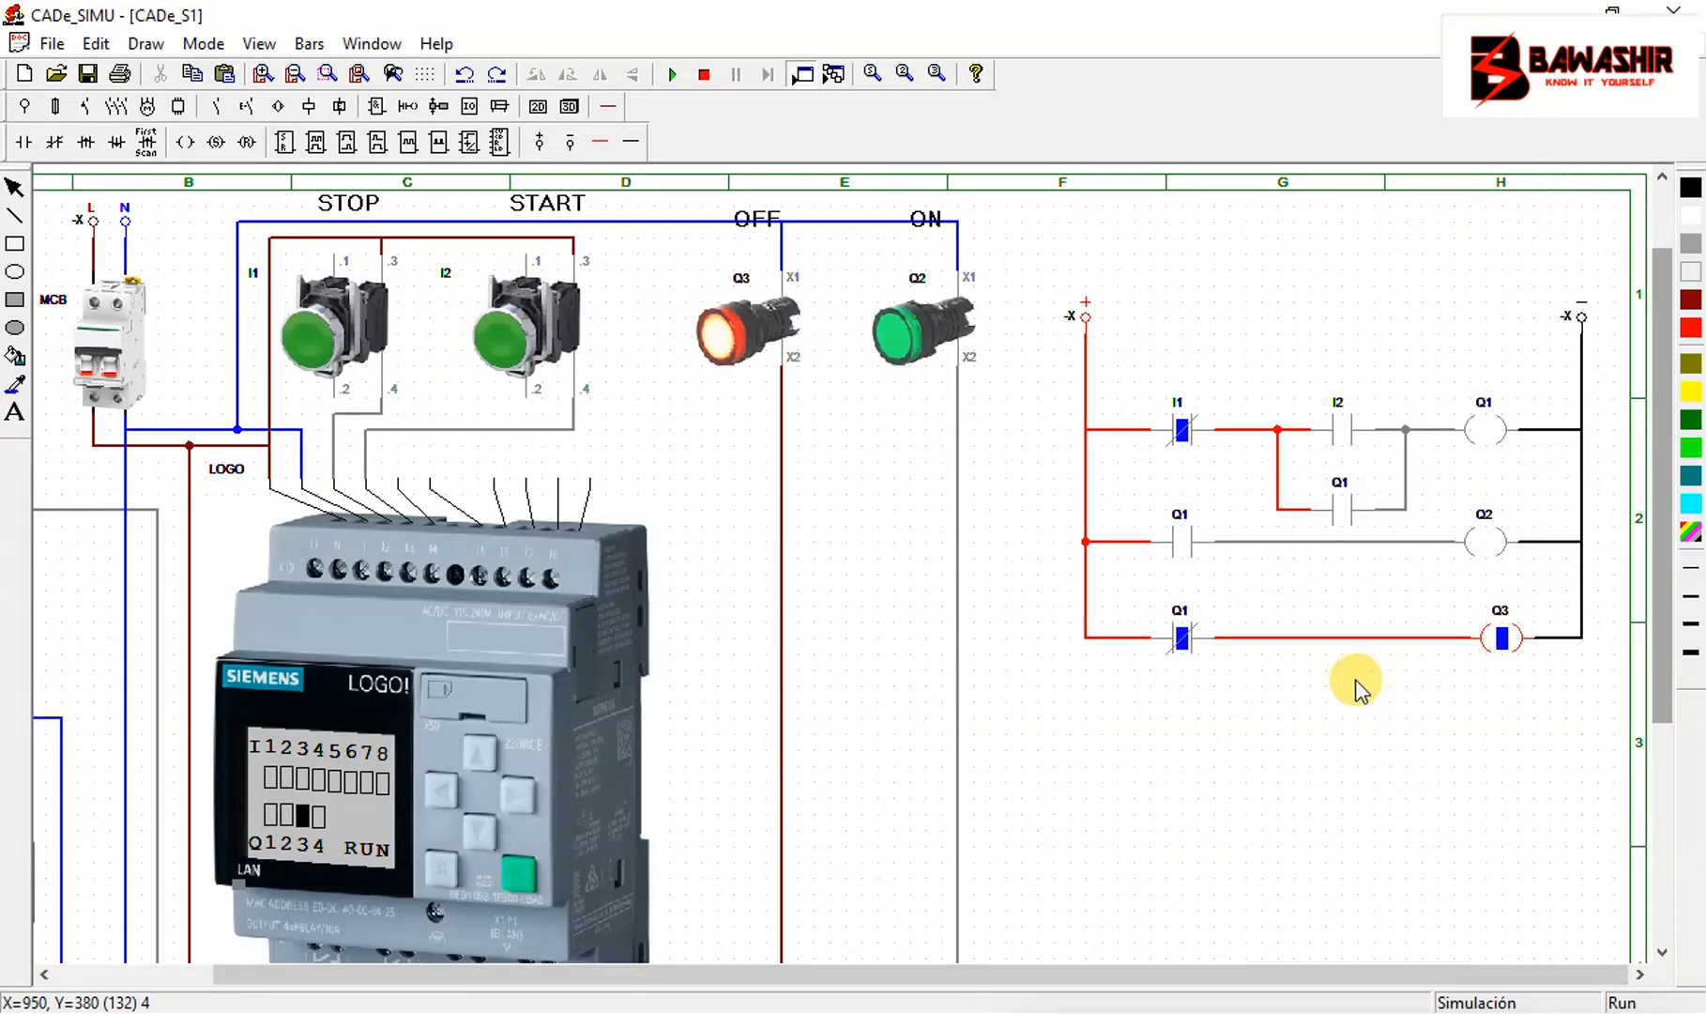
left_click(294, 73)
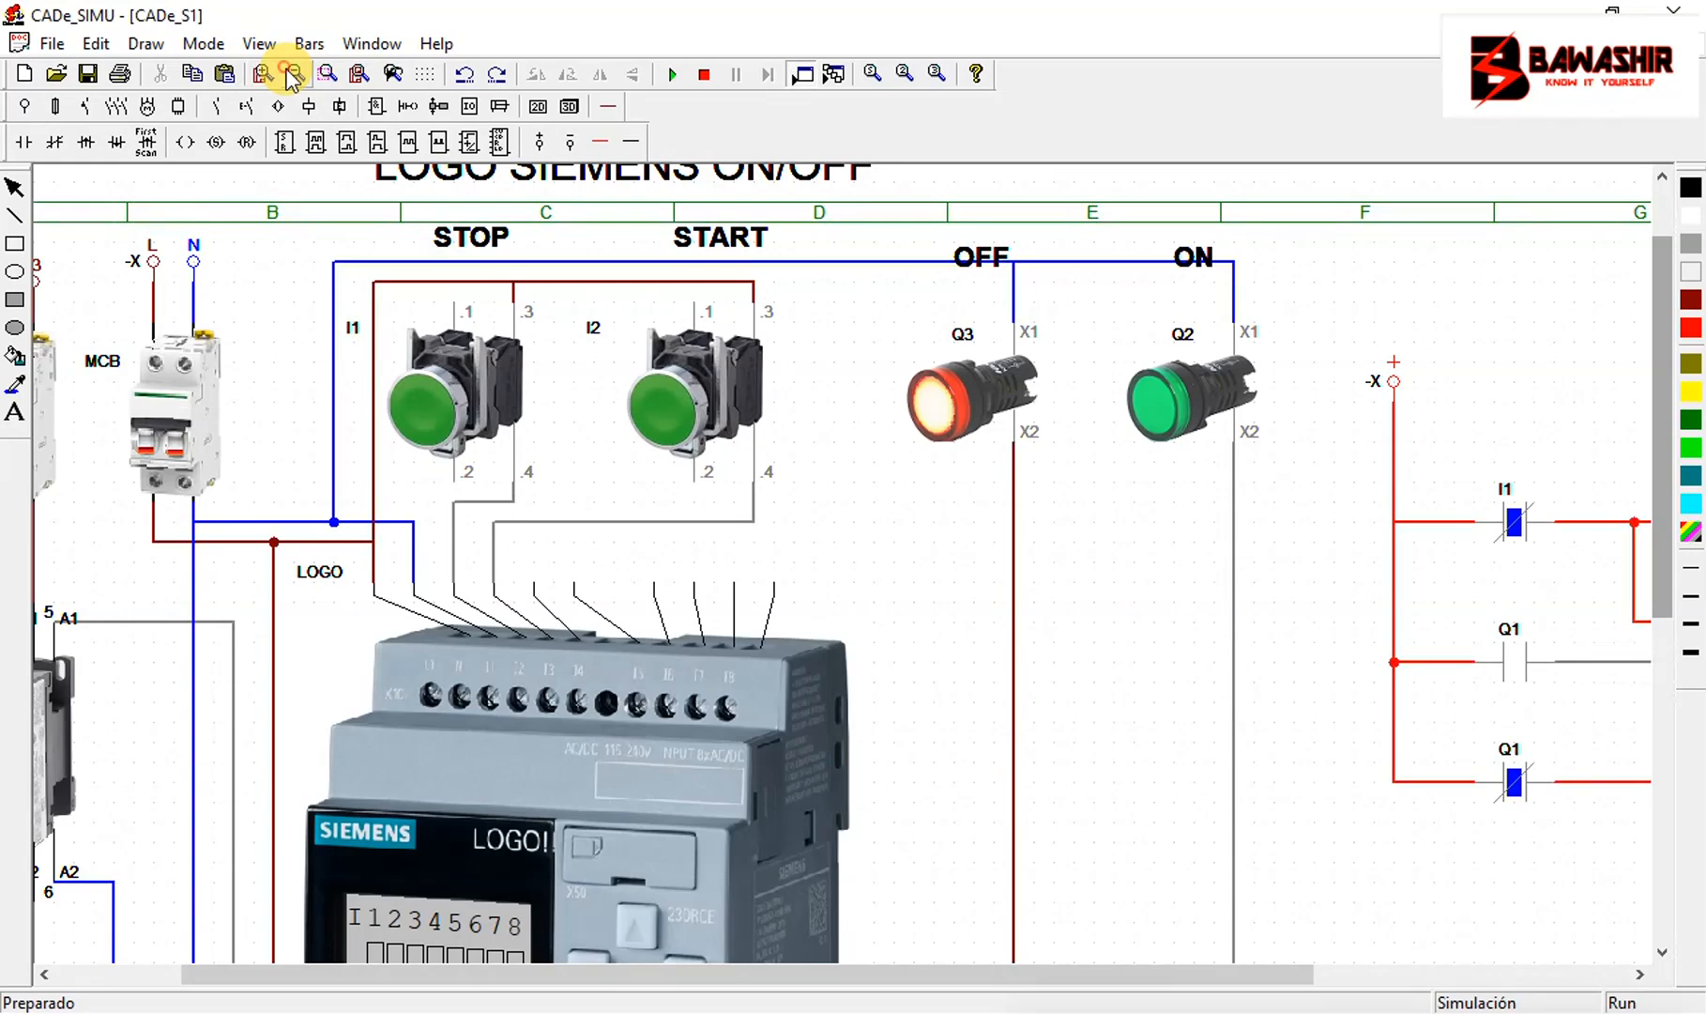
left_click(294, 75)
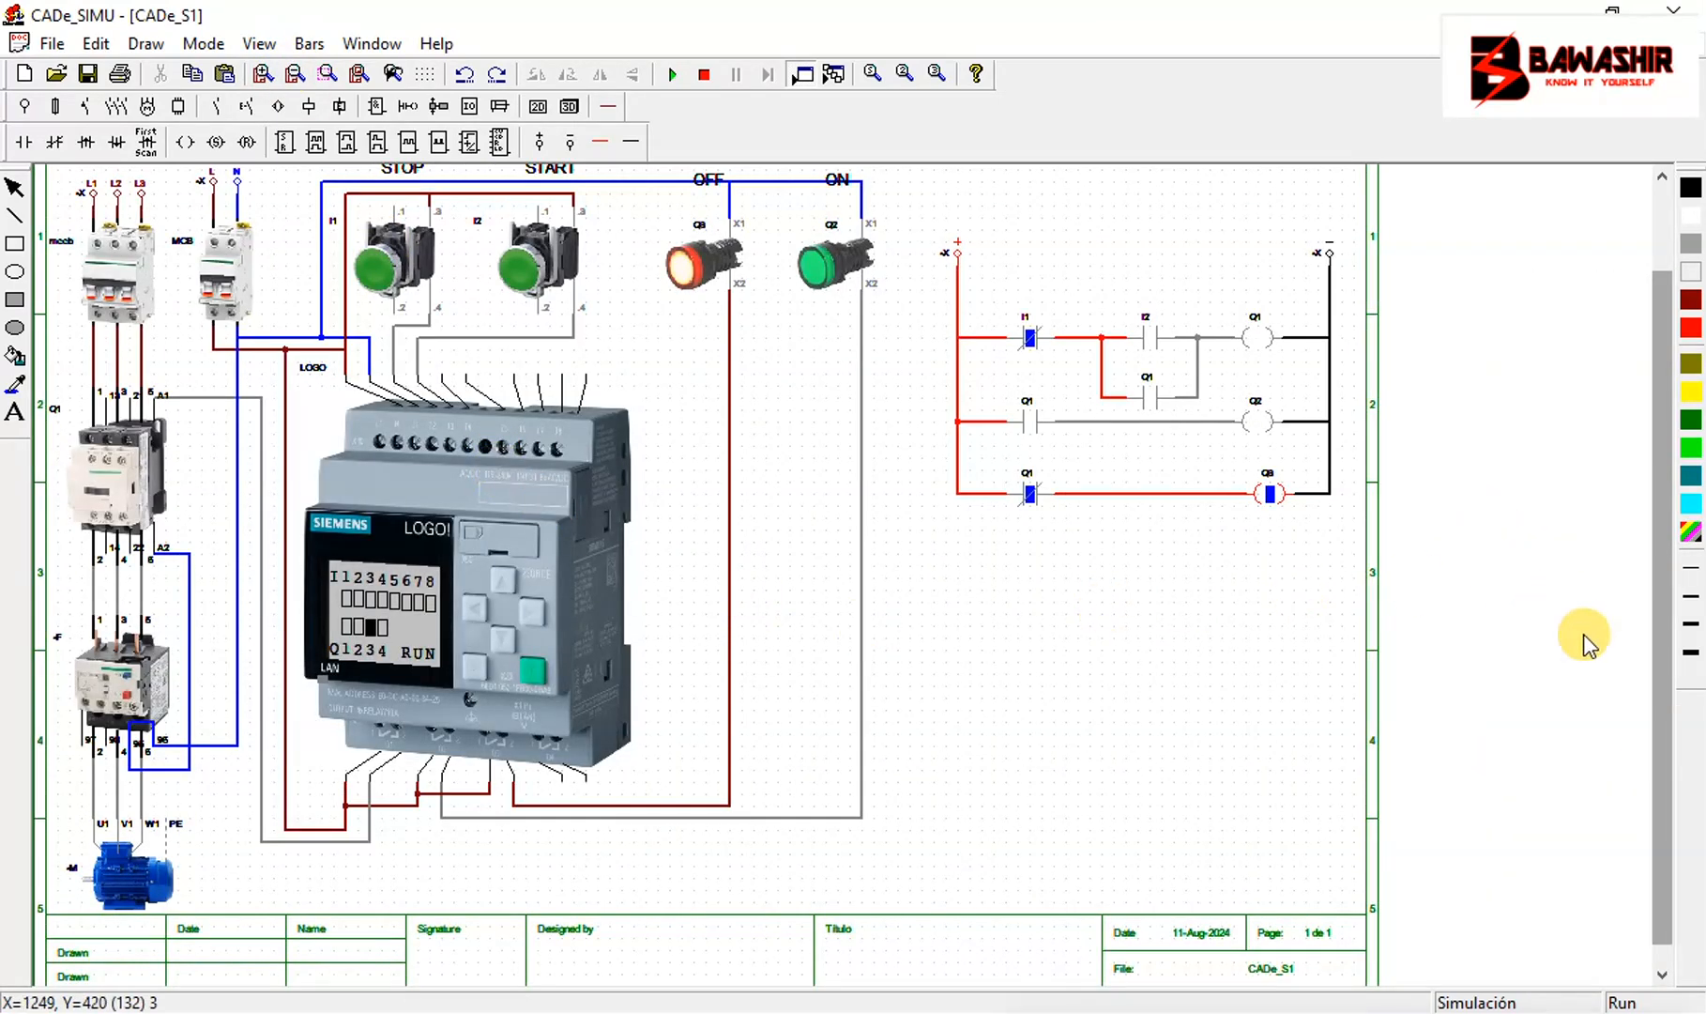
left_click_drag(1657, 670, 1662, 640)
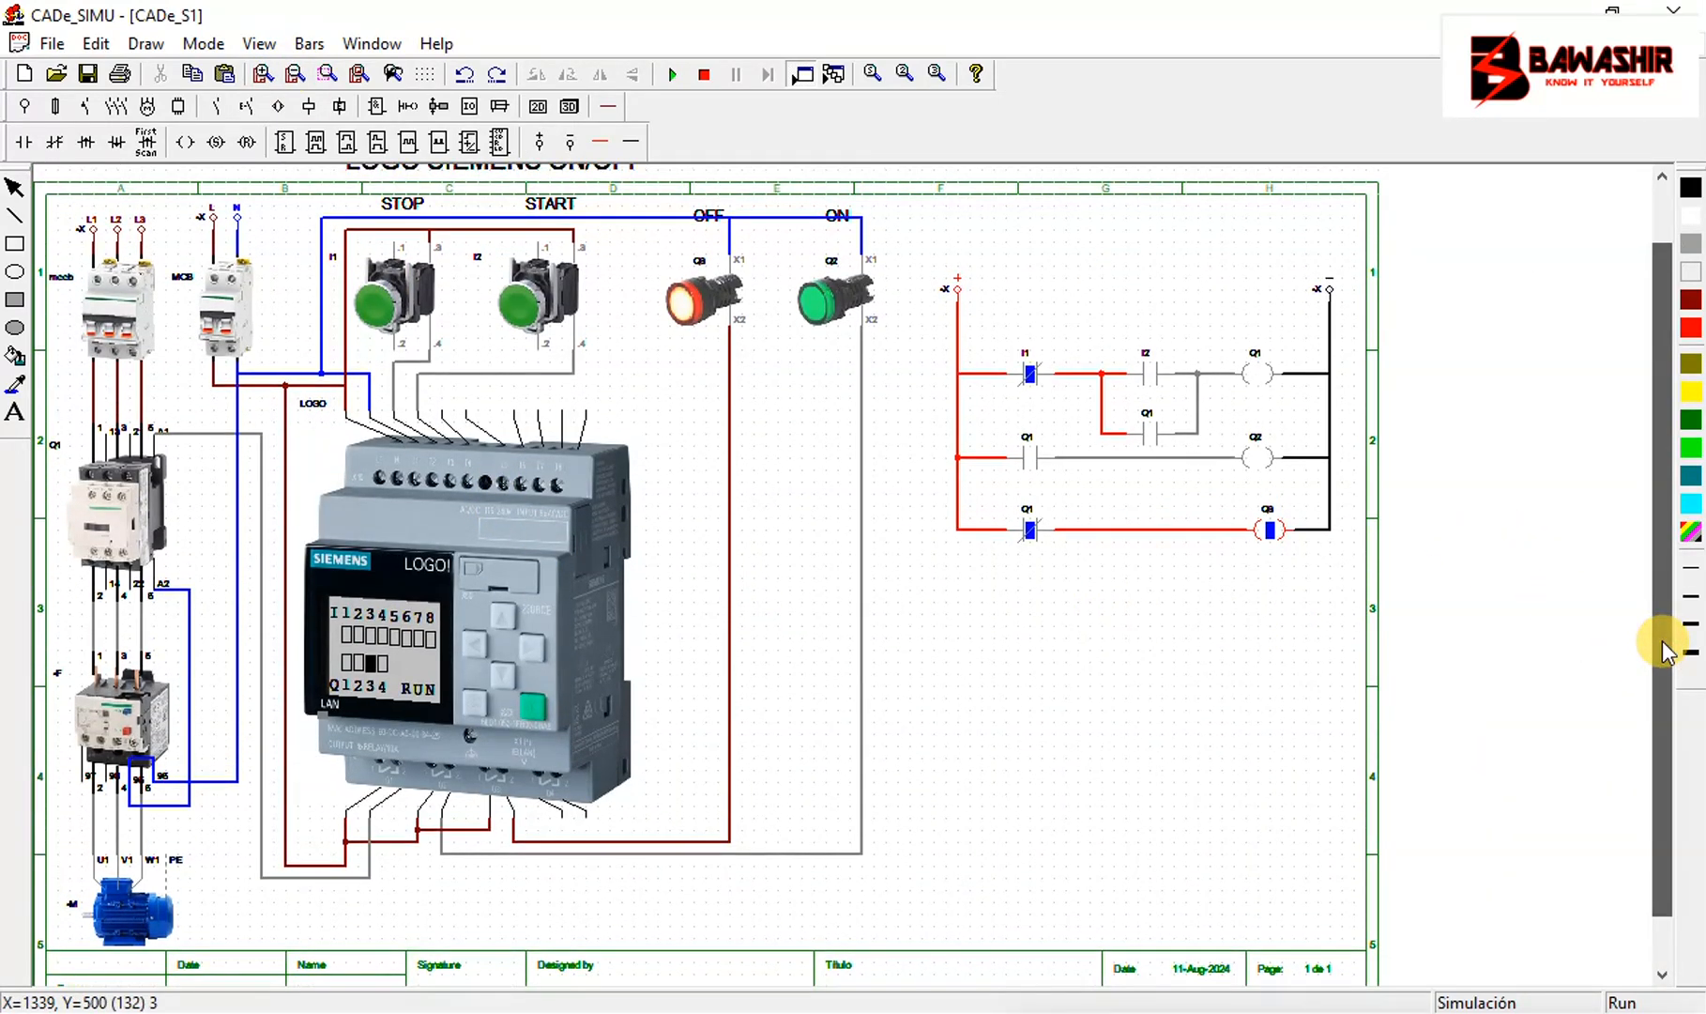